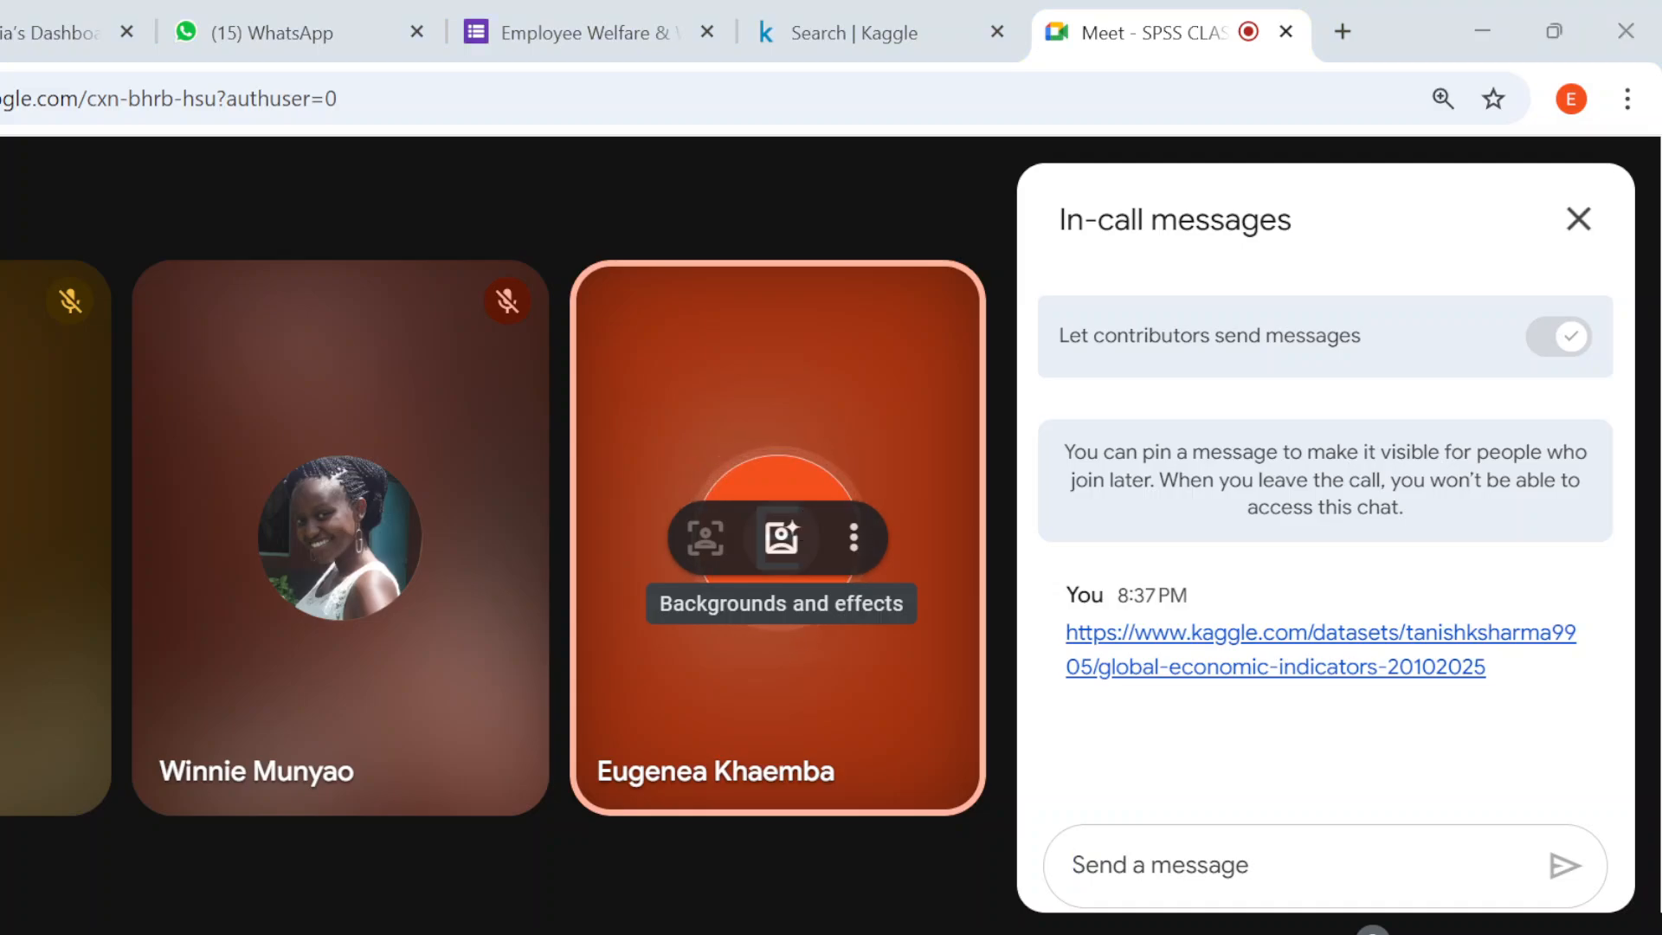
# Switch to Stata's Do-file Editor to view the open do-file, and return to the meeting
pyautogui.click(938, 934)
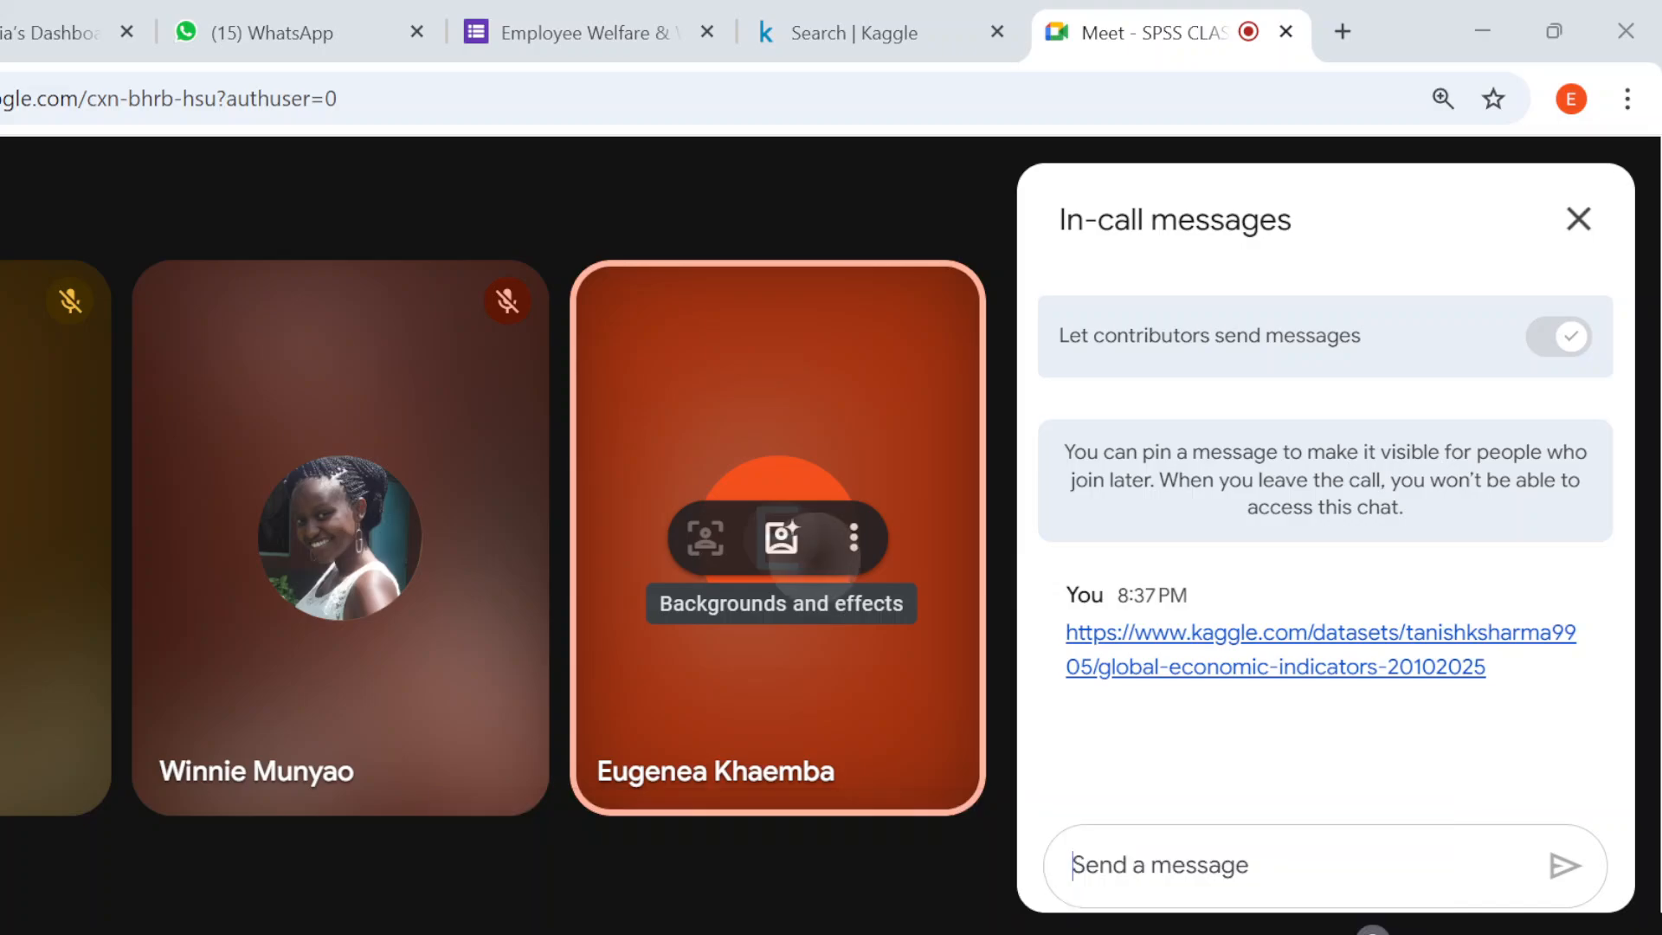
pyautogui.click(838, 547)
pyautogui.press('Escape')
pyautogui.moveTo(870, 934)
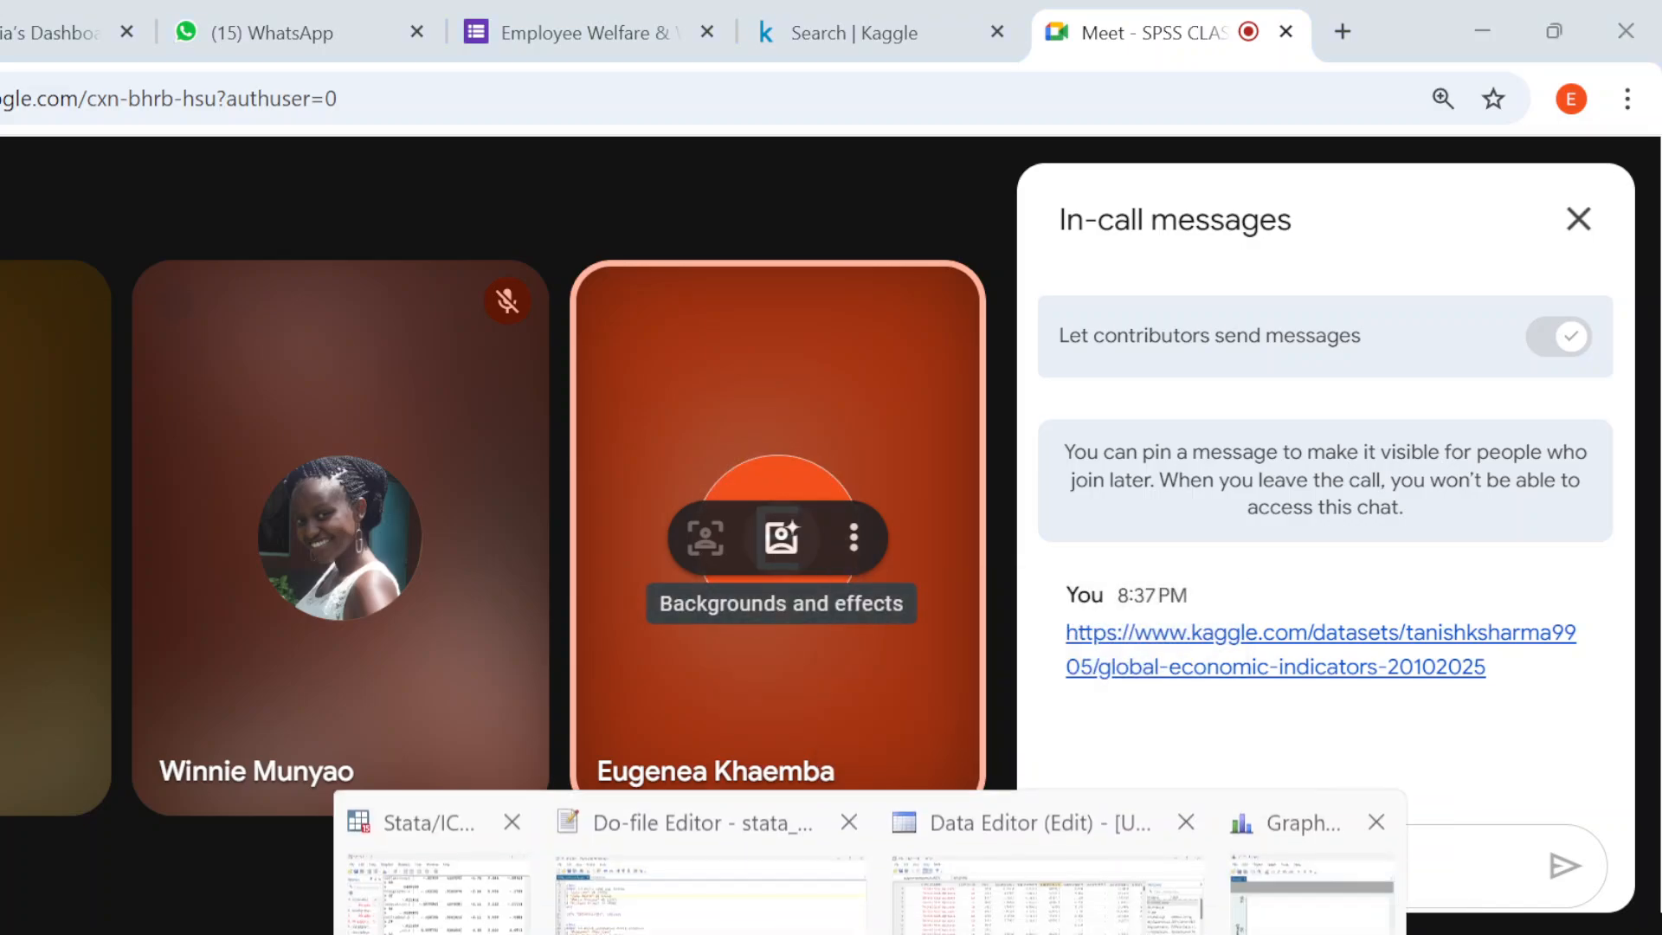
pyautogui.click(706, 891)
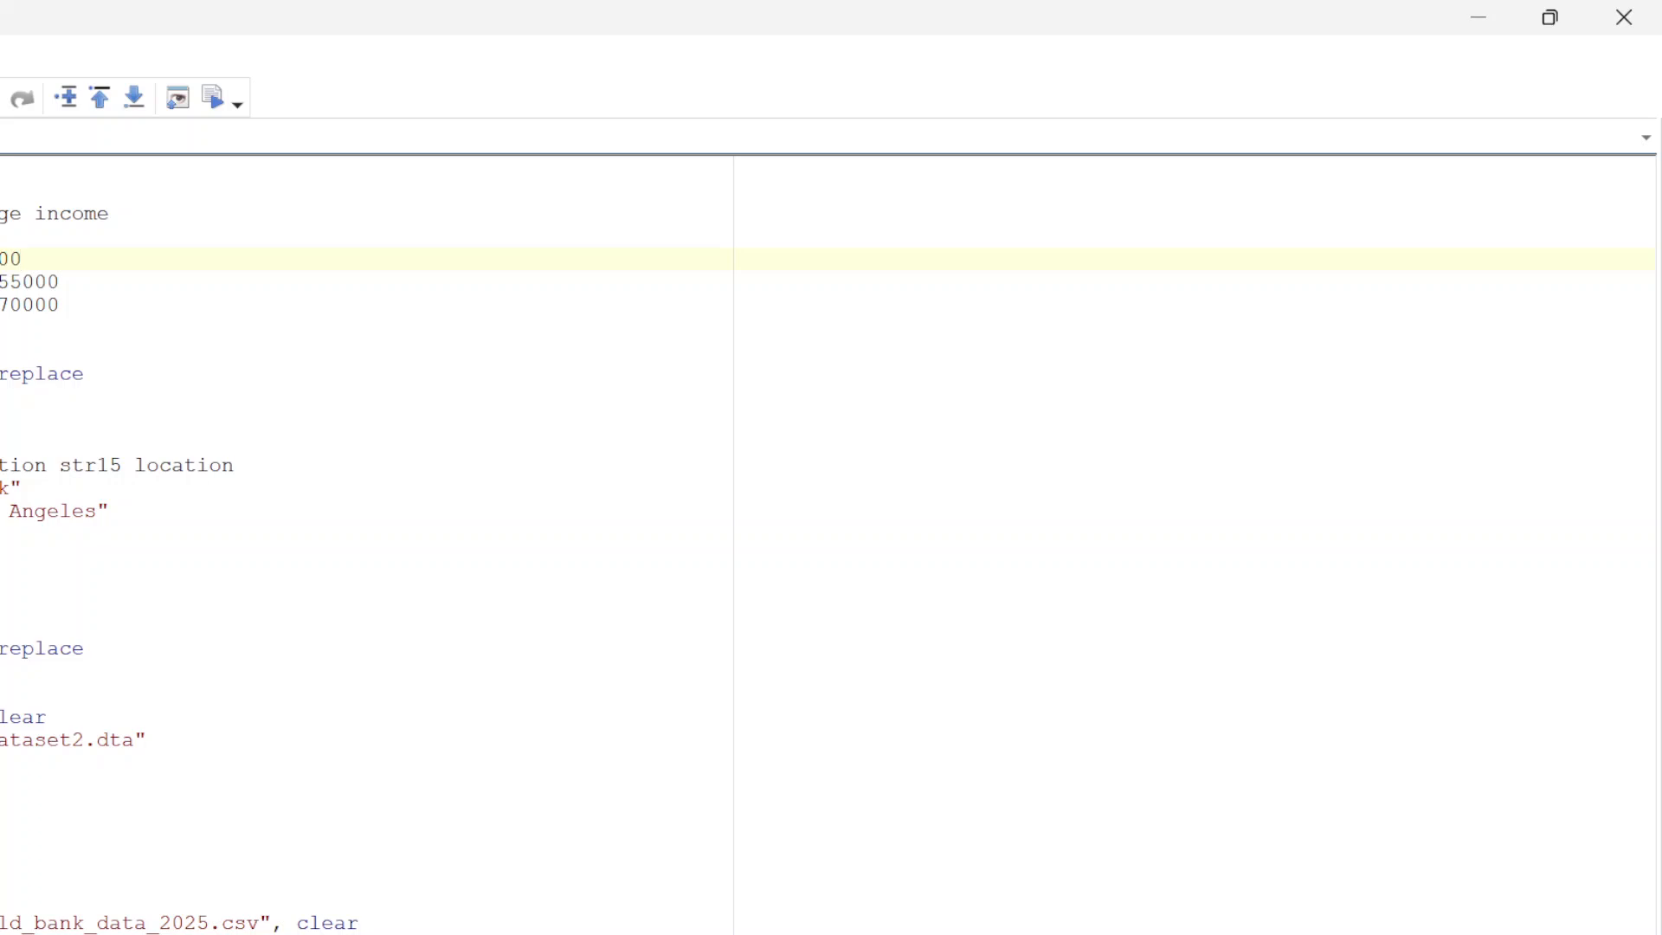
pyautogui.click(1479, 18)
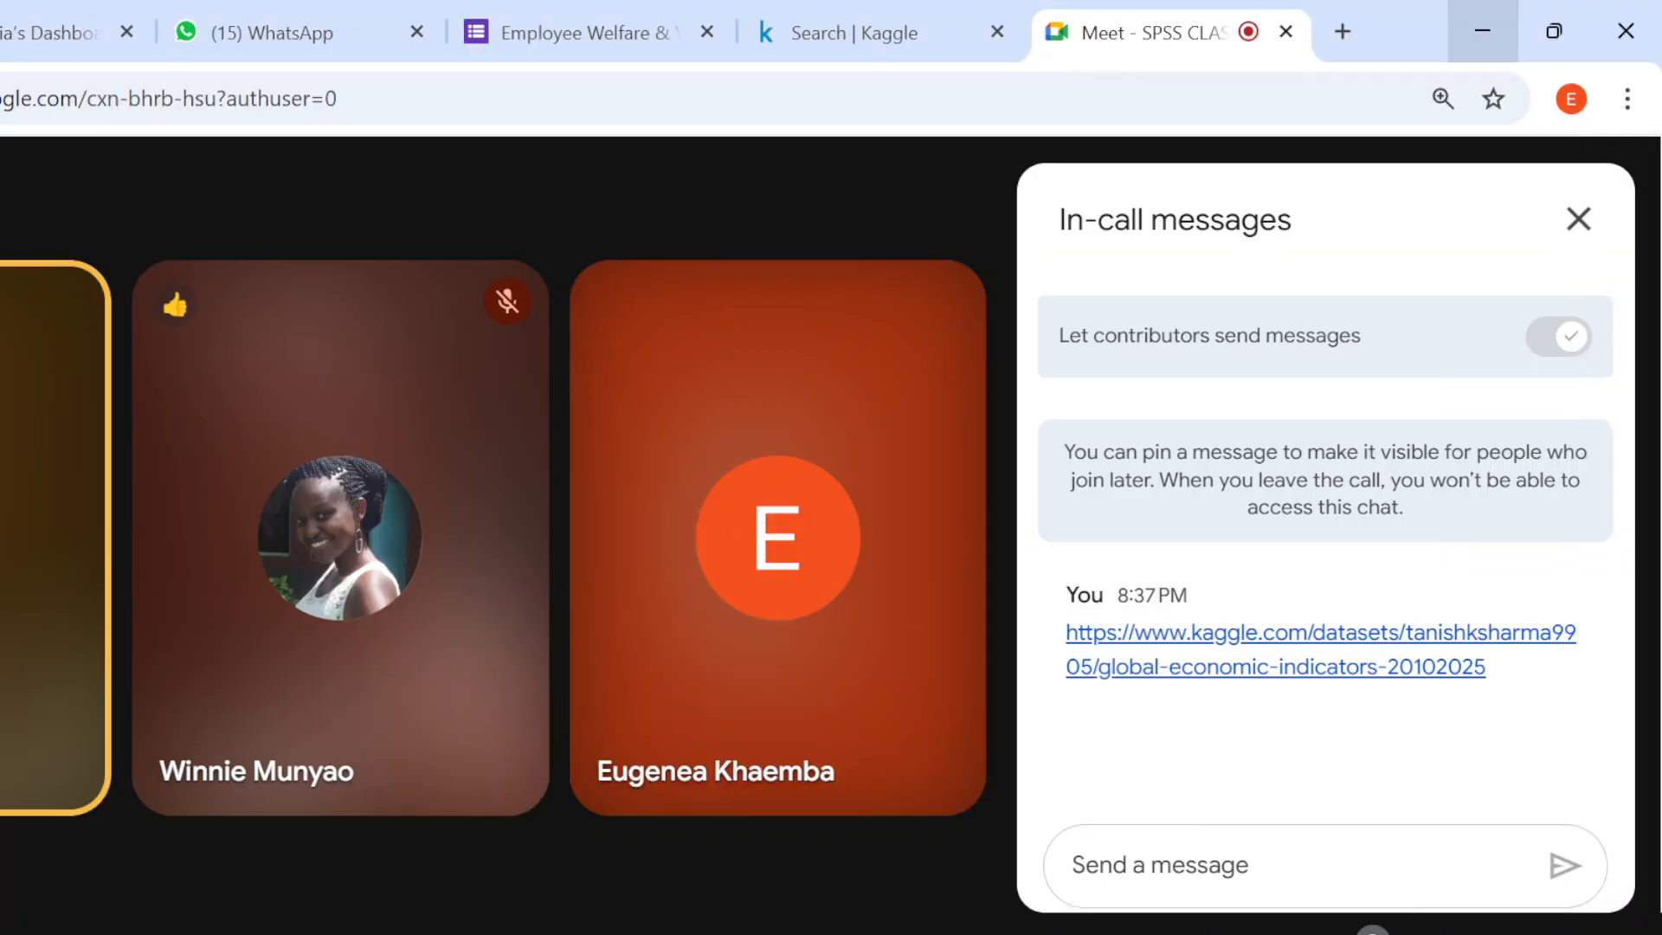
# Switch to the world_bank_data_2025 workbook in Excel and copy all of its selected data
pyautogui.moveTo(940, 934)
pyautogui.click(1281, 891)
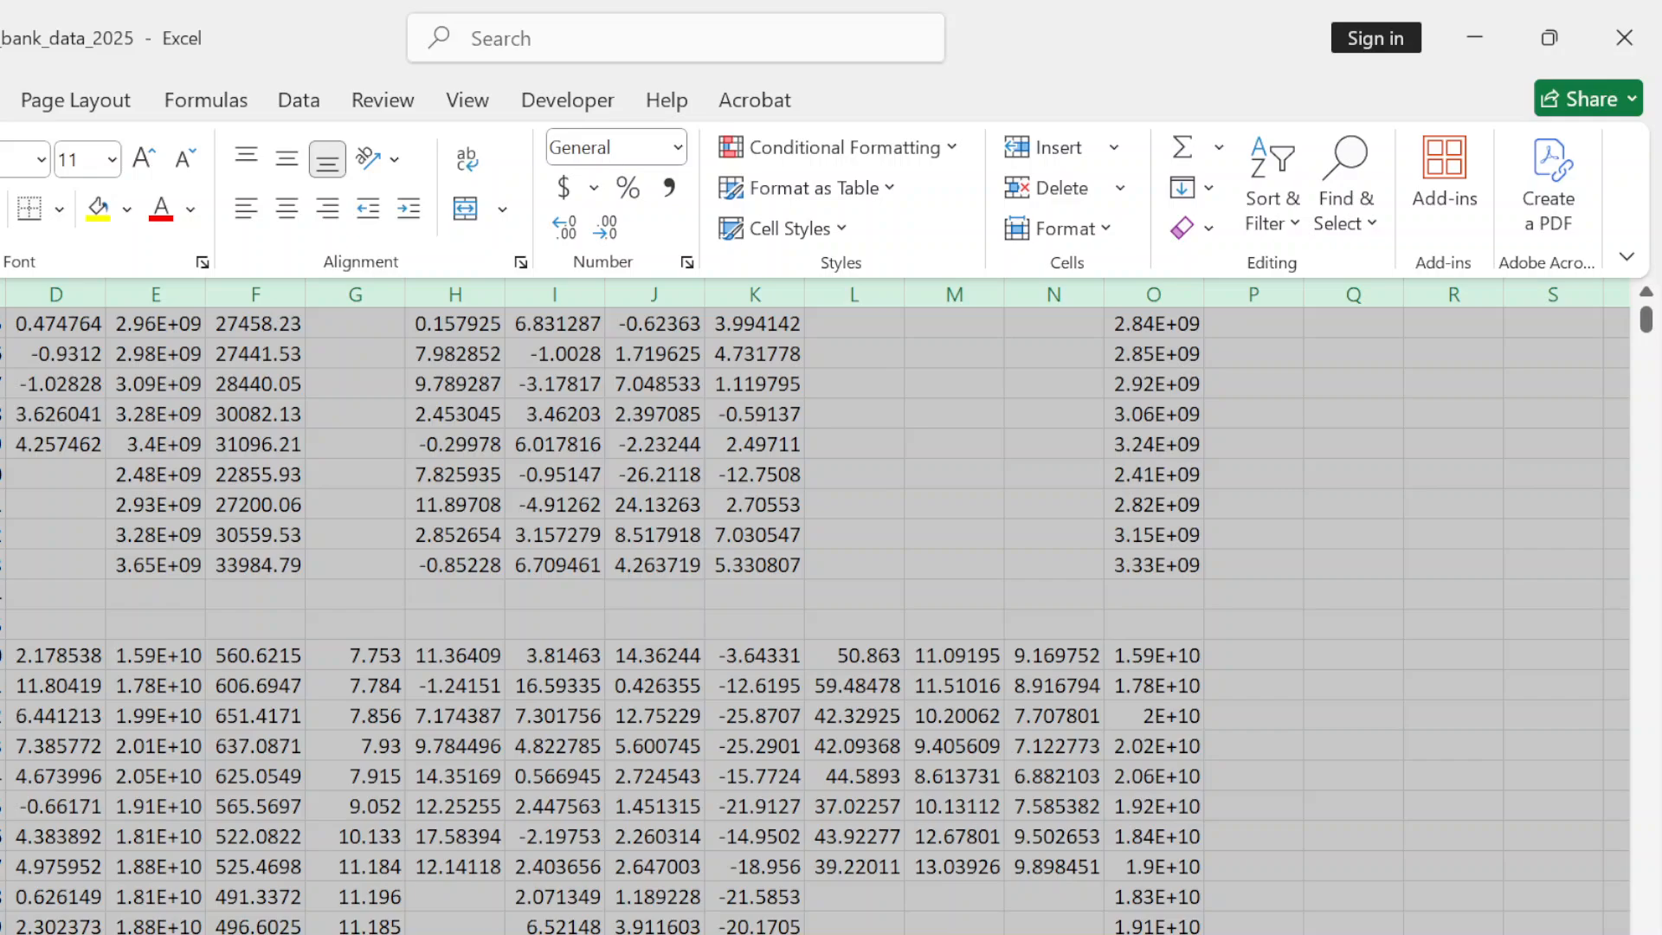
pyautogui.rightClick(2, 294)
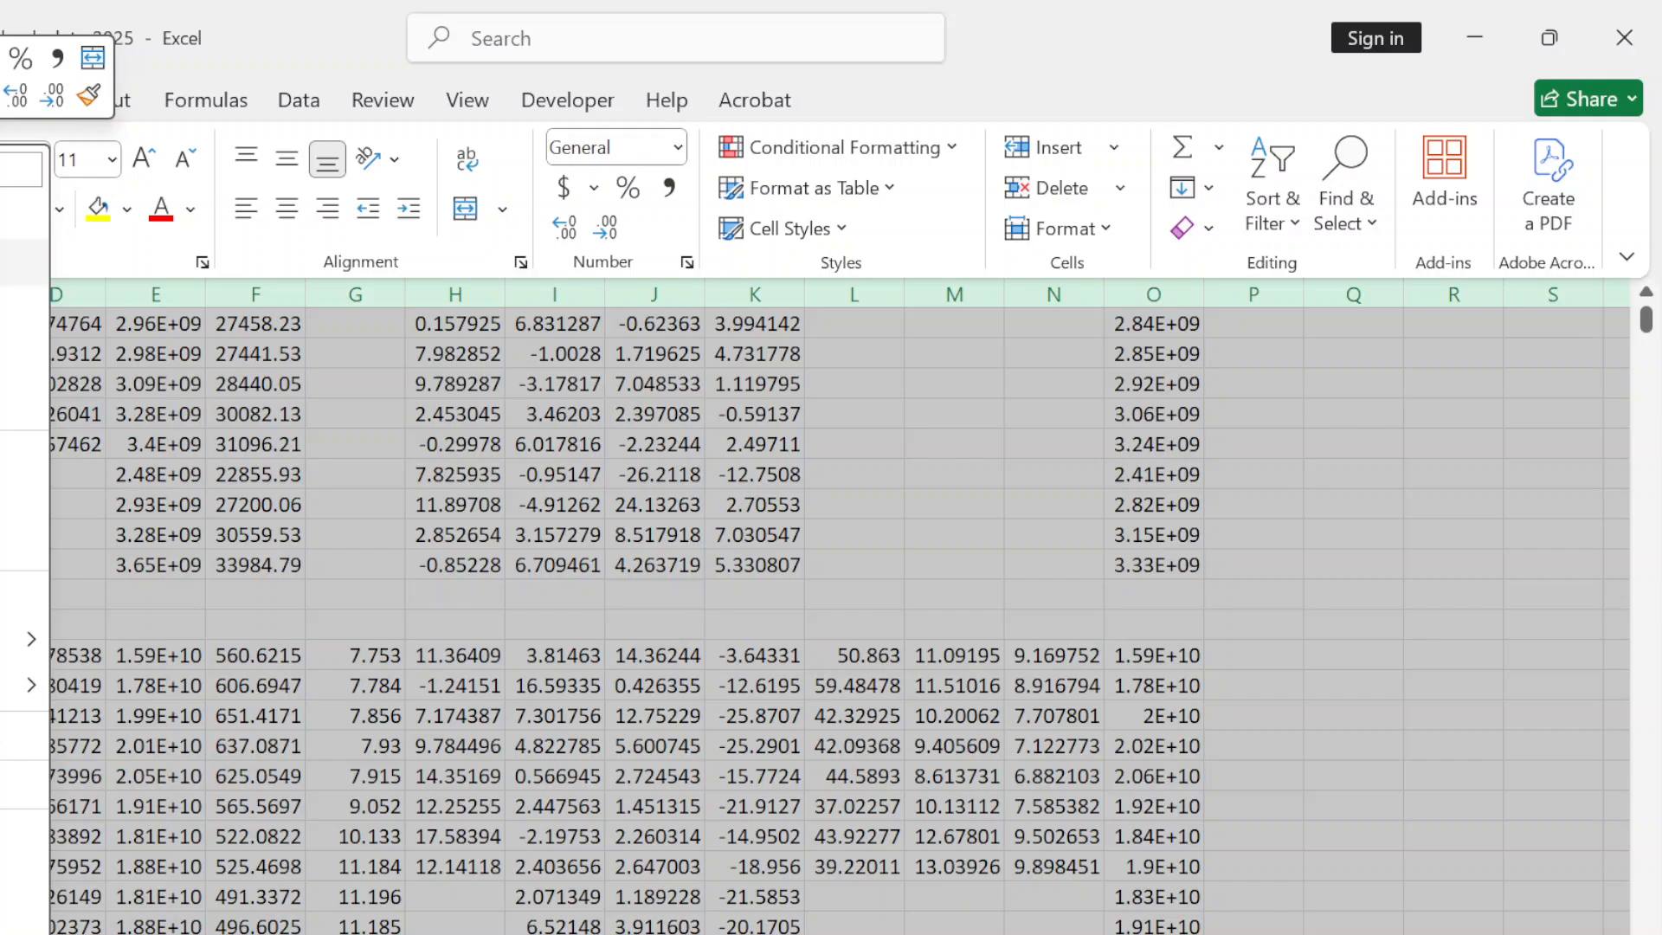
pyautogui.click(2, 262)
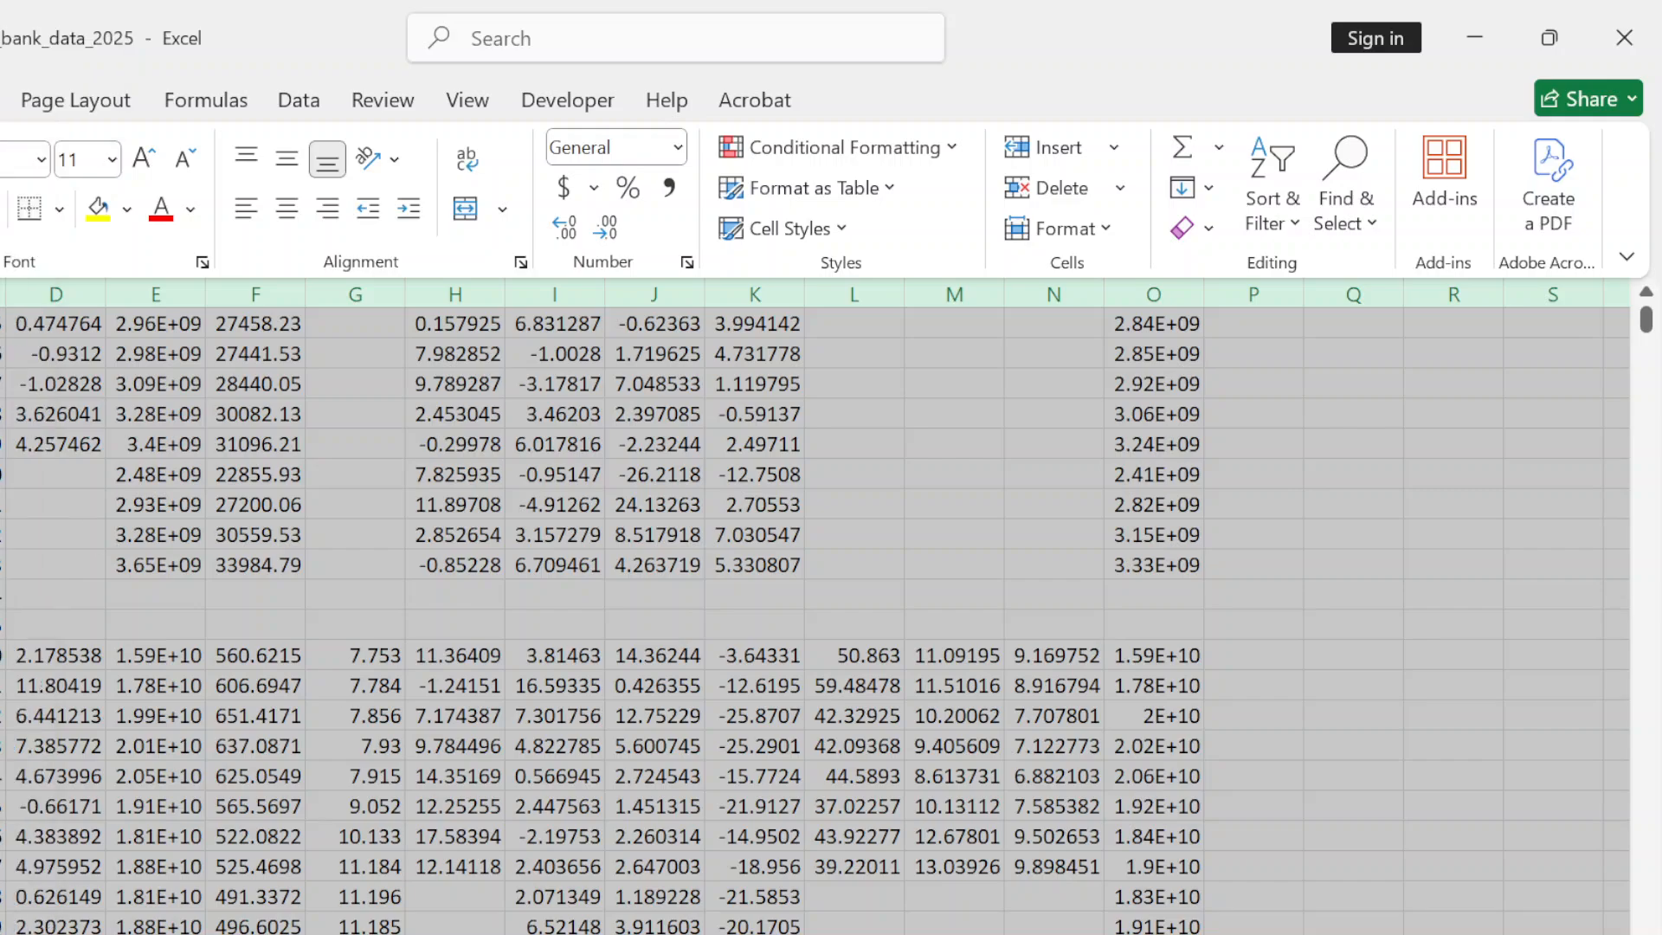
# Check the dataset loaded in Stata's Data Editor, and minimize it and the Excel workbook
pyautogui.click(870, 934)
pyautogui.click(1003, 909)
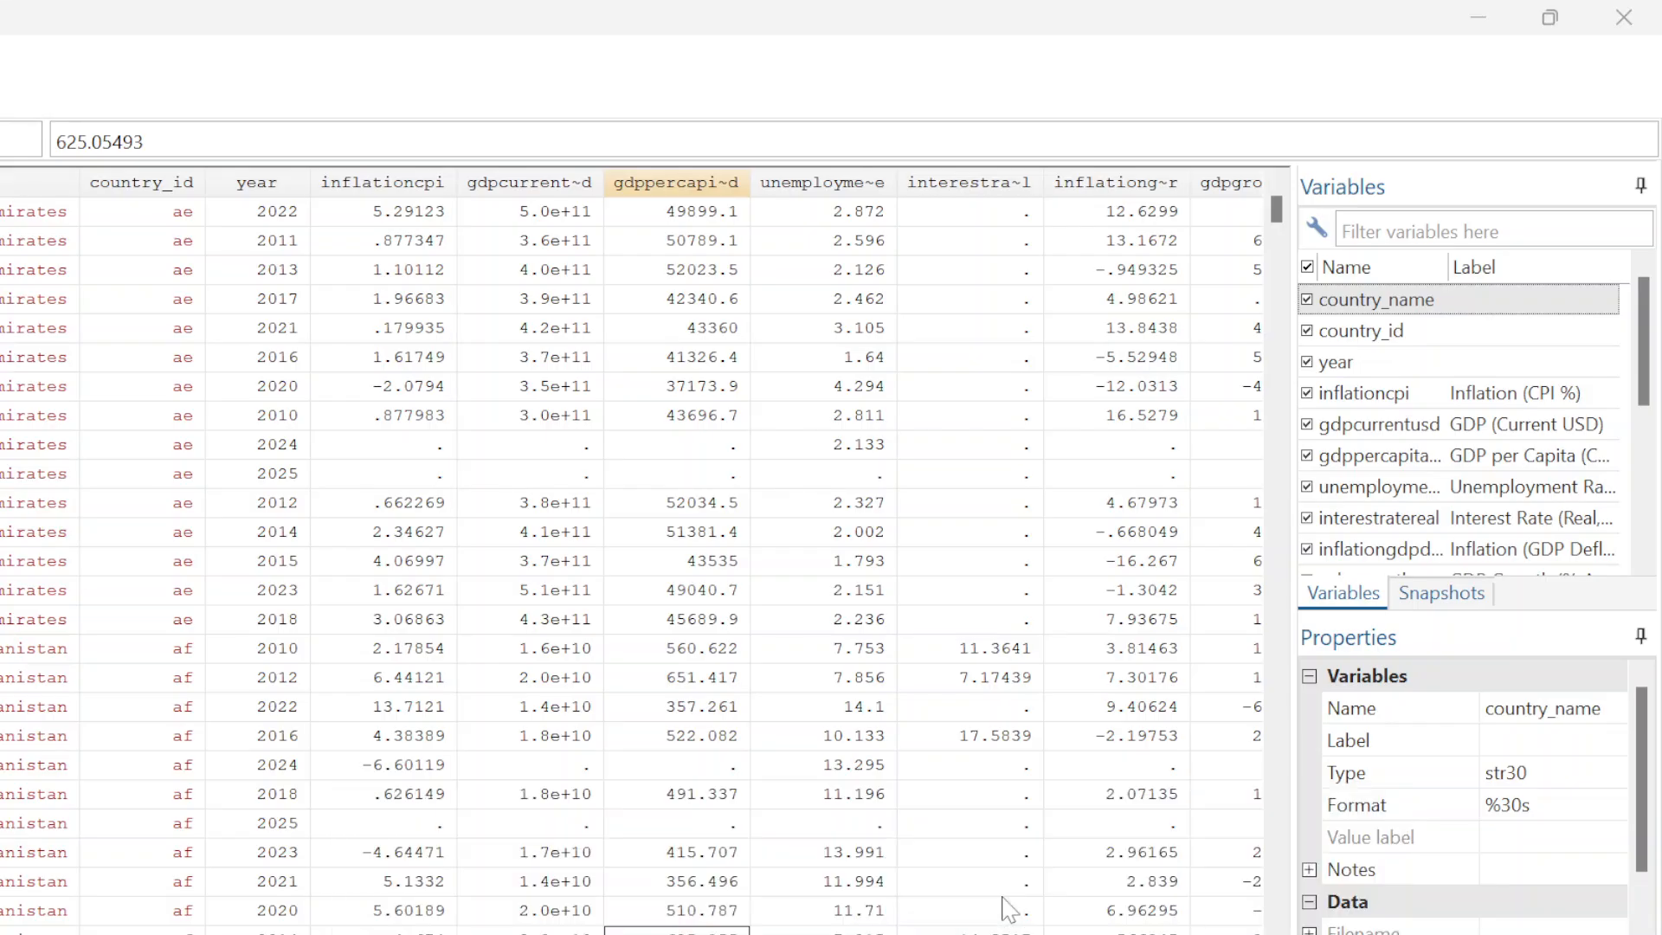
pyautogui.scroll(1, 632, 570)
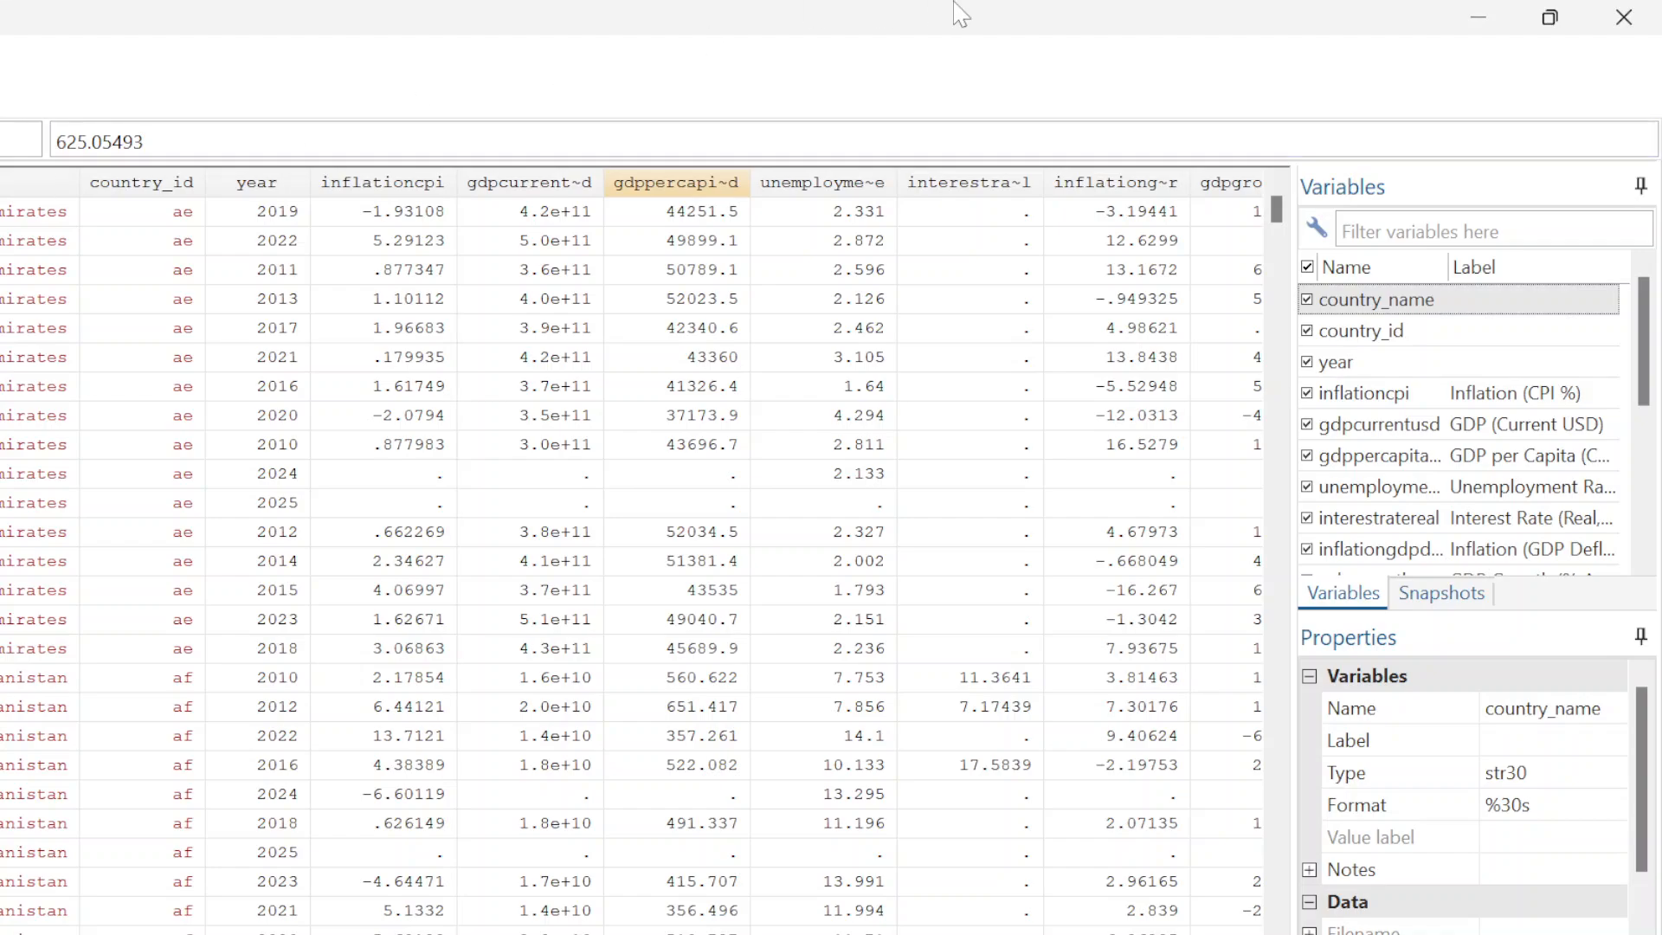
pyautogui.click(1479, 17)
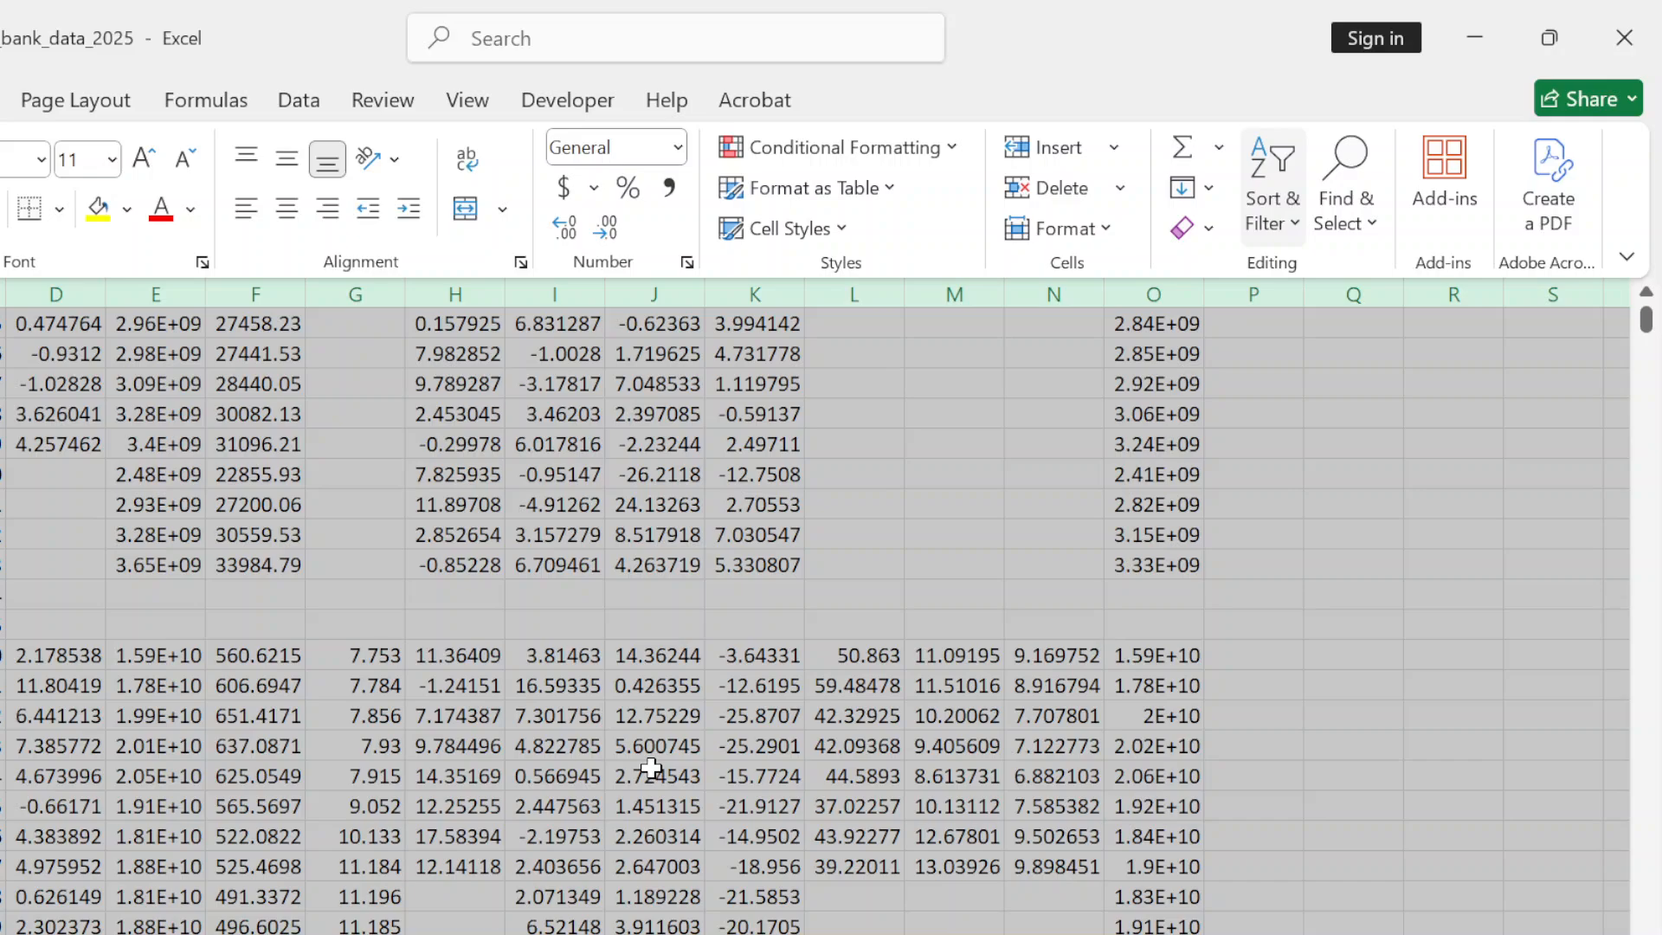
pyautogui.click(1475, 37)
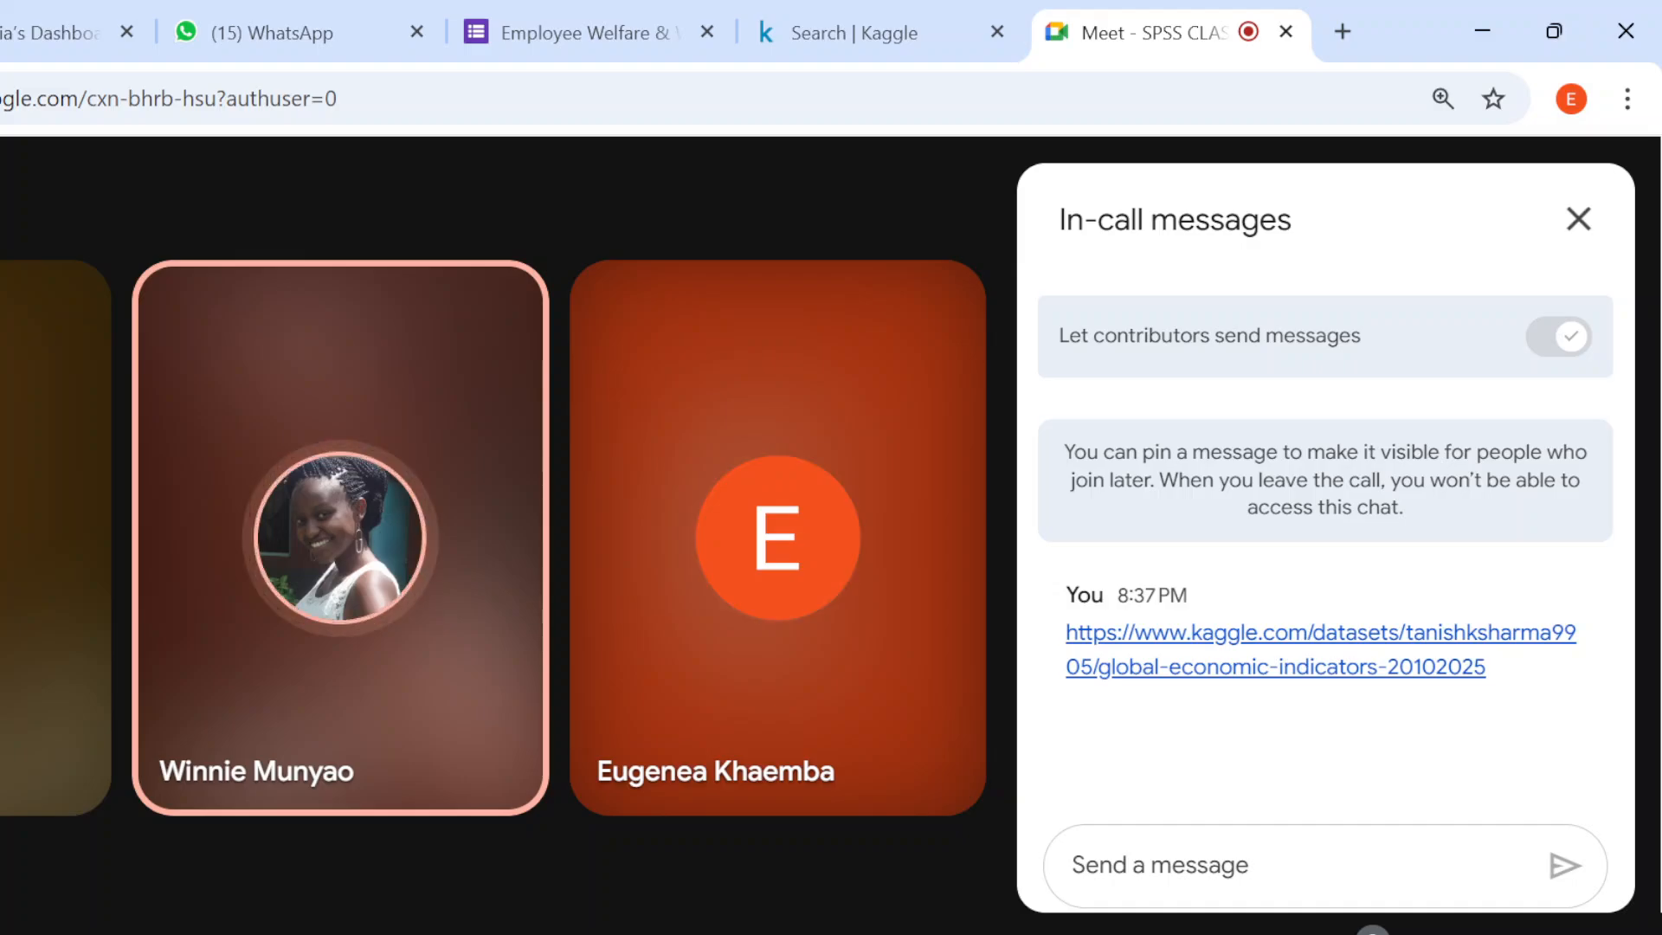
# Share the entire screen with the participants of the Google Meet call
pyautogui.click(821, 931)
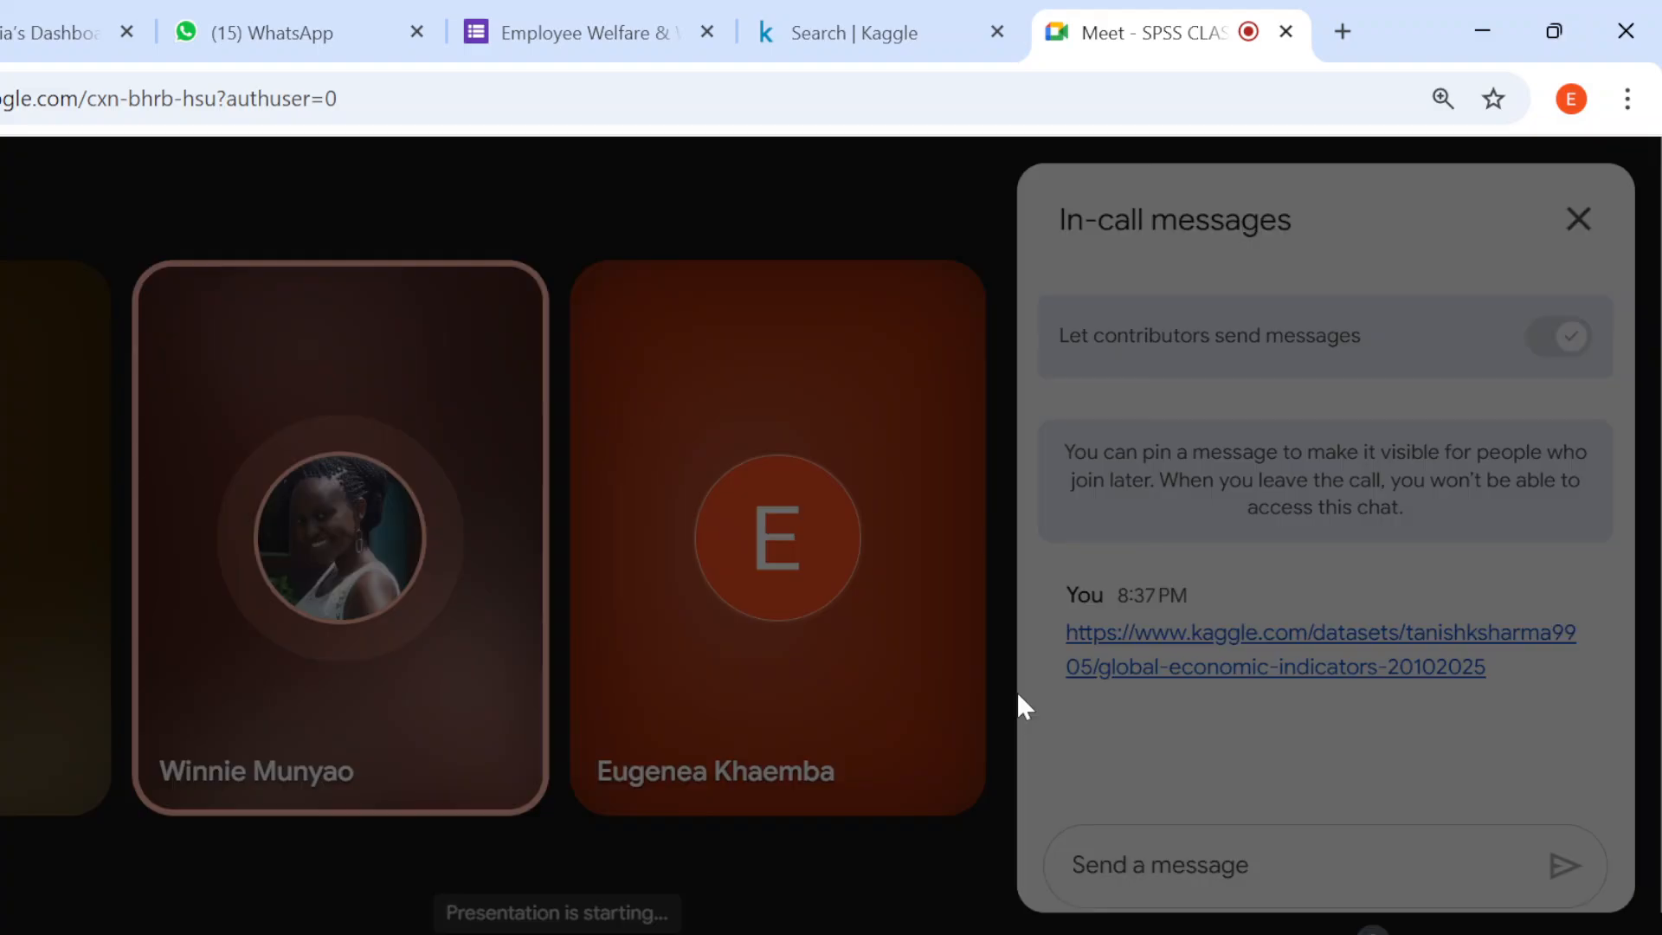
pyautogui.click(956, 282)
pyautogui.click(554, 469)
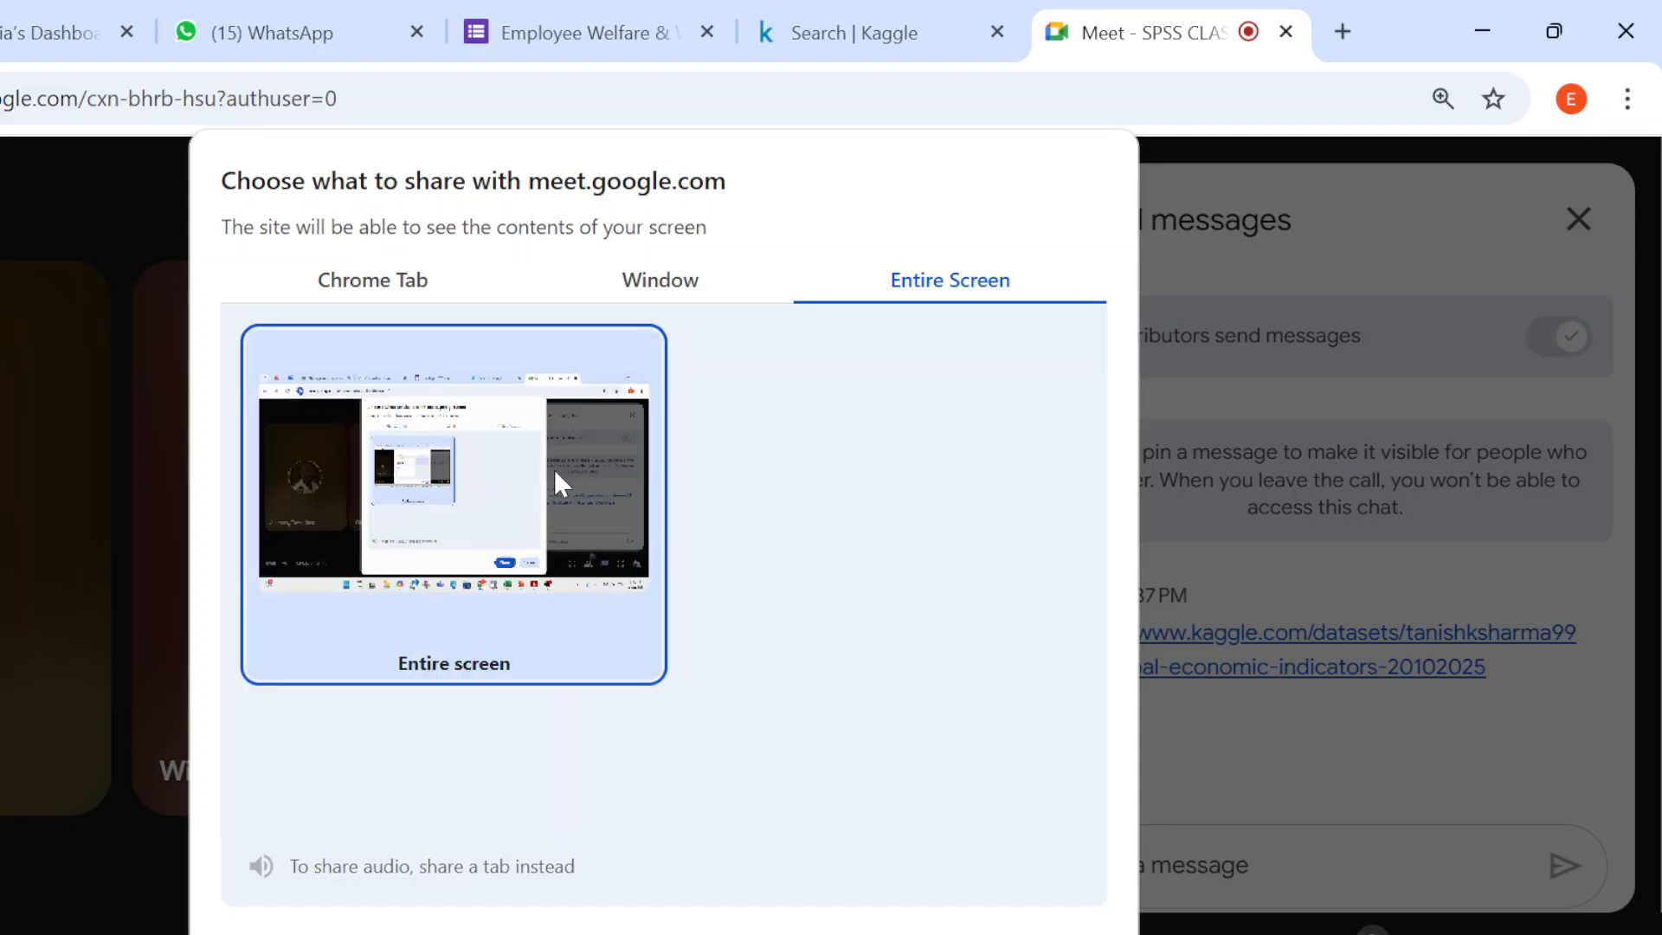
pyautogui.click(944, 934)
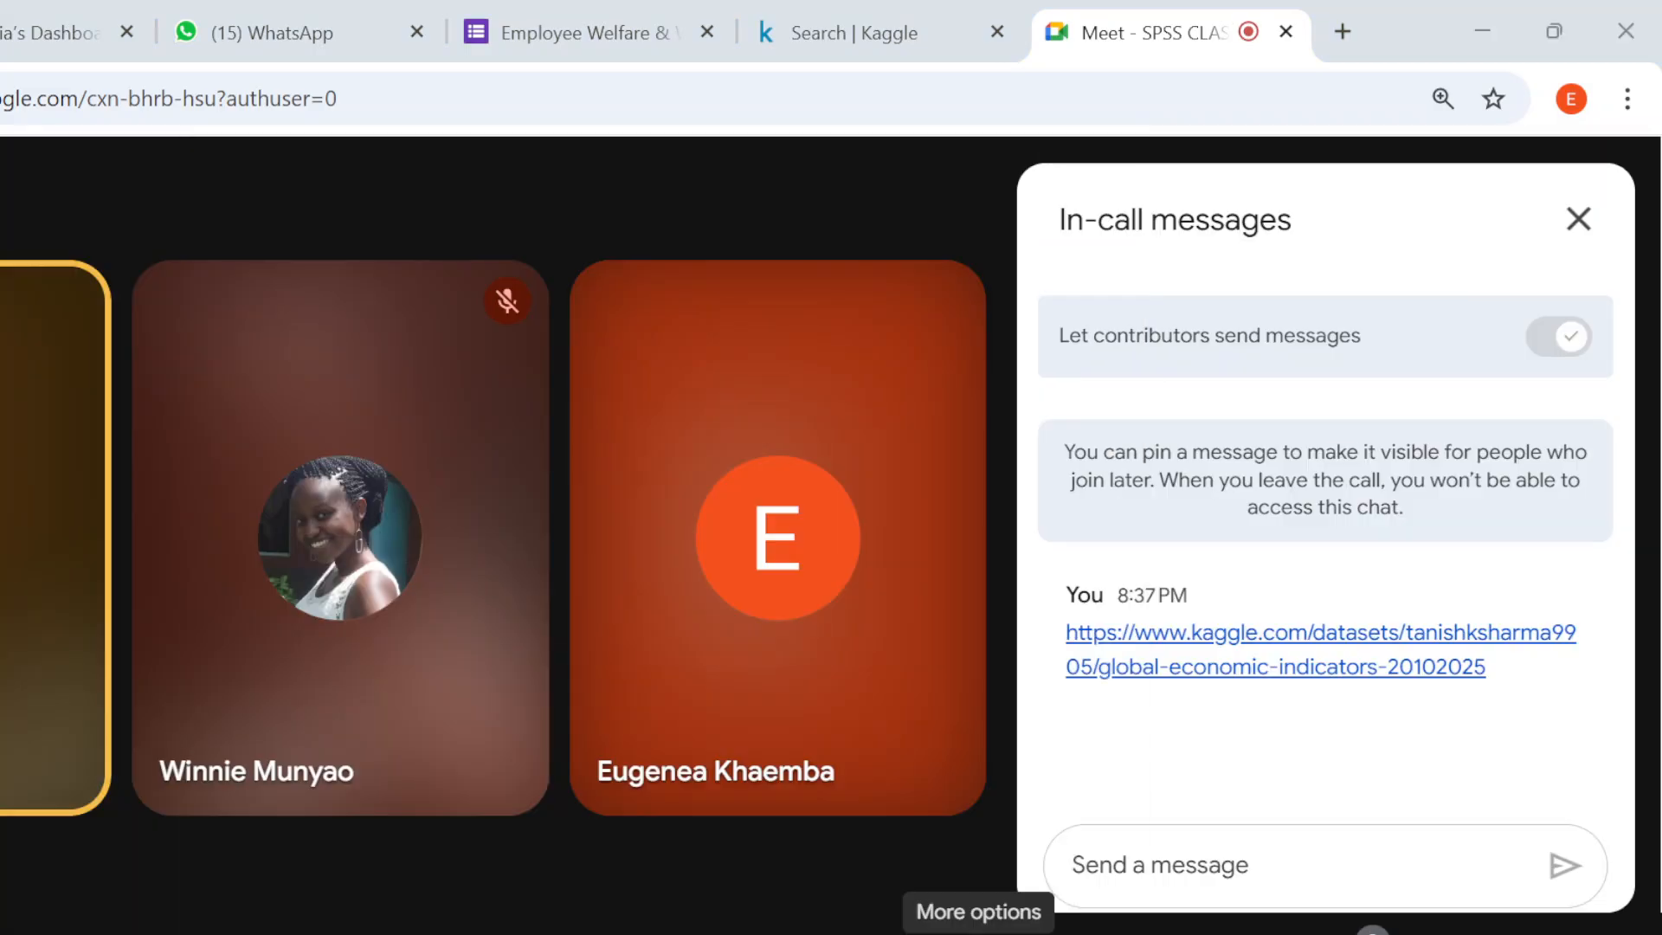
# Show the dataset in Stata's Data Editor, the world_bank_data_2025 workbook in Excel and the existing do-file
pyautogui.click(870, 933)
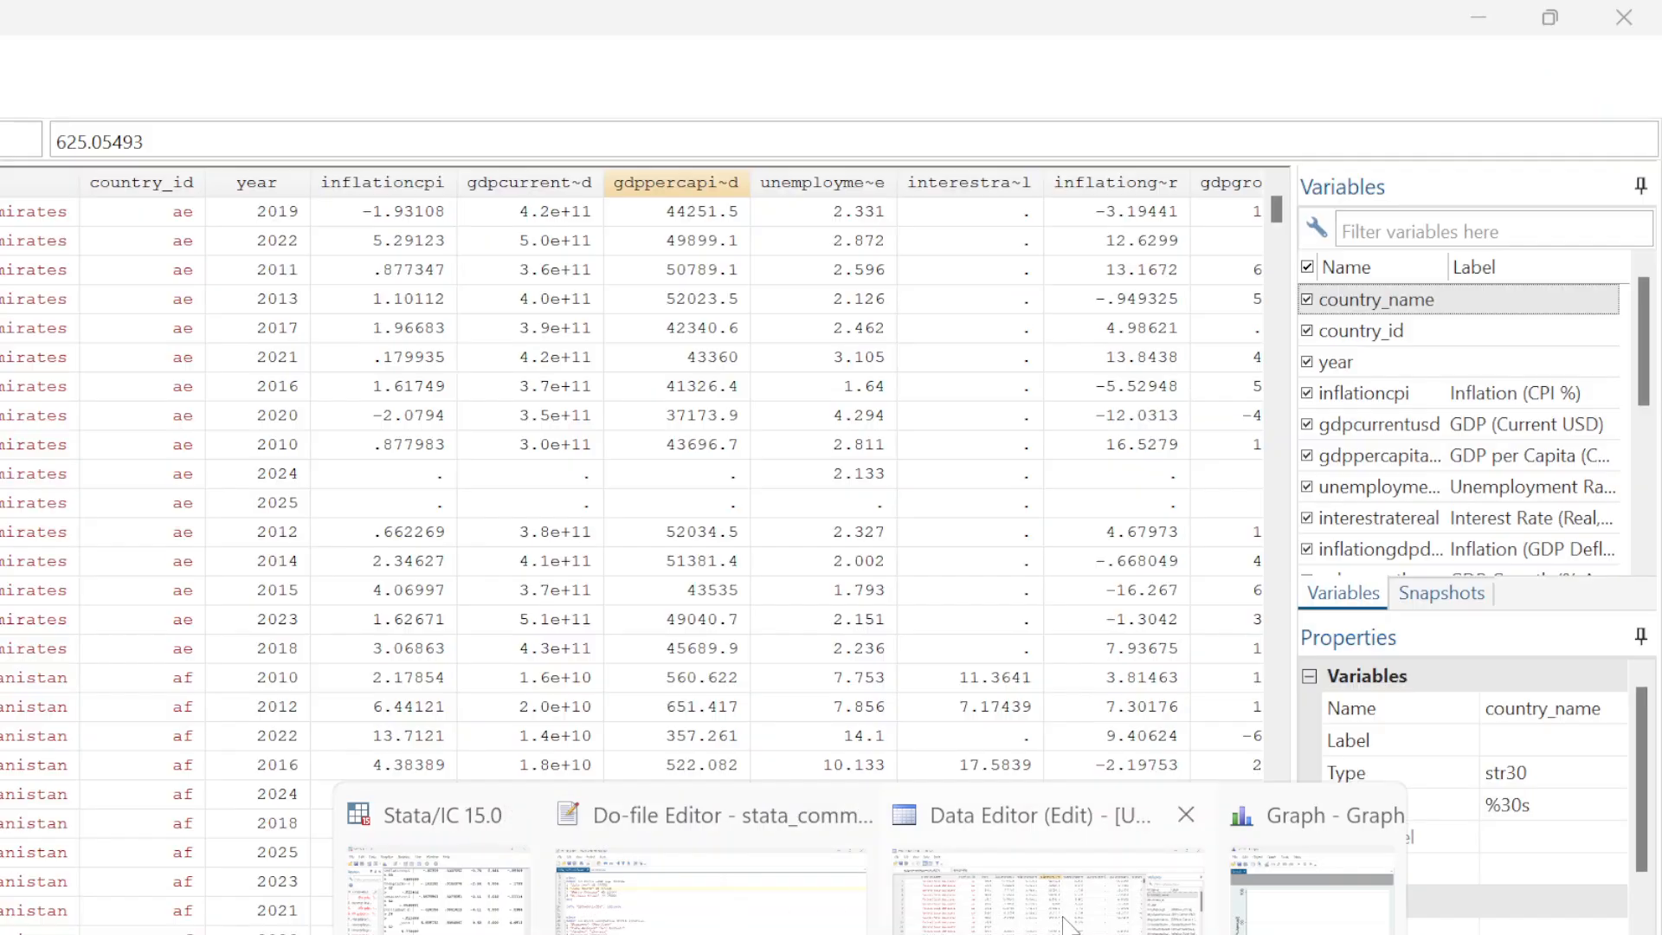
pyautogui.click(1046, 900)
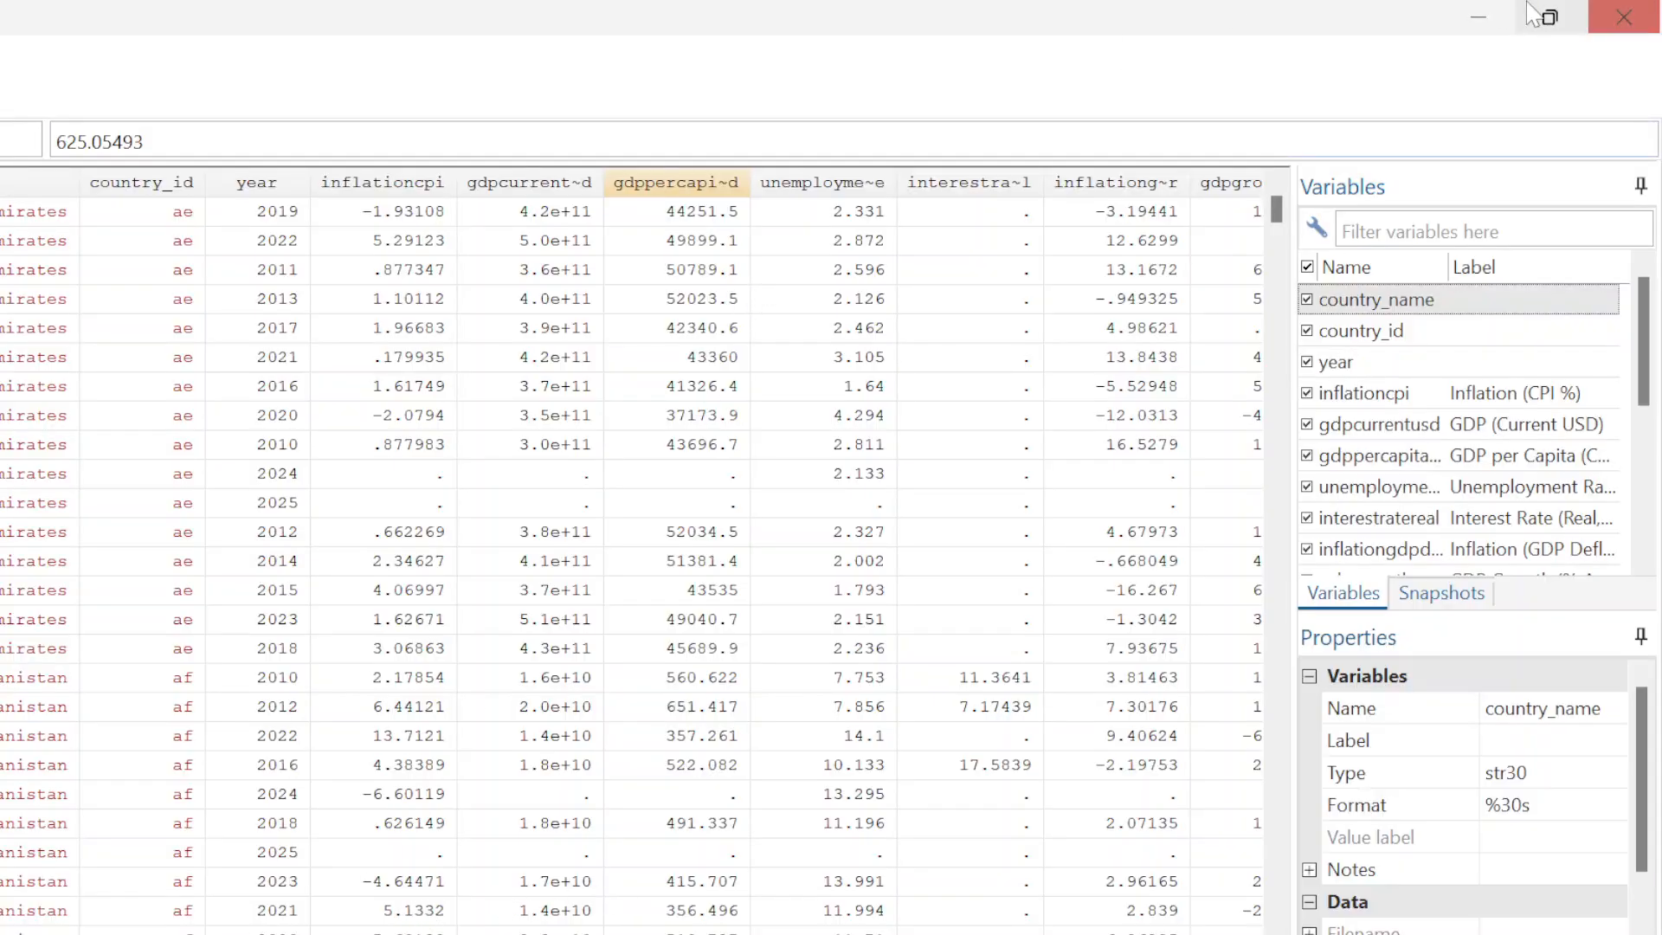
pyautogui.click(940, 933)
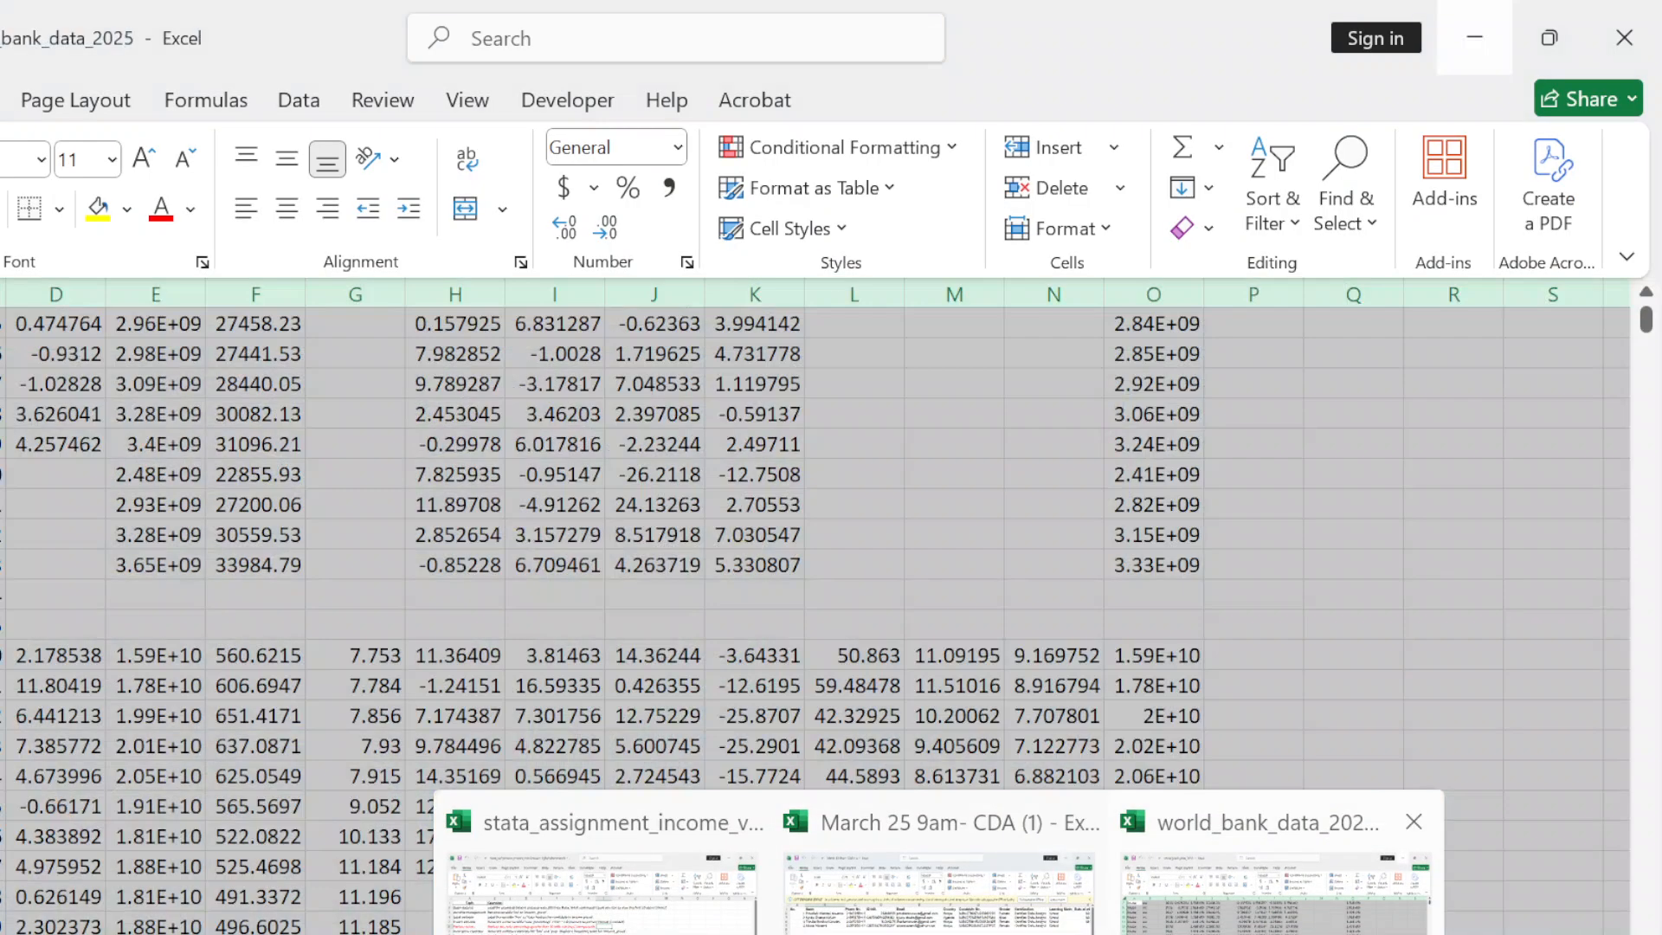
pyautogui.click(1283, 900)
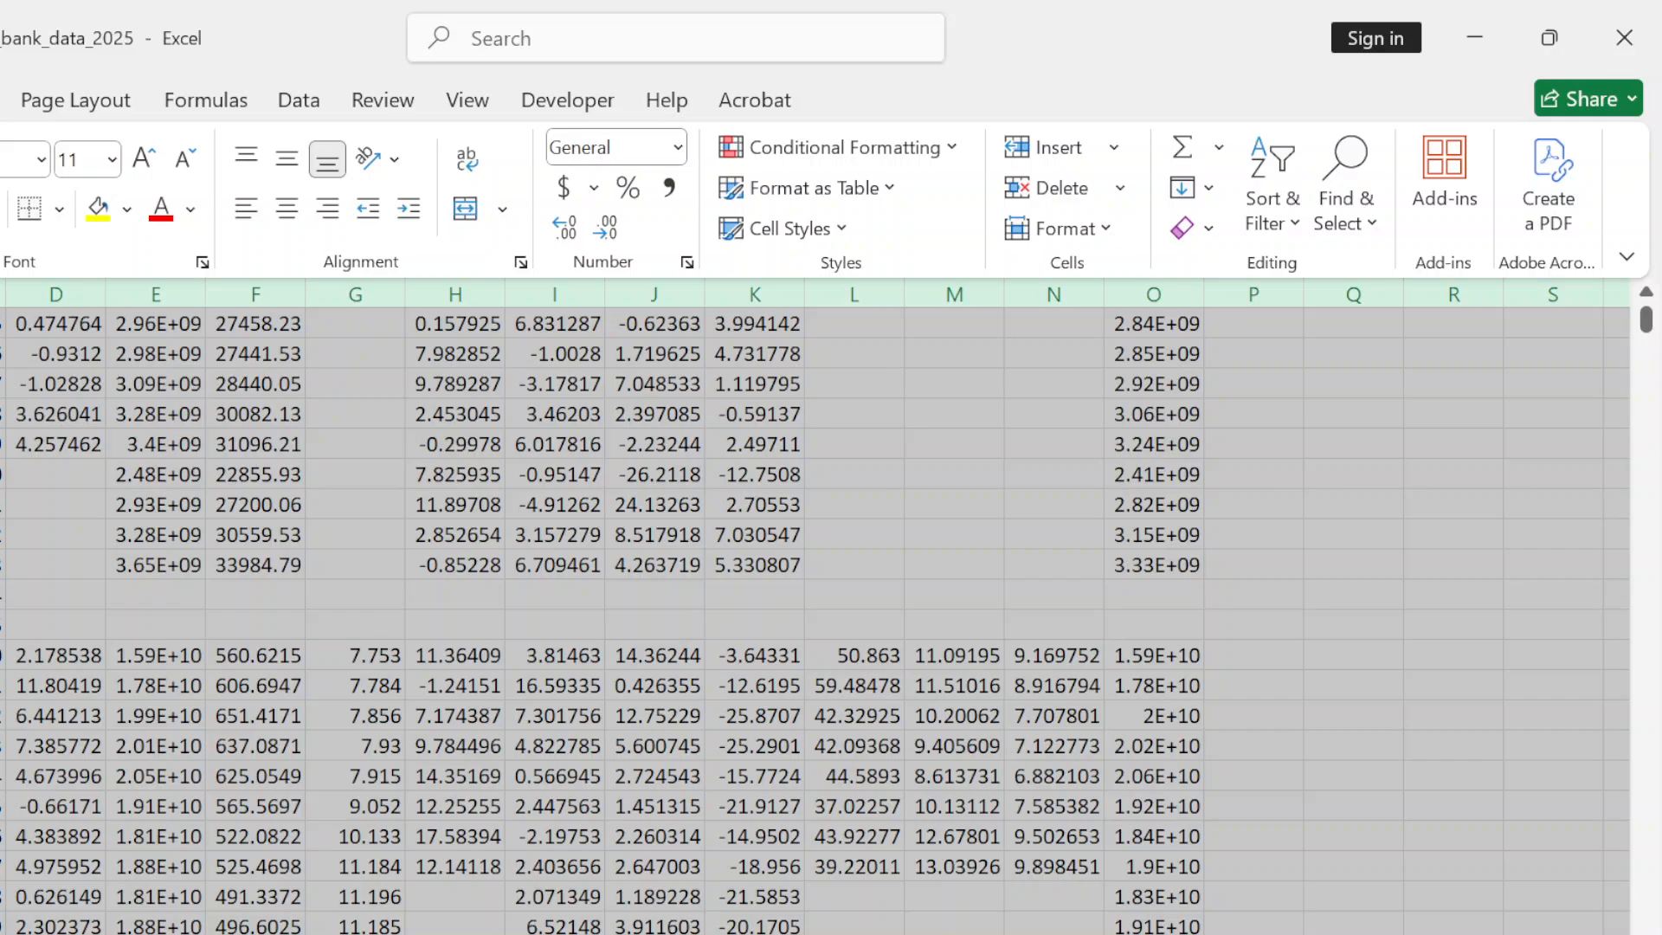
pyautogui.click(1475, 37)
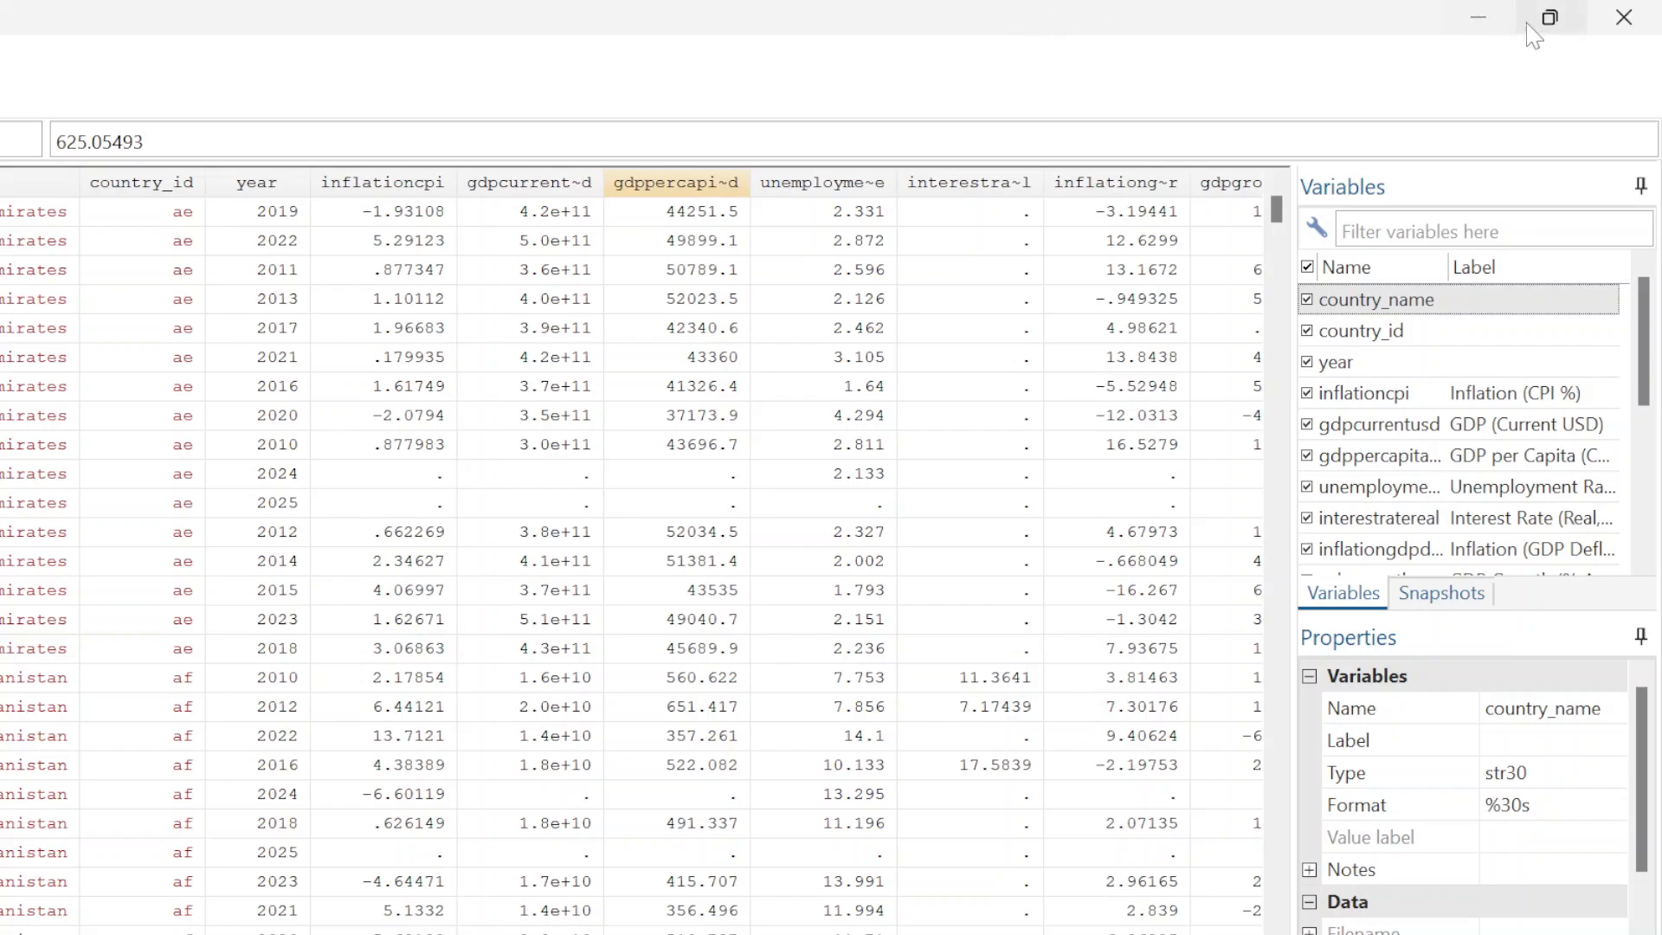
pyautogui.click(1480, 21)
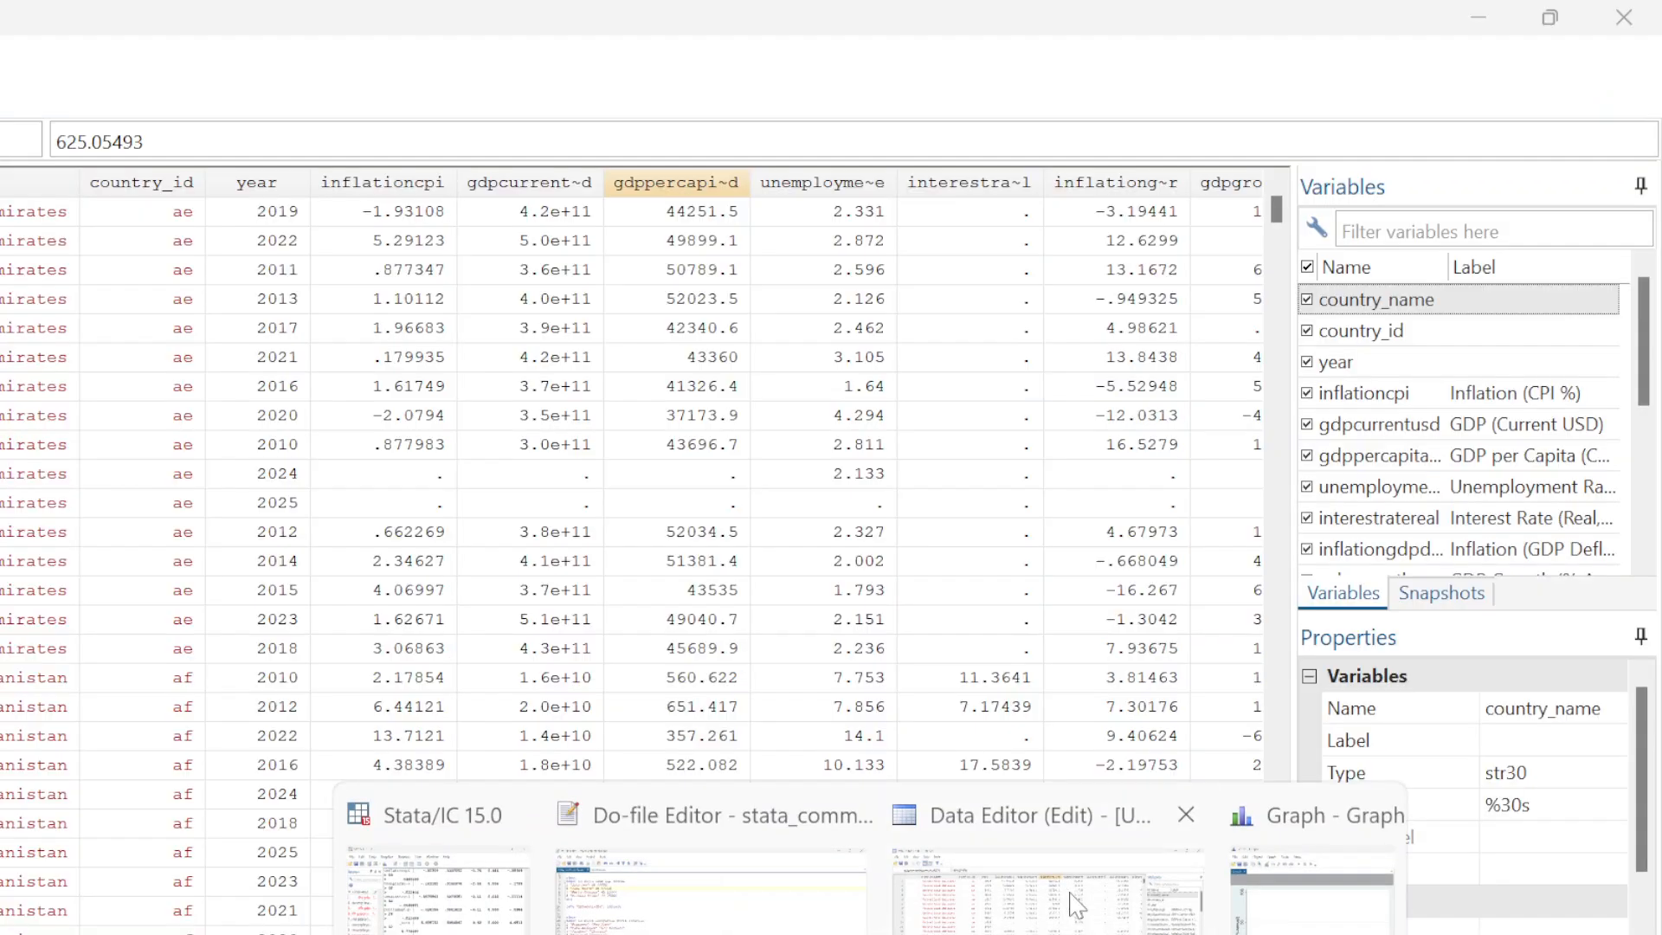
pyautogui.click(967, 917)
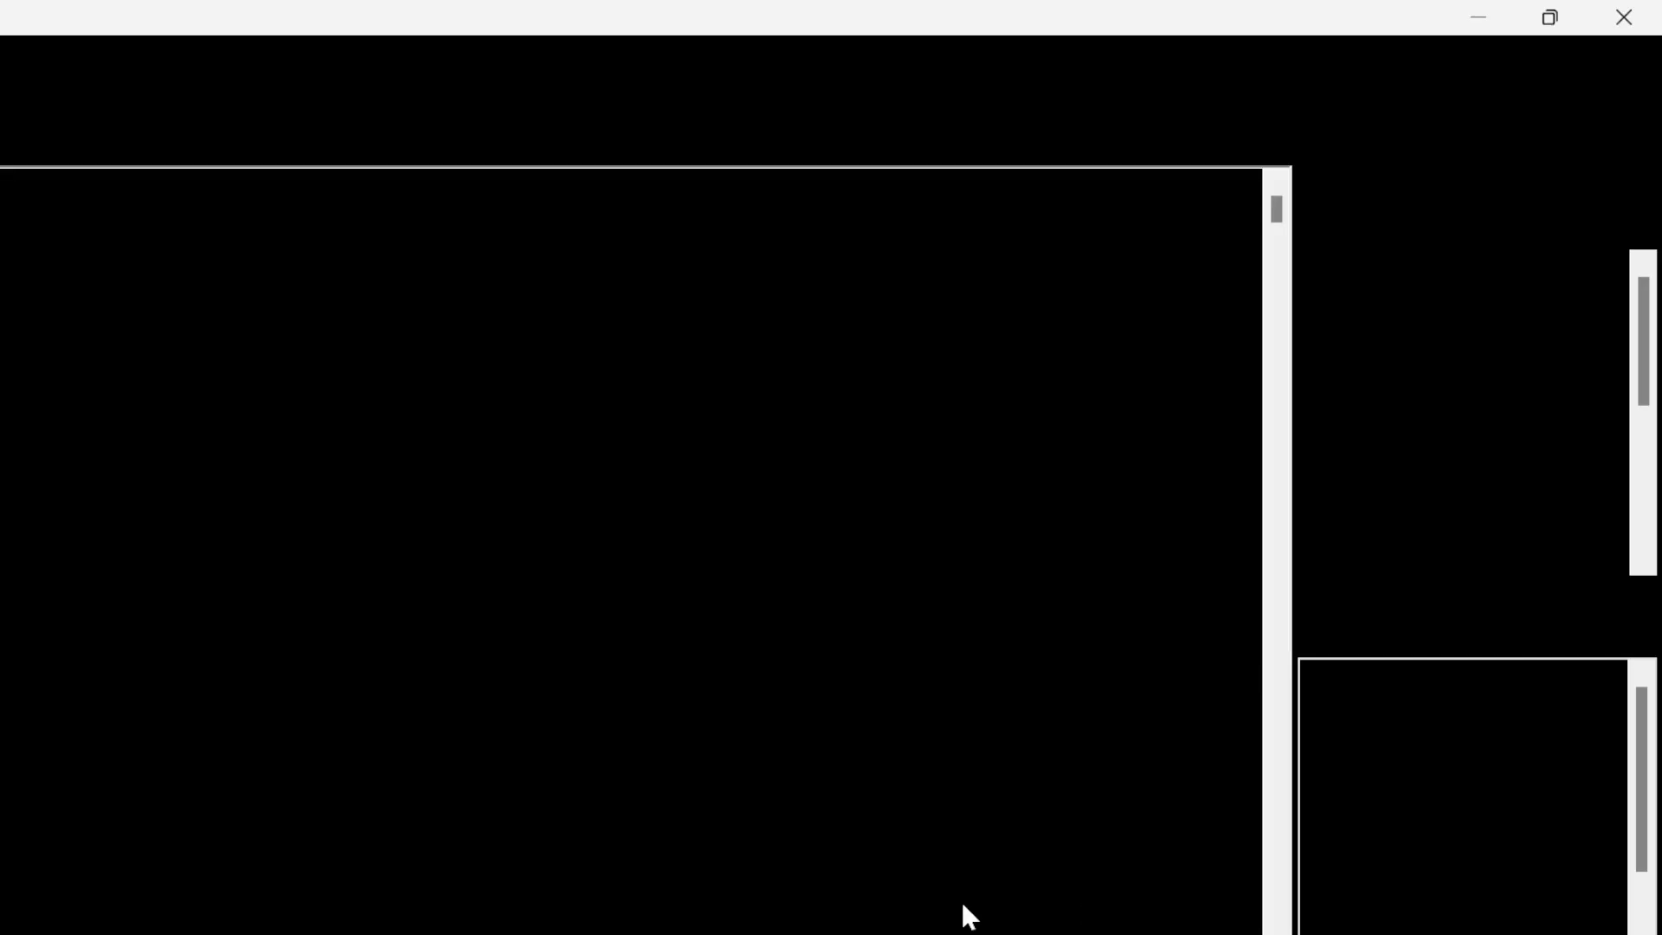
pyautogui.moveTo(967, 917)
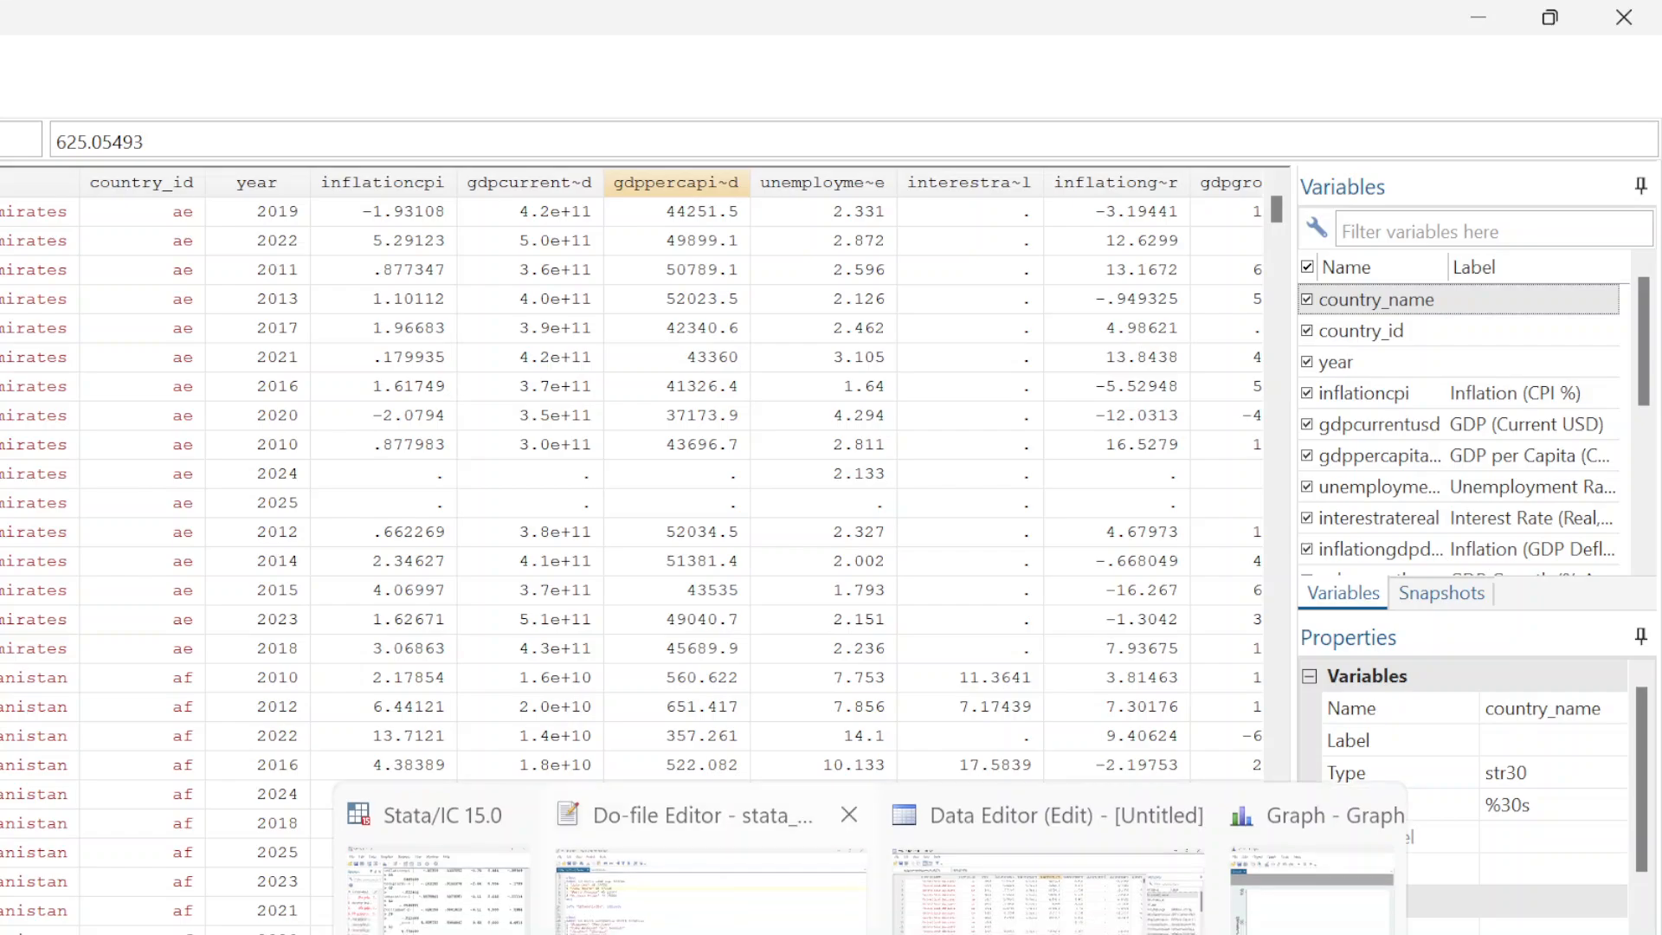
pyautogui.click(724, 891)
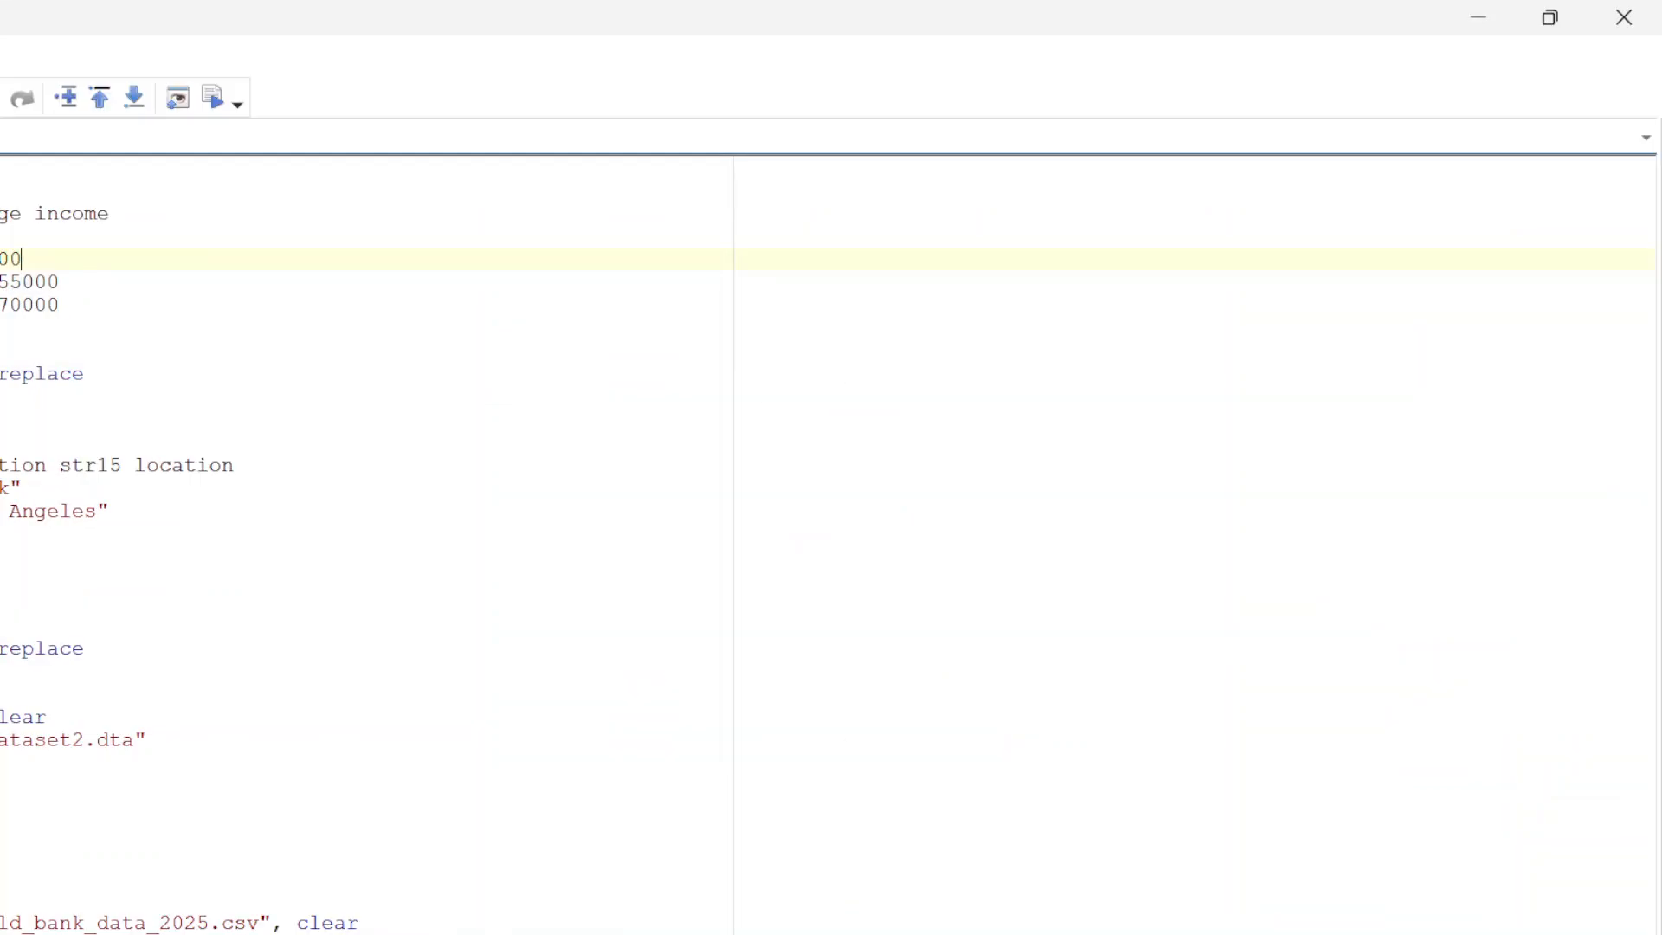
# Close the running Stata session and start a fresh one, dismissing the update check and maximizing the main window
pyautogui.moveTo(871, 933)
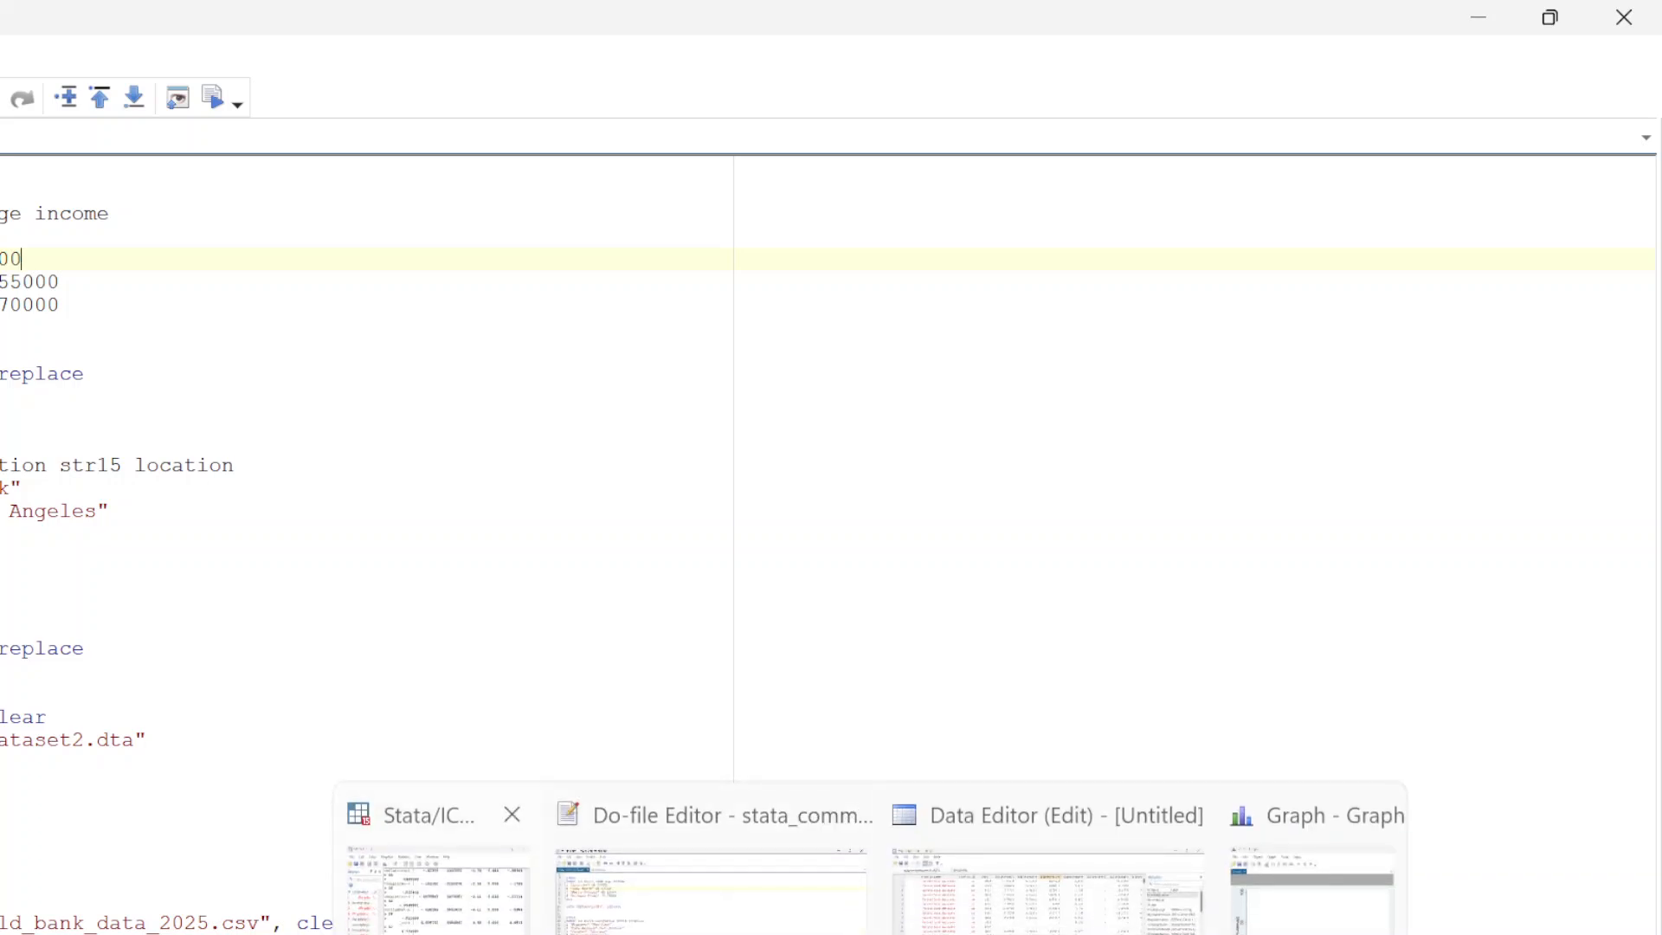
pyautogui.click(437, 892)
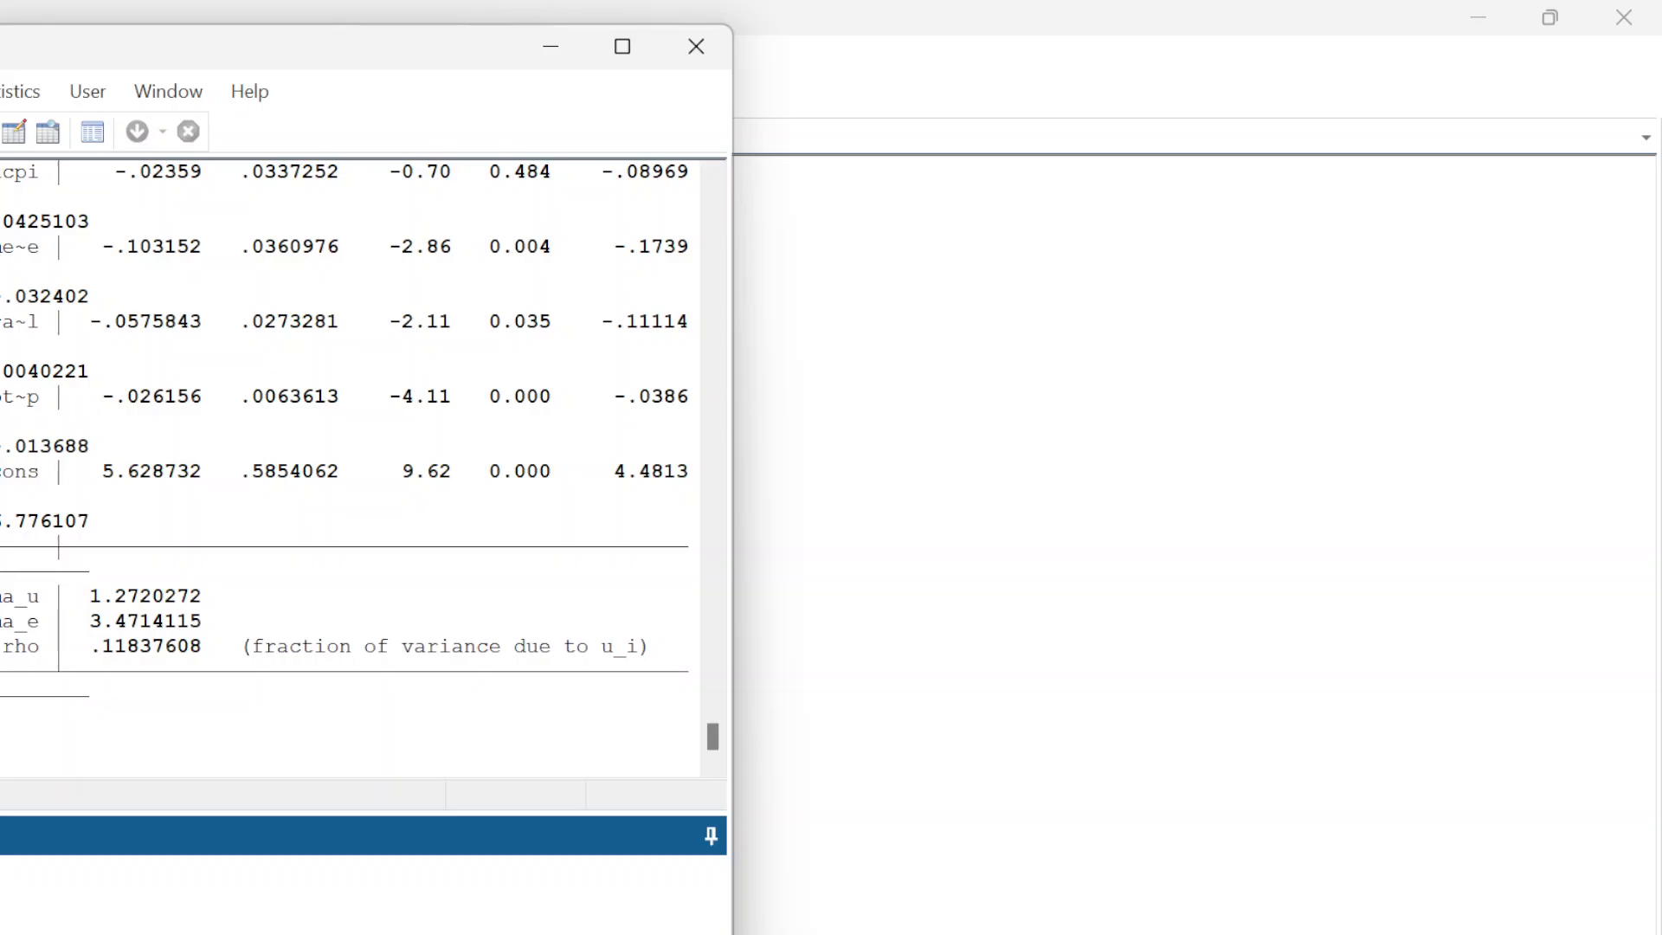
pyautogui.click(696, 46)
pyautogui.click(275, 567)
pyautogui.click(275, 567)
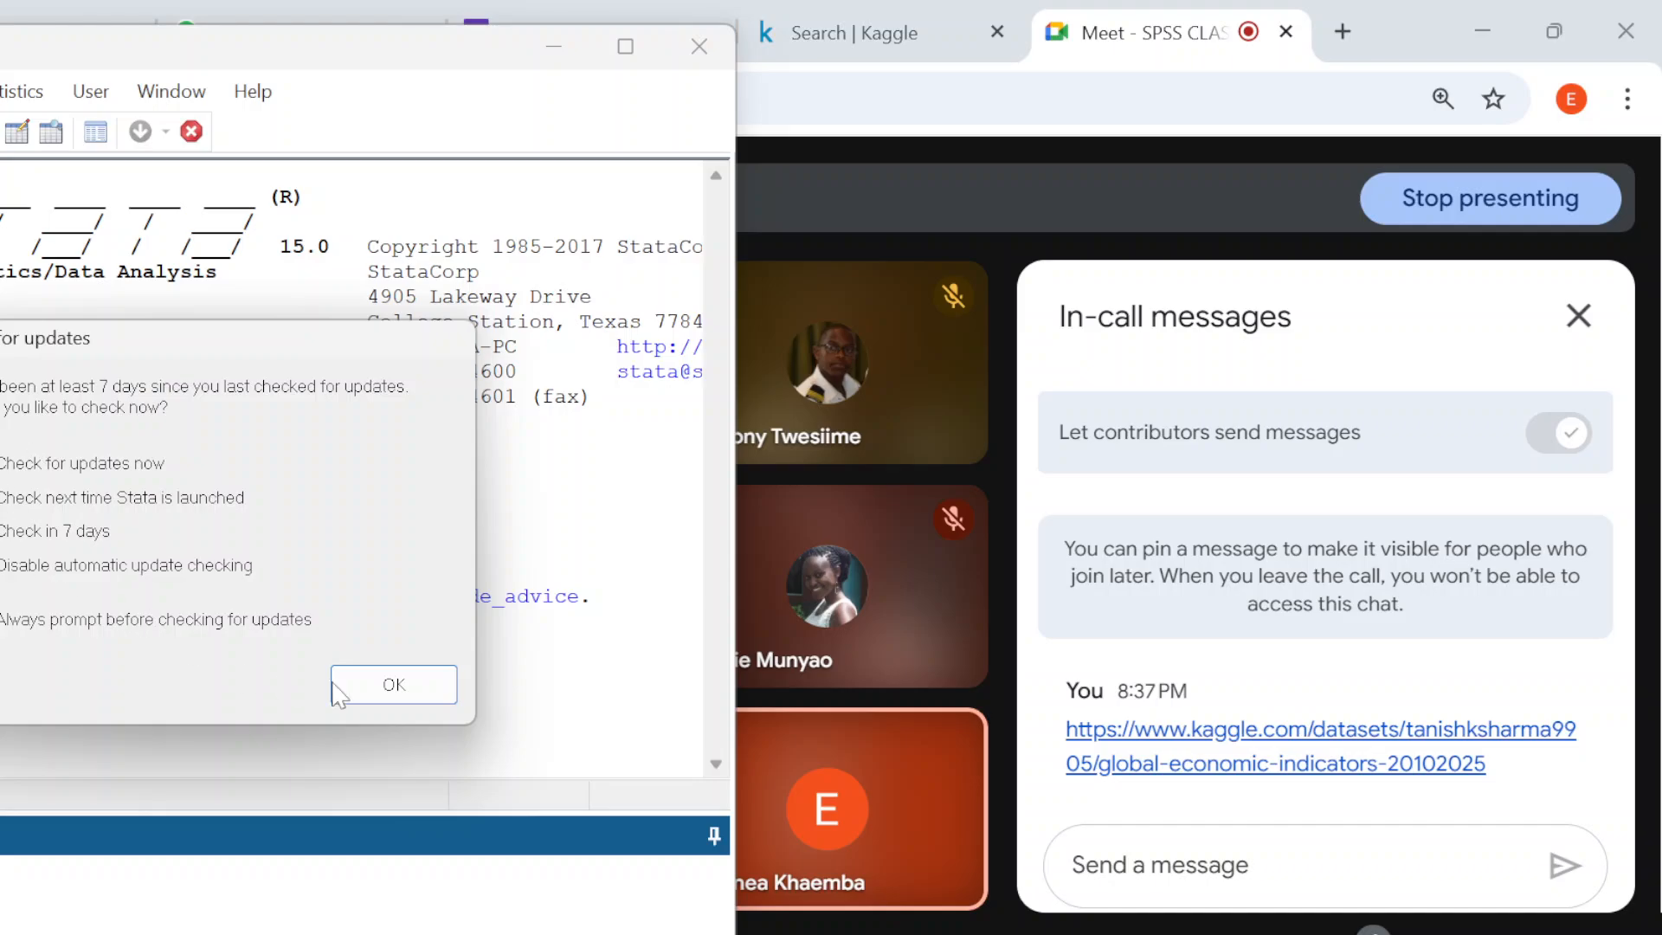
pyautogui.click(390, 683)
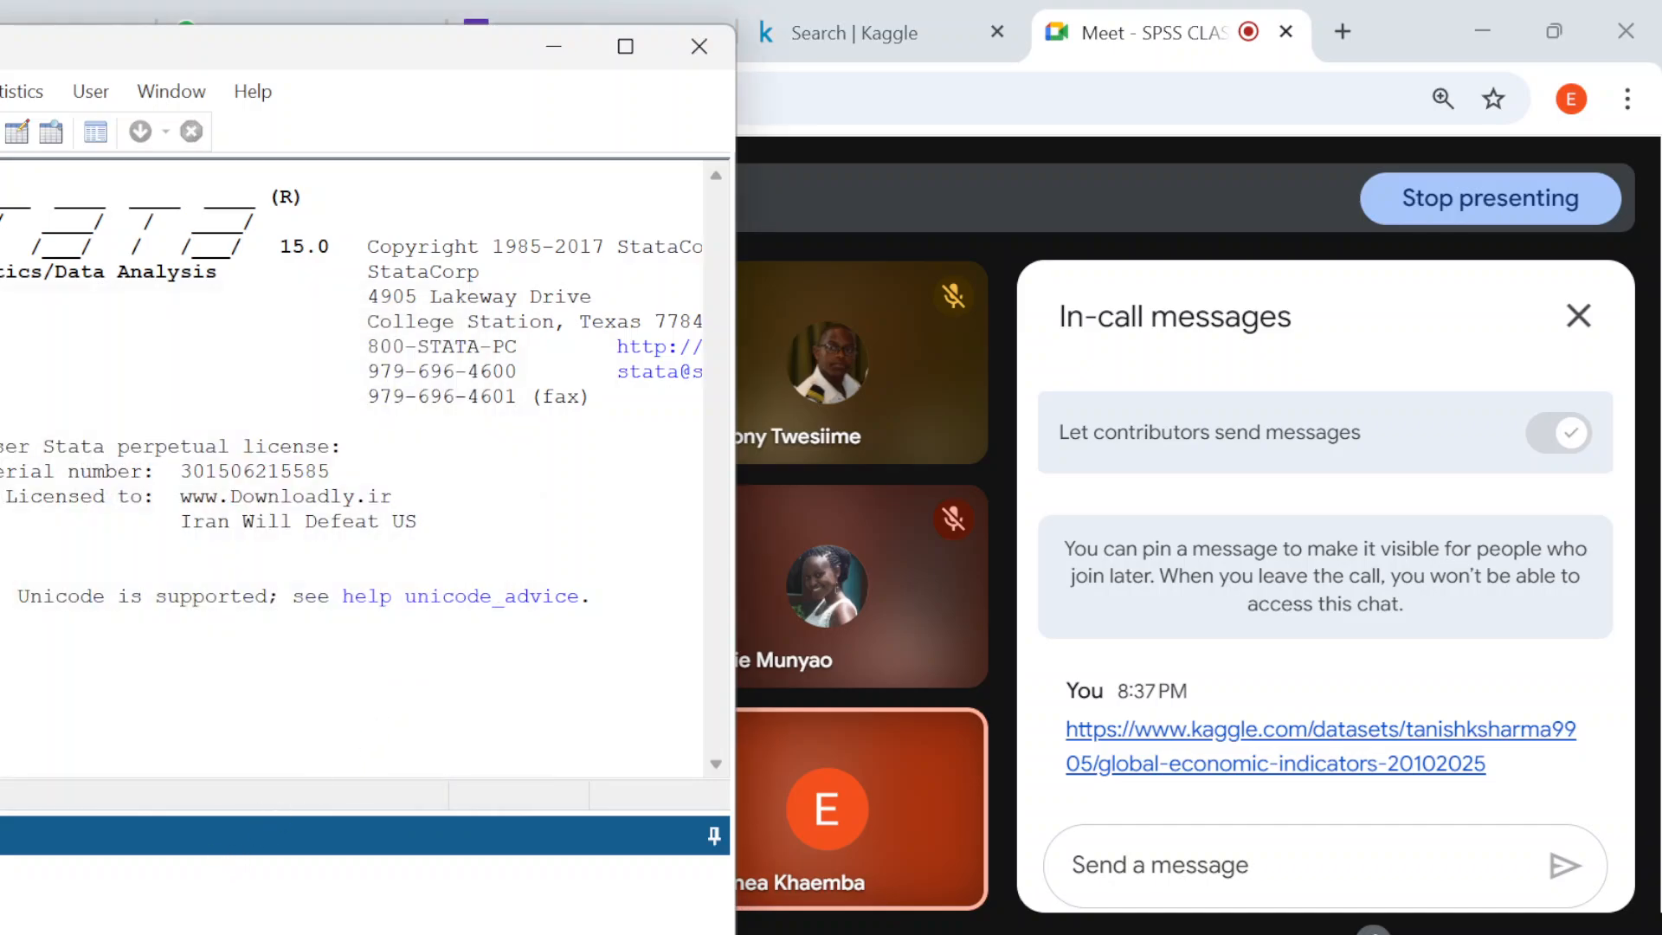
pyautogui.click(639, 44)
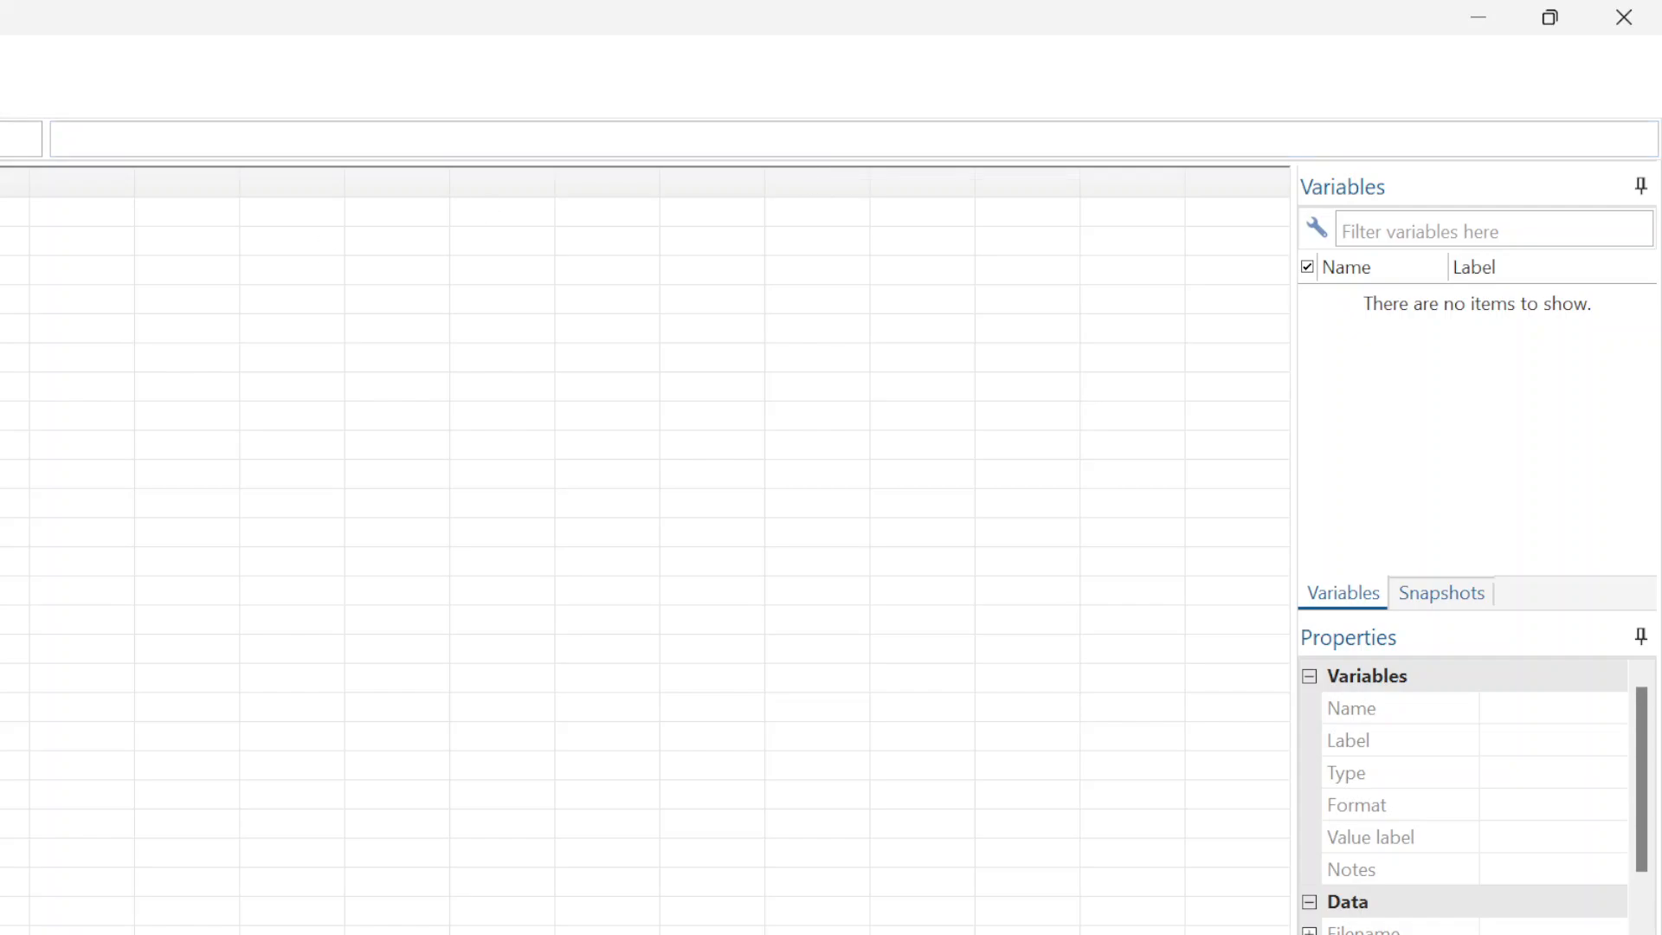
# Paste the copied world bank data into the empty Data Editor with the first row as variable names, and minimize the editor
pyautogui.hotkey('ctrl', 'v')
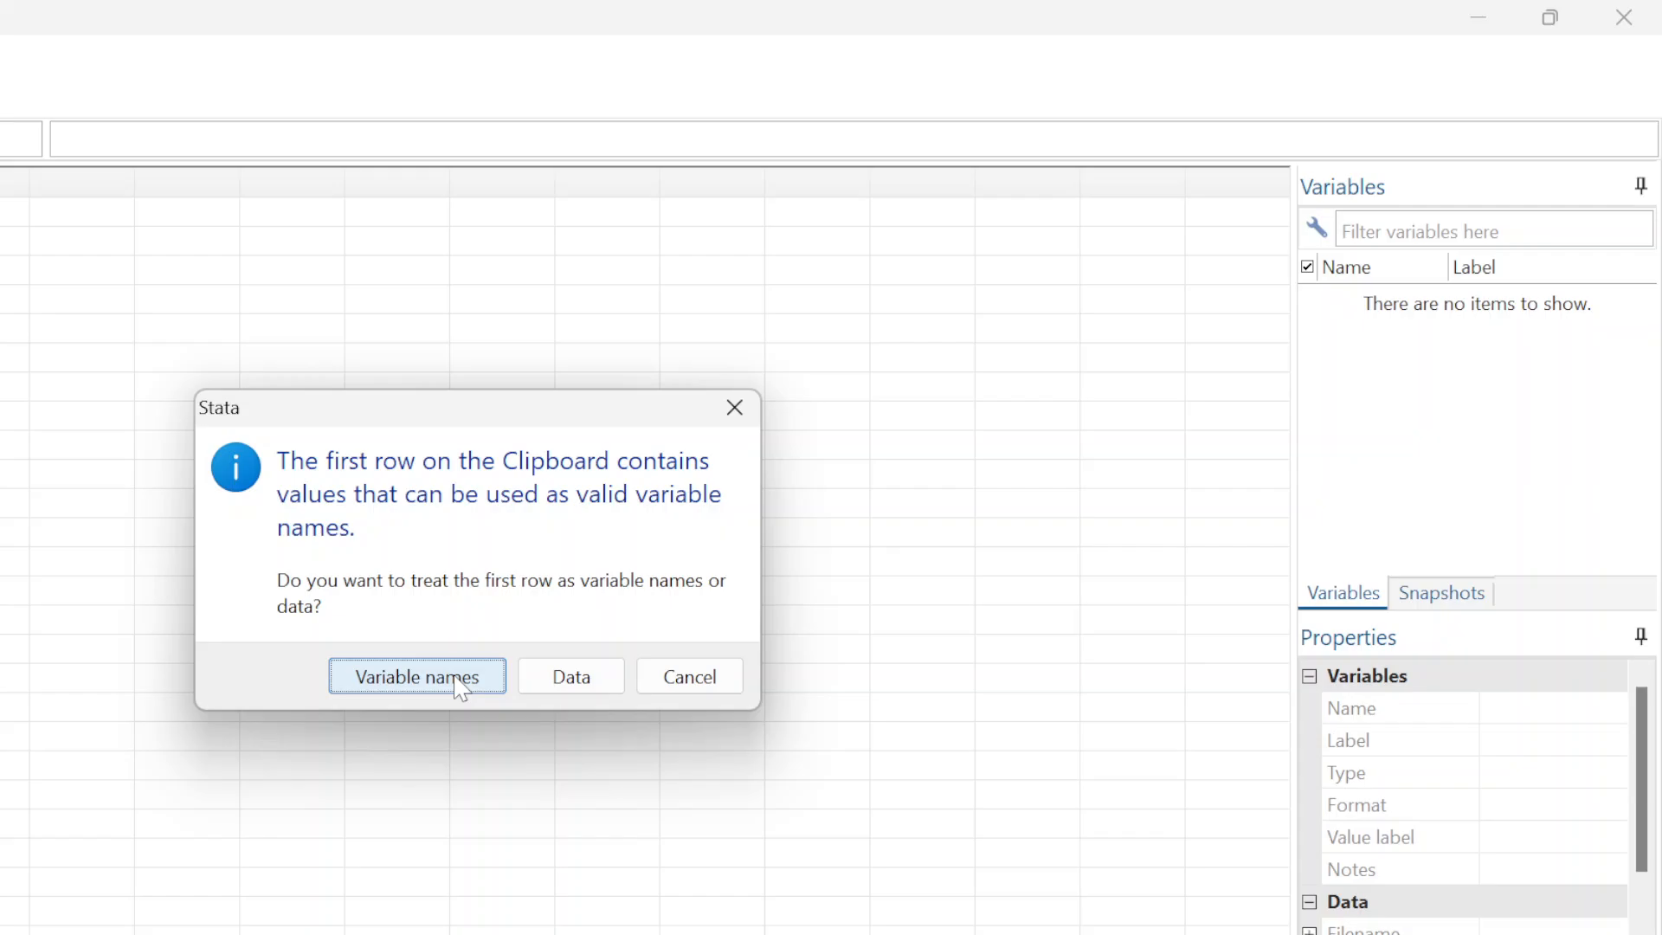
pyautogui.click(418, 676)
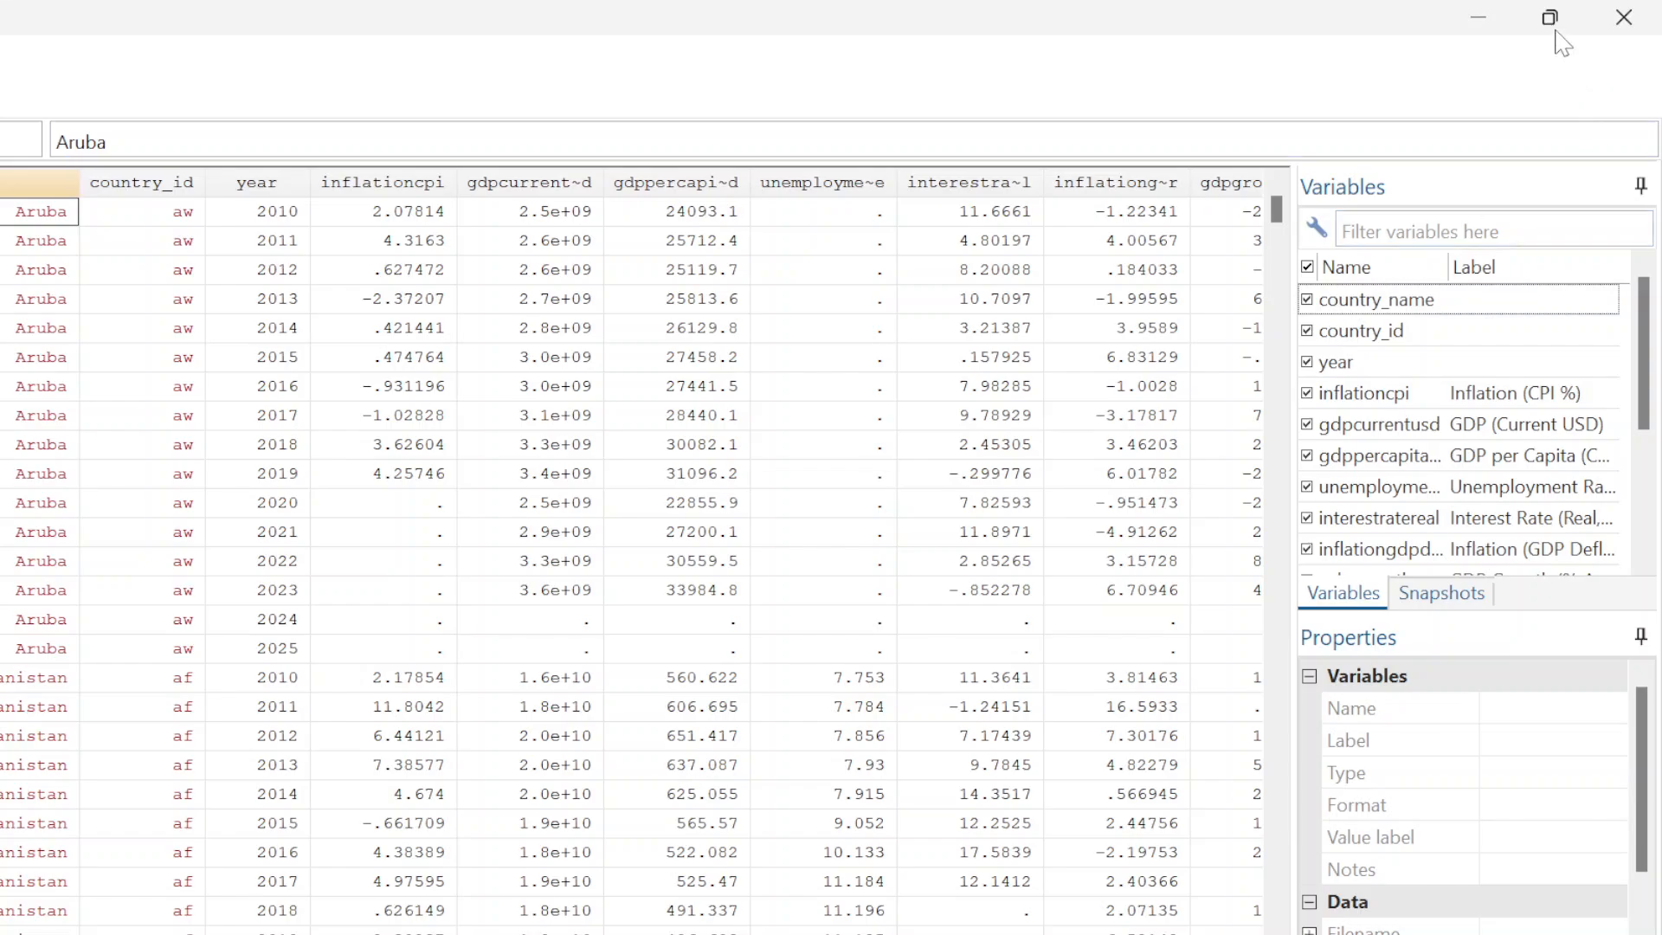
pyautogui.click(1486, 28)
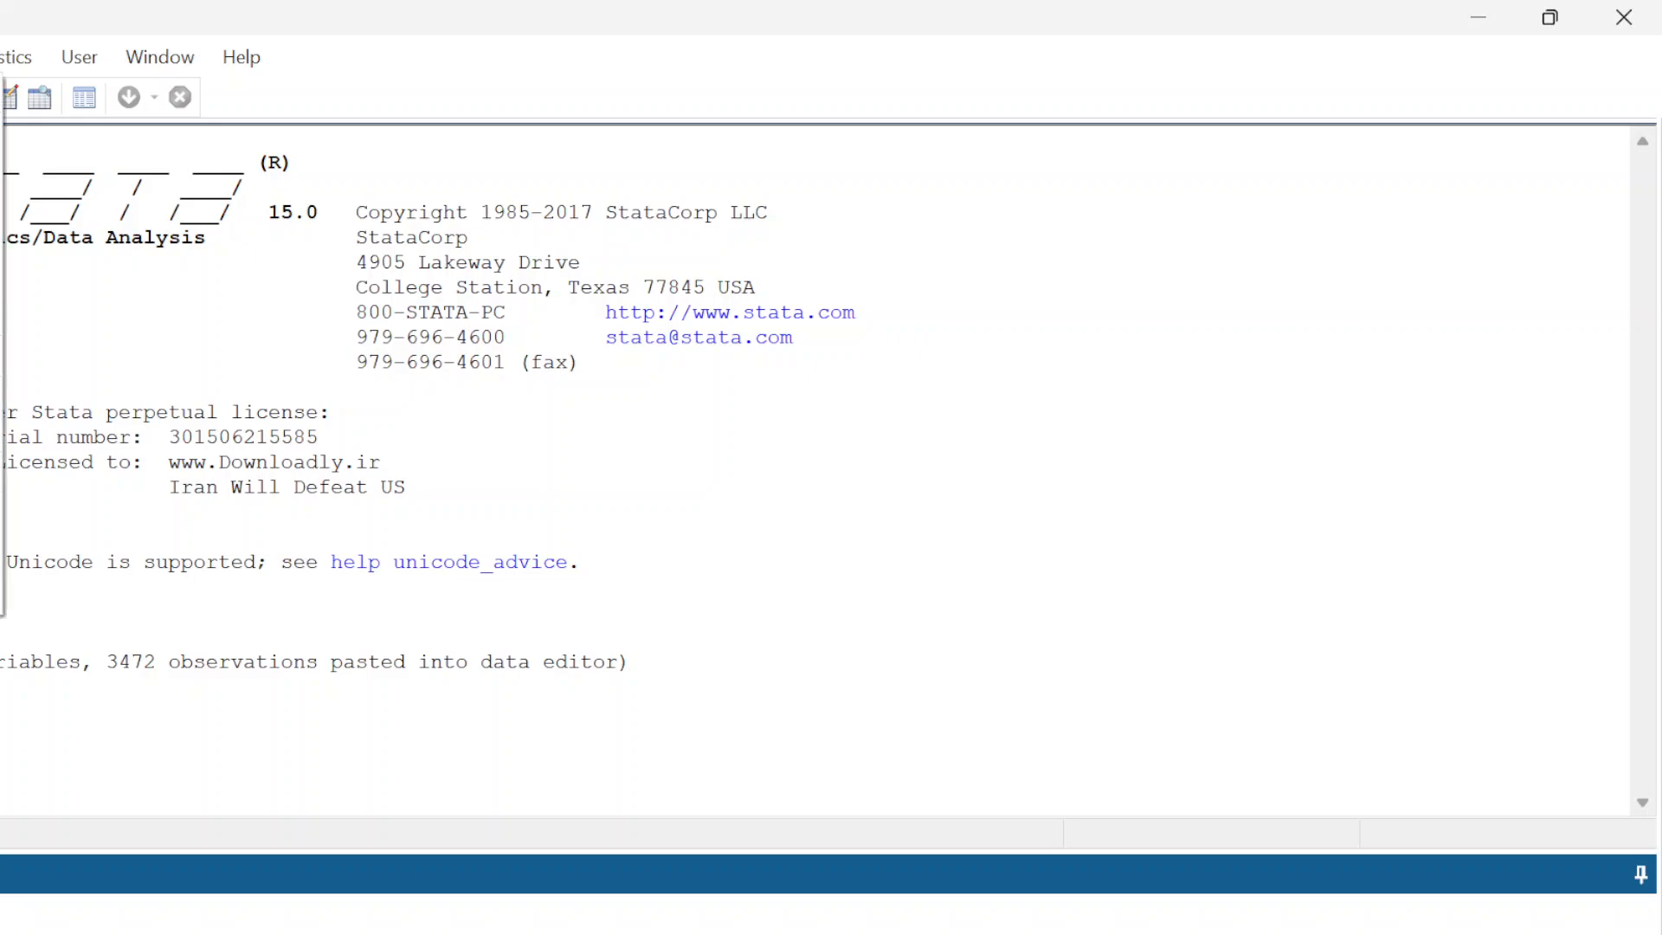
# Look over the file formats Stata can import, such as Excel spreadsheets and delimited text data
pyautogui.moveTo(1, 398)
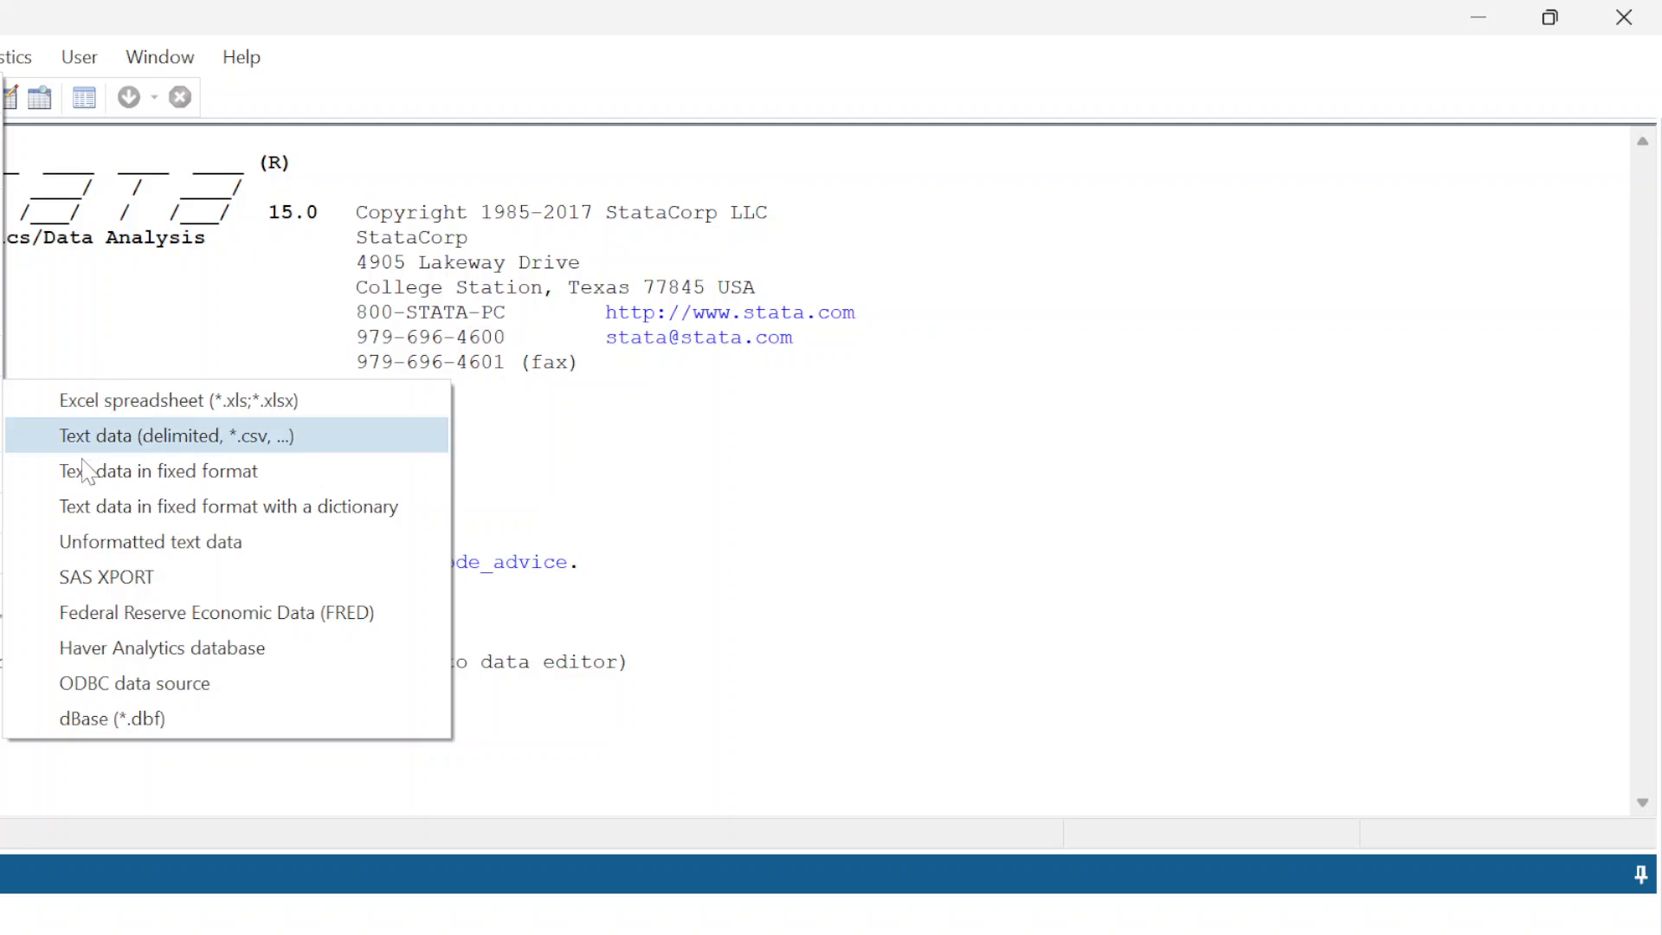
pyautogui.click(1106, 447)
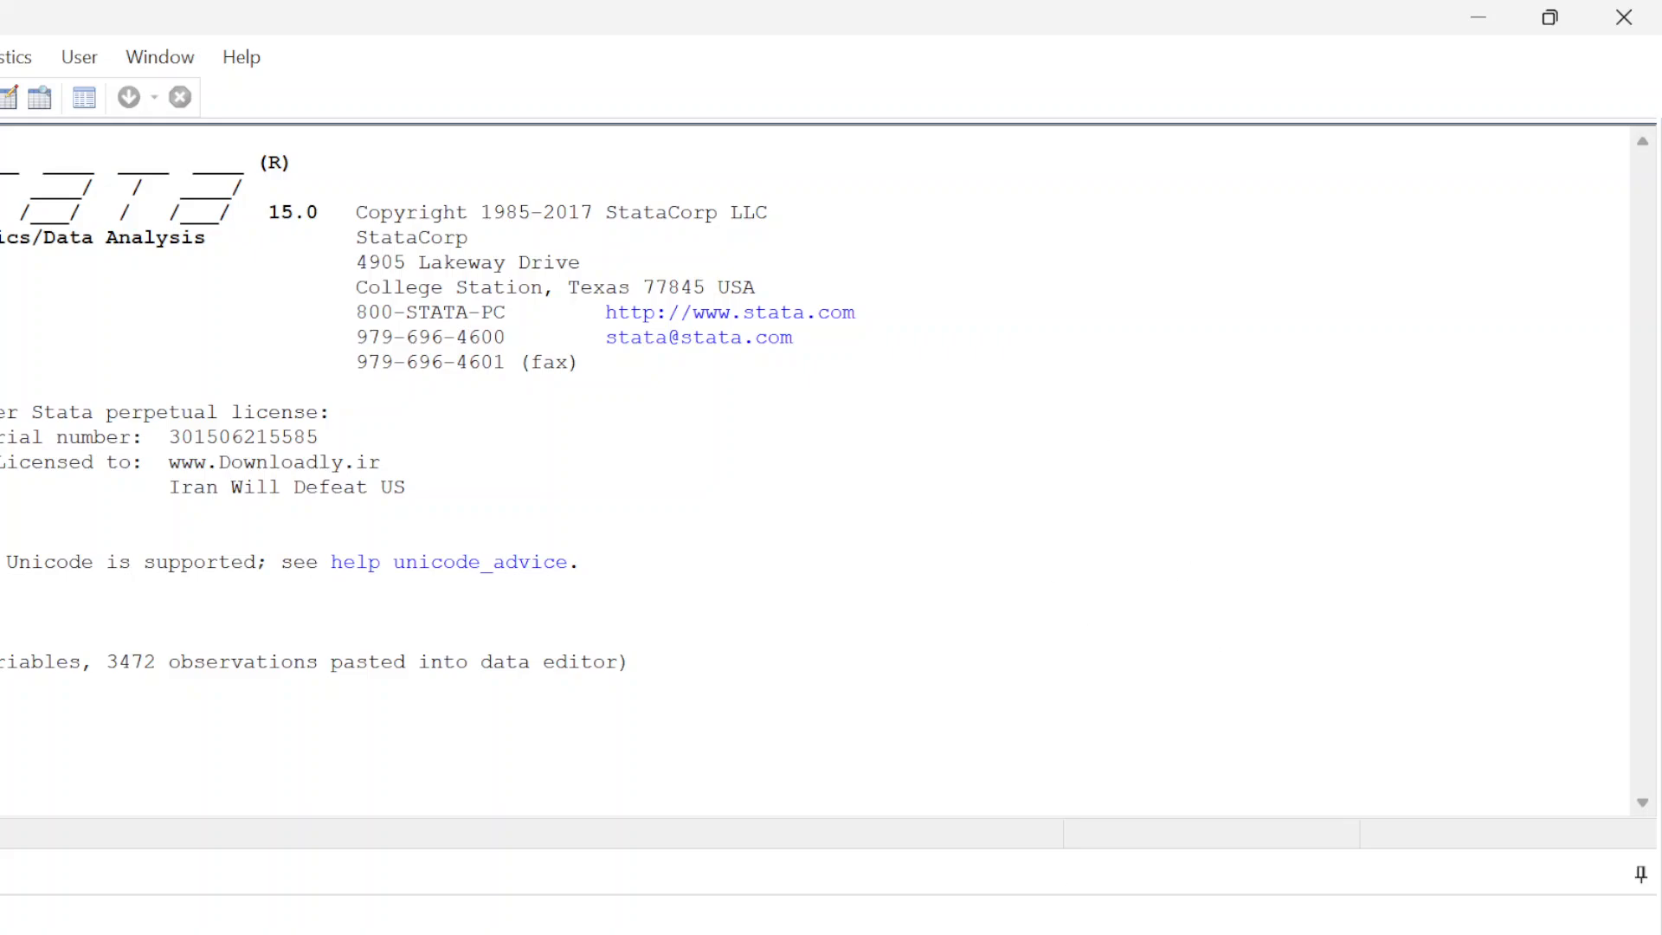
# Open a new blank do-file in Stata's Do-file Editor
pyautogui.moveTo(869, 934)
pyautogui.click(702, 922)
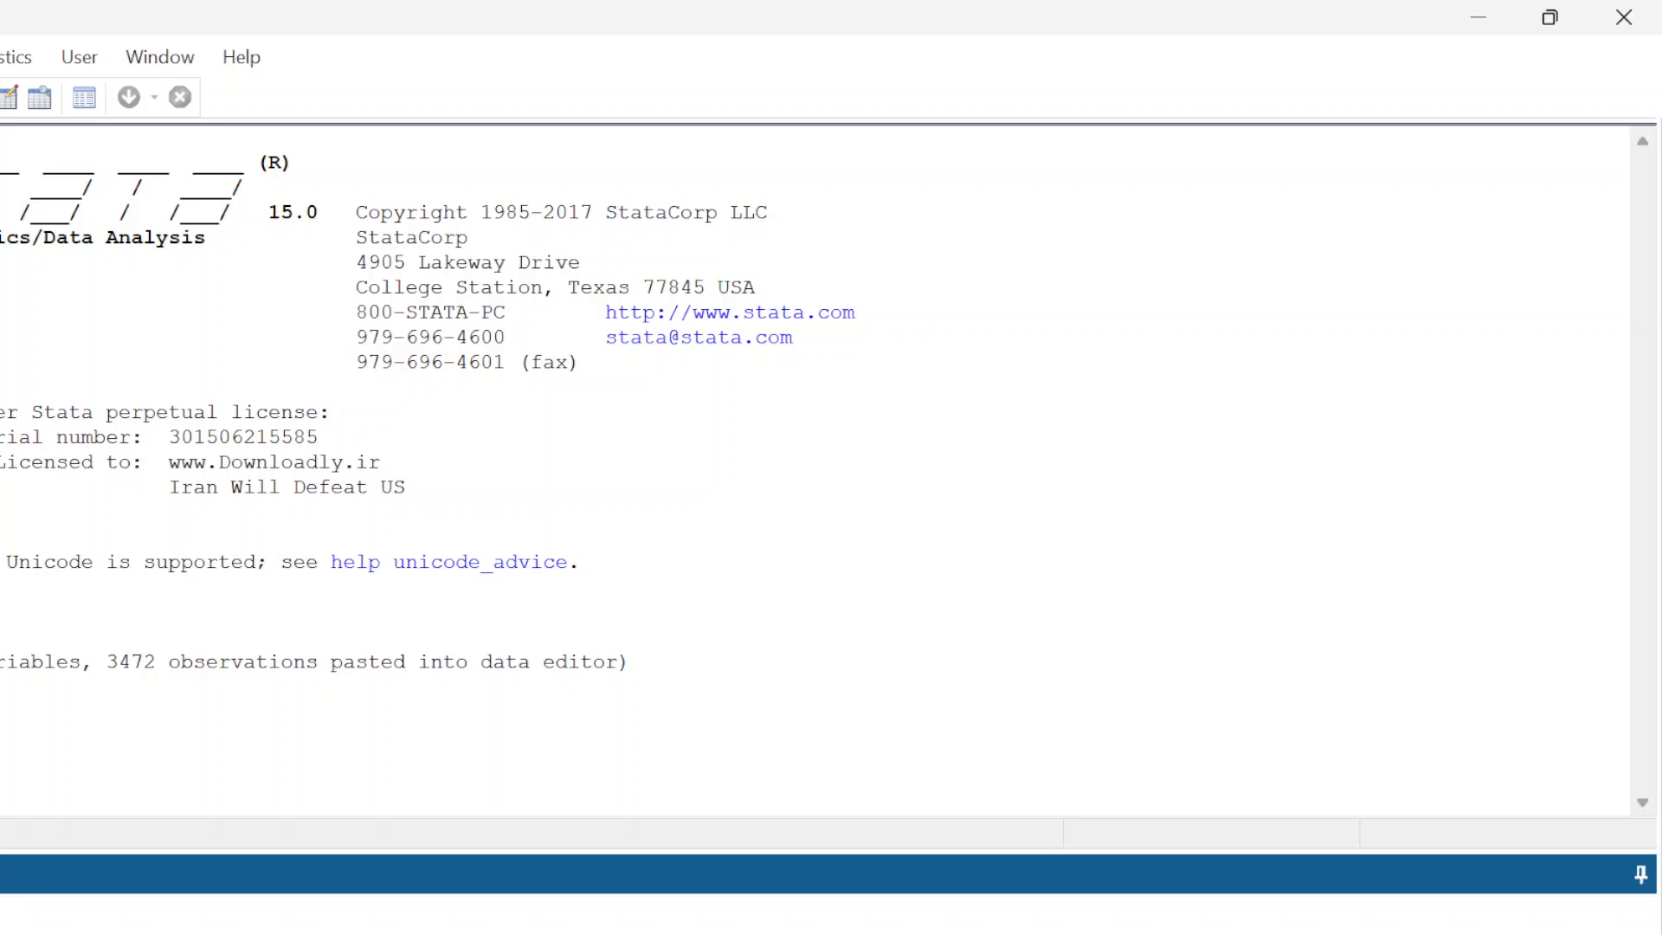
pyautogui.hotkey('ctrl', '9')
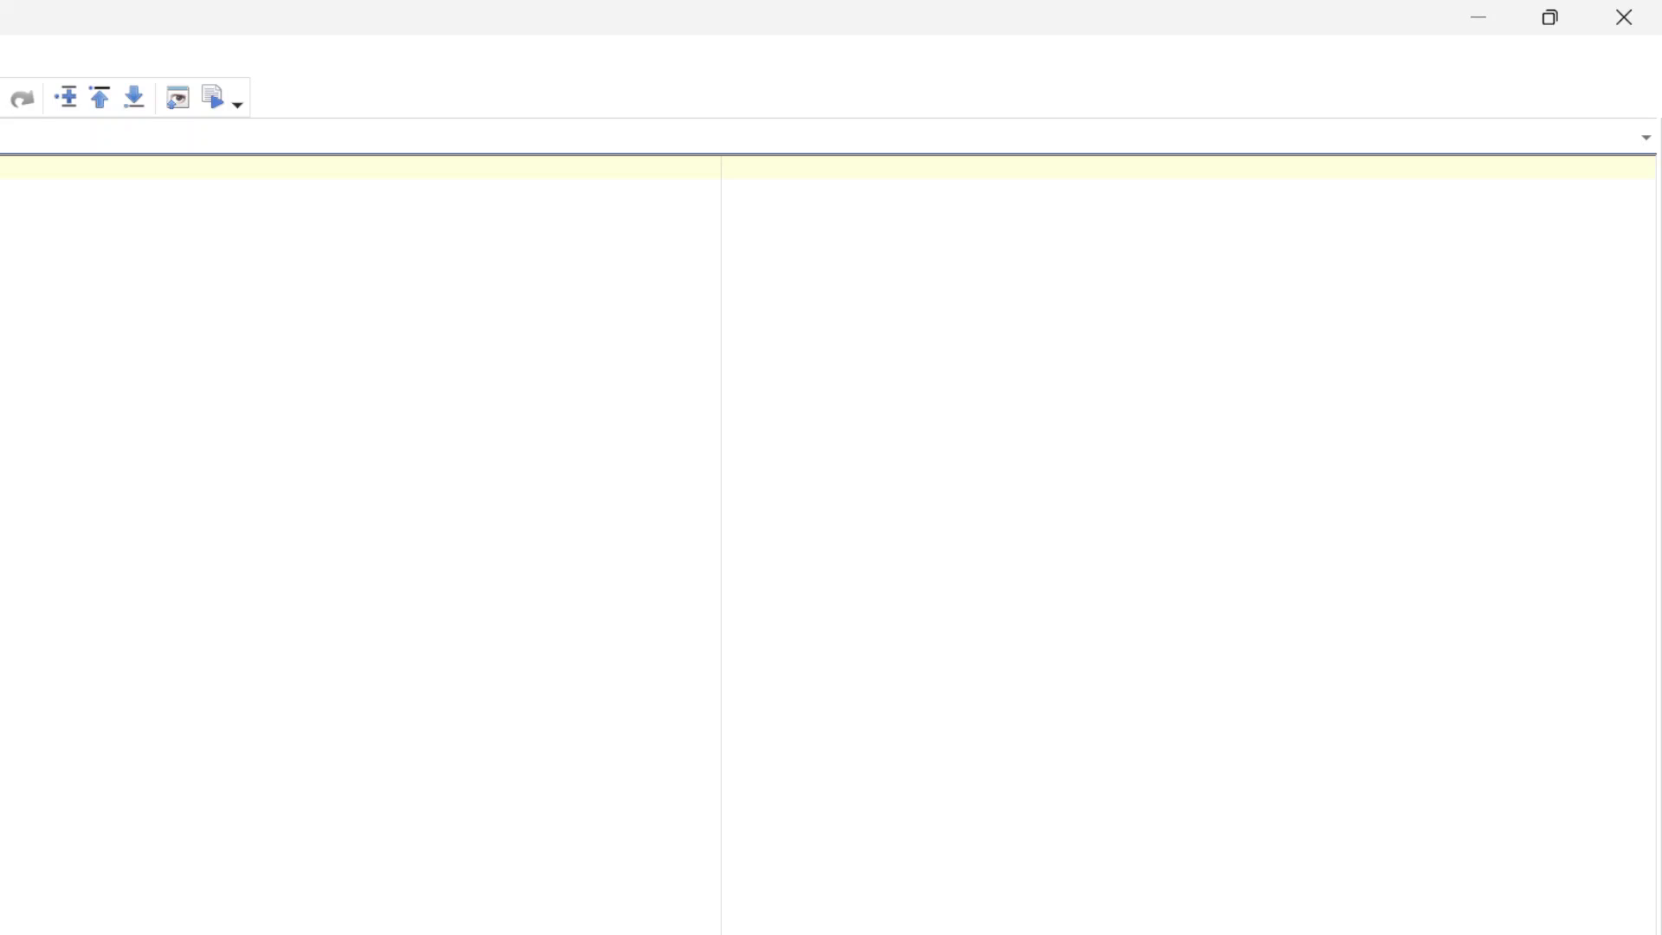
# Write the first note line of the do-file, ending in "balanced or not balanced", with a brief return to Stata's main window
pyautogui.write('ed or not balanced')
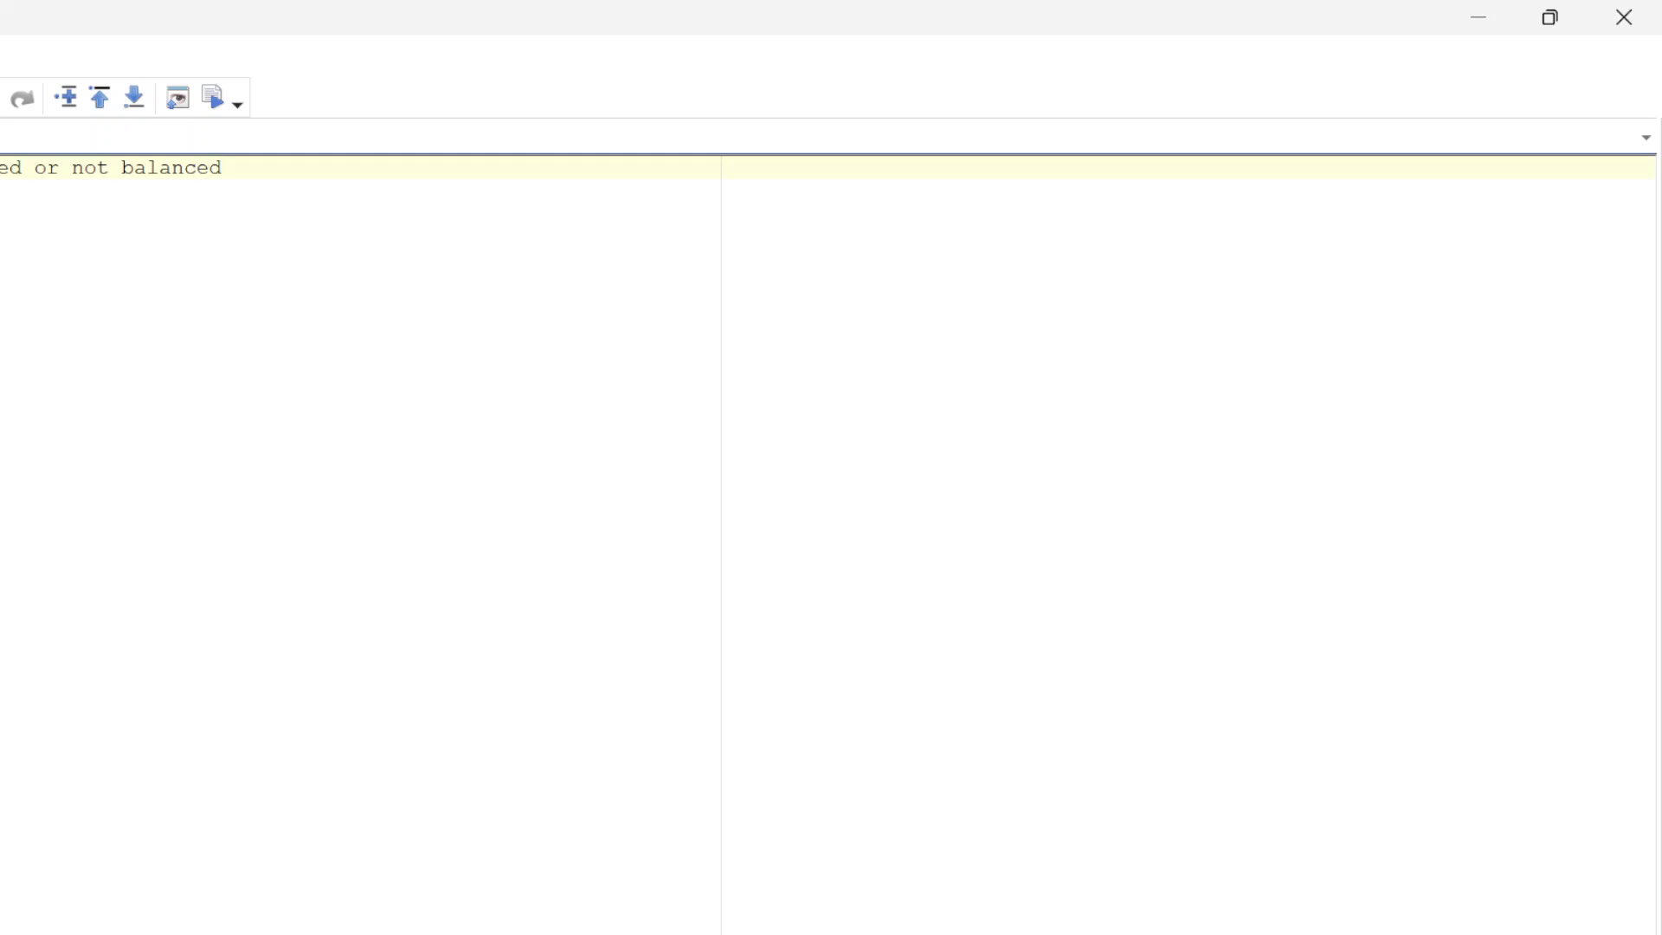
pyautogui.click(1481, 19)
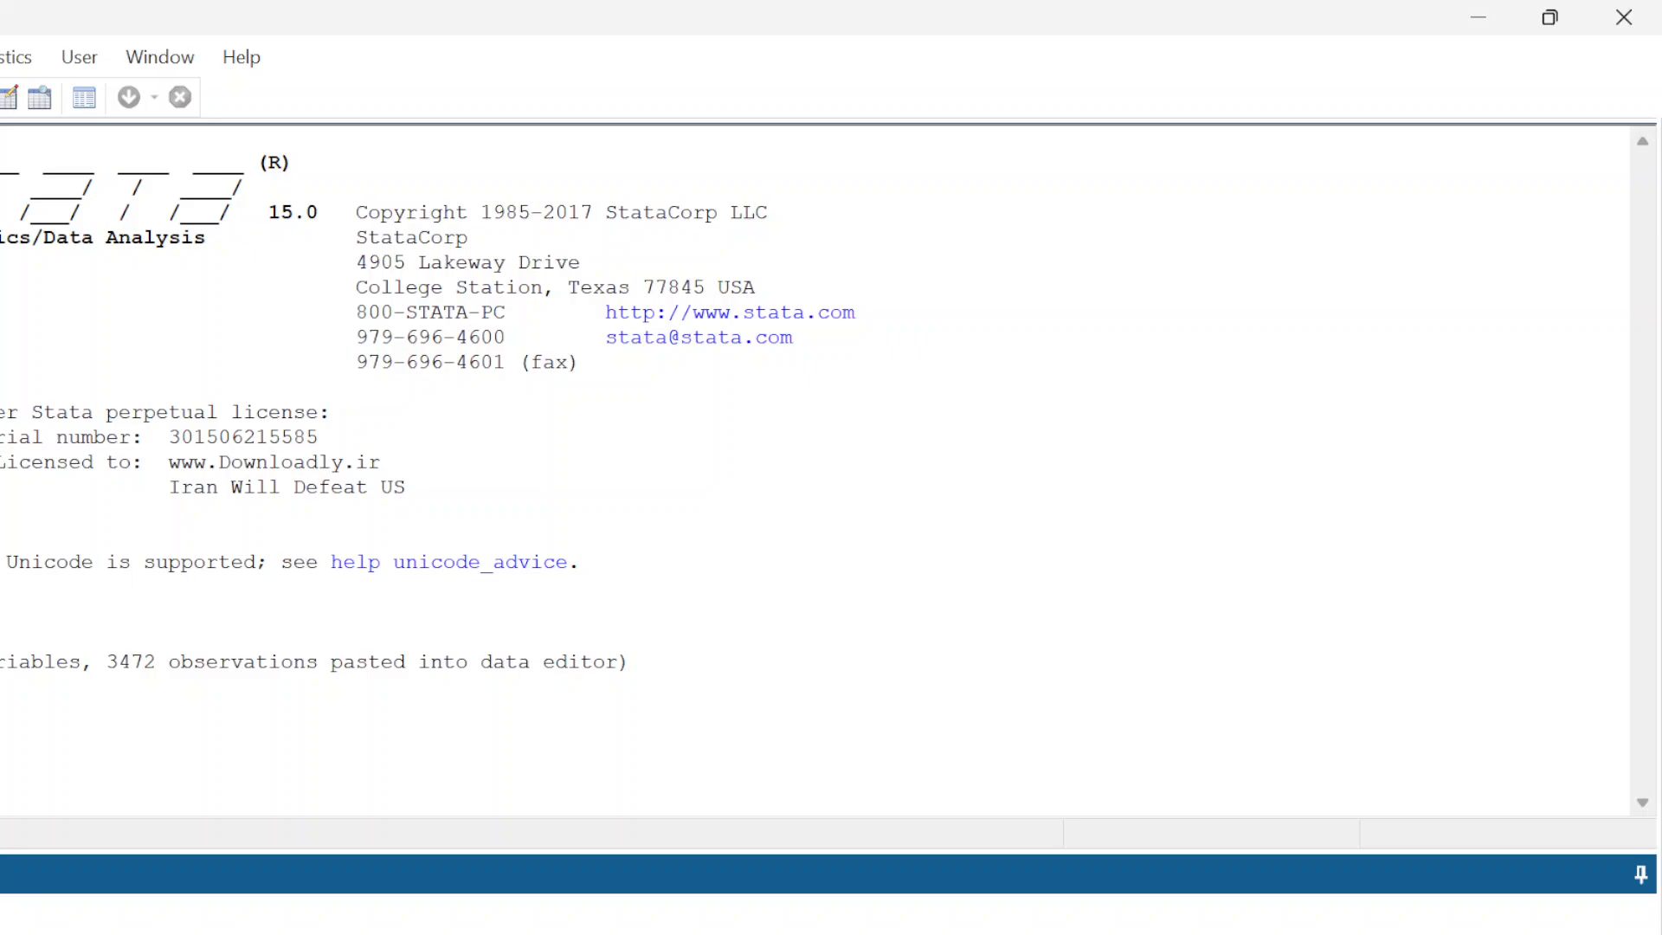
pyautogui.click(870, 934)
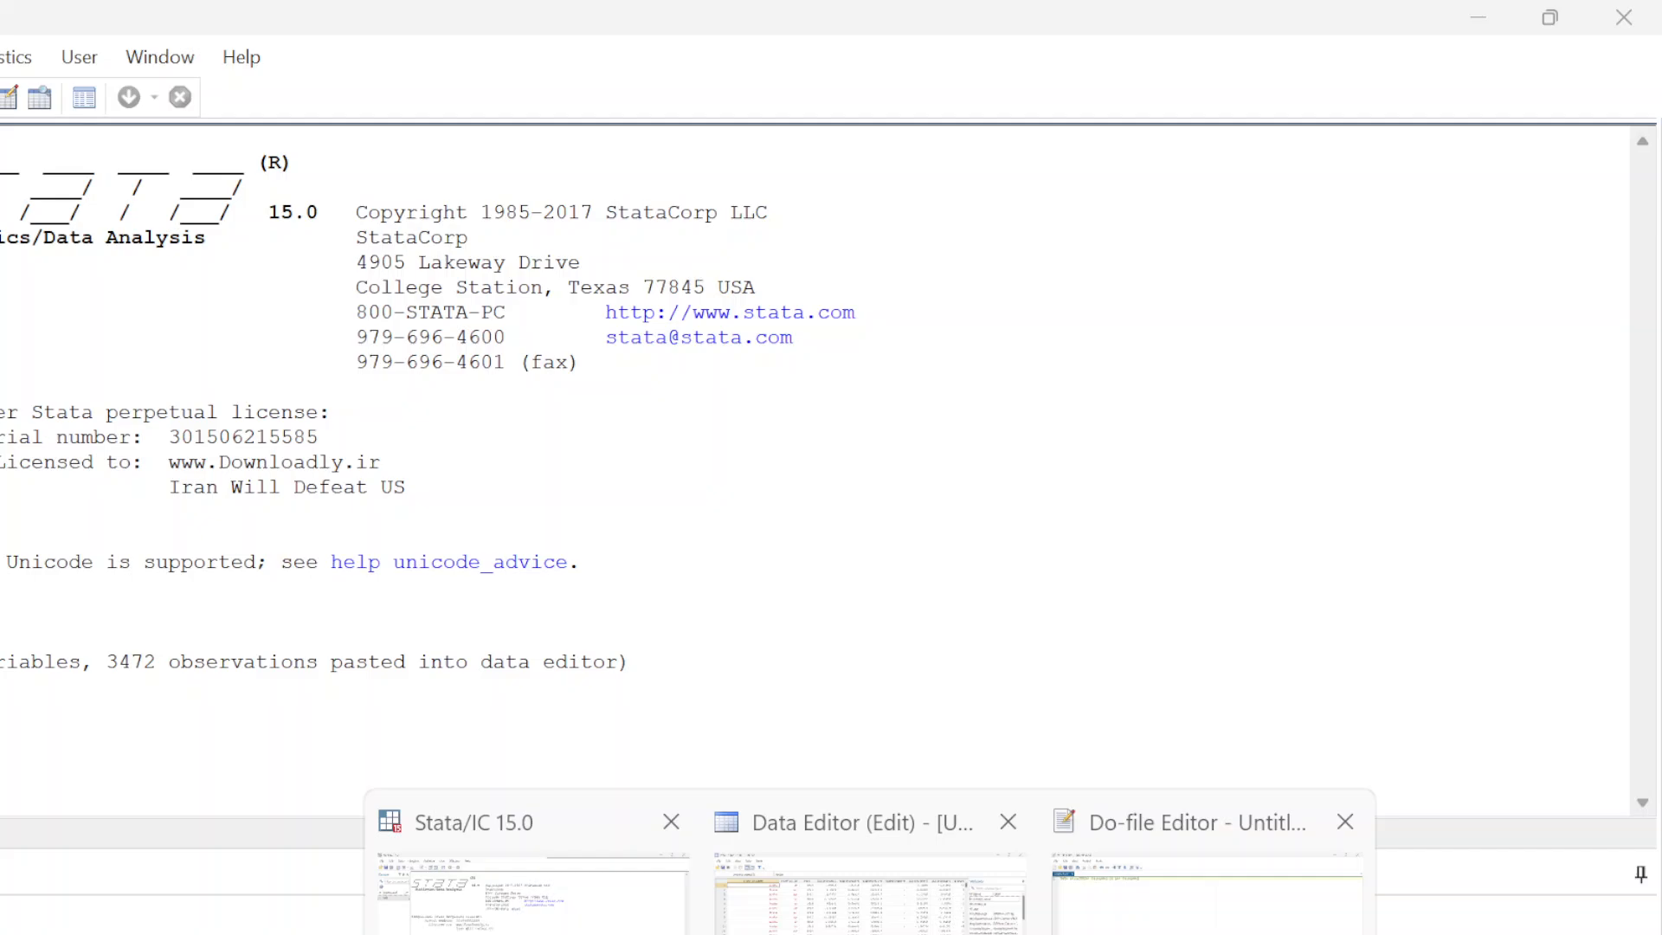
pyautogui.click(1208, 892)
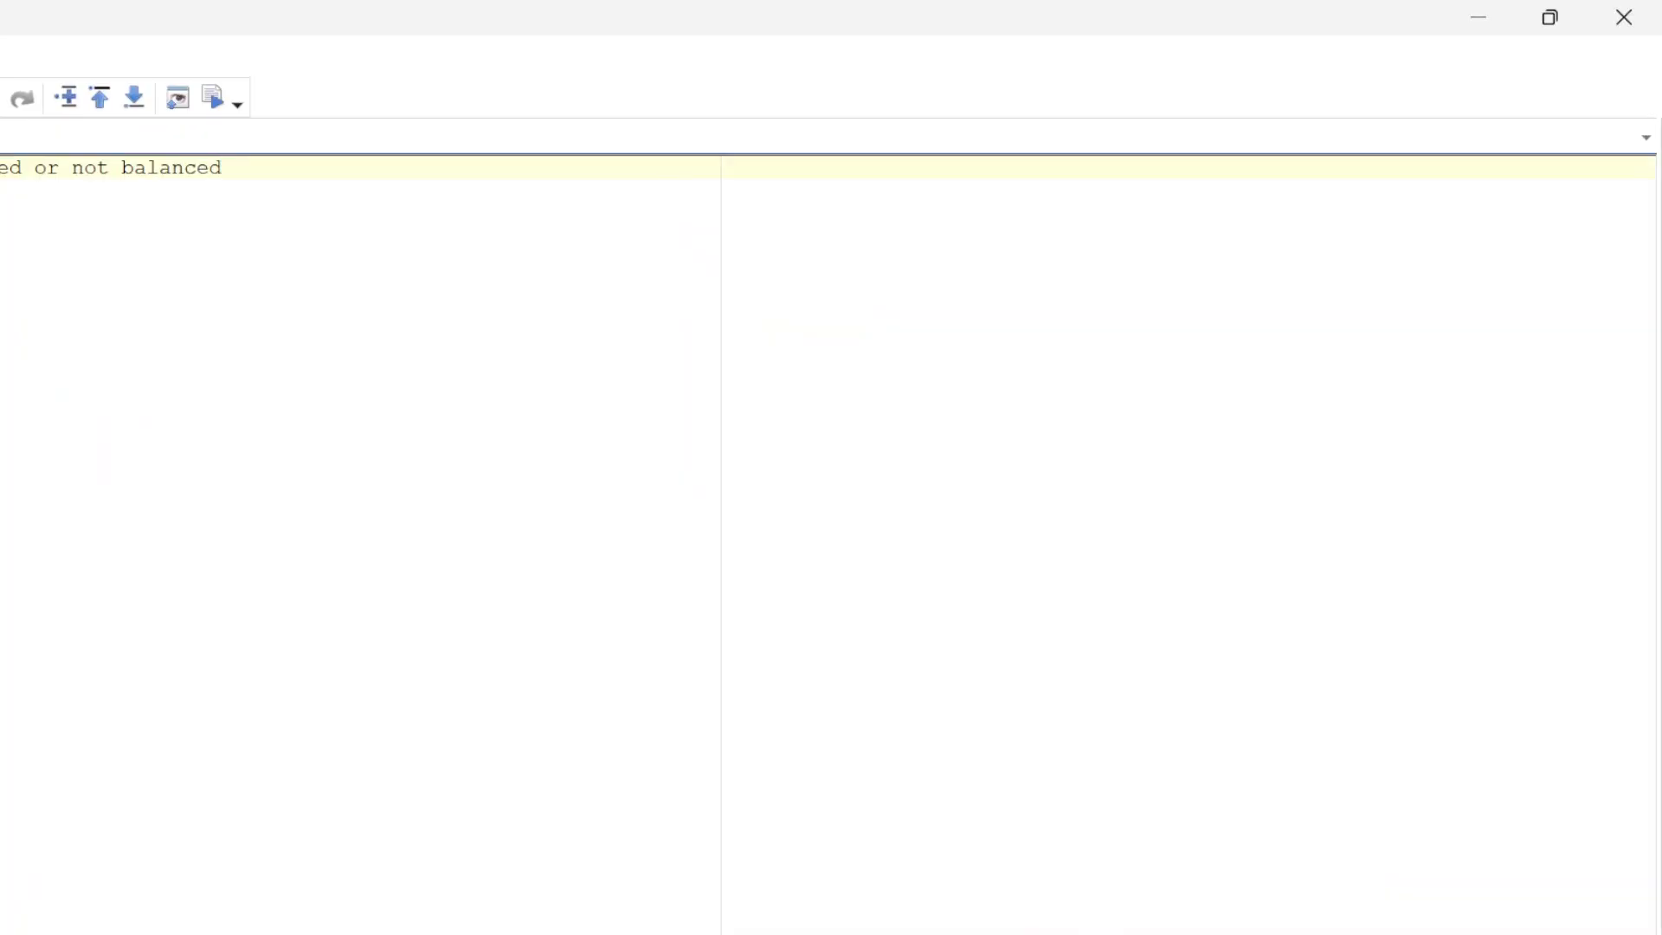
# Add a second note line on cross-sectional and time-series dimensions "thus allowing one to observe multiple entities over multiple periords"
pyautogui.write('pane')
pyautogui.press('BackSpace')
pyautogui.press('BackSpace')
pyautogui.press('BackSpace')
pyautogui.press('BackSpace')
pyautogui.press('Return')
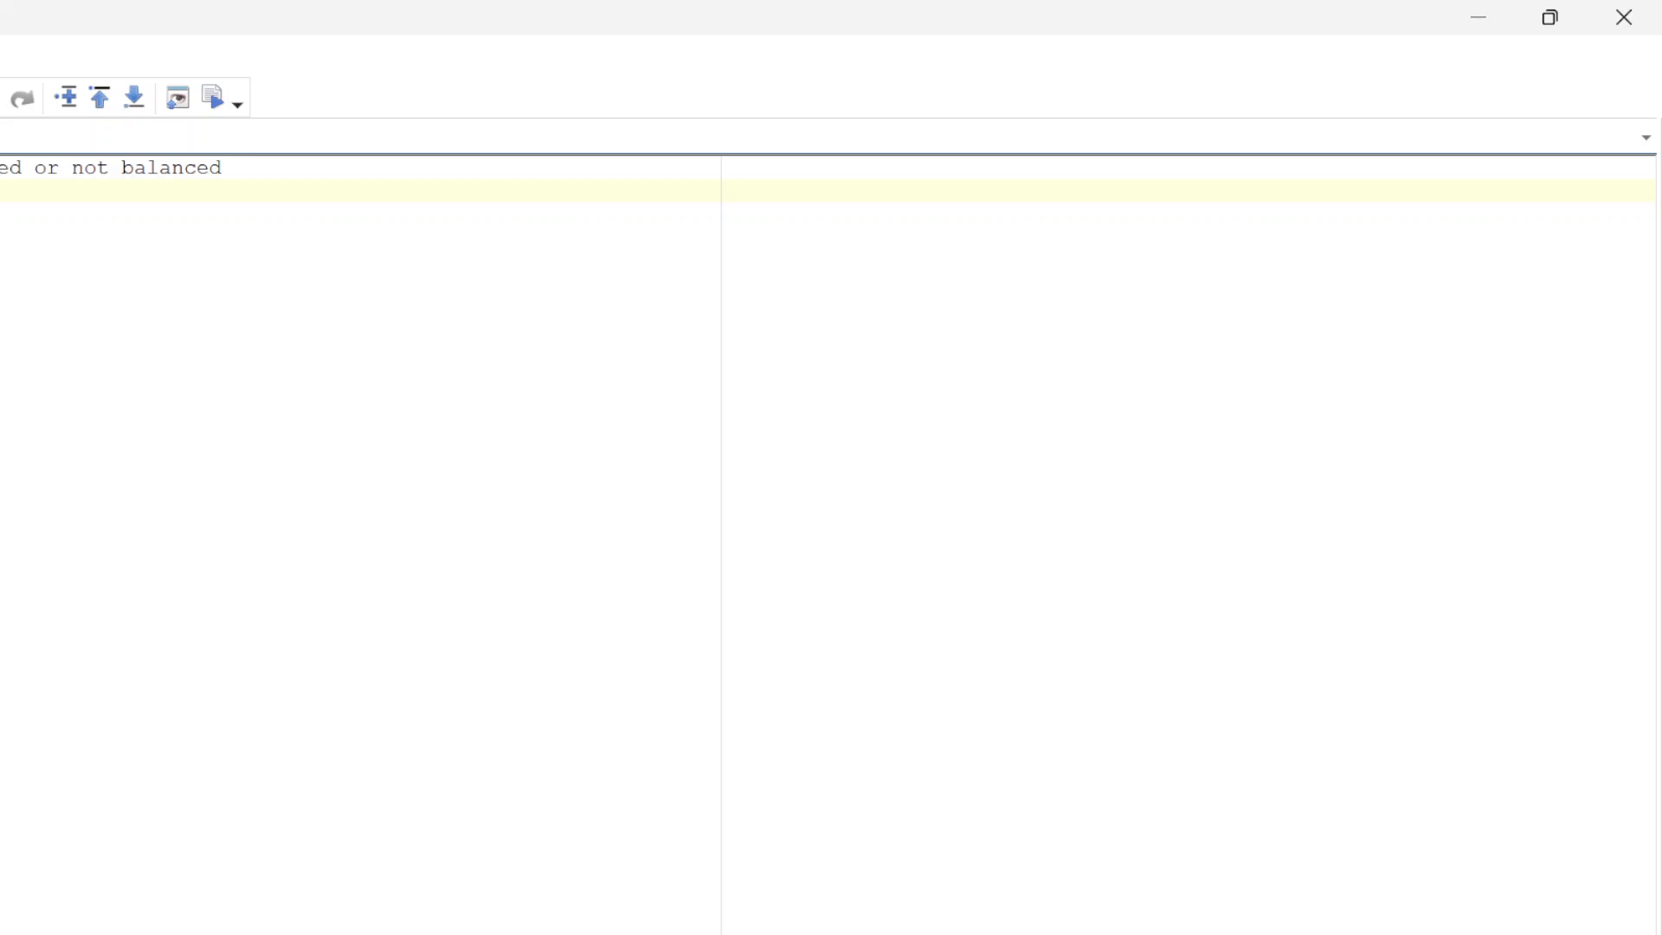
pyautogui.write('ross-sectional and time-se')
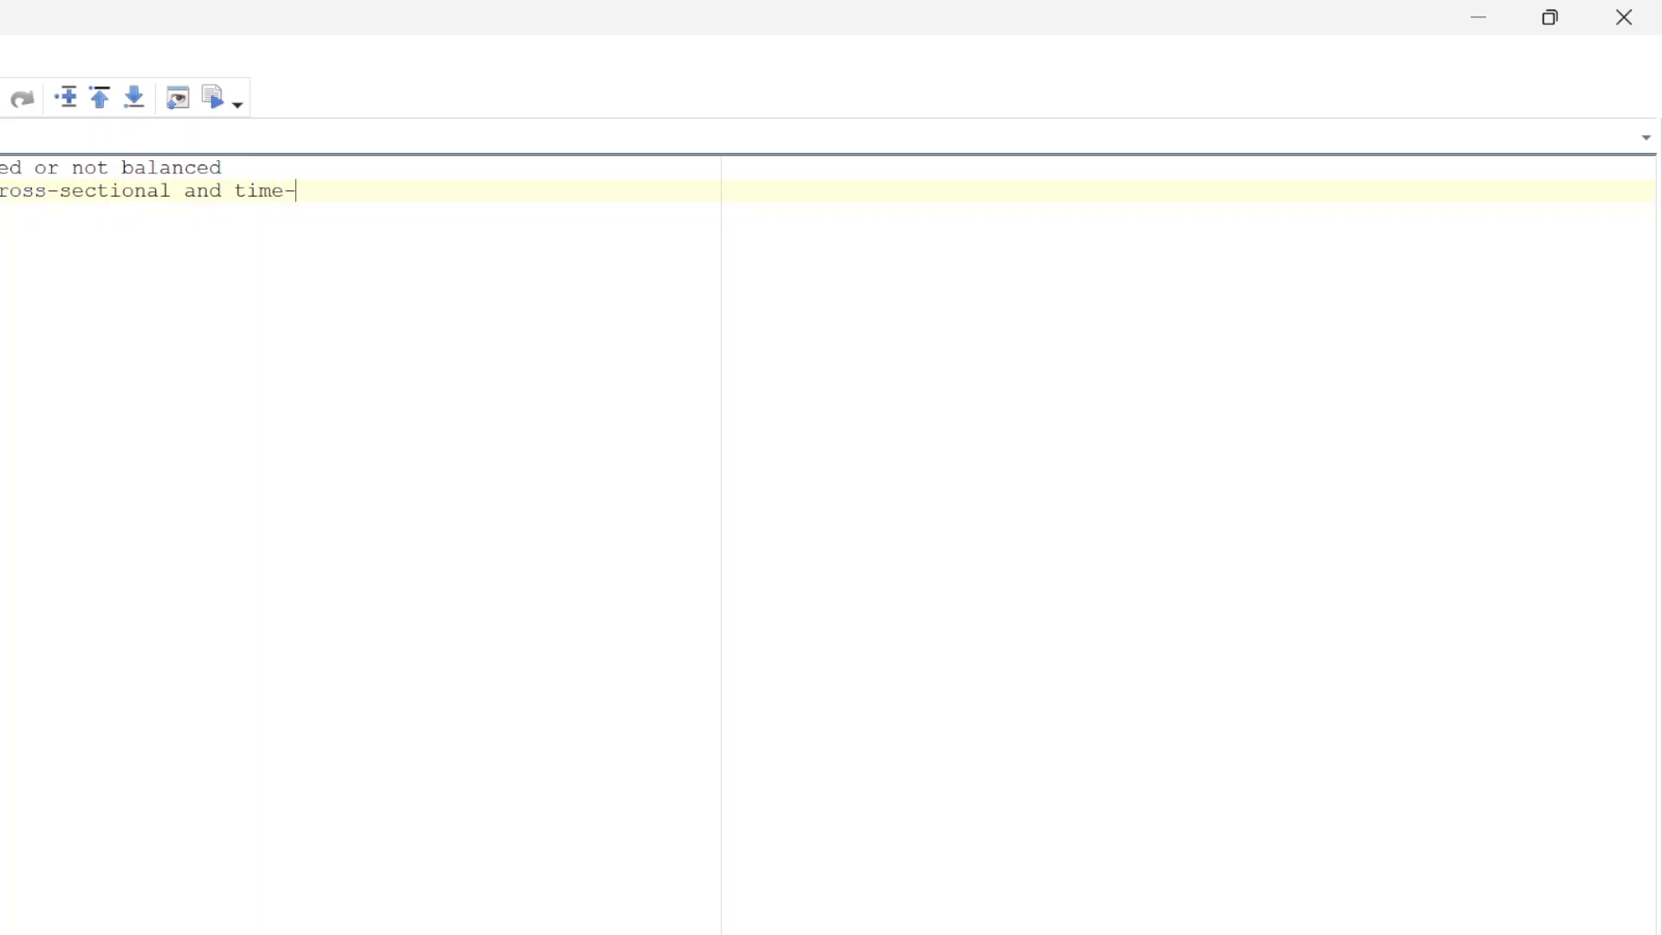
pyautogui.write('ries dimensions')
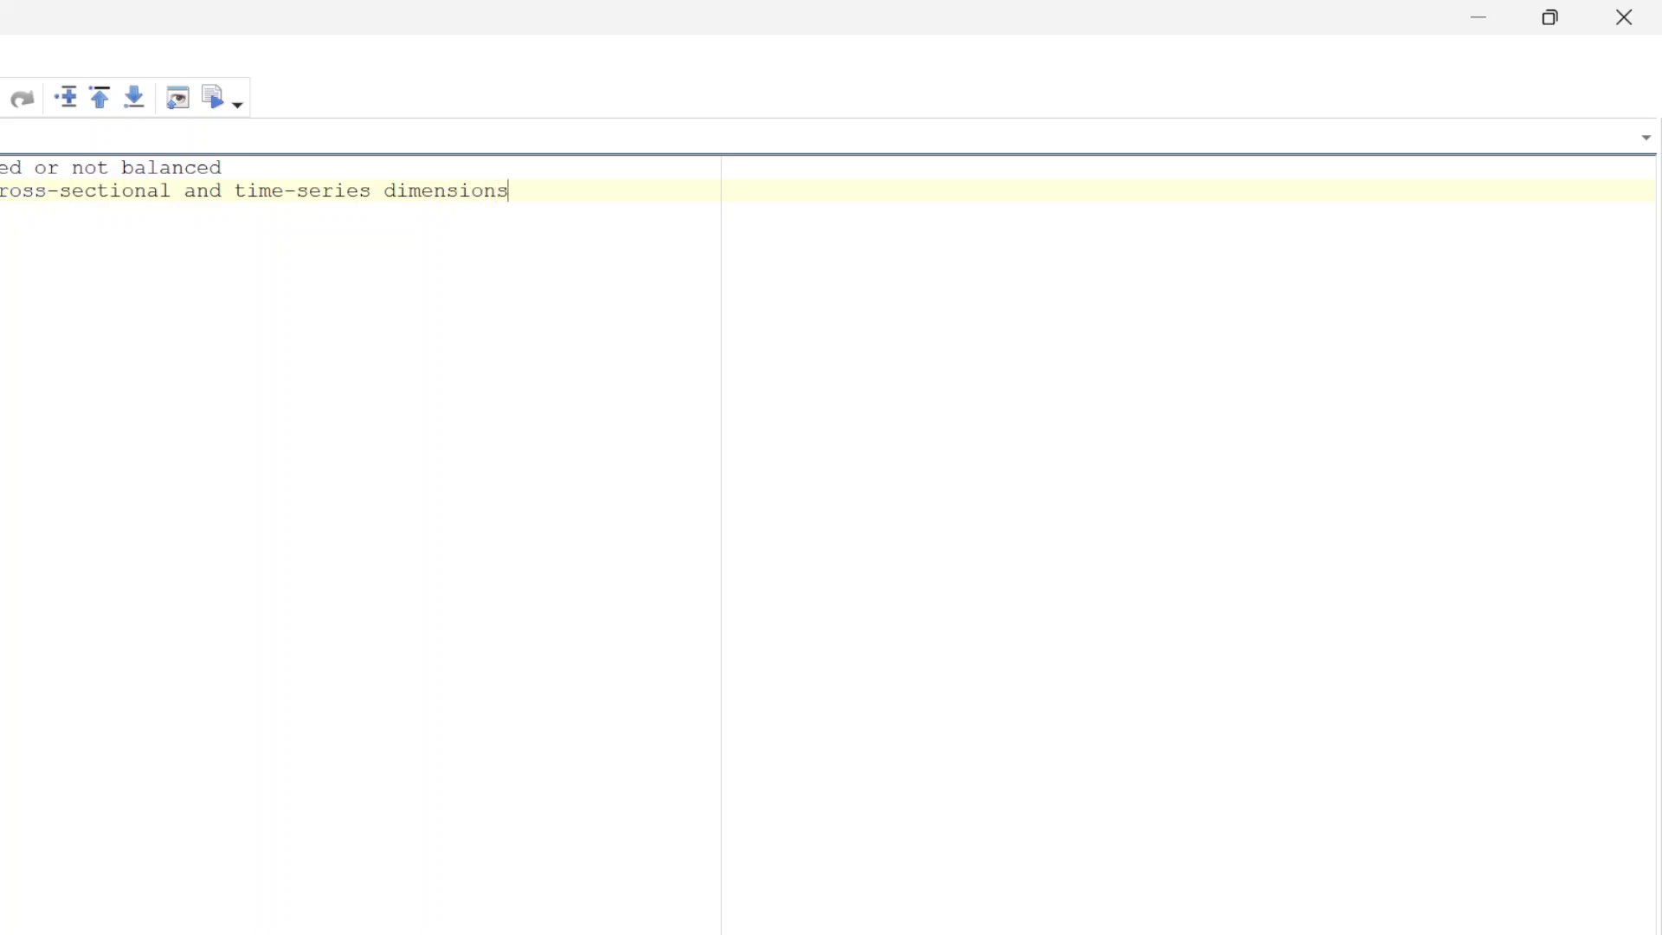
pyautogui.write(' thus allowing one to')
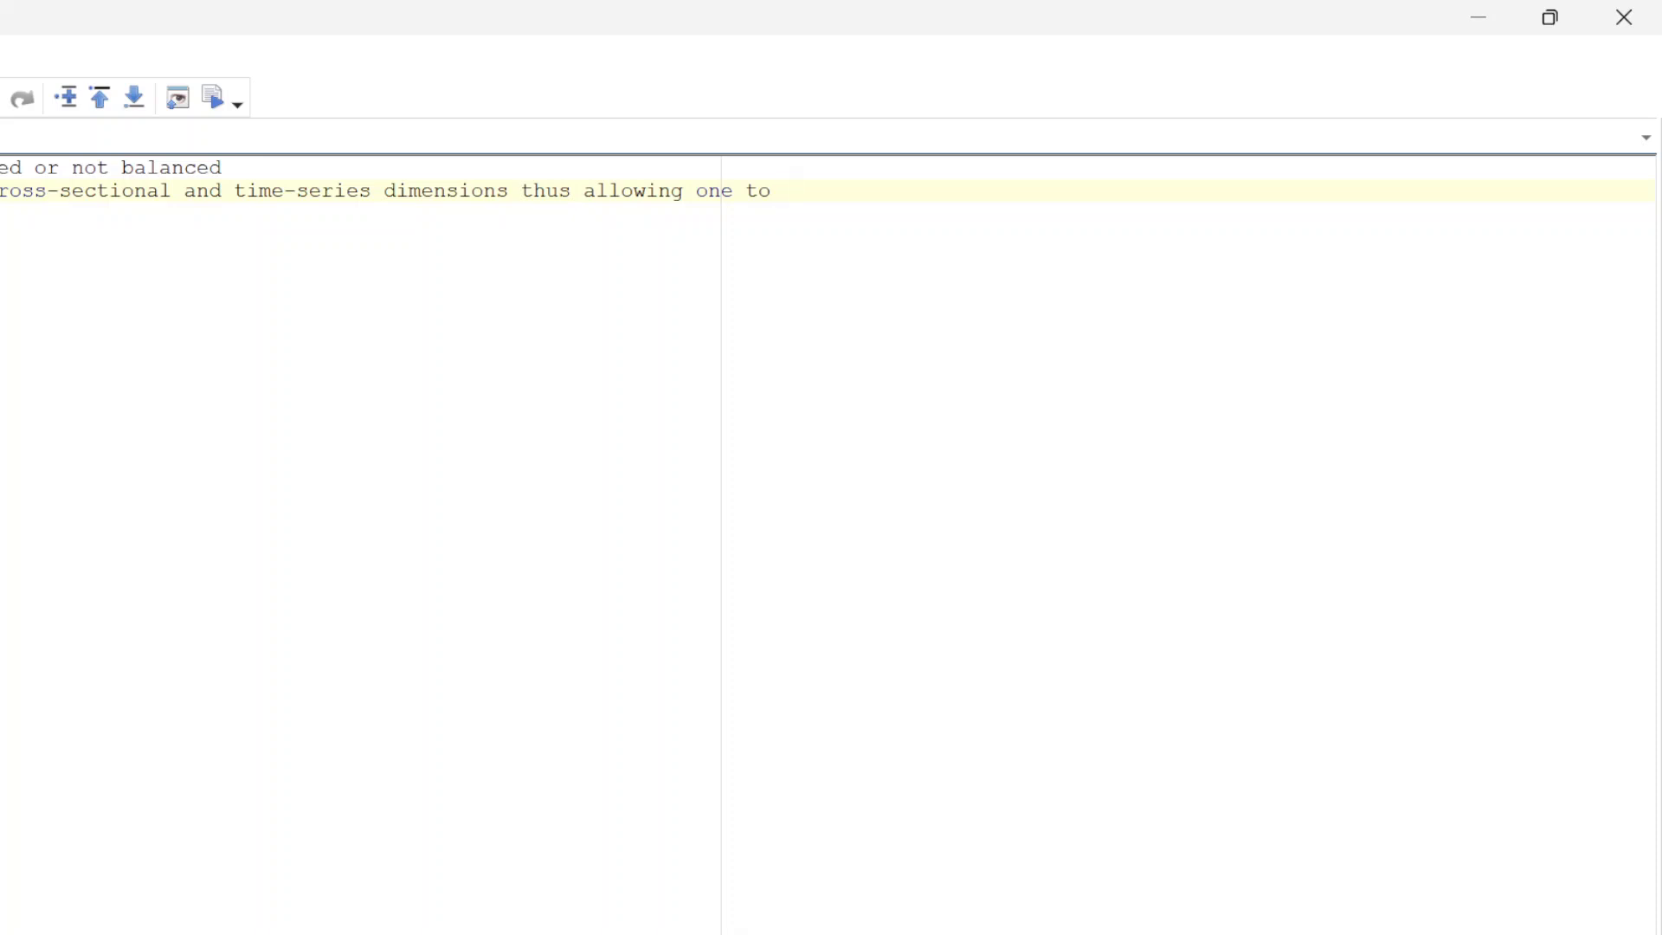
pyautogui.write('observe multiple ')
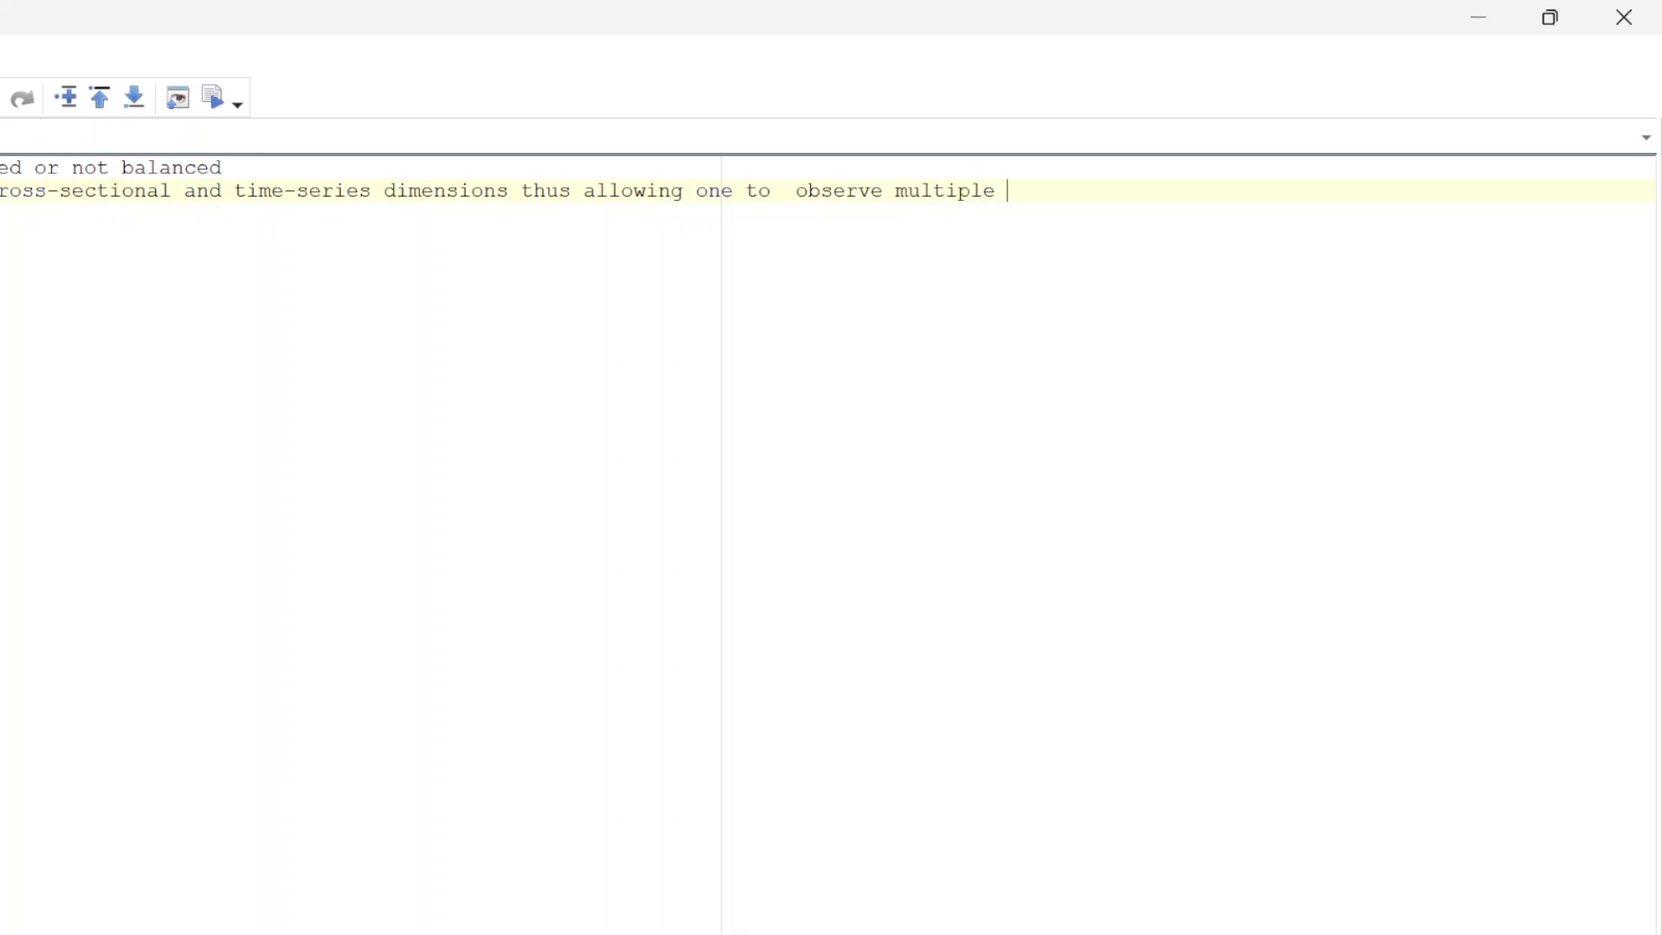
pyautogui.write('en')
pyautogui.write('tities over multipl')
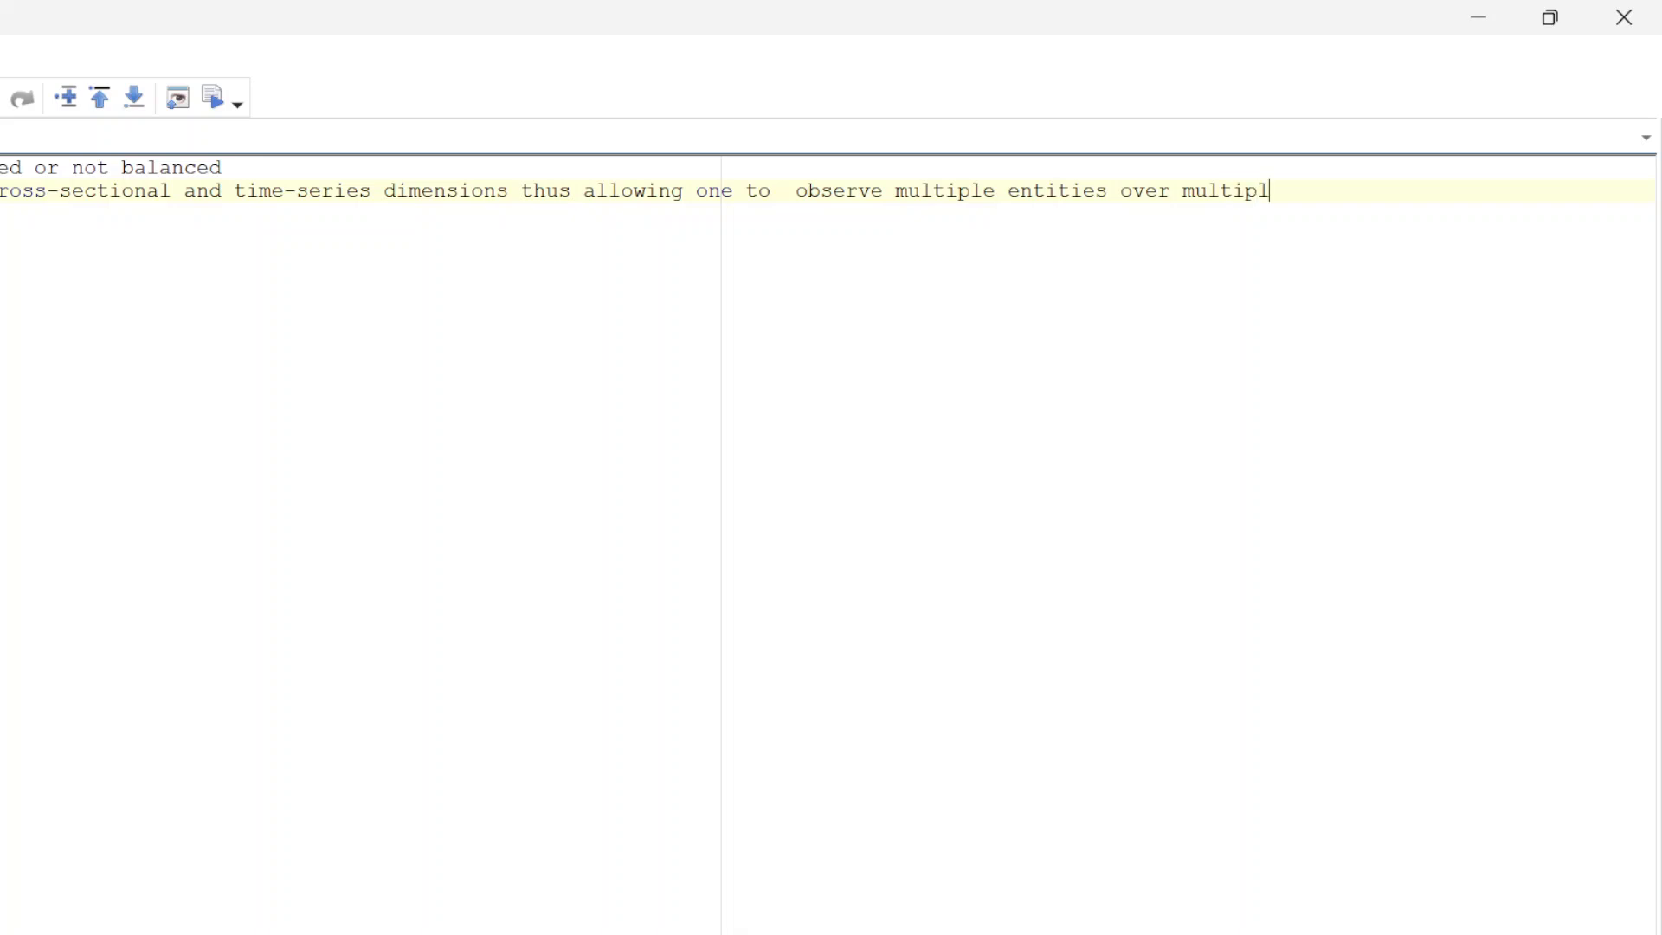
pyautogui.write('e periords')
pyautogui.press('Return')
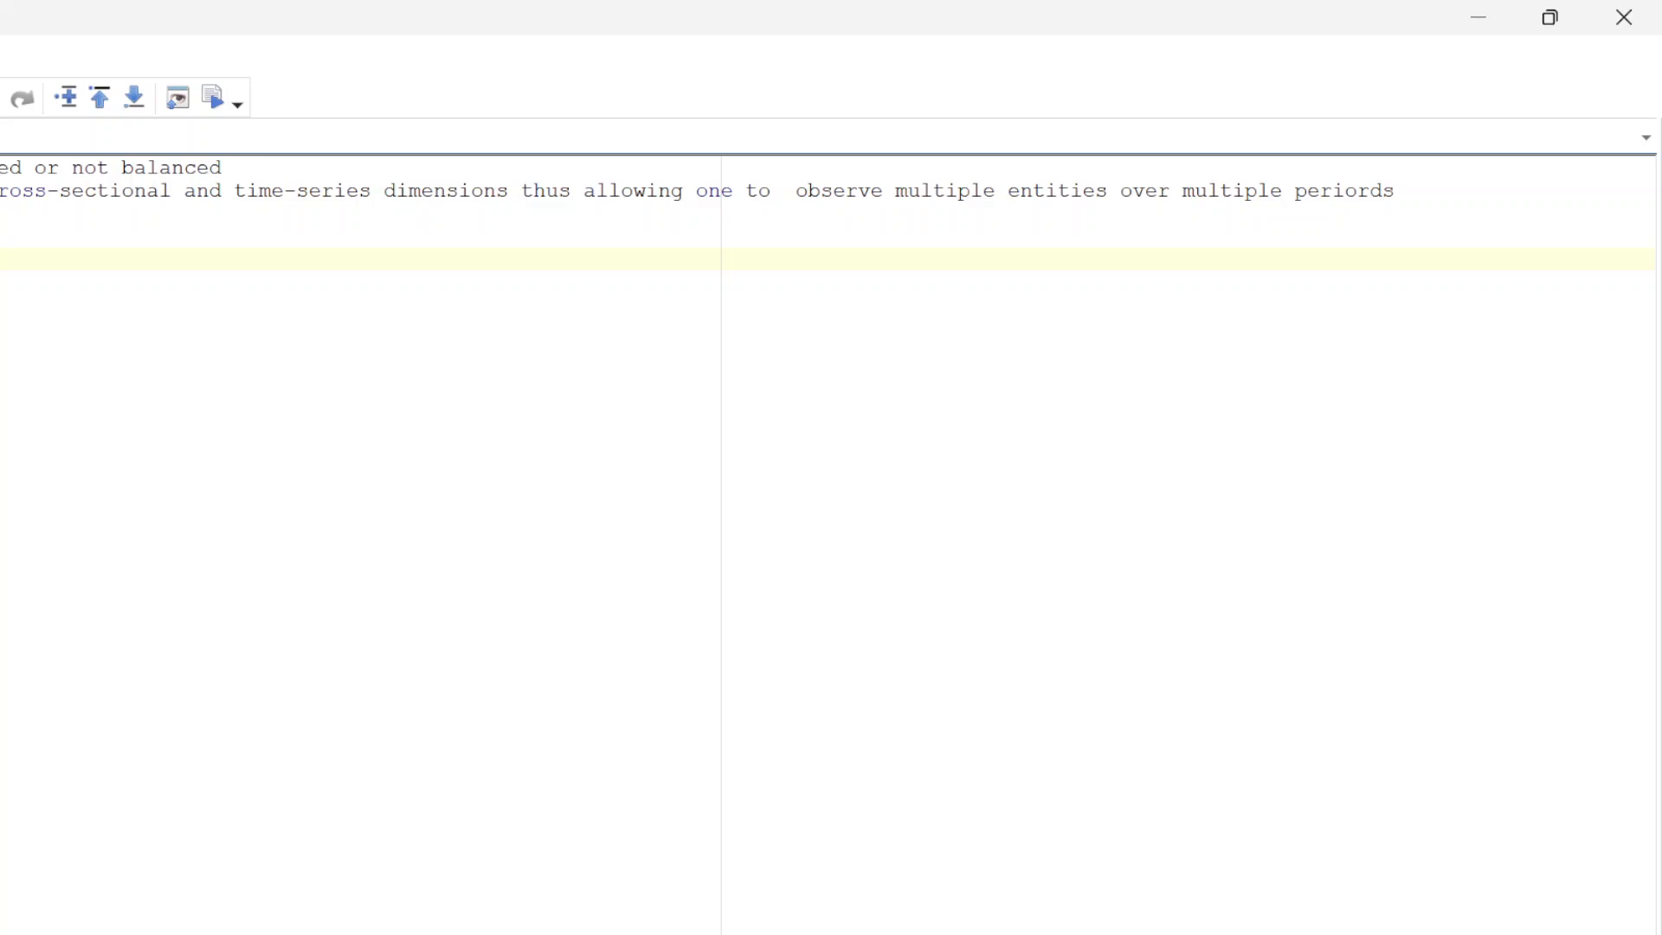
# Add a note line ending in "re (random)" below the panel dimensions note, separated by blank lines
pyautogui.write('re (random')
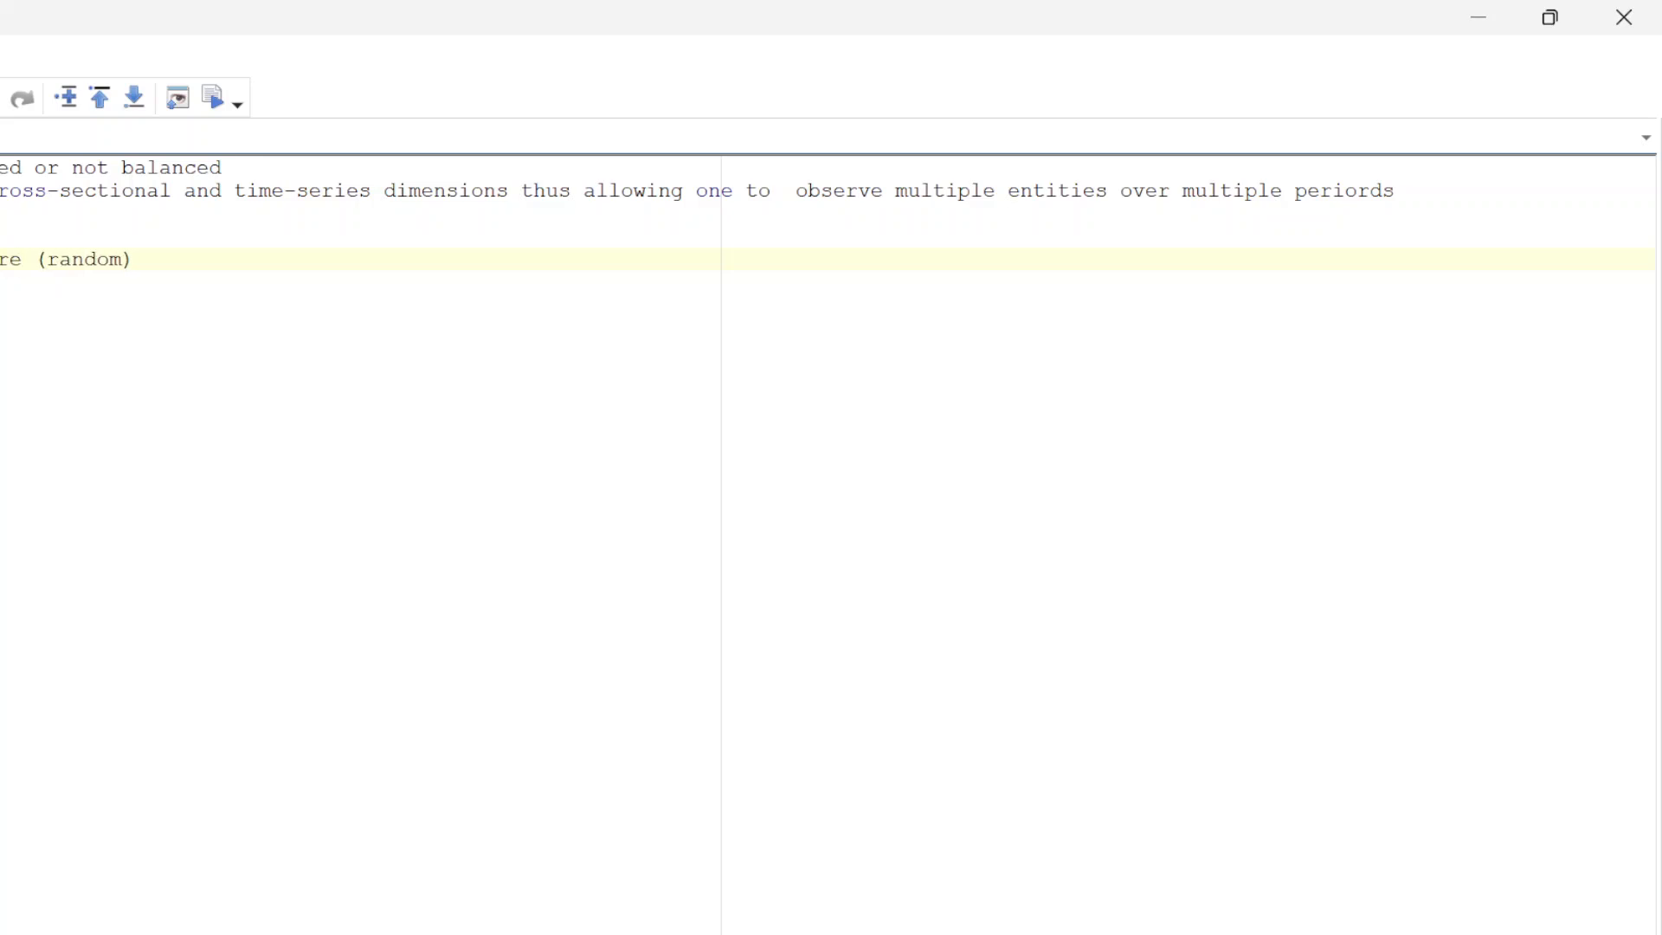
pyautogui.press('BackSpace')
pyautogui.write('e')
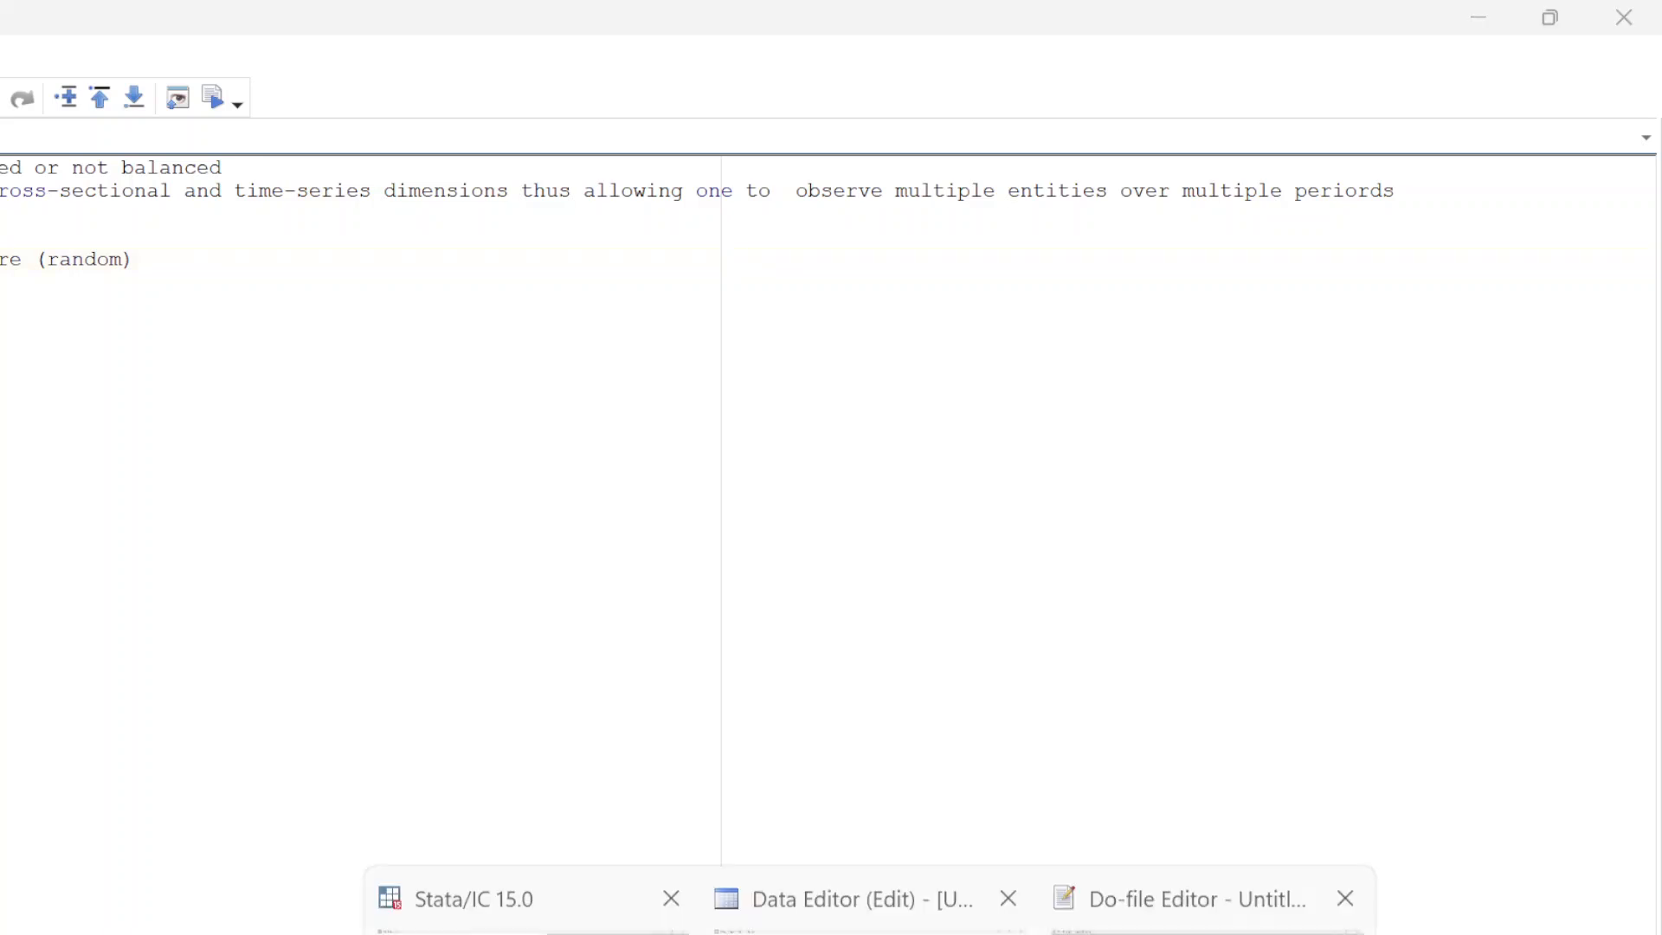
# Examine the country and year structure of the dataset in the Data Editor, and resume the do-file on a new line
pyautogui.click(872, 909)
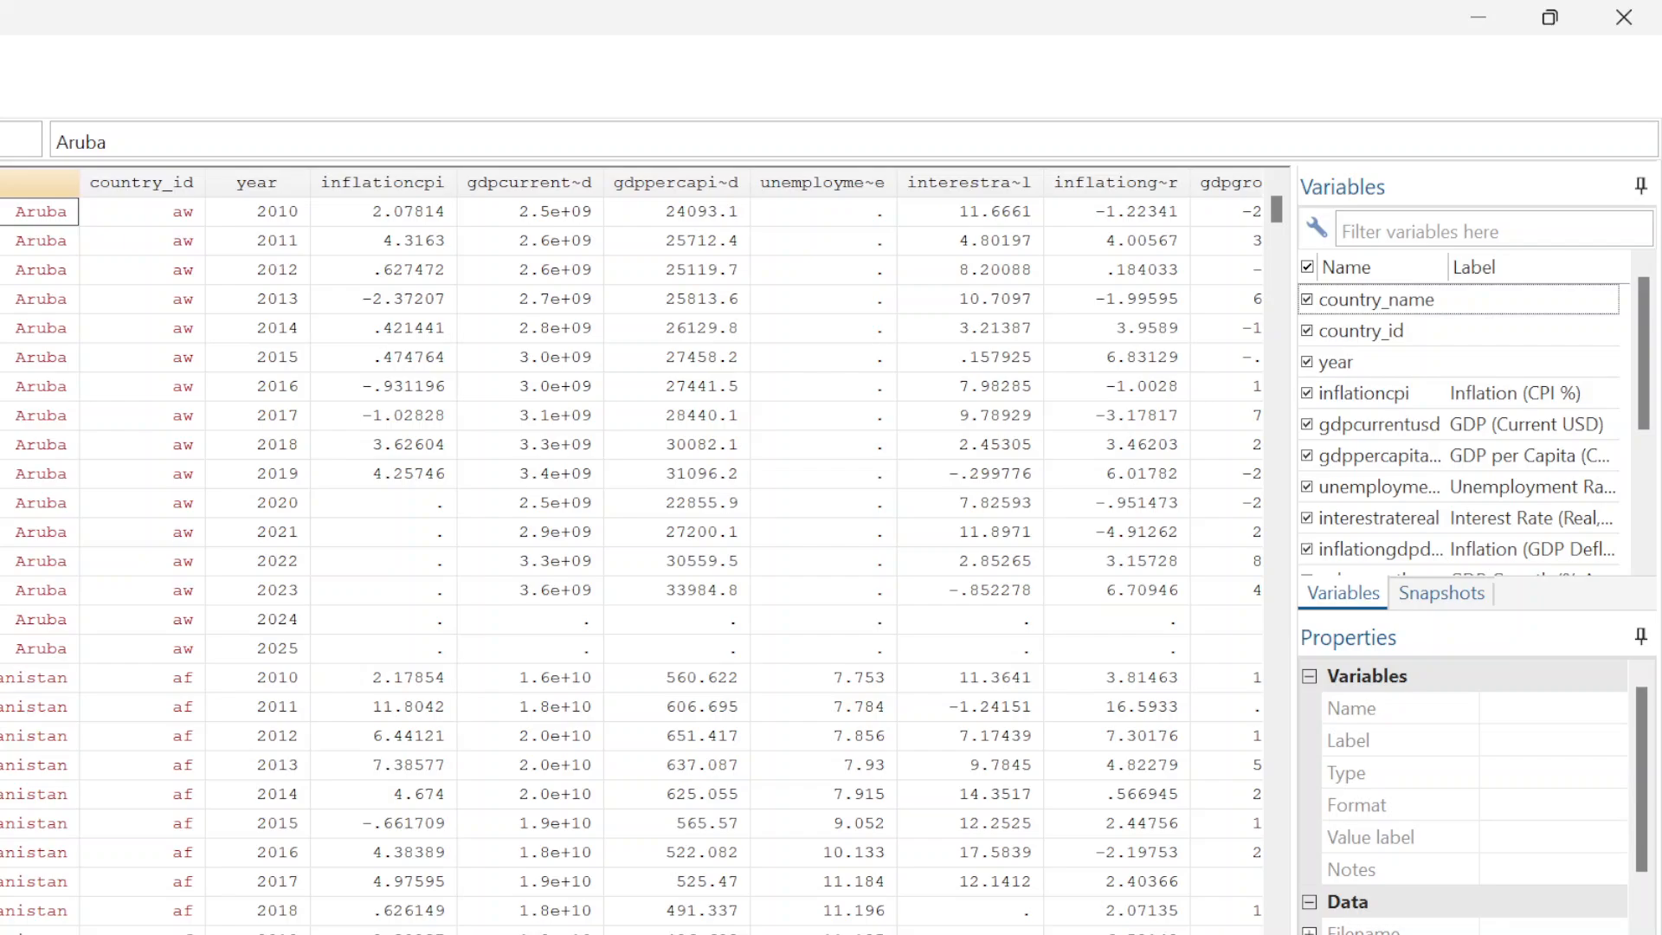
pyautogui.click(1479, 17)
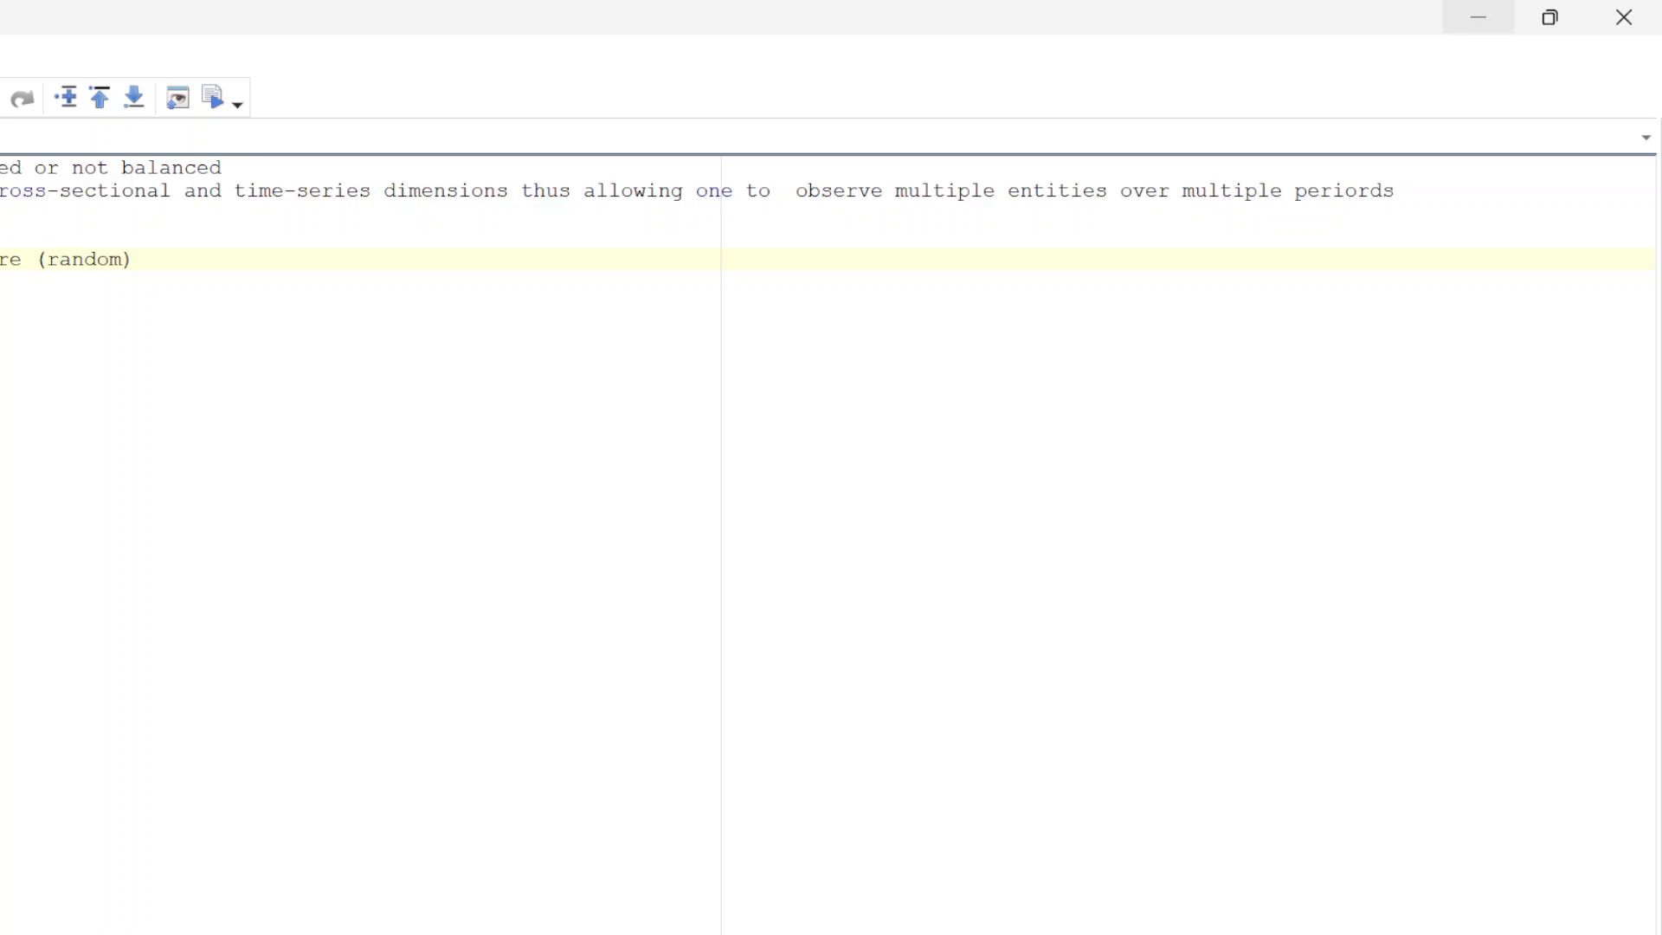
pyautogui.press('Return')
pyautogui.press('BackSpace')
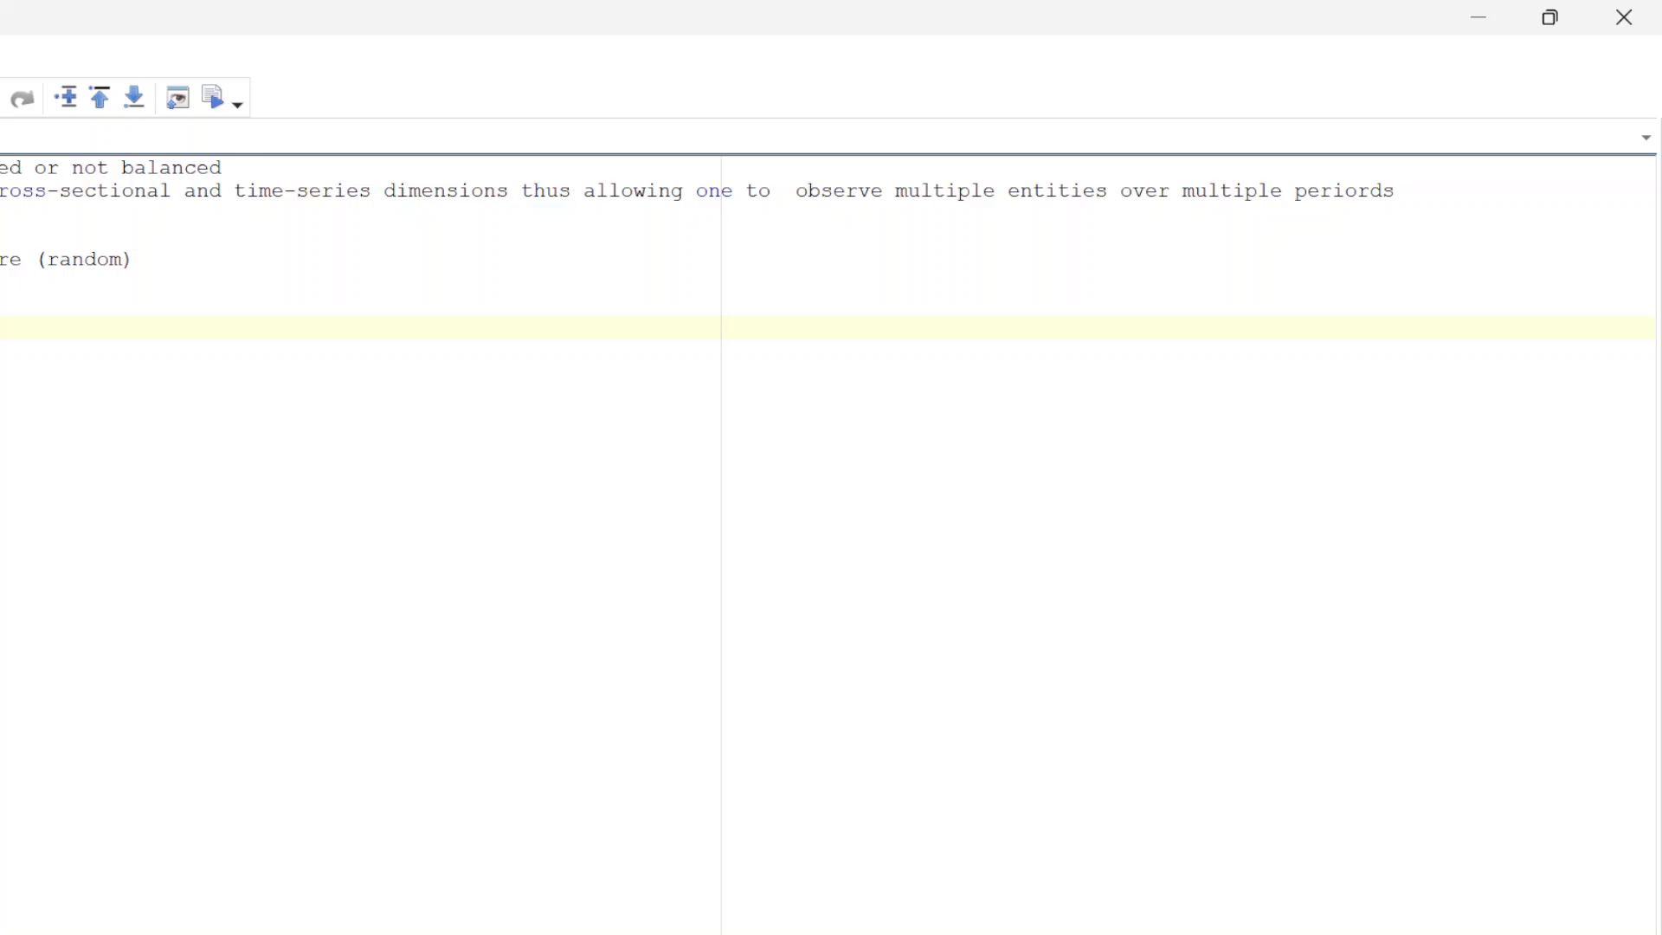
# Check the Google Meet call and the dataset in Stata's Data Editor, and return to the do-file on a new line
pyautogui.click(801, 934)
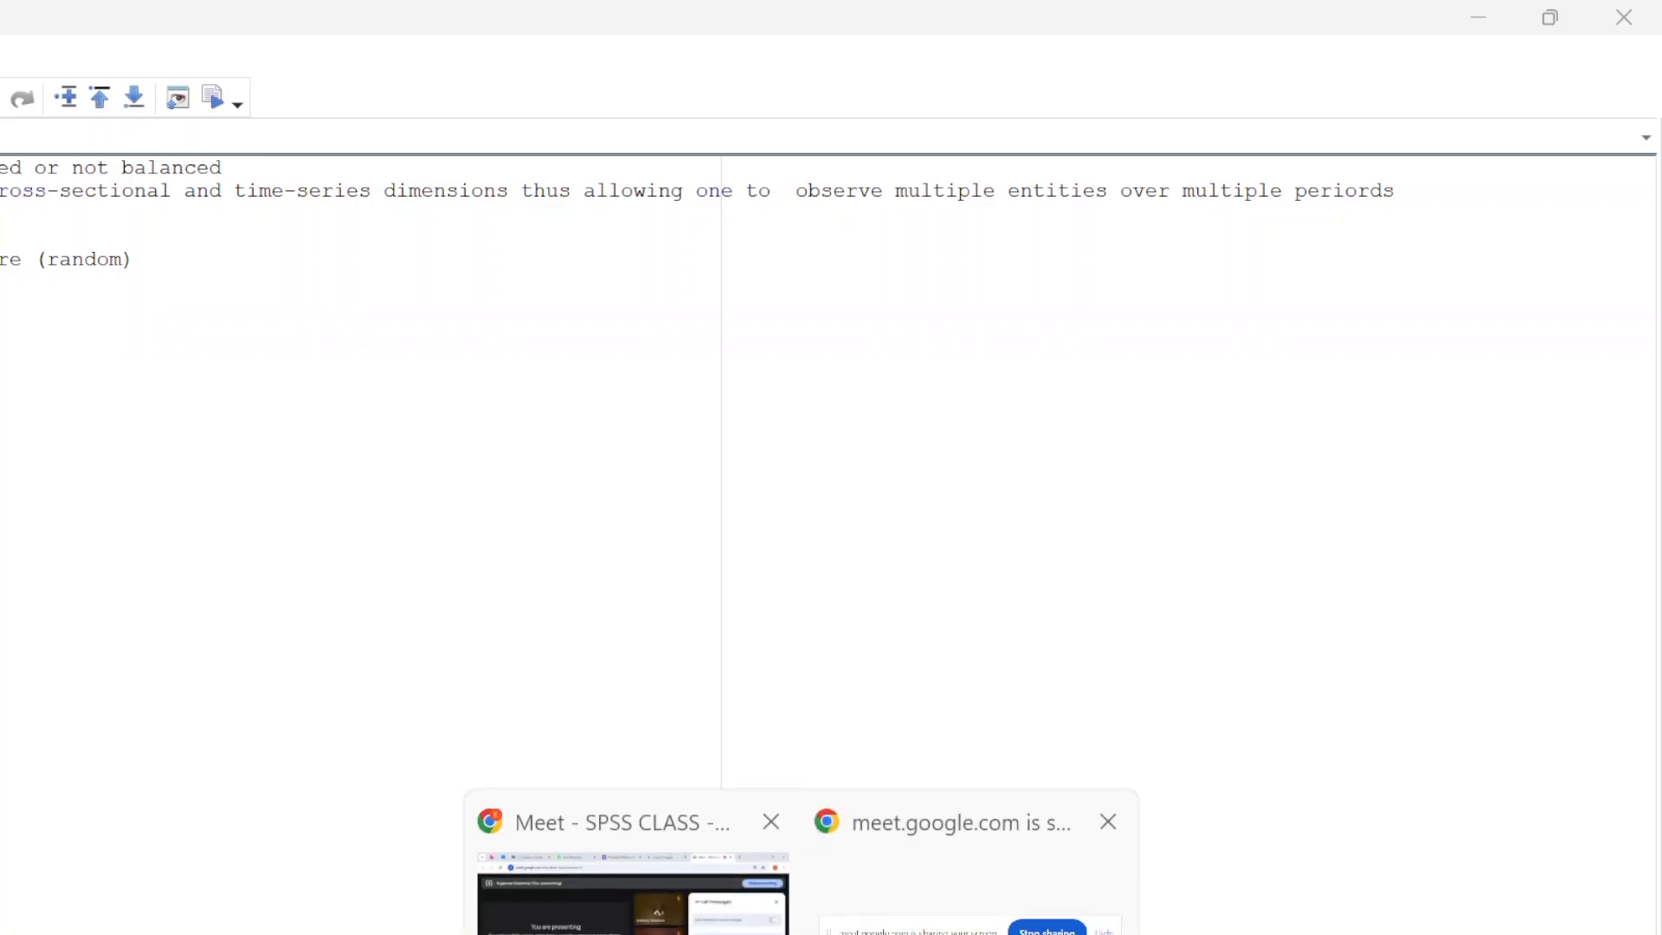
pyautogui.click(633, 918)
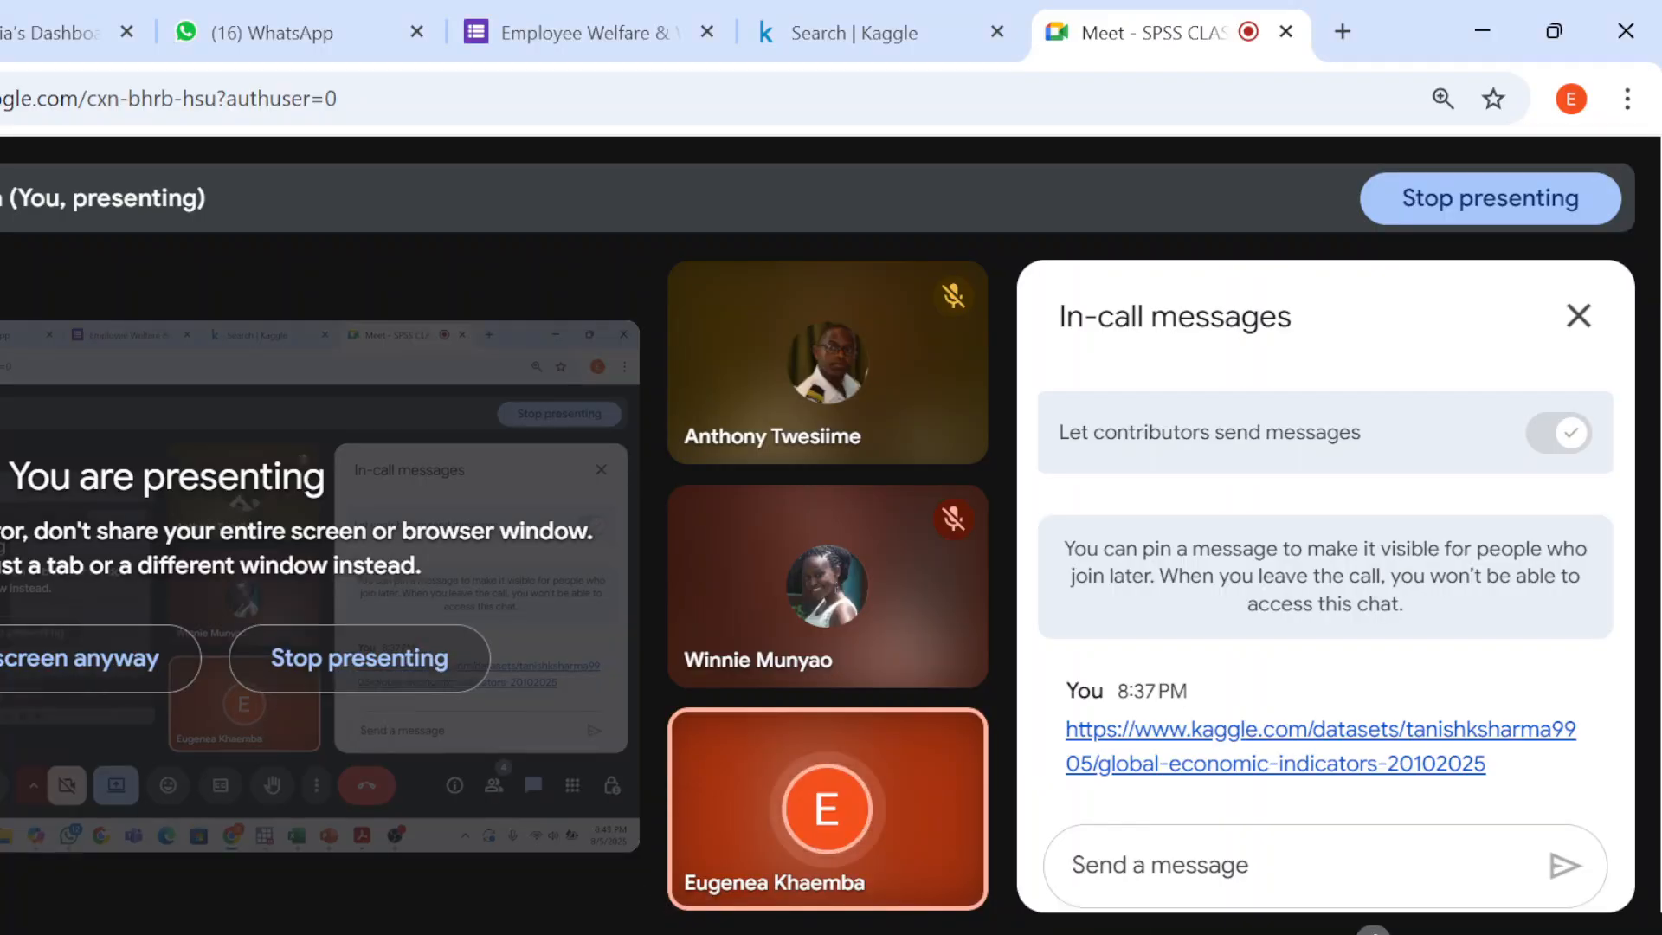
pyautogui.click(870, 934)
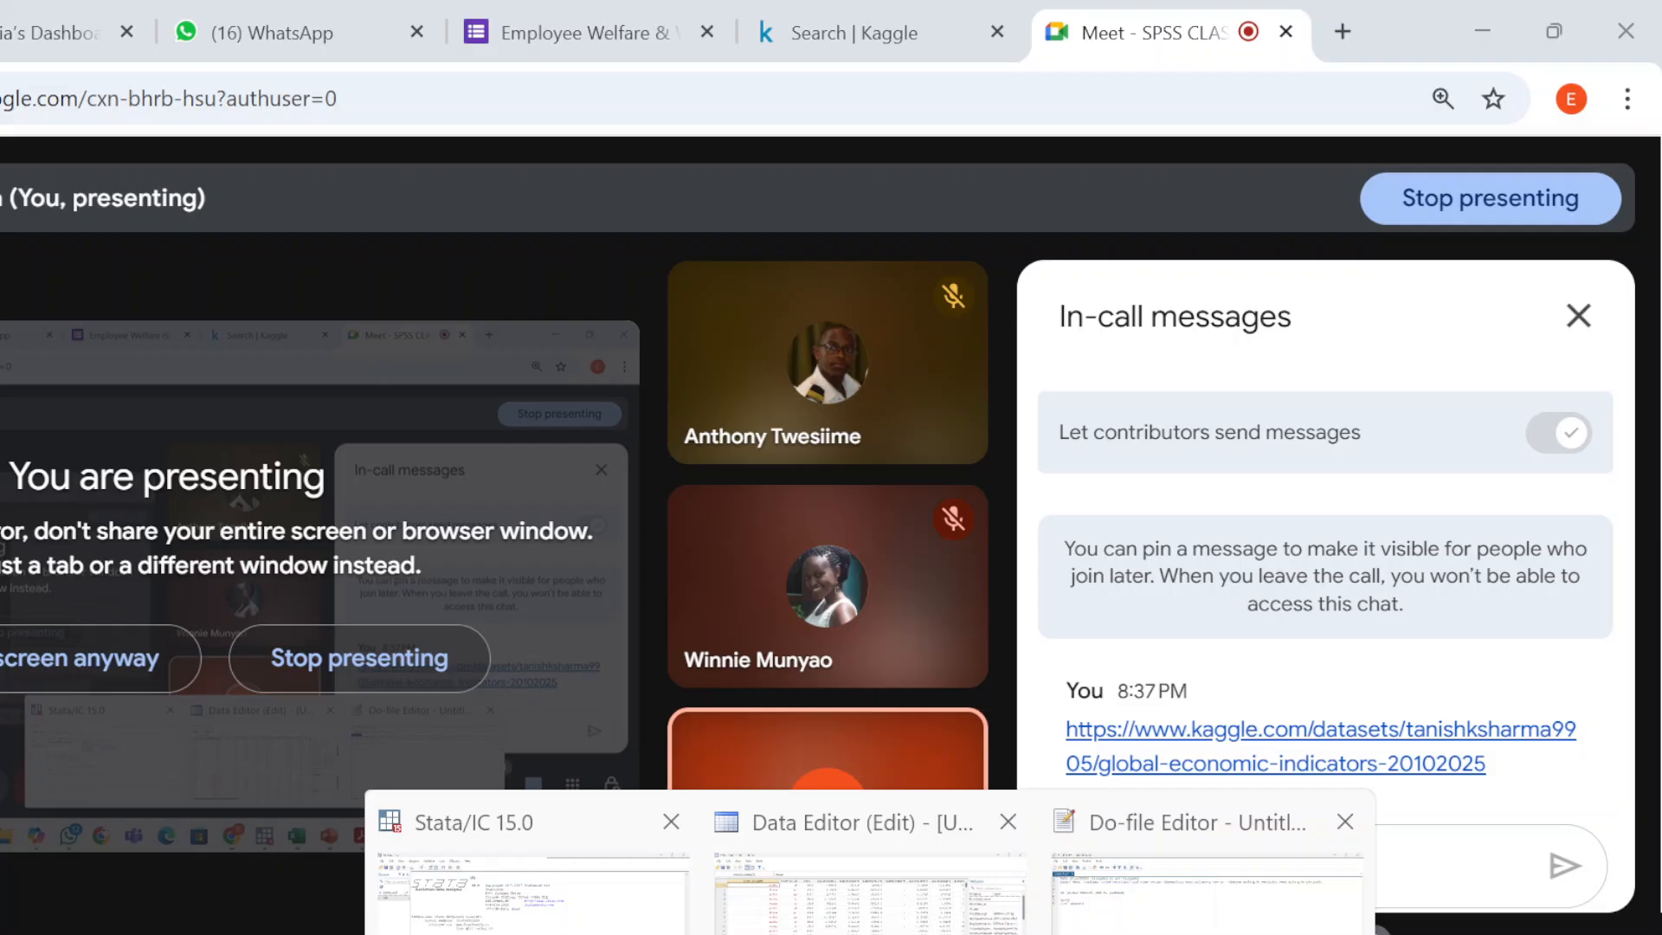
pyautogui.click(870, 891)
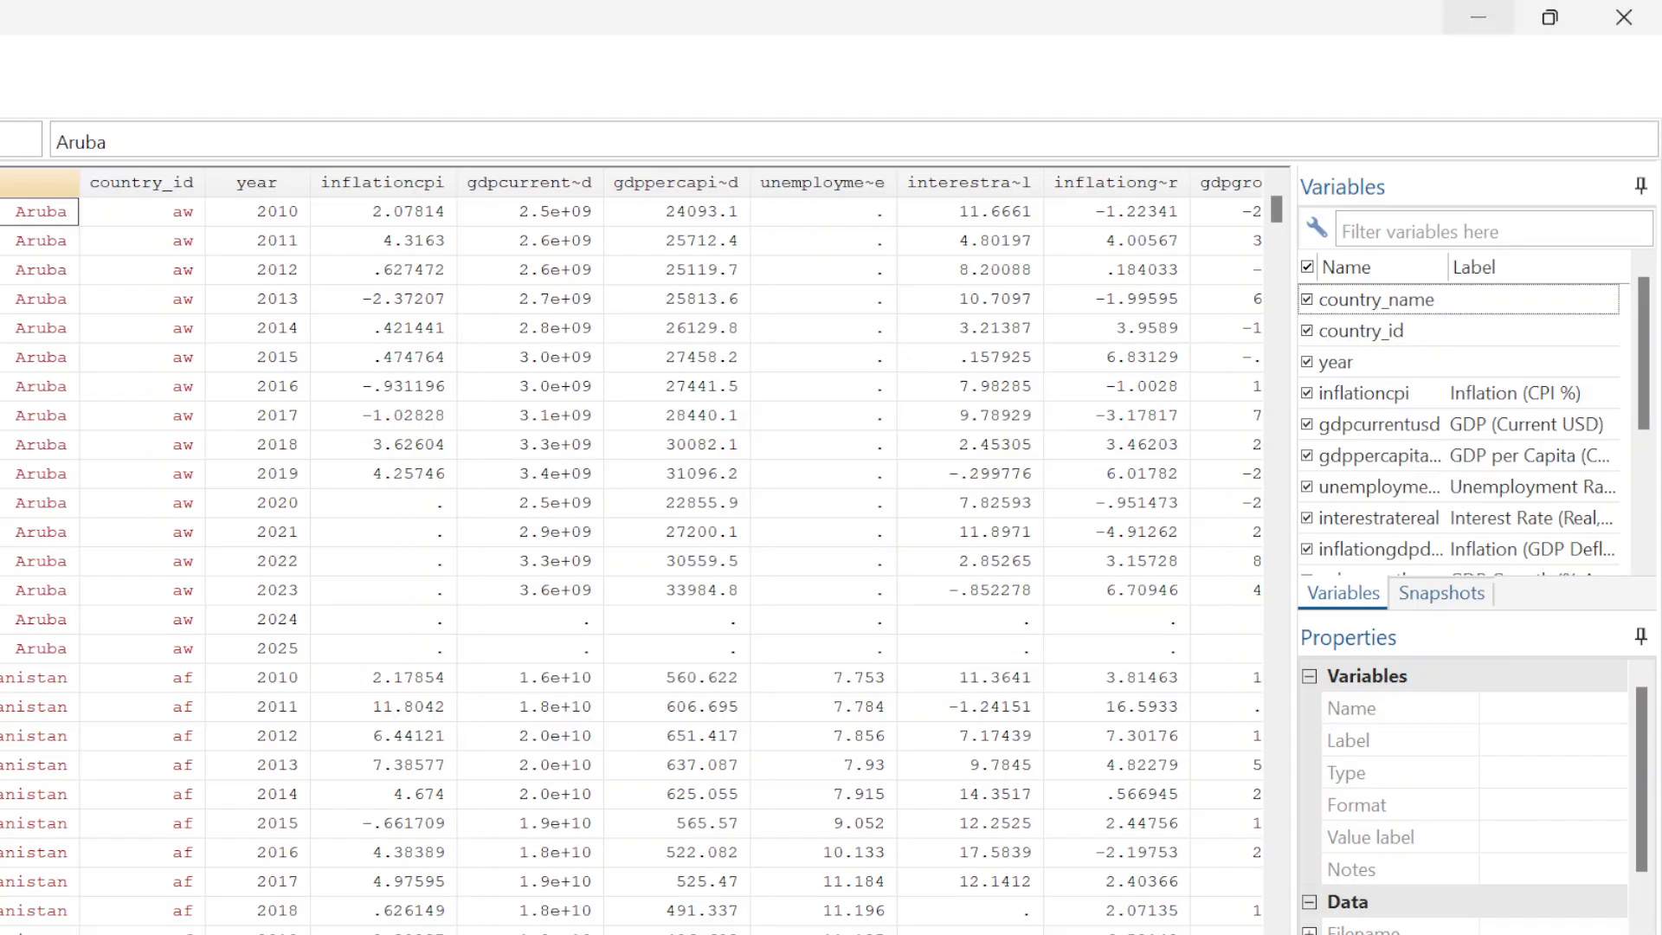
pyautogui.click(1478, 17)
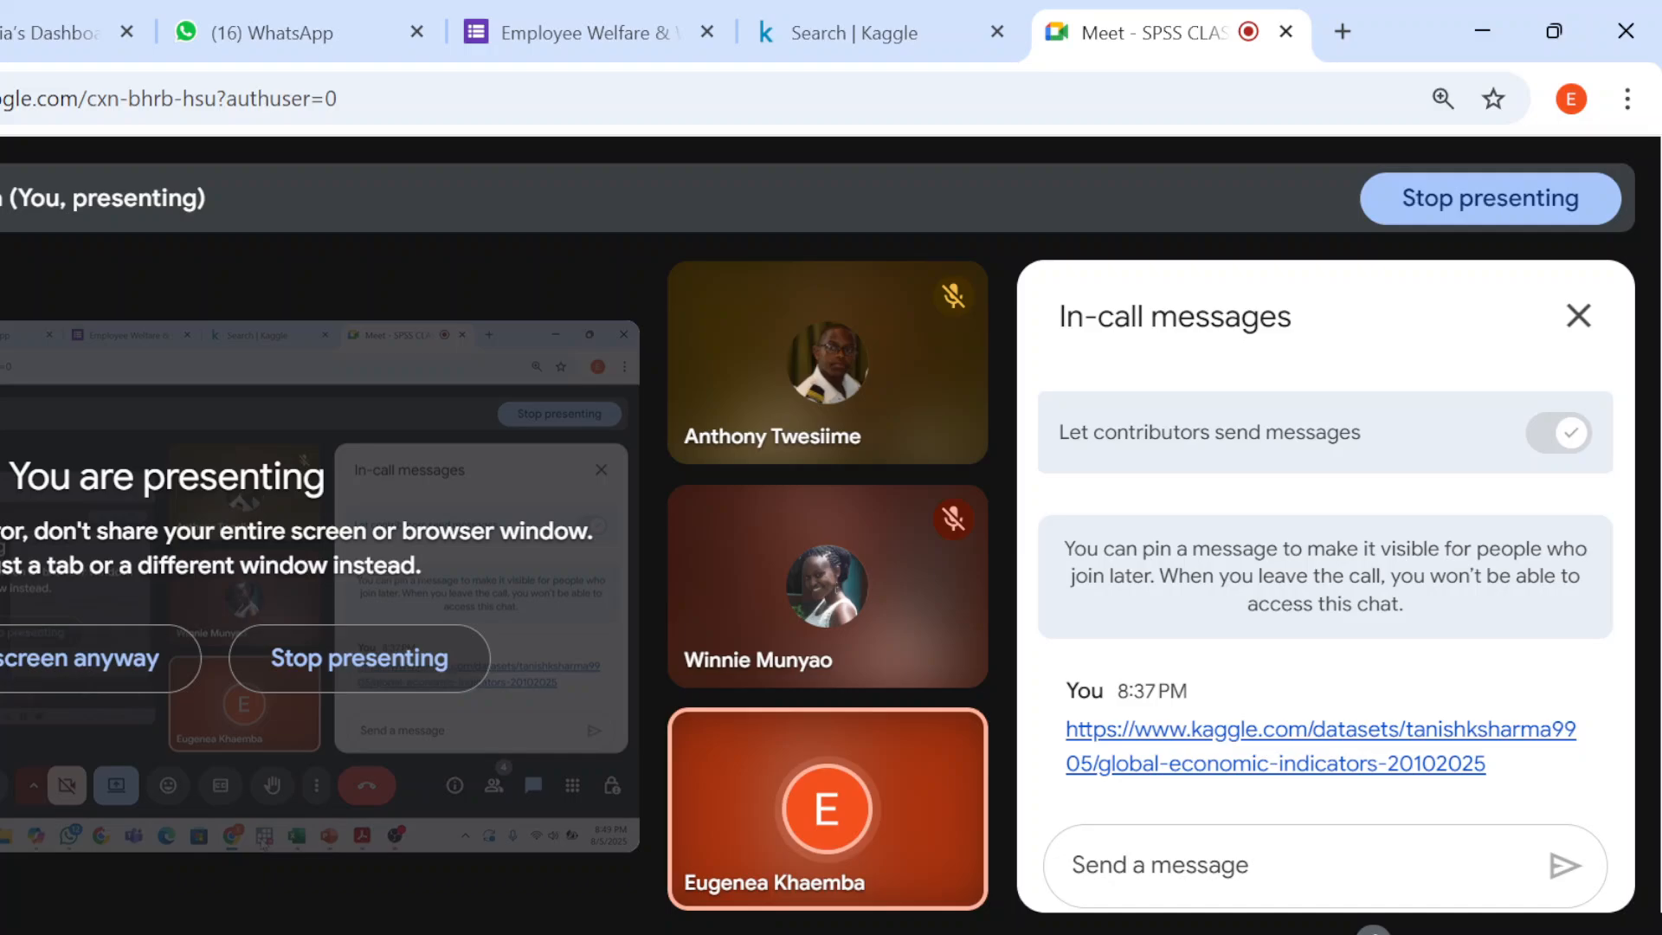
pyautogui.moveTo(872, 931)
pyautogui.click(1180, 892)
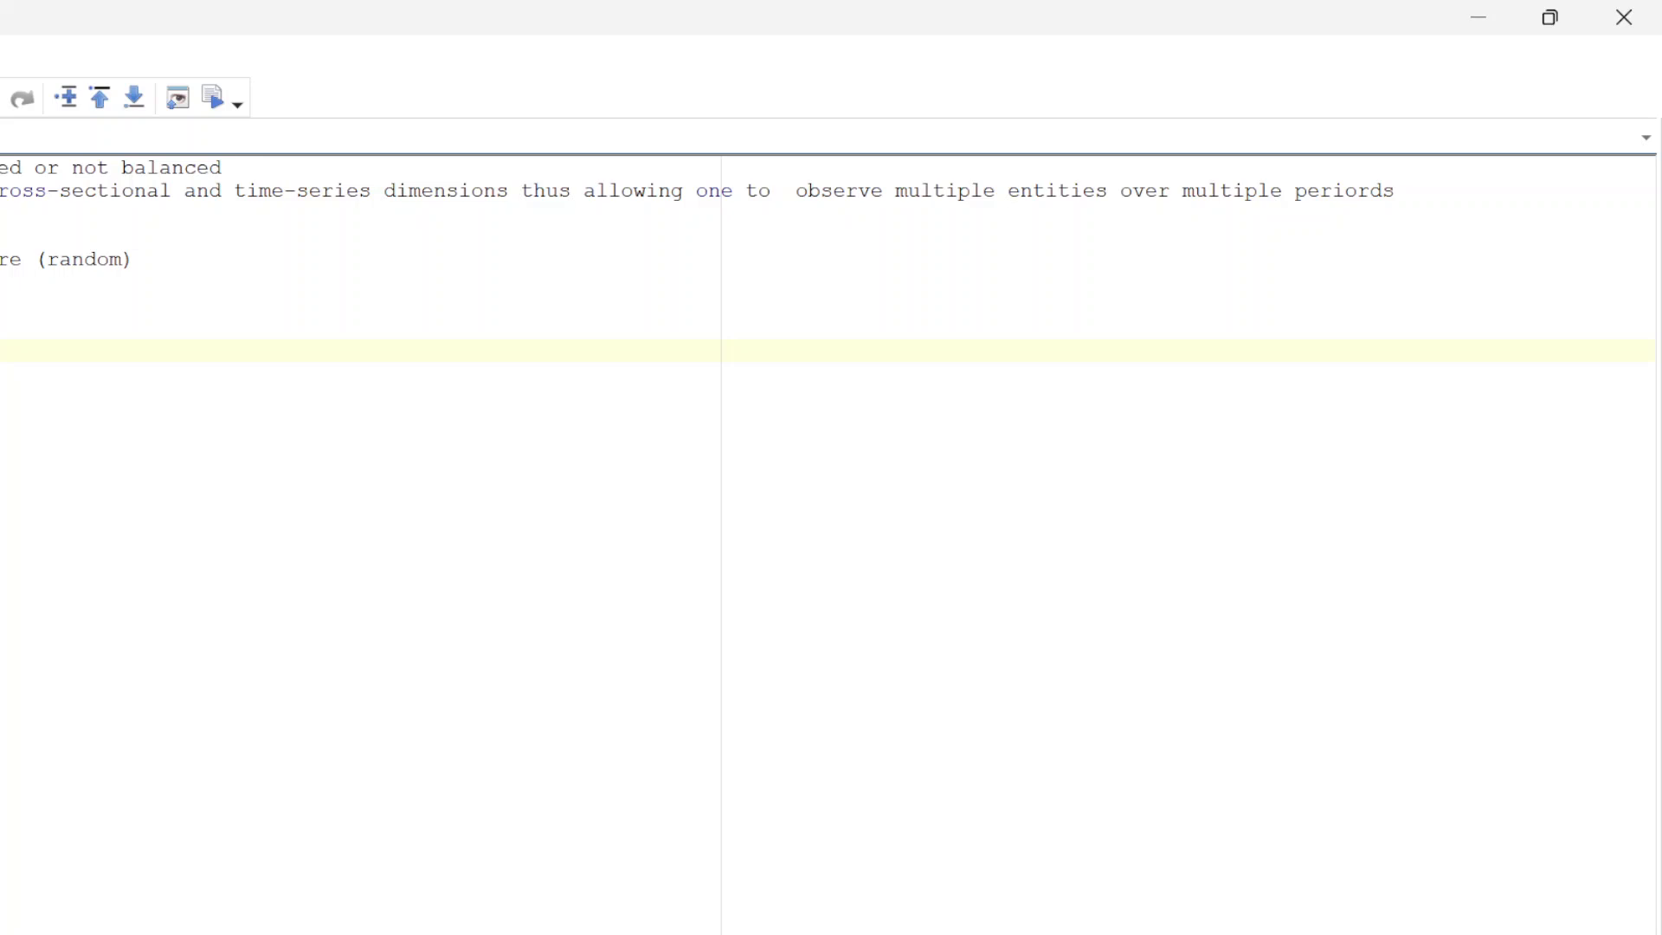
pyautogui.press('Return')
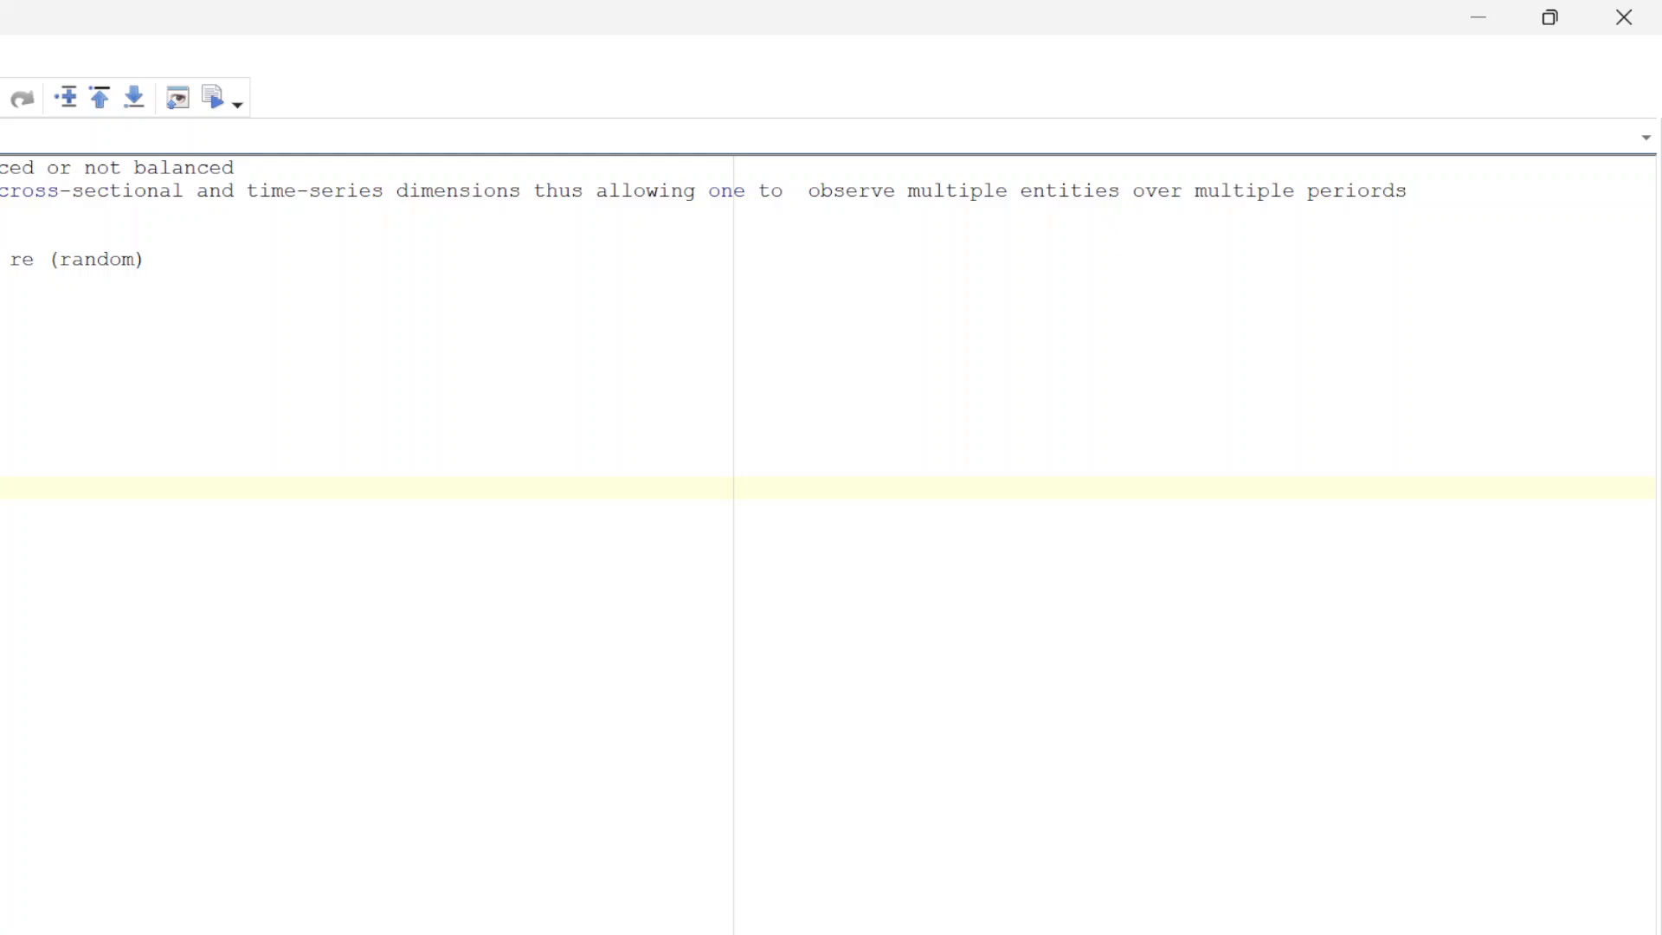
# Switch from the do-file to Stata's main window and display its Variables and Properties windows
pyautogui.click(1479, 17)
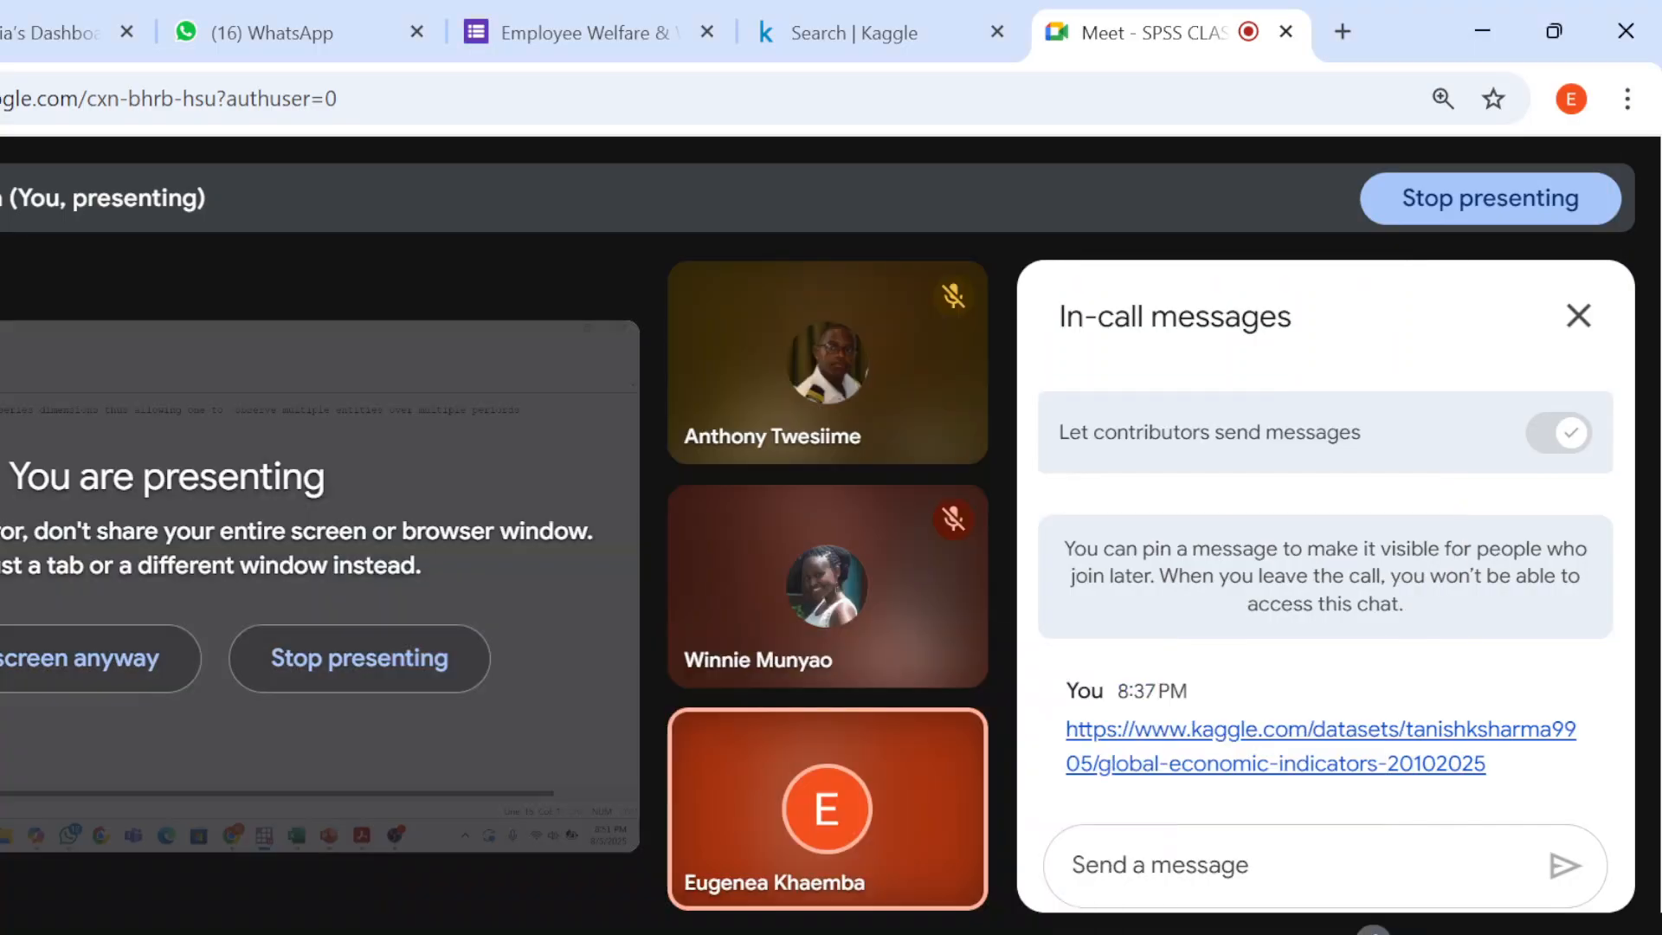
pyautogui.moveTo(870, 934)
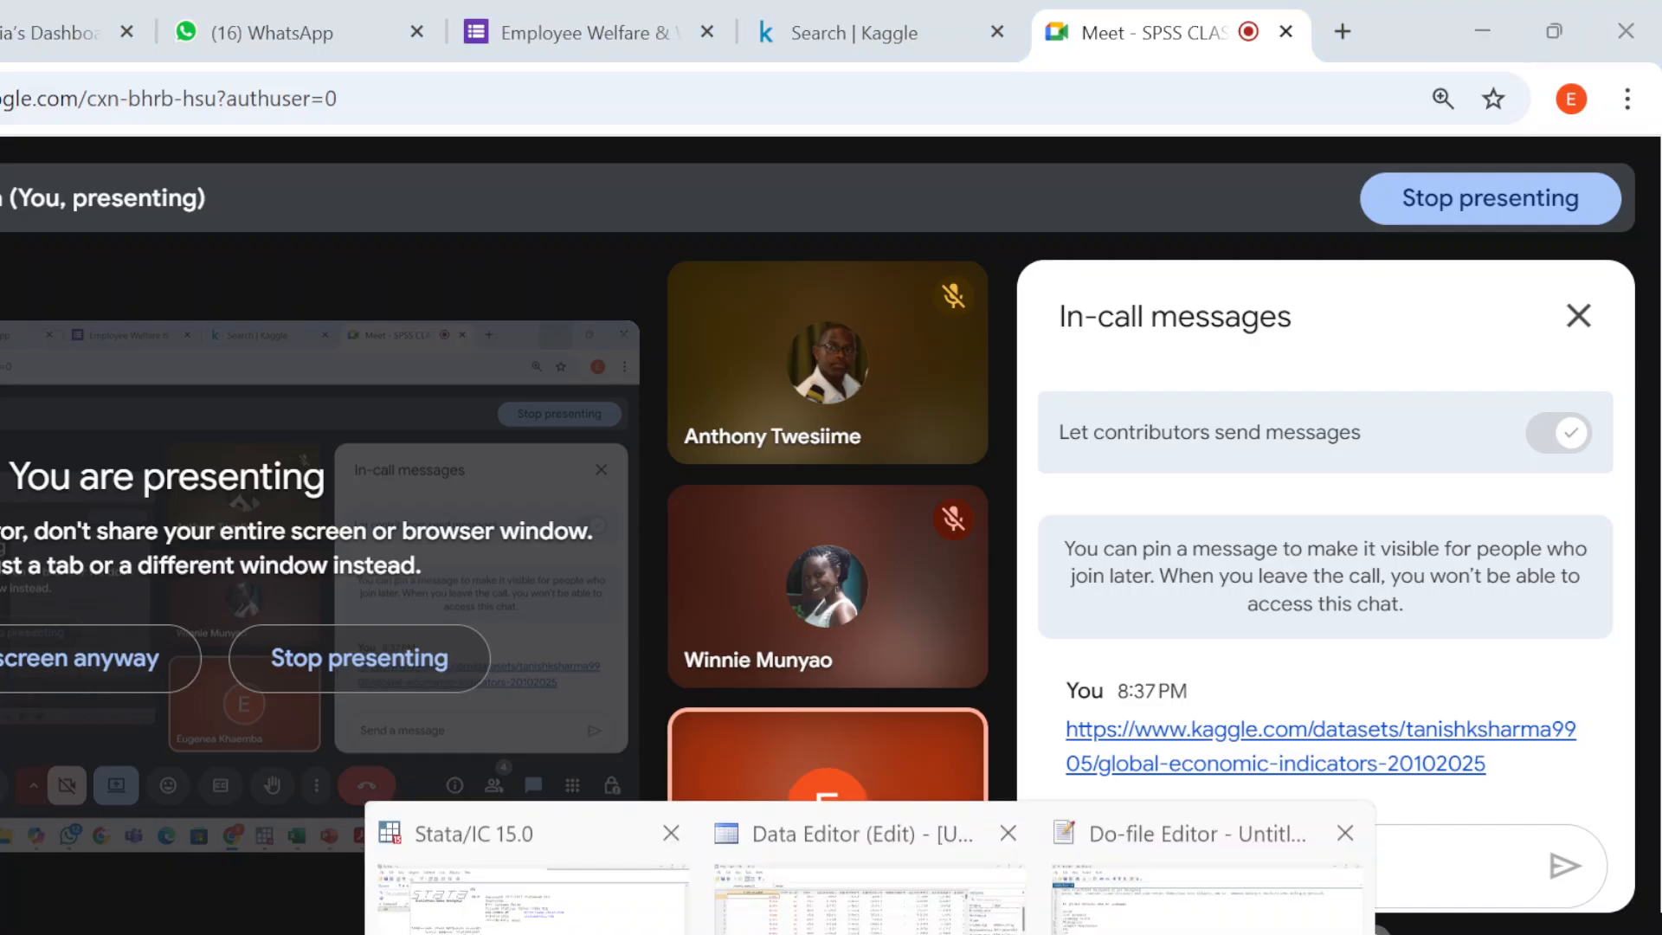
pyautogui.click(530, 884)
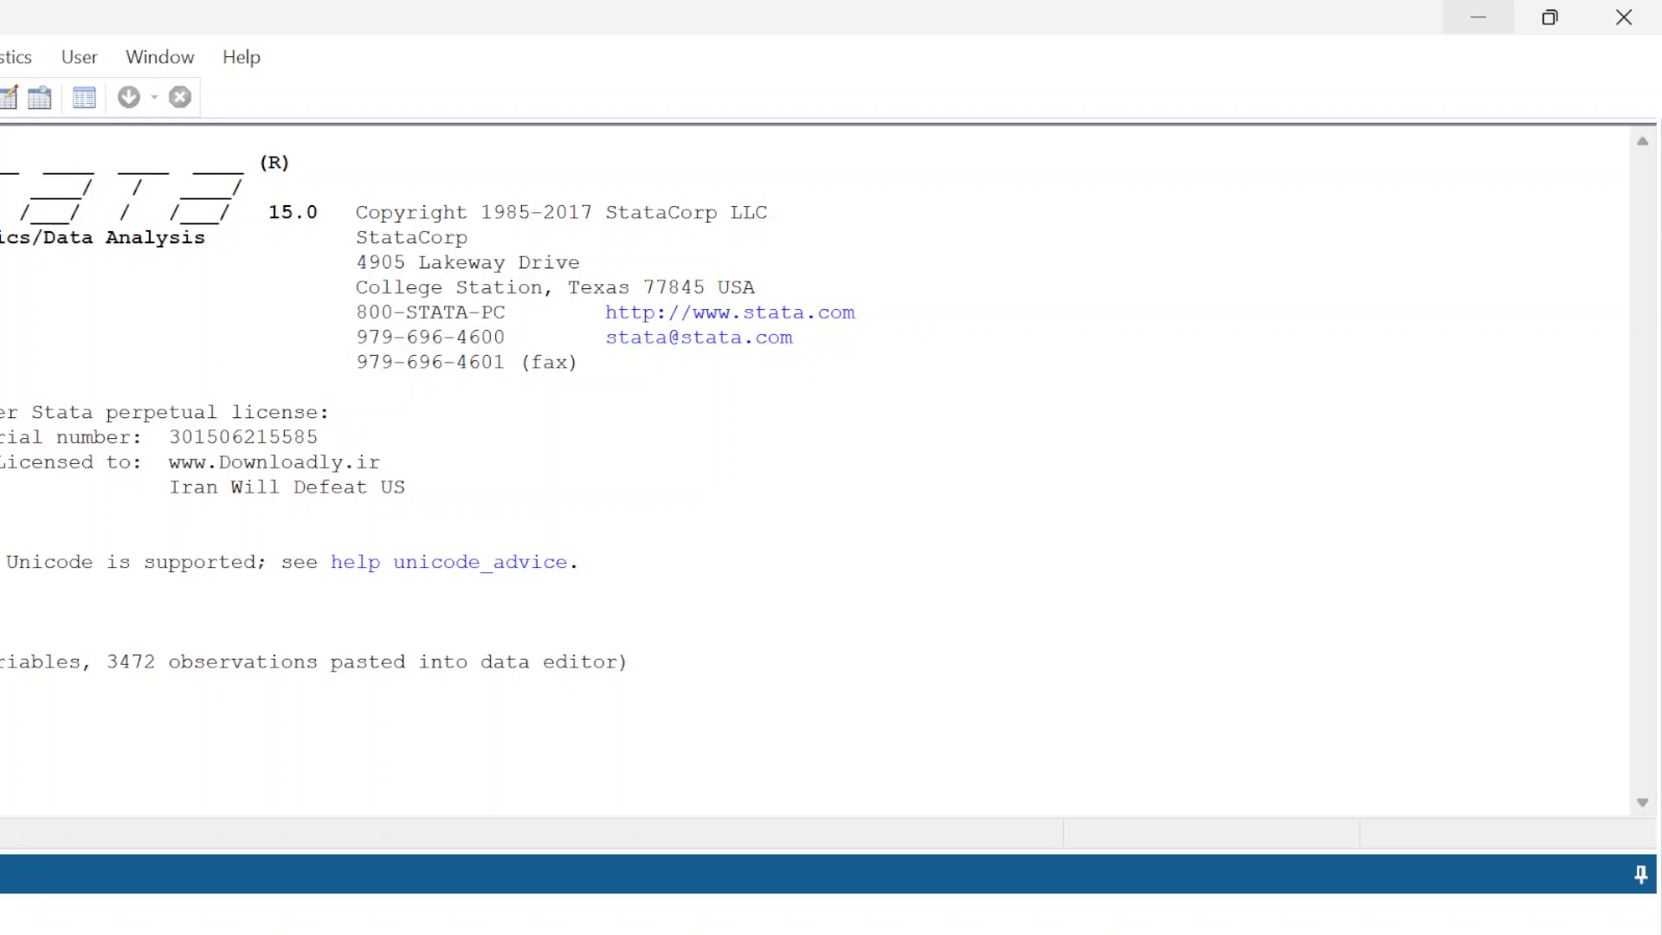
pyautogui.write('el')
pyautogui.press('BackSpace')
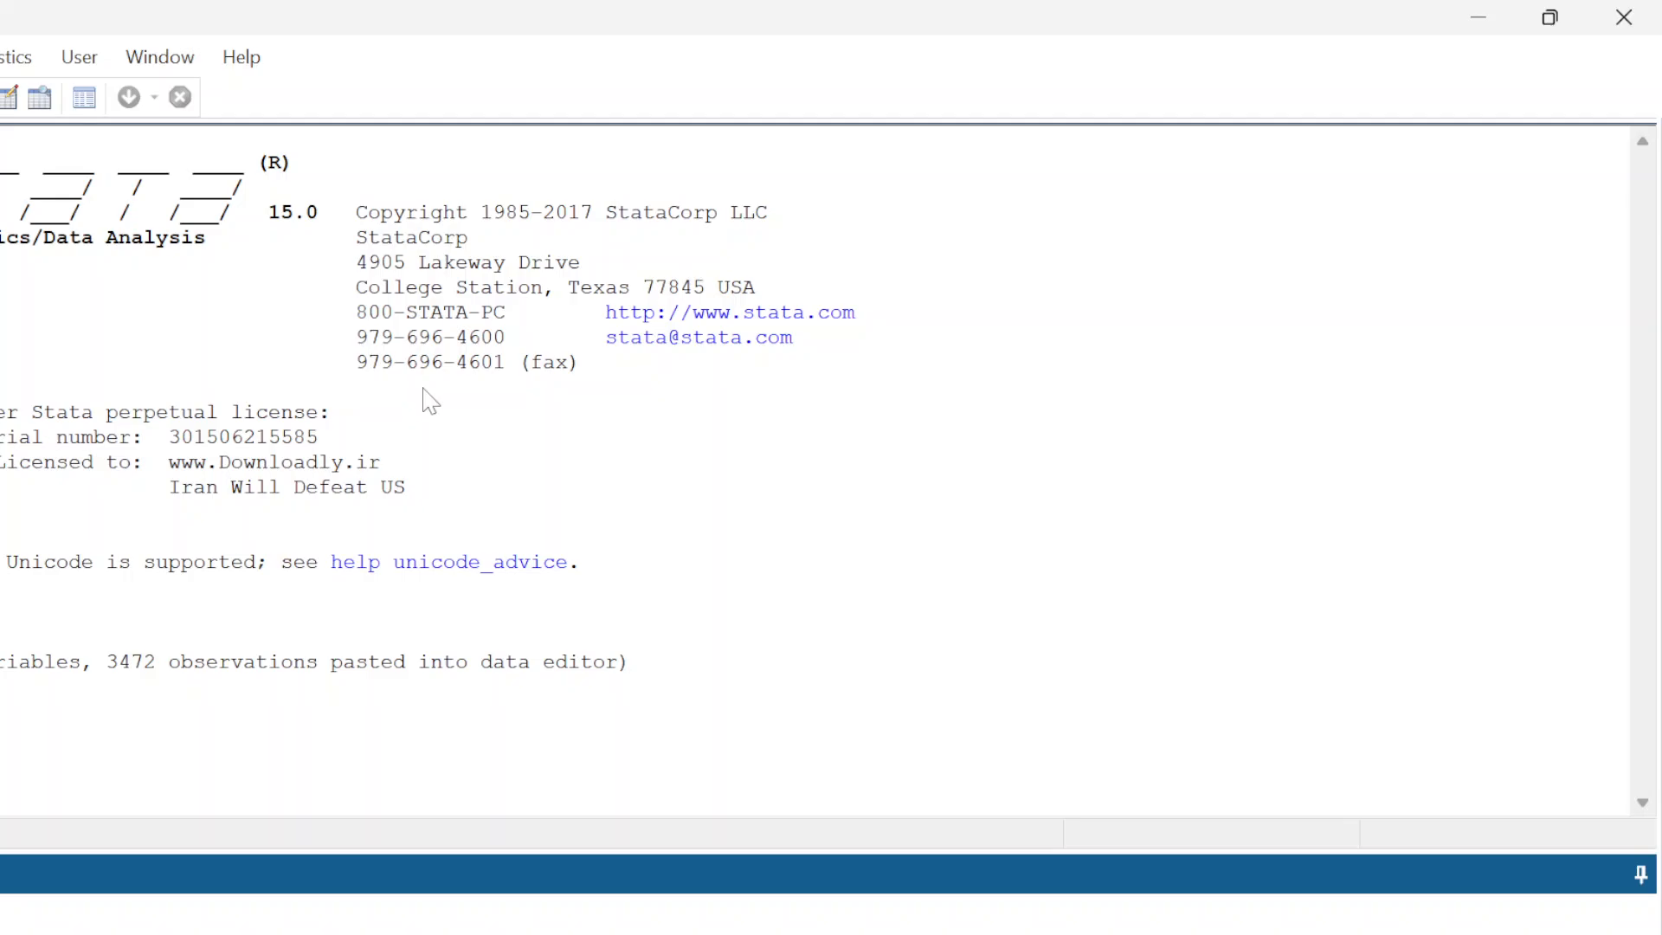
pyautogui.click(161, 58)
pyautogui.click(227, 212)
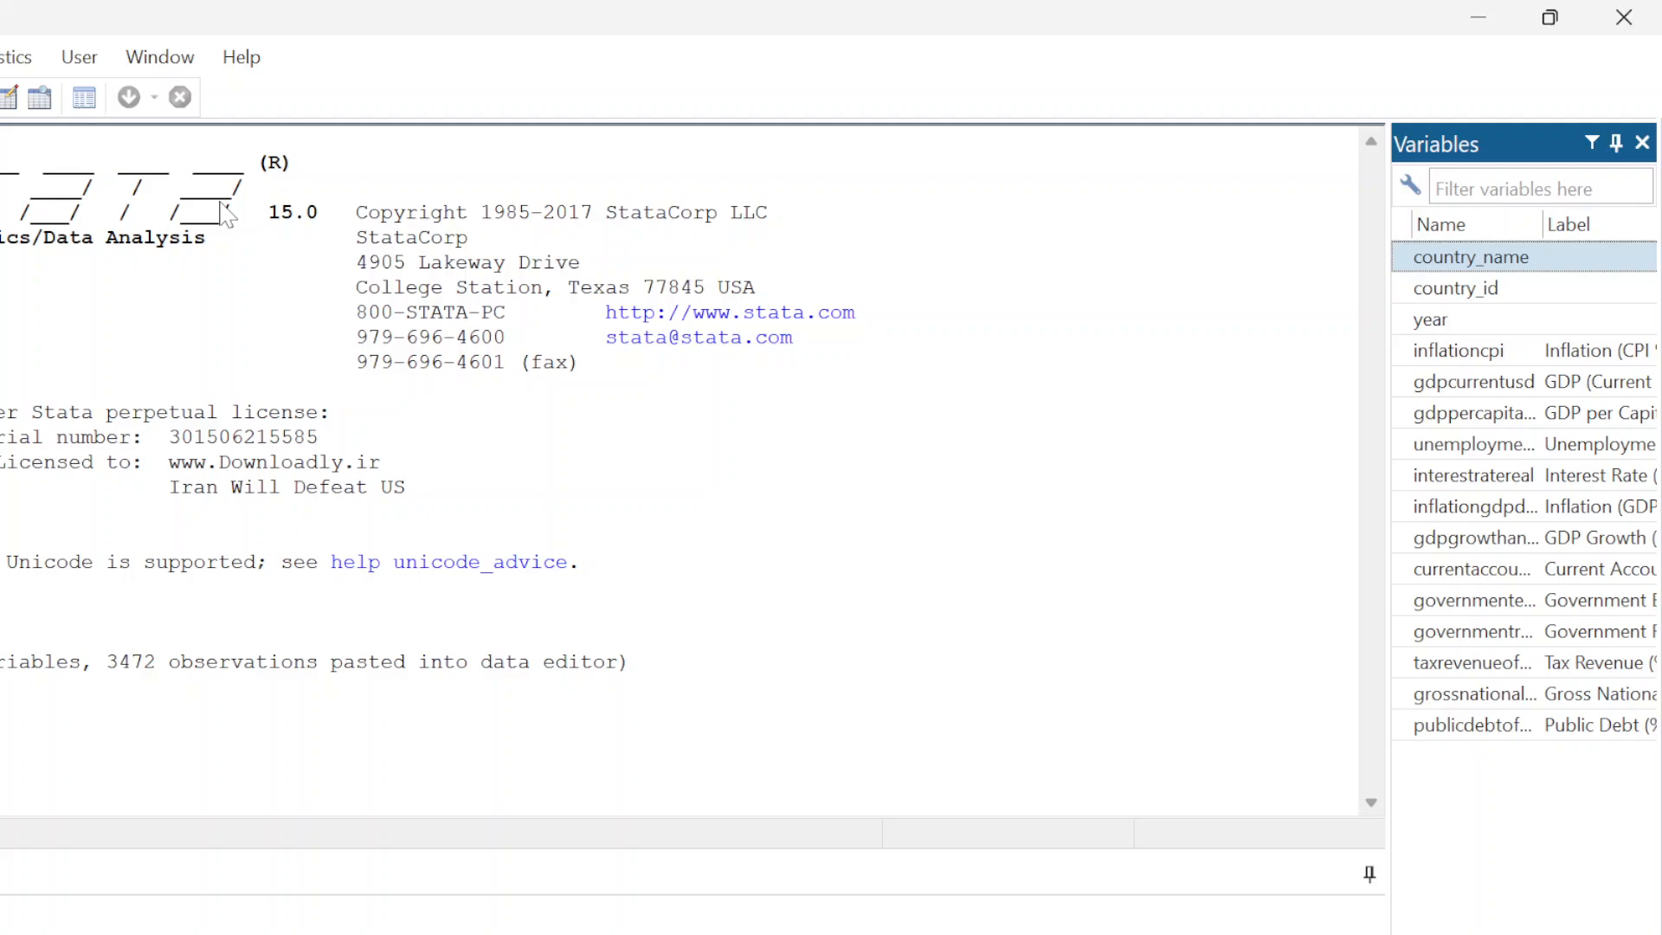
pyautogui.click(161, 60)
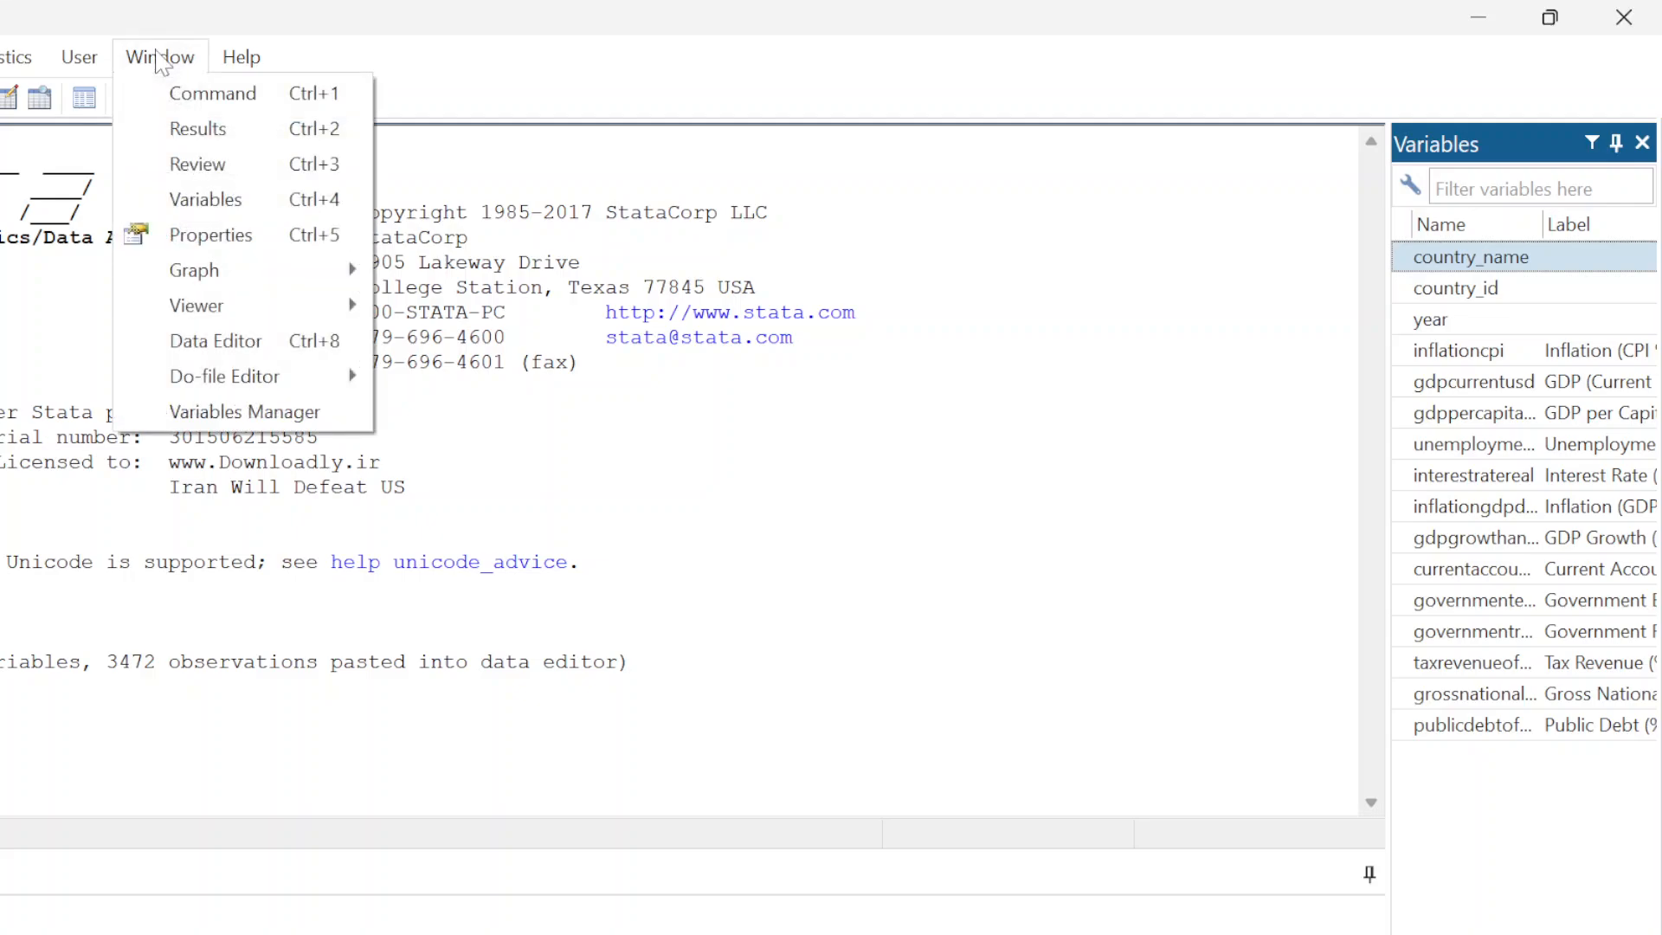
pyautogui.click(241, 241)
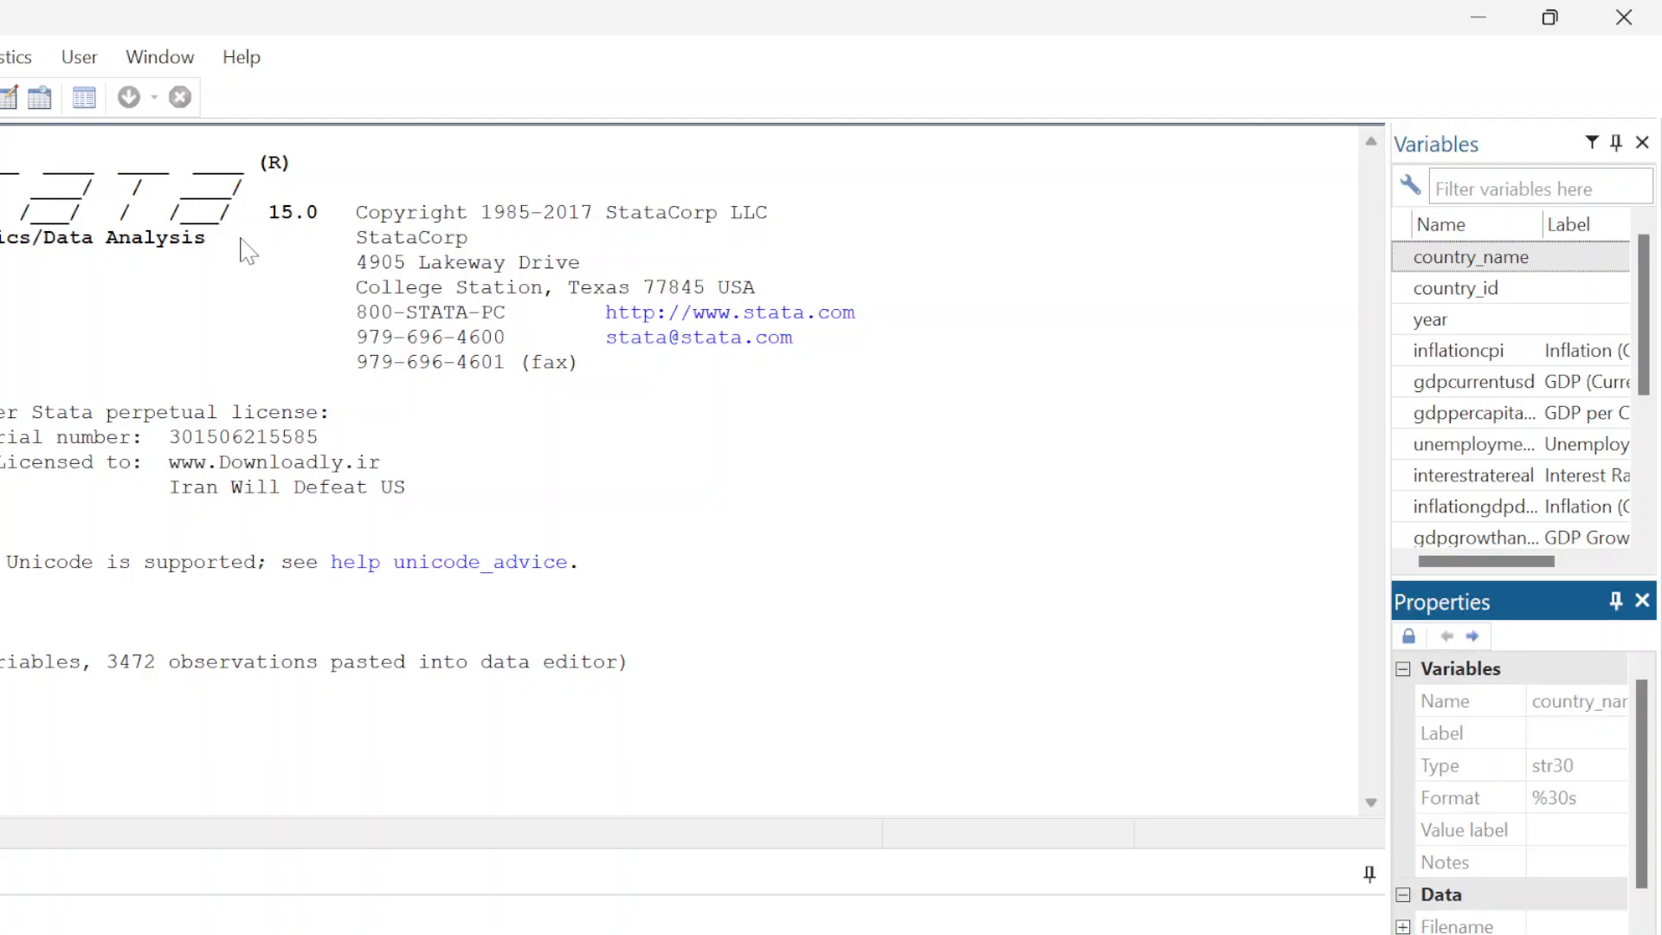
# Complete the pending Stata command with the variables country_id and year, without running it
pyautogui.doubleClick(1487, 290)
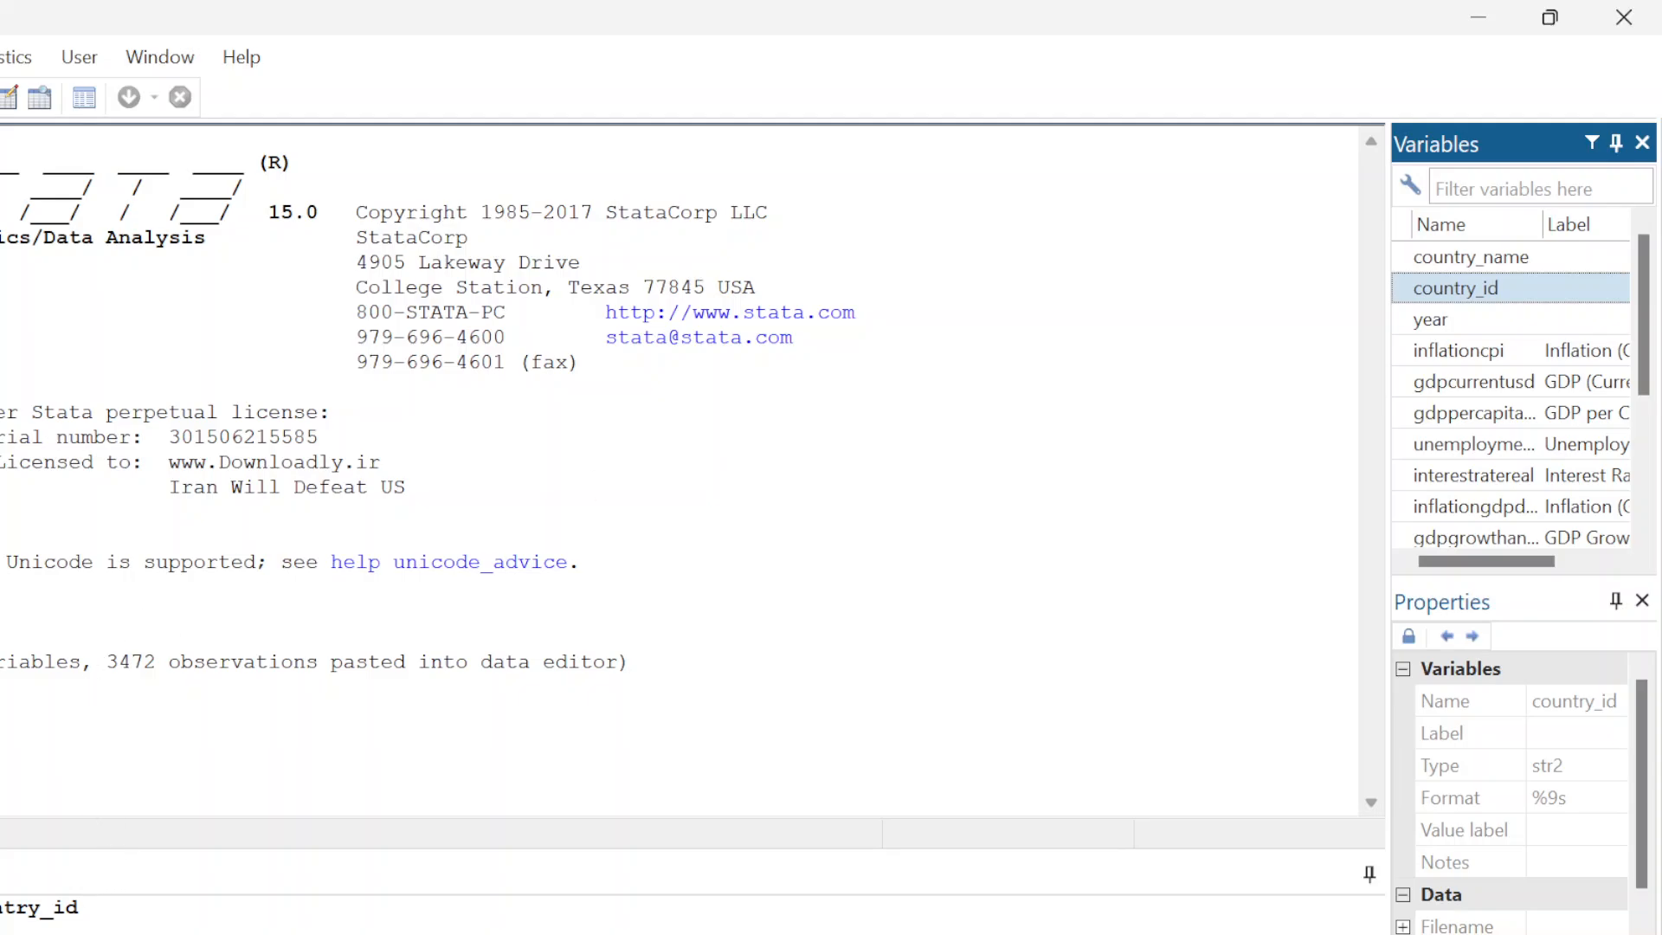
pyautogui.click(79, 909)
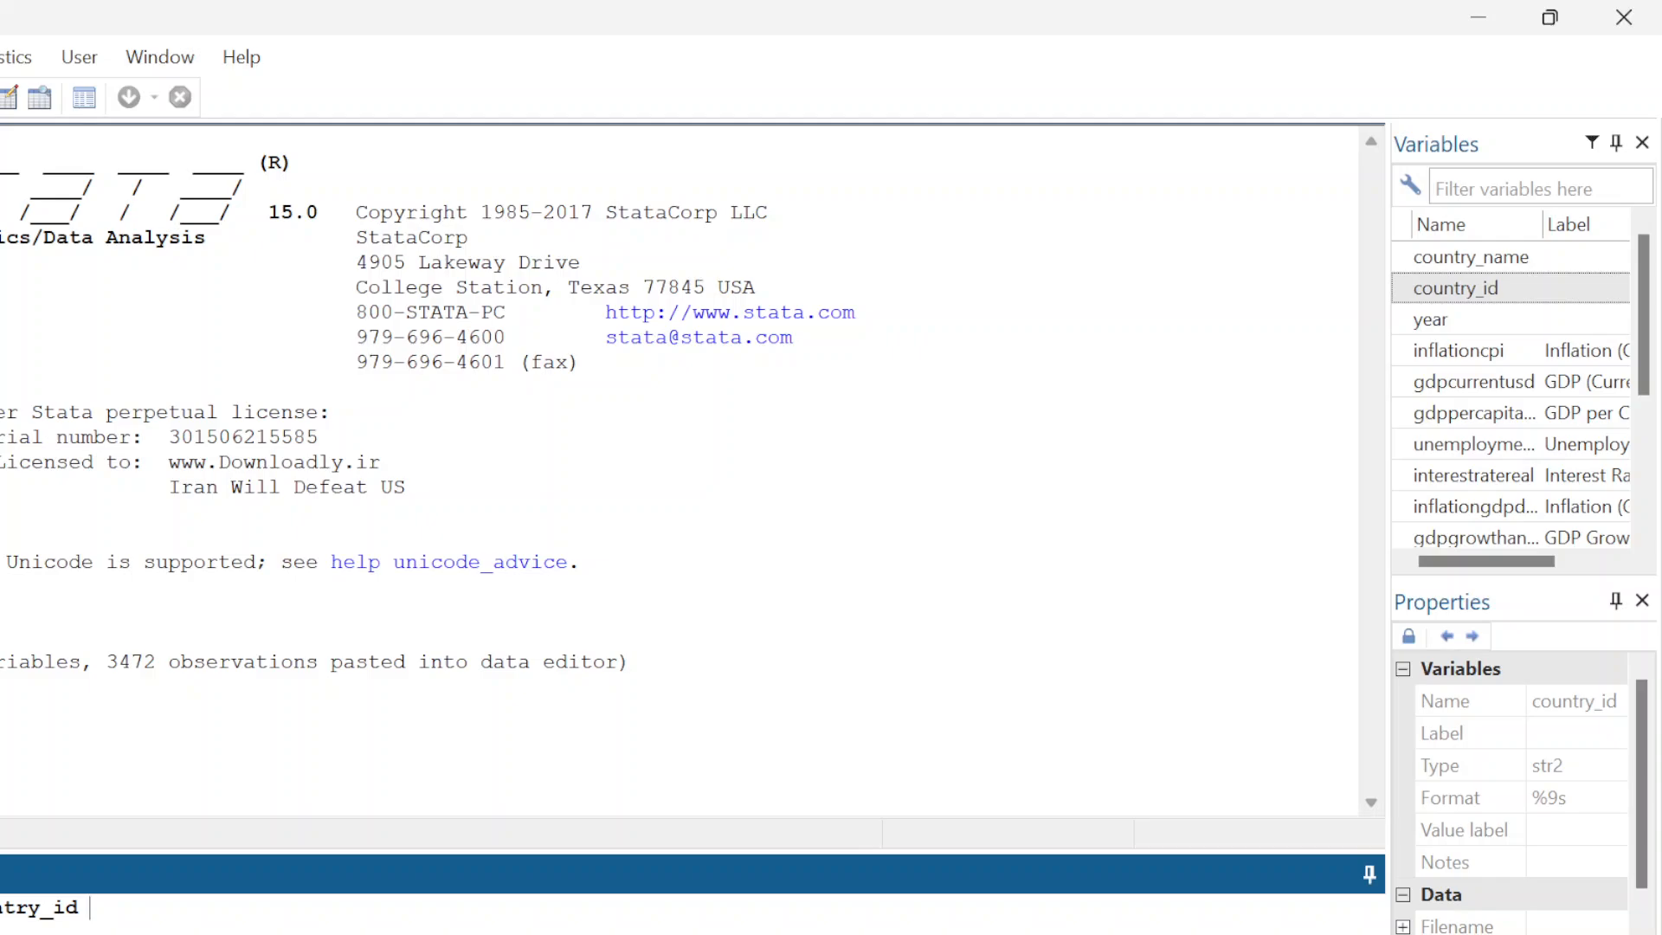
pyautogui.write('year')
# Check the country_id and year columns in the Data Editor, and return to the pending command in the main window
pyautogui.moveTo(871, 934)
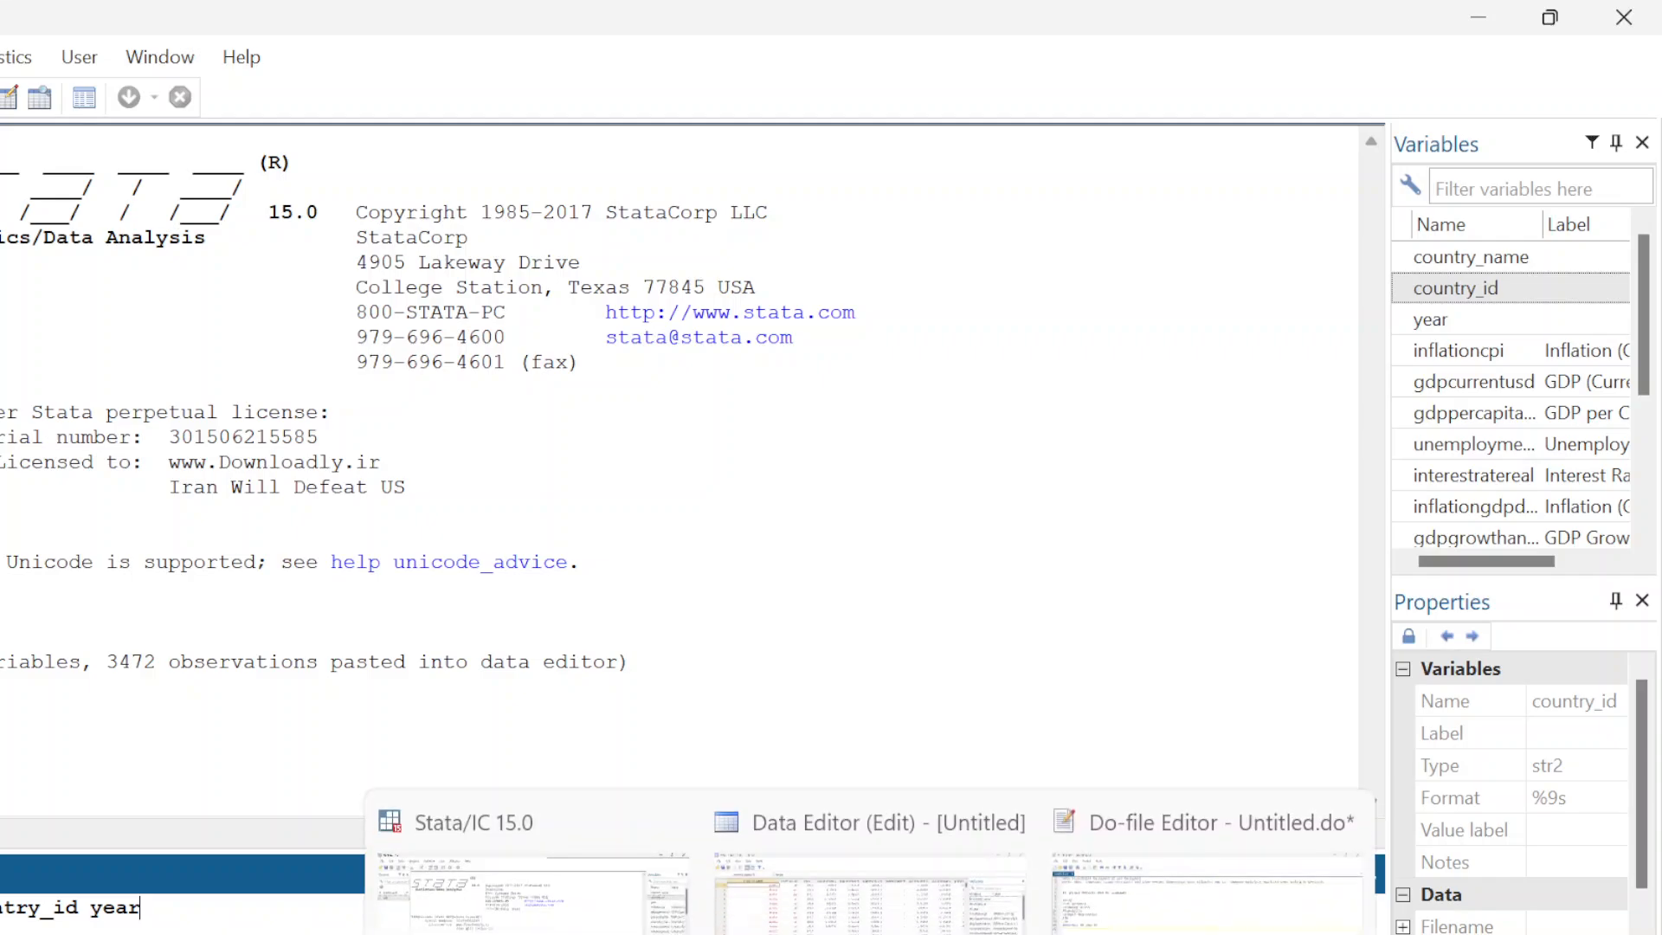
pyautogui.click(870, 874)
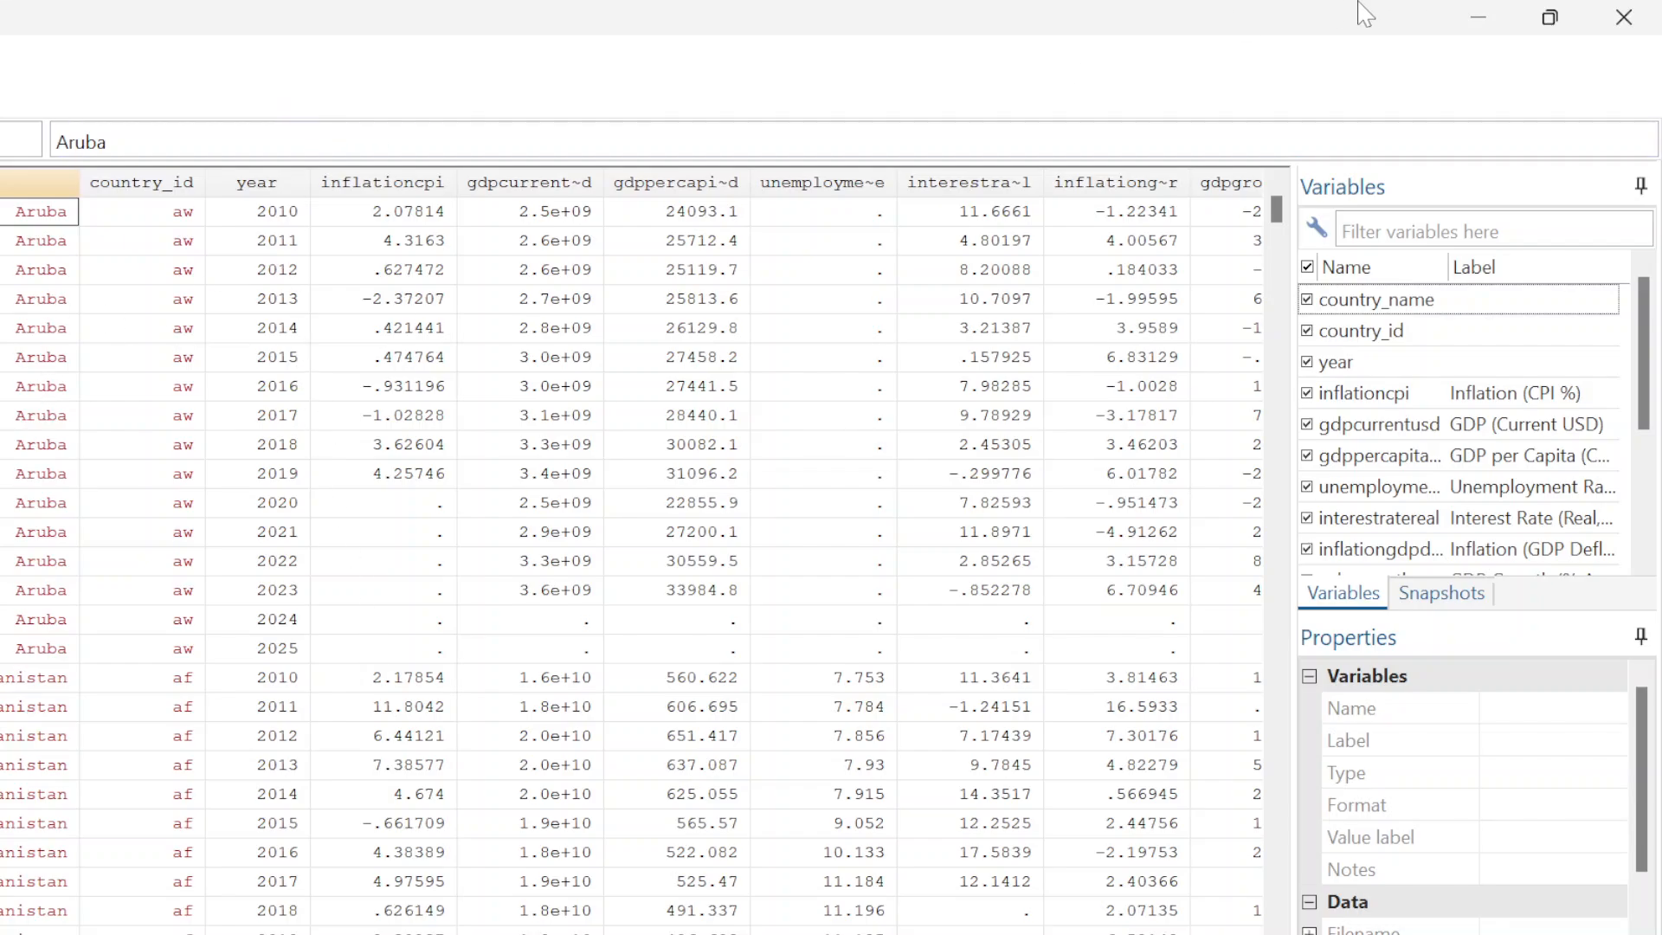
pyautogui.click(1478, 17)
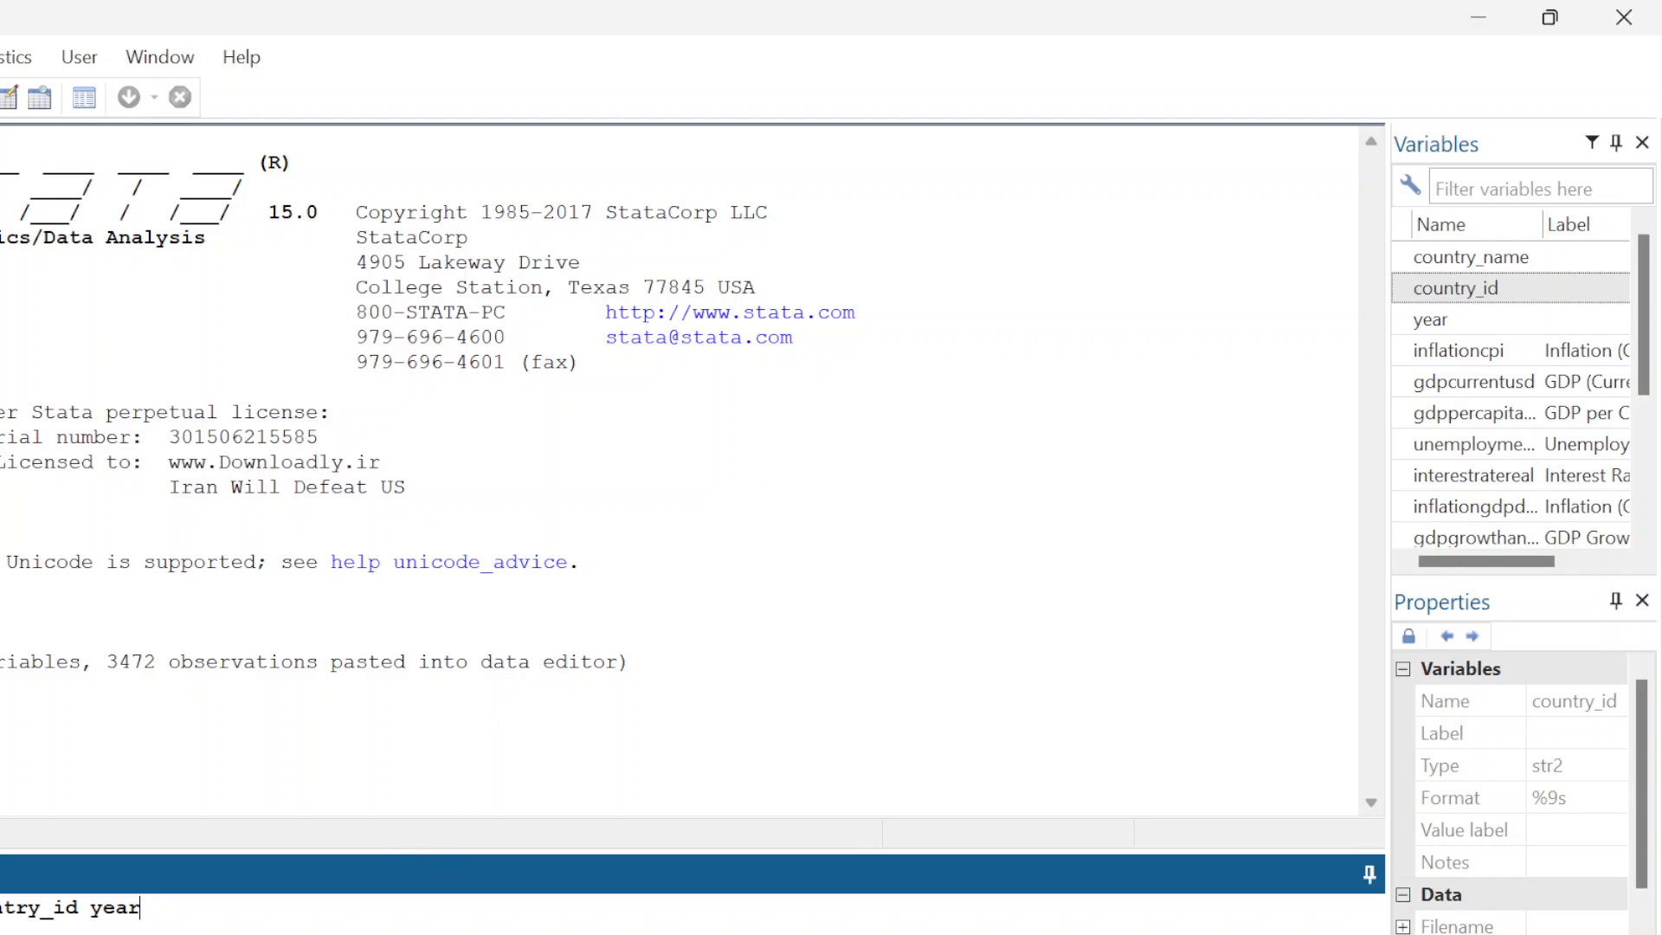
# Try to declare the panel by running xtset country_id year, and check the country_id variable in the Data Editor and main window
pyautogui.press('Return')
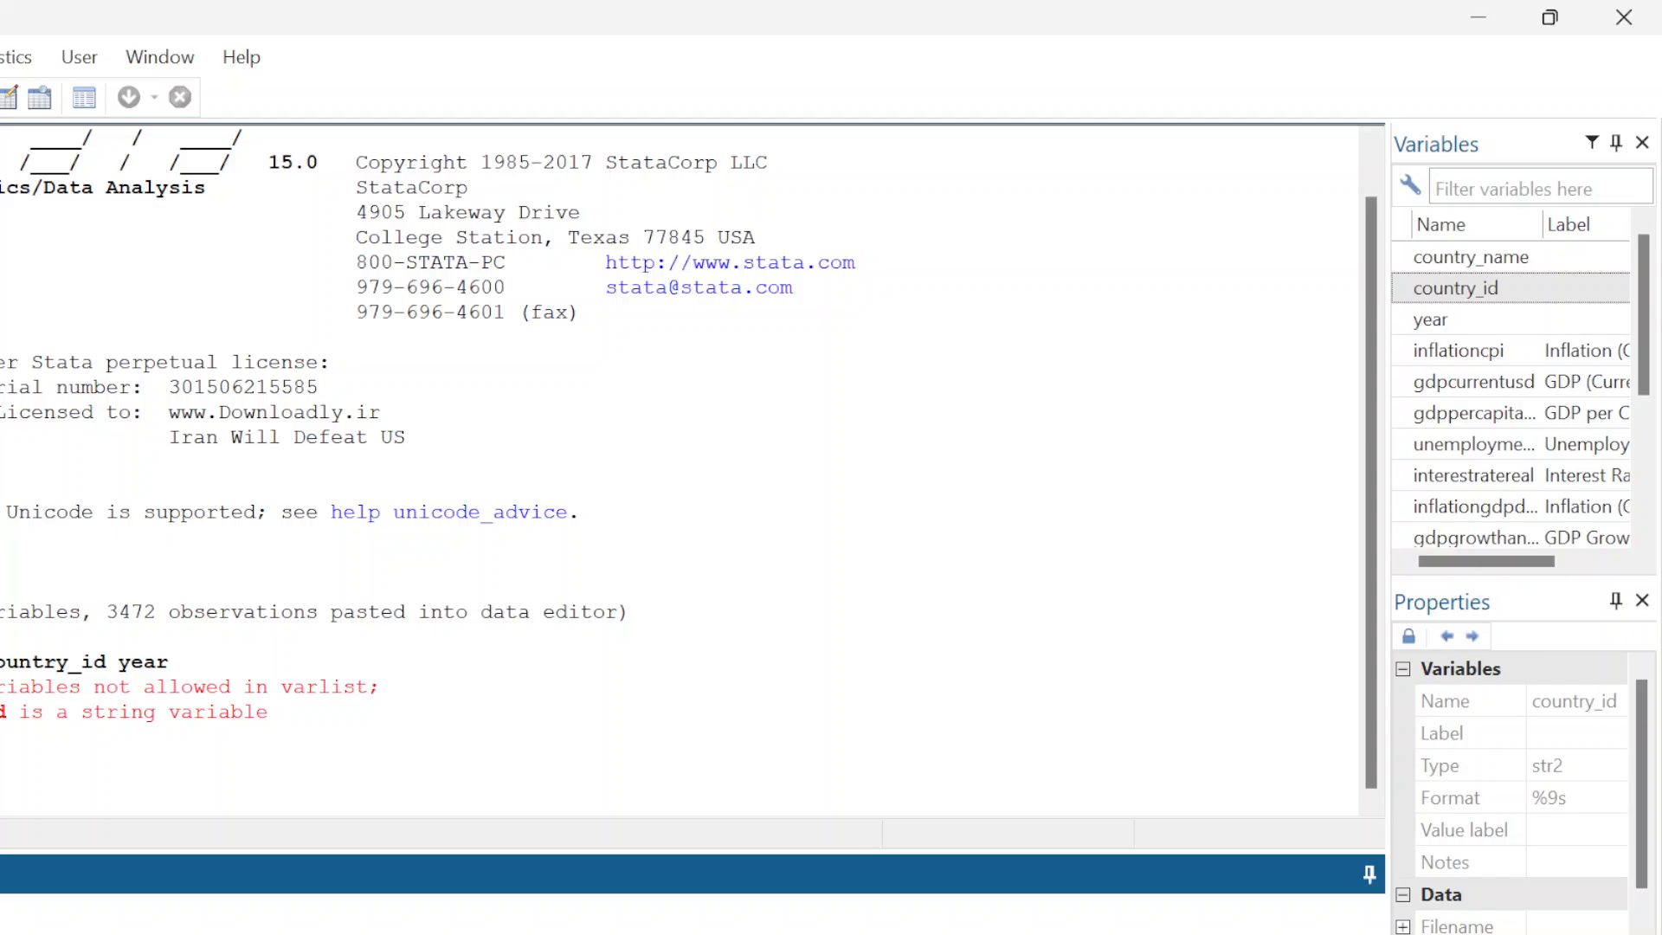
pyautogui.moveTo(870, 934)
pyautogui.click(861, 896)
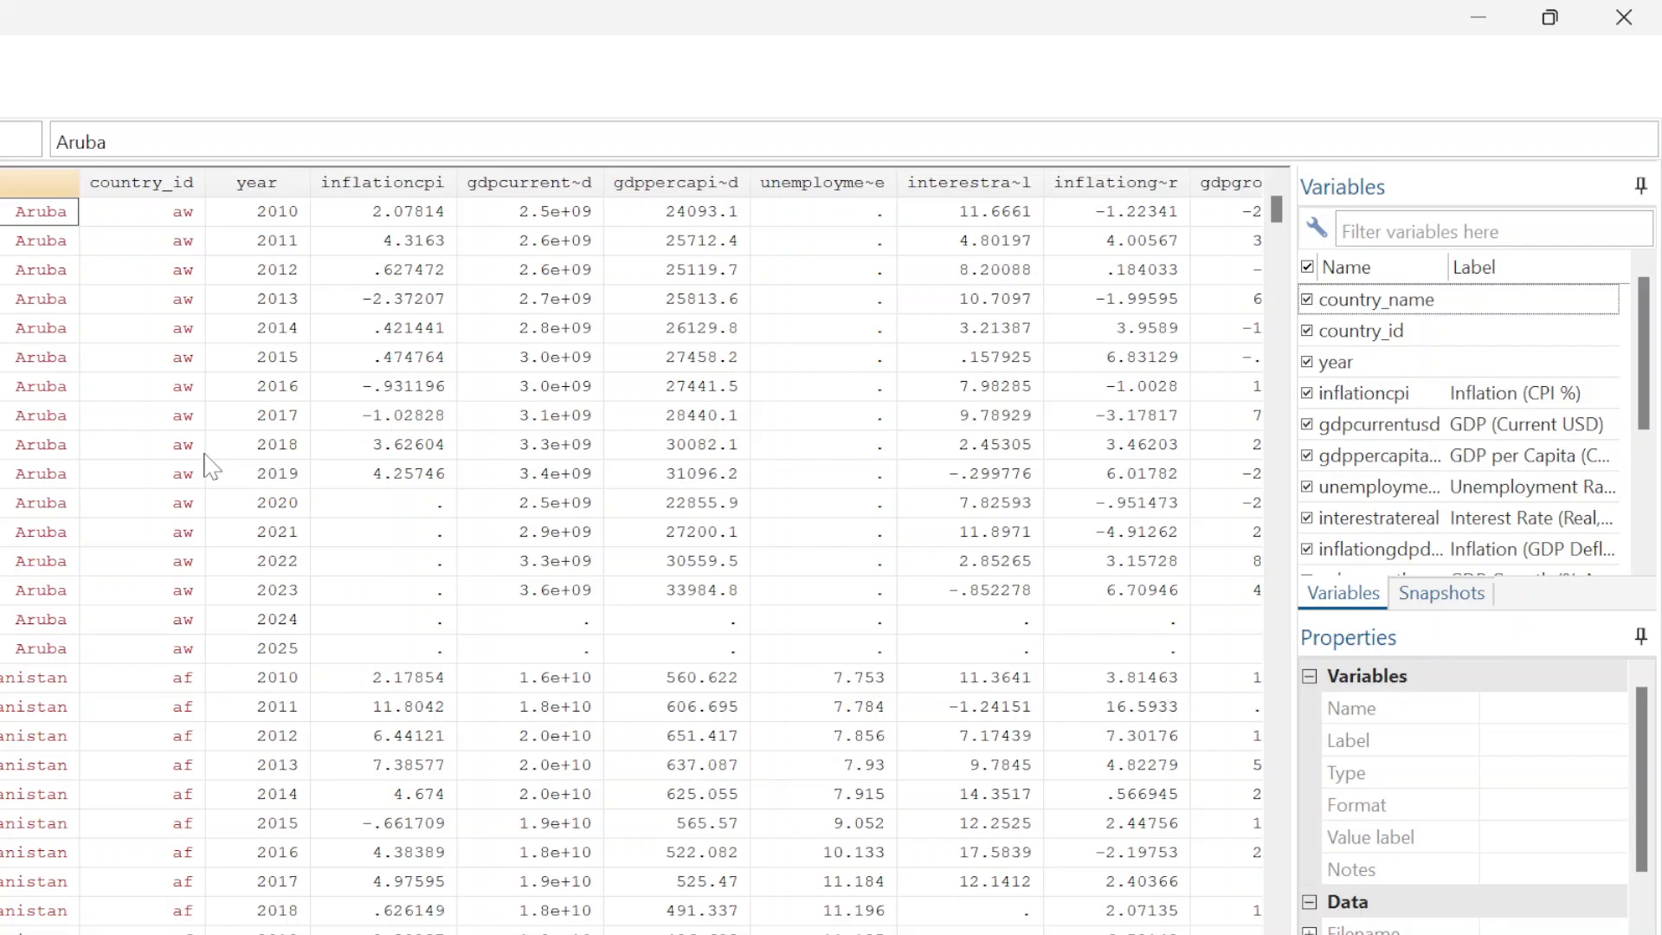
pyautogui.click(1503, 28)
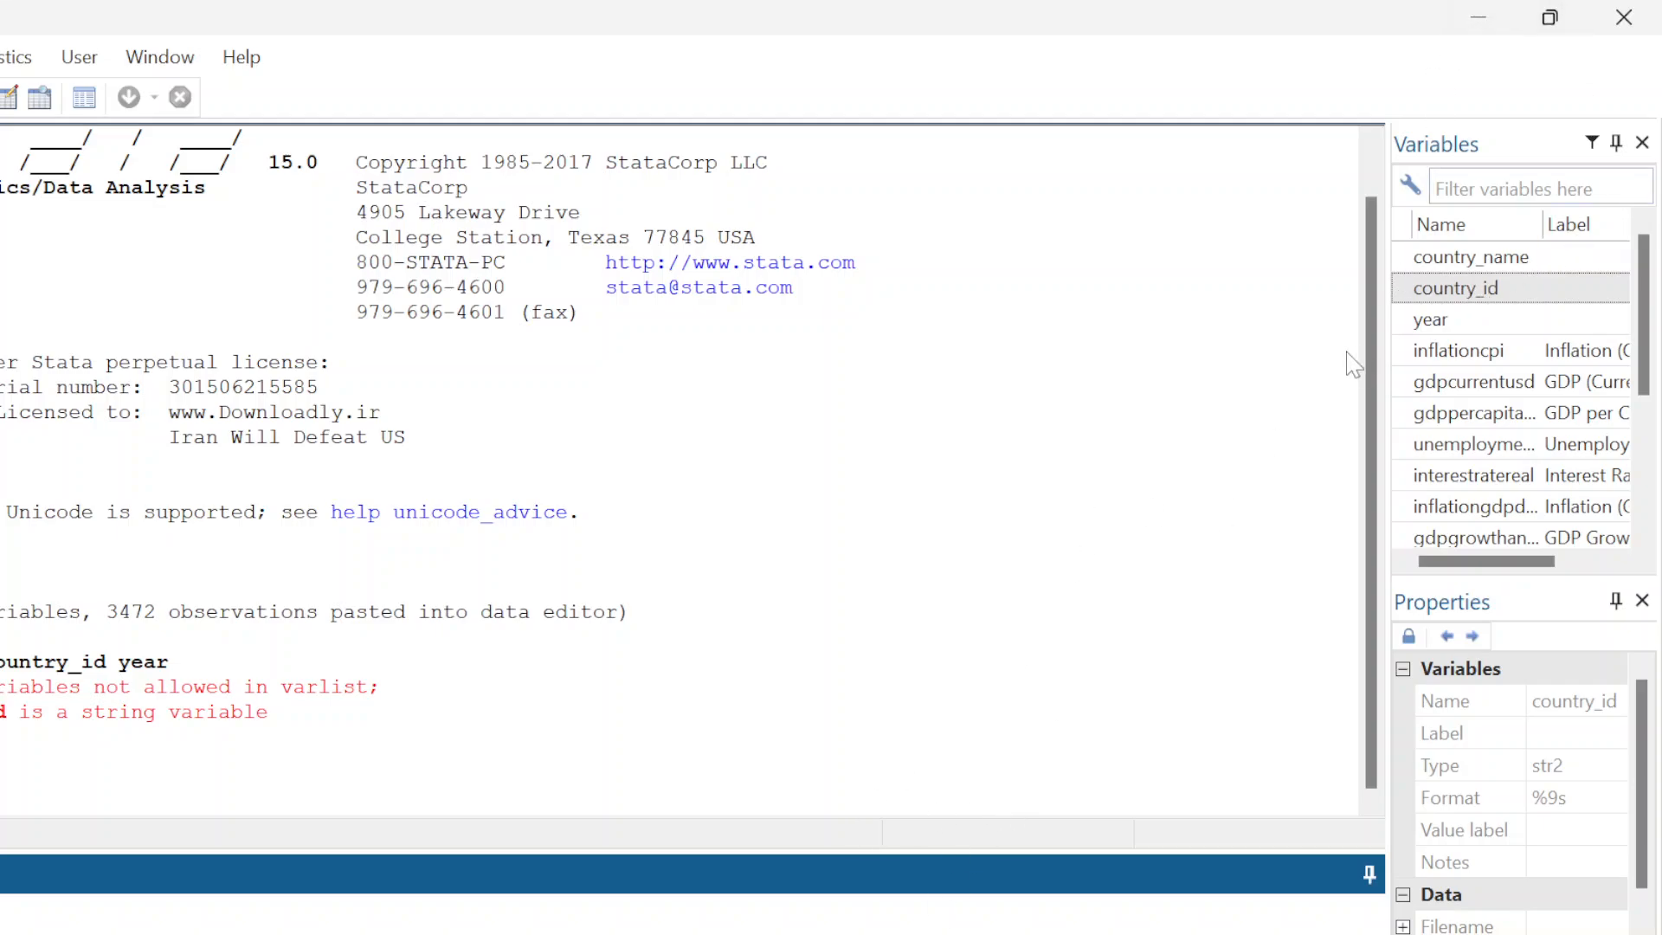
pyautogui.click(1487, 295)
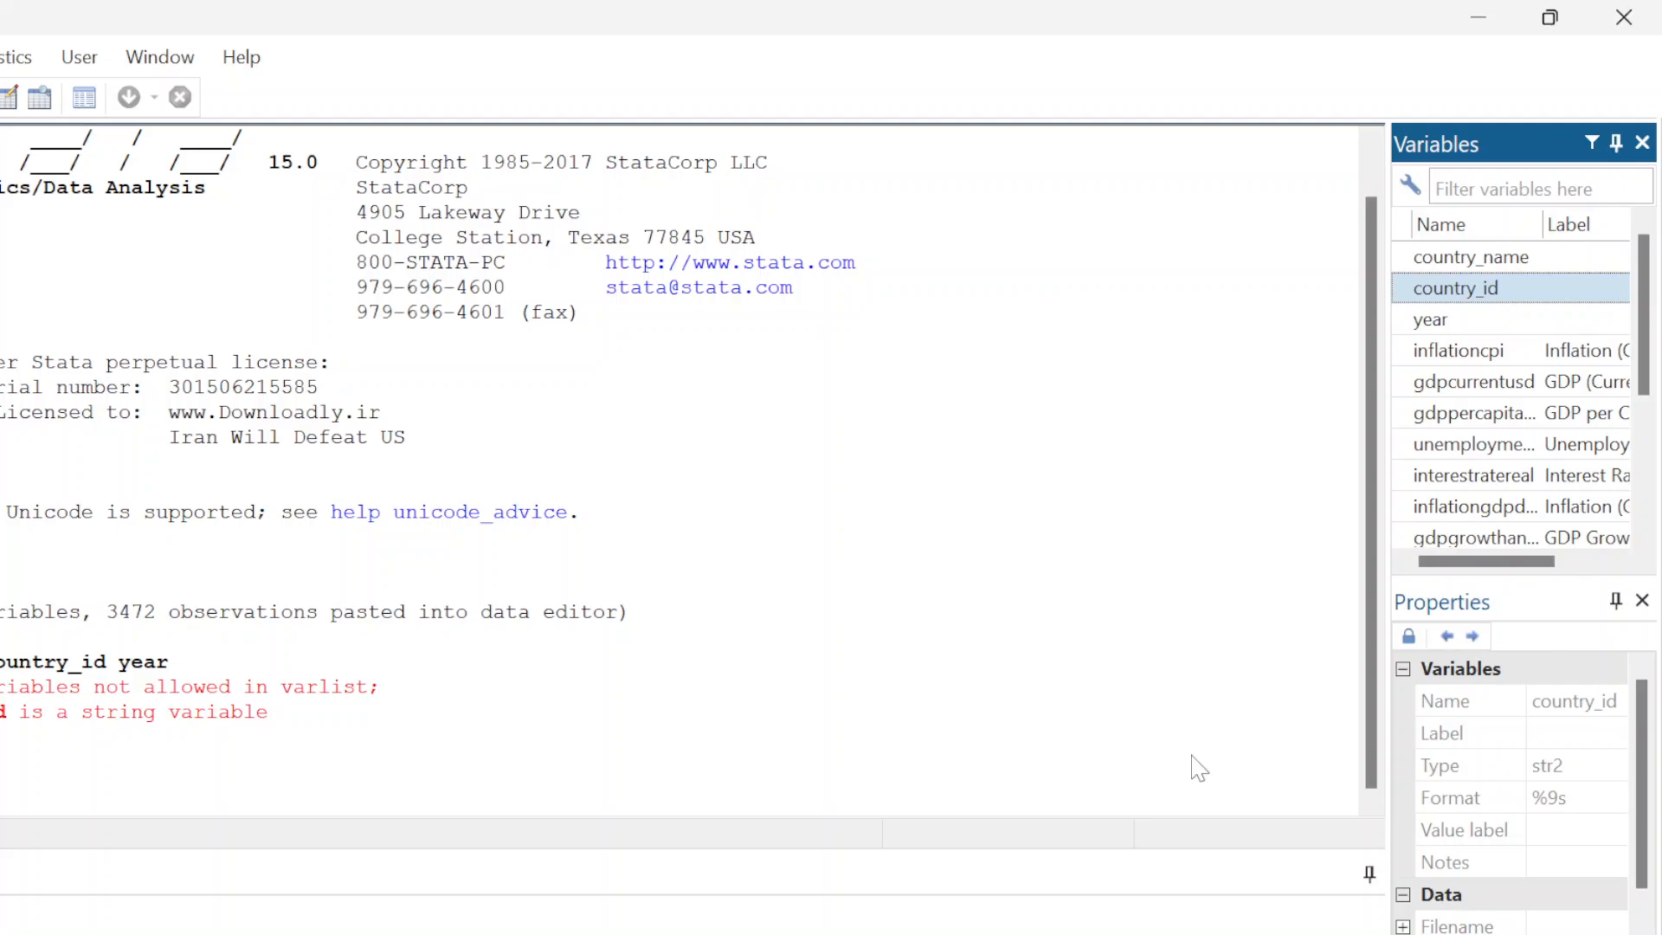
# Run the describe command on country_id to examine its storage type
pyautogui.click(347, 920)
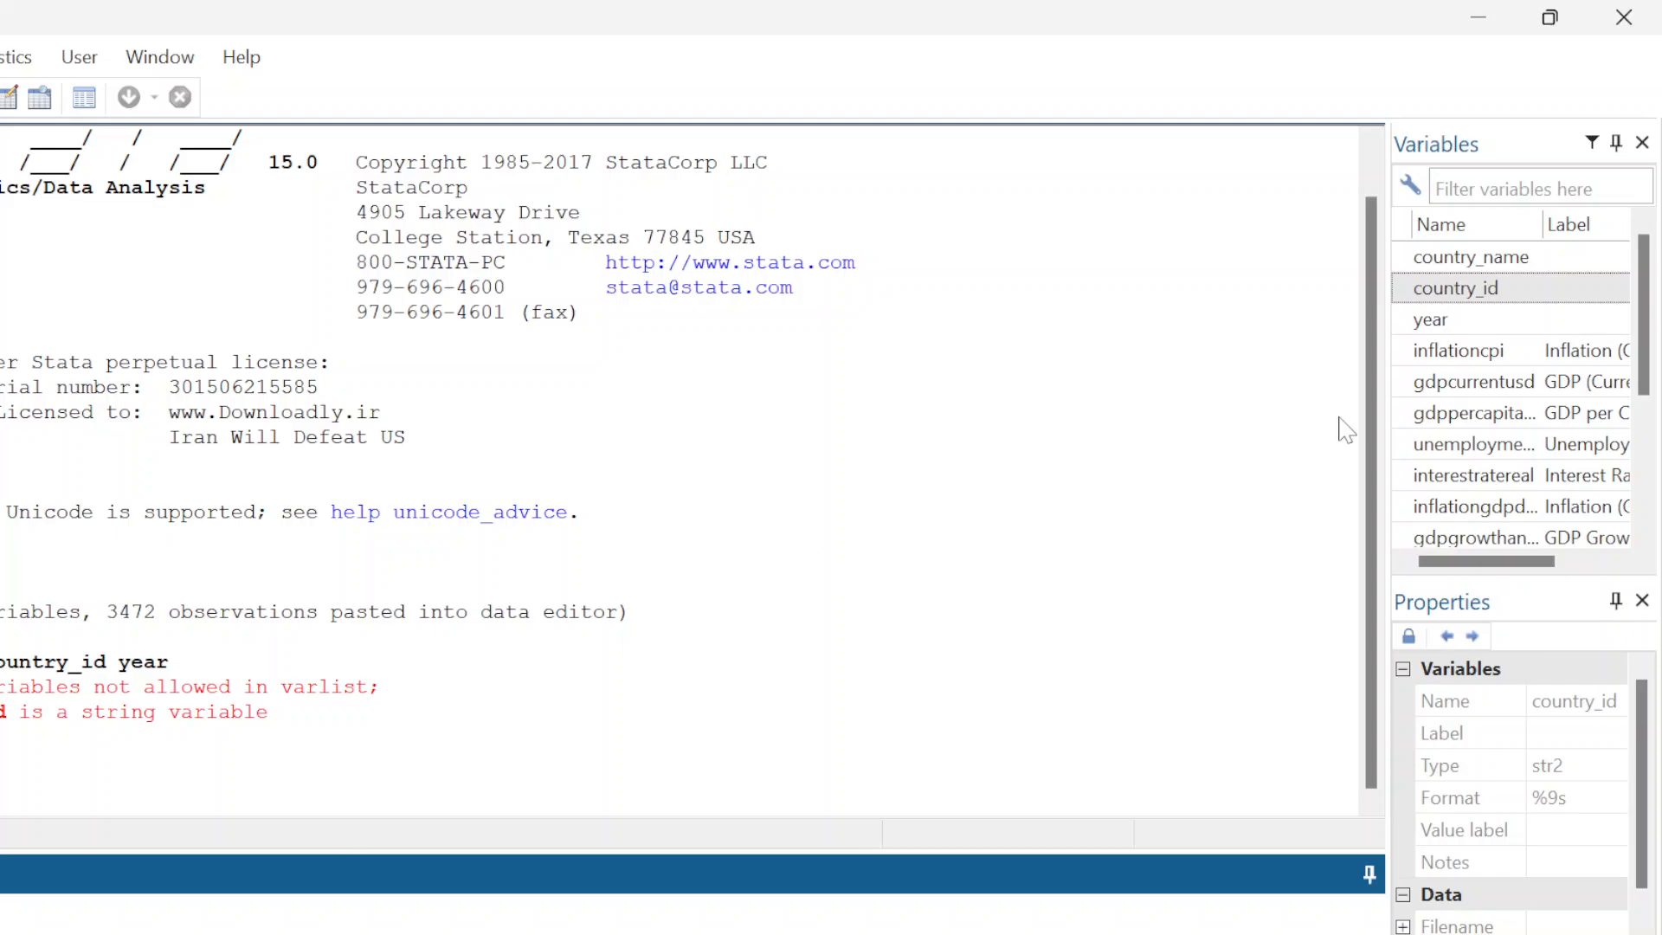
pyautogui.doubleClick(1506, 298)
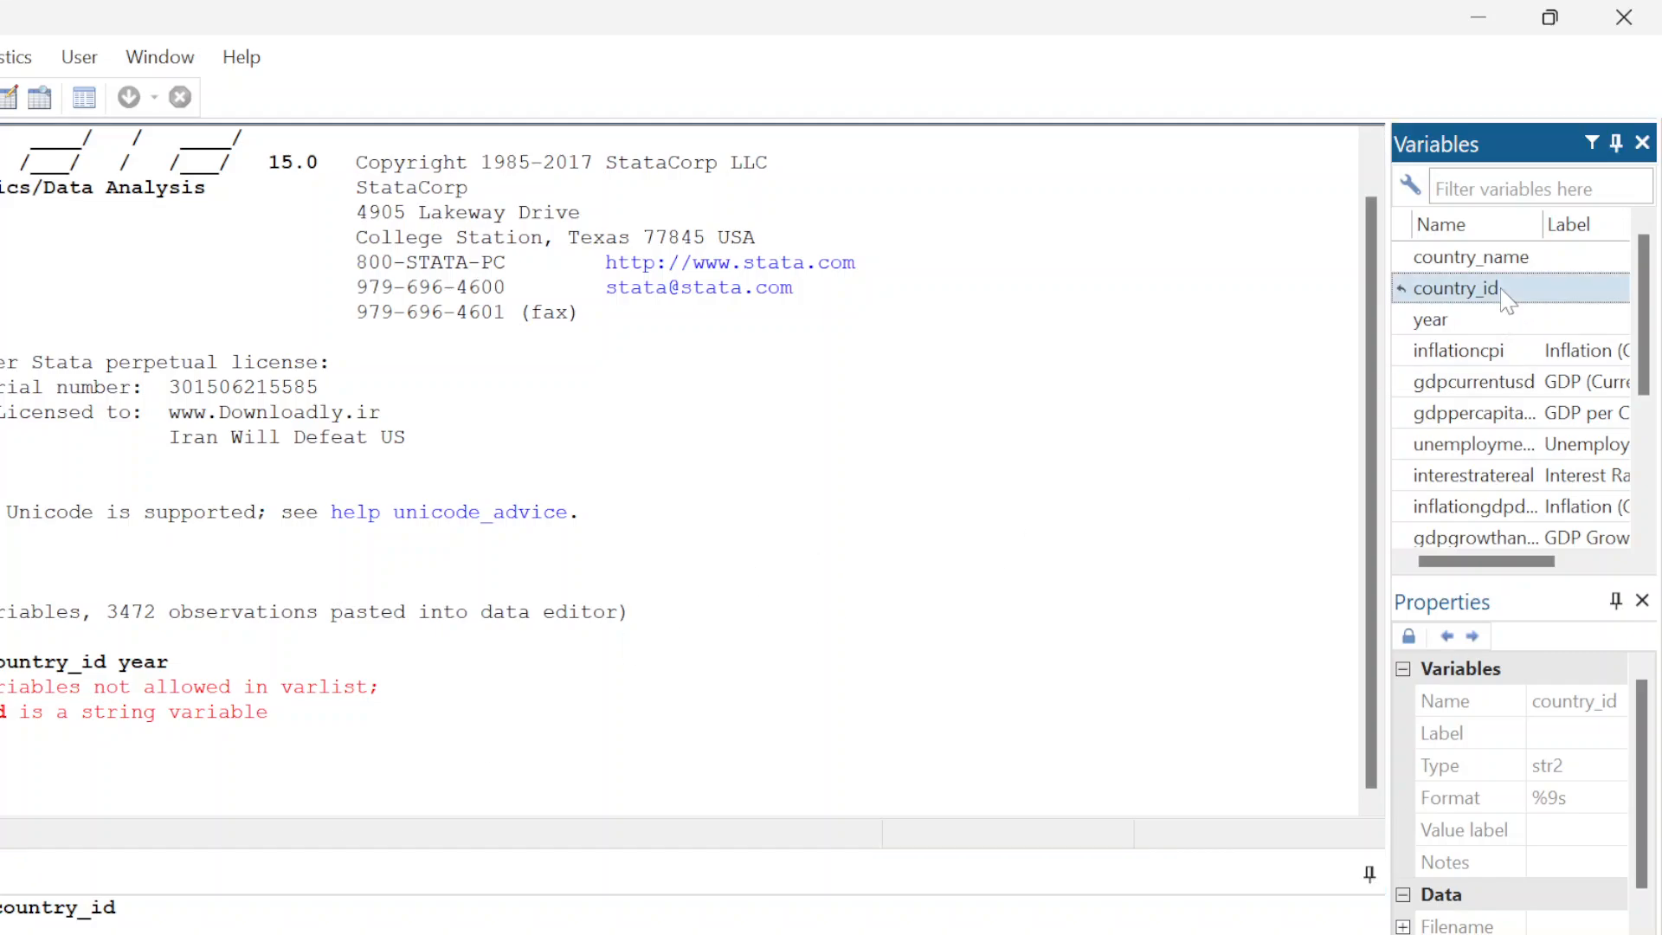
pyautogui.press('Return')
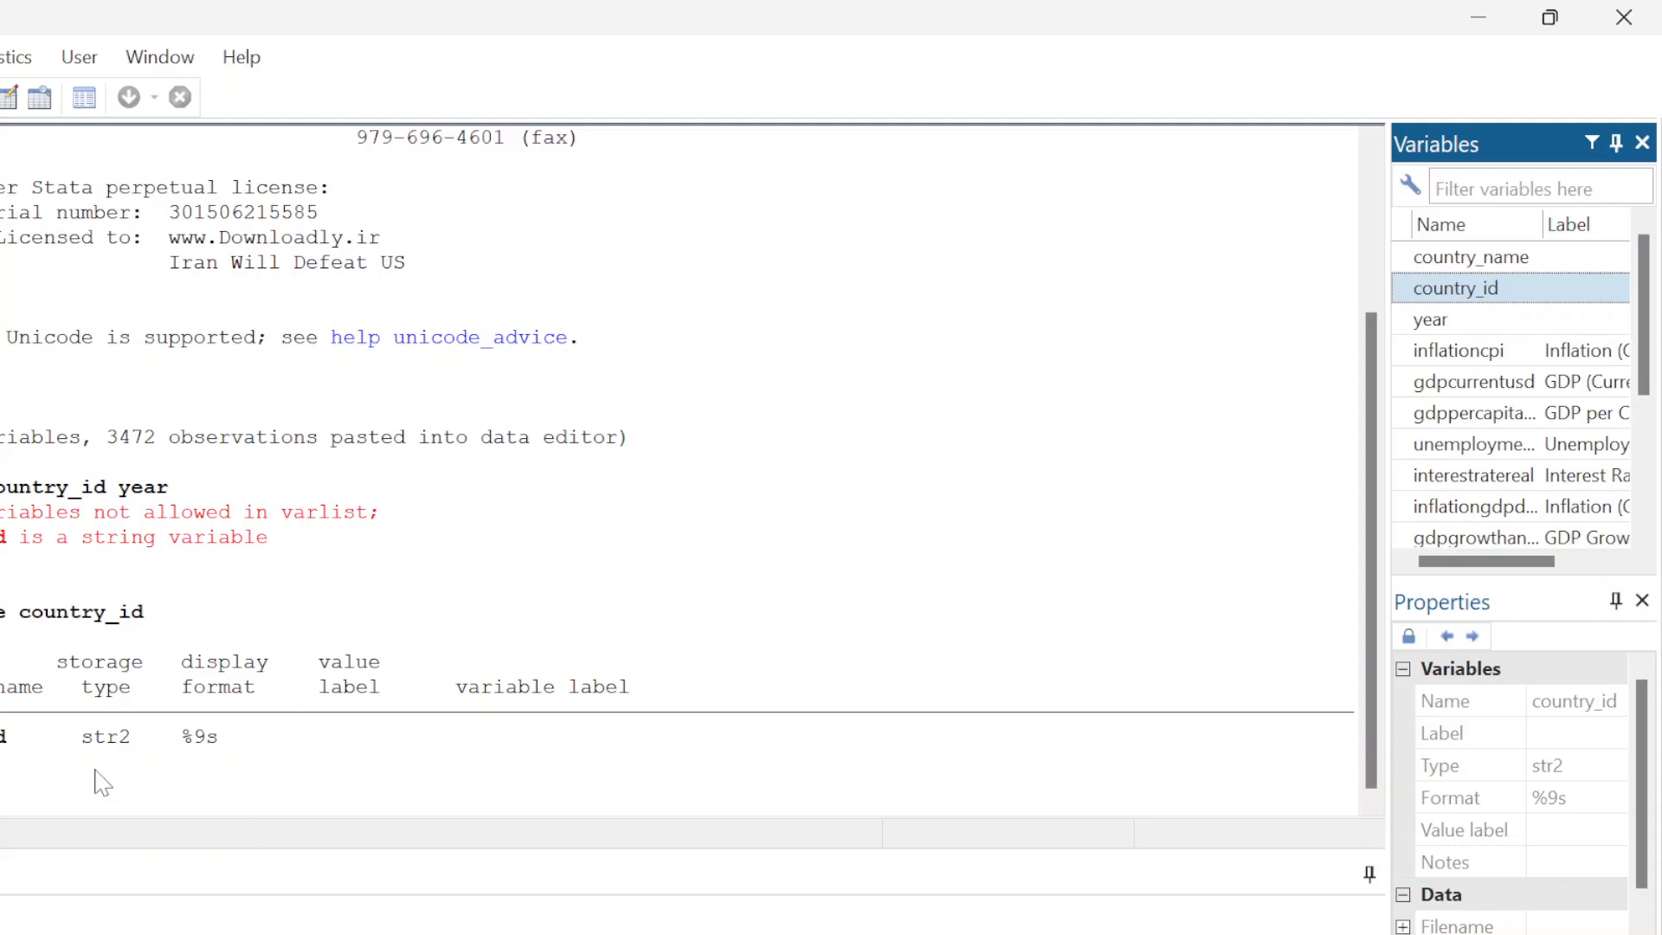
# Encode country_id into a new numeric variable by running encode country_id, gen(country_num)
pyautogui.click(346, 920)
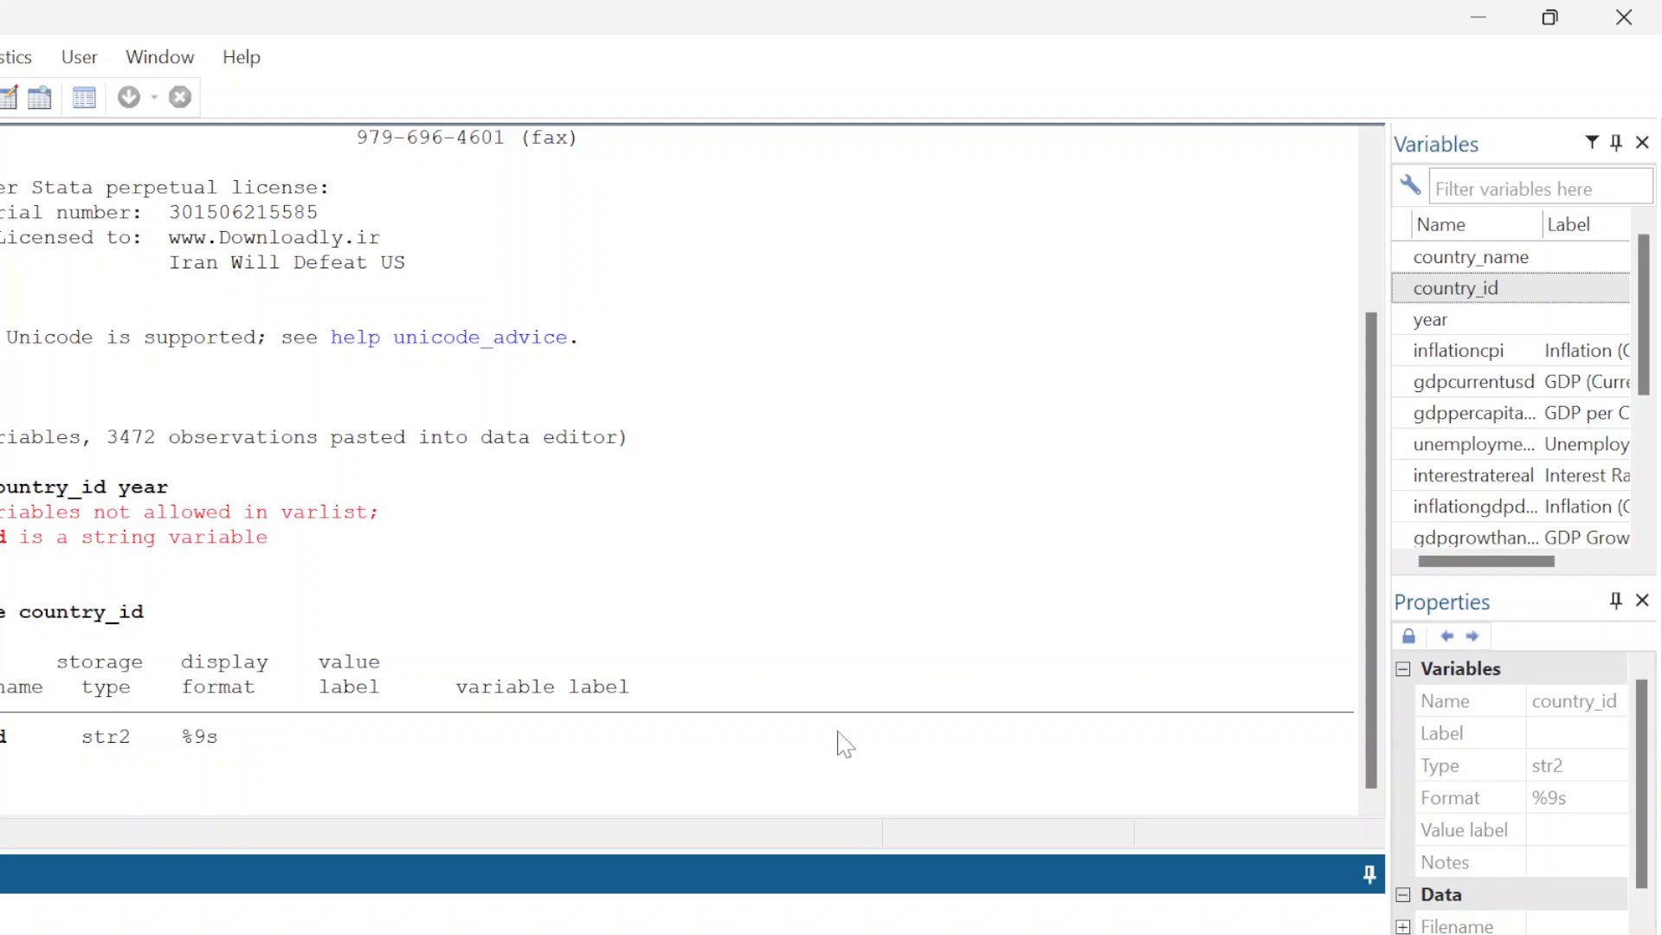
pyautogui.doubleClick(1498, 296)
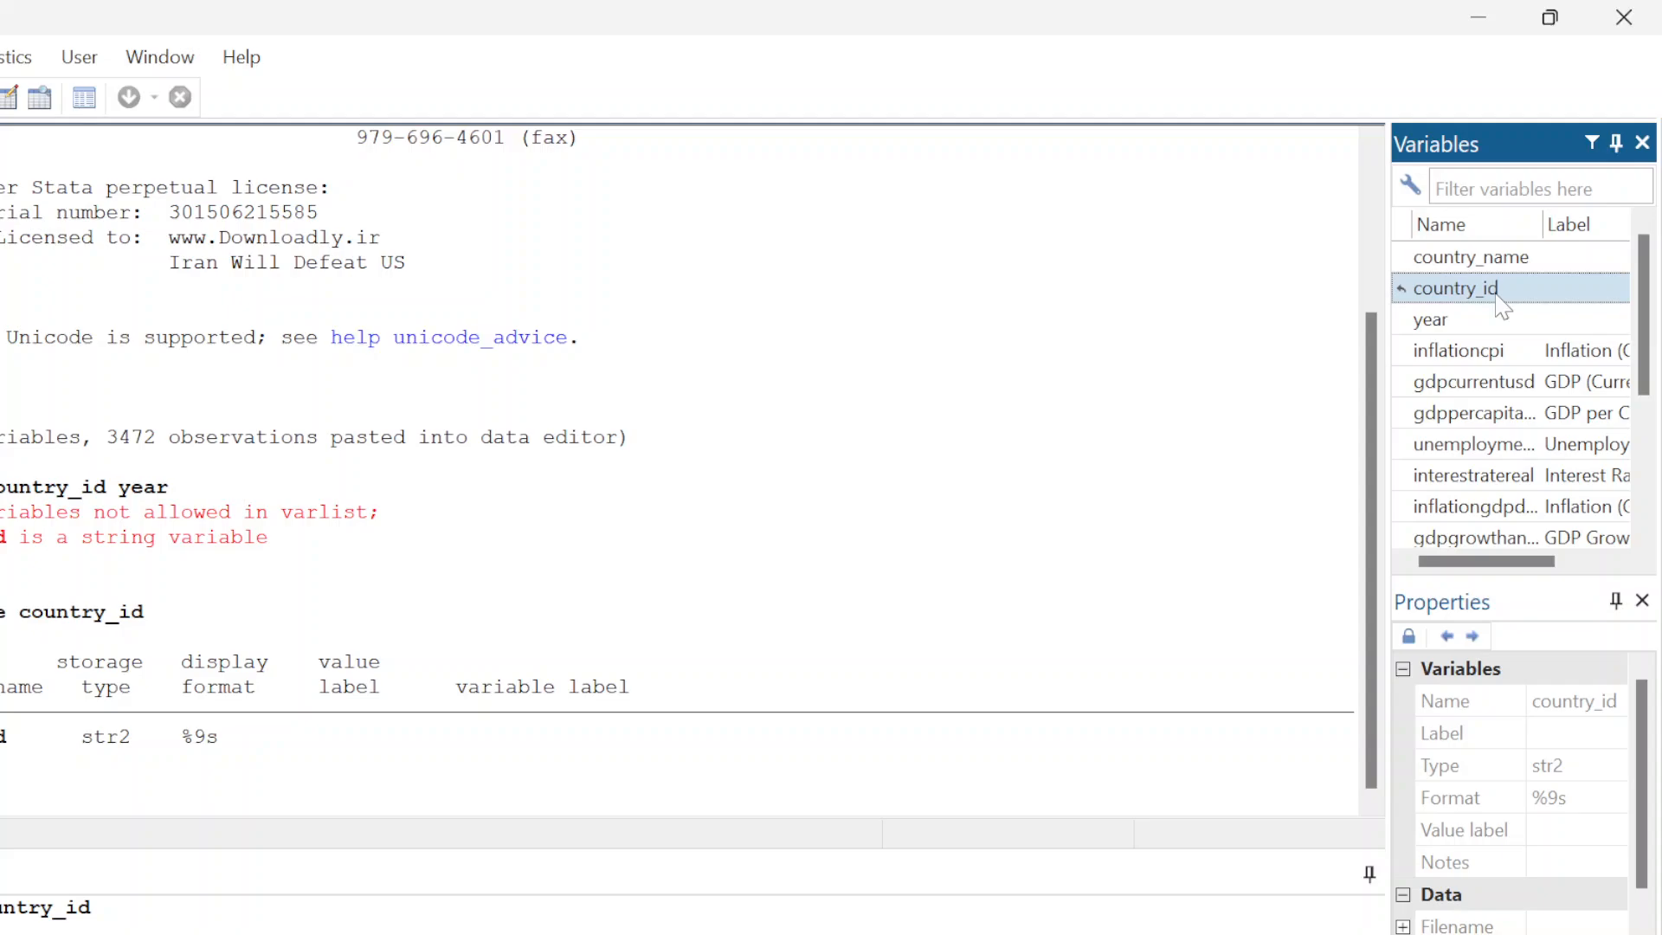
pyautogui.click(129, 906)
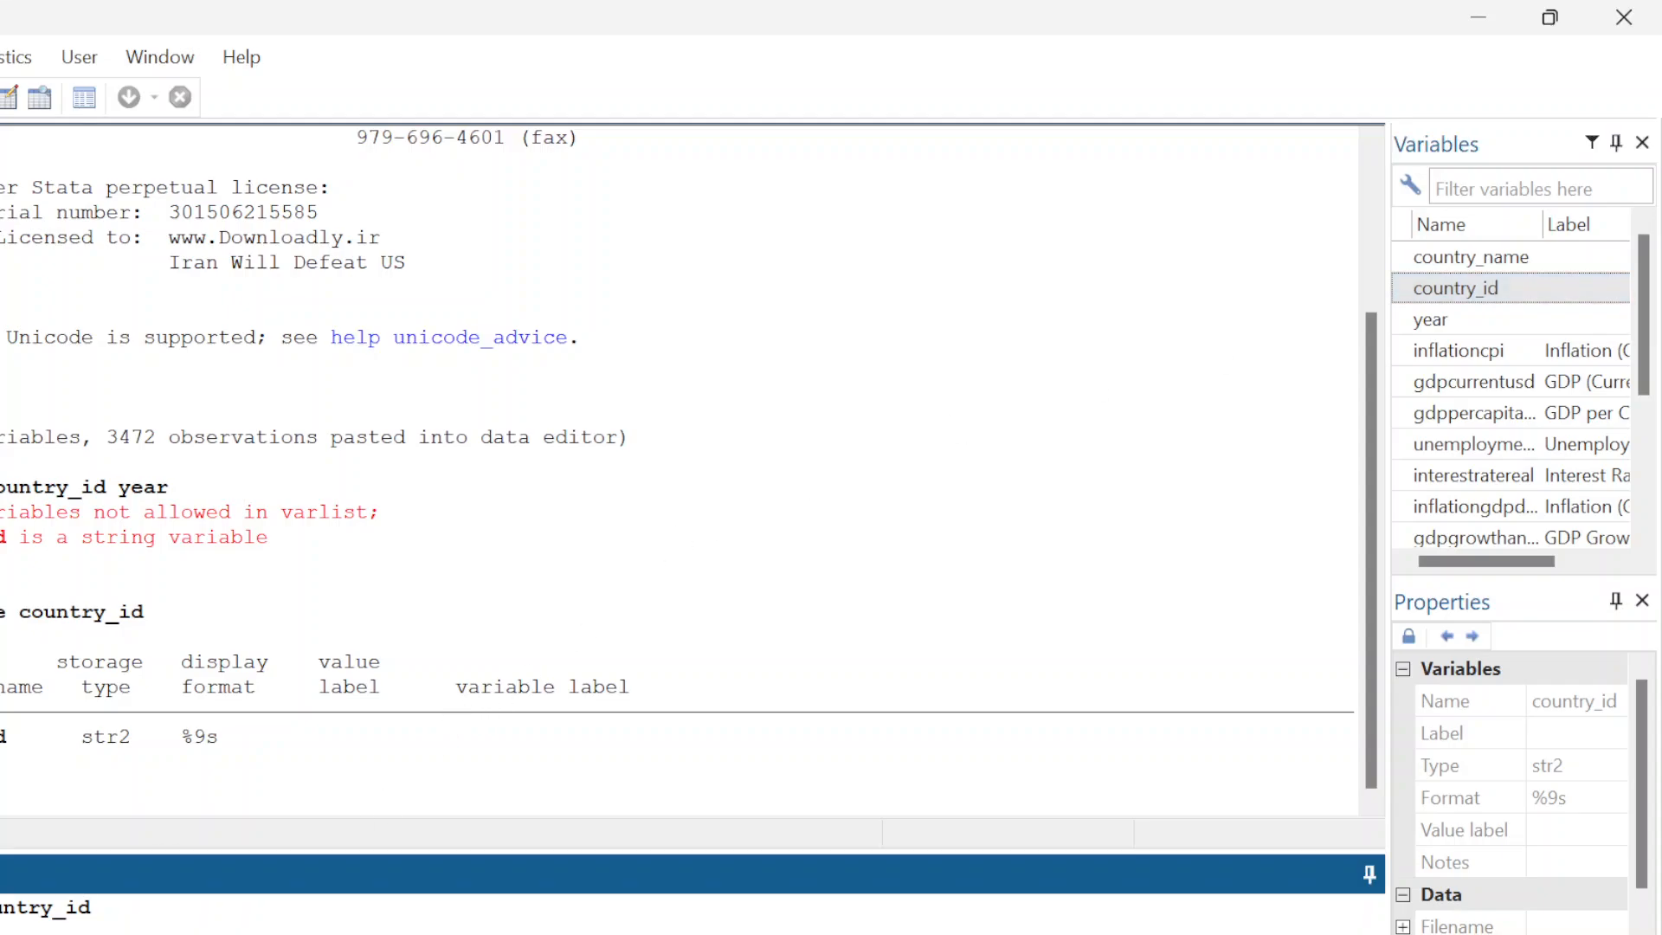
pyautogui.write(', gen(country_n')
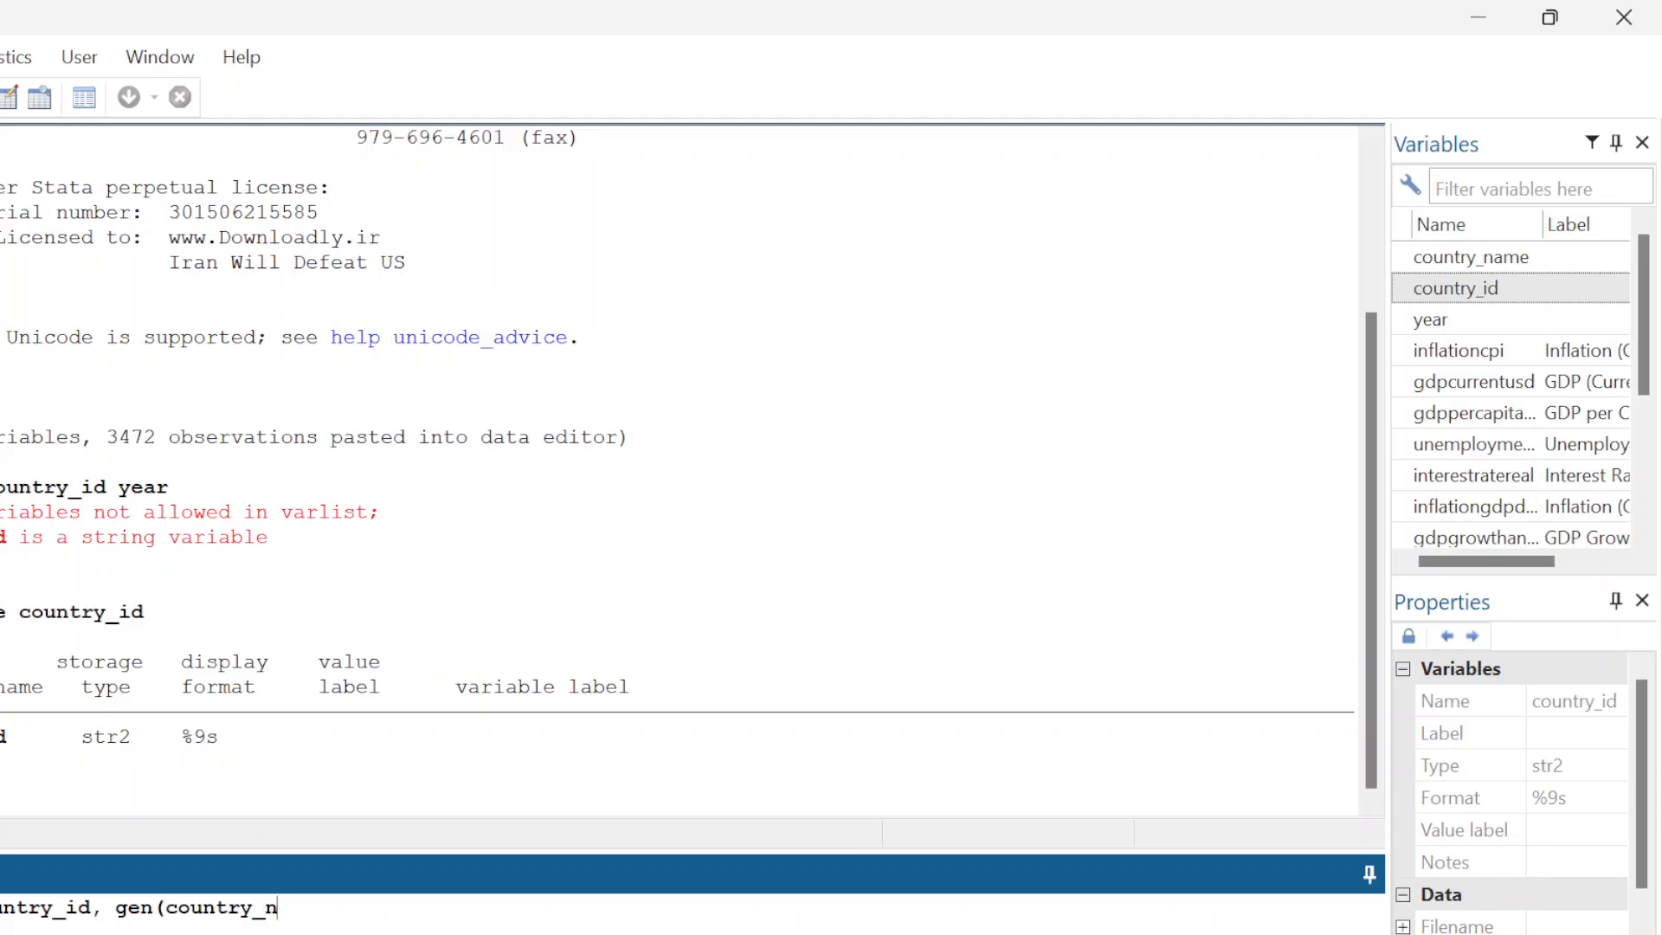
pyautogui.write('um)')
pyautogui.press('Return')
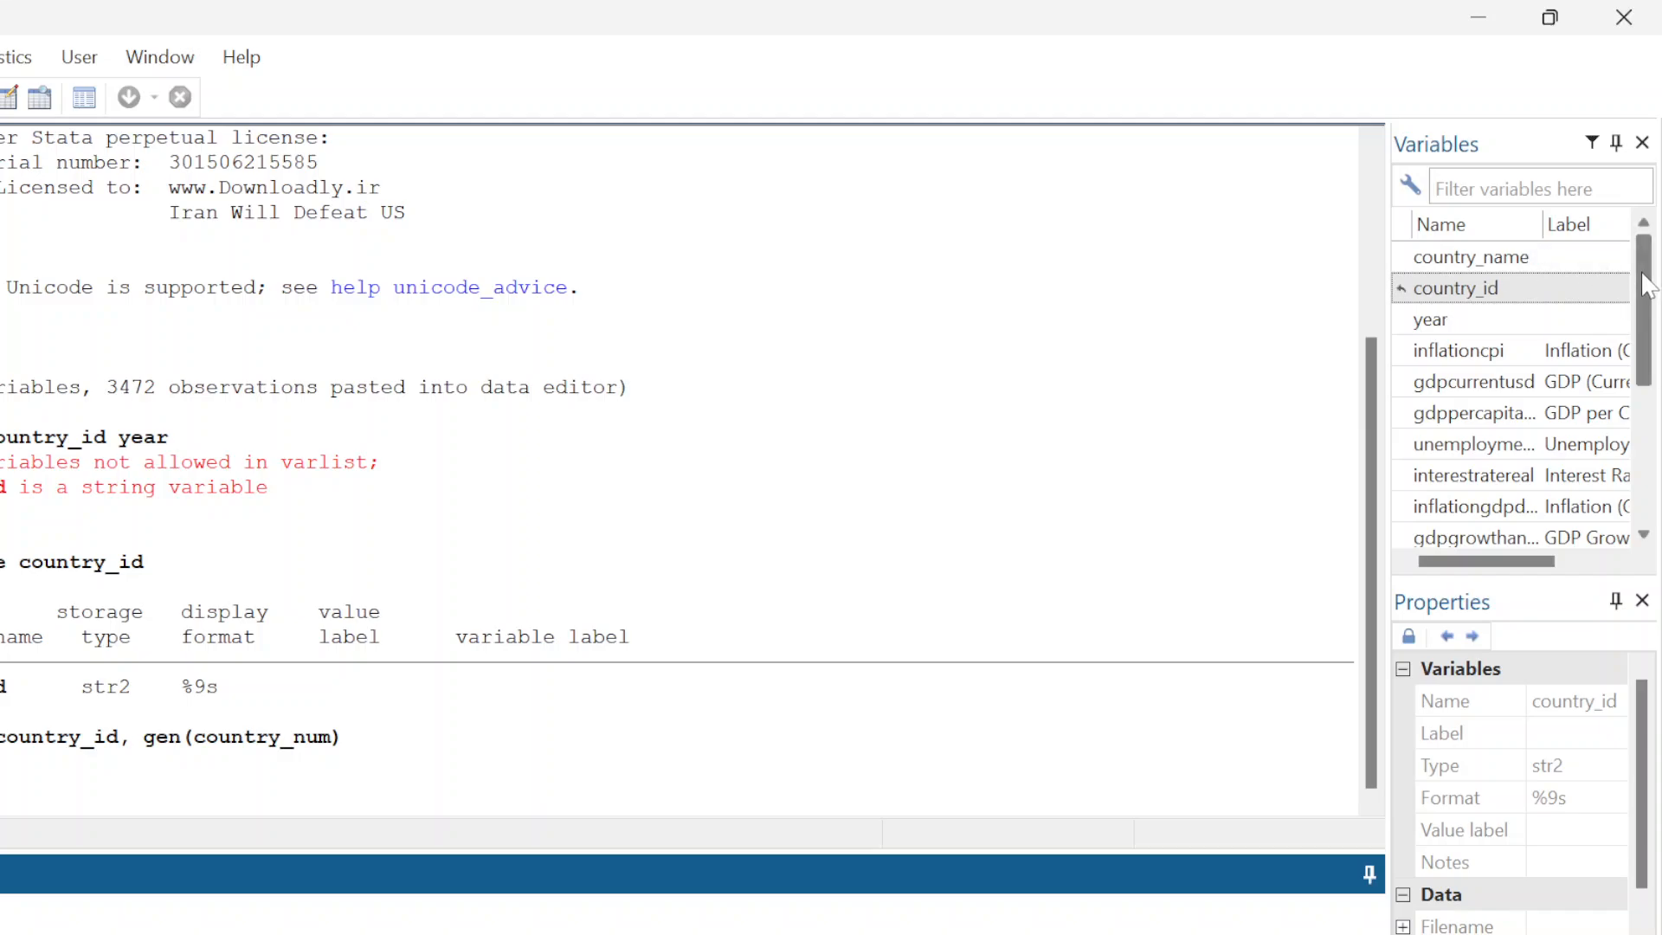
# Inspect the country_num variable's properties and compare its column with country_id in the Data Editor, returning to the main window
pyautogui.scroll(-3, 1645, 284)
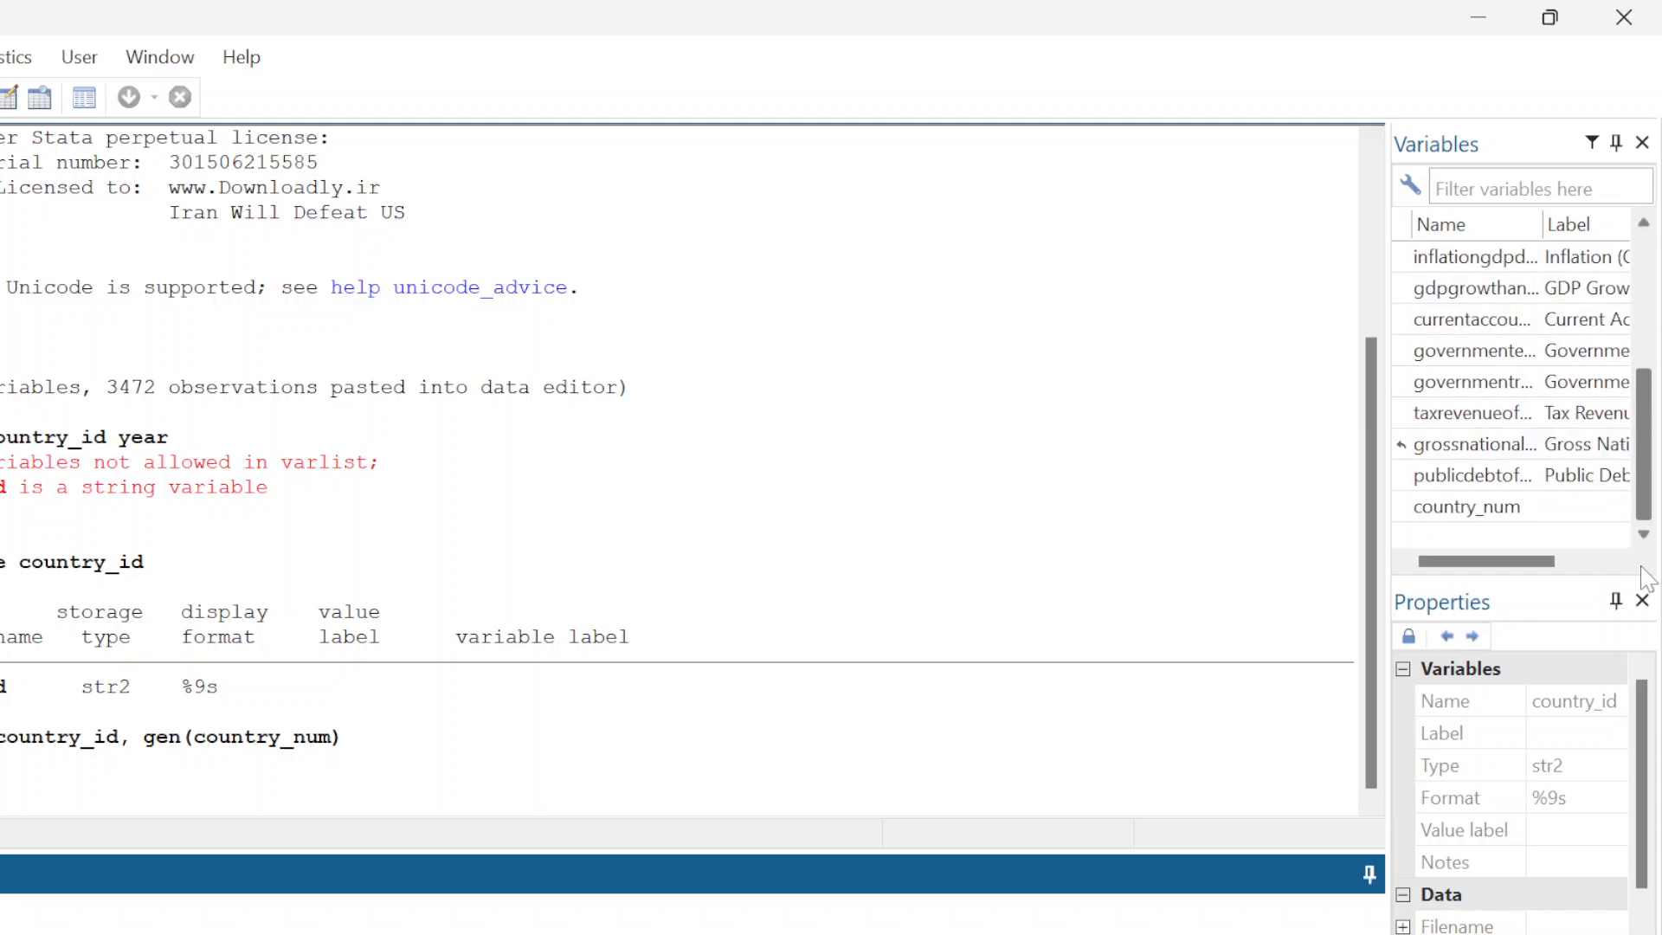
pyautogui.click(1466, 511)
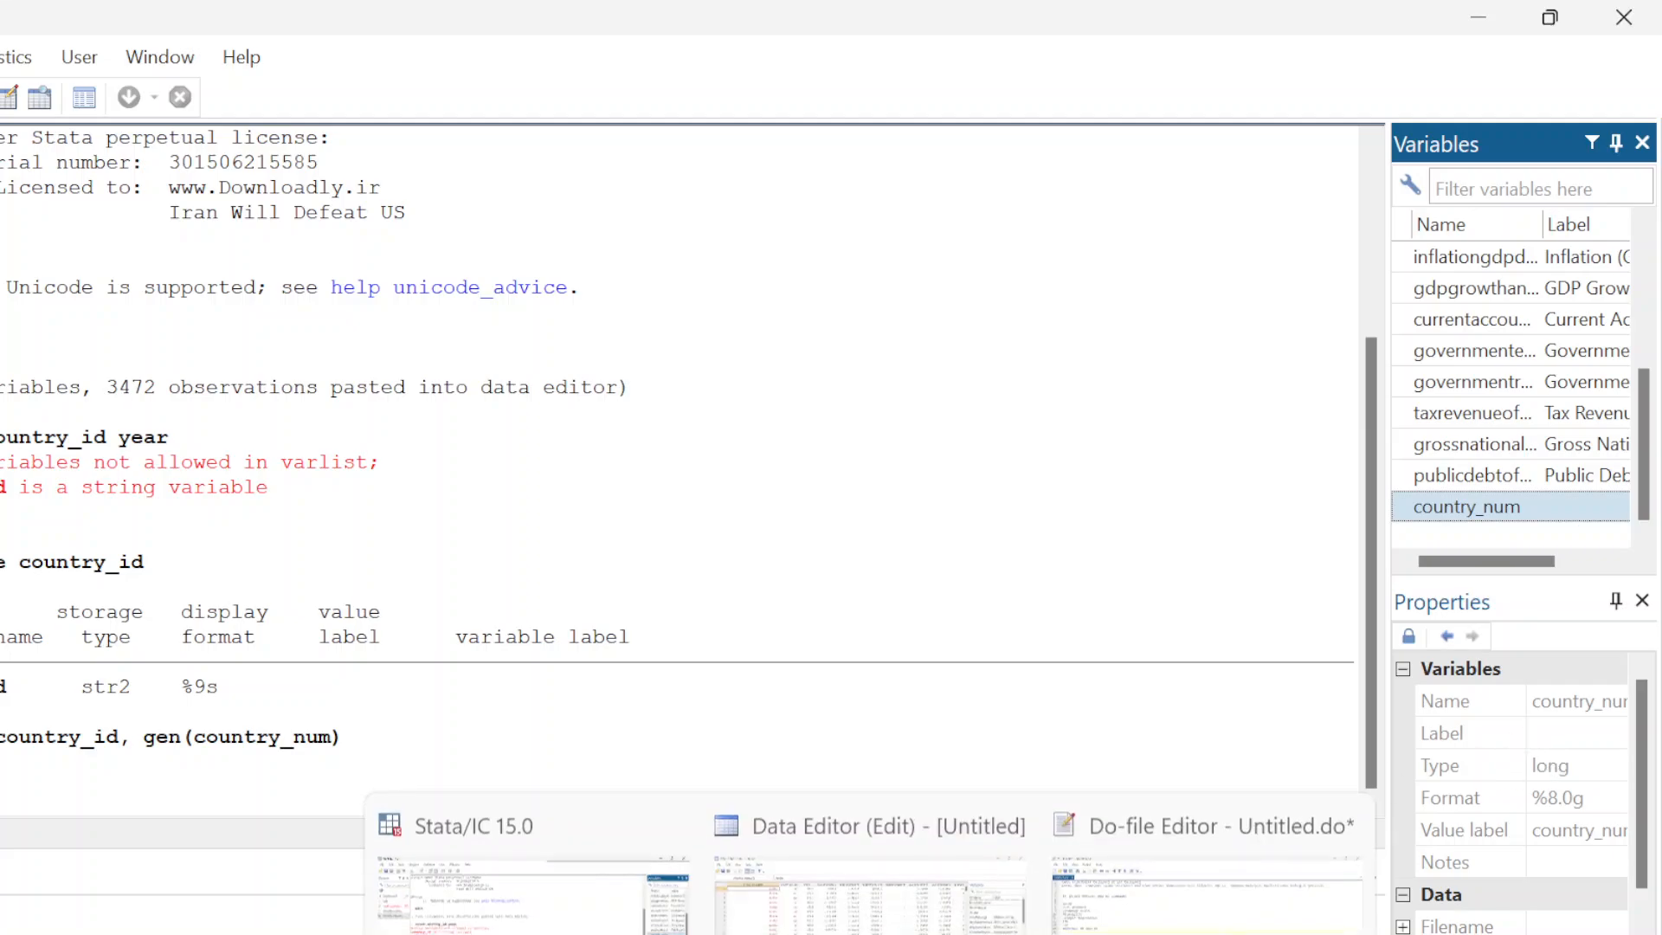
pyautogui.click(866, 892)
pyautogui.click(868, 891)
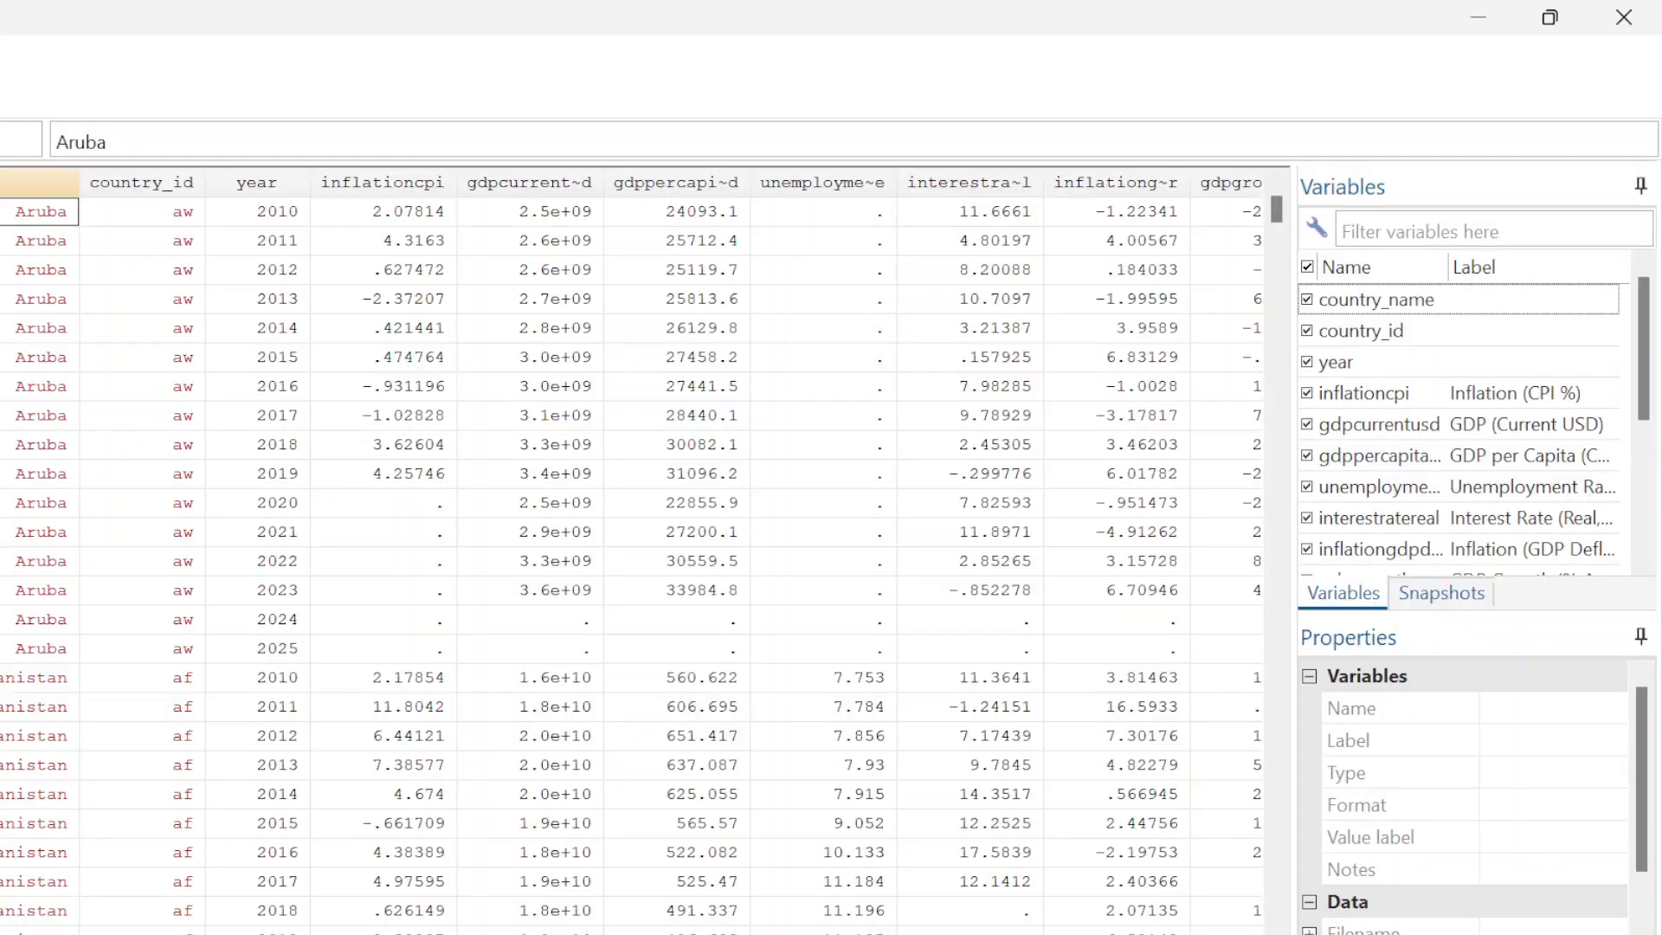
pyautogui.hscroll(15, 632, 554)
pyautogui.hscroll(-2, 632, 554)
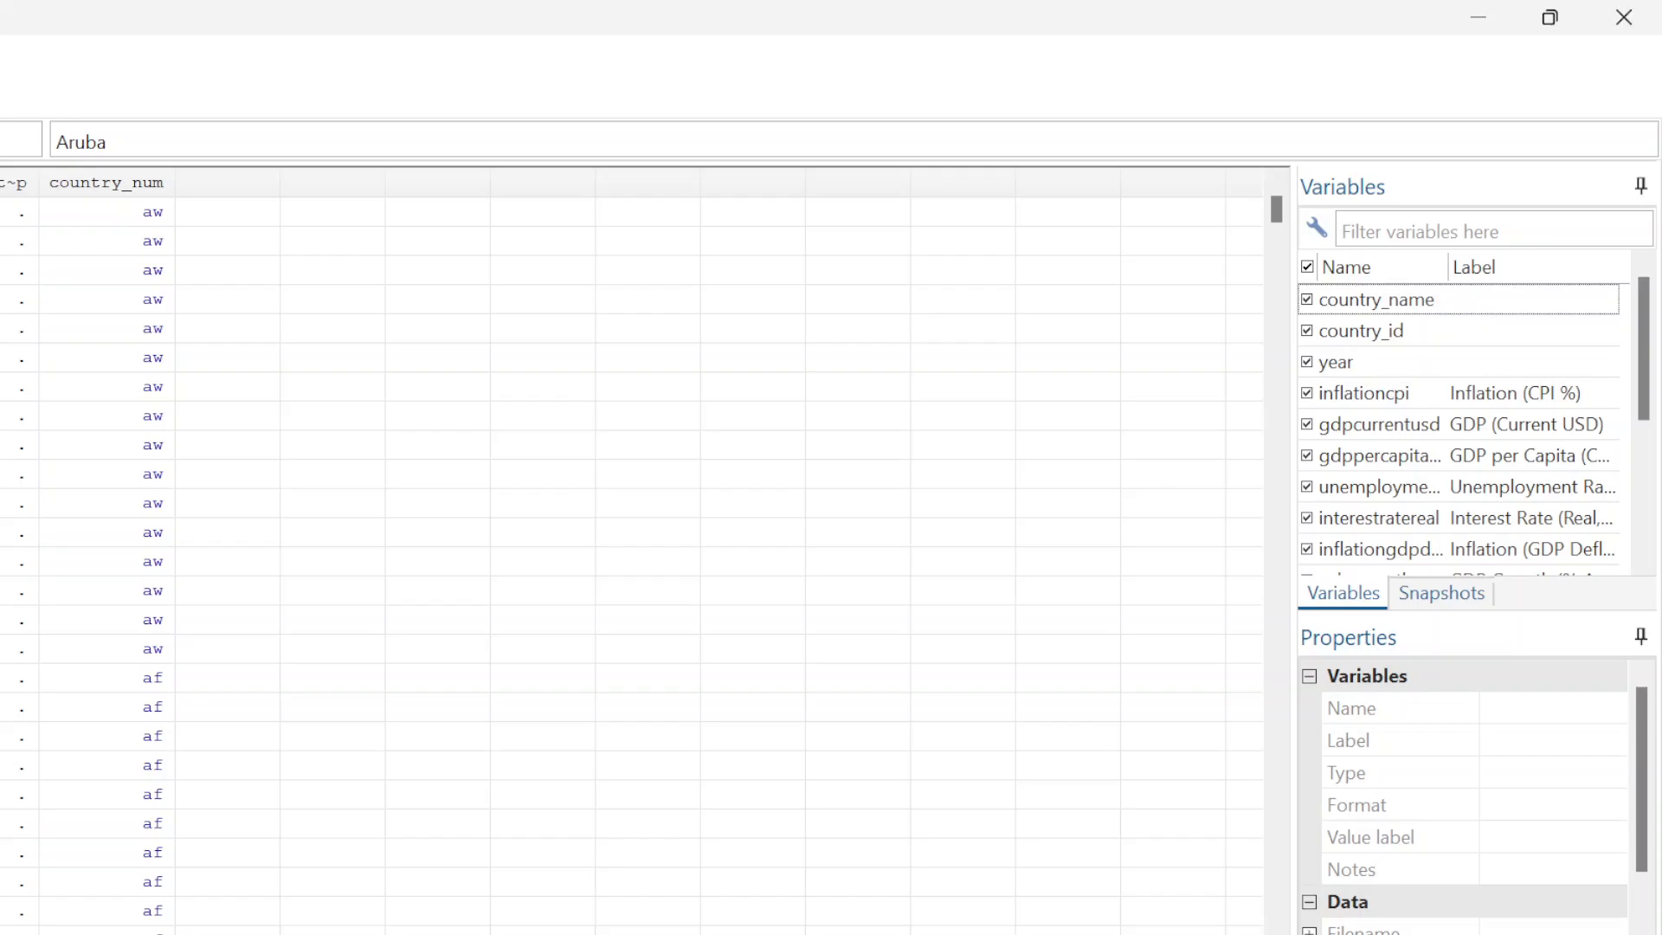
pyautogui.hscroll(-1, 632, 555)
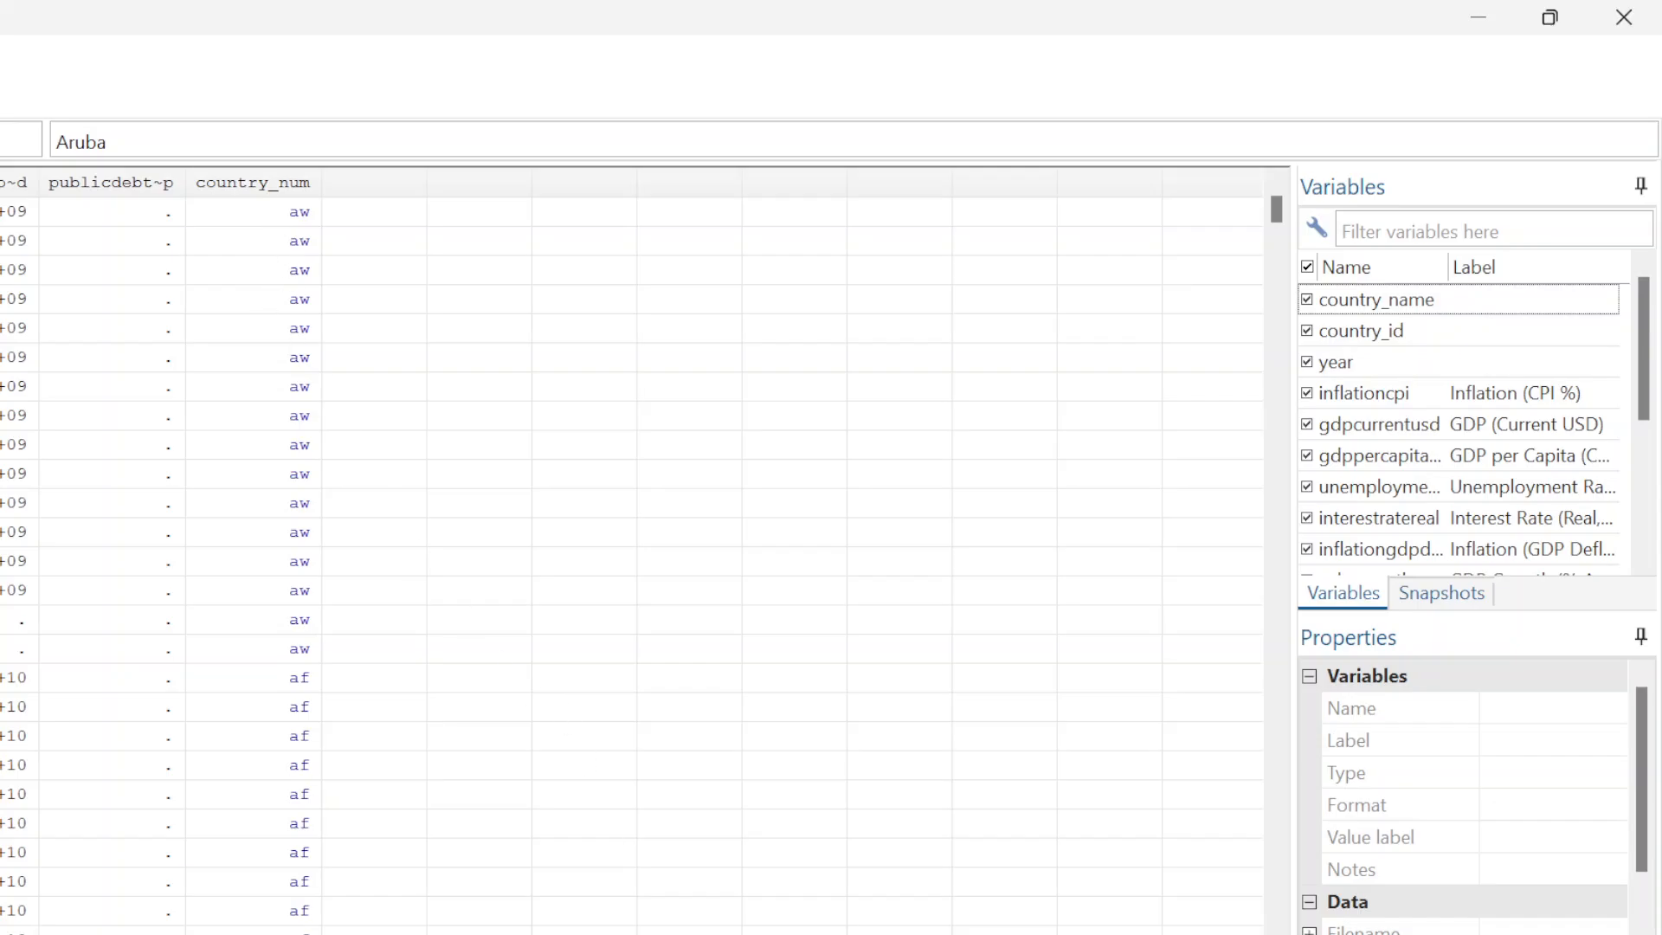
pyautogui.hscroll(-15, 632, 554)
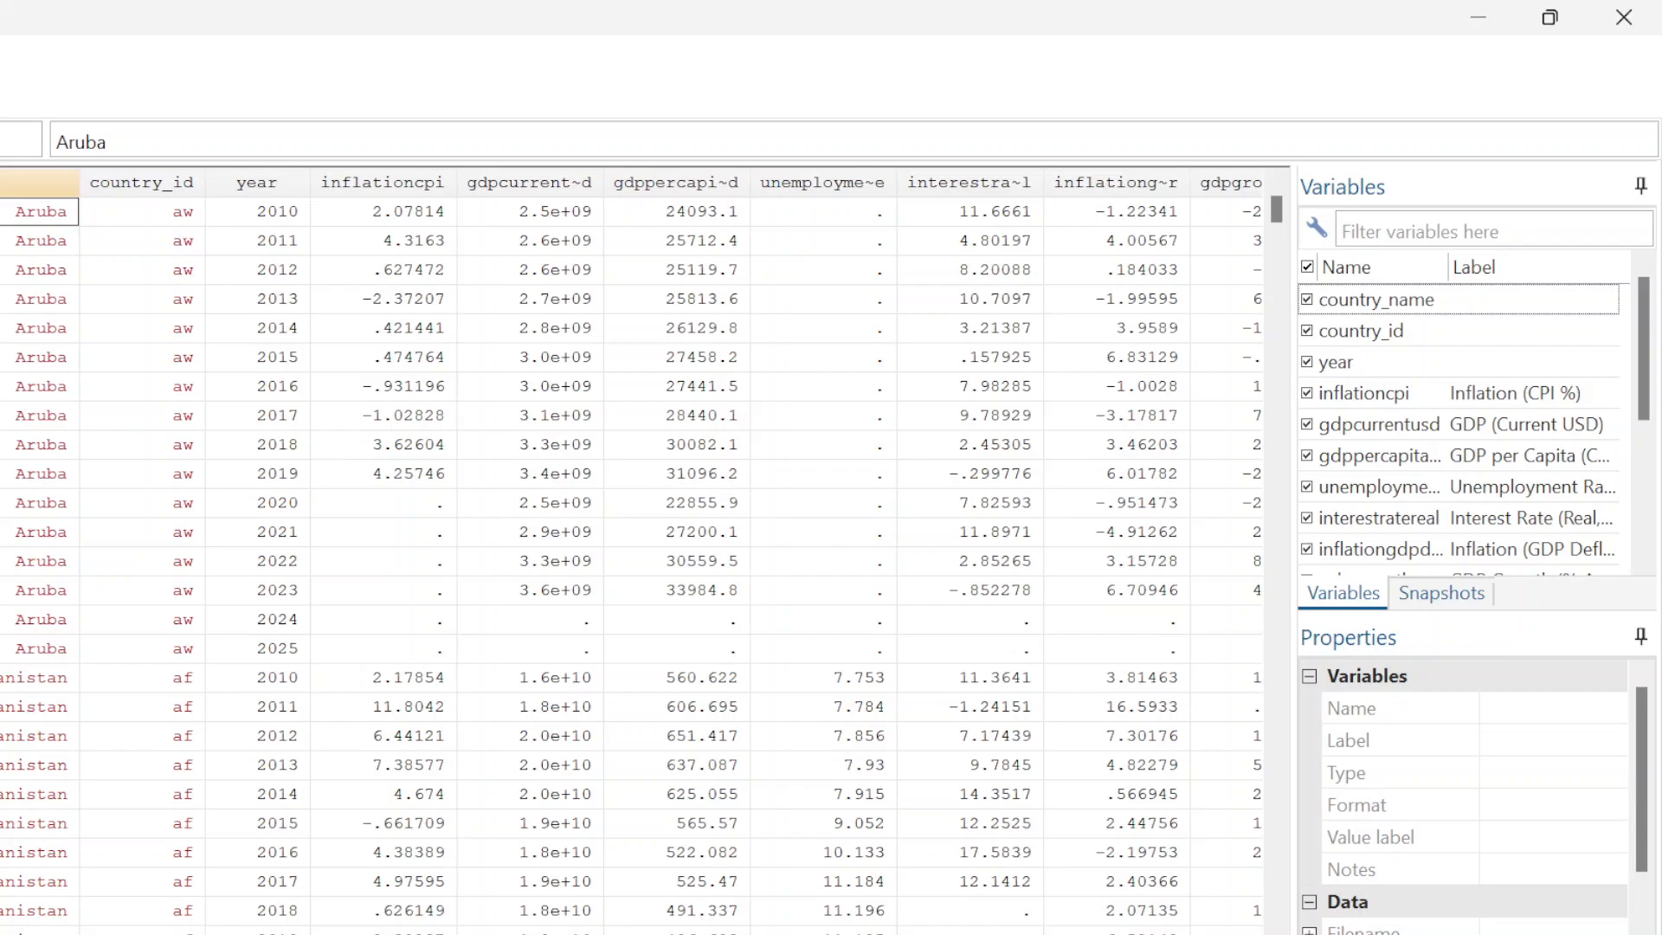
pyautogui.hscroll(15, 632, 554)
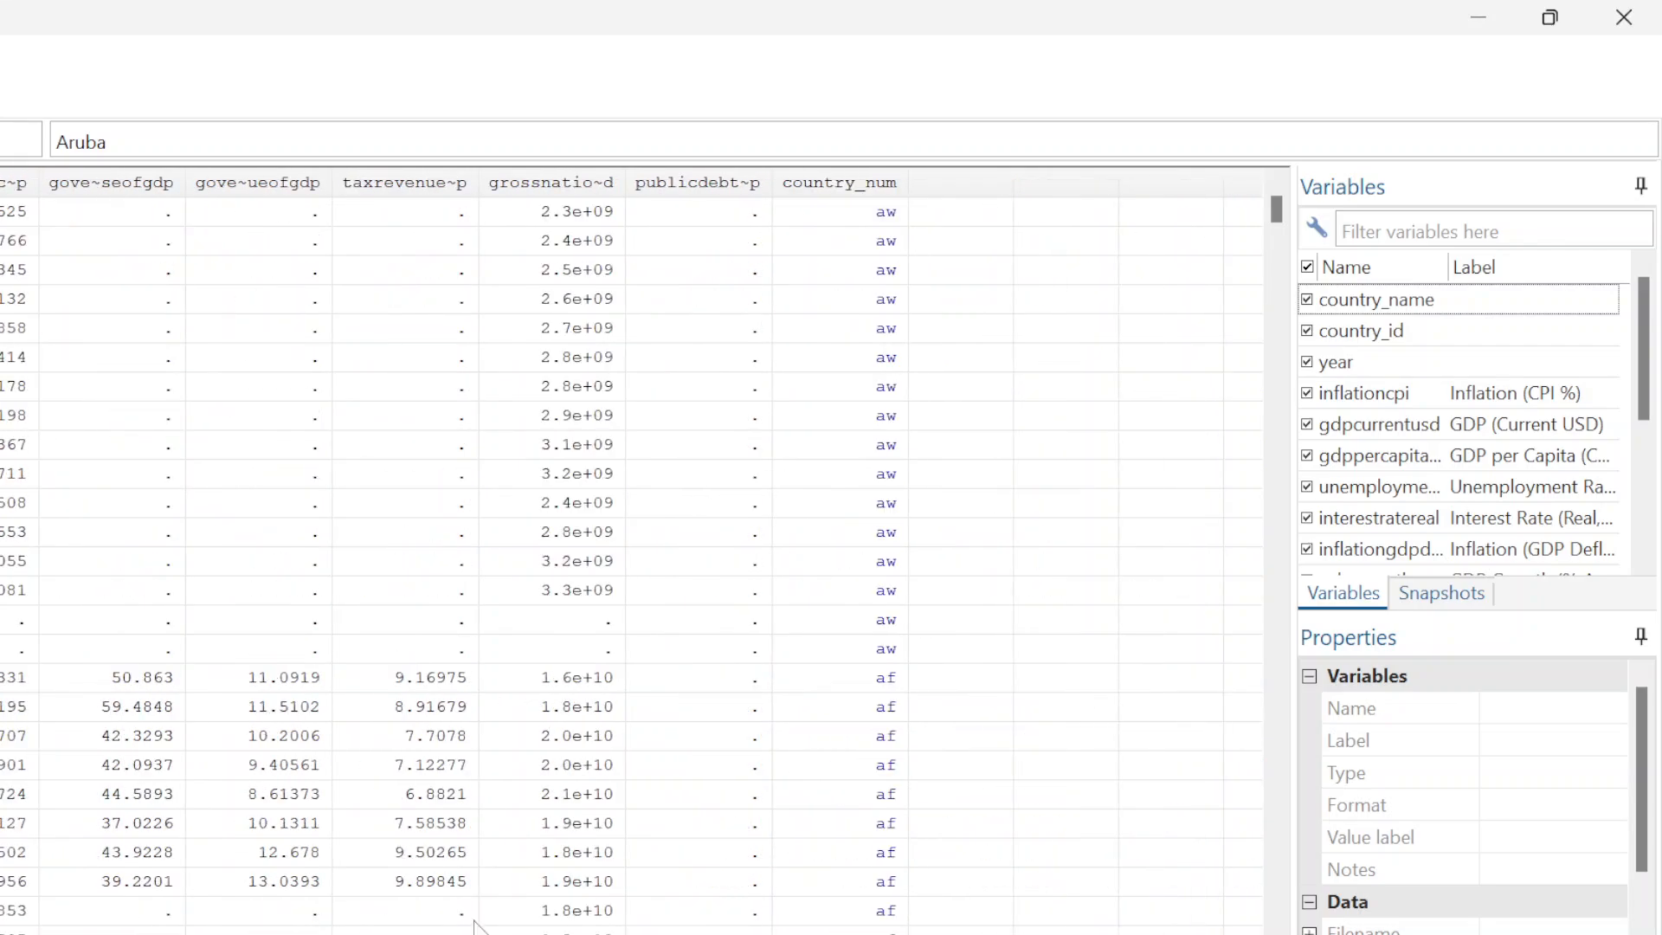
pyautogui.hscroll(-15, 632, 554)
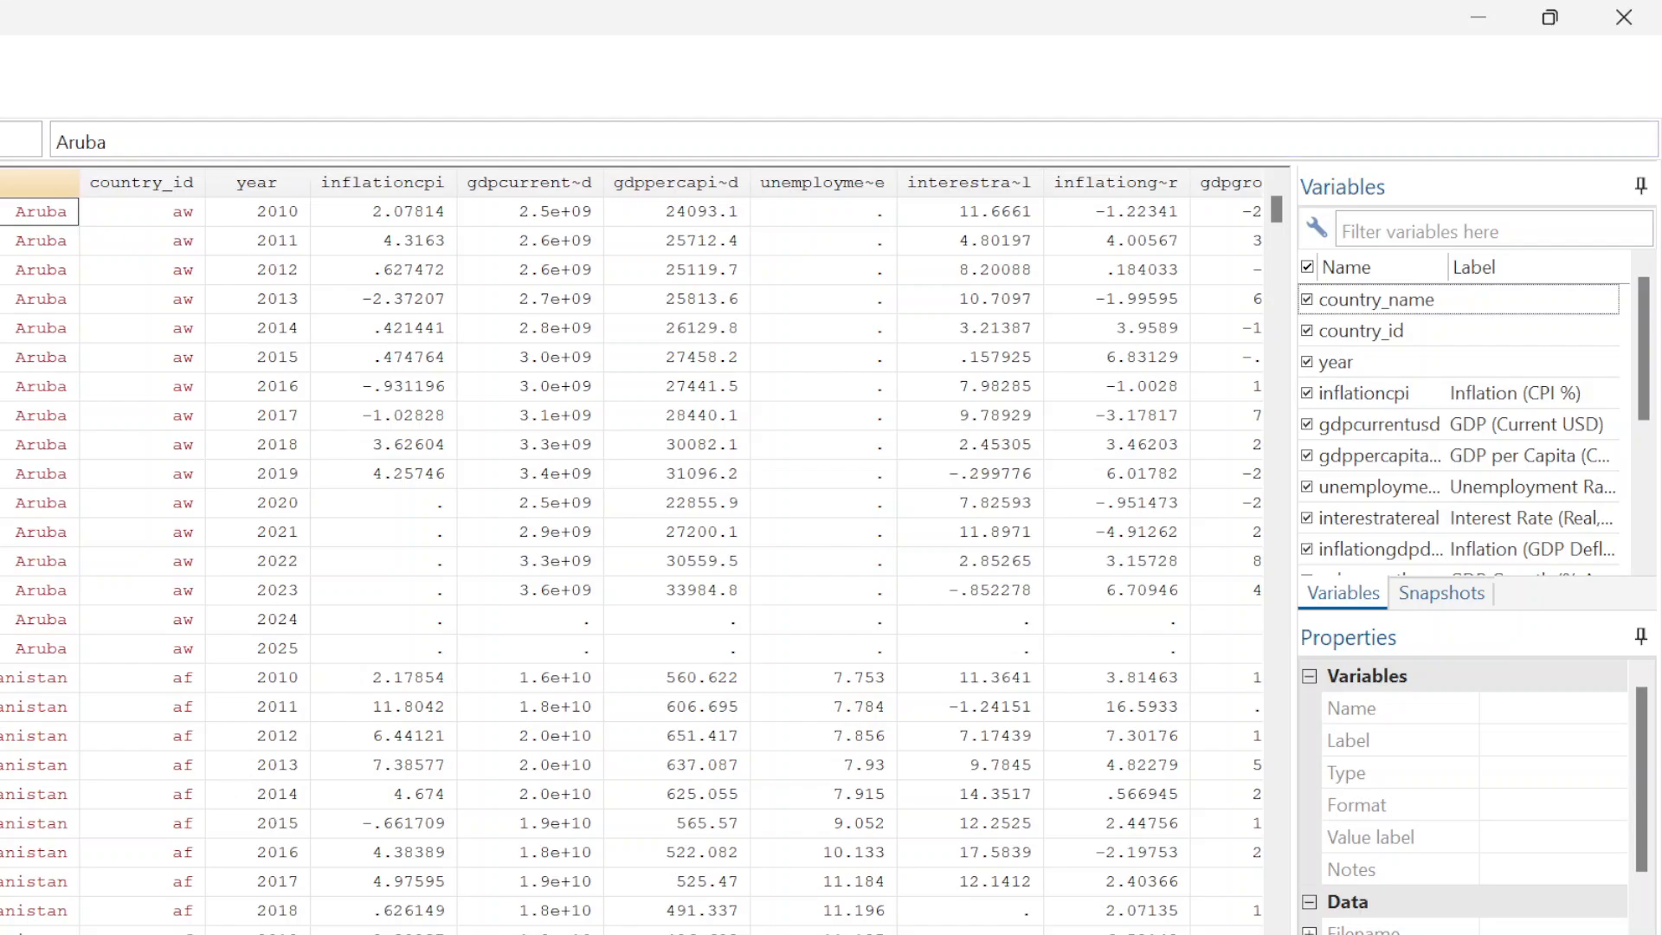
pyautogui.hscroll(10, 632, 554)
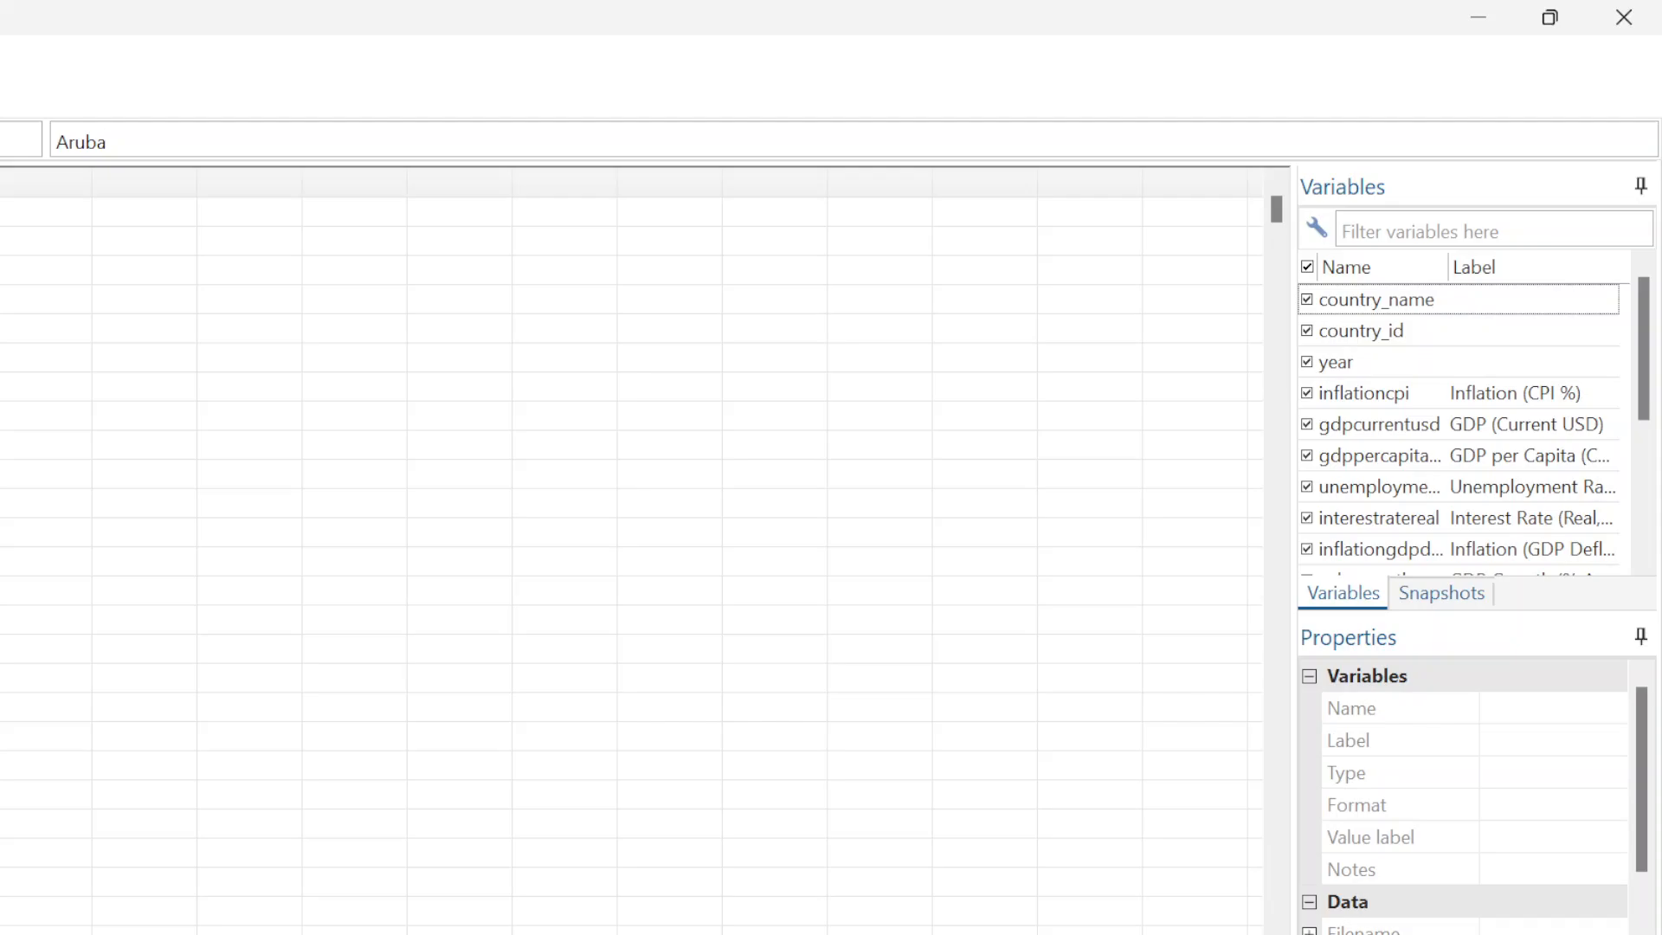
pyautogui.hscroll(-1, 632, 554)
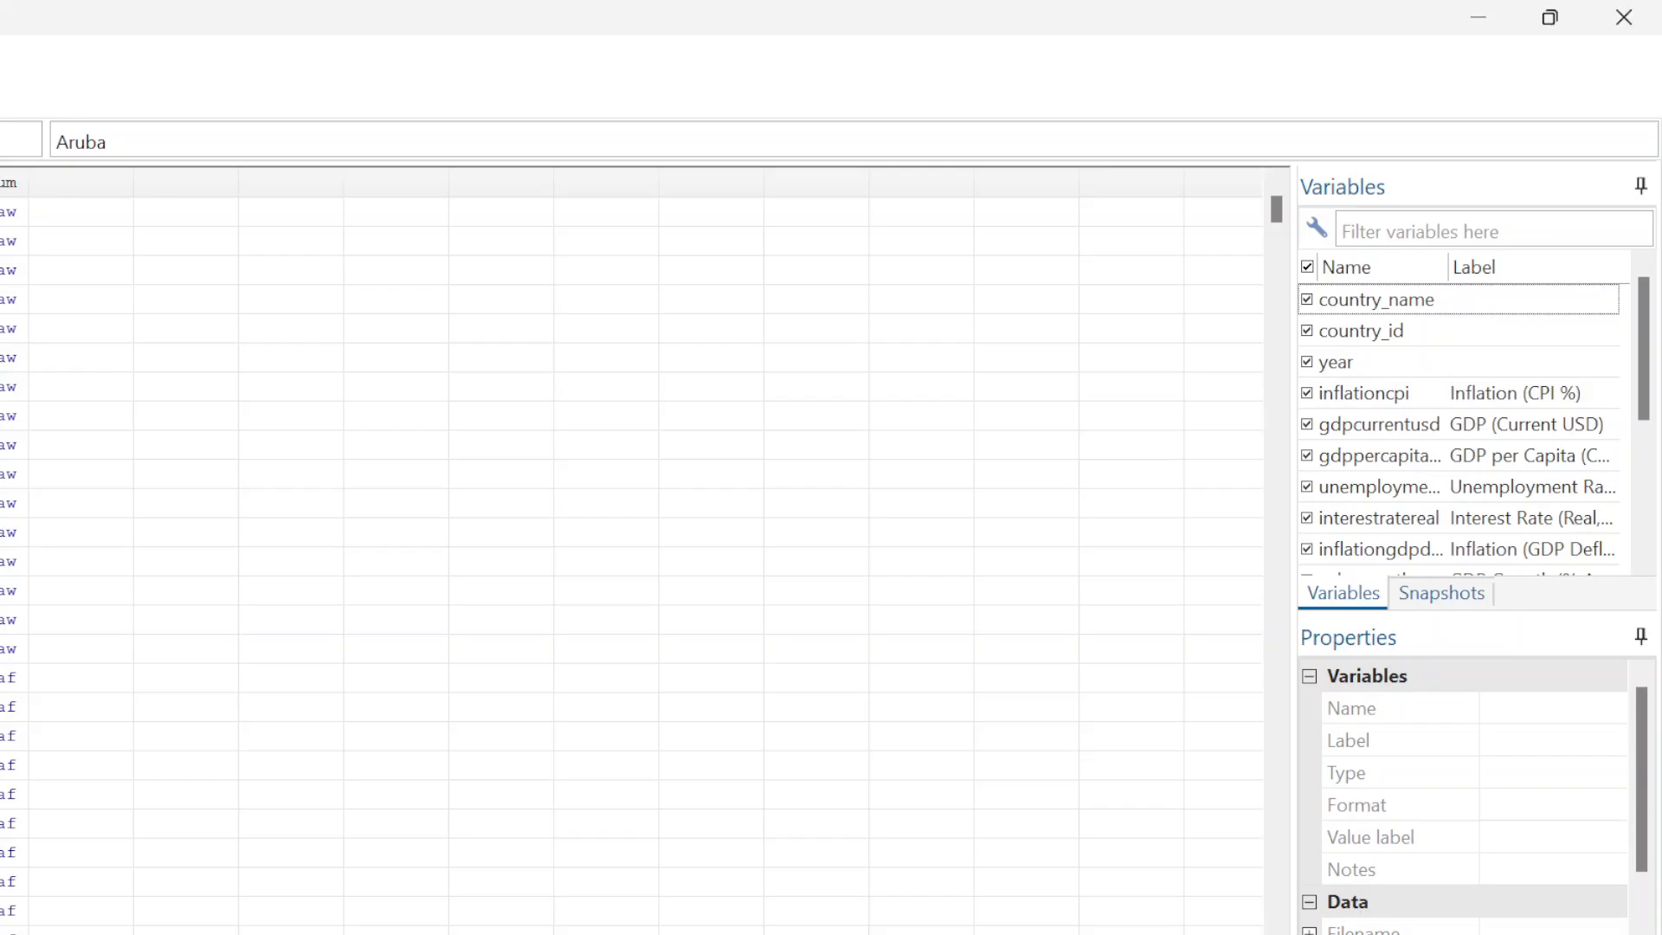
pyautogui.moveTo(870, 934)
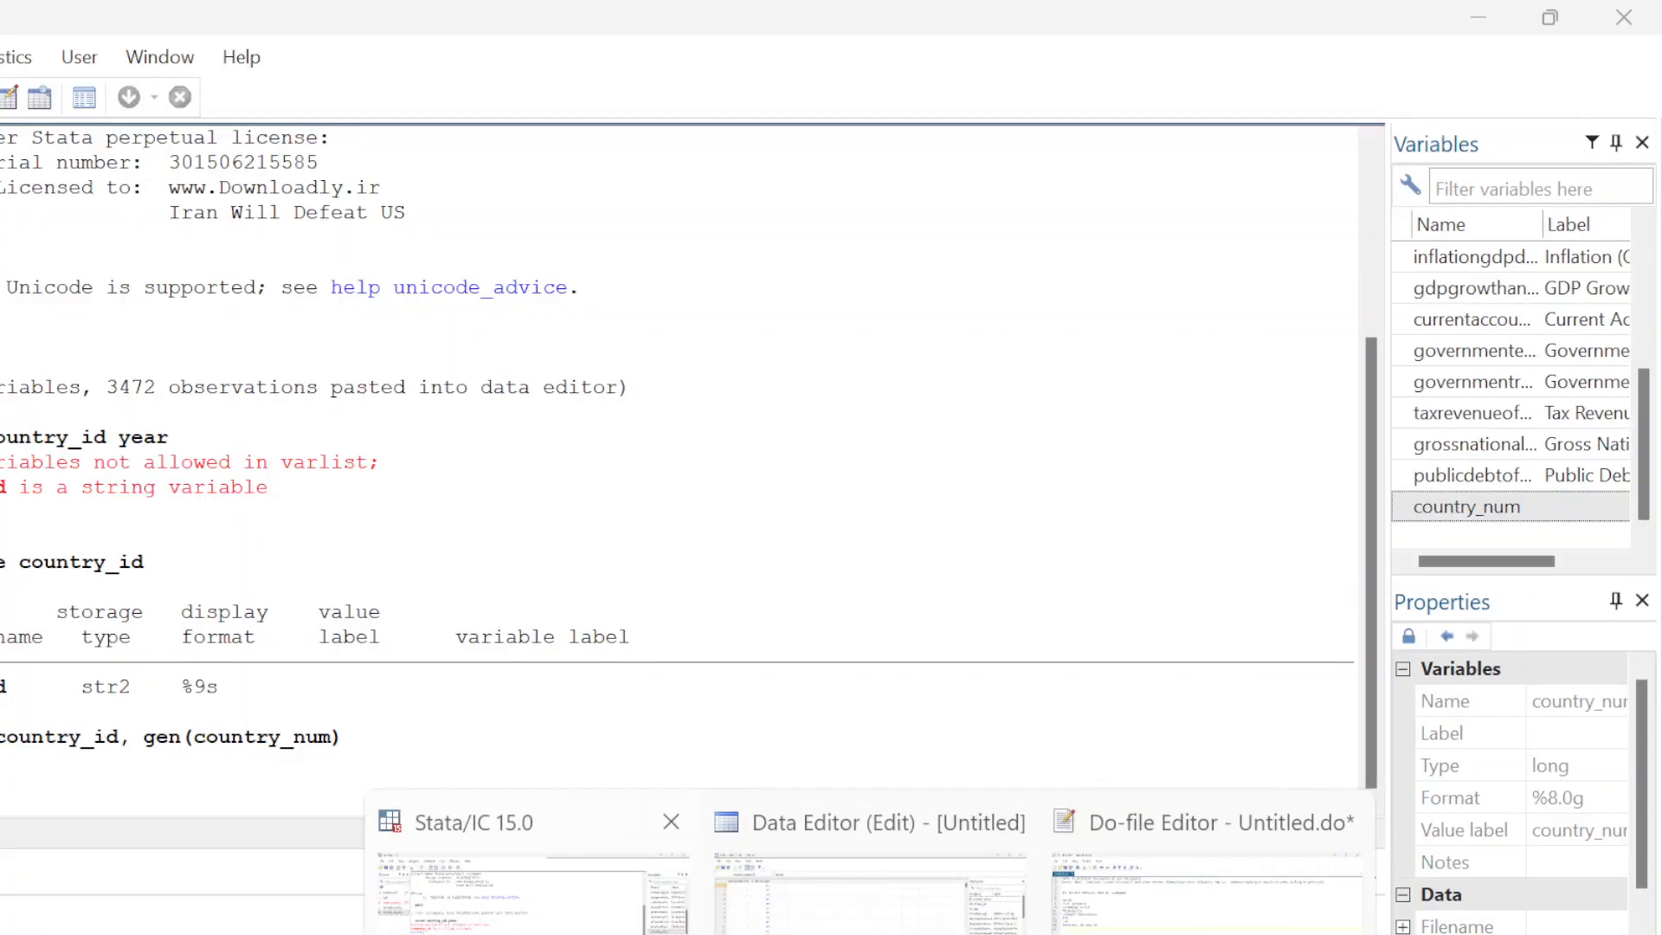
pyautogui.click(533, 918)
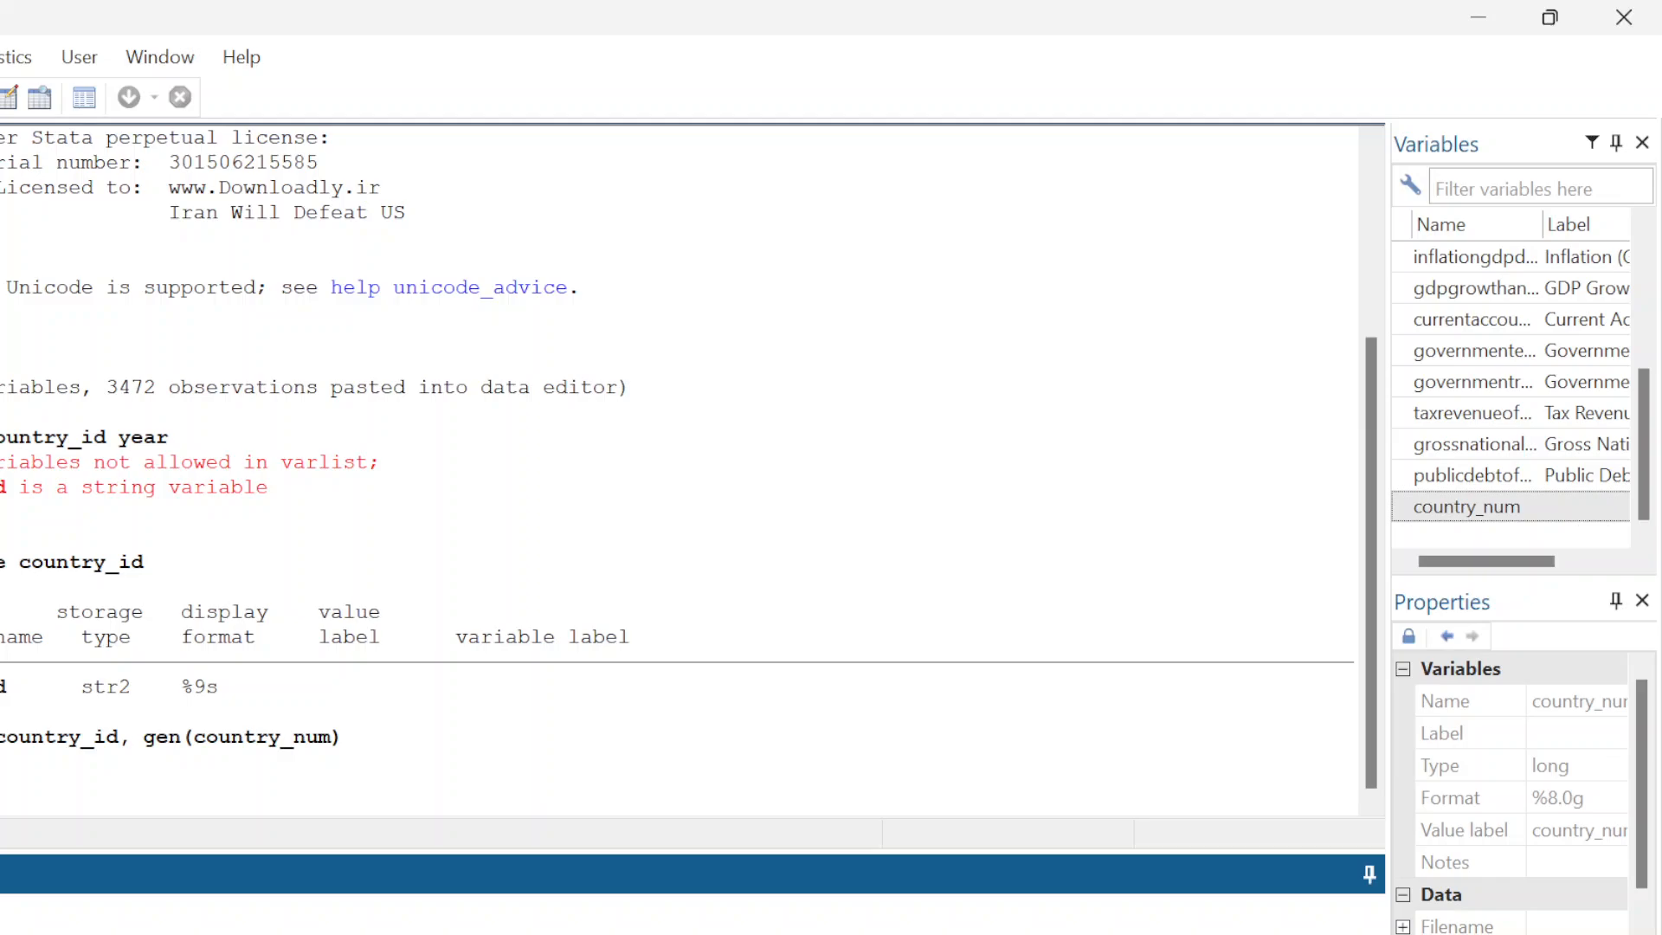
# Rerun xtset country_id year, and run it again with country_num in place of country_id to declare the panel
pyautogui.doubleClick(0, 257)
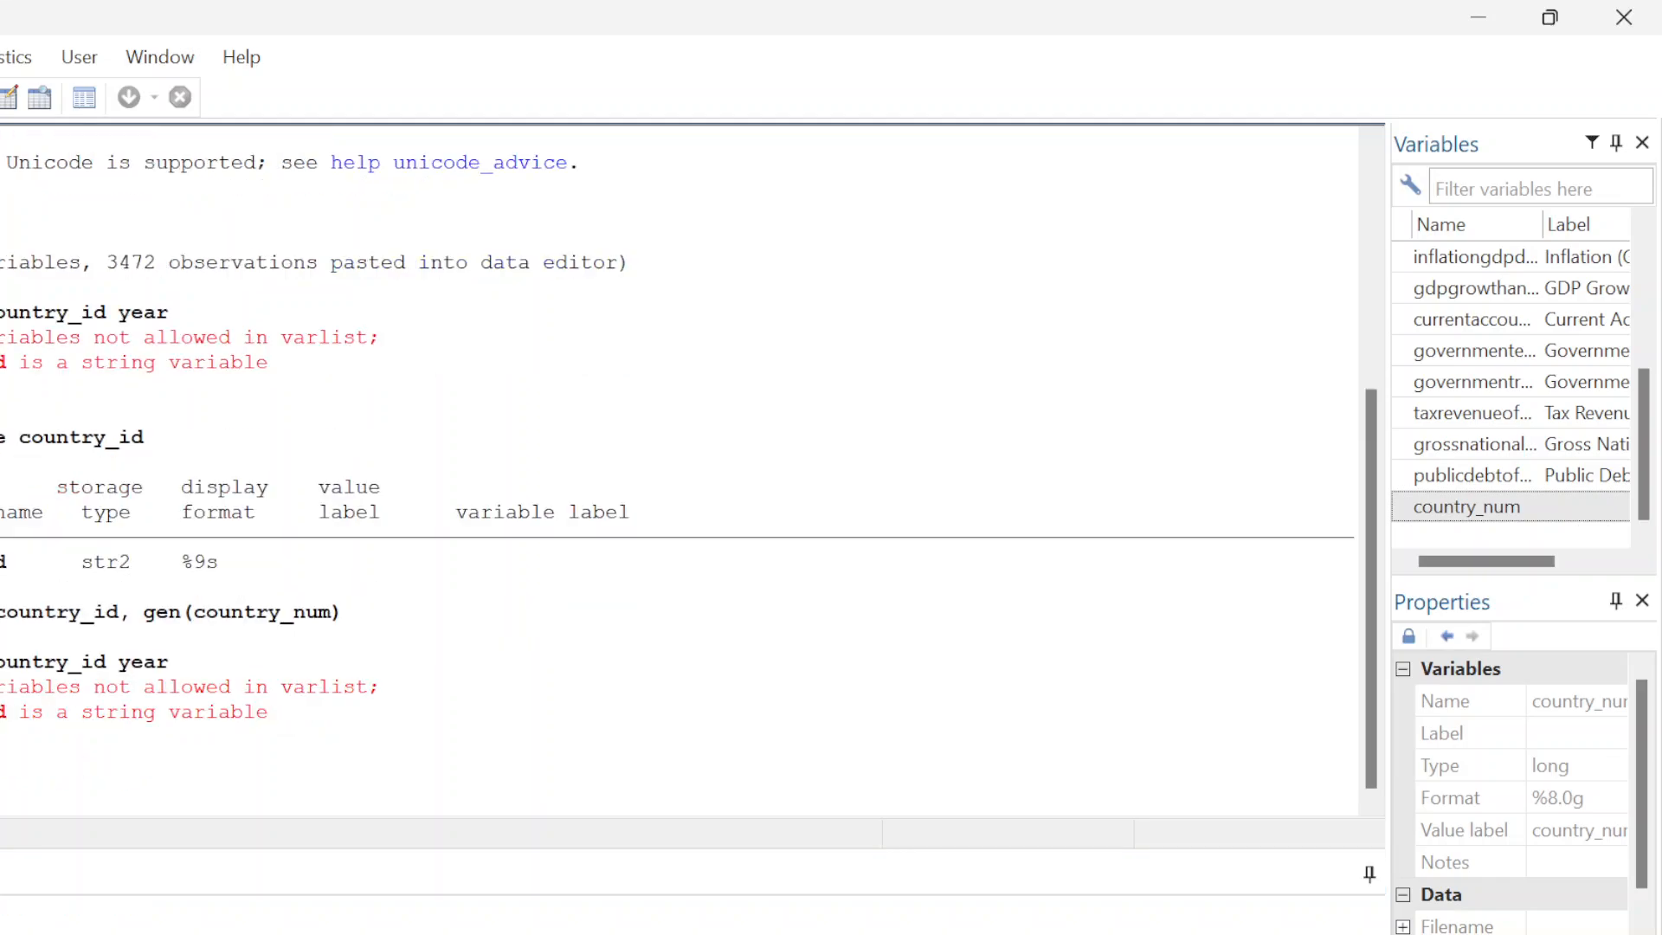
pyautogui.press('pageup')
pyautogui.click(78, 907)
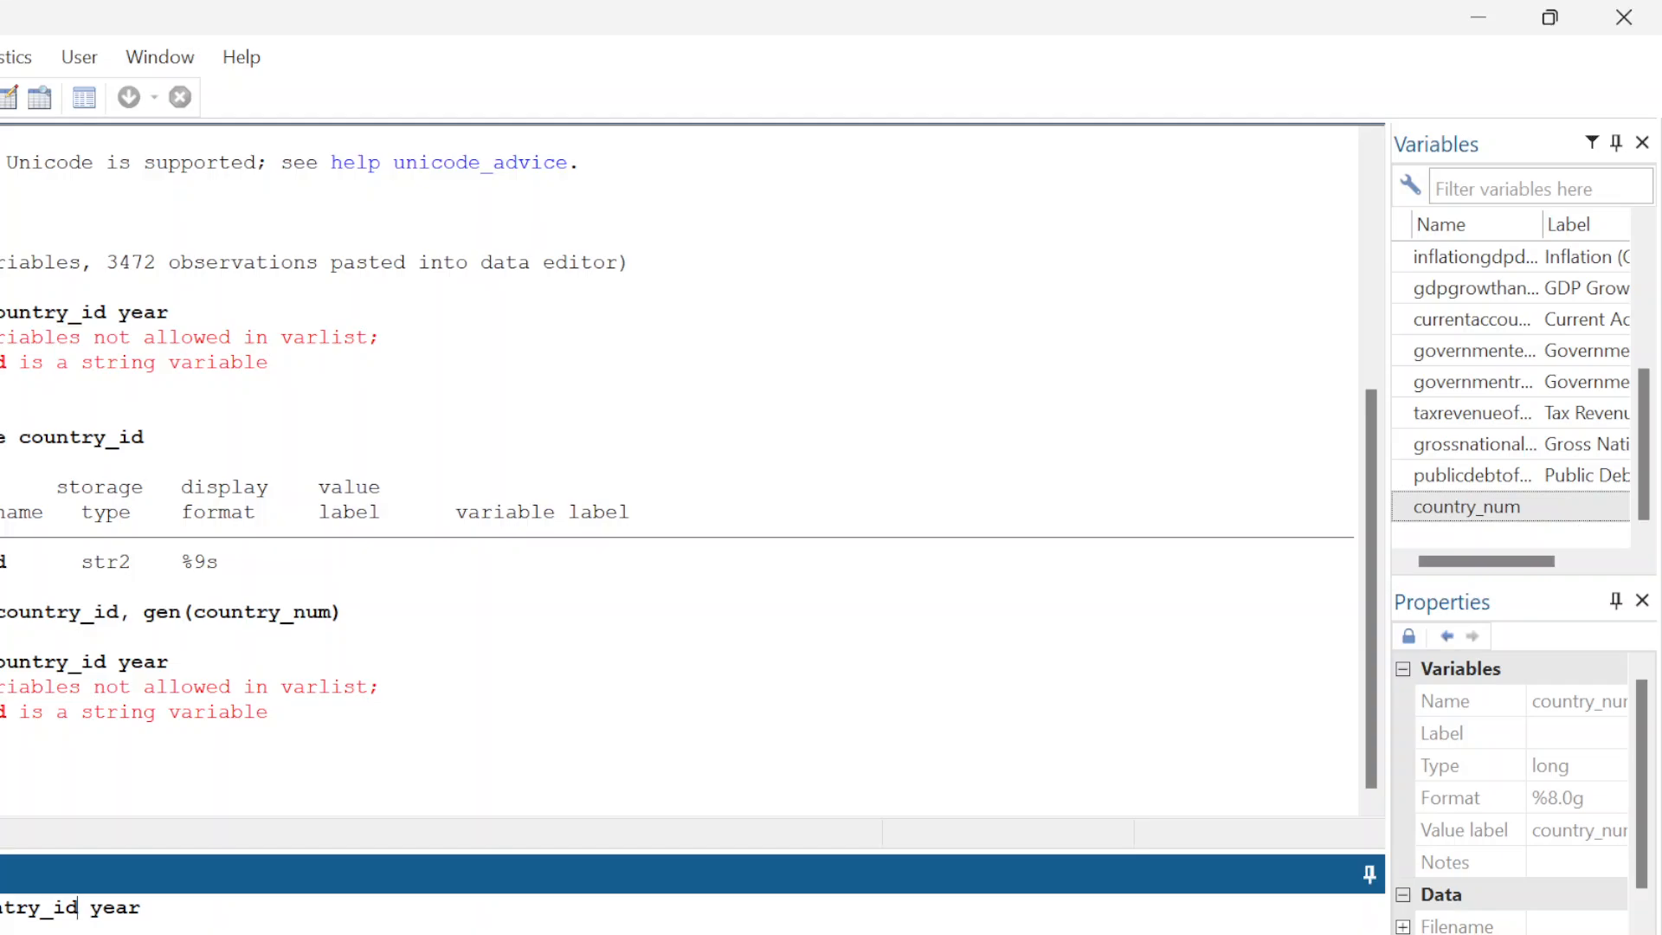
pyautogui.press('BackSpace')
pyautogui.press('BackSpace')
pyautogui.write('num')
pyautogui.press('Return')
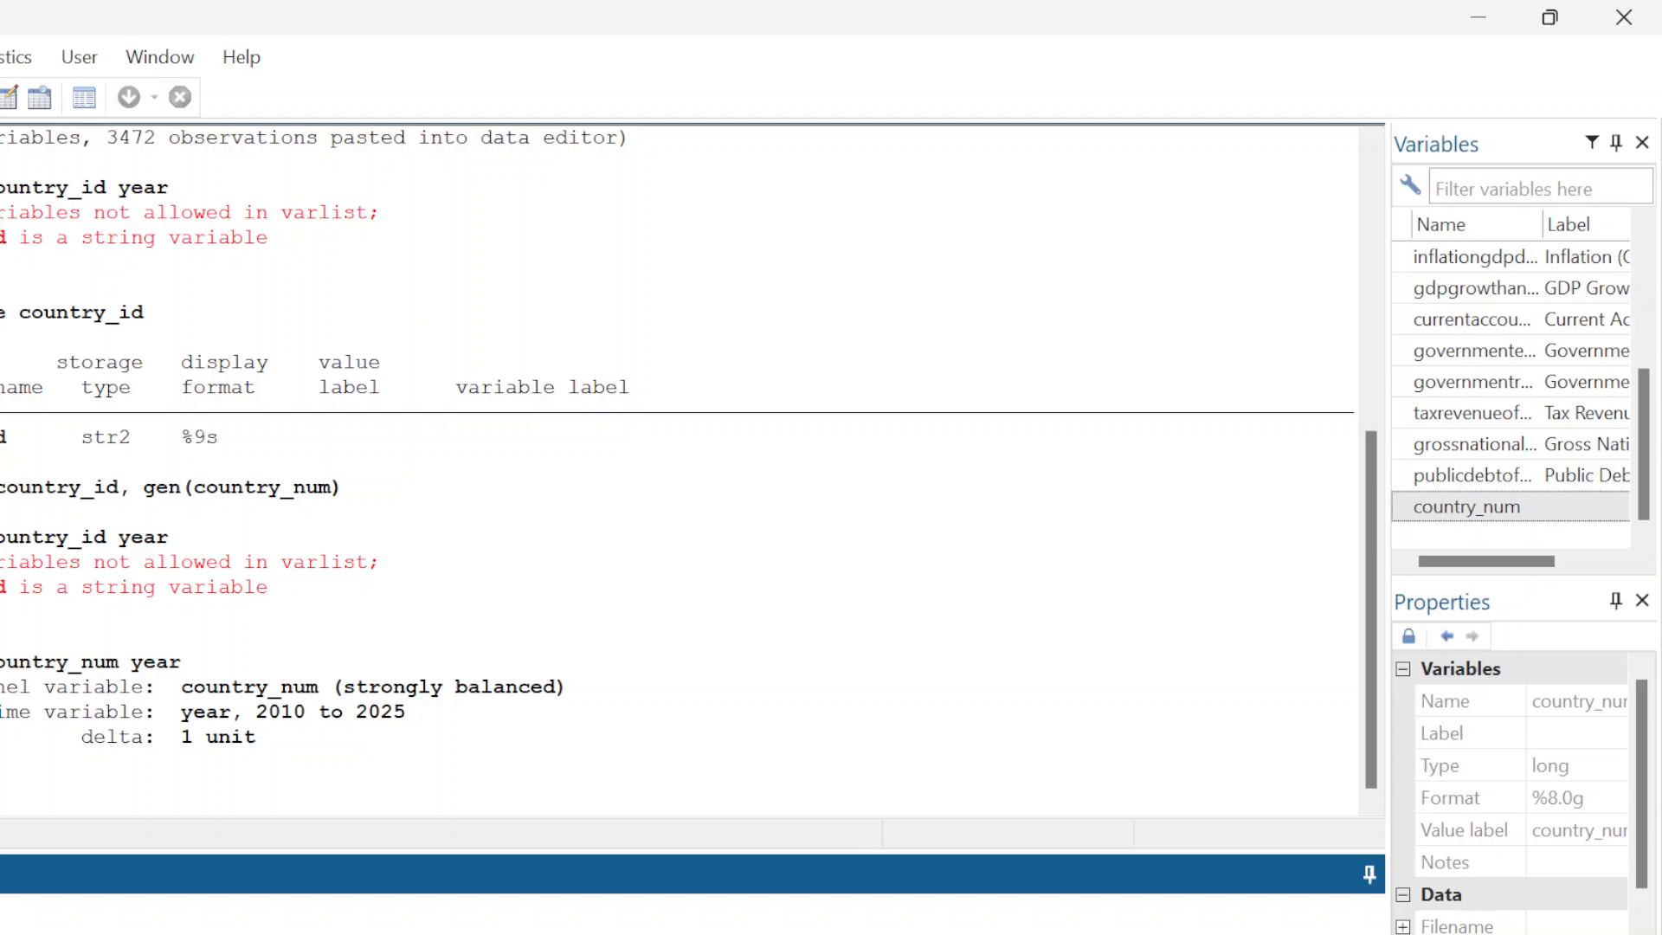
# Examine the country_id and year columns of the panel in the Data Editor, looking at the years recorded for each country
pyautogui.click(870, 934)
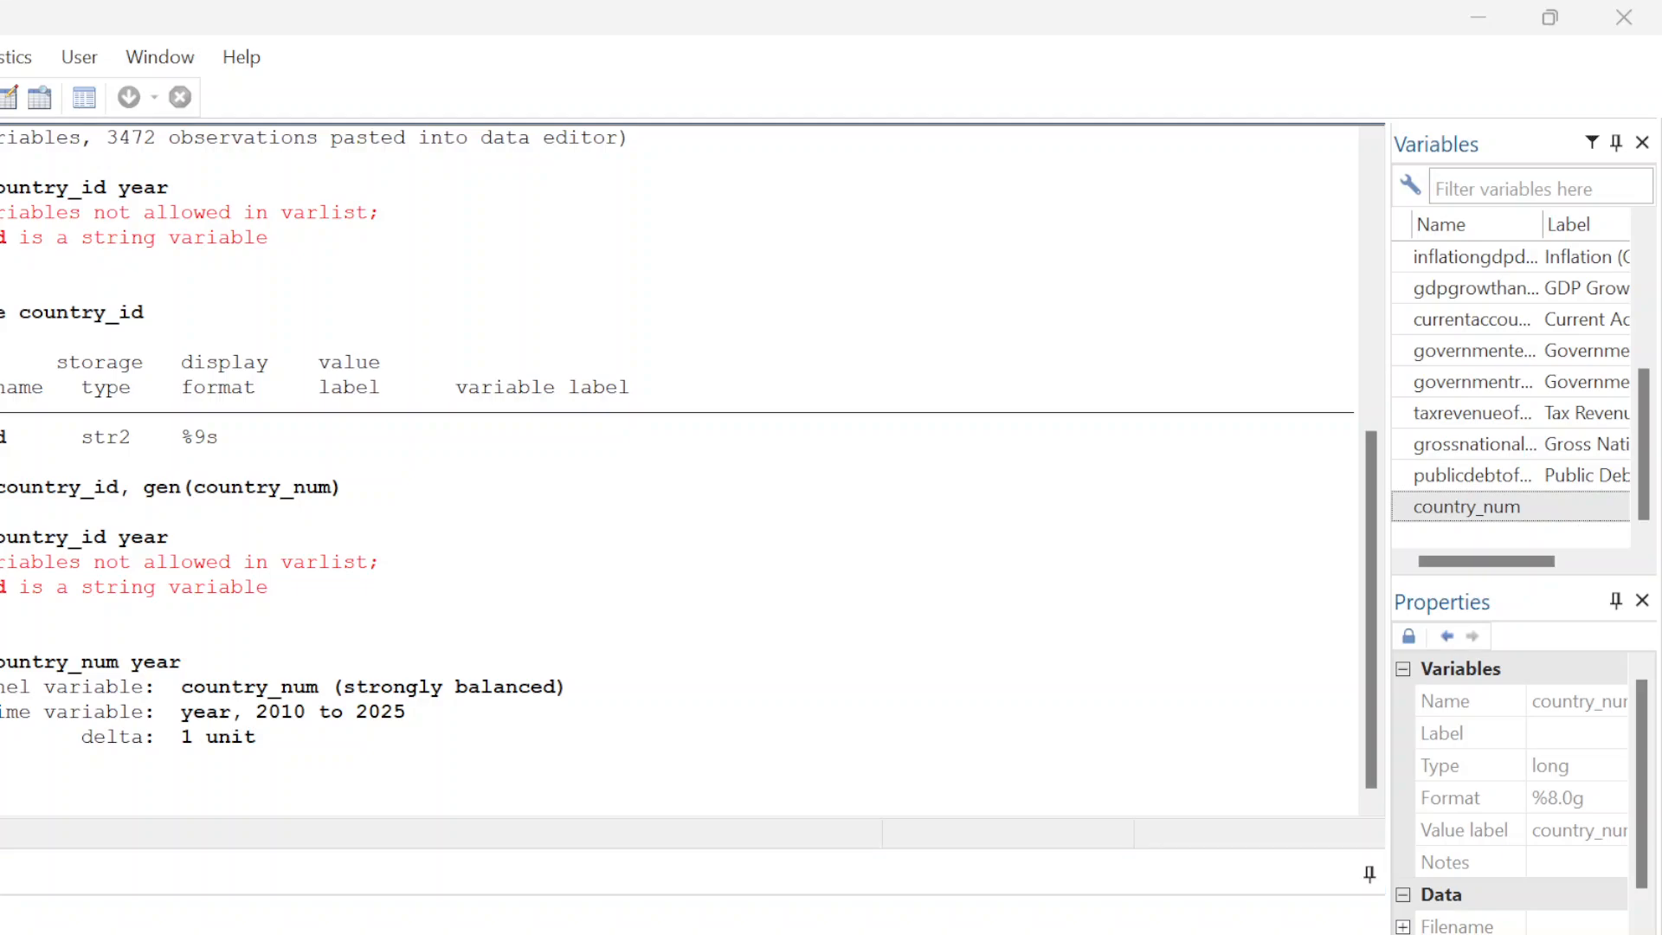
pyautogui.click(870, 896)
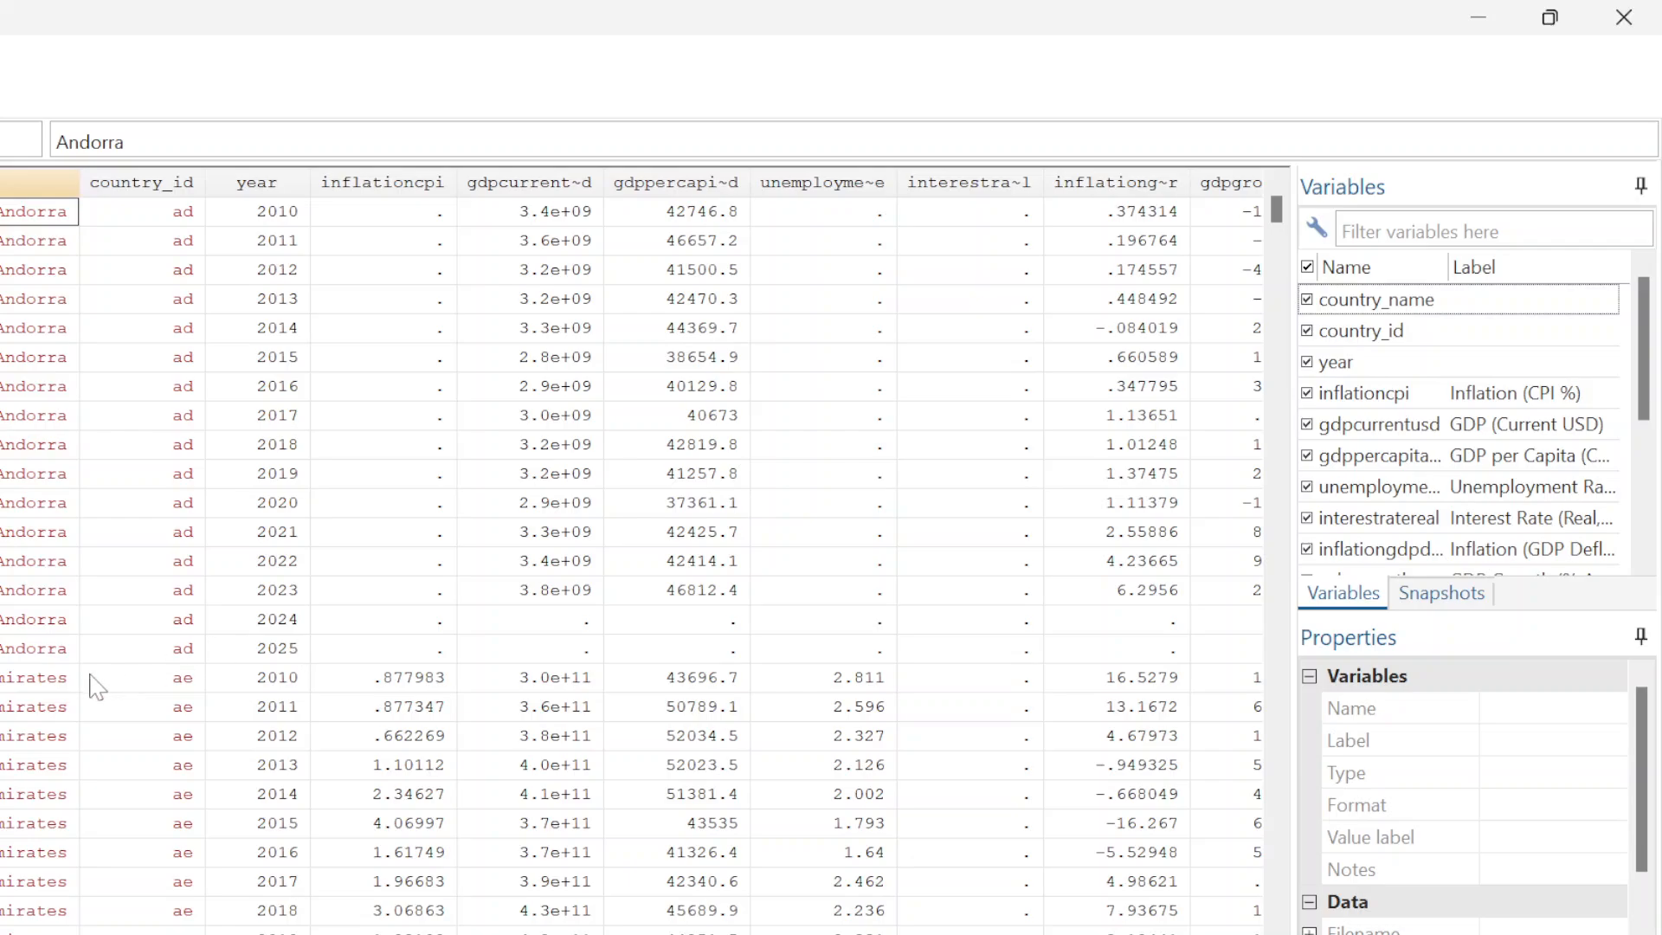
pyautogui.scroll(-1, 44, 693)
pyautogui.scroll(-6, 17, 563)
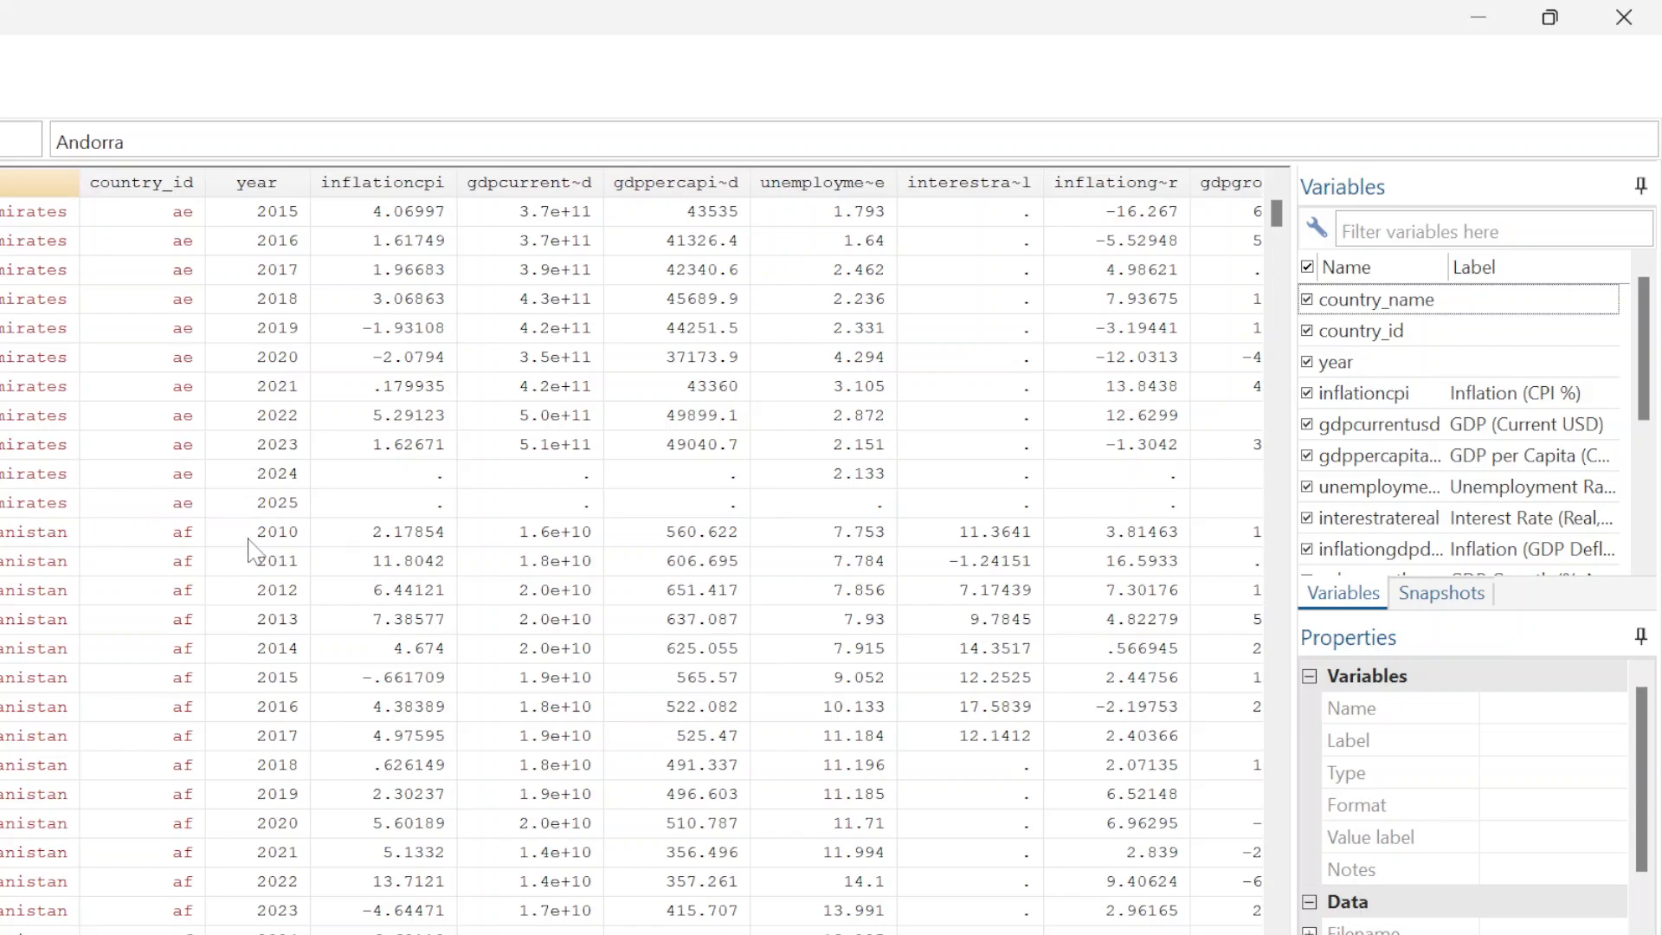
pyautogui.scroll(-2, 260, 550)
# Check the Google Meet call and browse further country records in the Data Editor, ending back in the Data Editor
pyautogui.click(1475, 17)
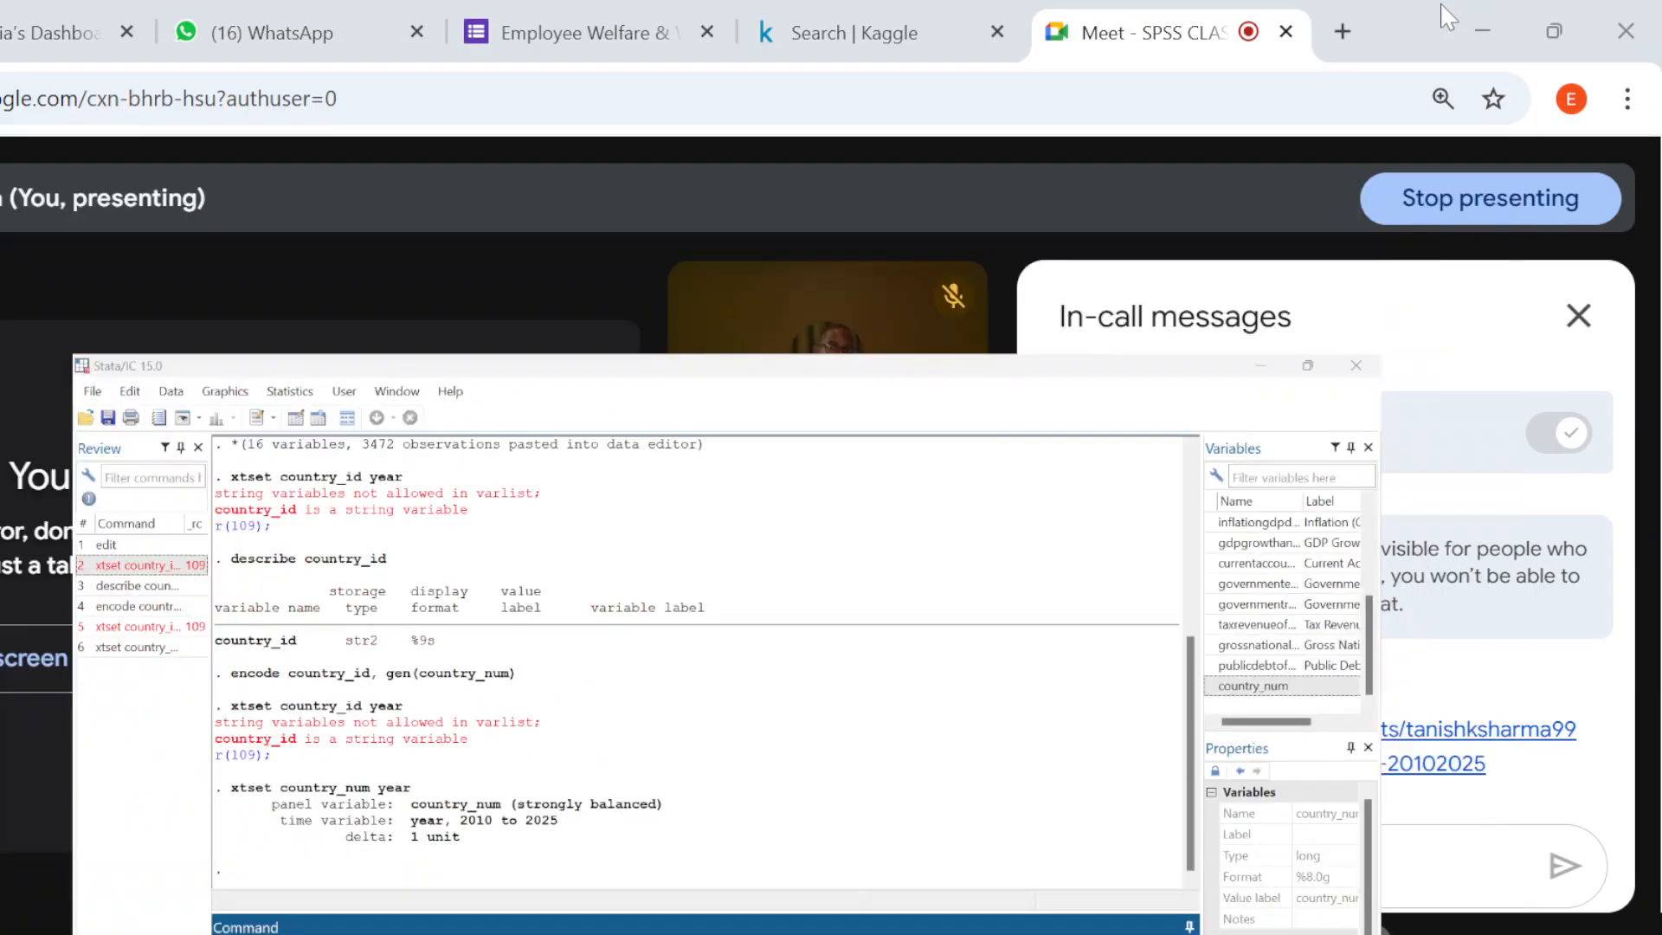
pyautogui.click(1446, 16)
pyautogui.moveTo(844, 738)
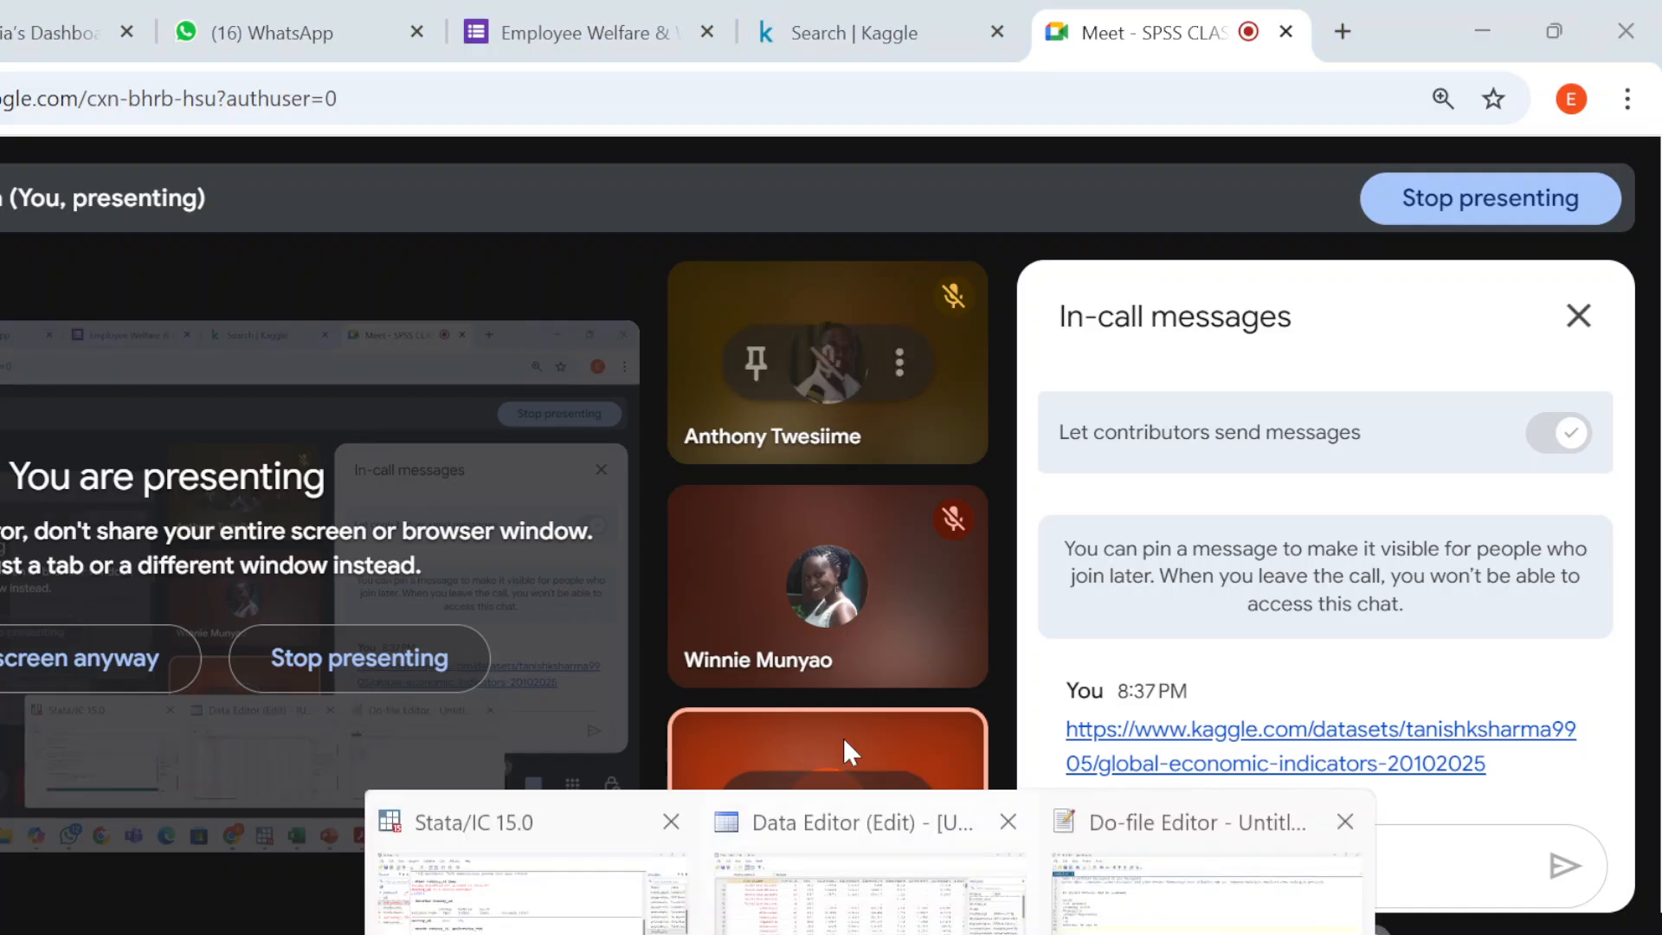
pyautogui.click(870, 874)
pyautogui.scroll(-14, 225, 806)
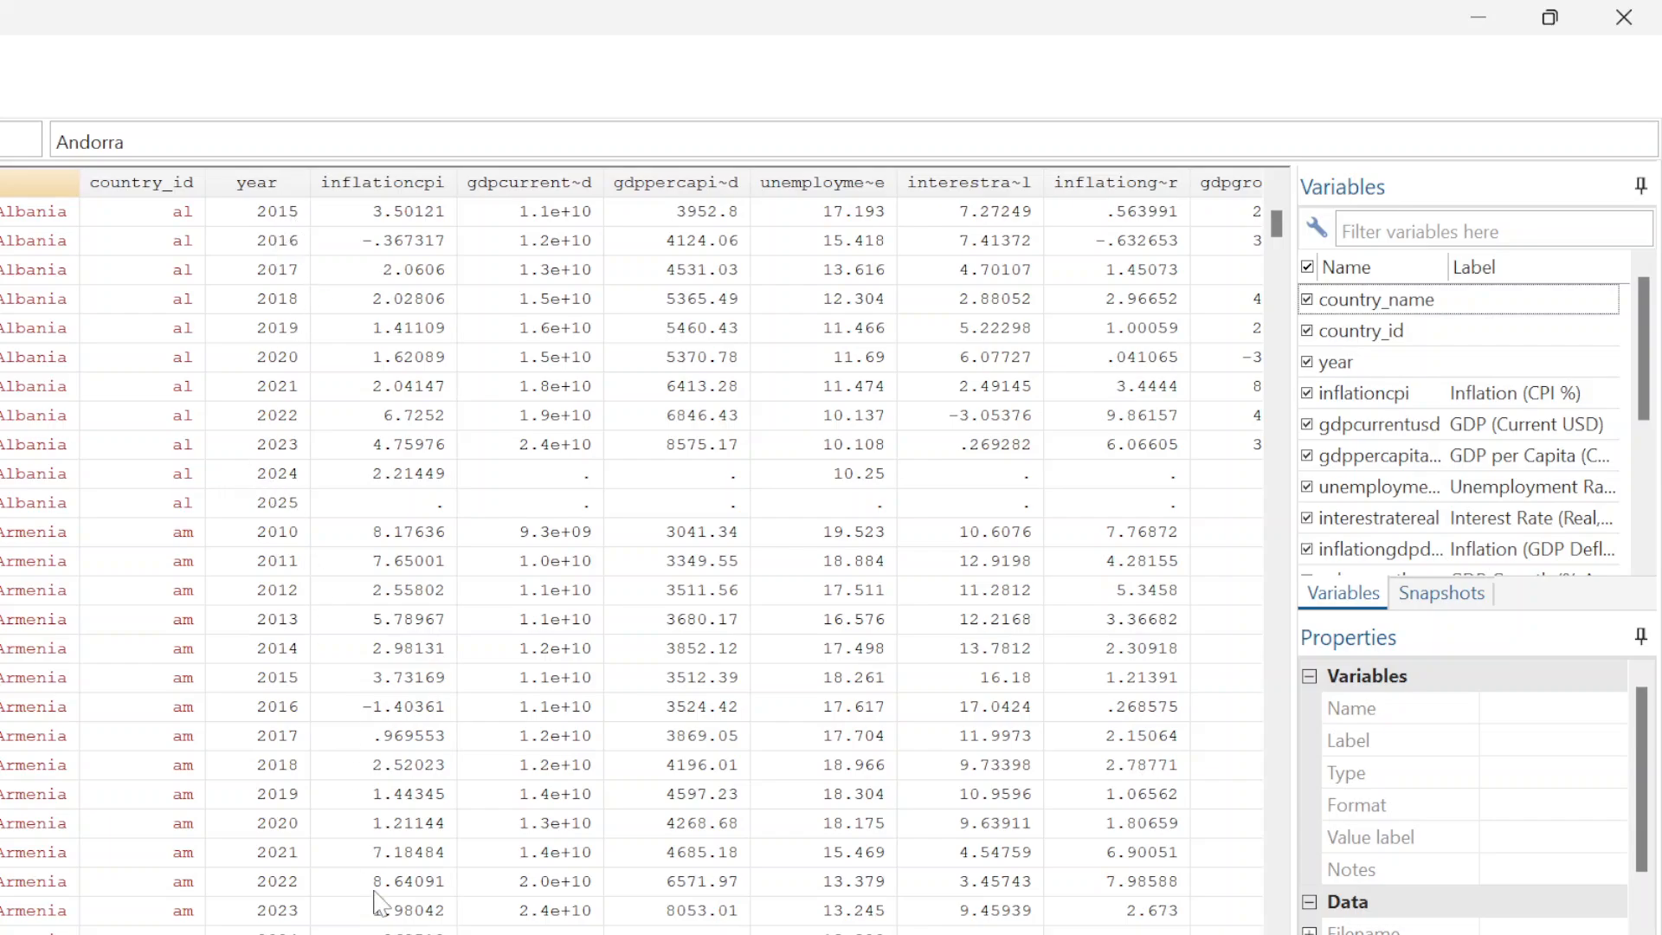
pyautogui.click(1483, 18)
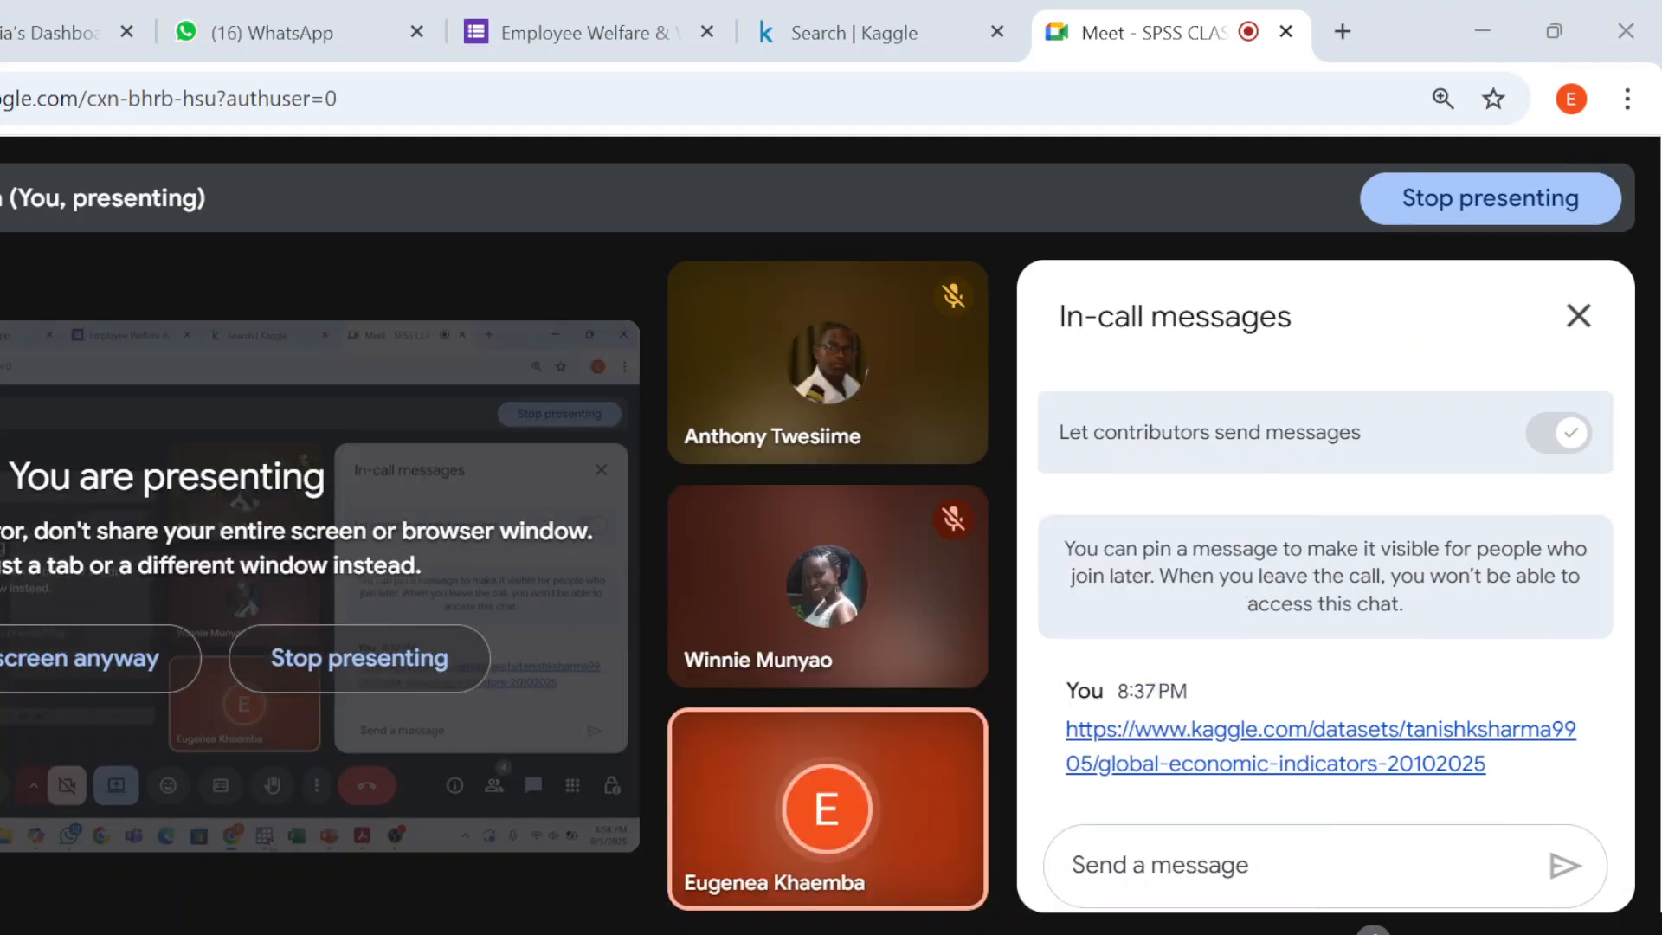
pyautogui.click(861, 875)
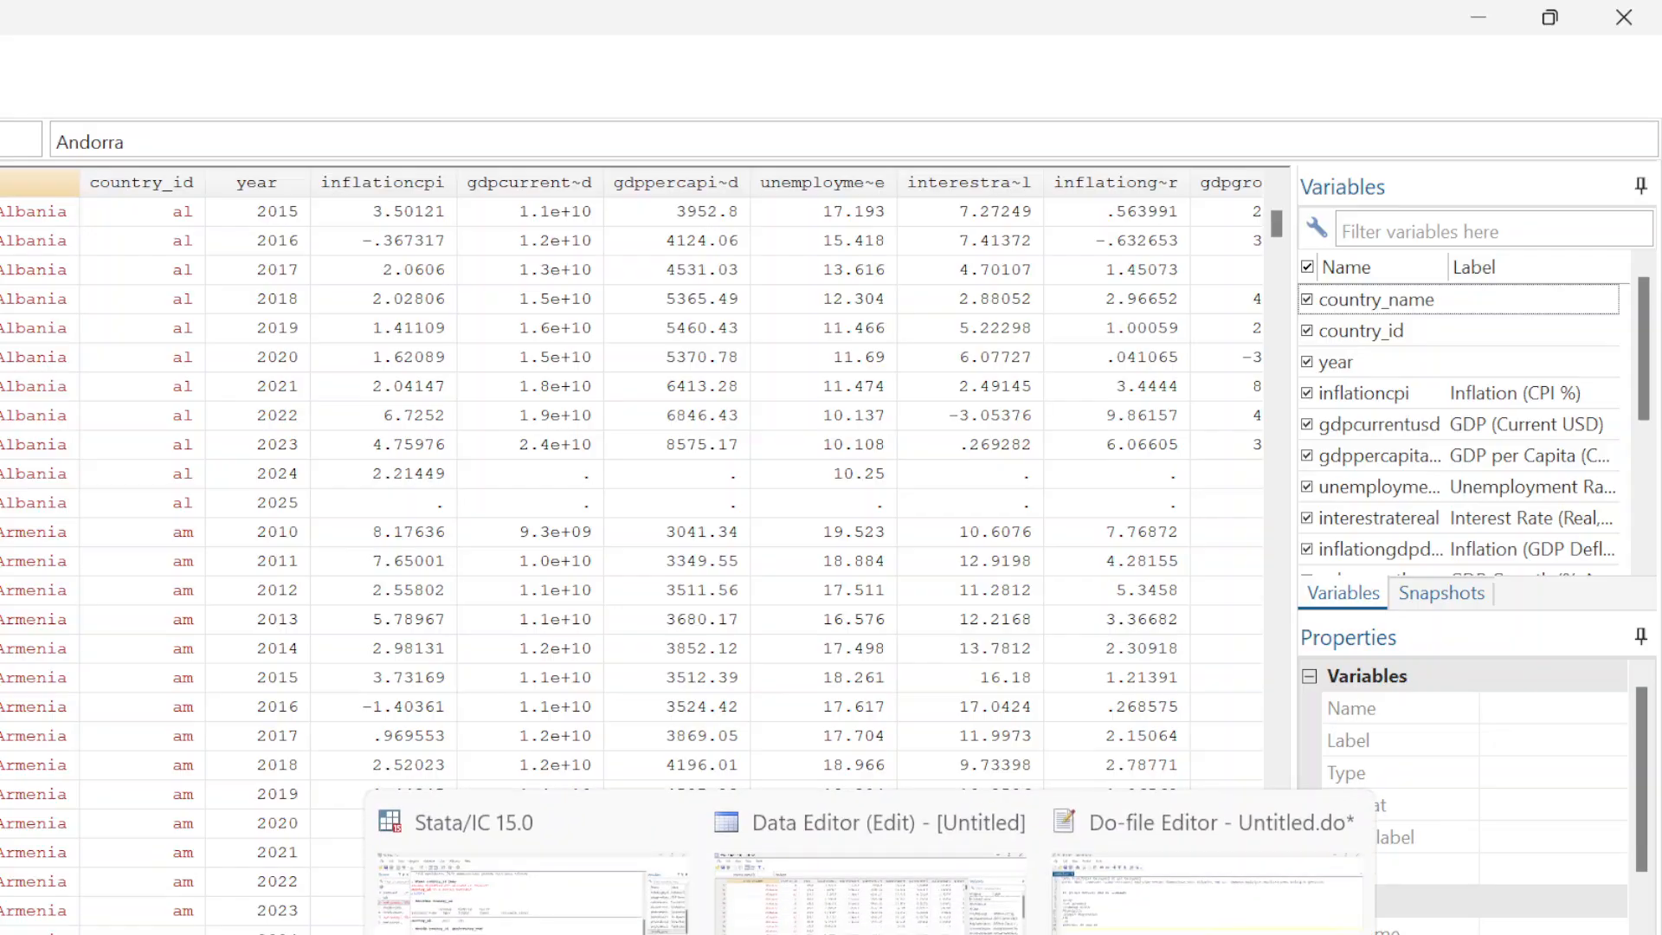
# Review the xtset output in the main window, check the Google Meet call, and return to the Stata command line
pyautogui.click(671, 822)
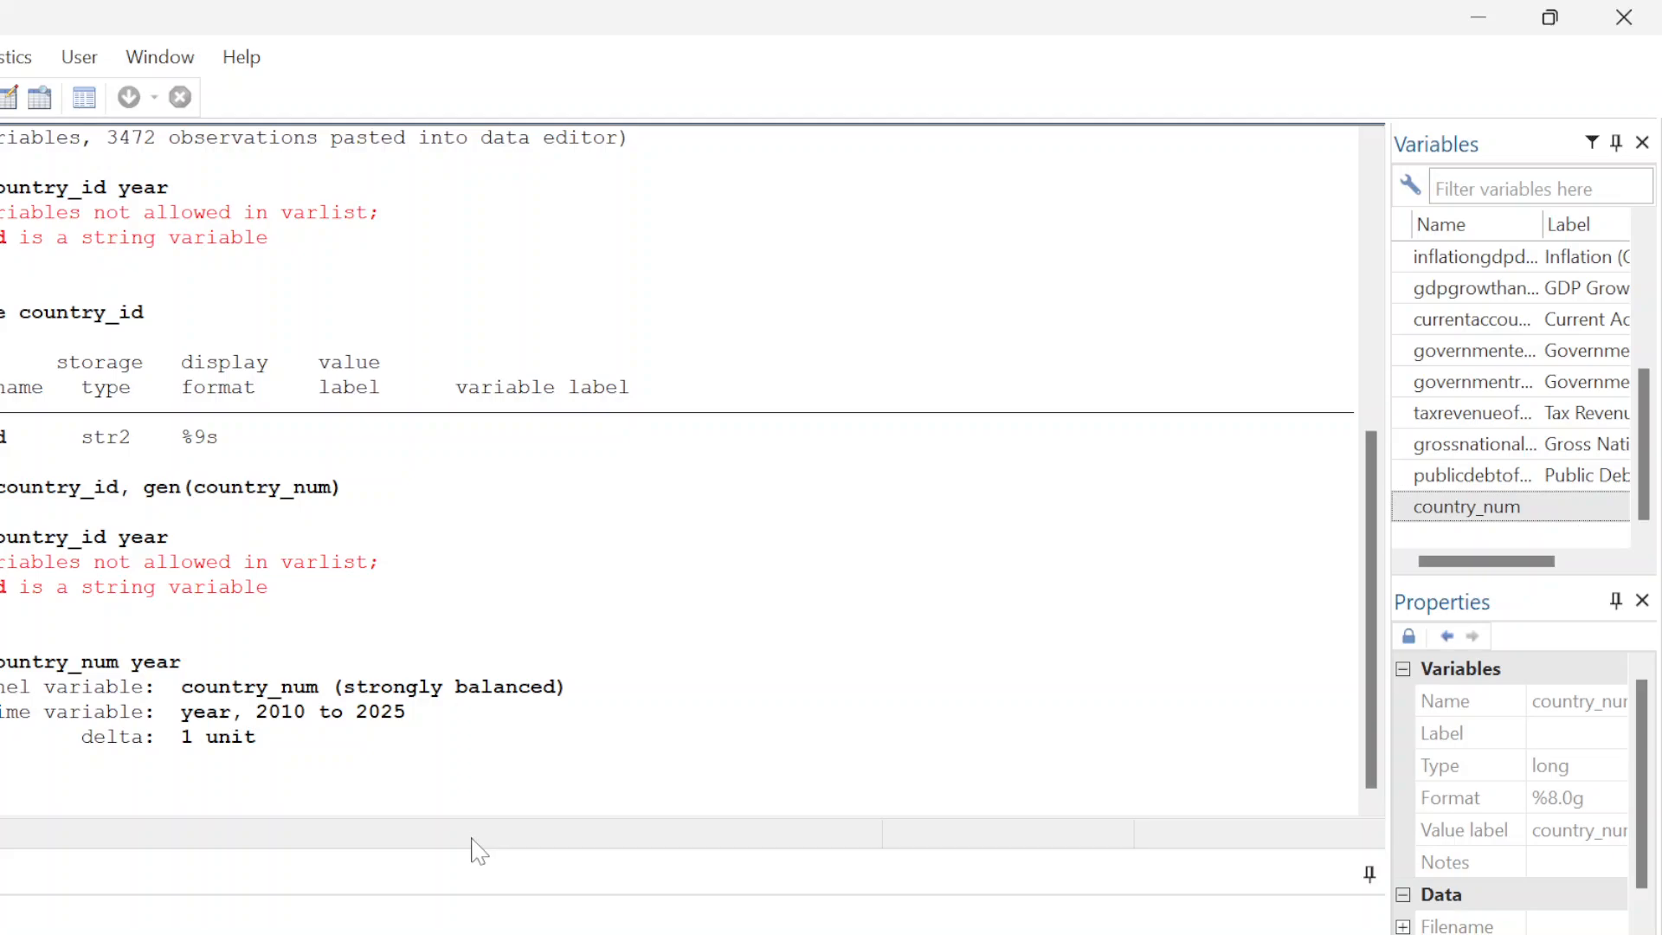
pyautogui.click(675, 915)
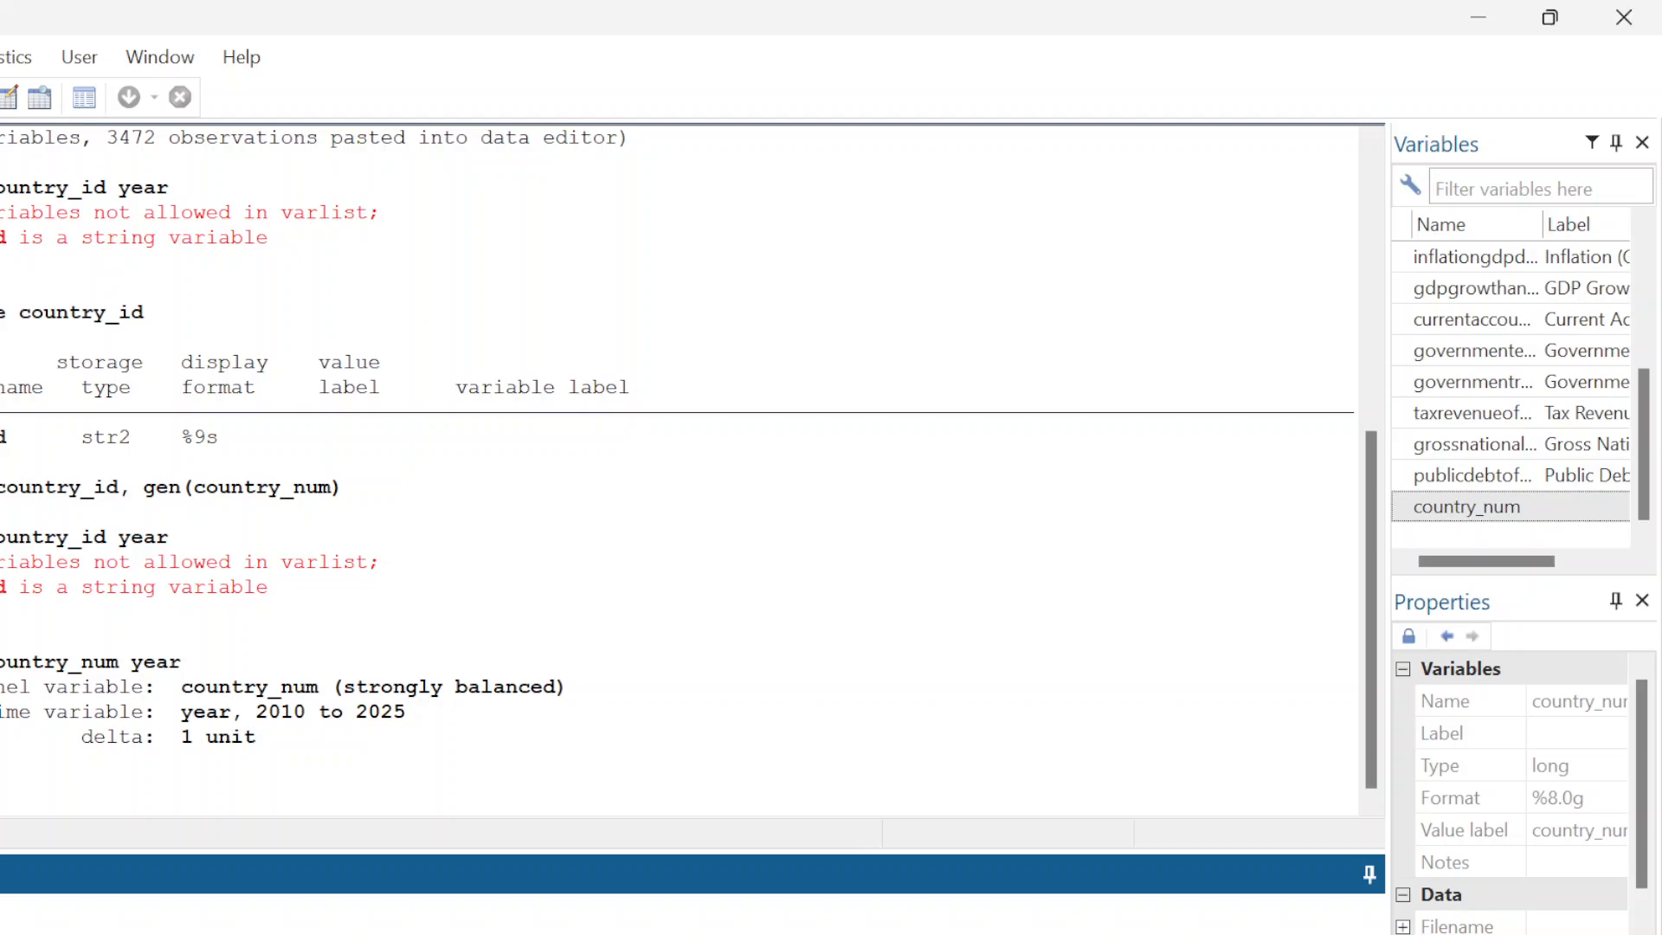
pyautogui.click(1479, 17)
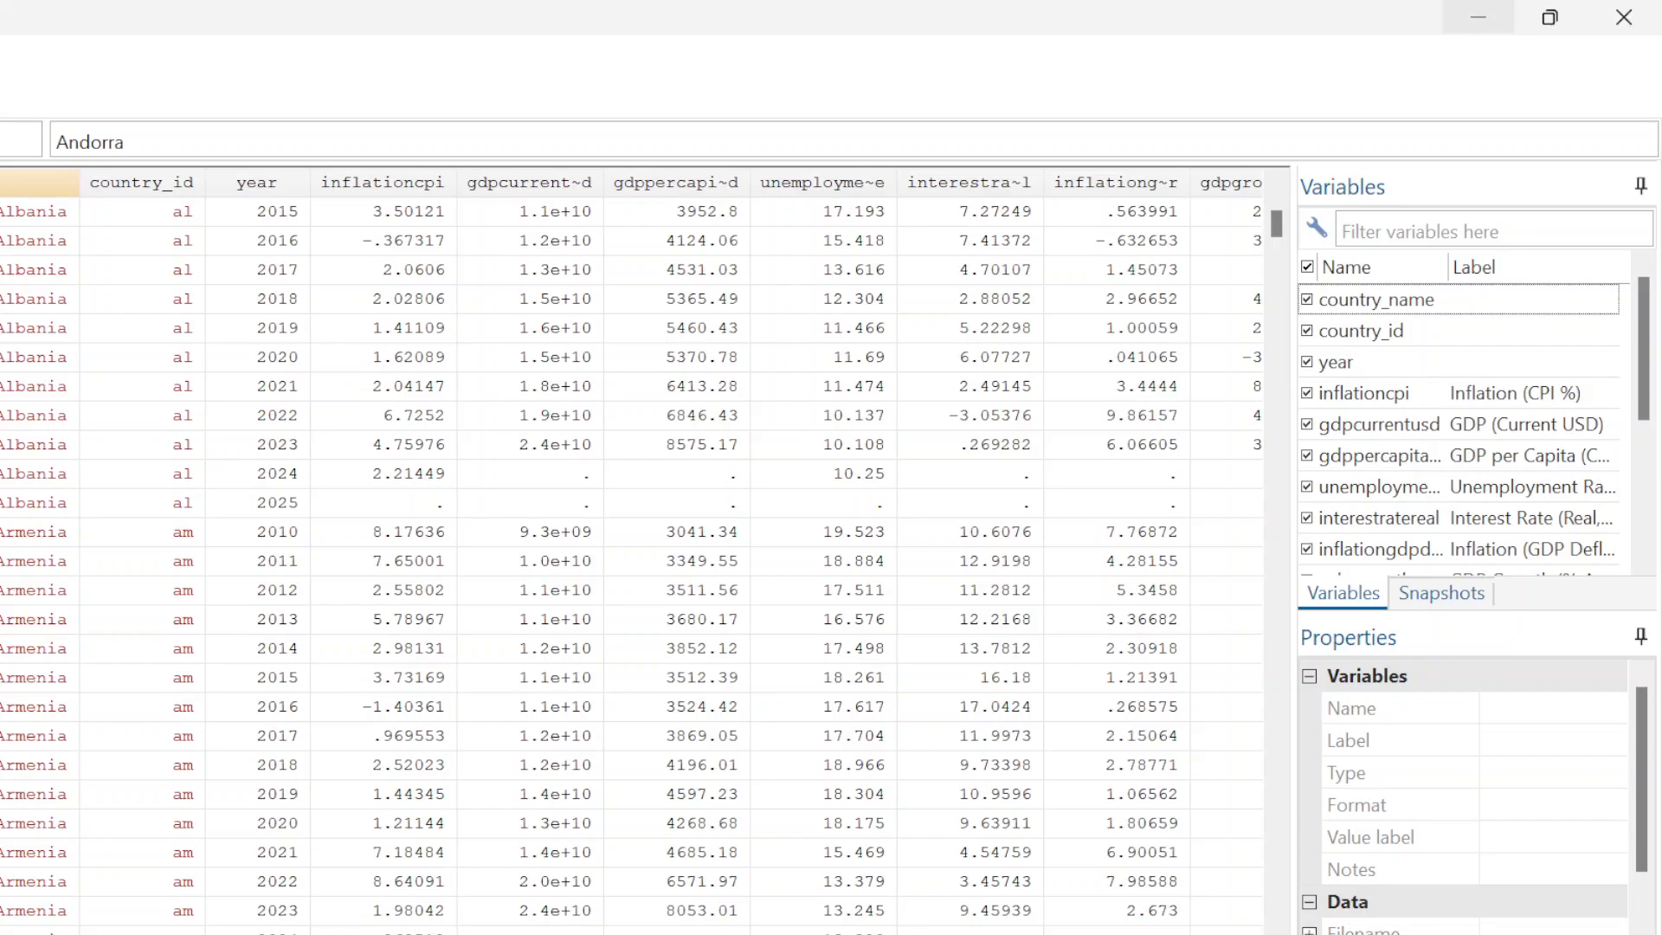
pyautogui.click(1479, 18)
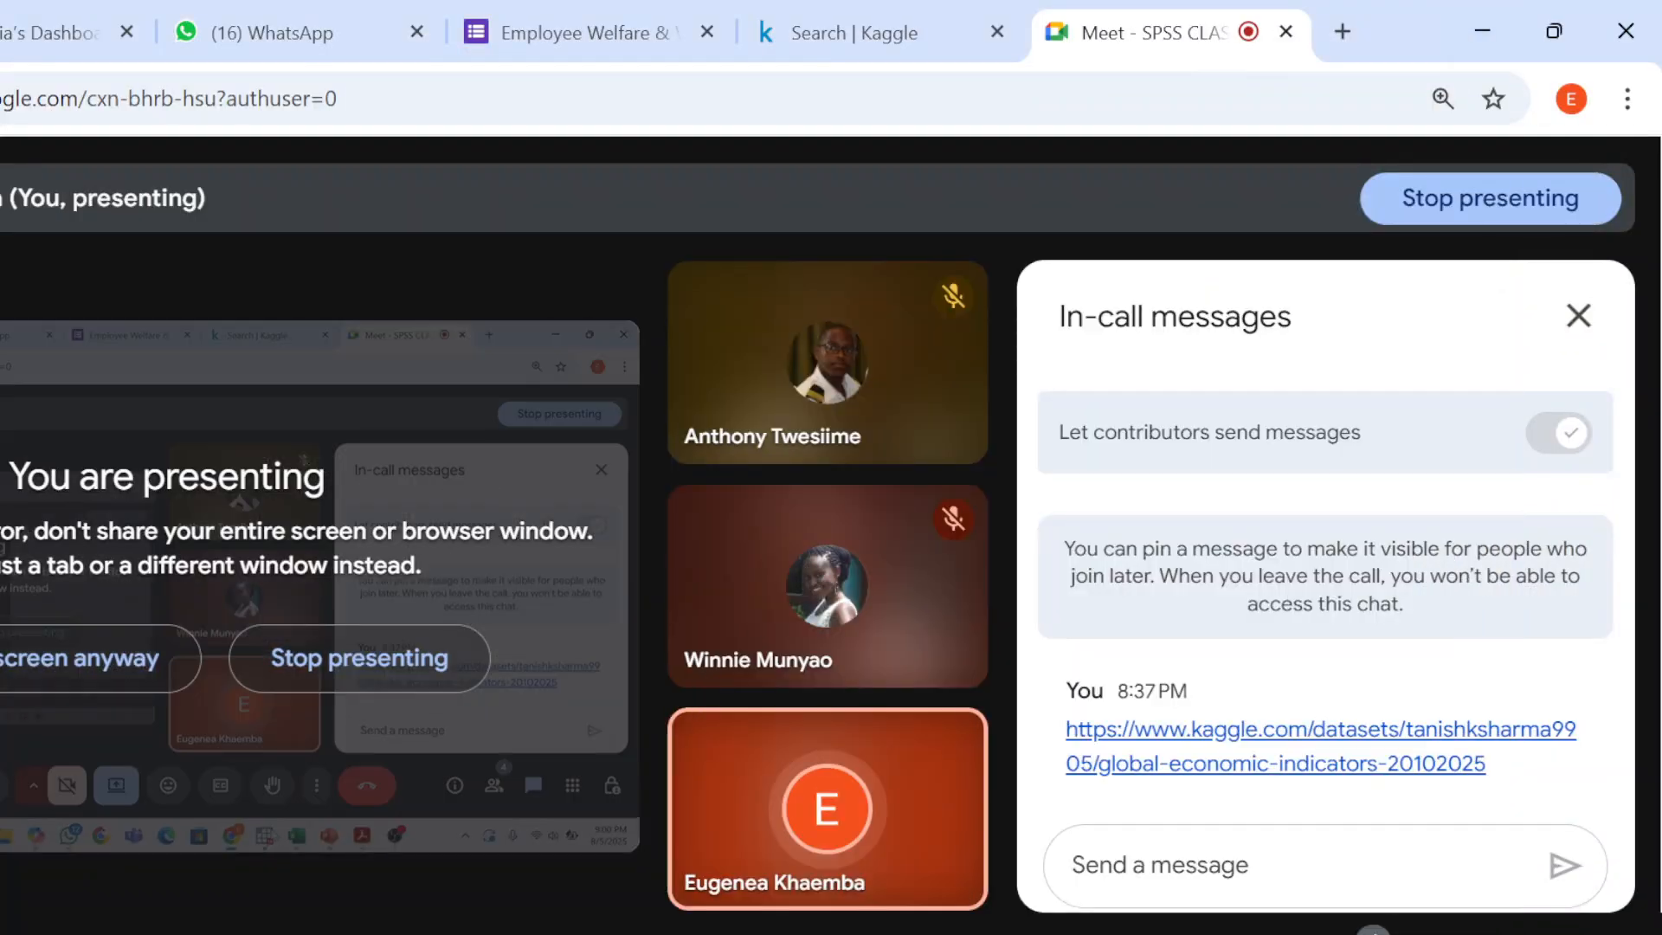
pyautogui.click(870, 934)
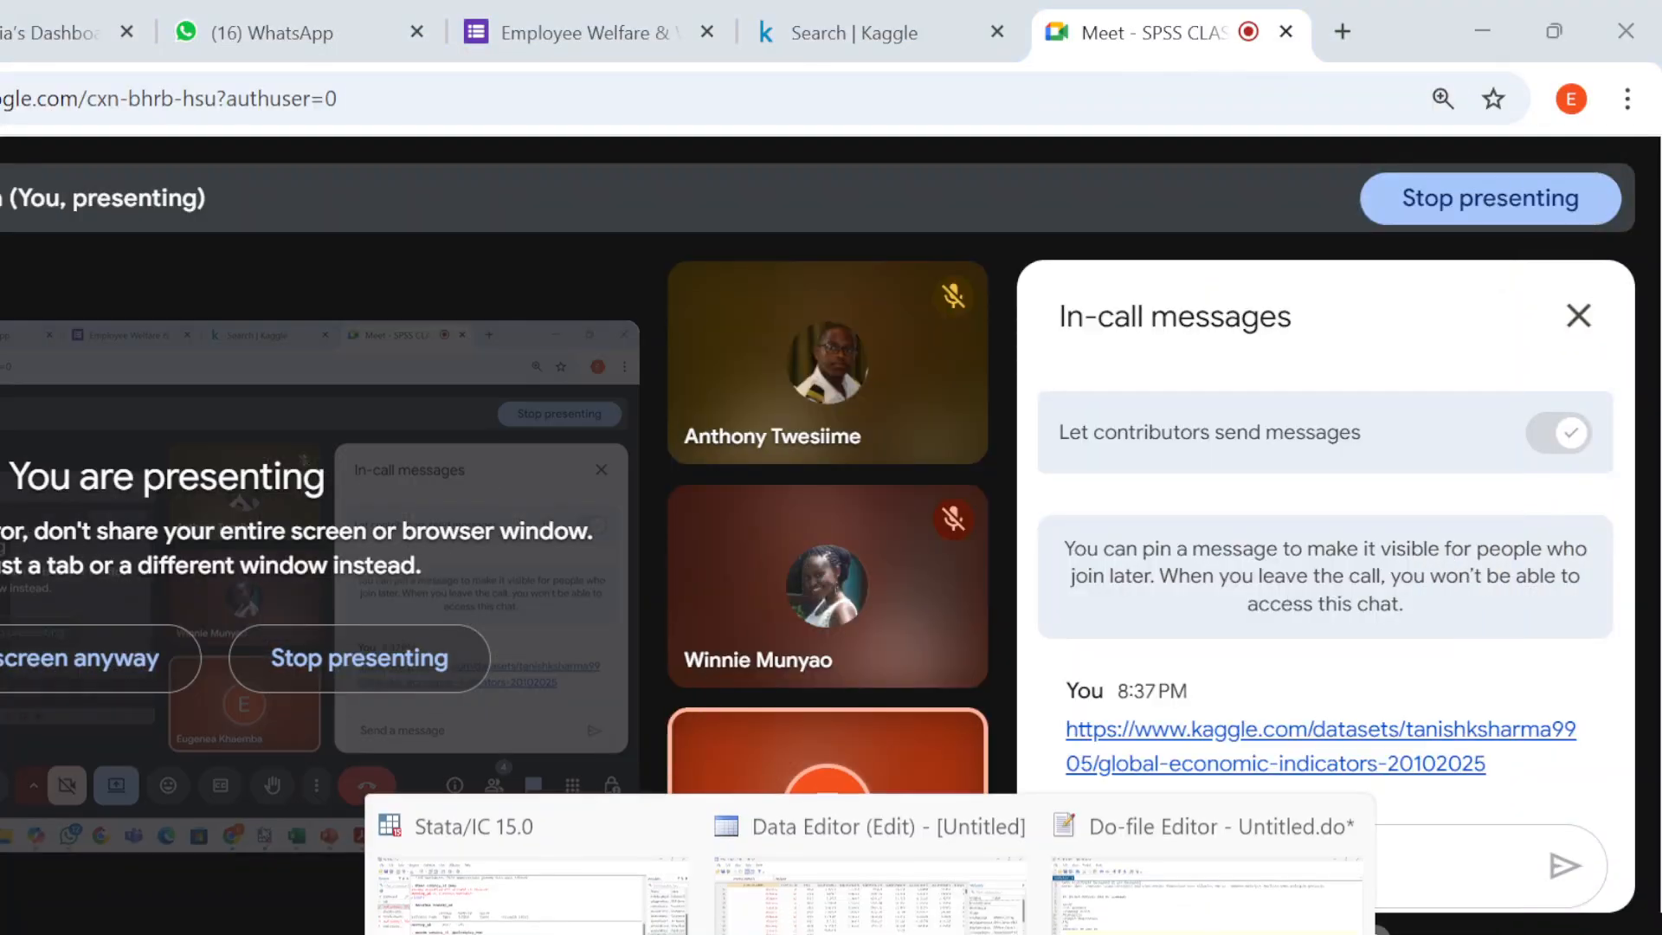
pyautogui.click(533, 875)
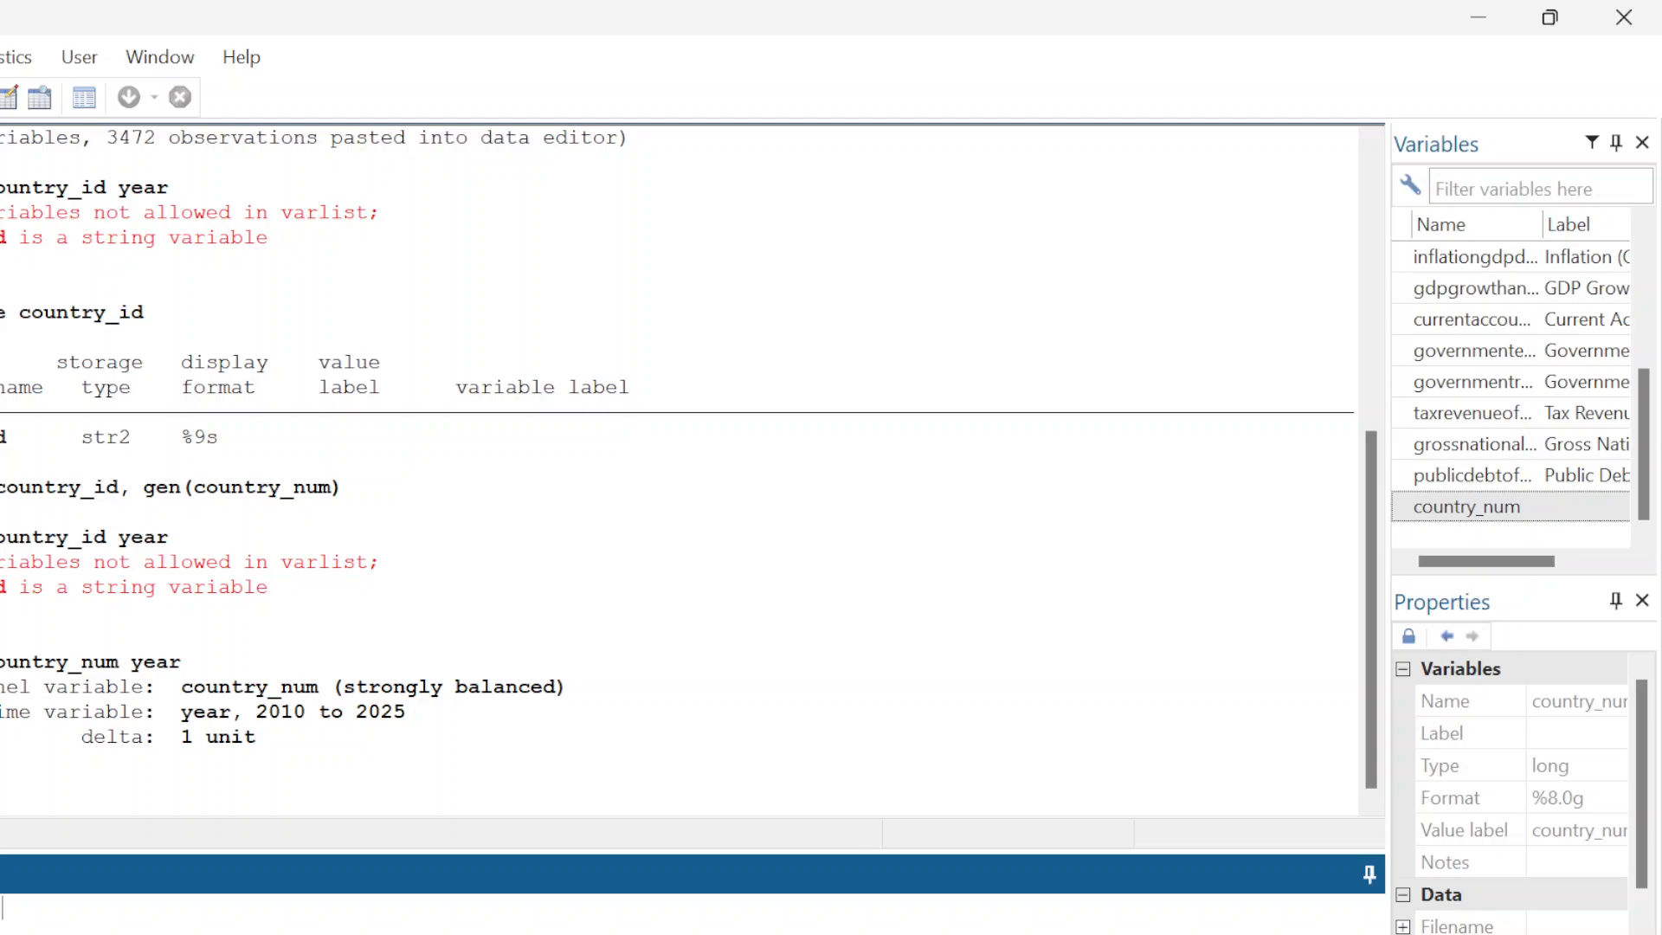
pyautogui.write('gen obs=')
pyautogui.write('_N')
pyautogui.hotkey('shift', 'Home')
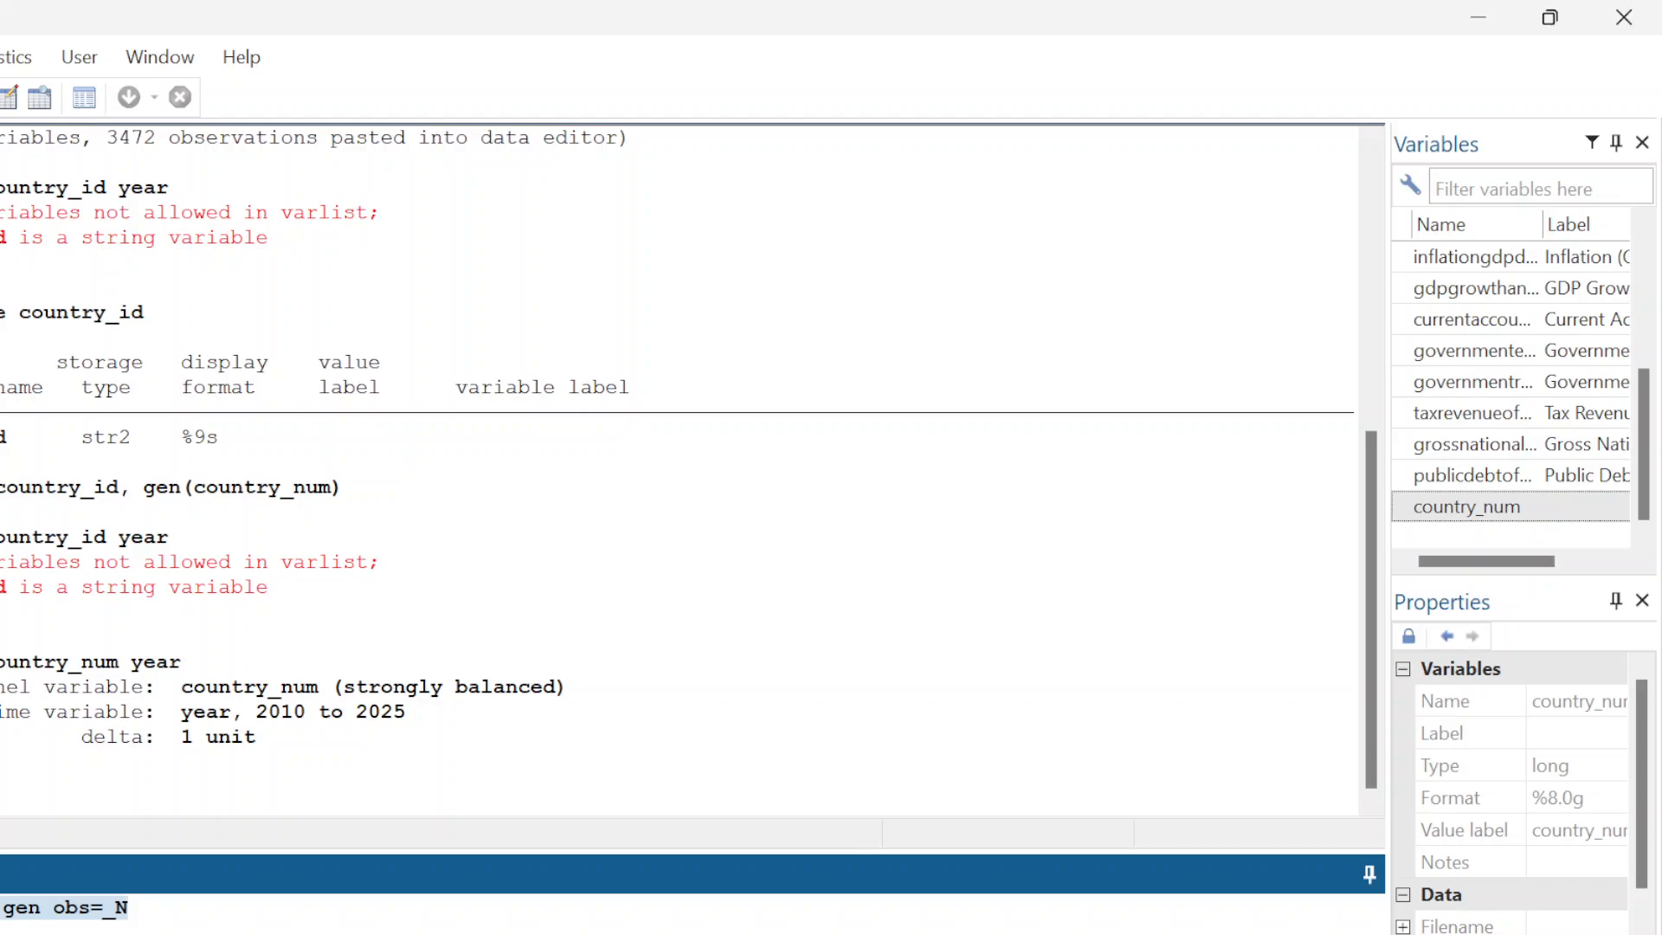
pyautogui.press('BackSpace')
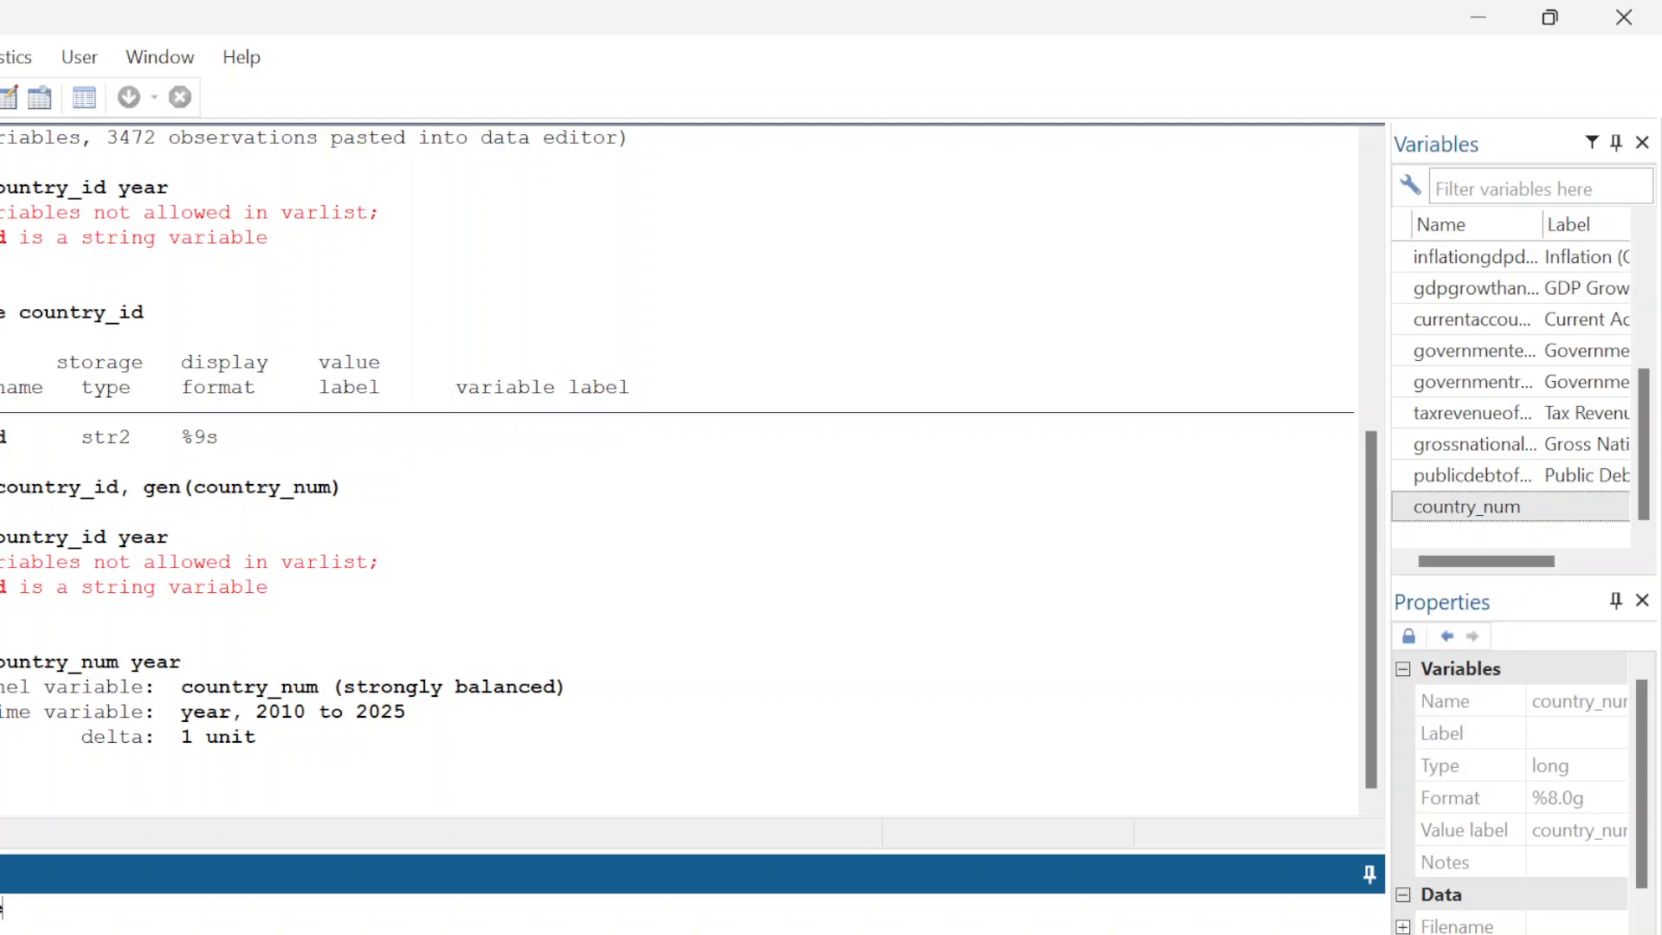
# Run xtdescribe to report the structure and participation pattern of the panel
pyautogui.press('Return')
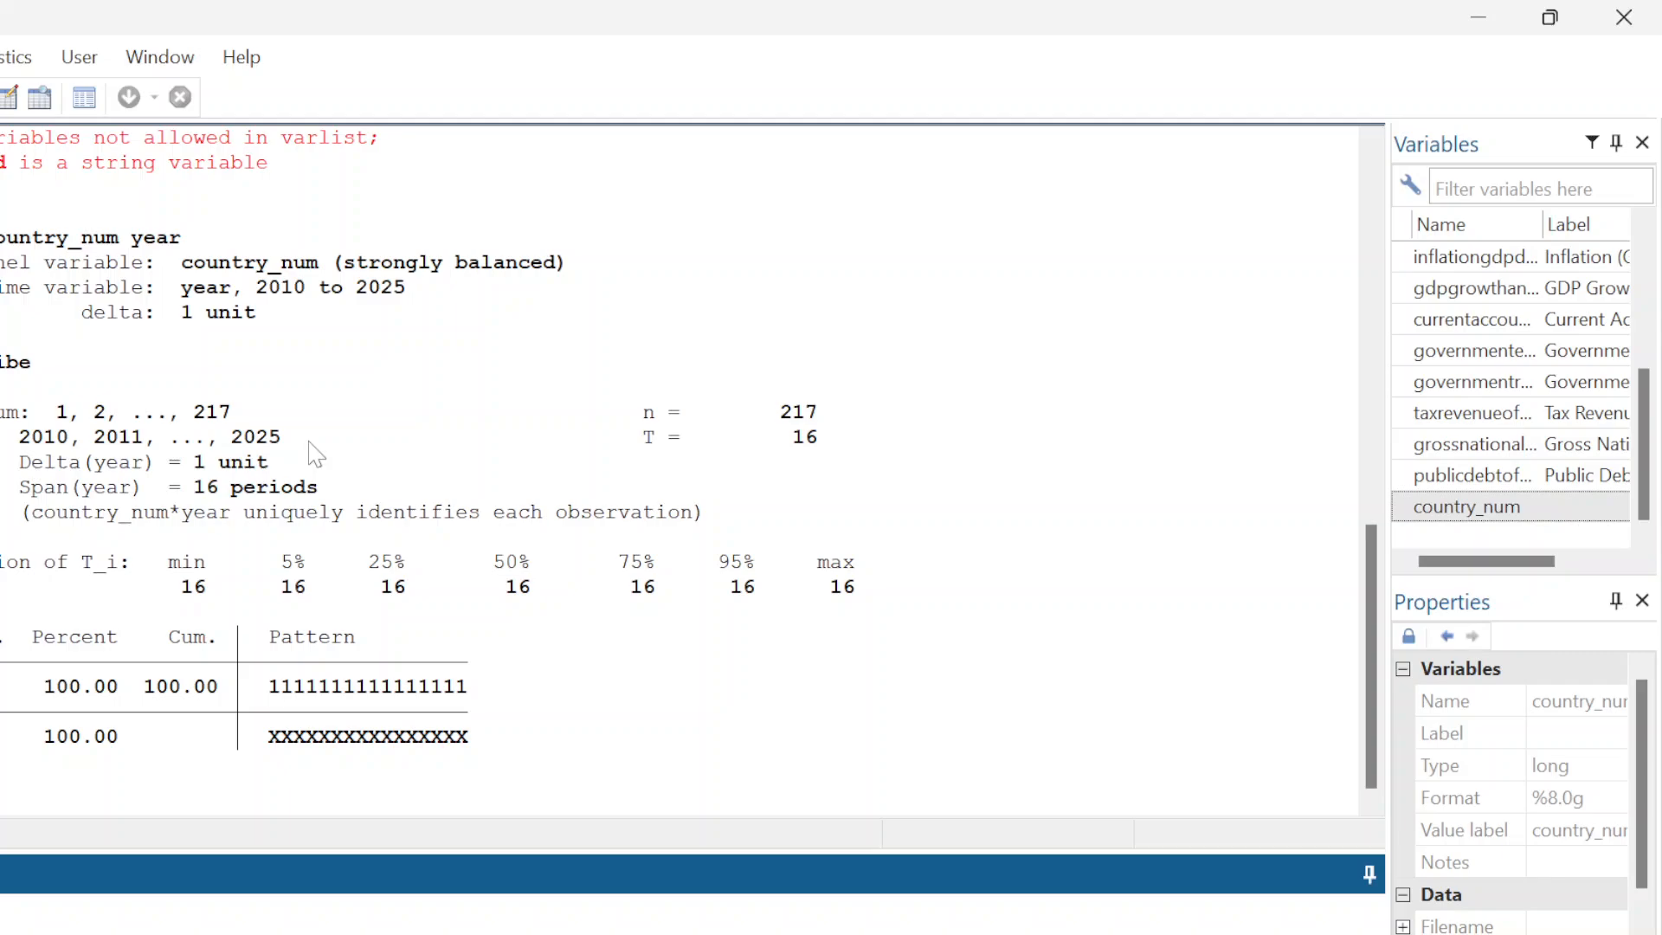
# Examine the yearly records of successive countries in the Data Editor, and return to the xtdescribe output in the main window
pyautogui.click(1495, 17)
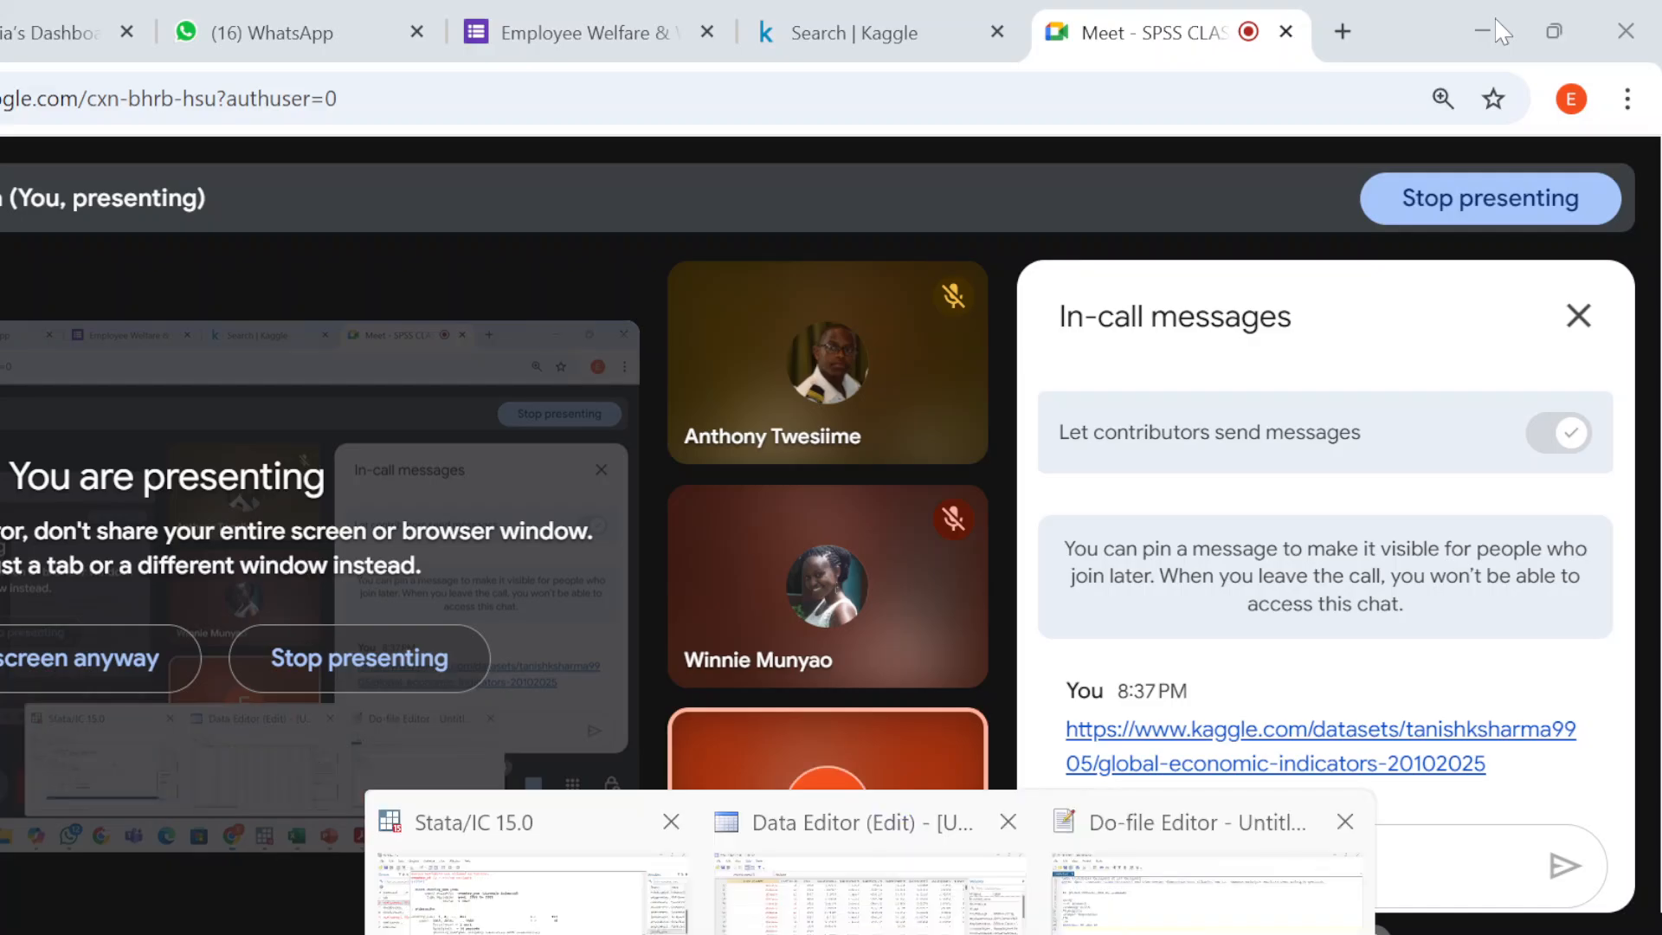
pyautogui.click(870, 870)
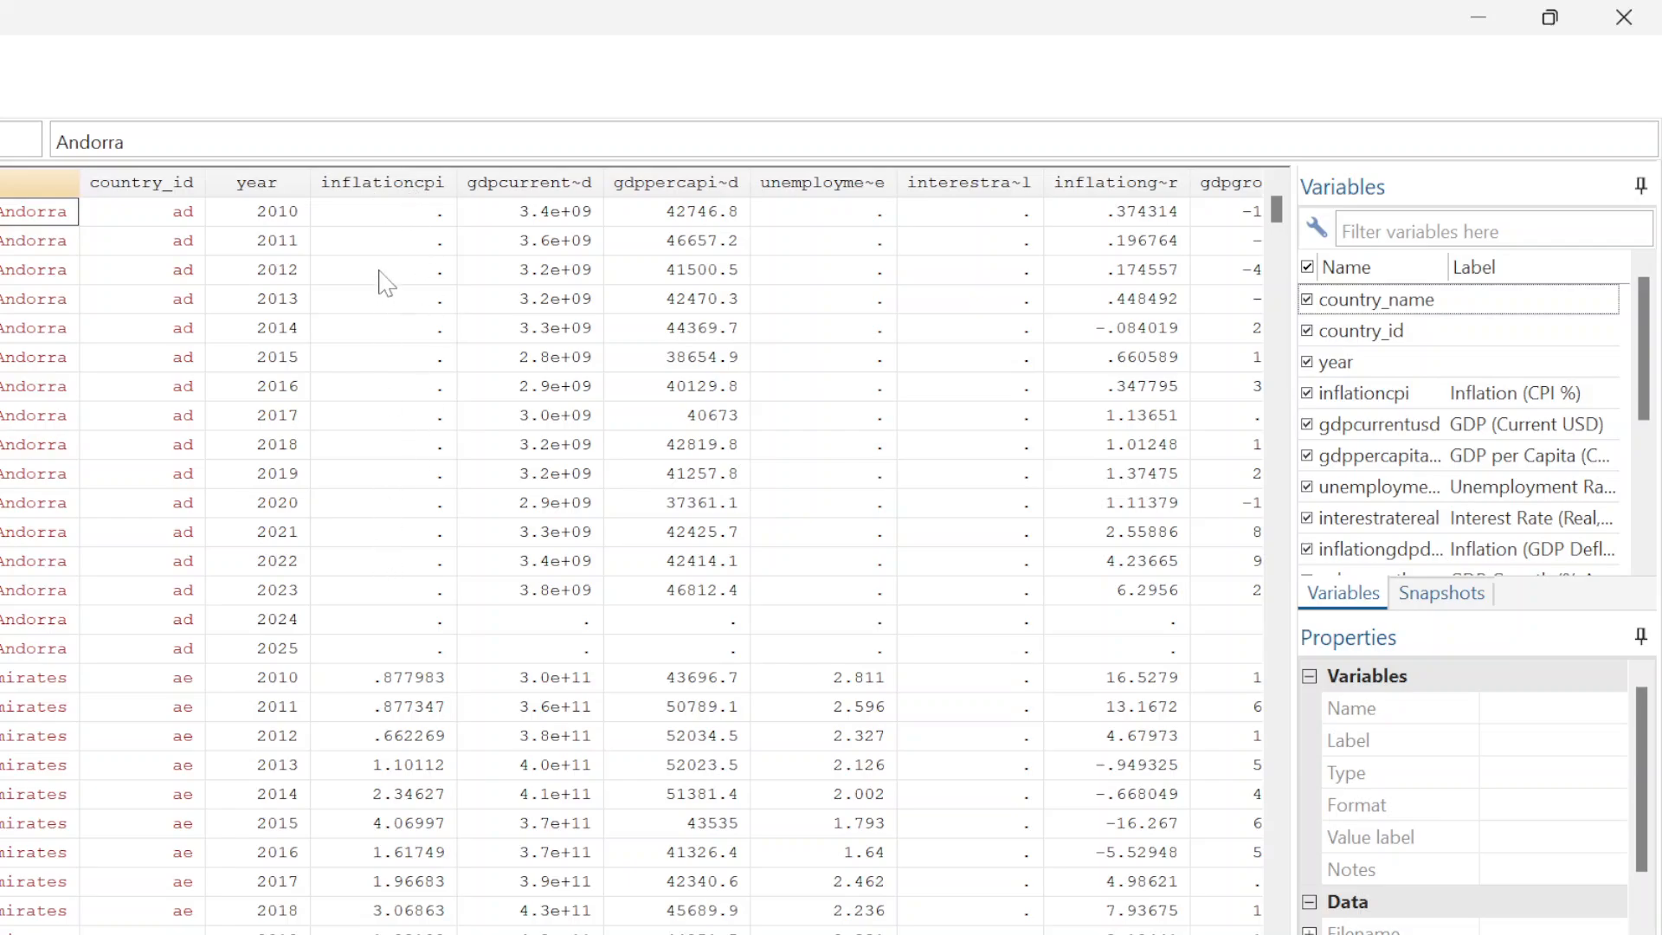
pyautogui.scroll(-7, 433, 246)
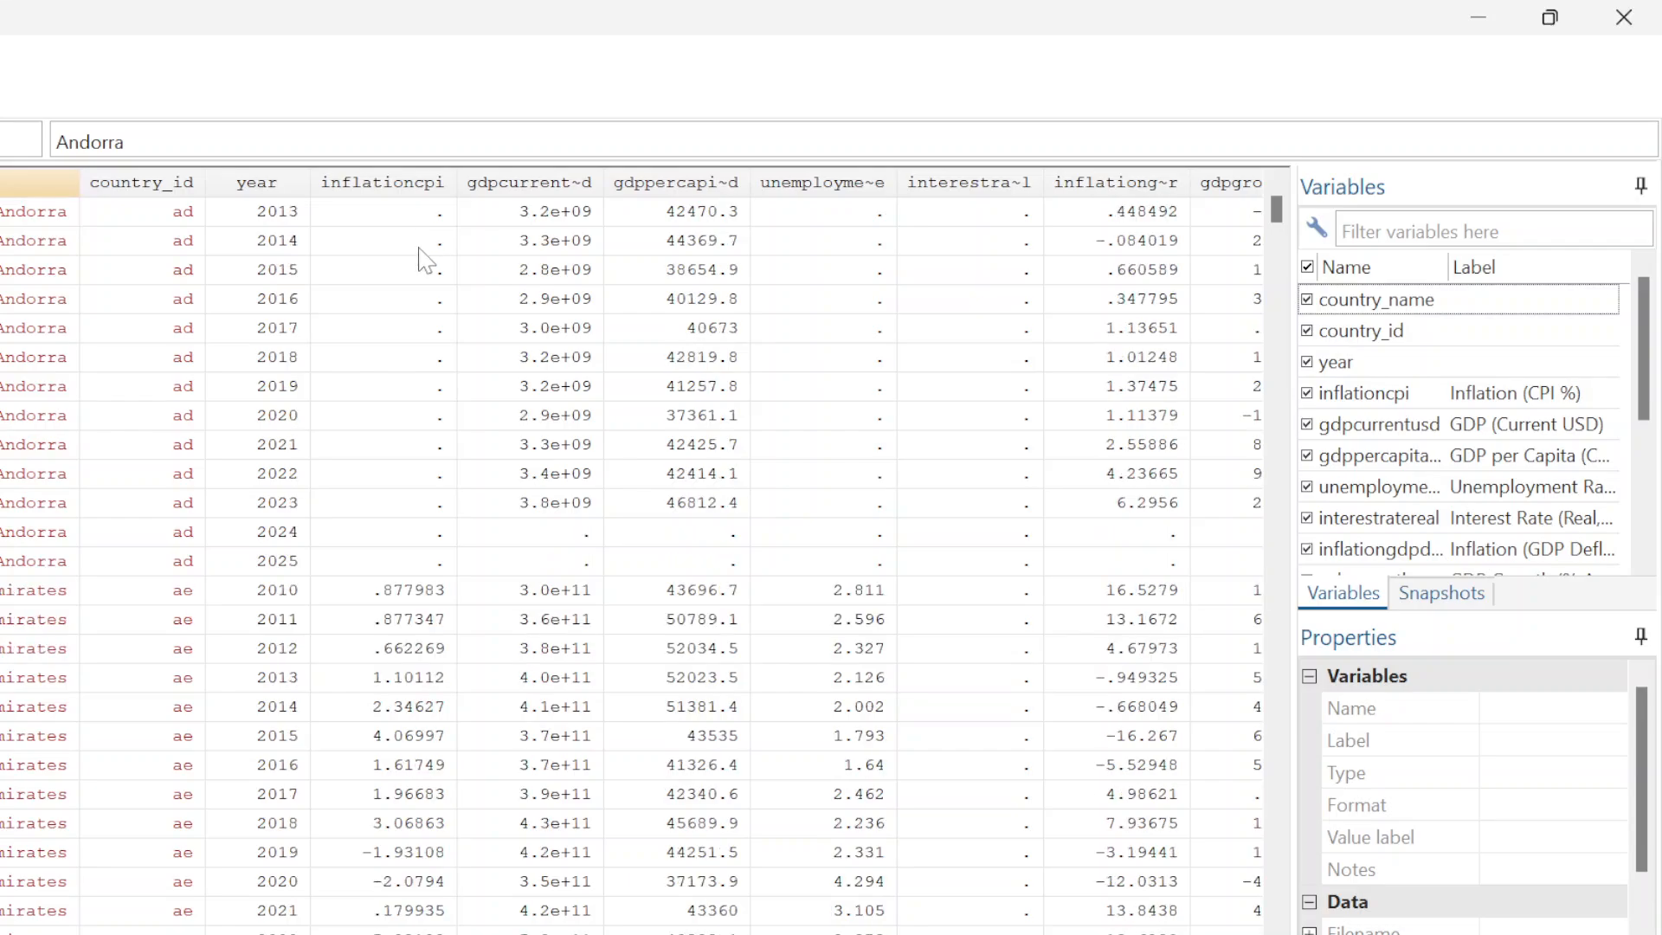
pyautogui.scroll(-20, 433, 346)
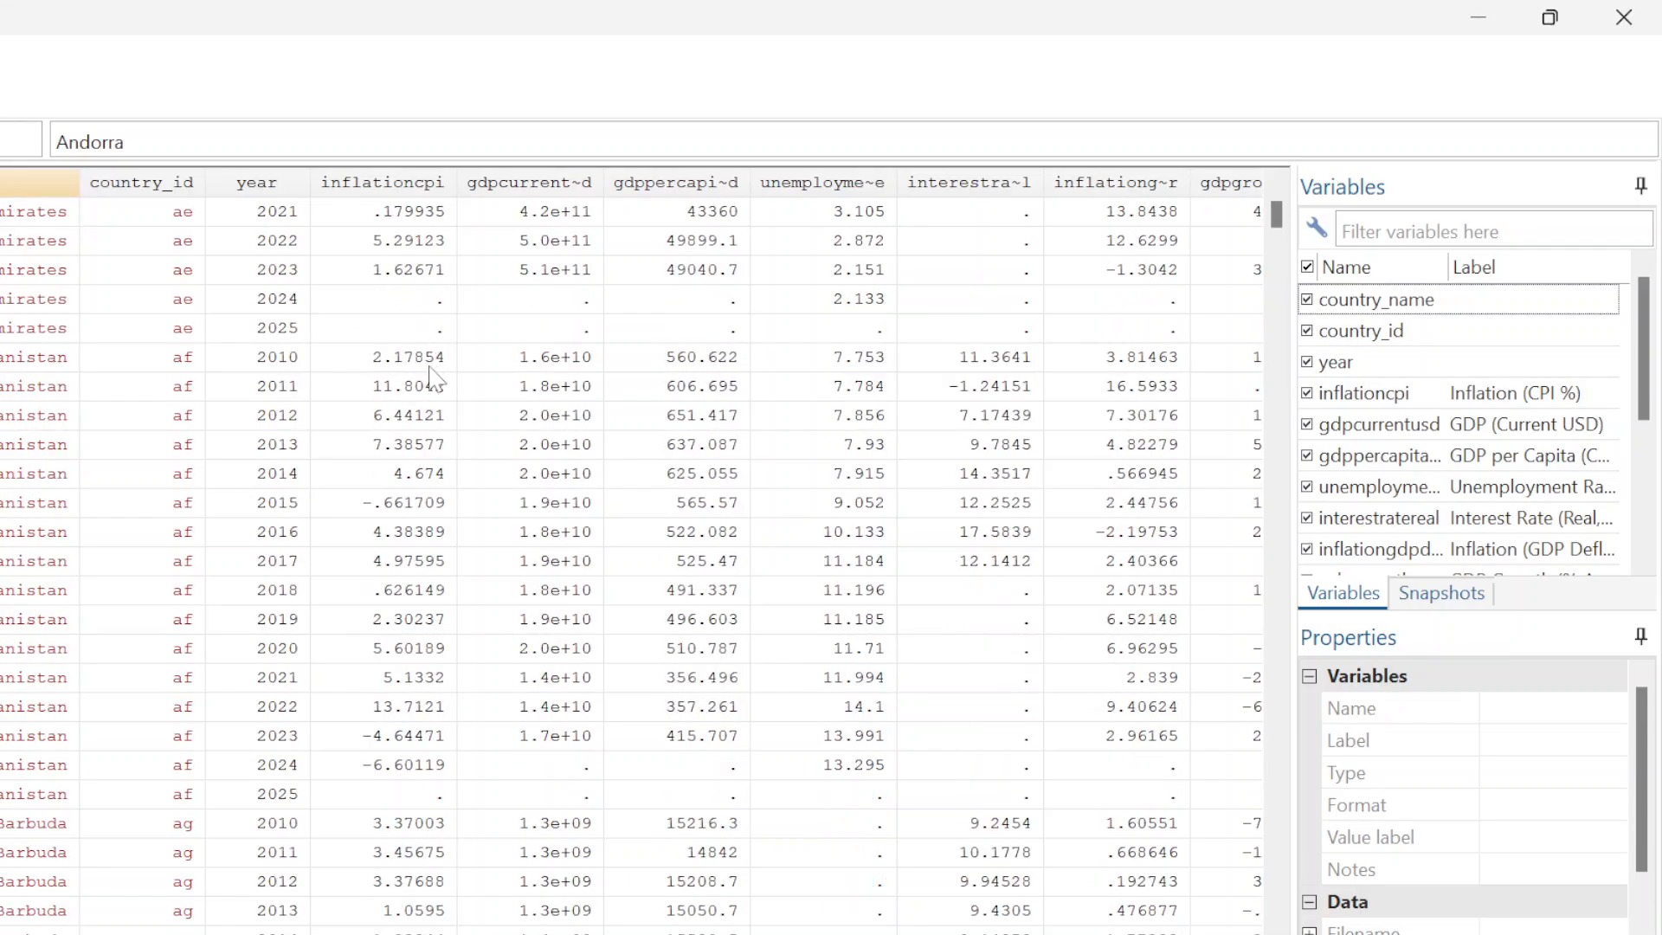
pyautogui.scroll(-9, 409, 421)
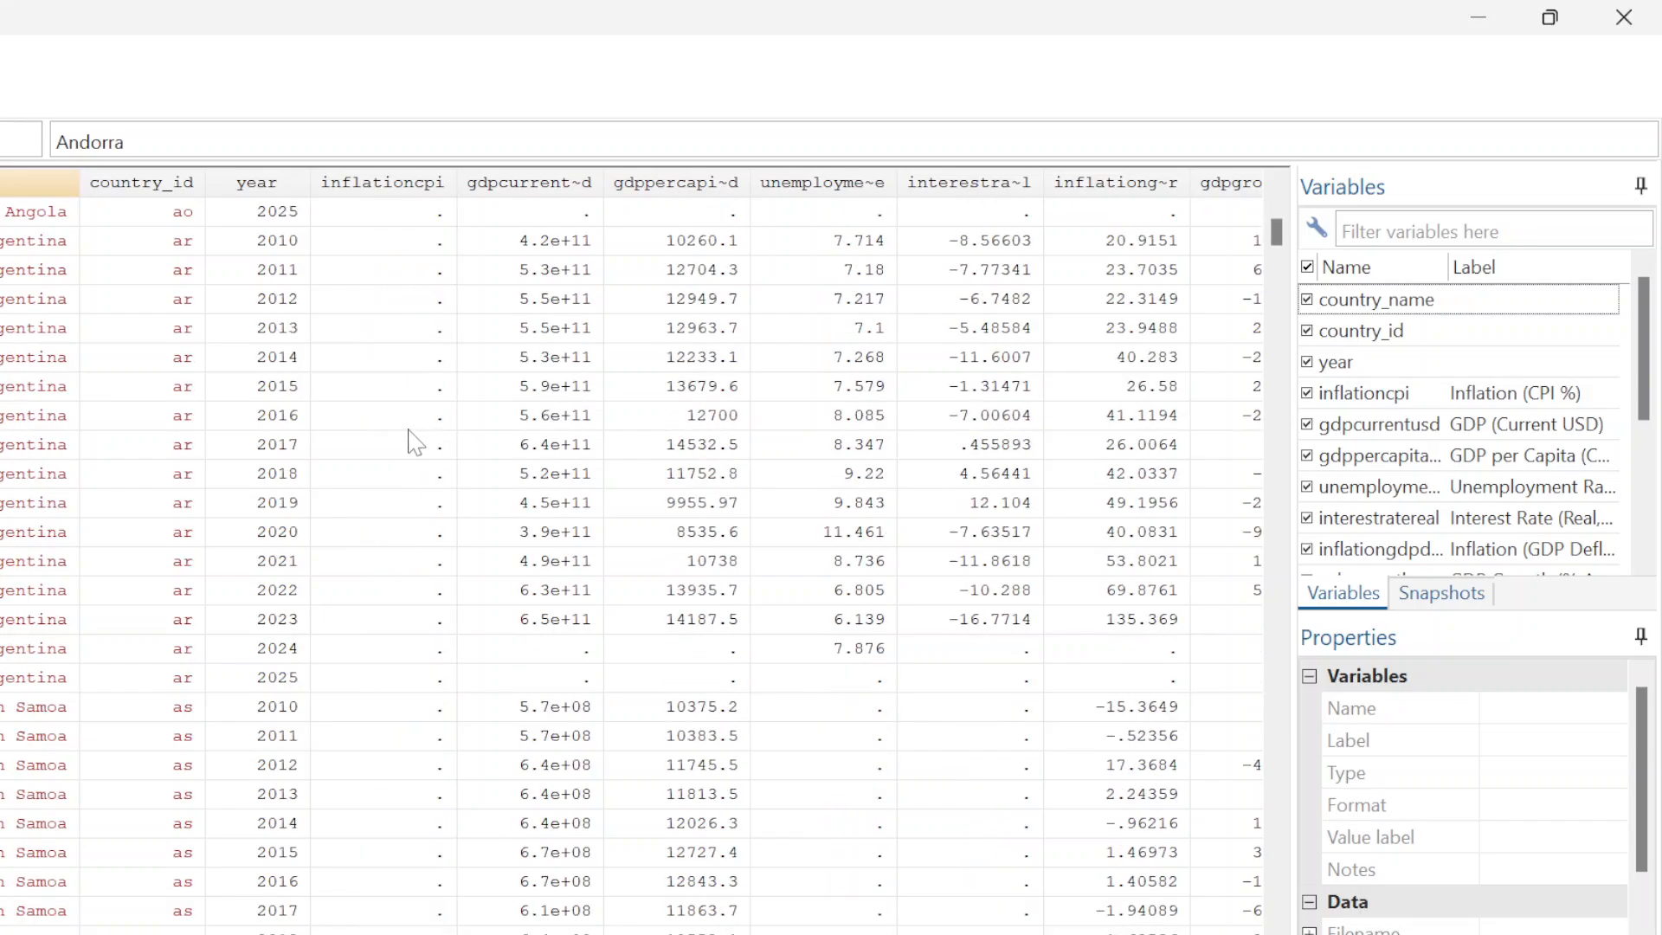
pyautogui.scroll(14, 408, 428)
pyautogui.scroll(20, 408, 428)
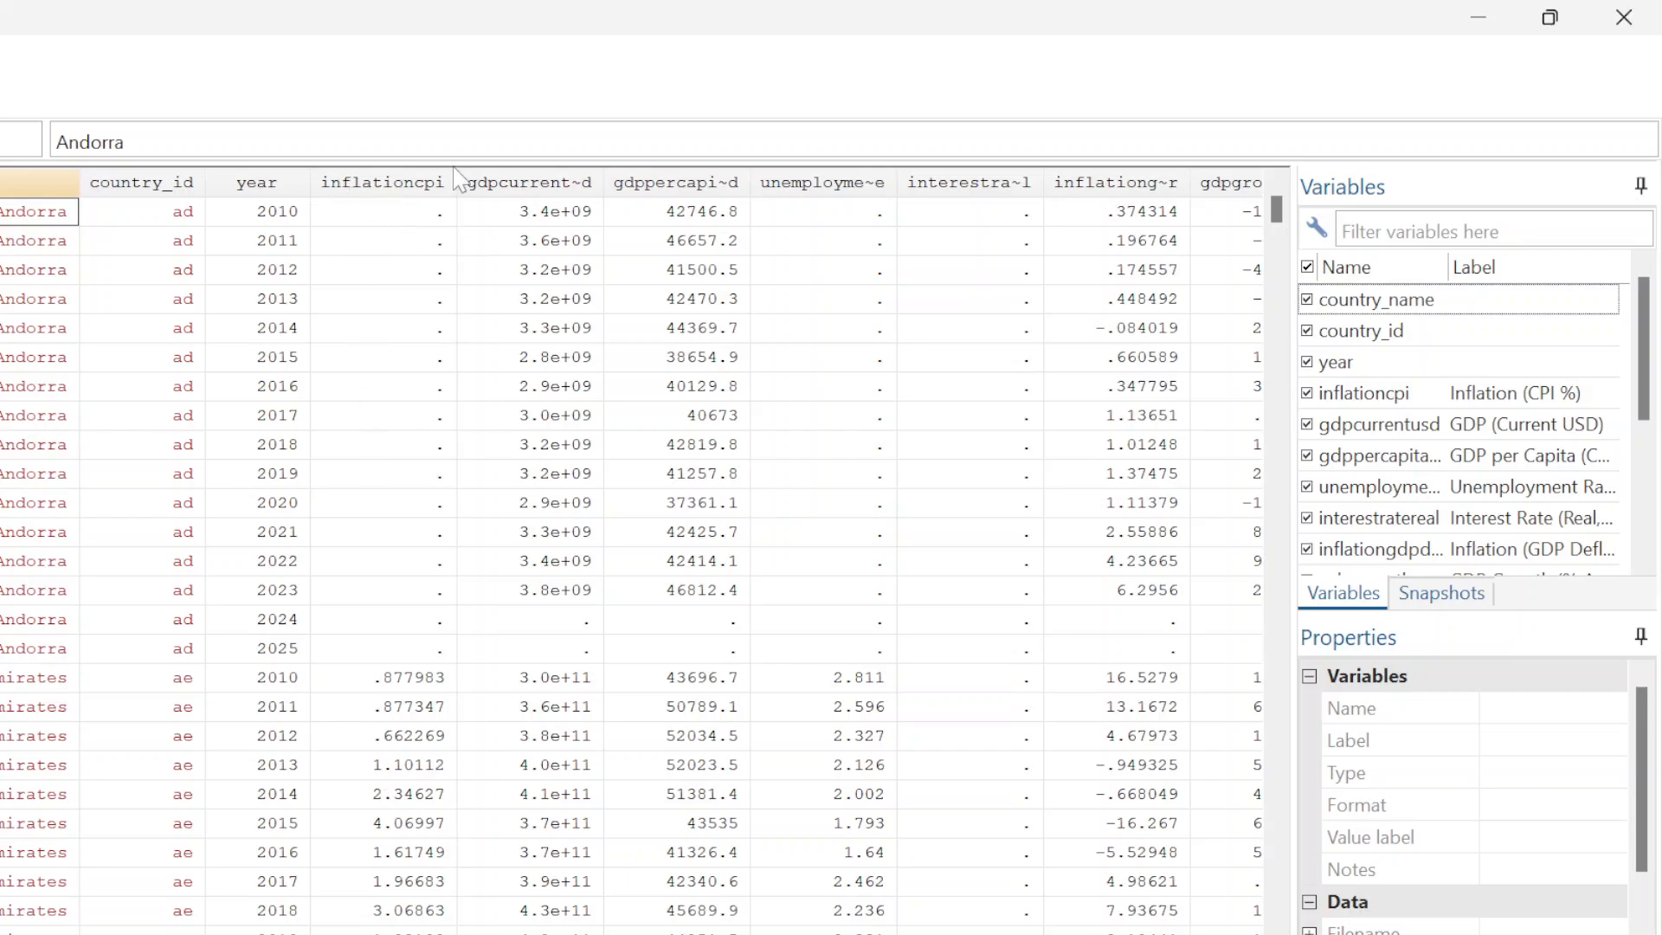
pyautogui.click(1482, 15)
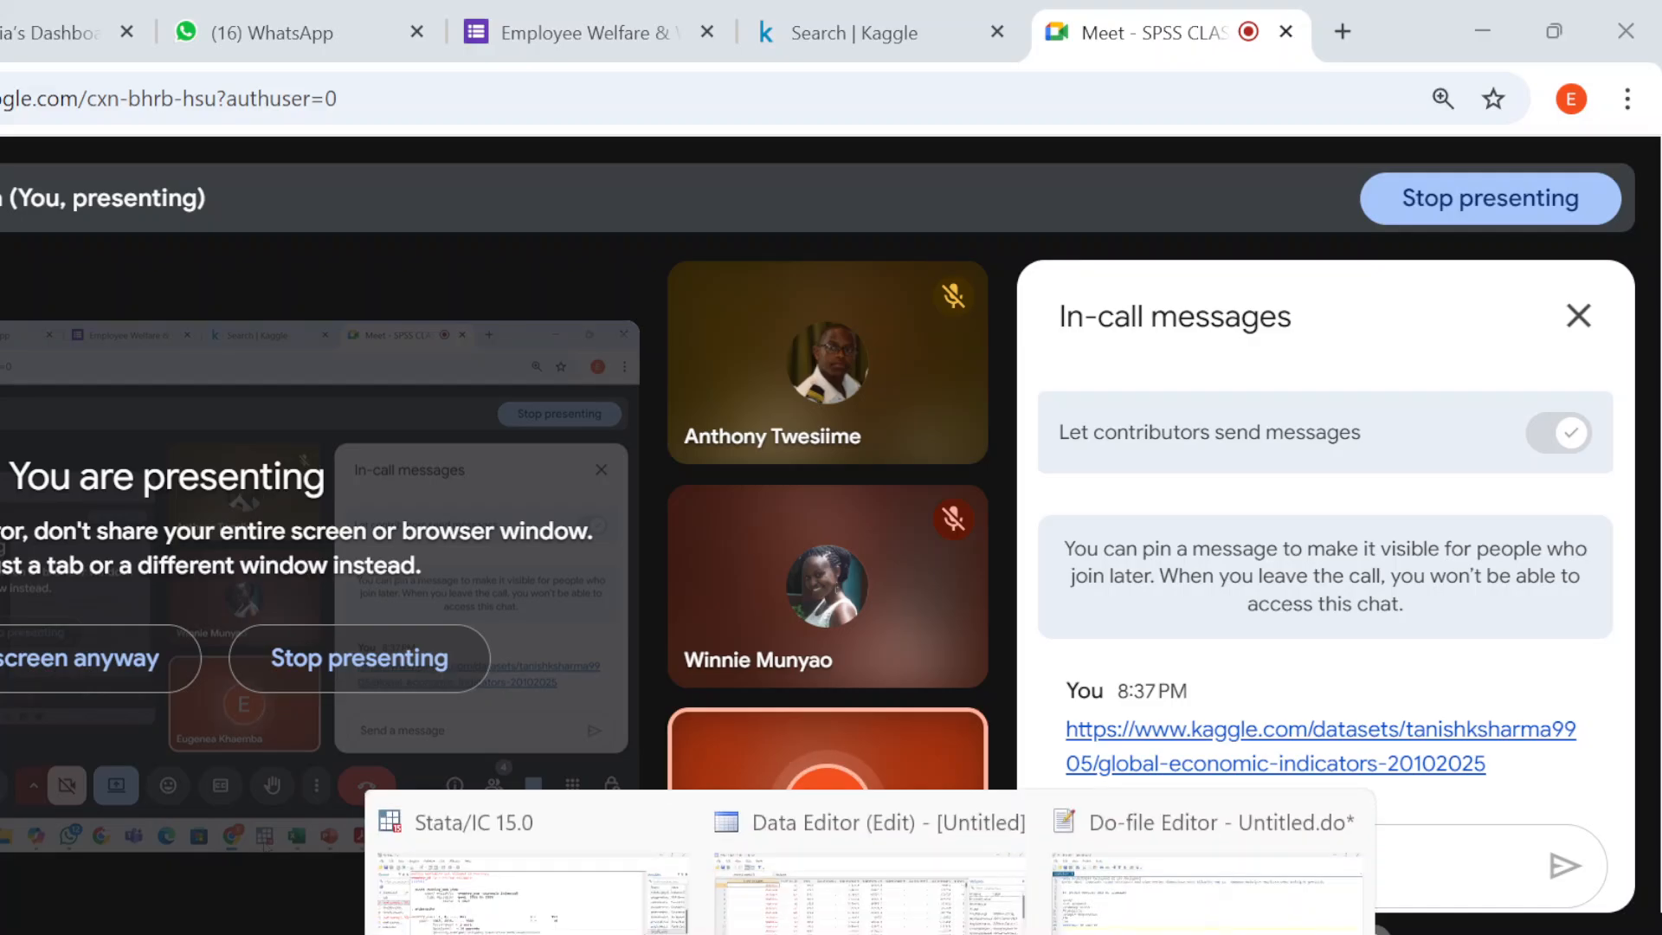
pyautogui.click(536, 865)
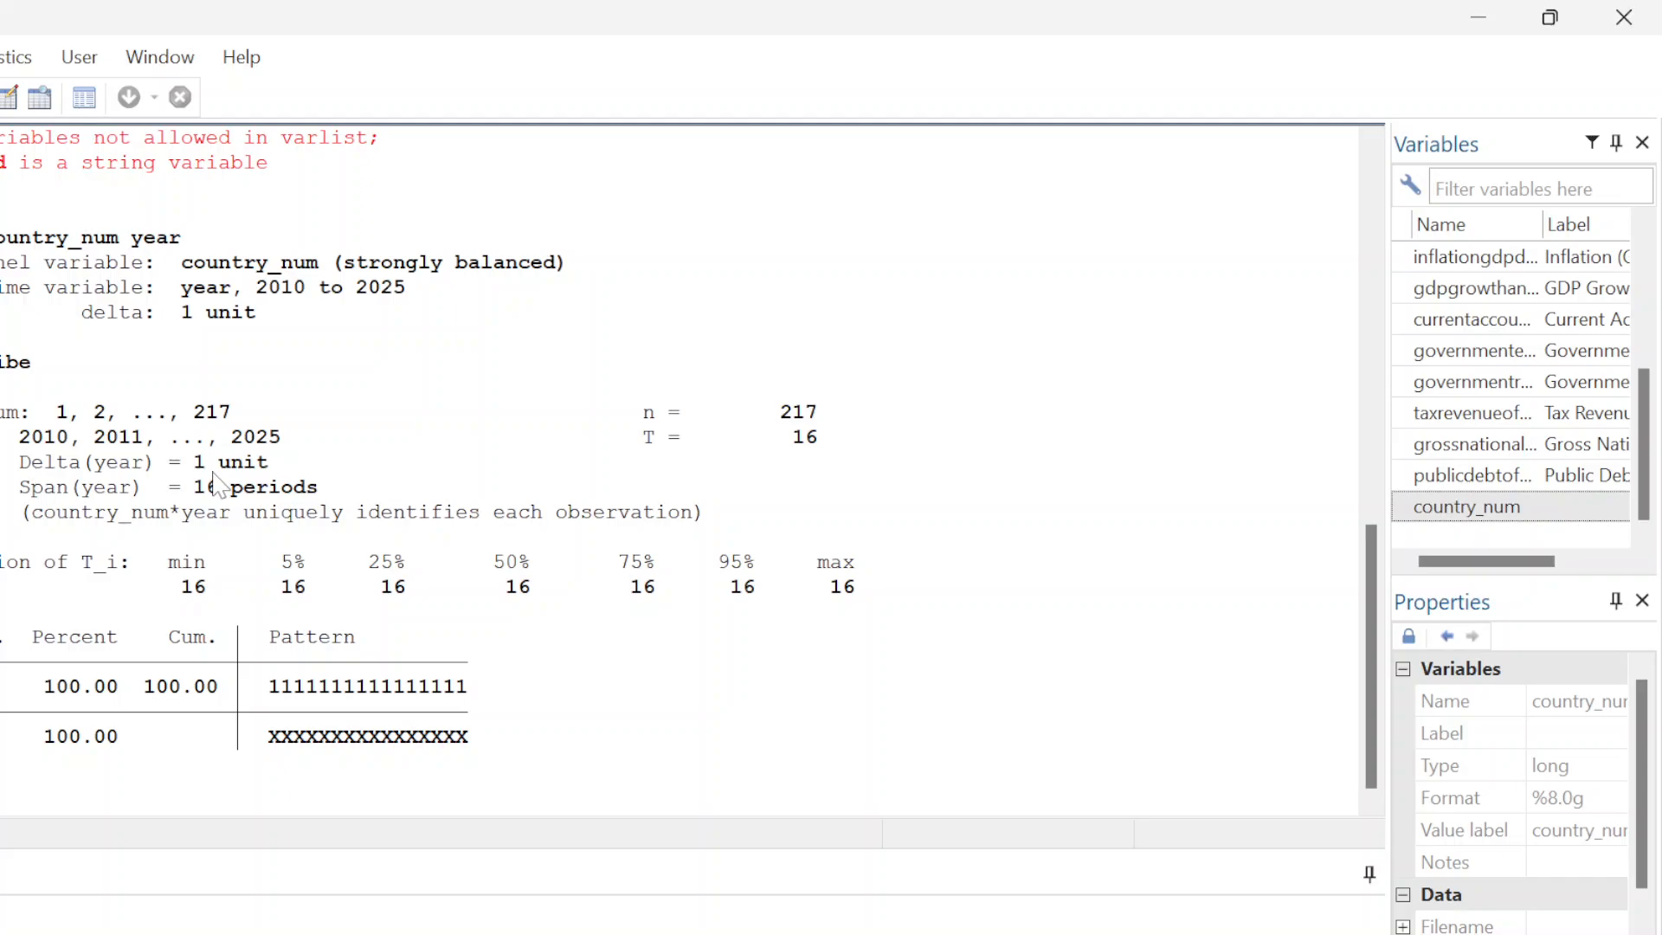
# Run xtsum on inflationgdpdeflator, gdpgrowthannual, publicdebtofgdp and interestratereal to get overall, between and within statistics
pyautogui.click(273, 900)
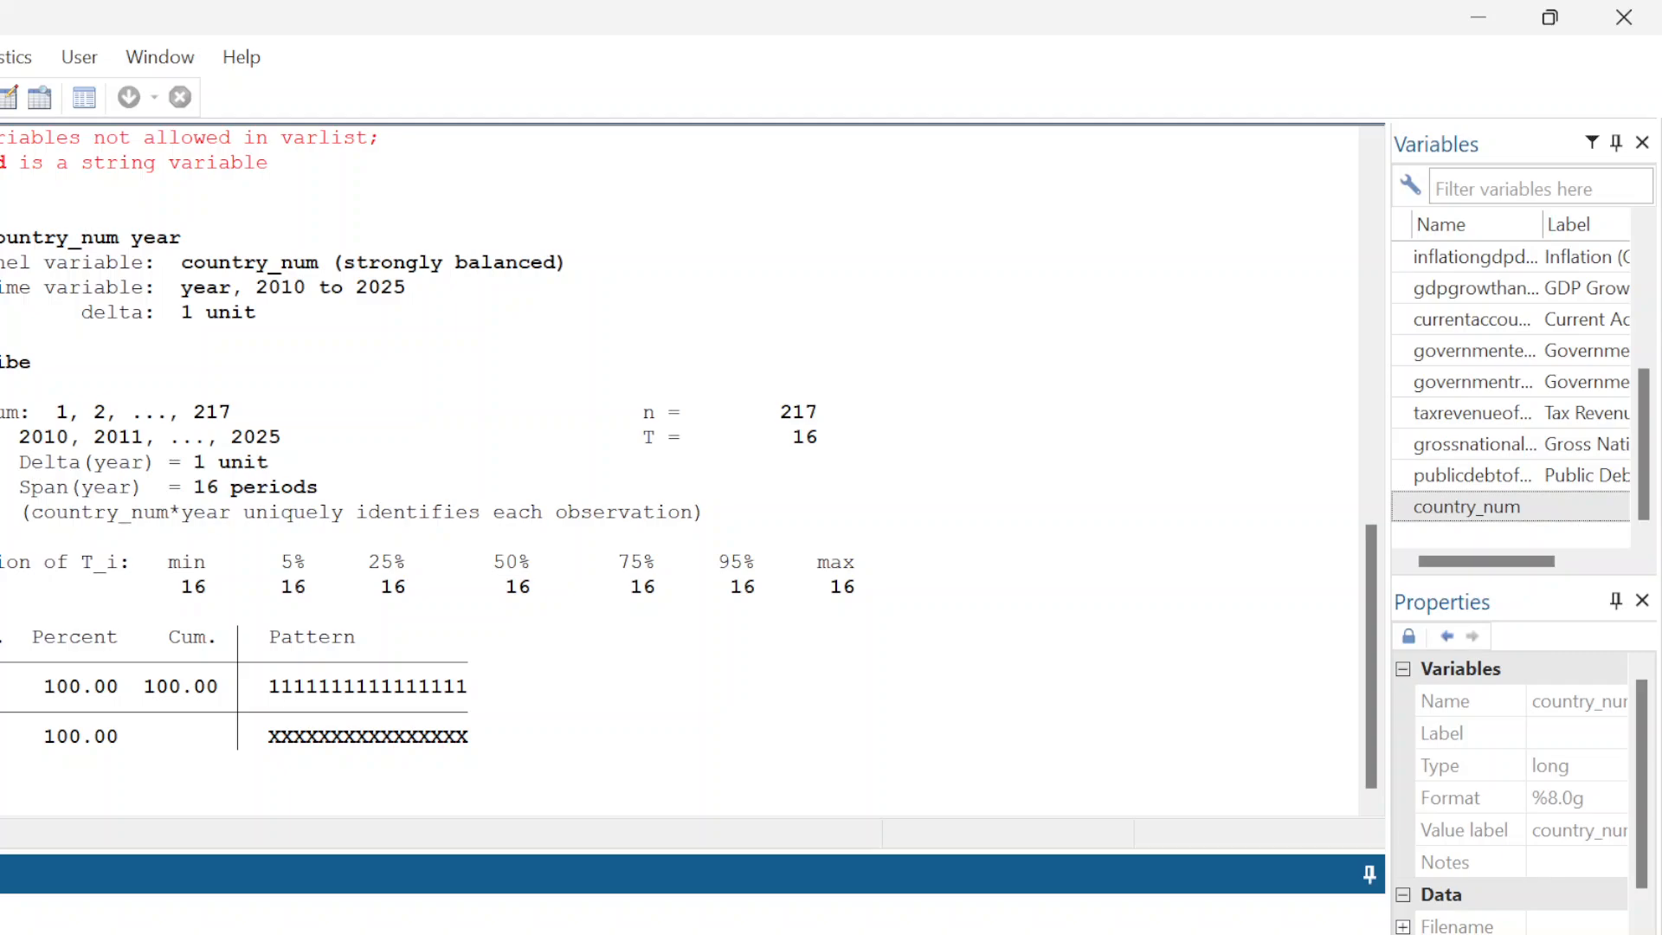
pyautogui.doubleClick(1462, 257)
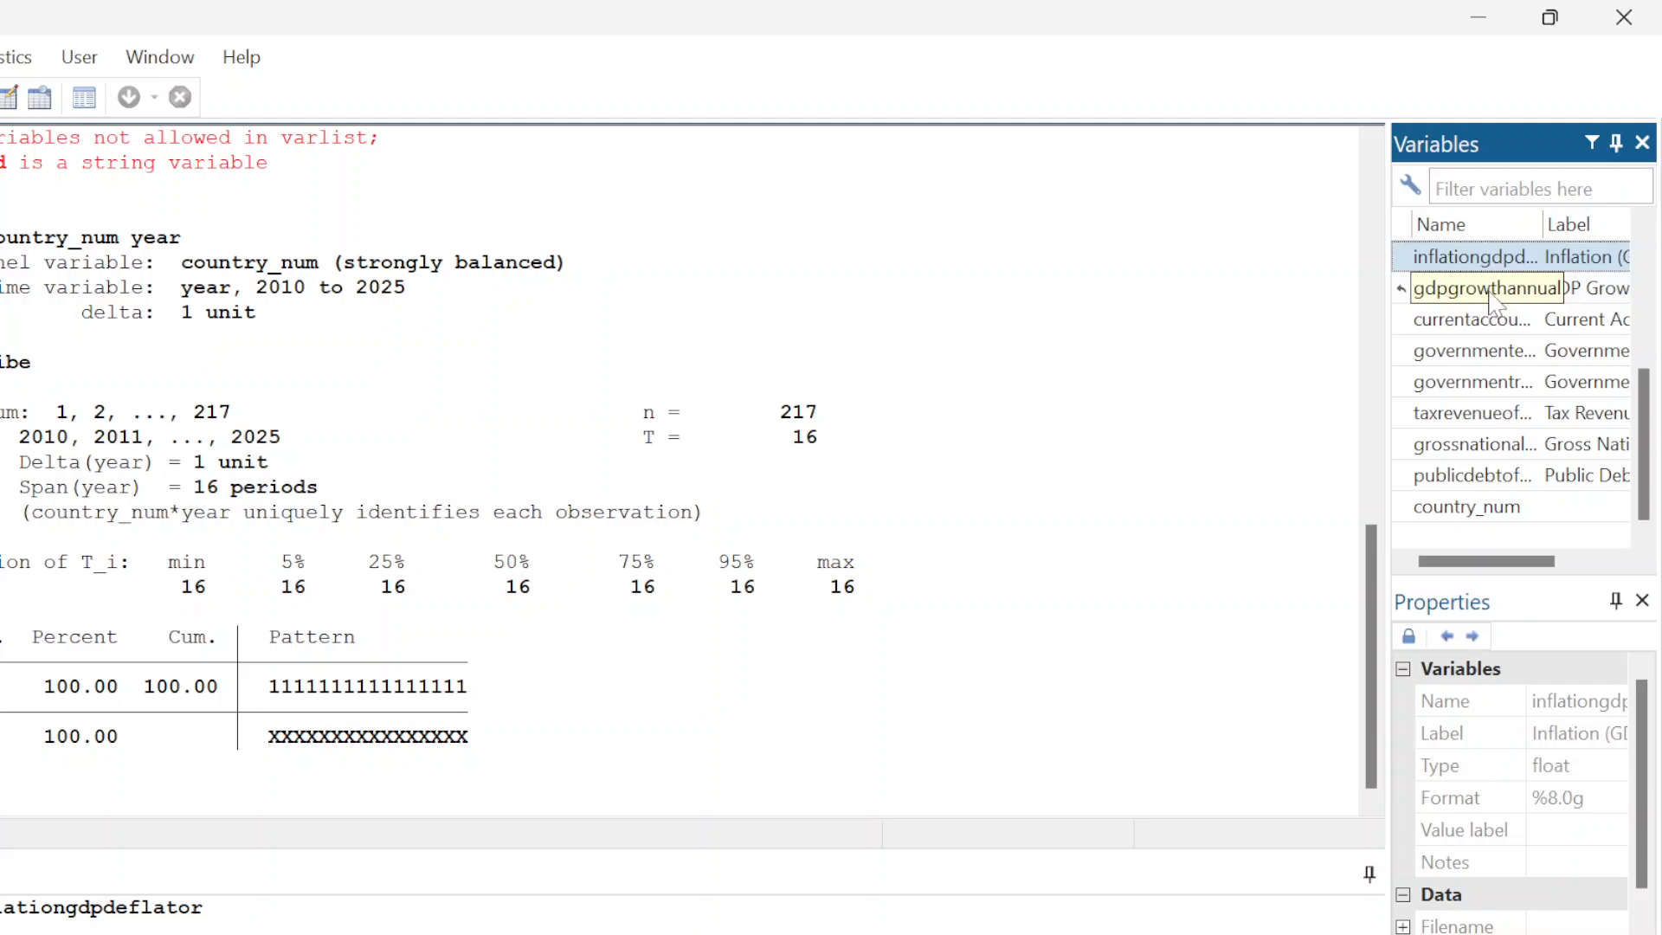
pyautogui.click(1495, 300)
pyautogui.doubleClick(1495, 301)
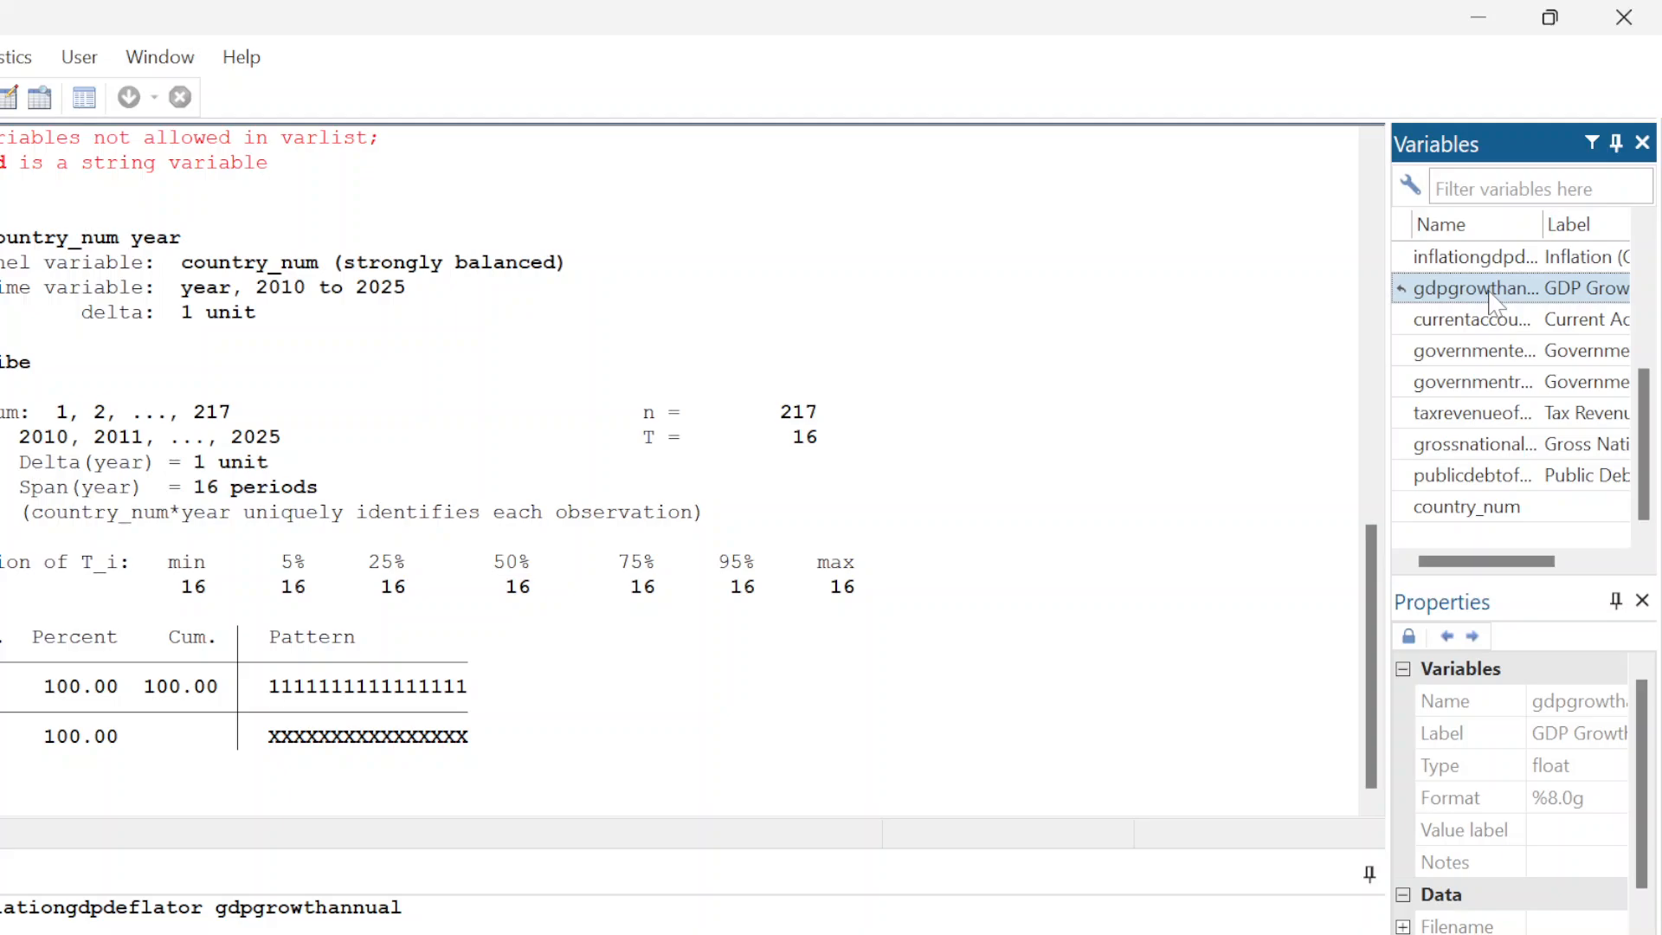
pyautogui.click(1473, 483)
pyautogui.doubleClick(1473, 485)
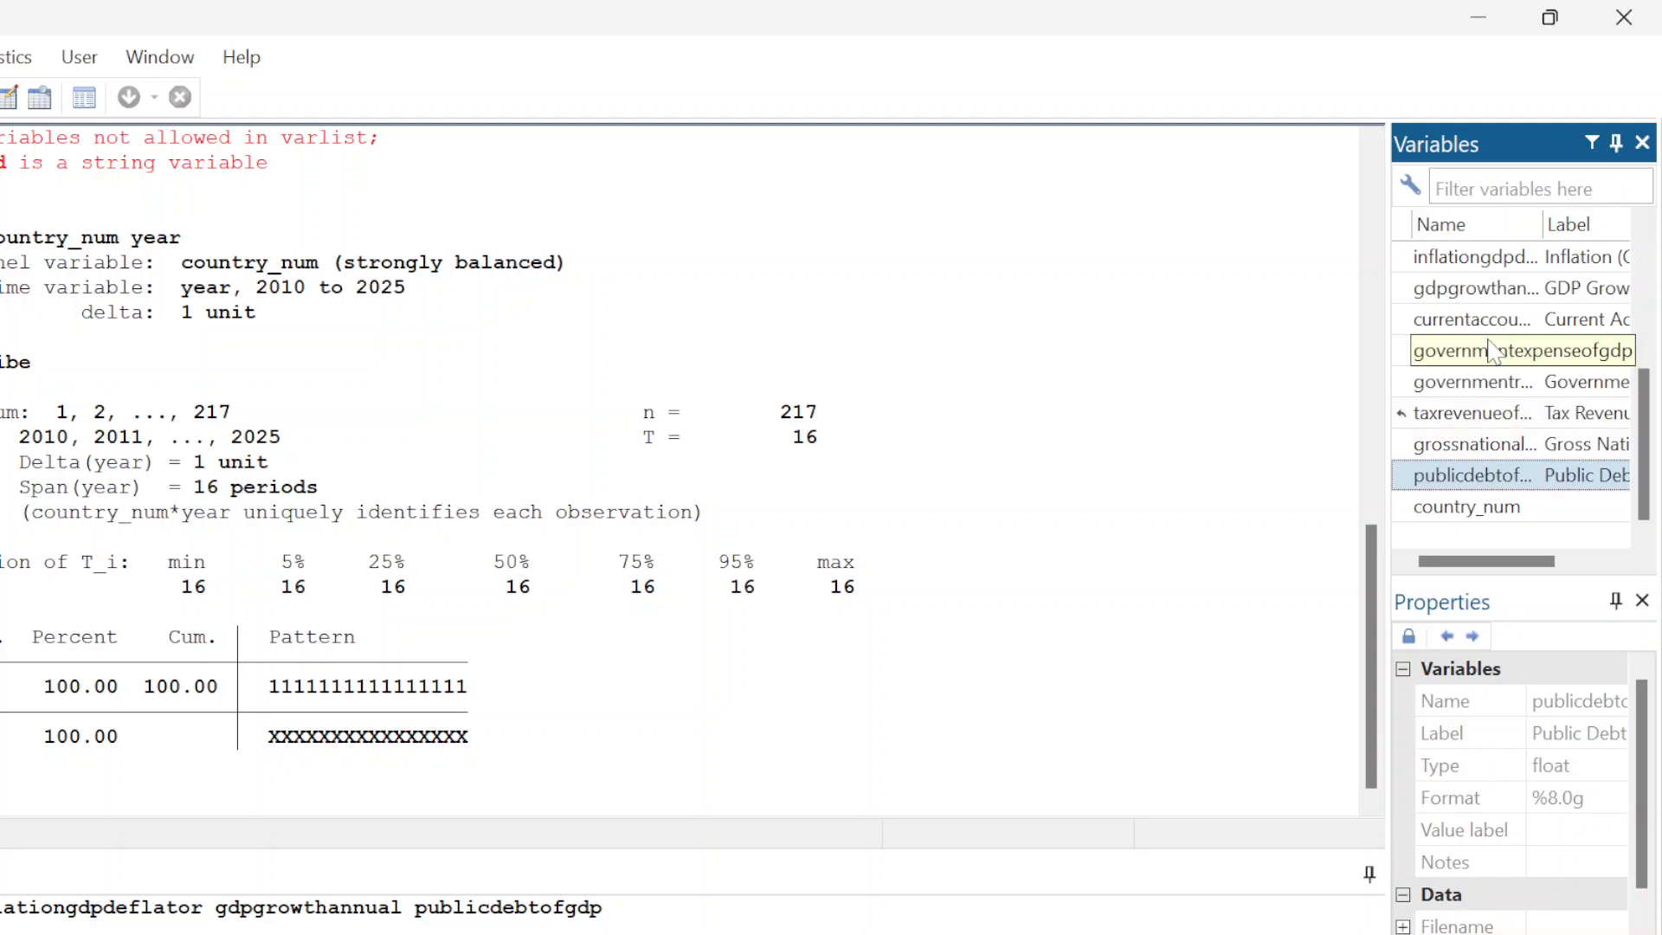
pyautogui.scroll(3, 1495, 381)
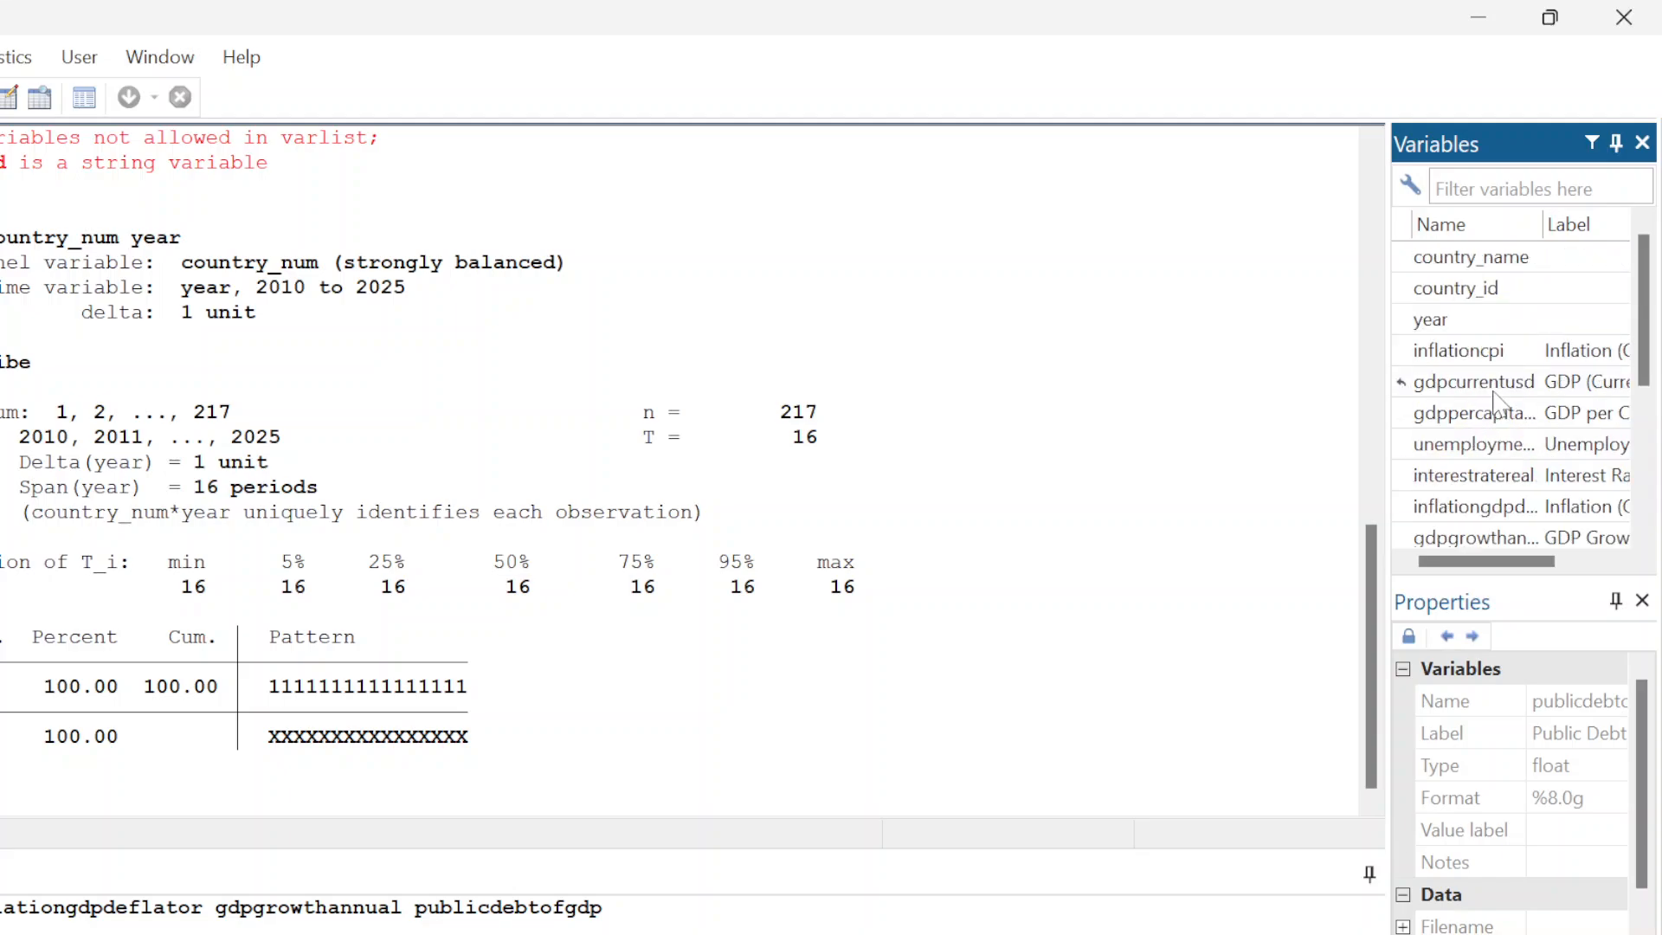
pyautogui.scroll(-1, 1498, 403)
pyautogui.scroll(1, 1499, 403)
pyautogui.doubleClick(1512, 481)
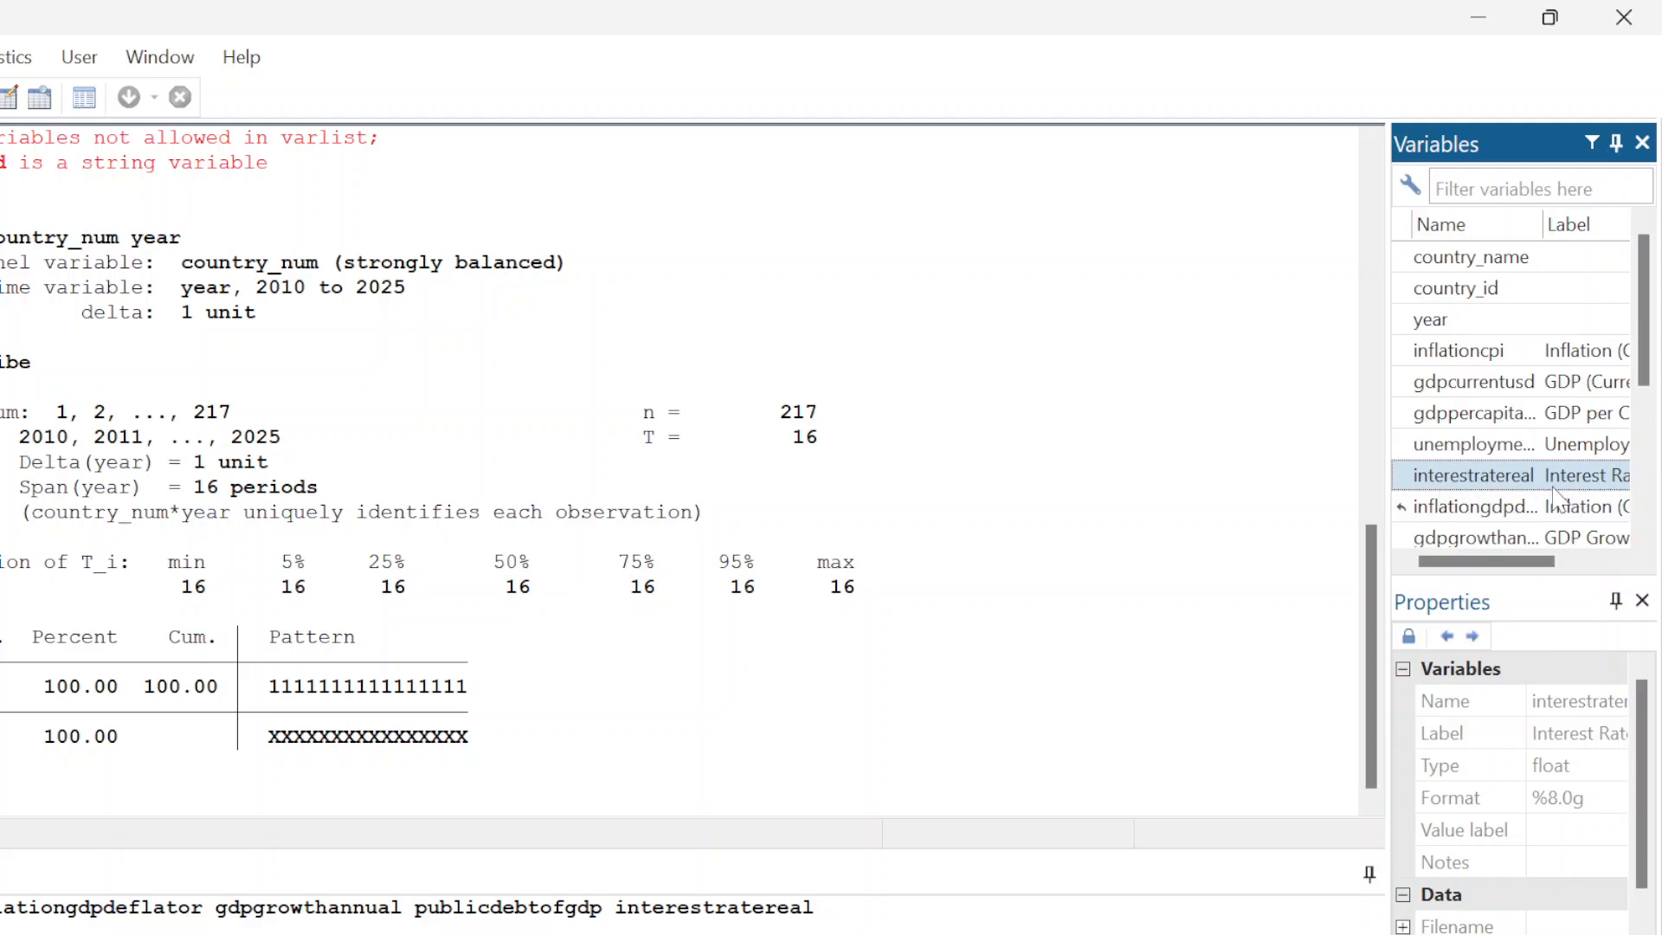
pyautogui.scroll(-1, 1649, 303)
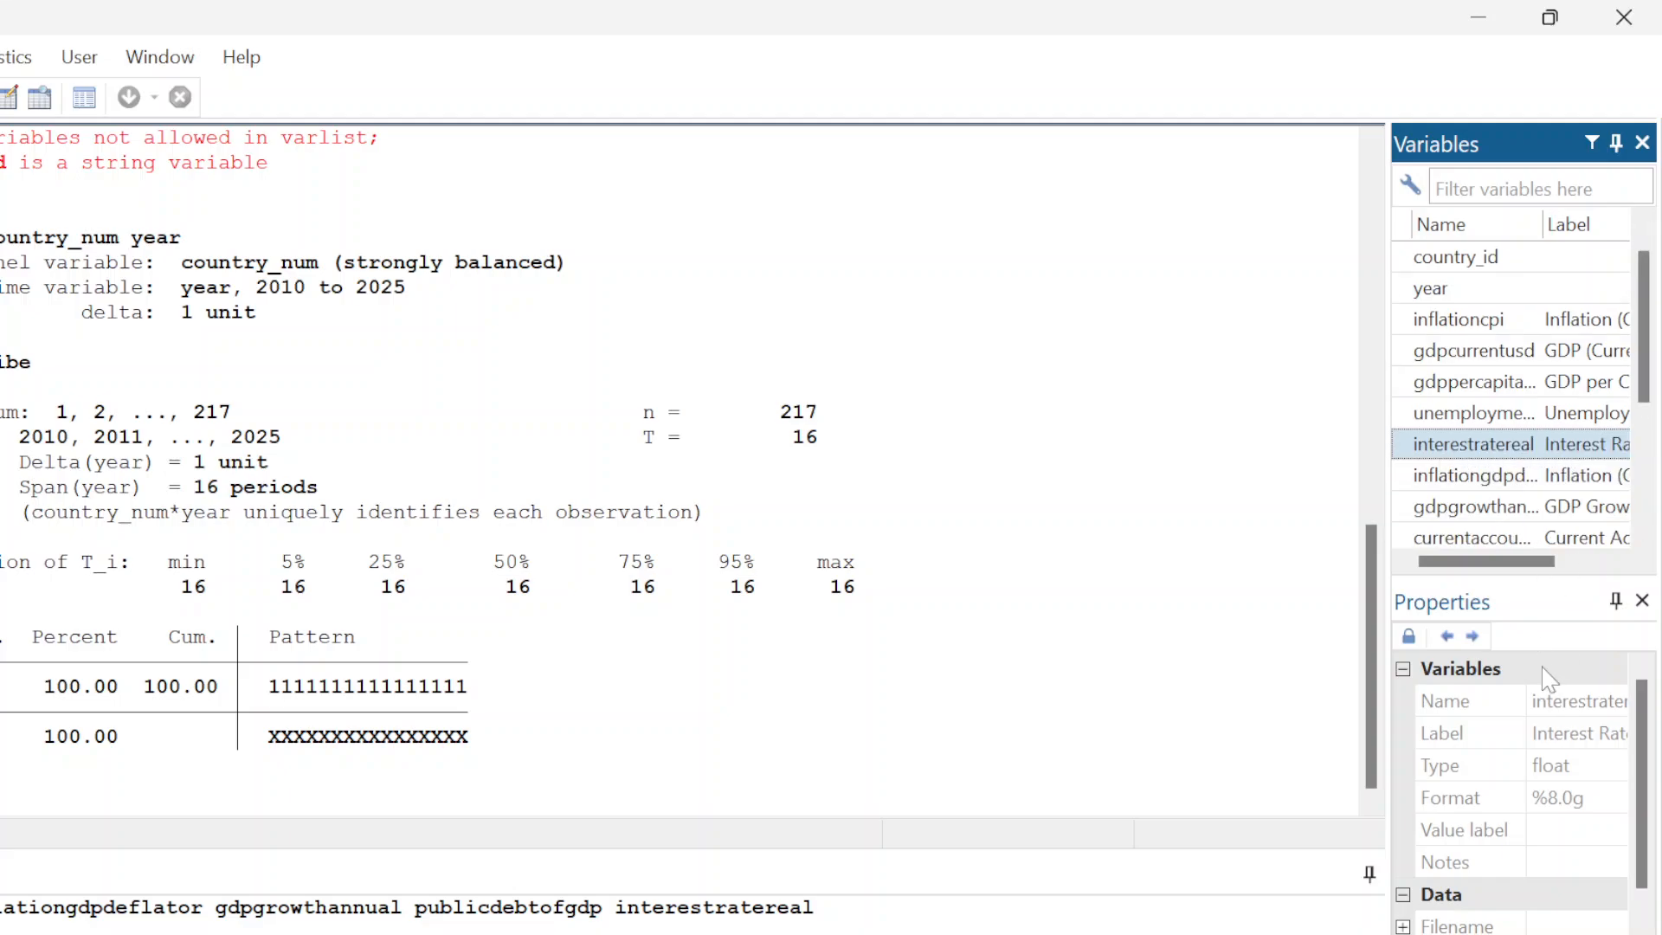
pyautogui.moveTo(1539, 561); pyautogui.dragTo(1590, 554)
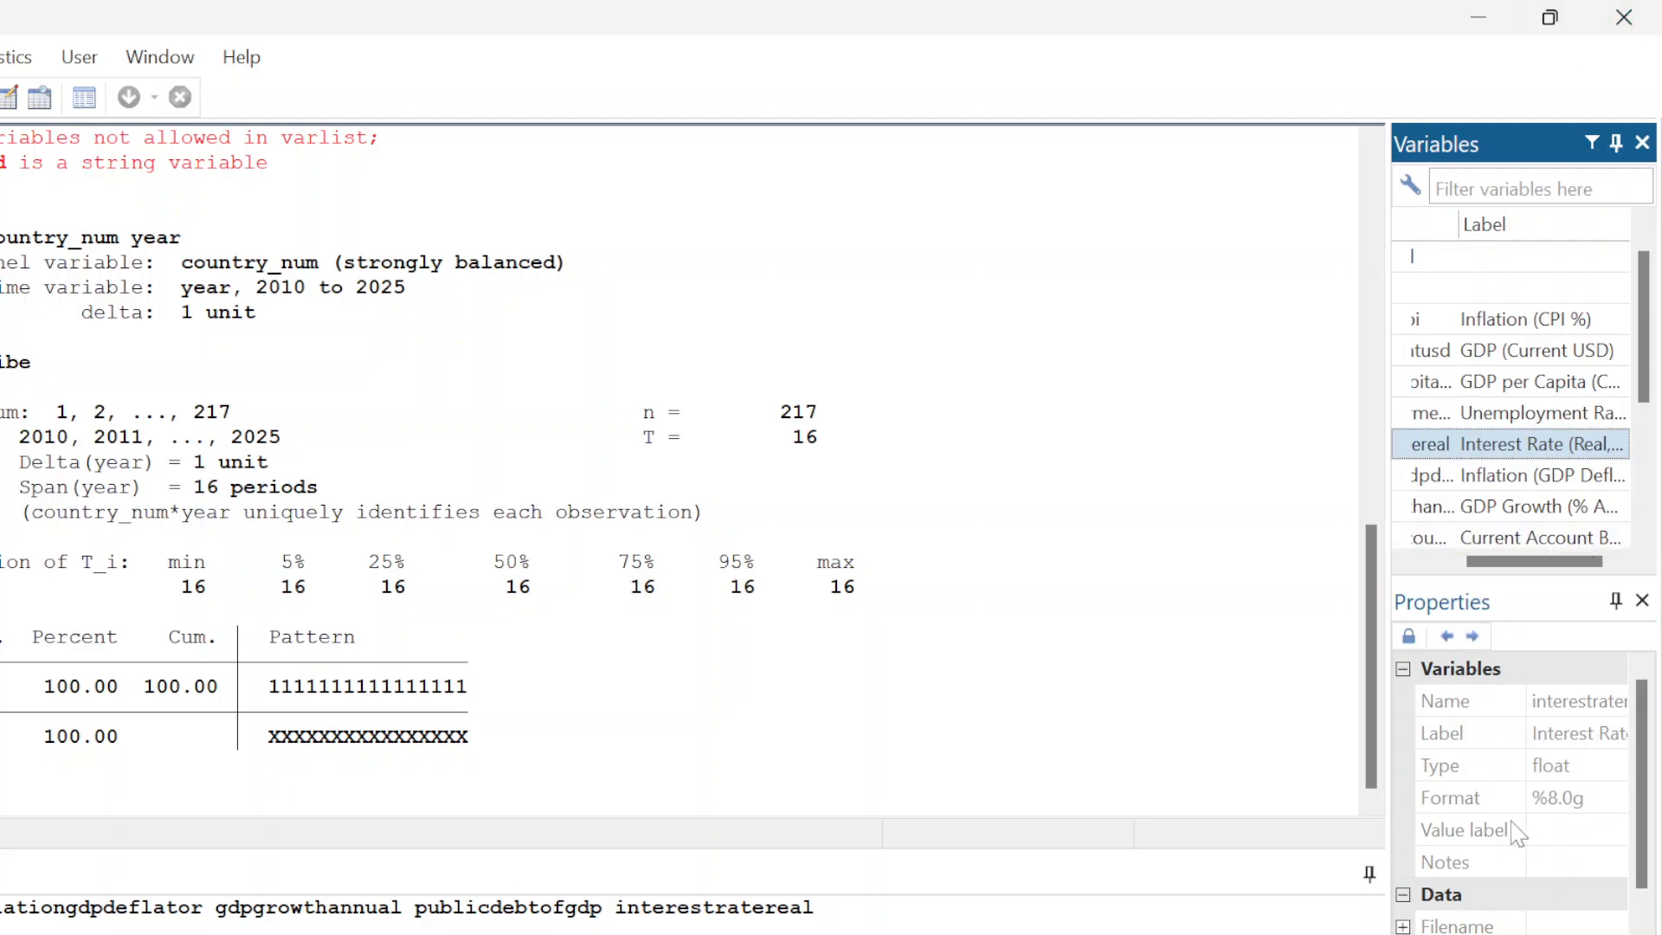
pyautogui.press('Return')
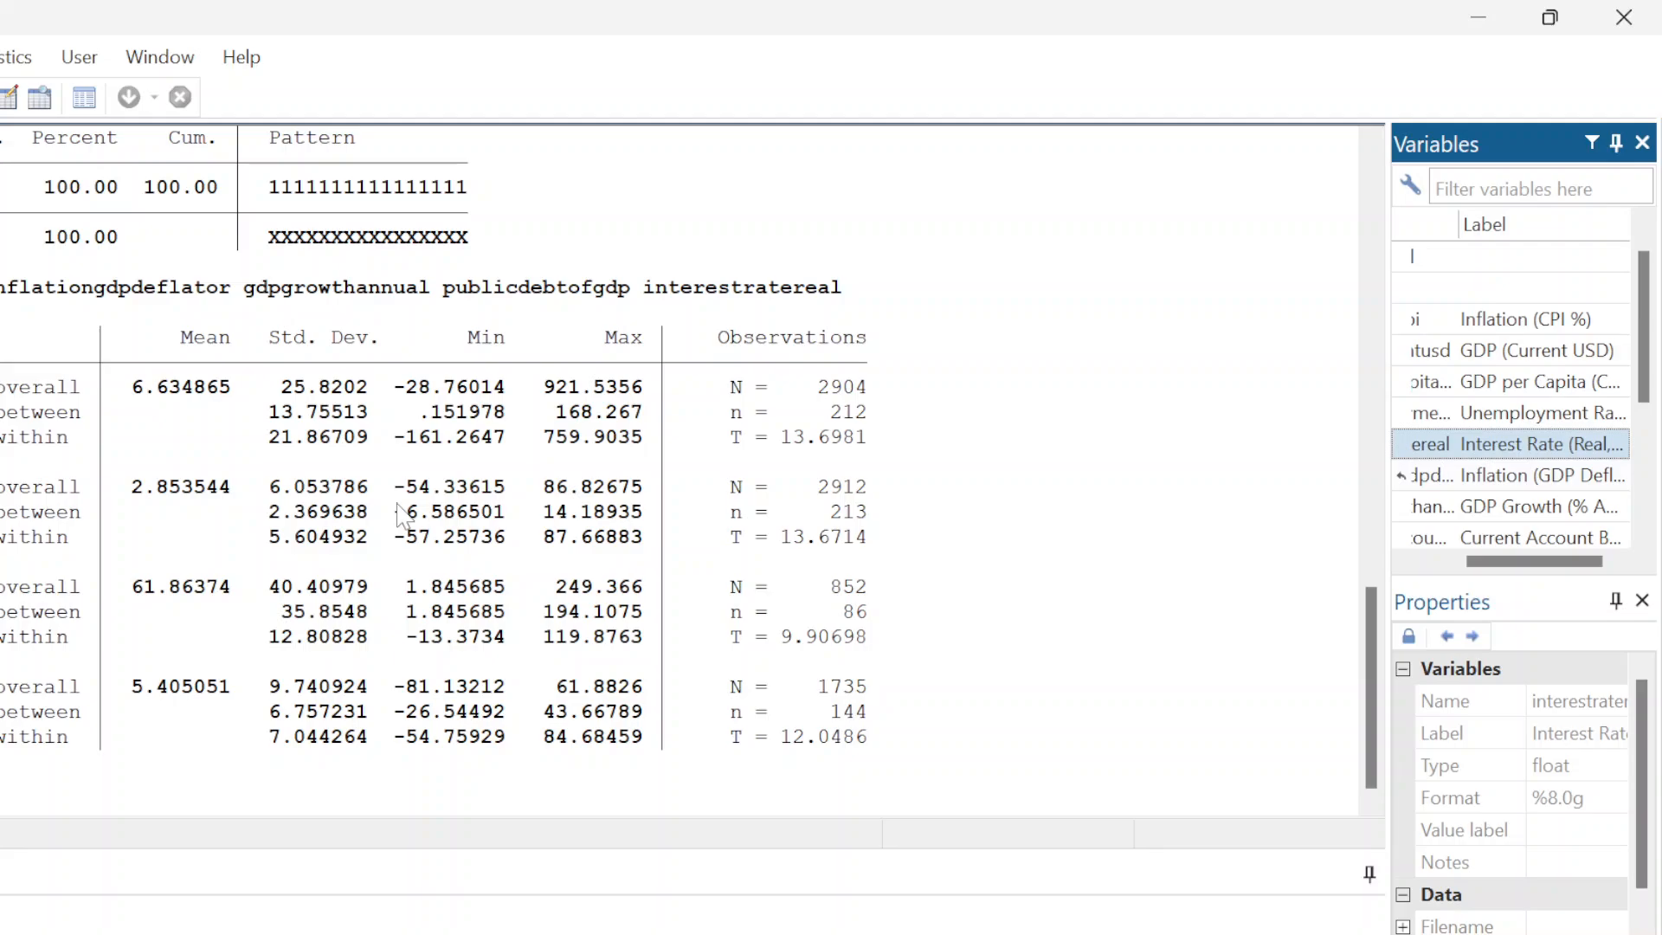
# Look at the country and year records in the Data Editor, and return to the xtsum results
pyautogui.hotkey('alt', 'Tab')
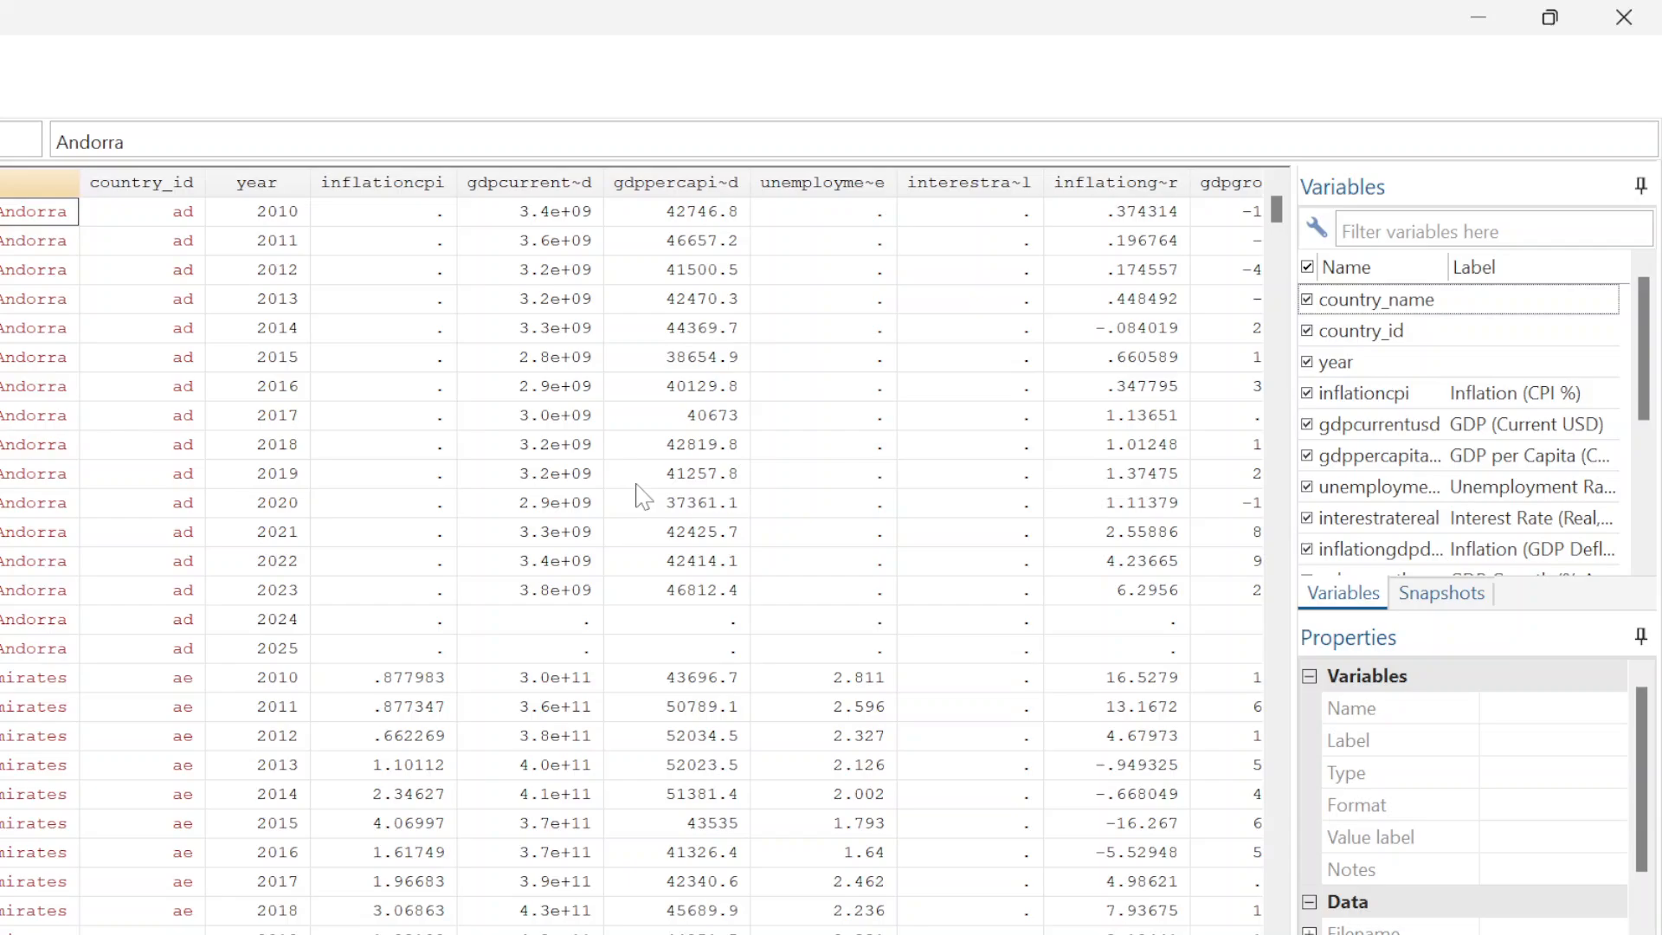
pyautogui.scroll(-3, 650, 501)
pyautogui.scroll(3, 658, 506)
pyautogui.click(1476, 16)
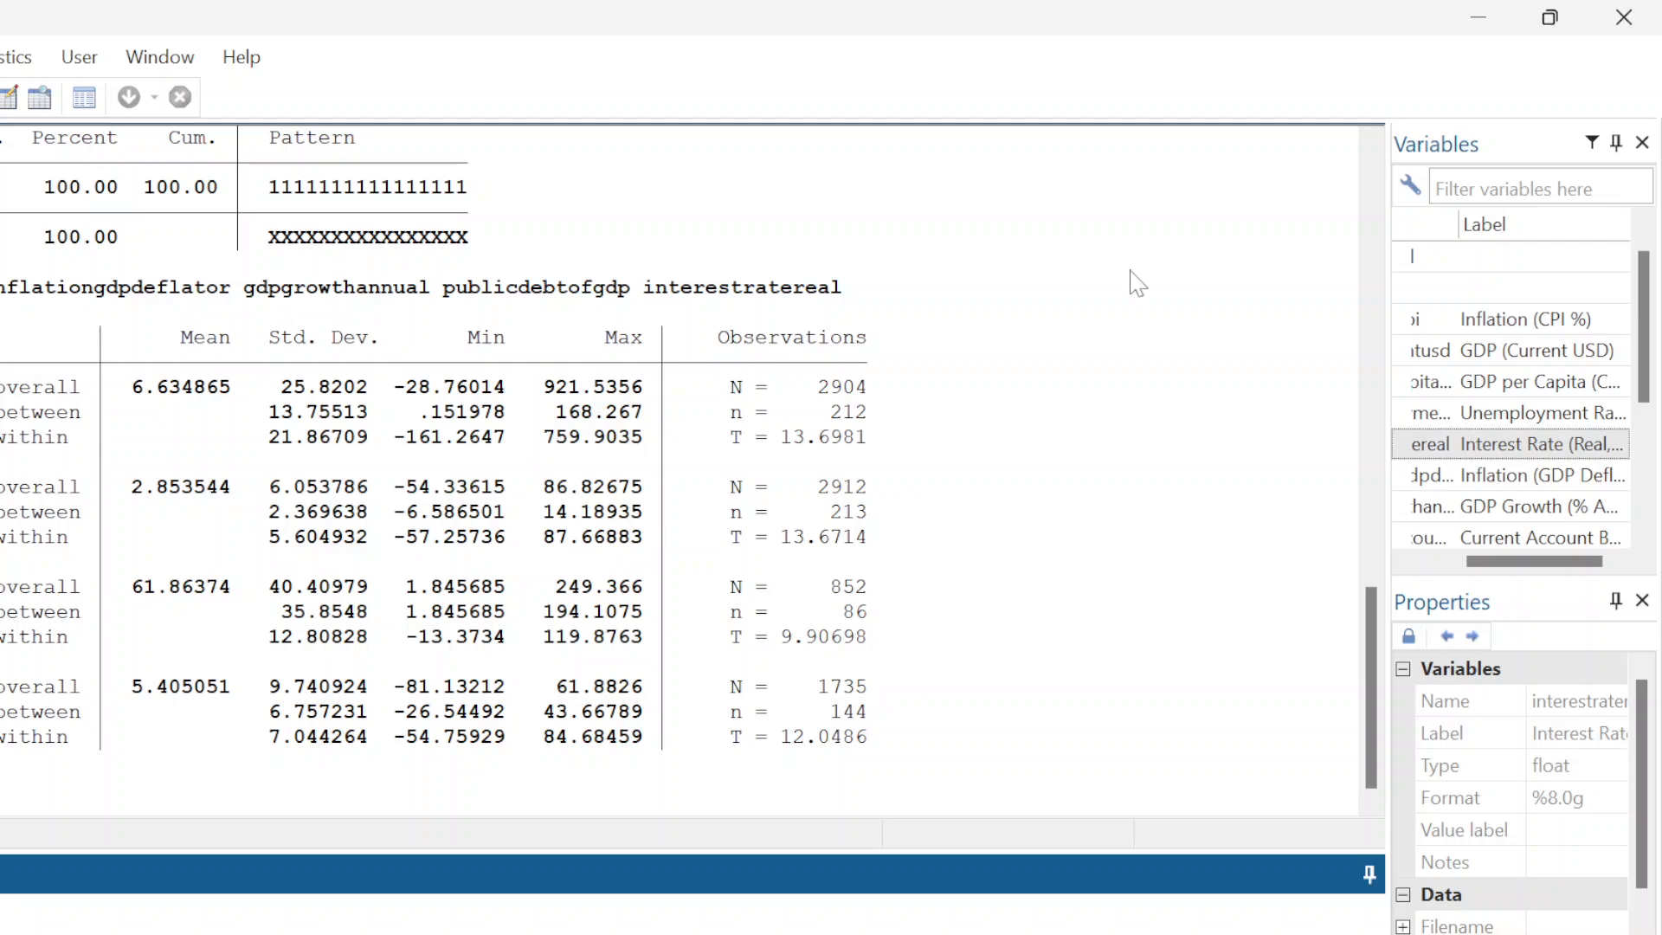
# Compute the correlation matrix of gdpcurrentusd, interestratereal, publicdebtofgdp and inflationcpi
pyautogui.moveTo(1496, 562); pyautogui.dragTo(1254, 593)
pyautogui.moveTo(1487, 562); pyautogui.dragTo(1457, 571)
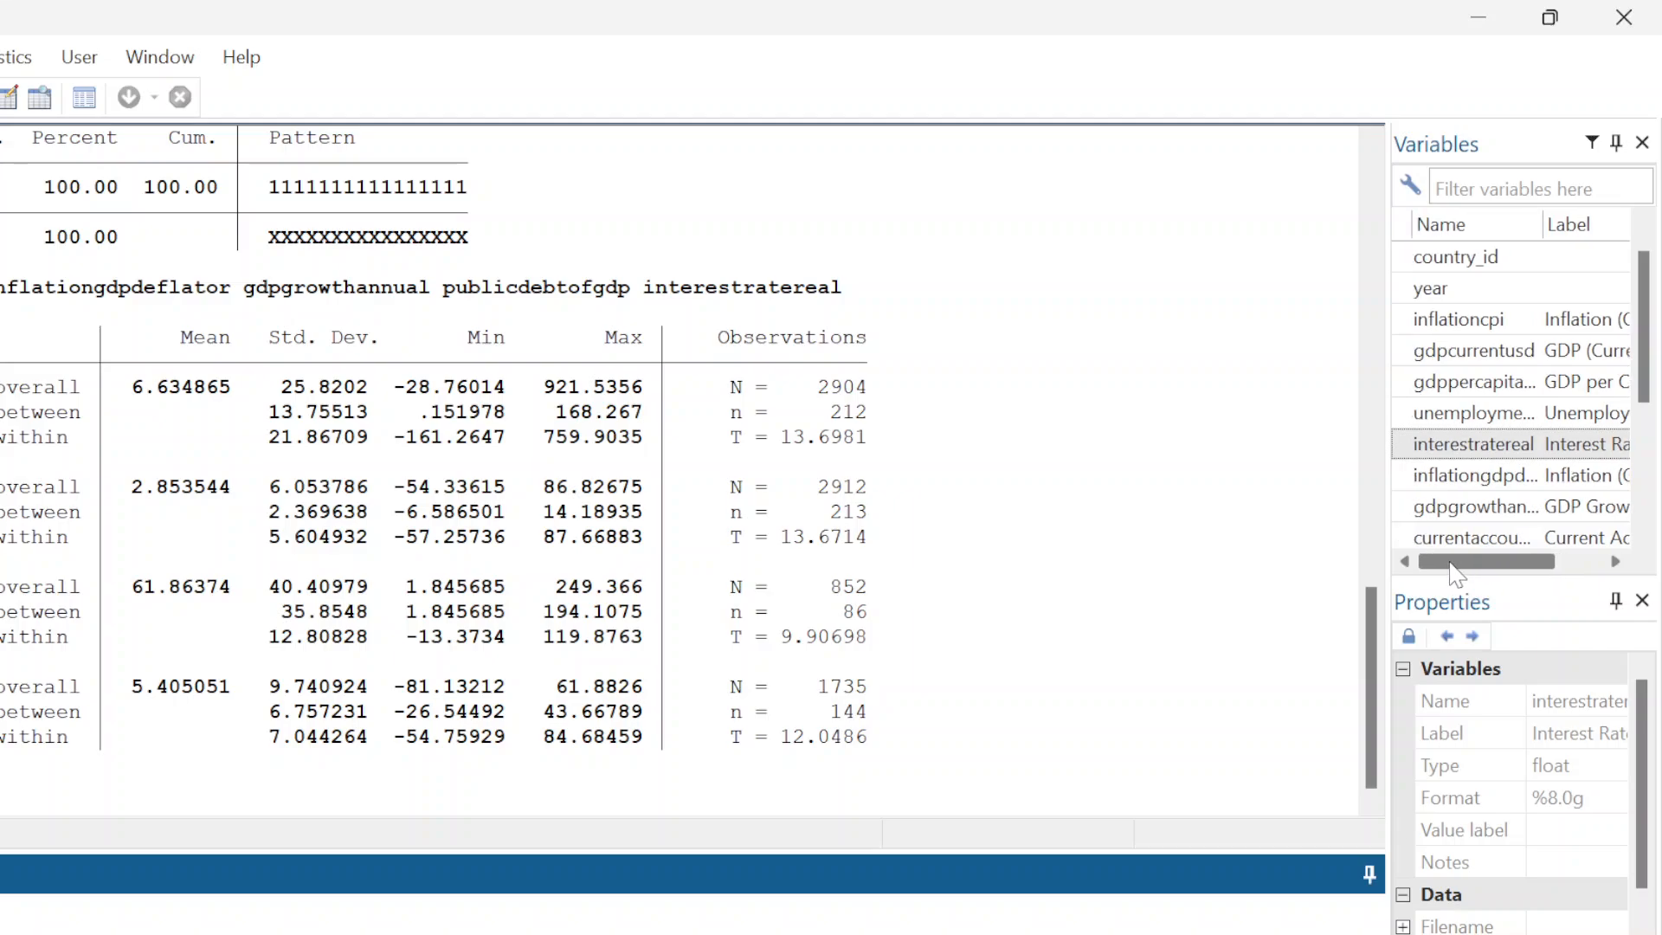
pyautogui.click(1472, 326)
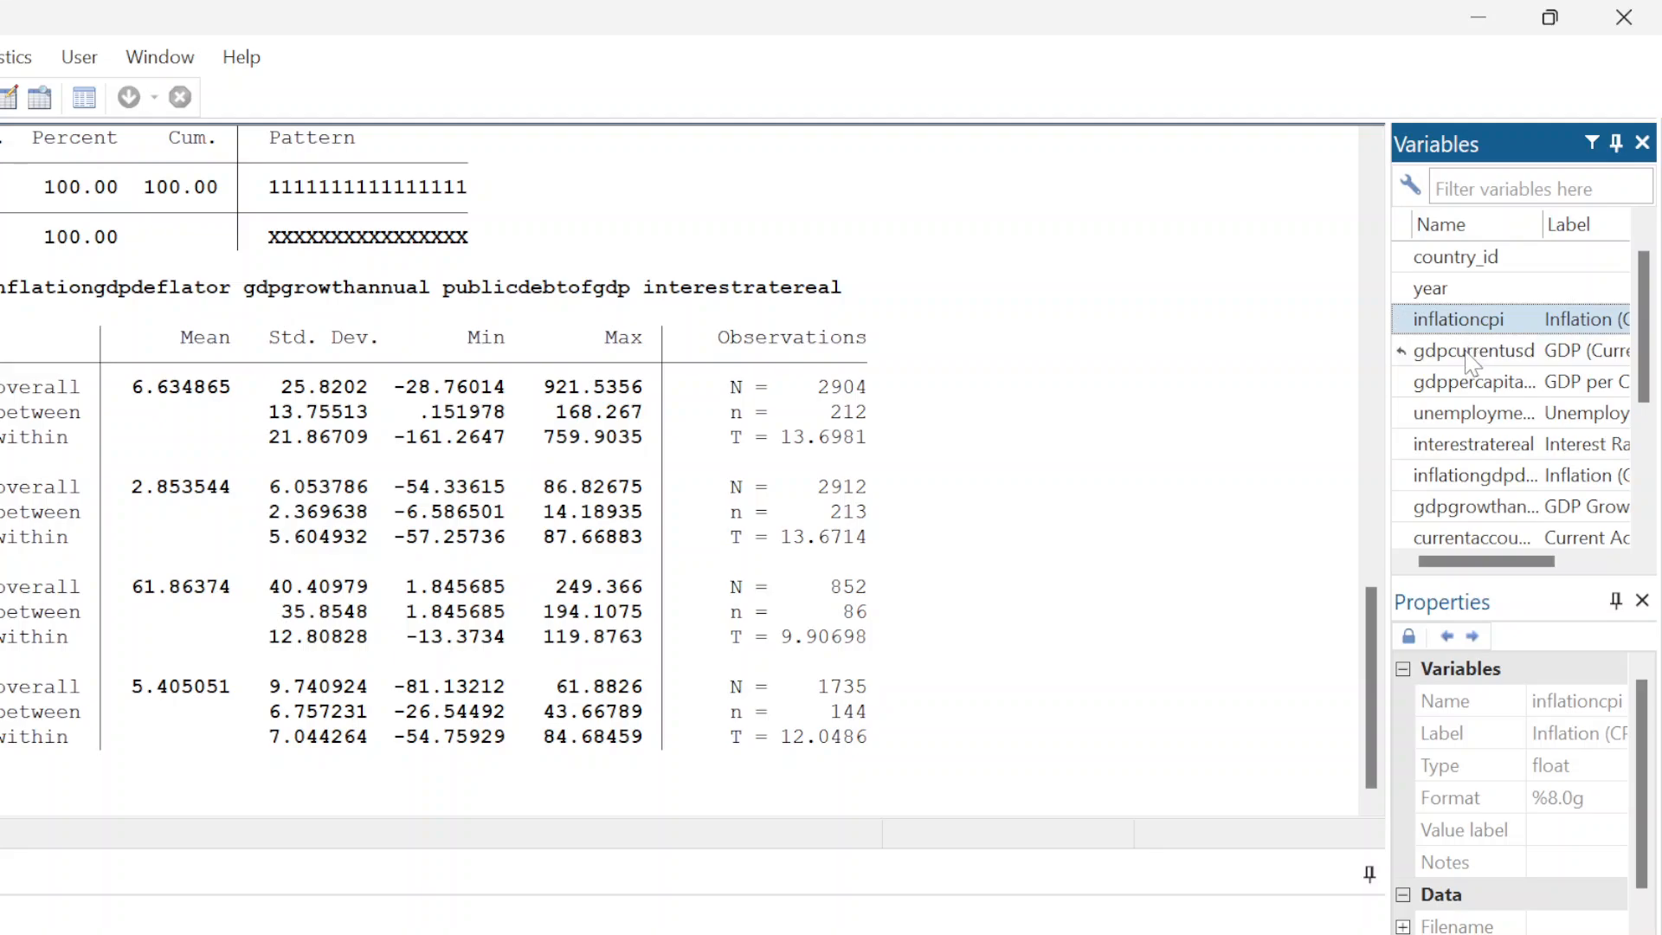
pyautogui.doubleClick(1467, 352)
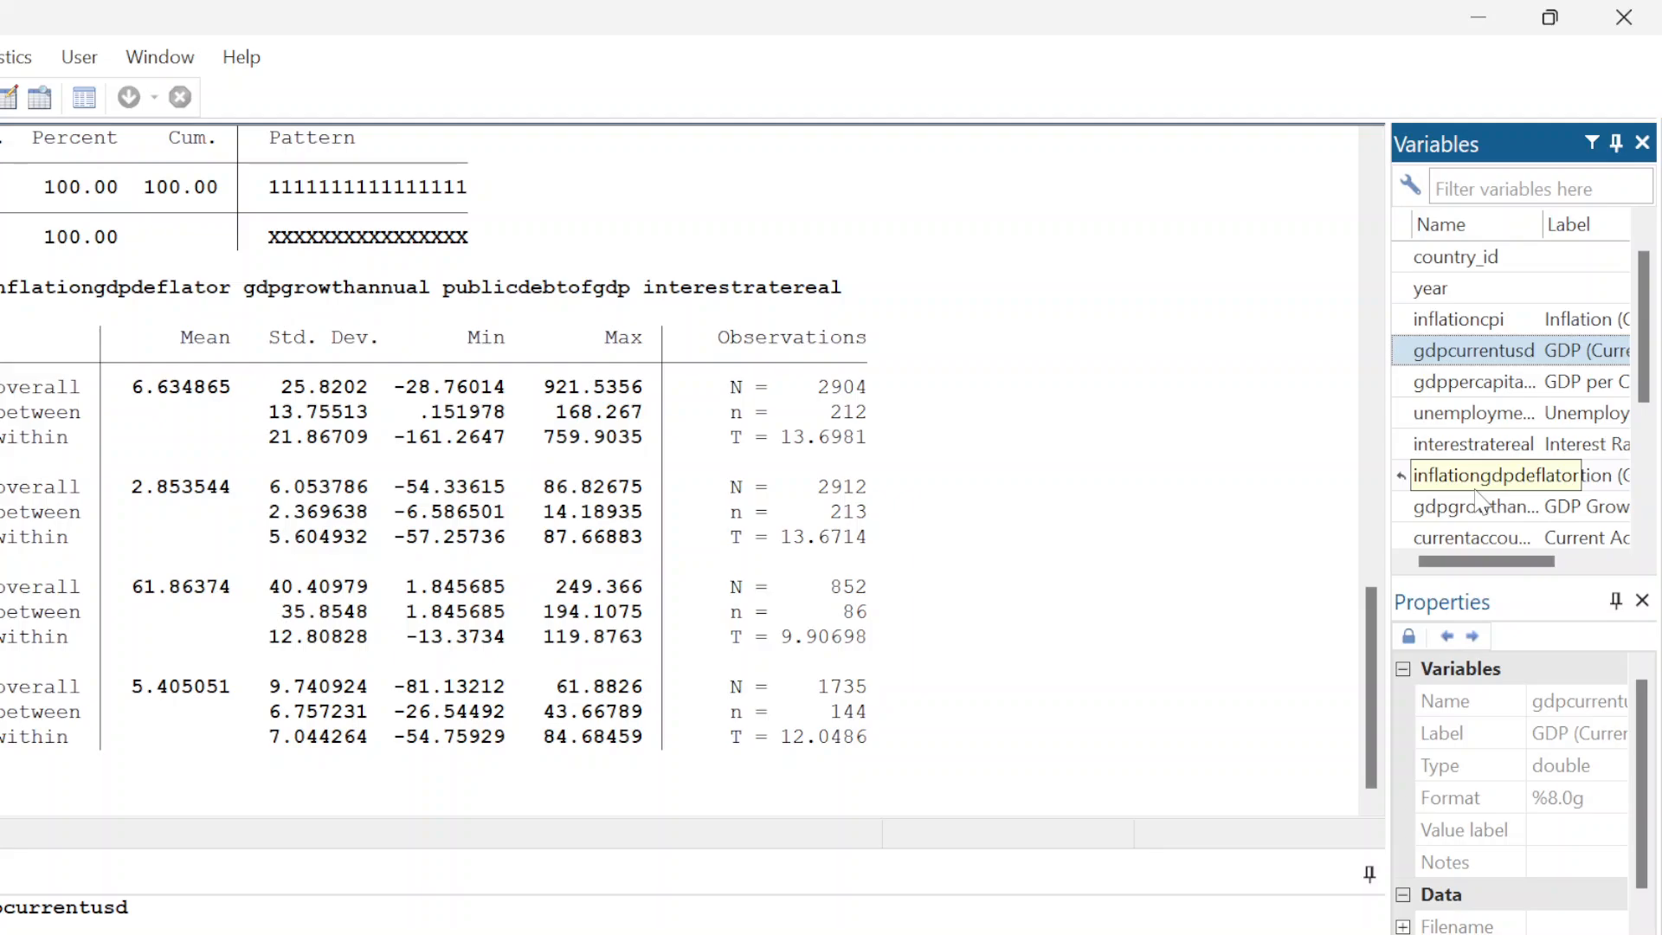
pyautogui.doubleClick(1467, 445)
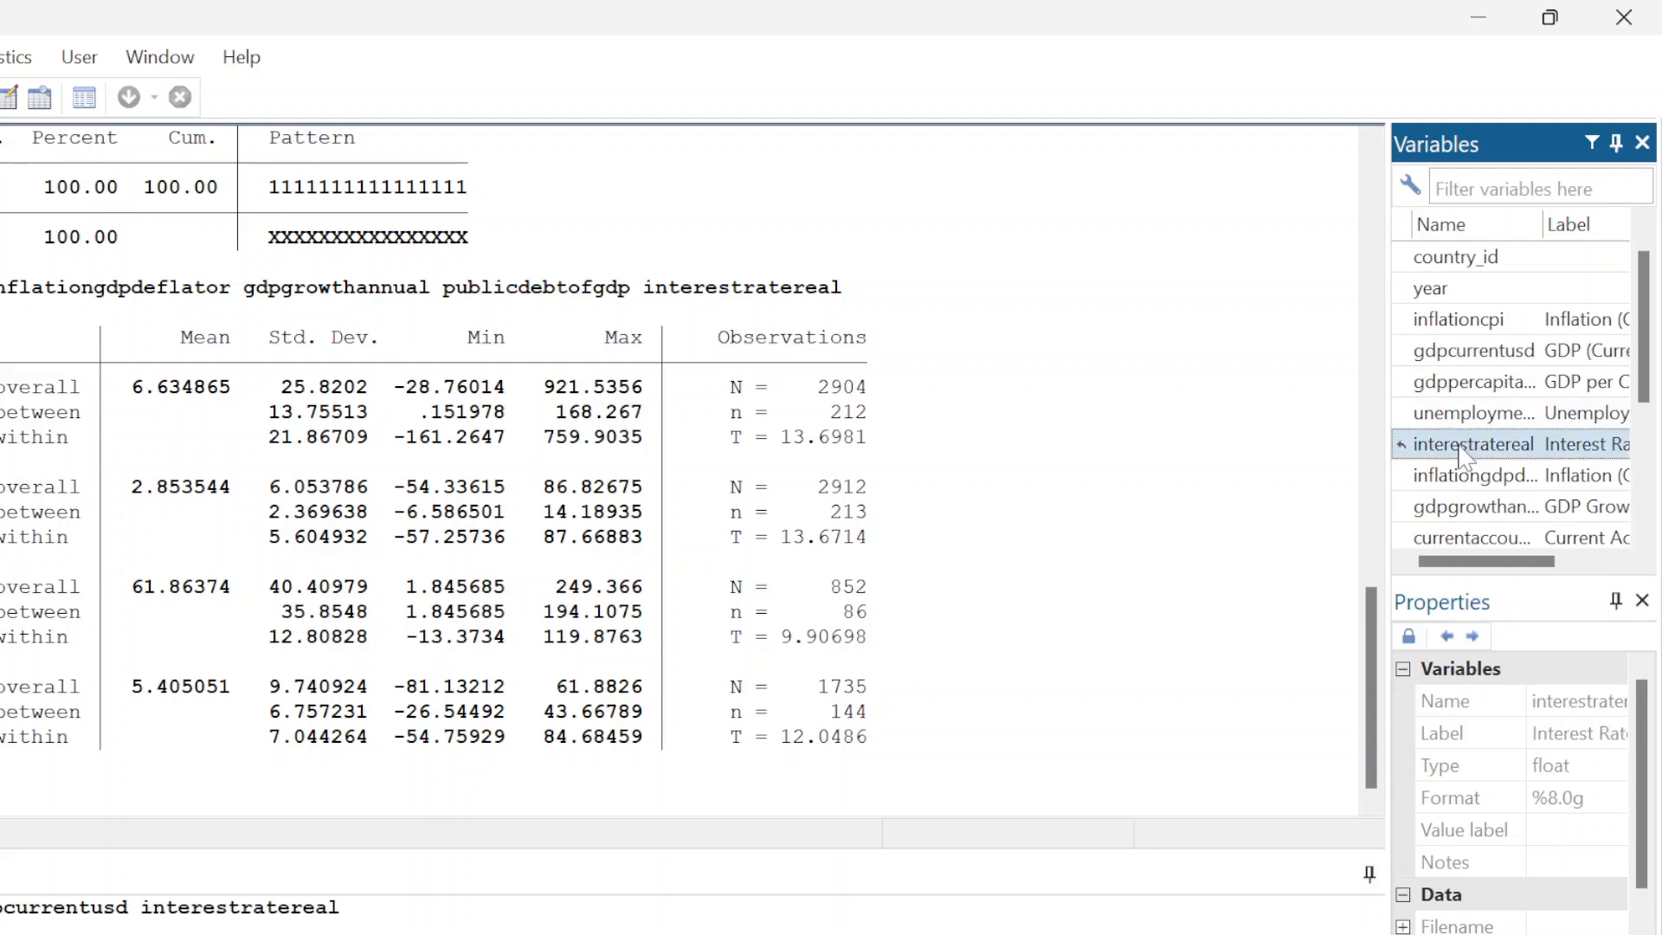
pyautogui.scroll(1, 1465, 452)
pyautogui.scroll(-3, 1466, 452)
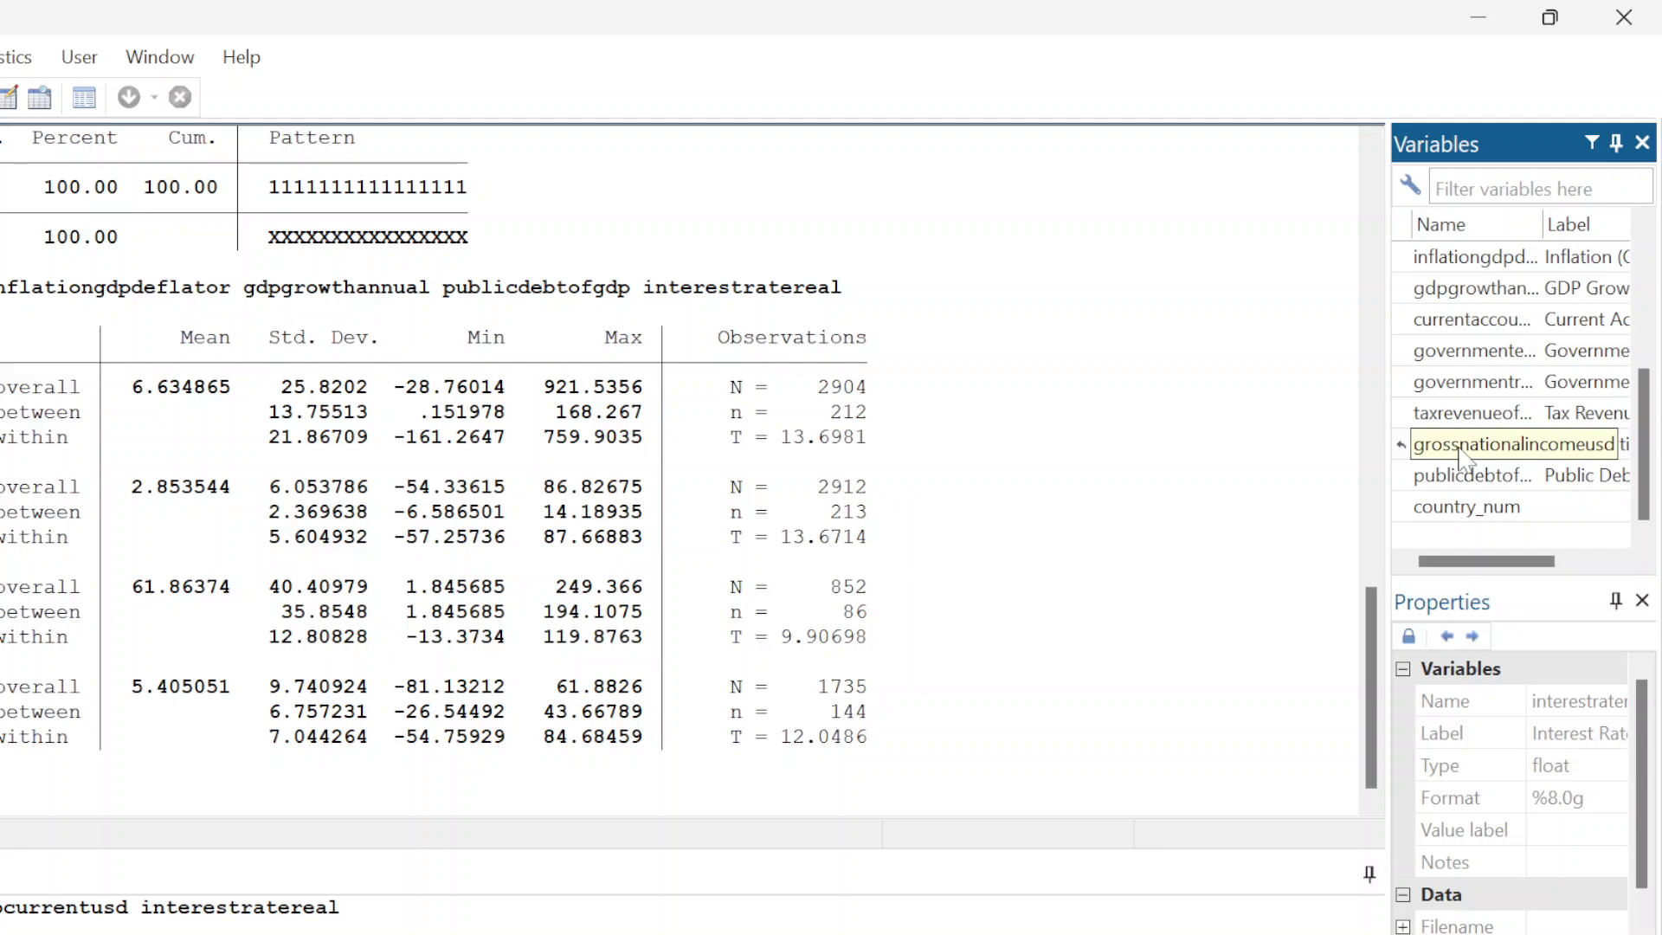
pyautogui.doubleClick(1460, 476)
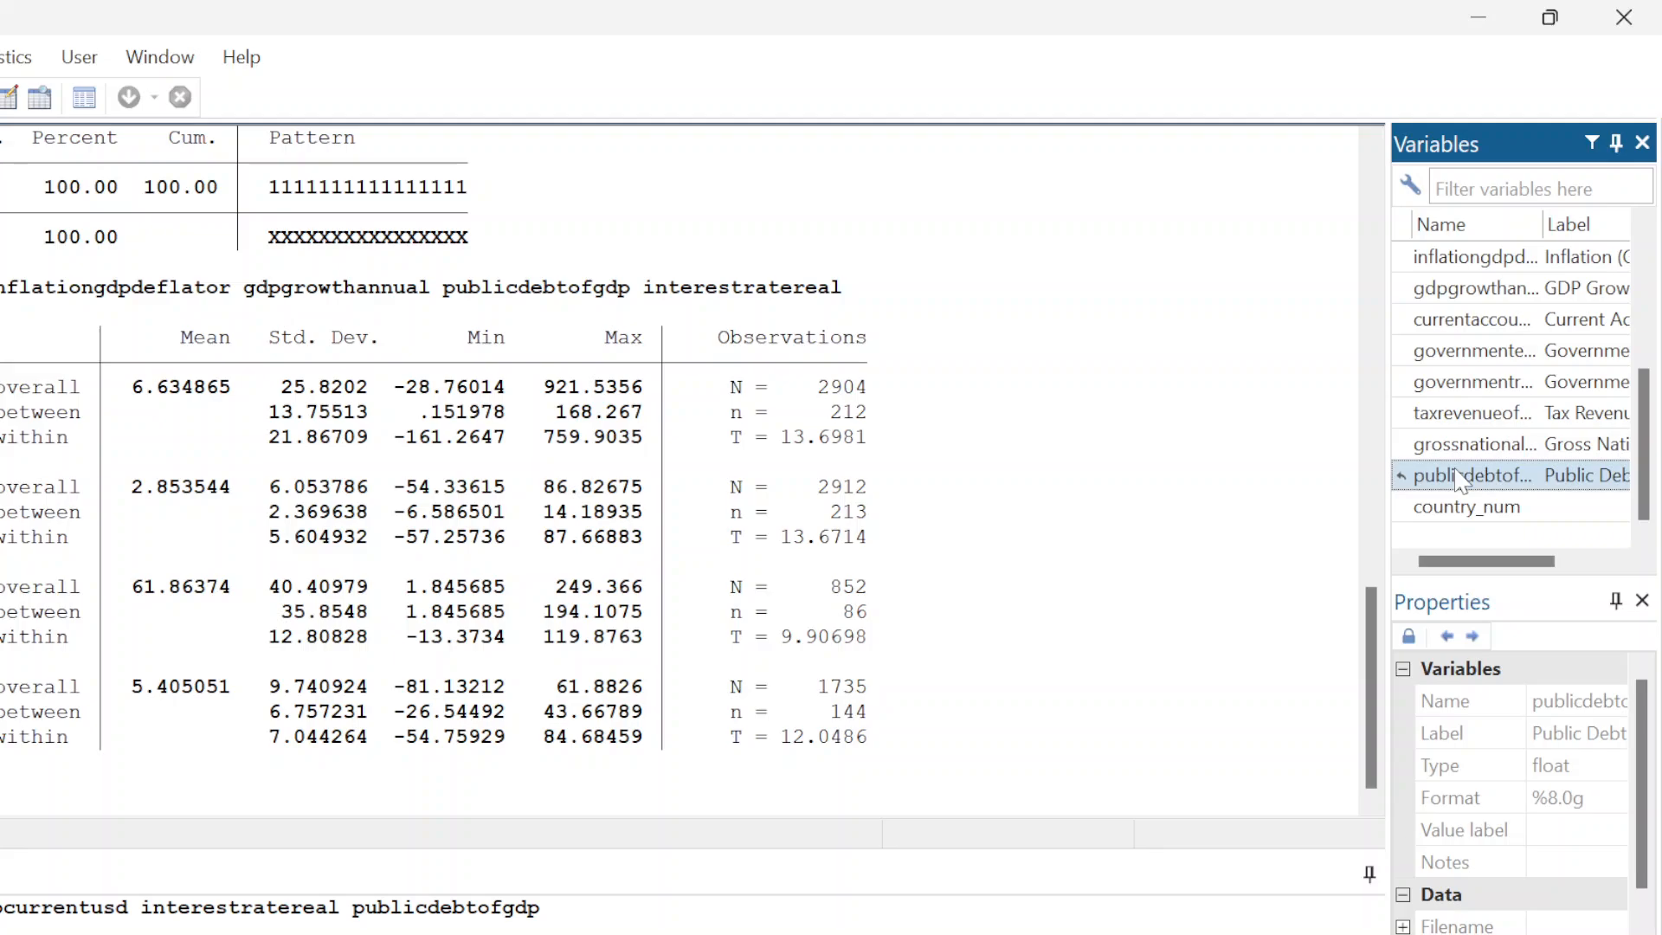
pyautogui.scroll(3, 1460, 478)
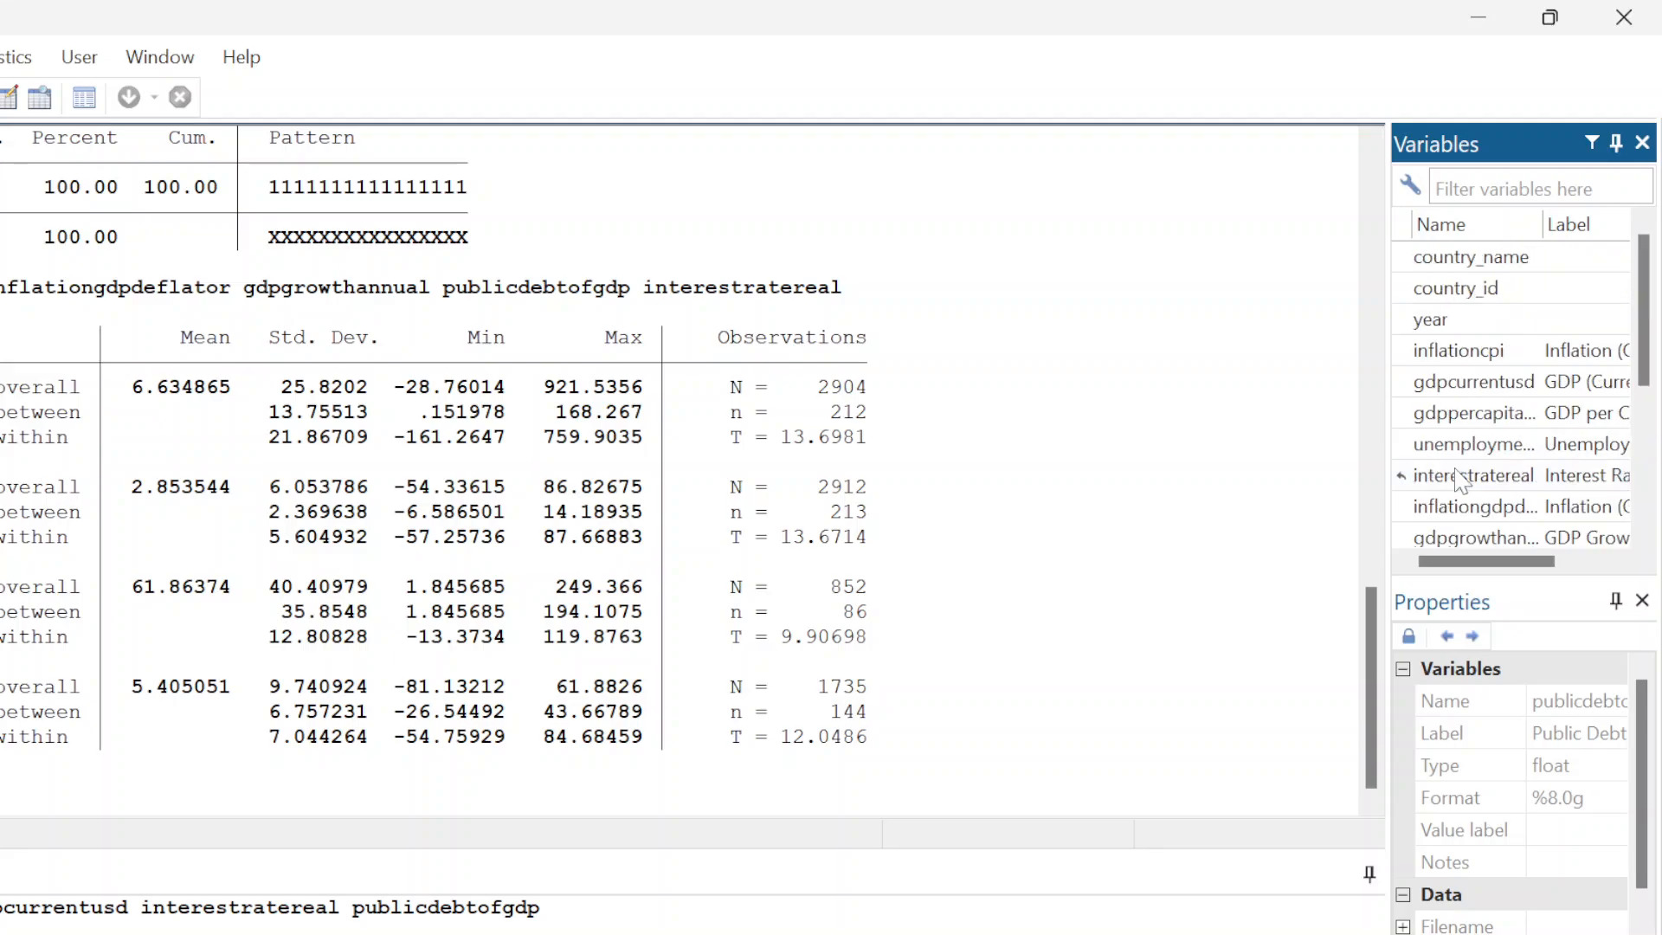
pyautogui.doubleClick(1490, 359)
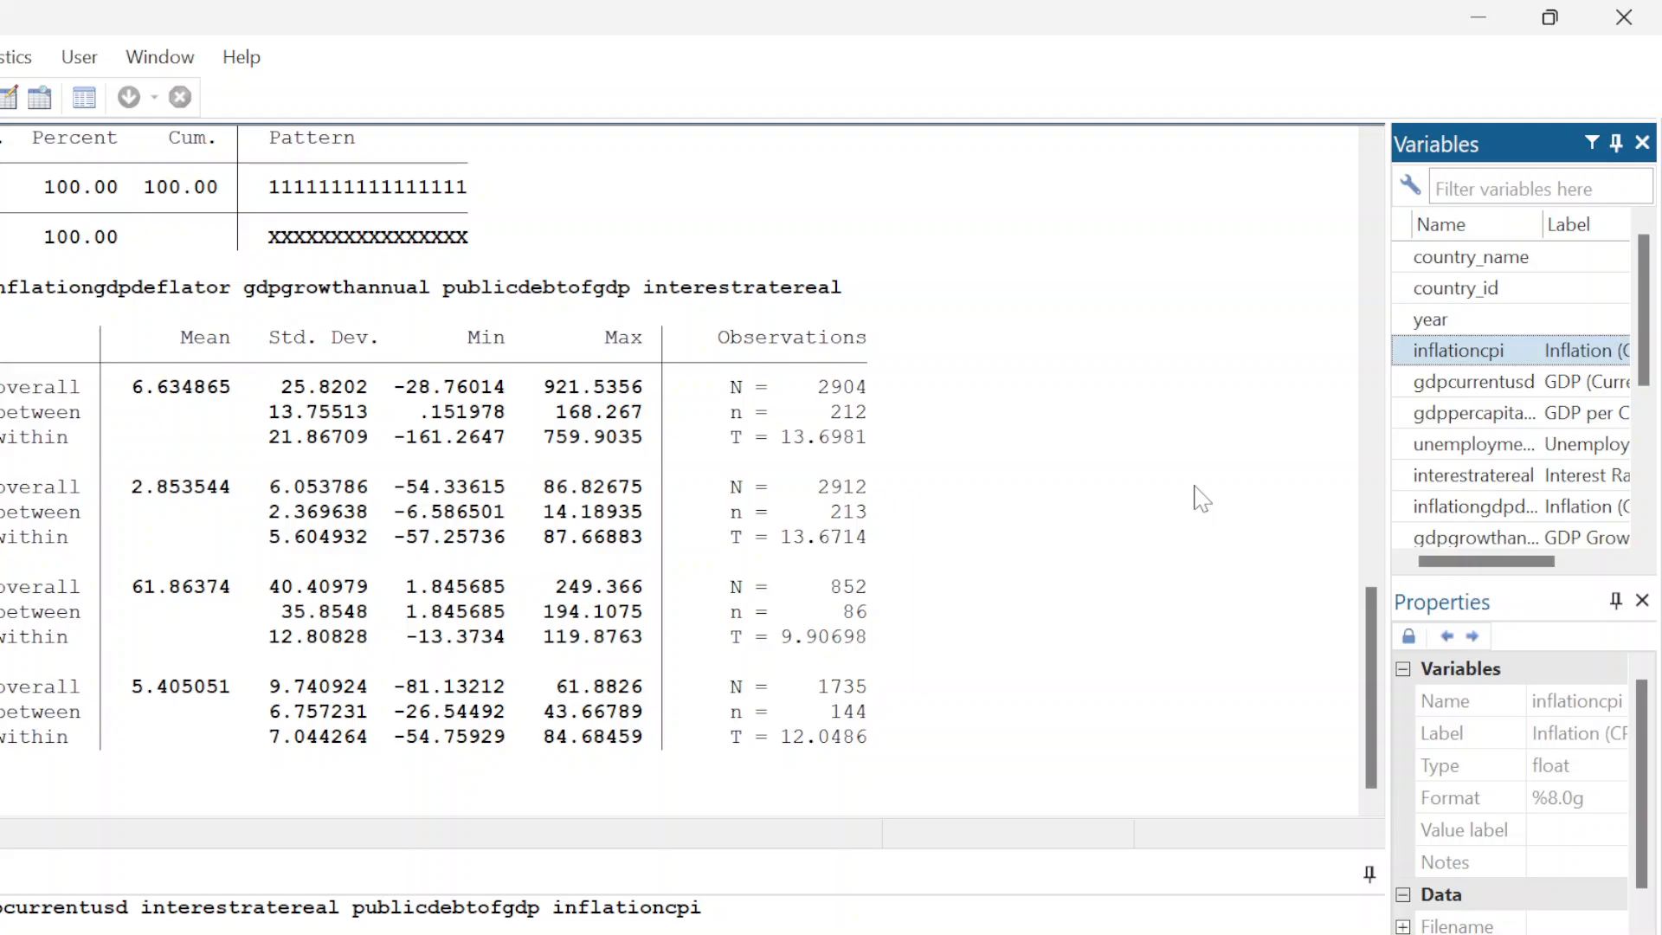
pyautogui.press('Return')
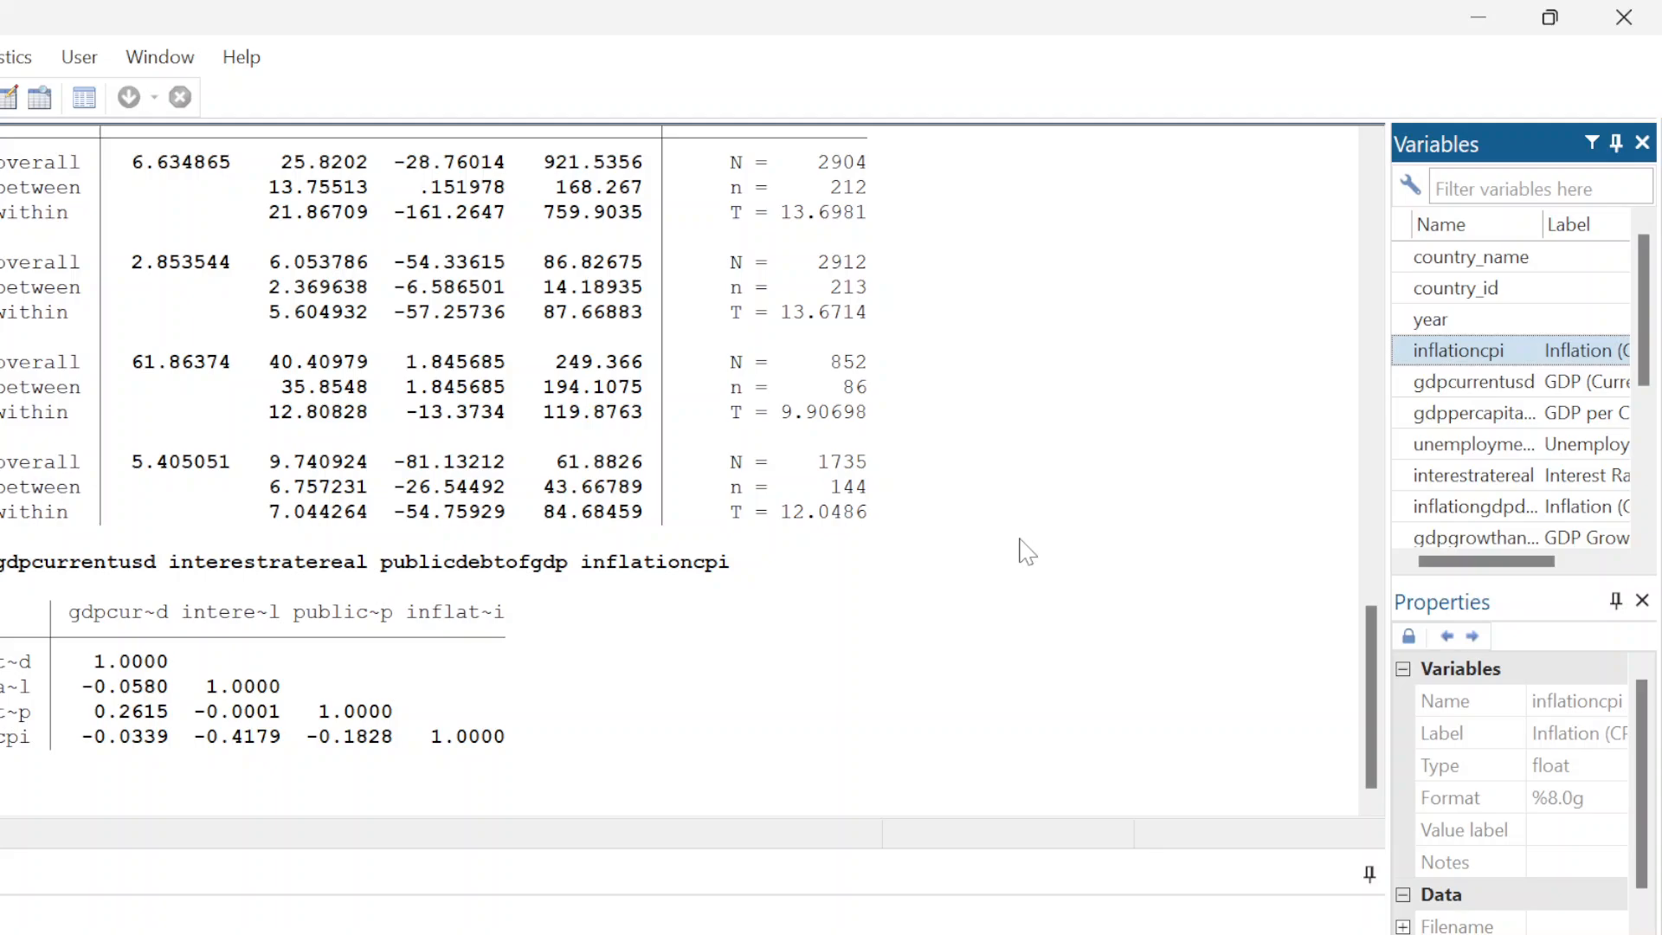
# Look through the yearly country records in the Data Editor, and return to the correlation matrix in the main window
pyautogui.click(1479, 18)
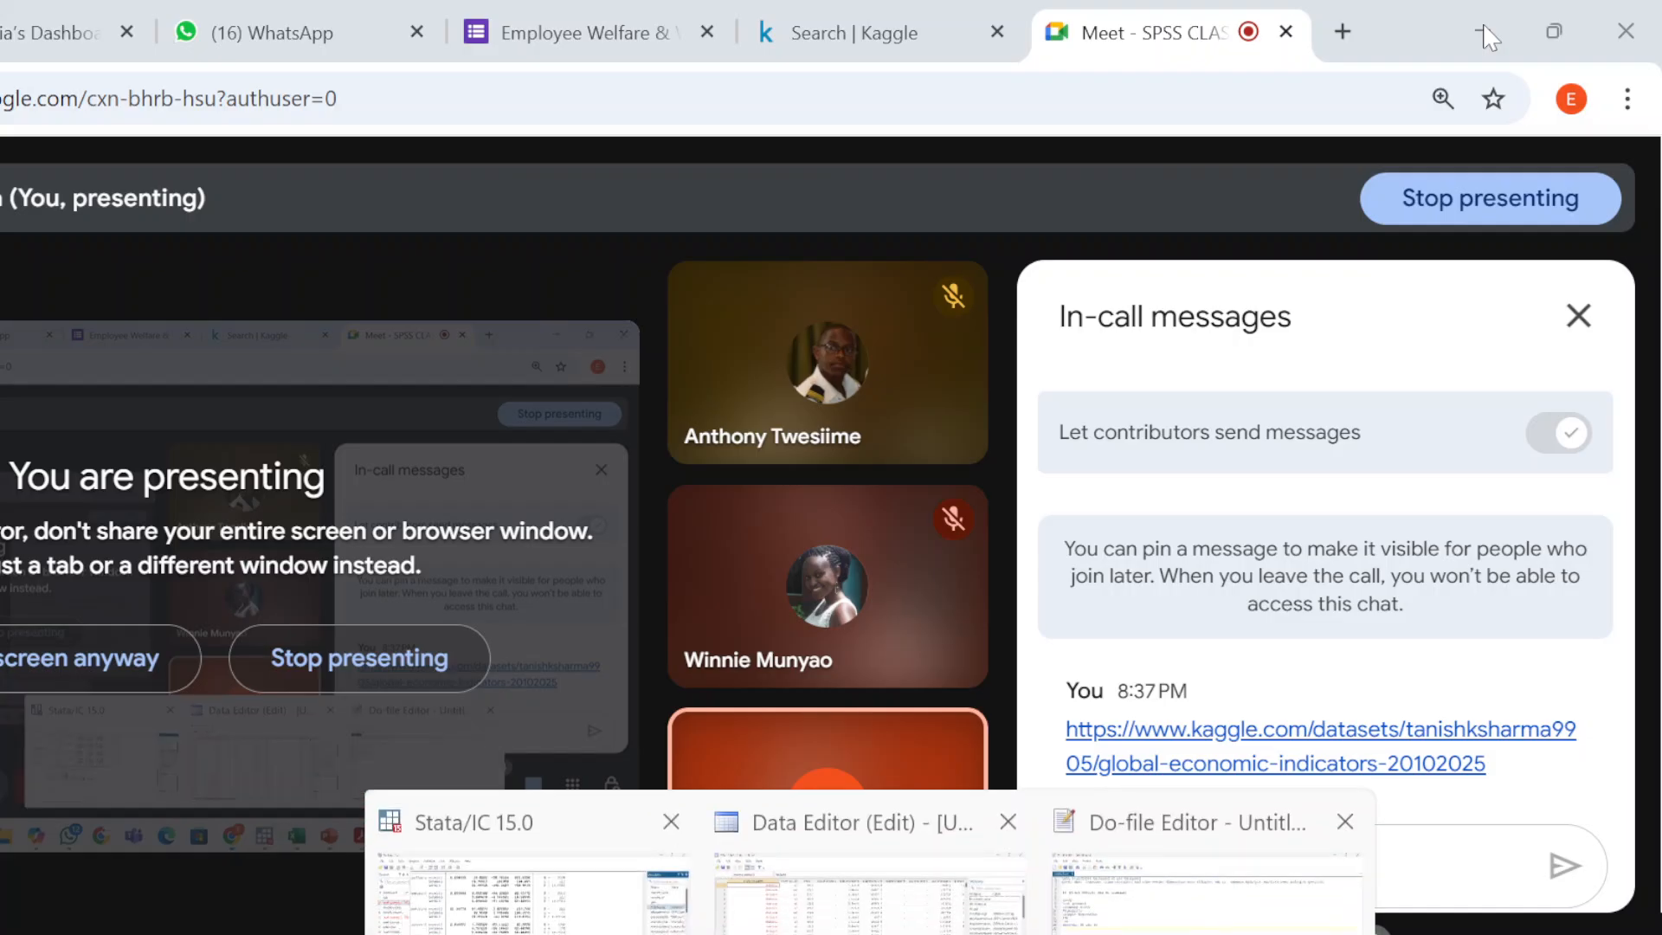
pyautogui.click(1482, 32)
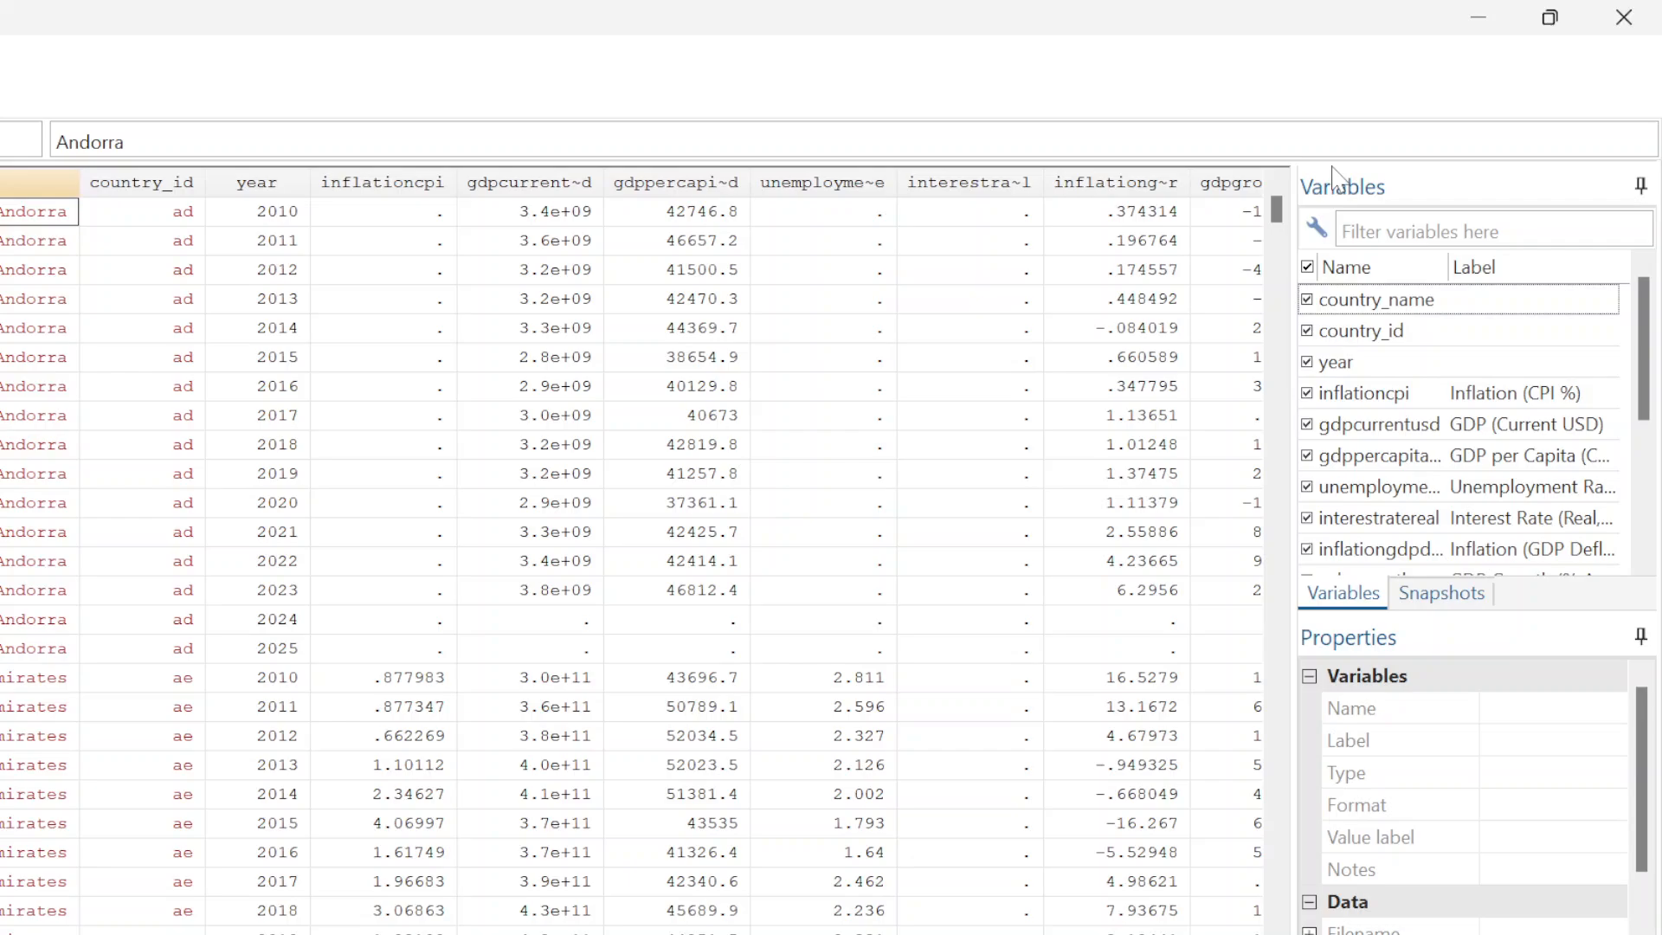
pyautogui.press('super+6')
pyautogui.press('Return')
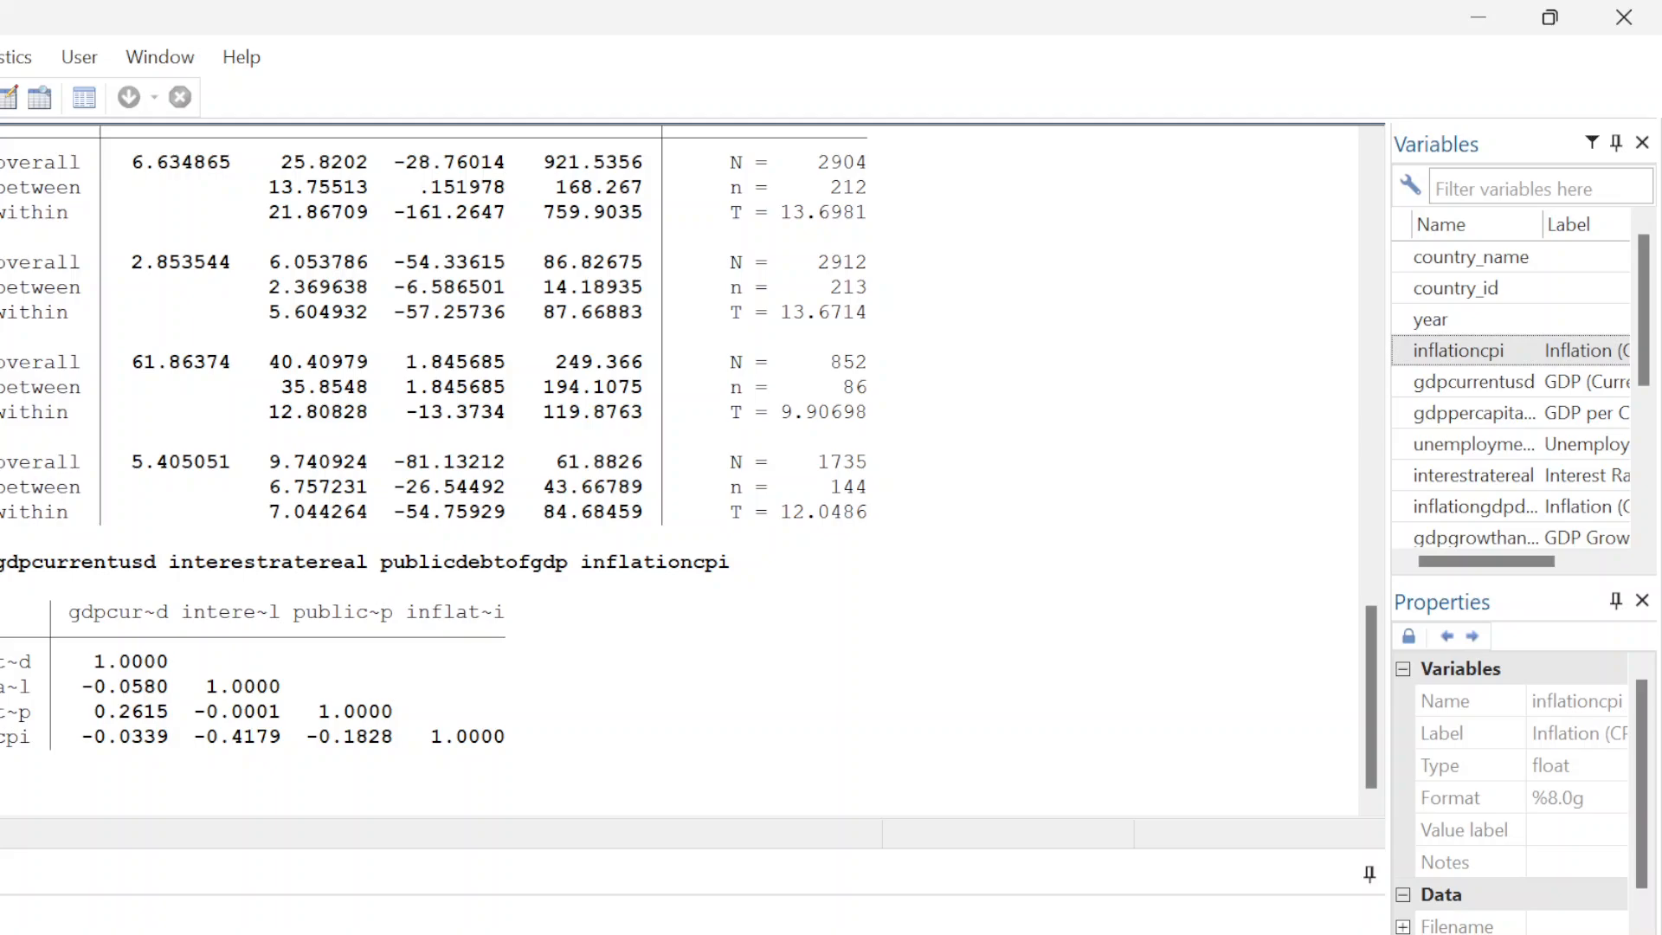
pyautogui.moveTo(870, 934)
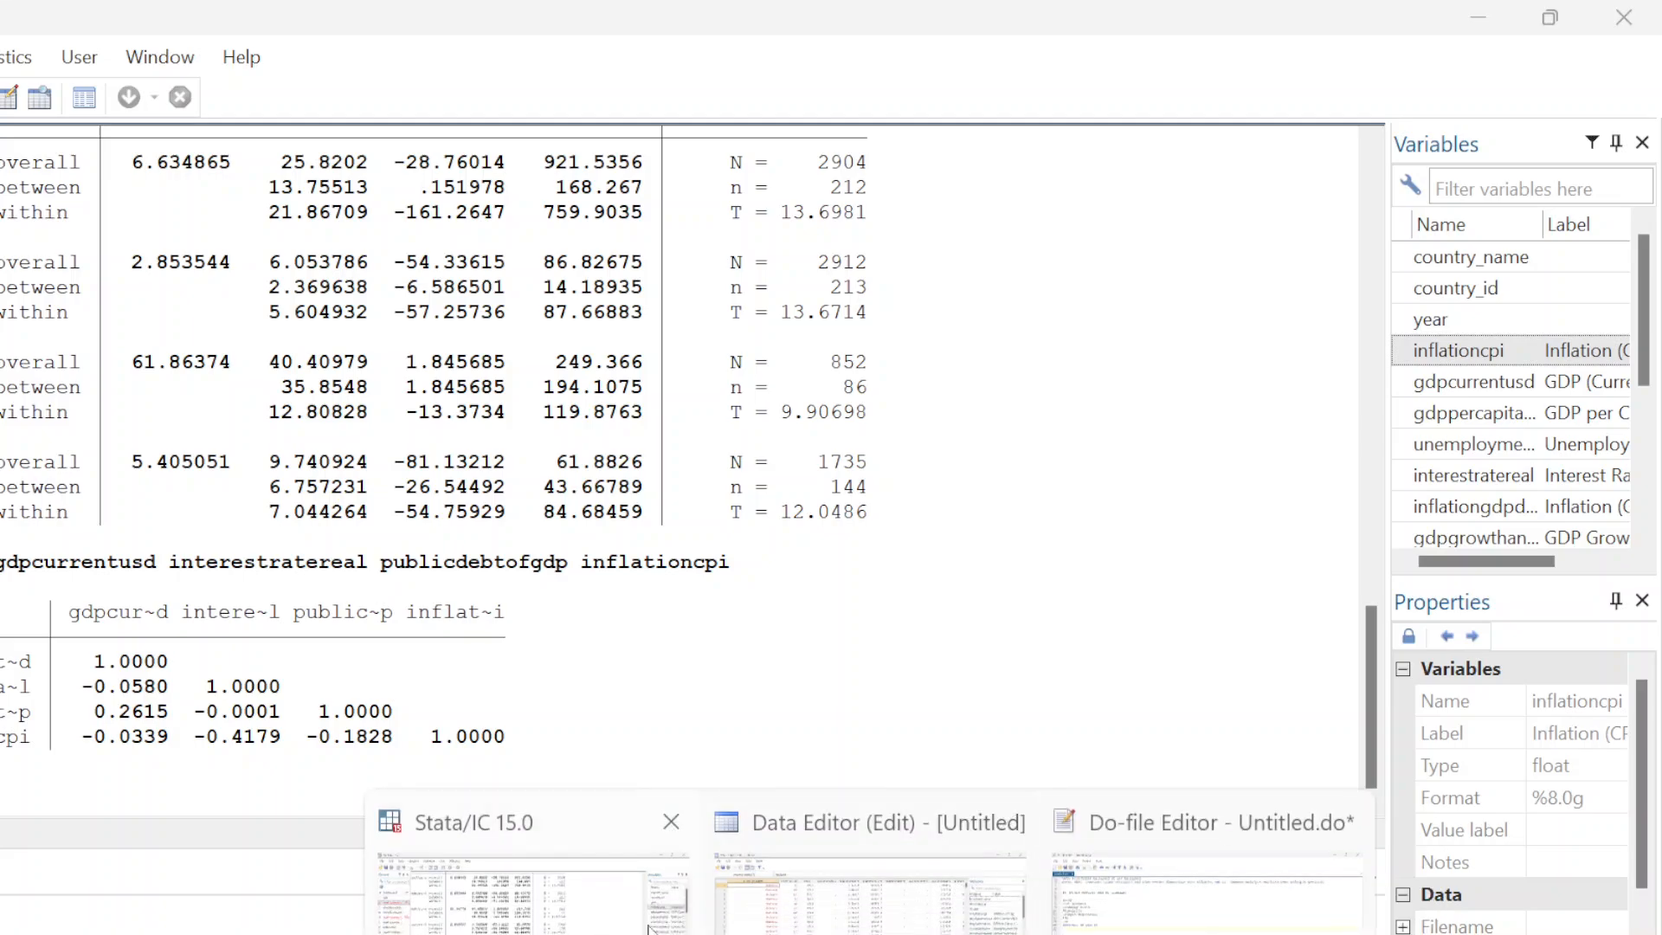
pyautogui.click(866, 892)
pyautogui.scroll(-20, 160, 542)
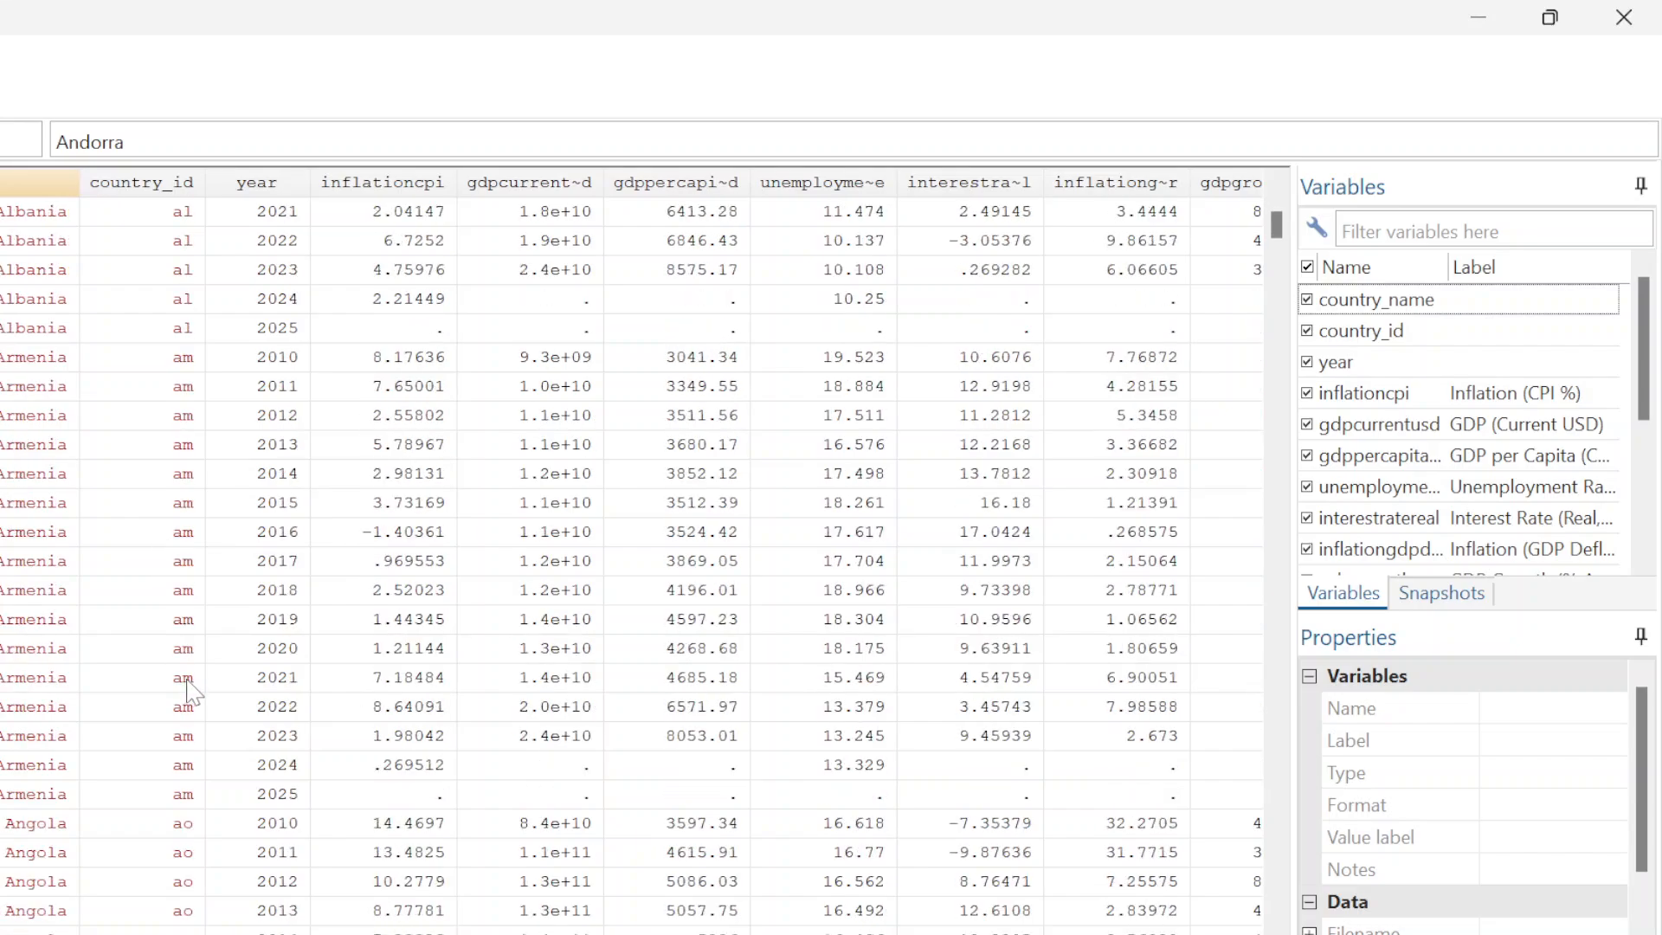
pyautogui.scroll(-20, 197, 691)
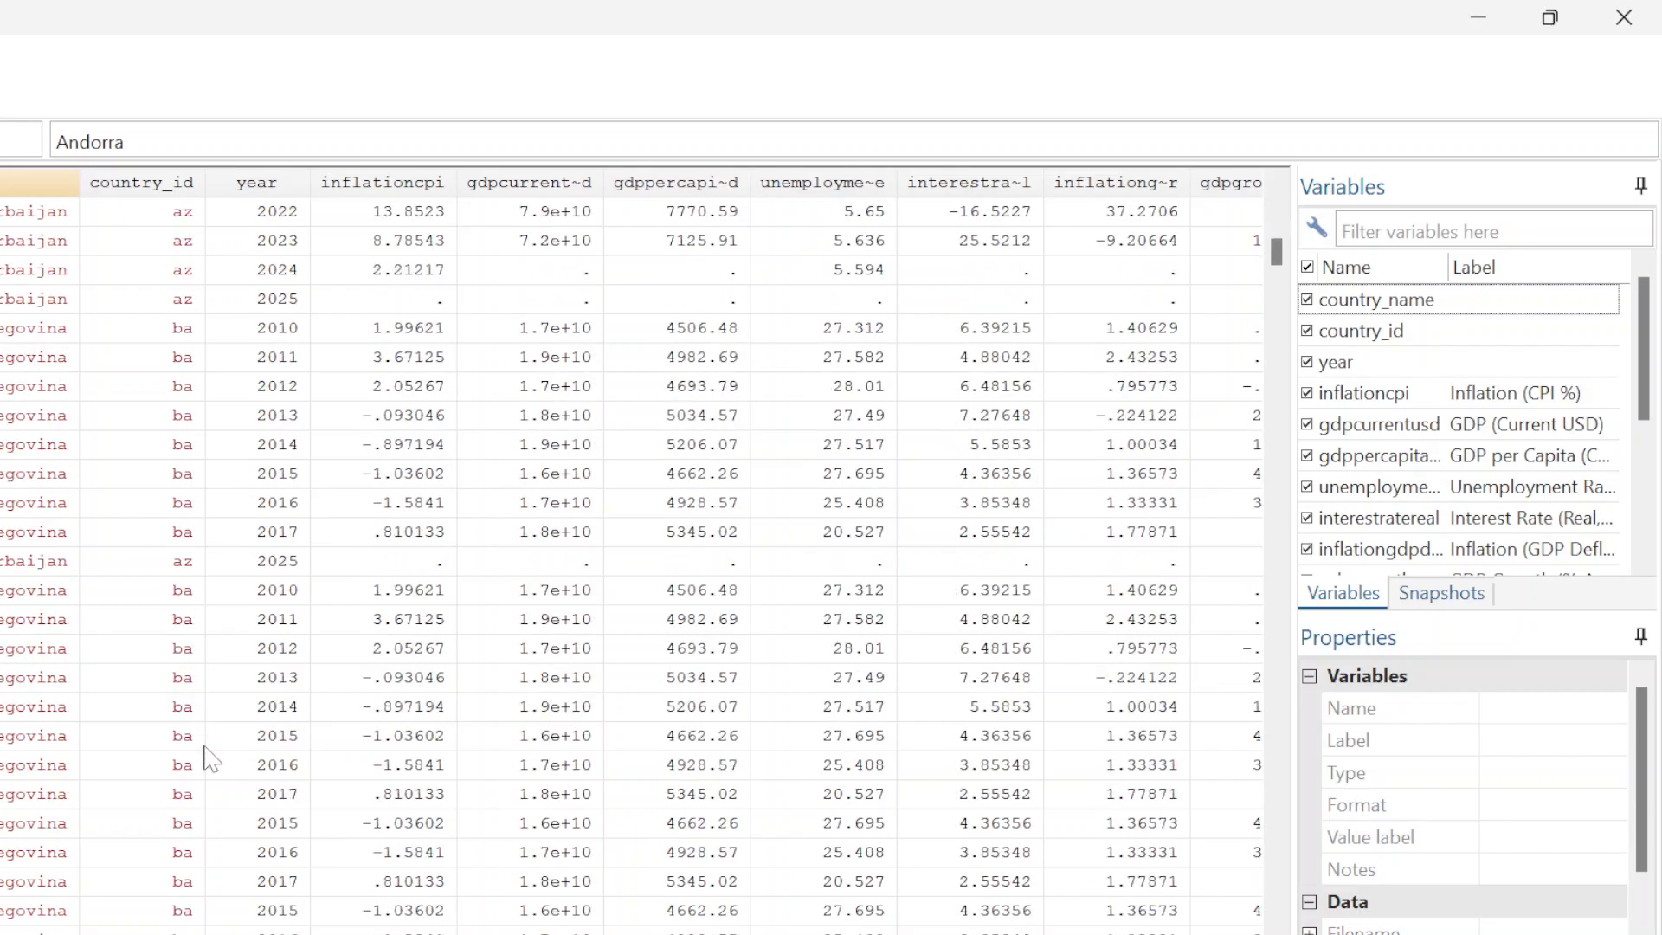
pyautogui.scroll(-20, 208, 773)
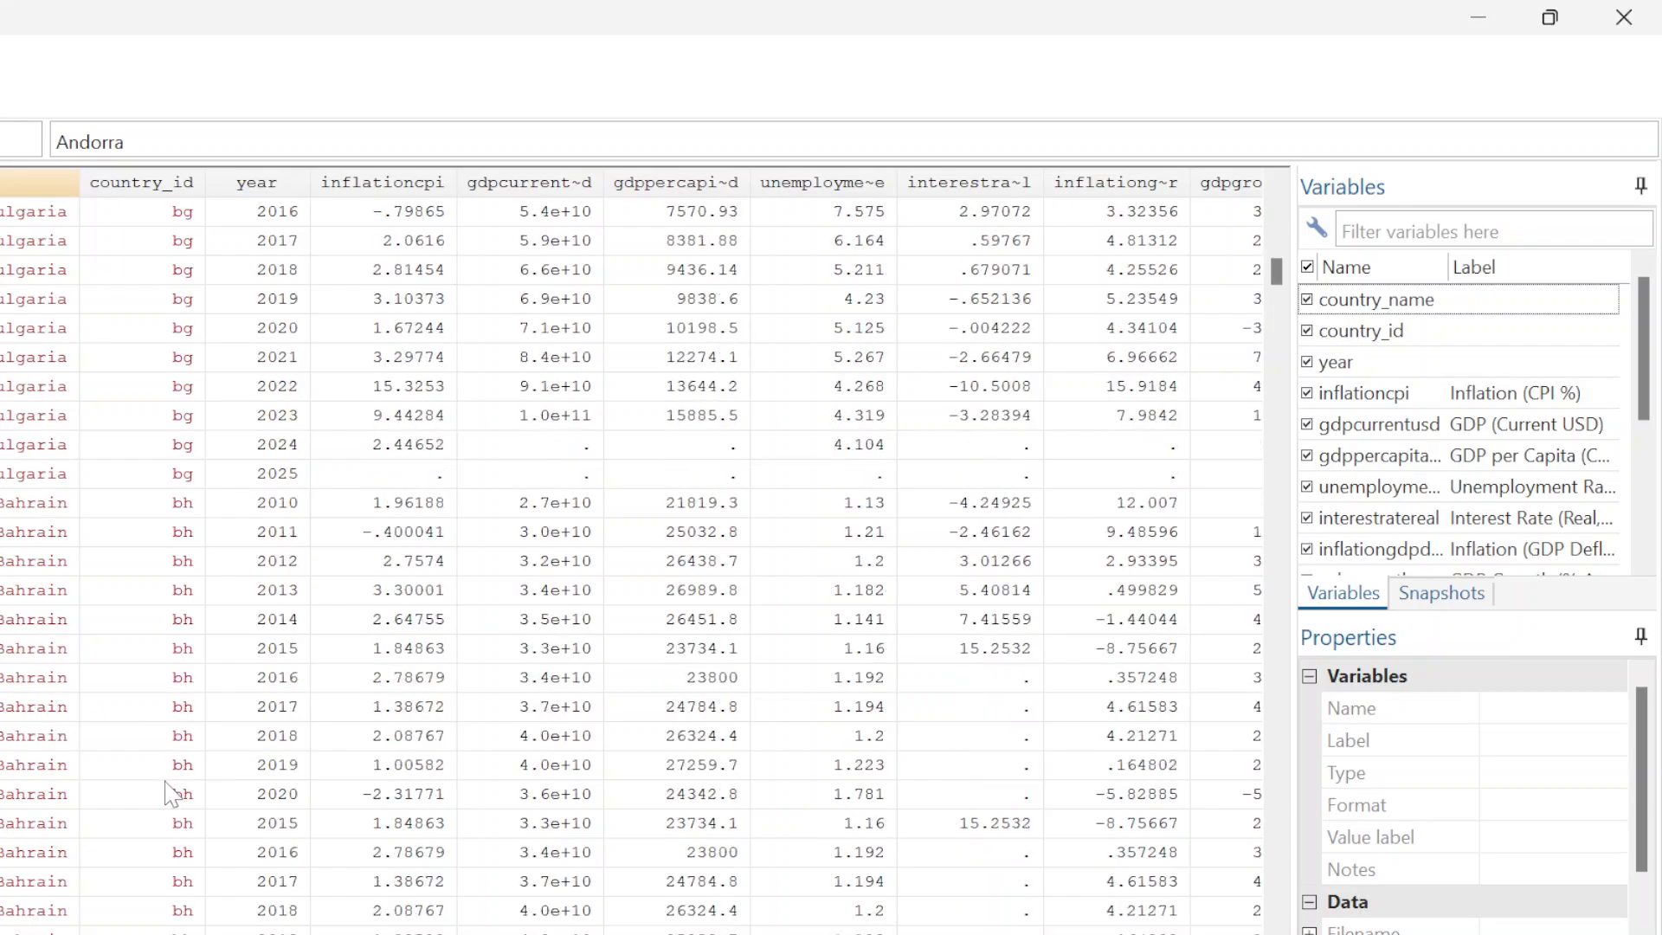
pyautogui.scroll(15, 173, 809)
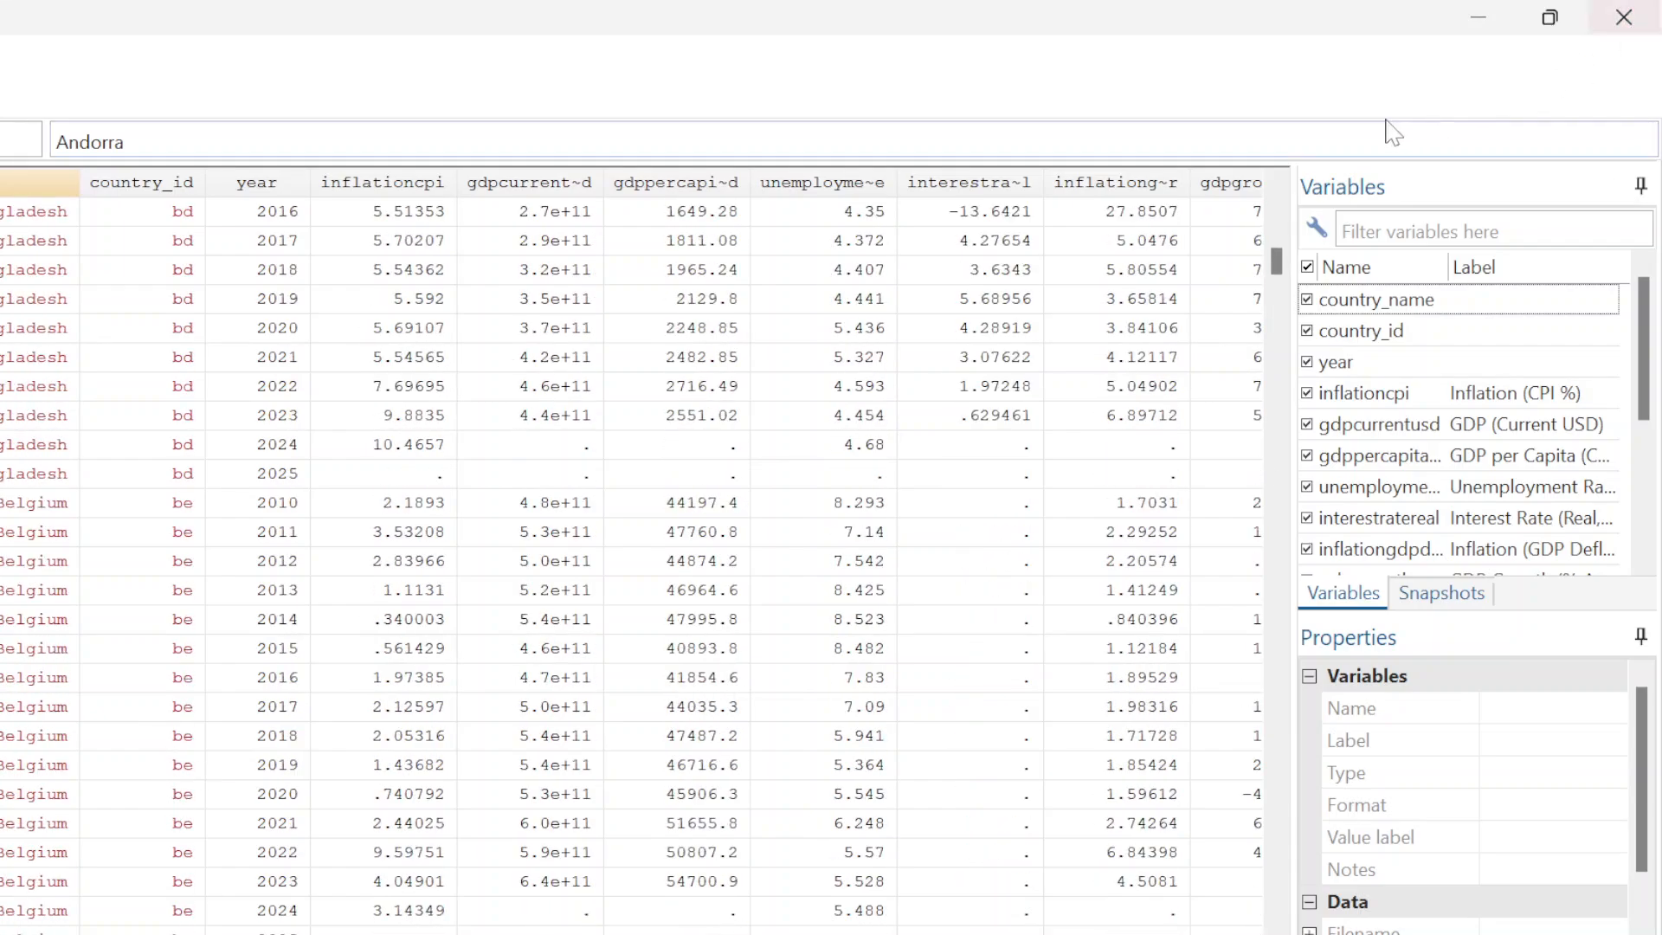
pyautogui.click(1478, 22)
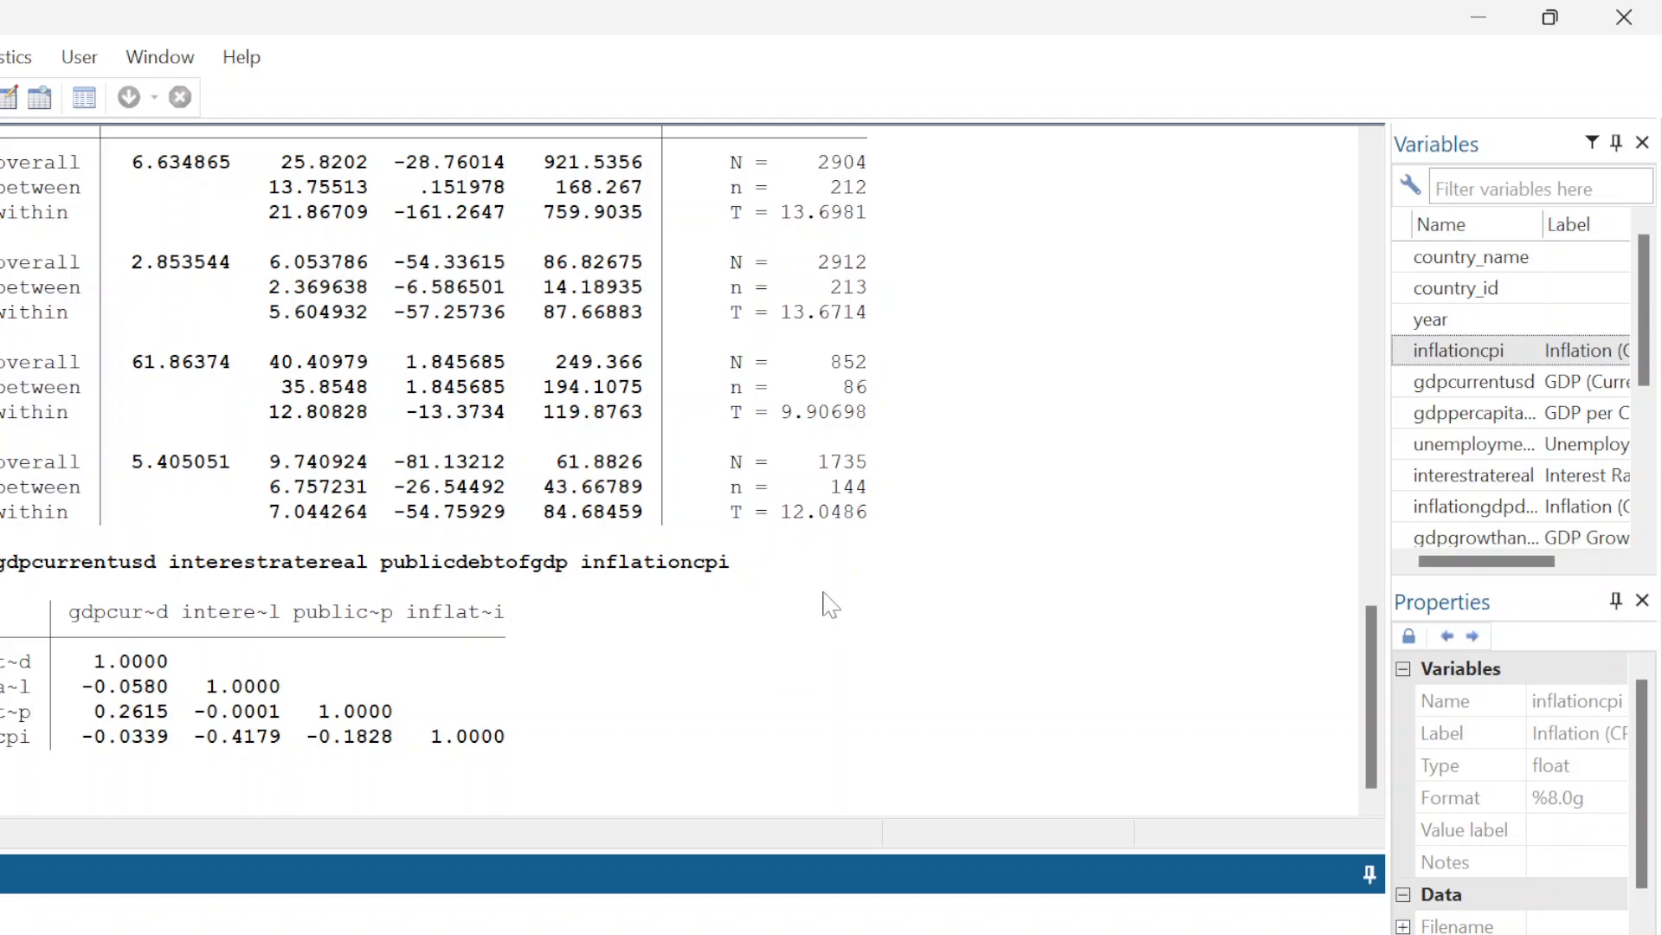
# List the distinct values of country_name with levelsof
pyautogui.doubleClick(1470, 258)
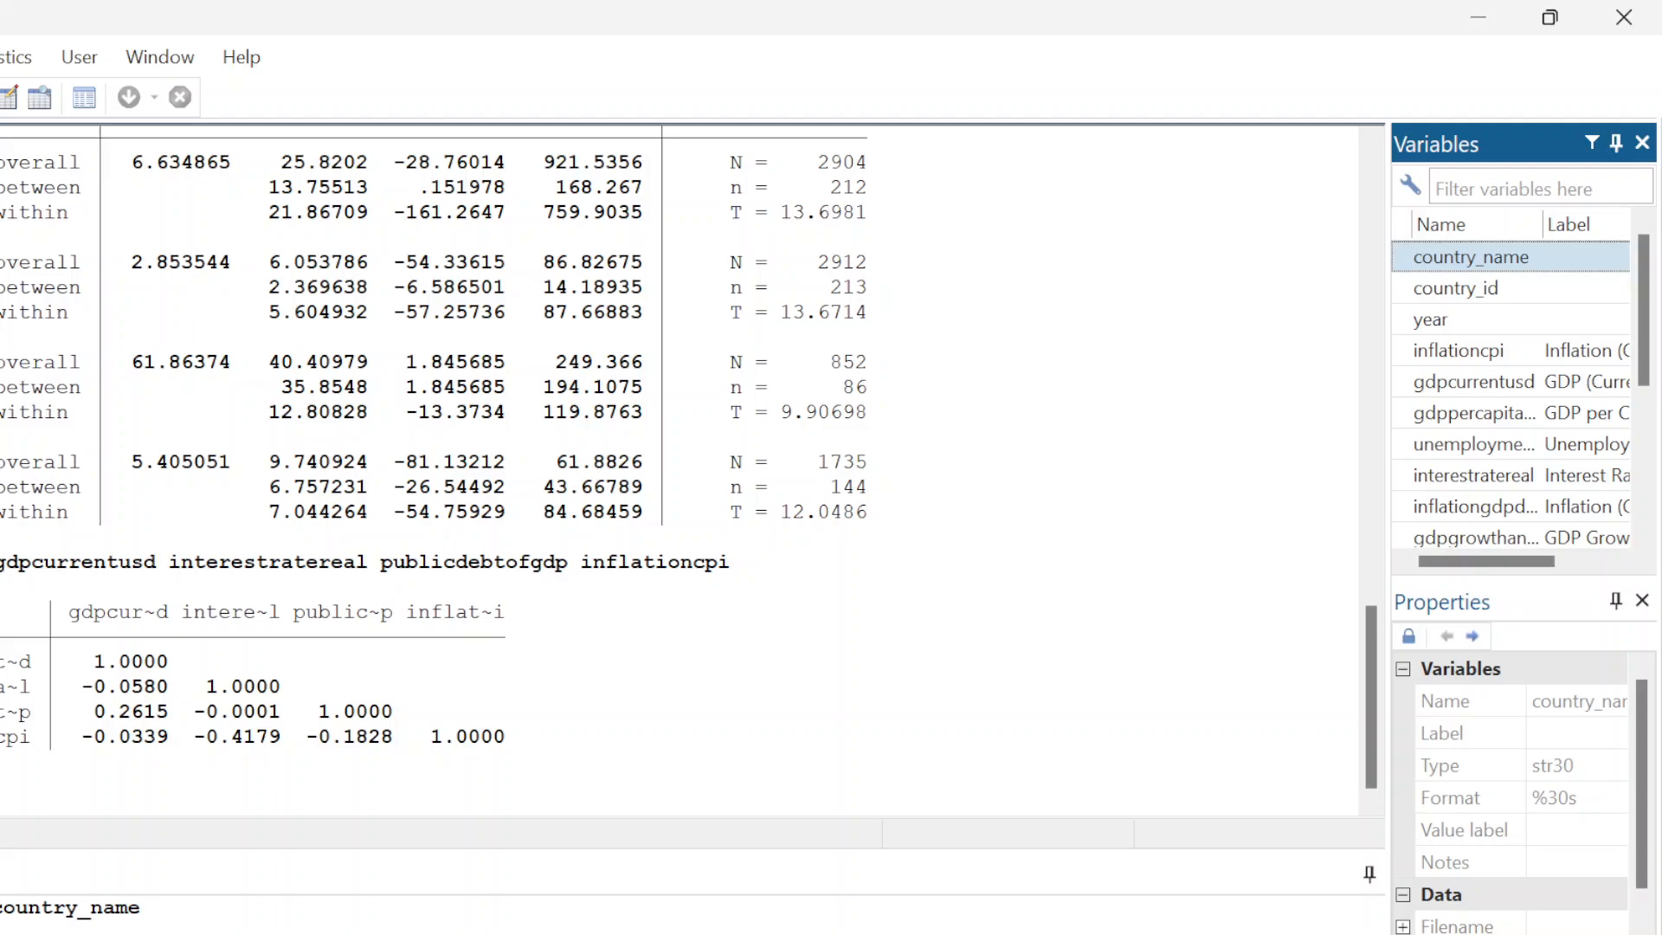
pyautogui.click(7, 908)
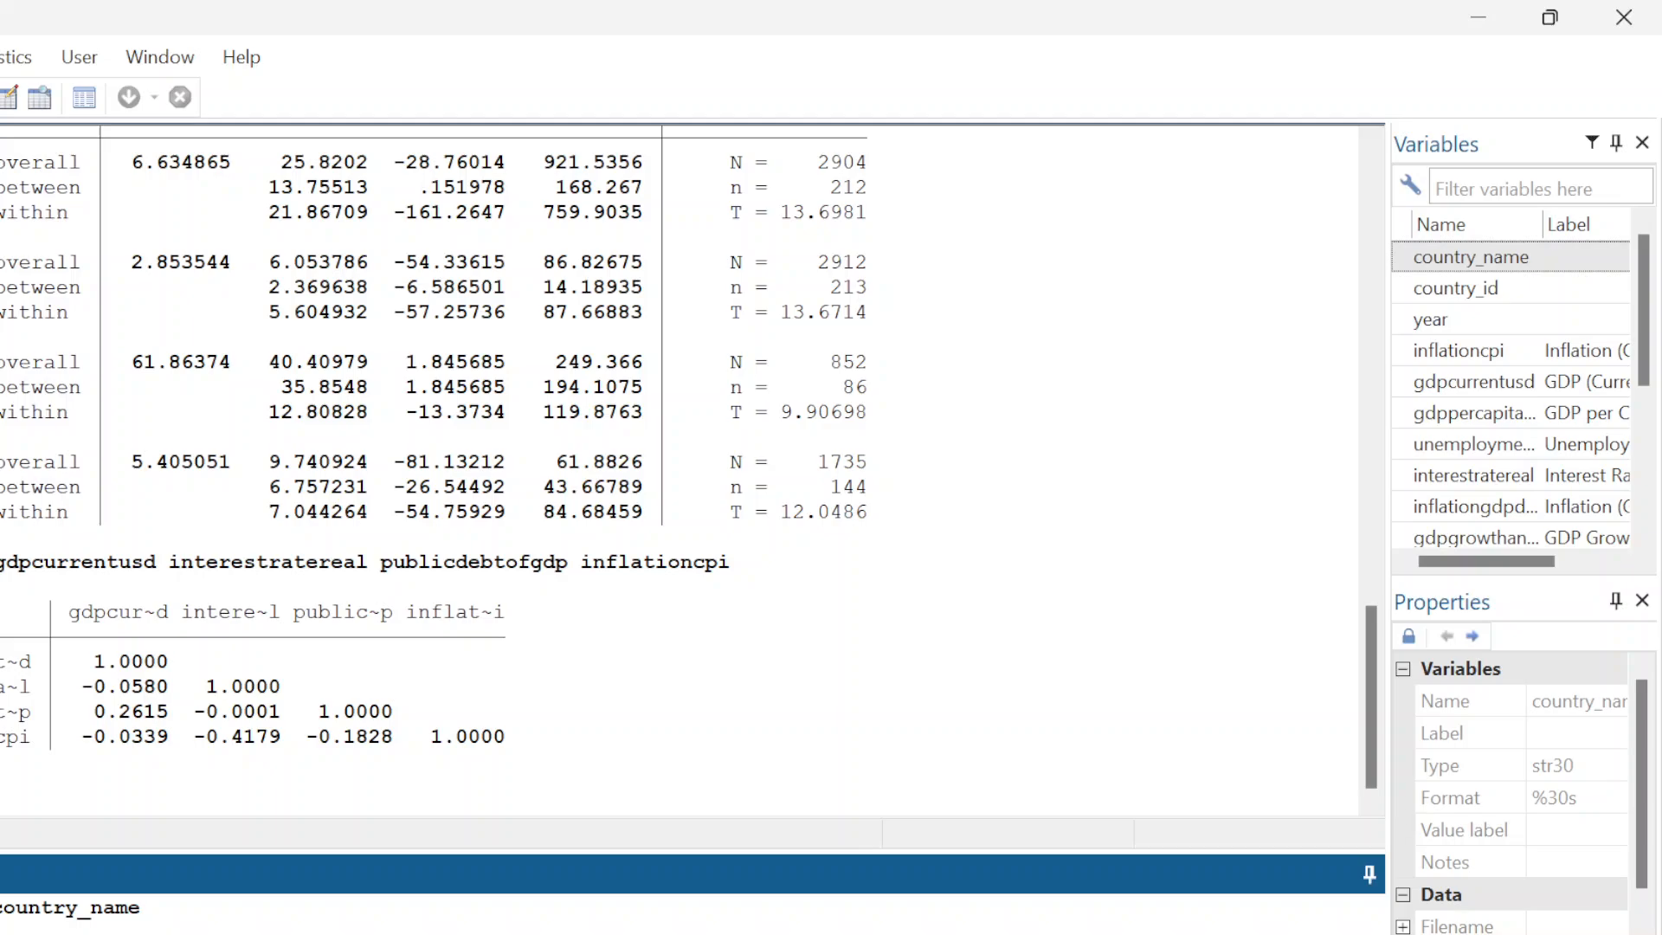
pyautogui.press('Return')
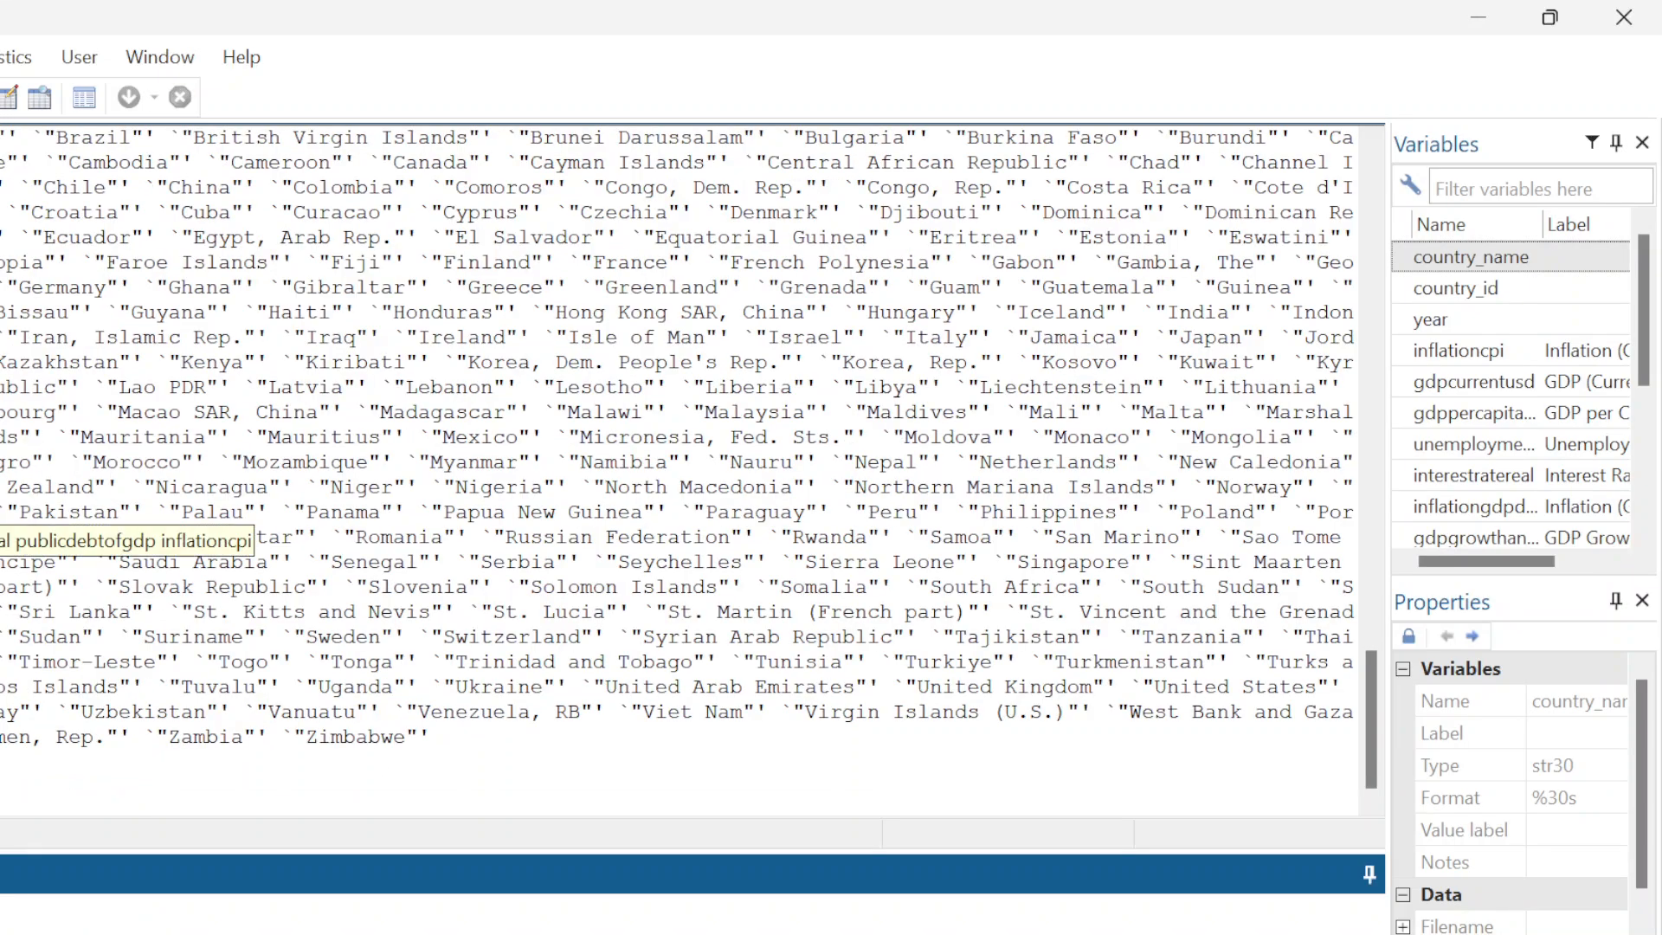
# Repeat the country_name listing and try running an altered spelling of its command
pyautogui.doubleClick(0, 554)
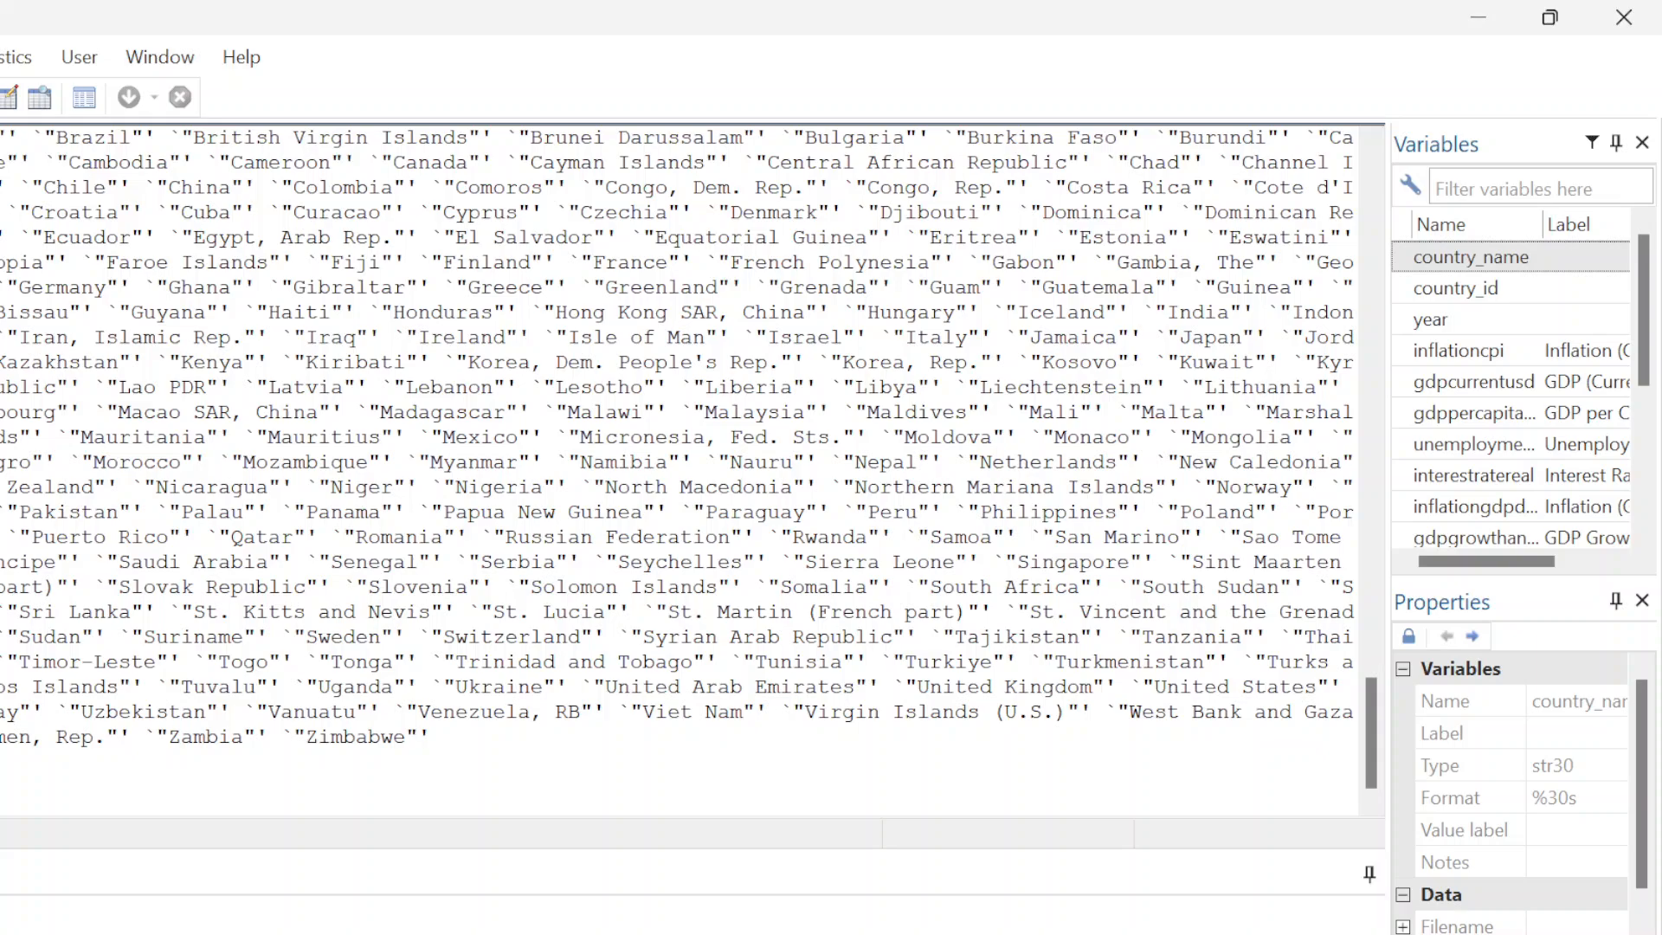
pyautogui.press('pageup')
pyautogui.click(1, 909)
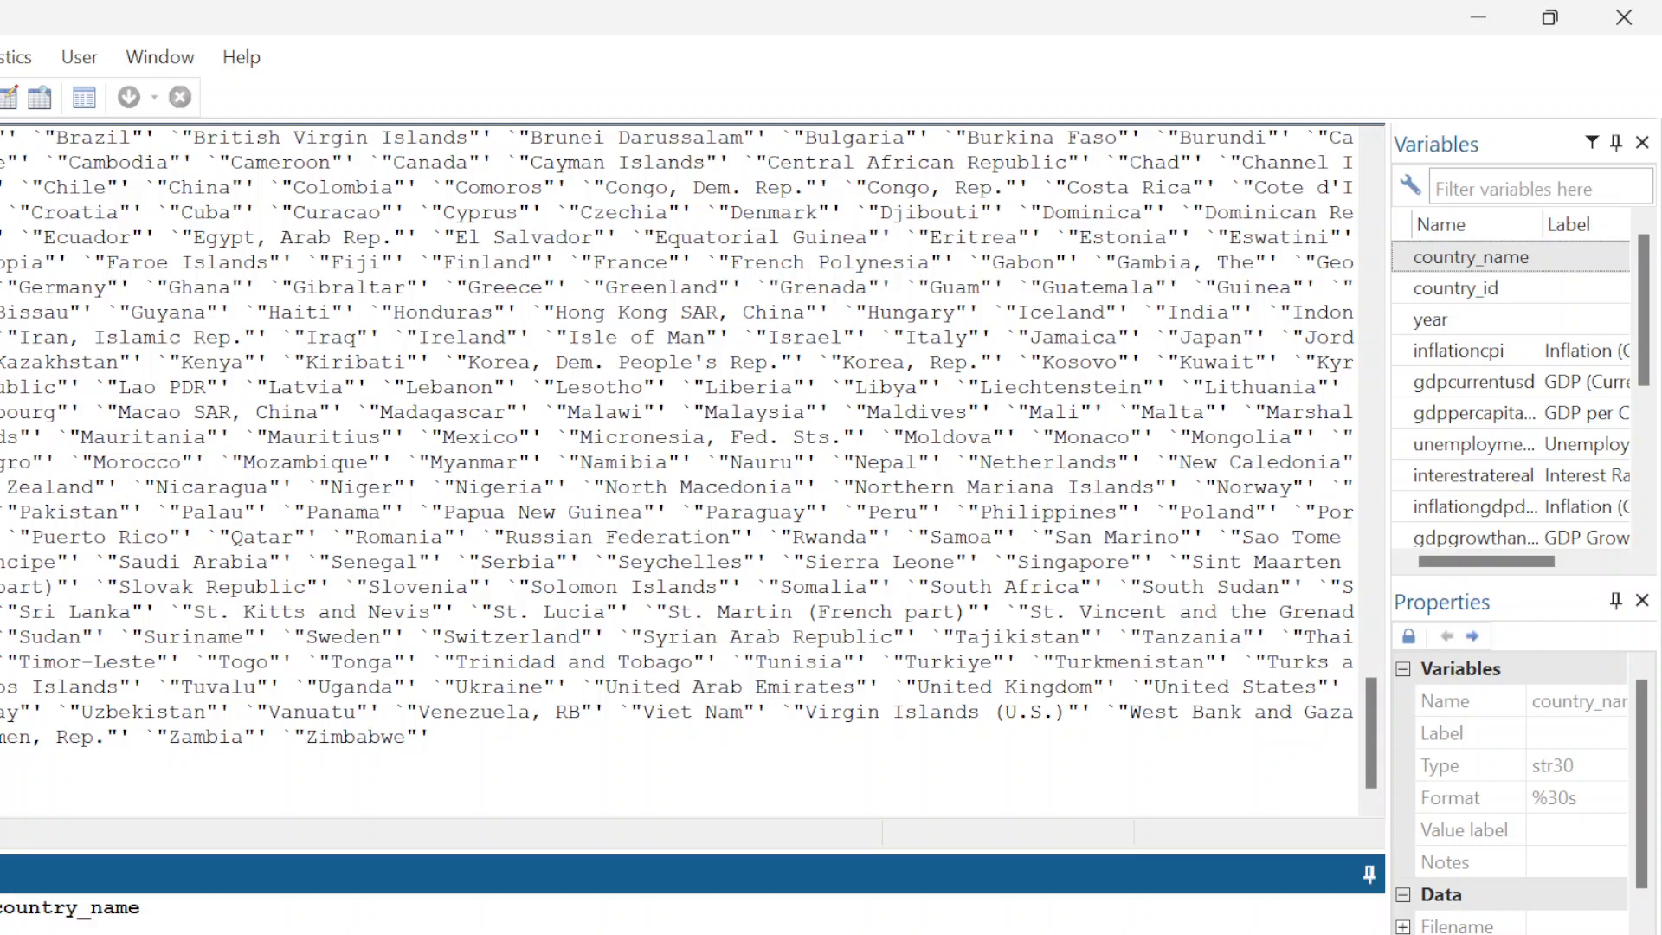
pyautogui.write('q')
pyautogui.press('Return')
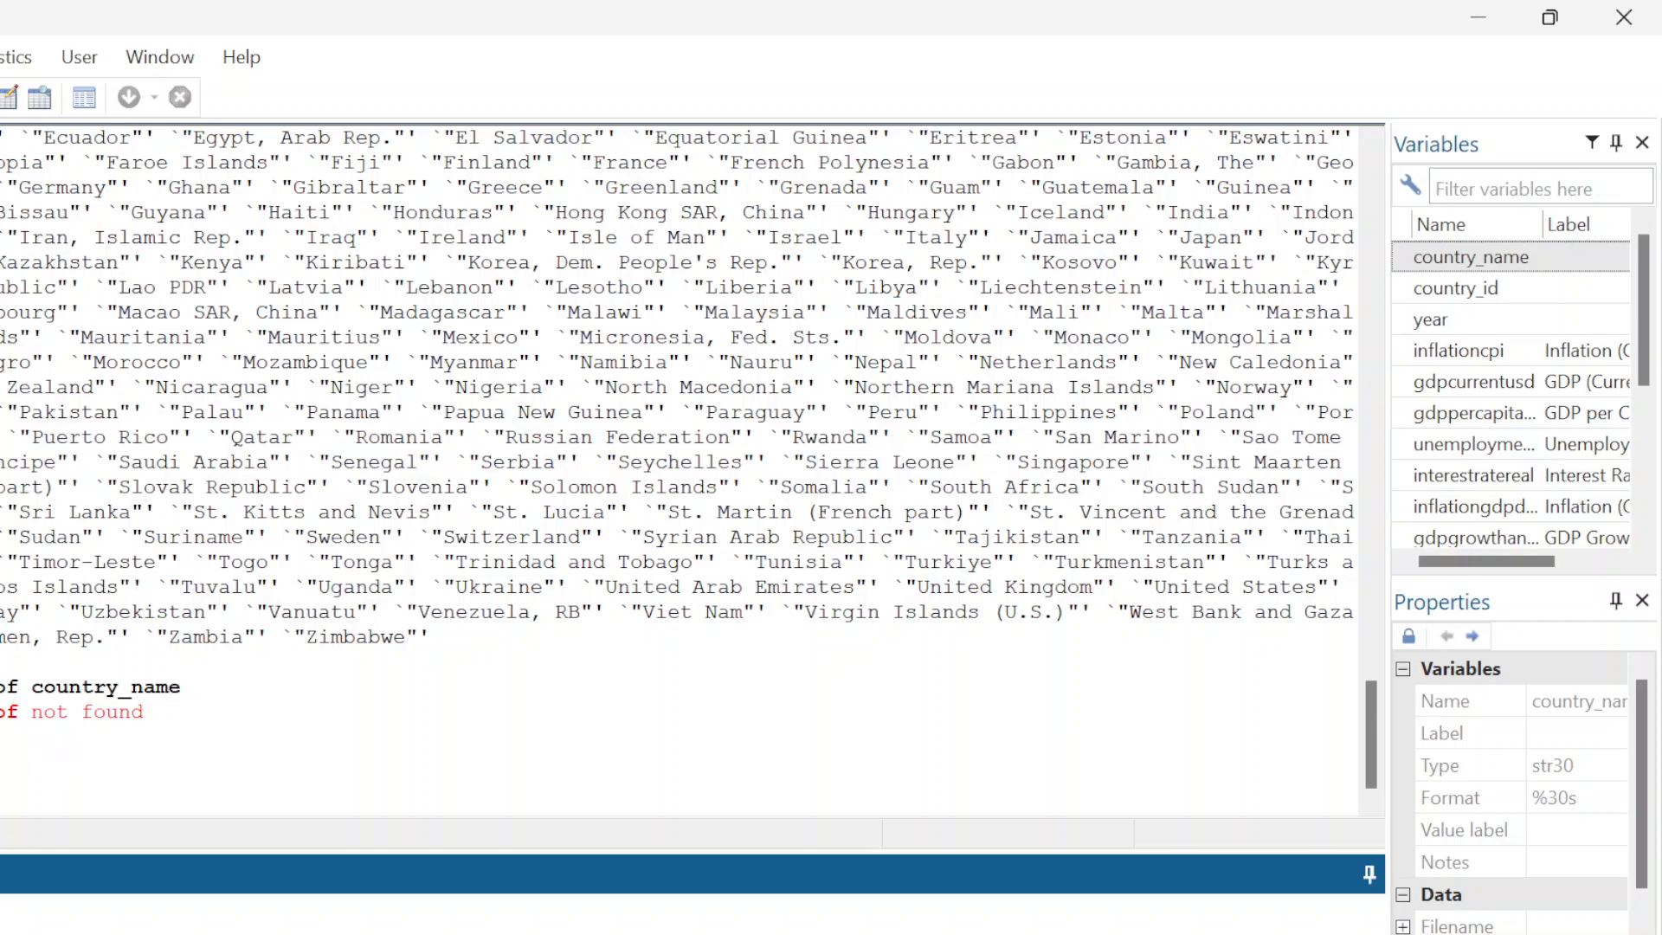
# Run levelsof on country_name again and look through the listed country names
pyautogui.press('pageup')
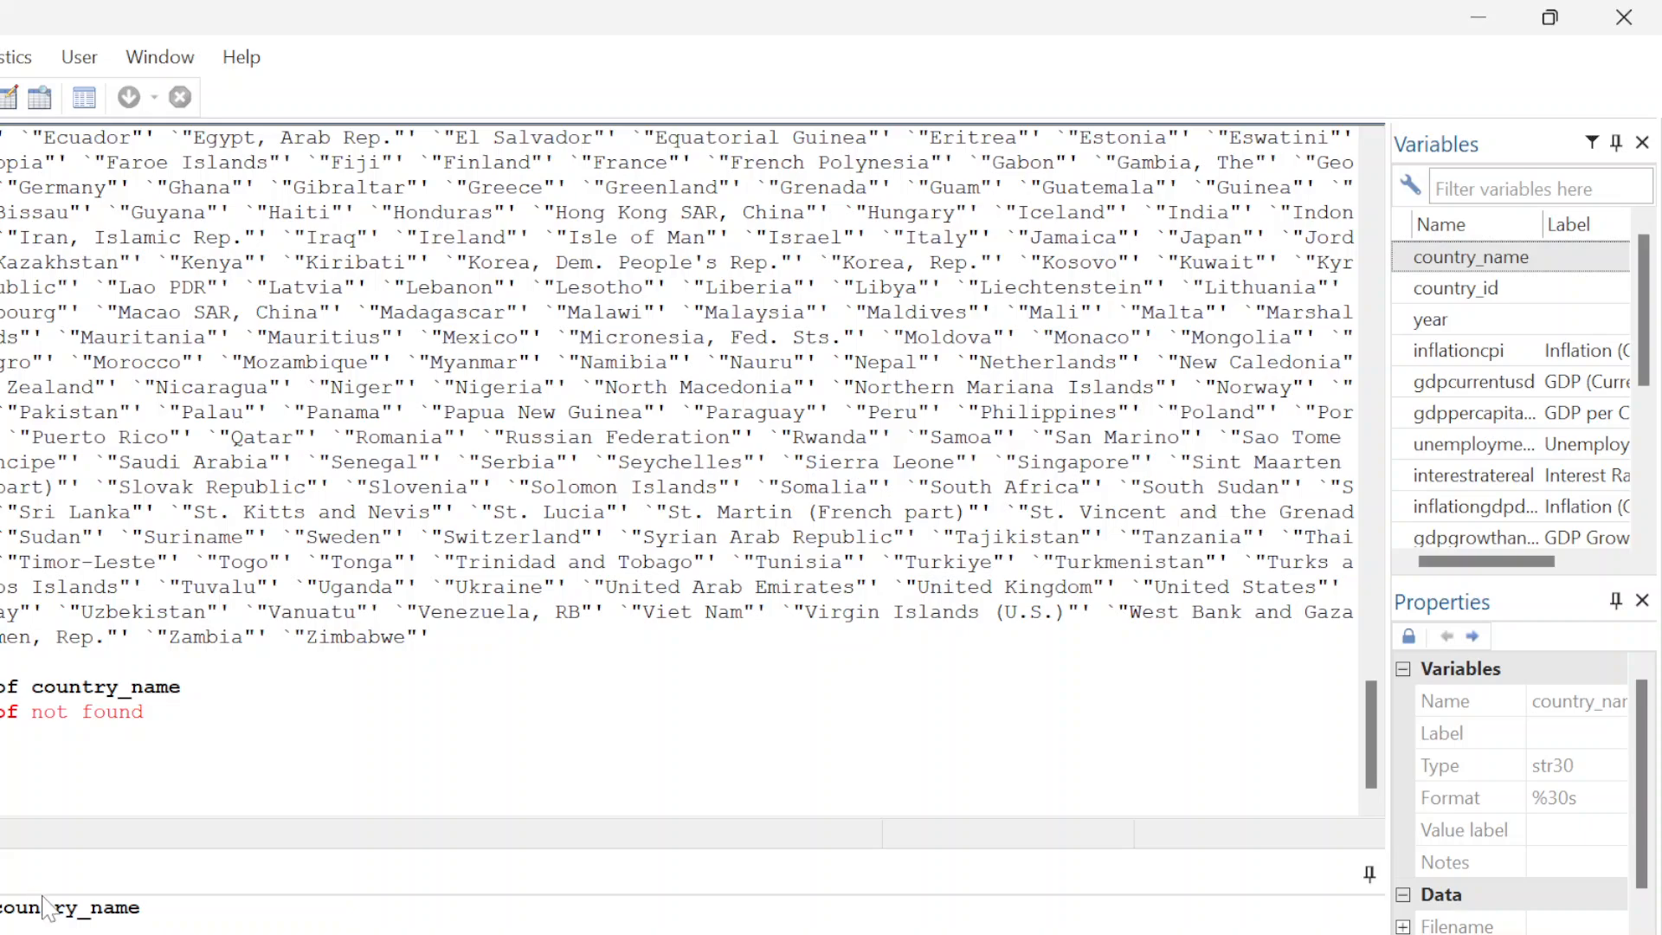
pyautogui.click(142, 909)
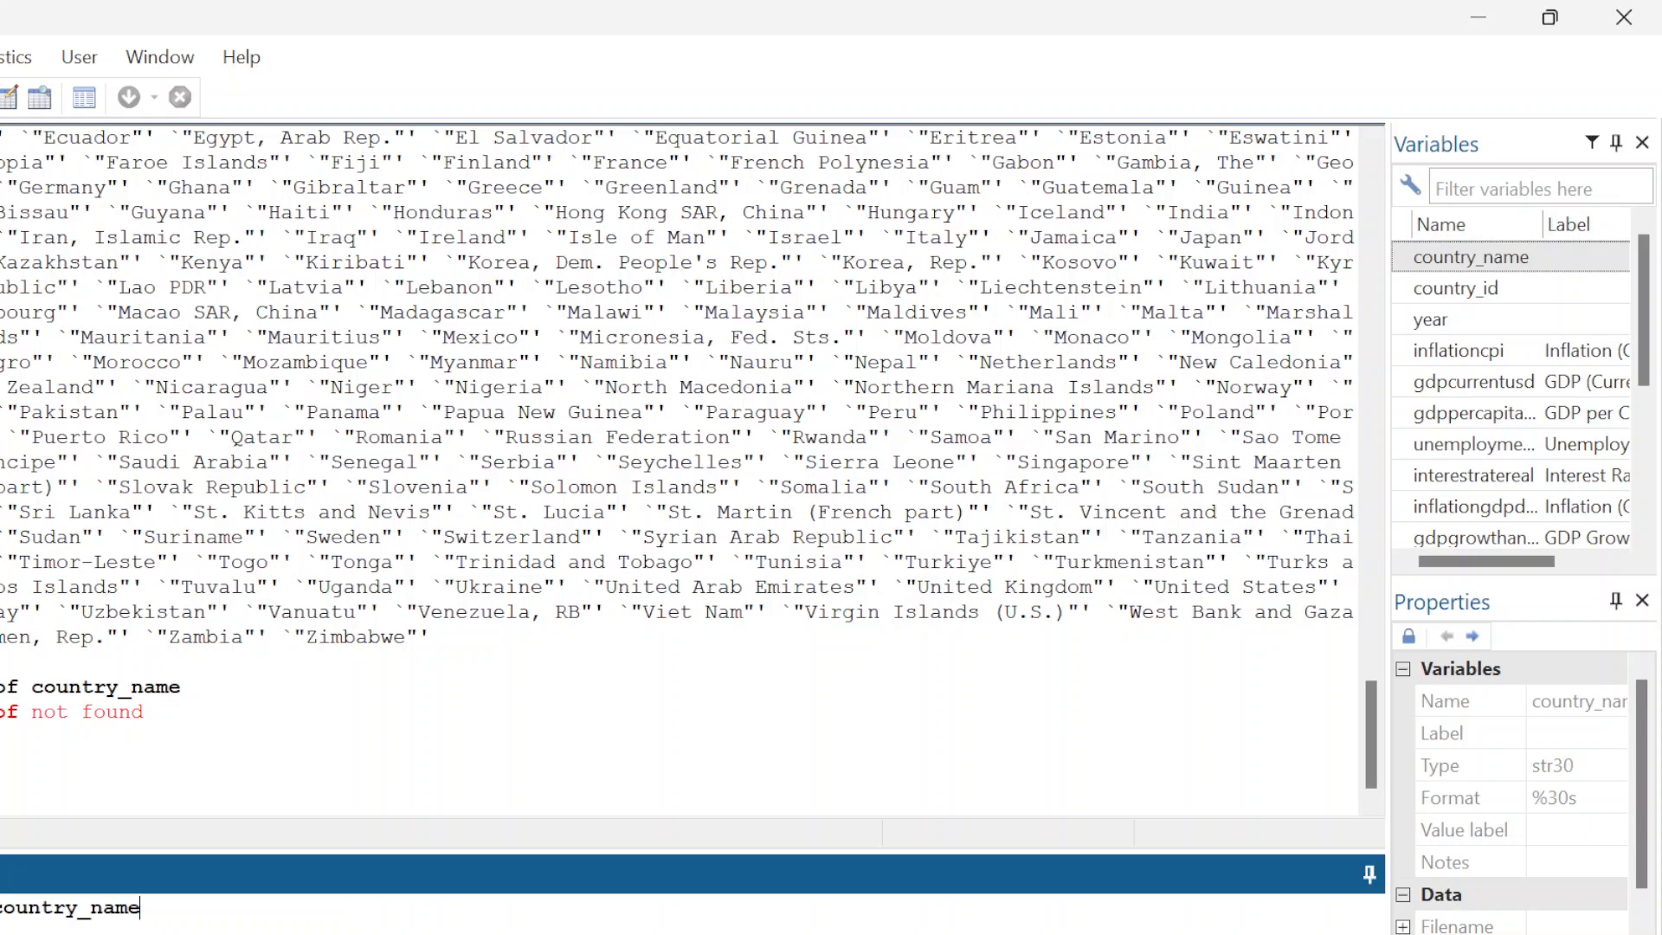
pyautogui.press('Return')
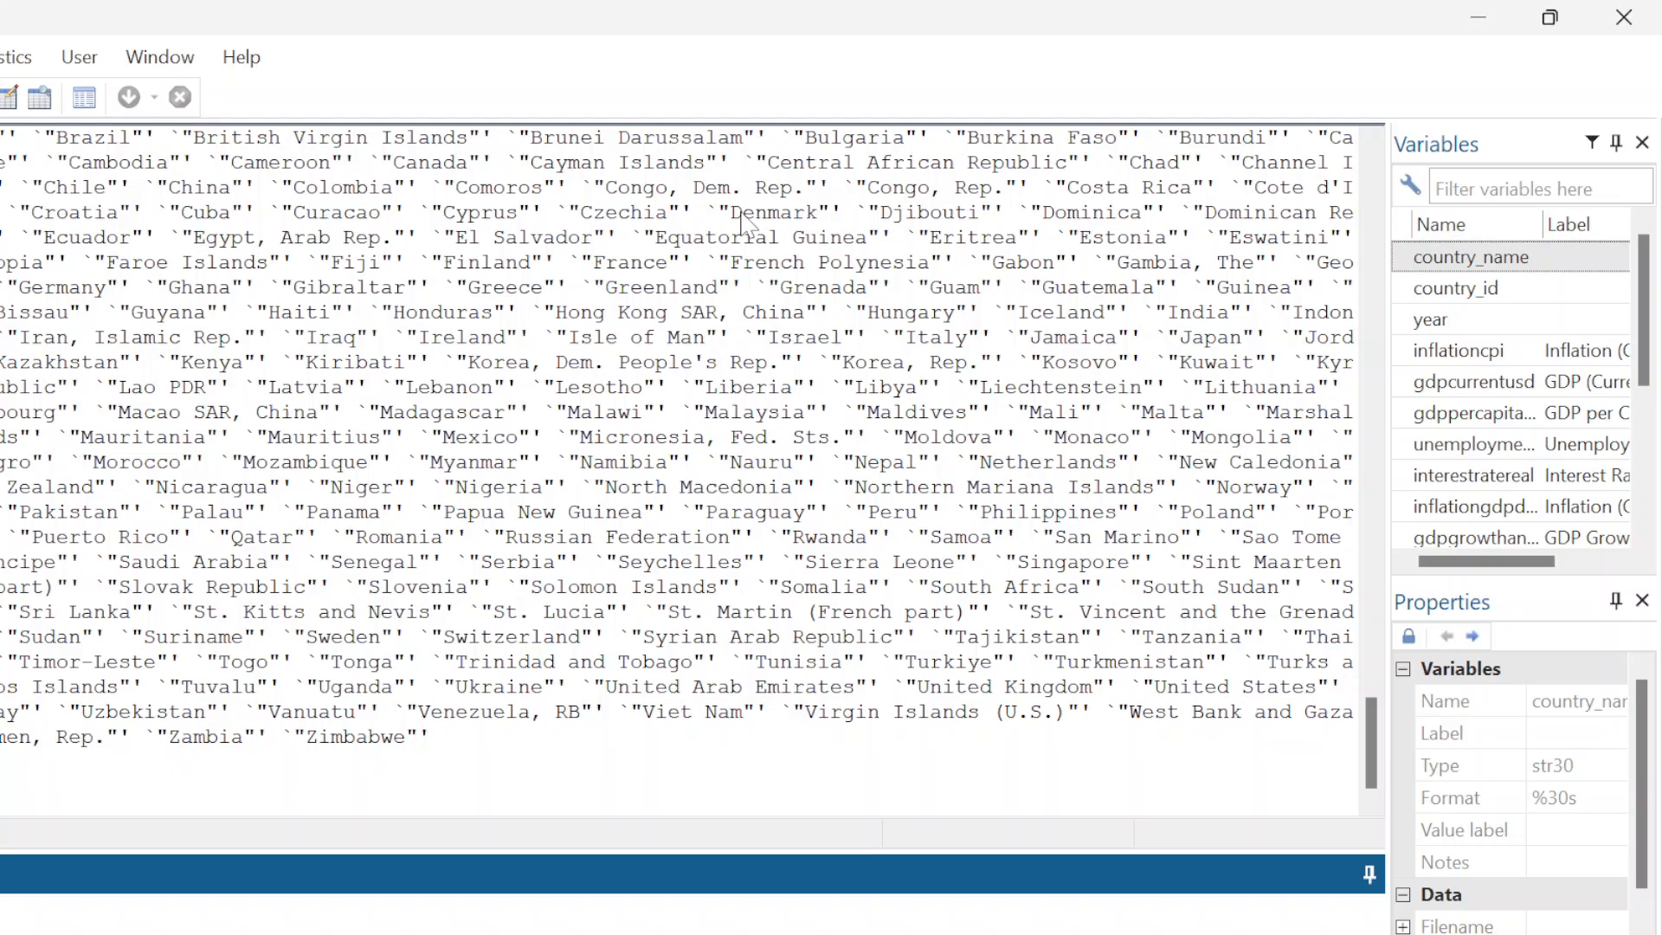
pyautogui.scroll(3, 745, 217)
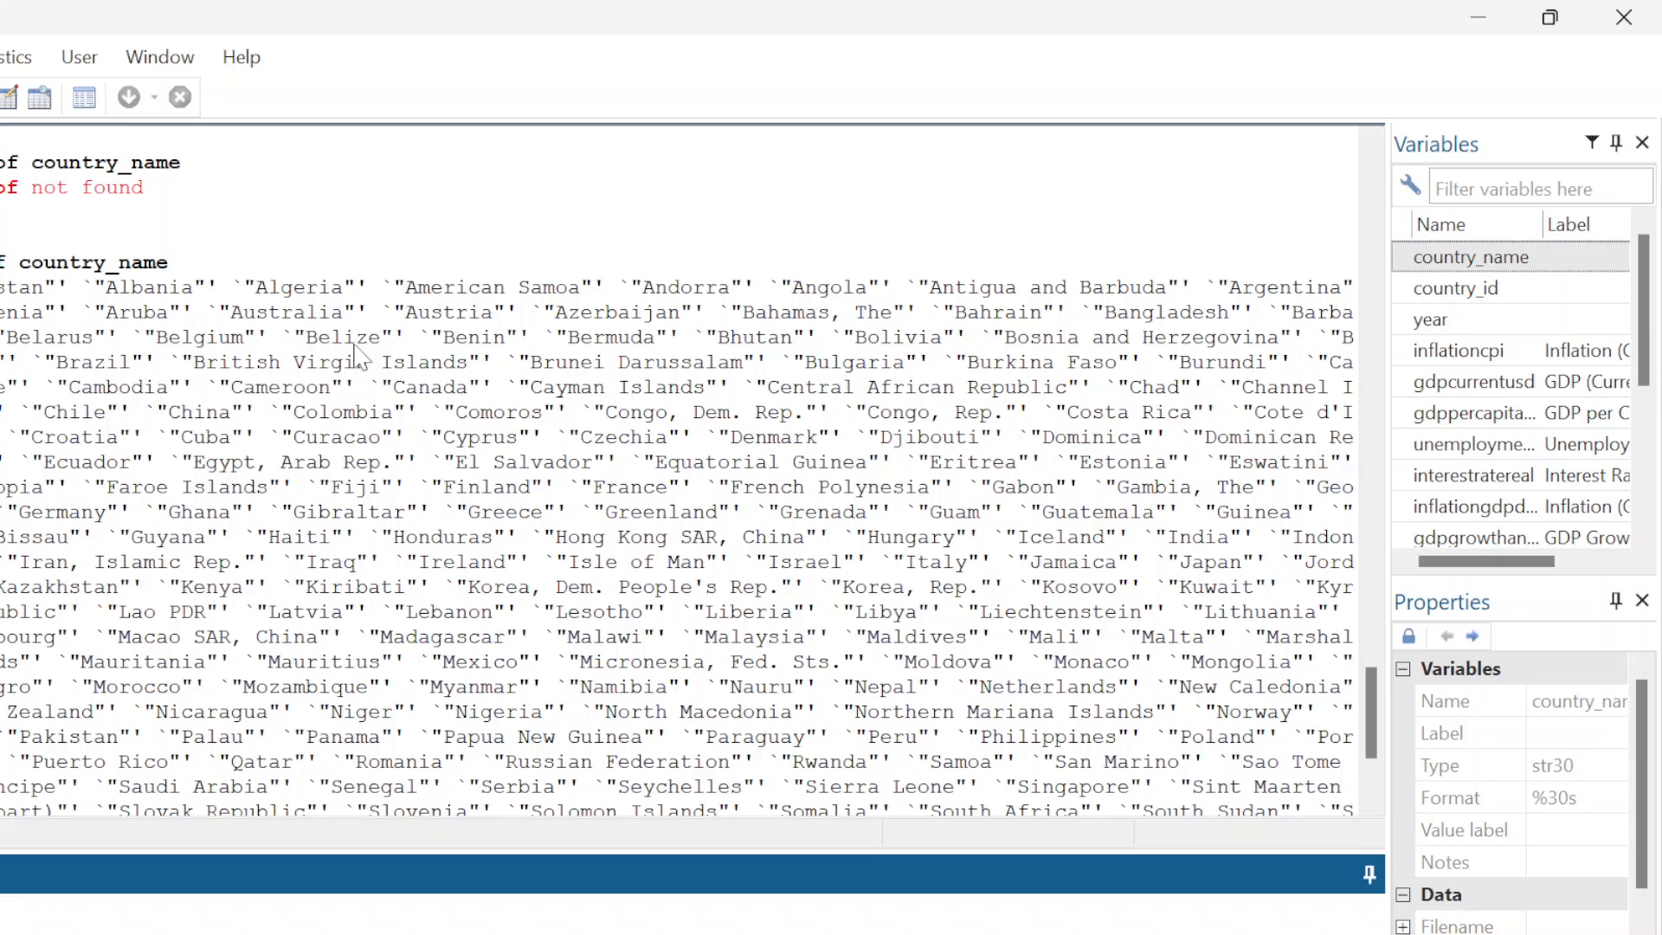
pyautogui.scroll(1, 346, 368)
pyautogui.scroll(-4, 338, 407)
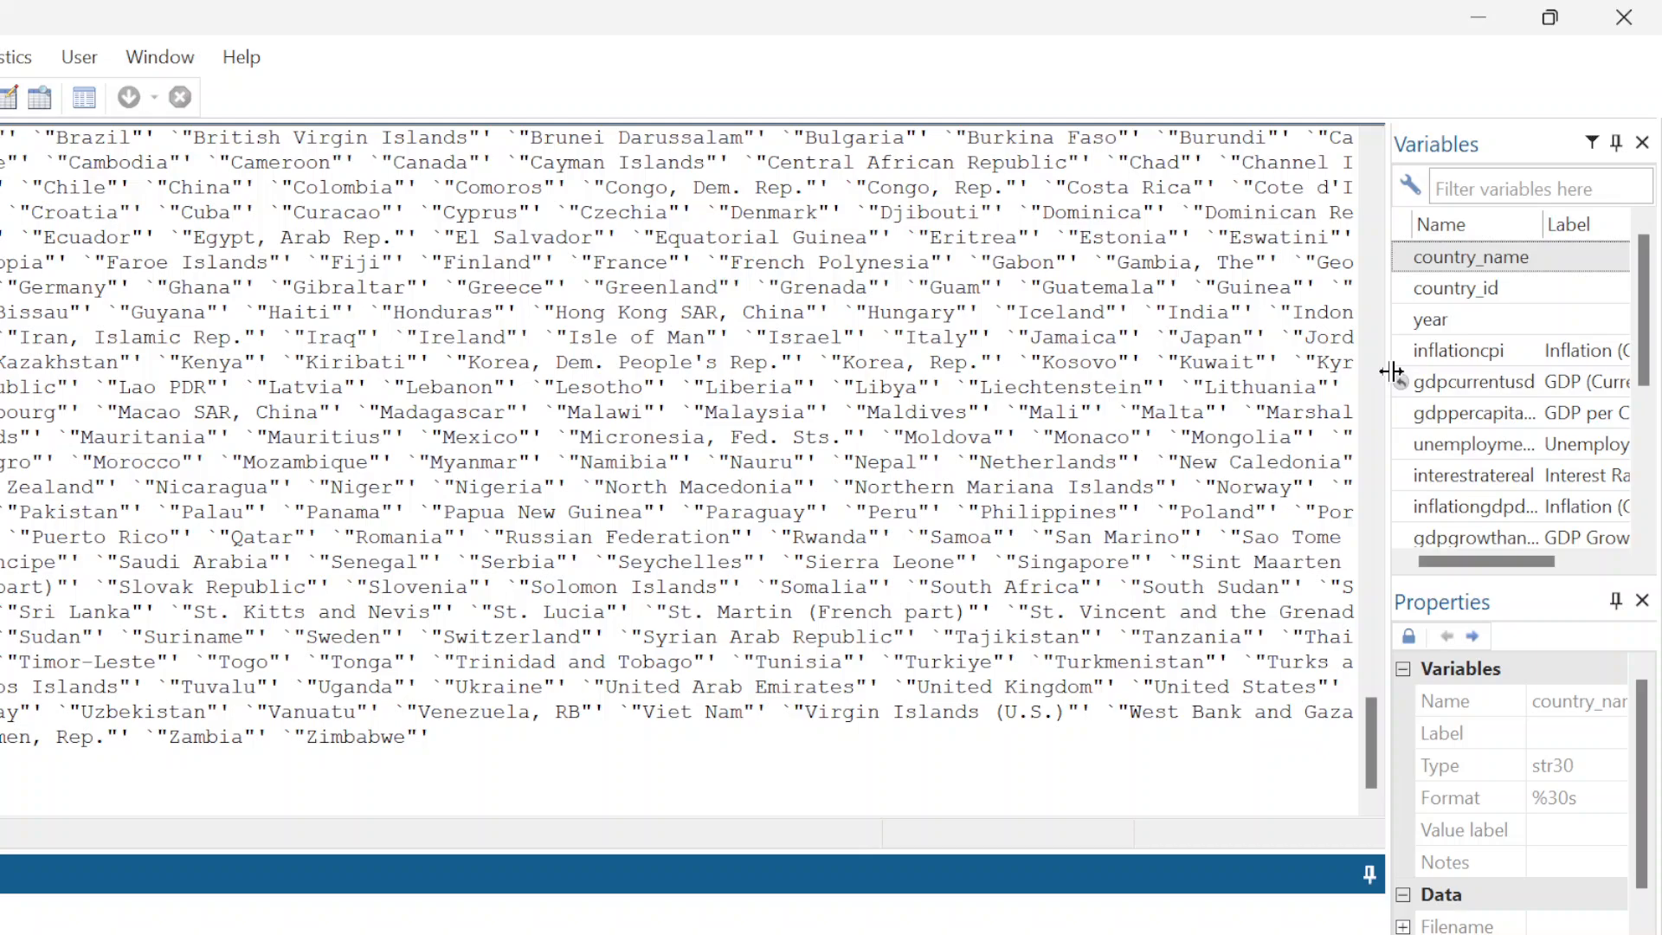
# Widen the variable list and examine the names and labels of the dataset's variables
pyautogui.moveTo(1391, 371); pyautogui.dragTo(1309, 371)
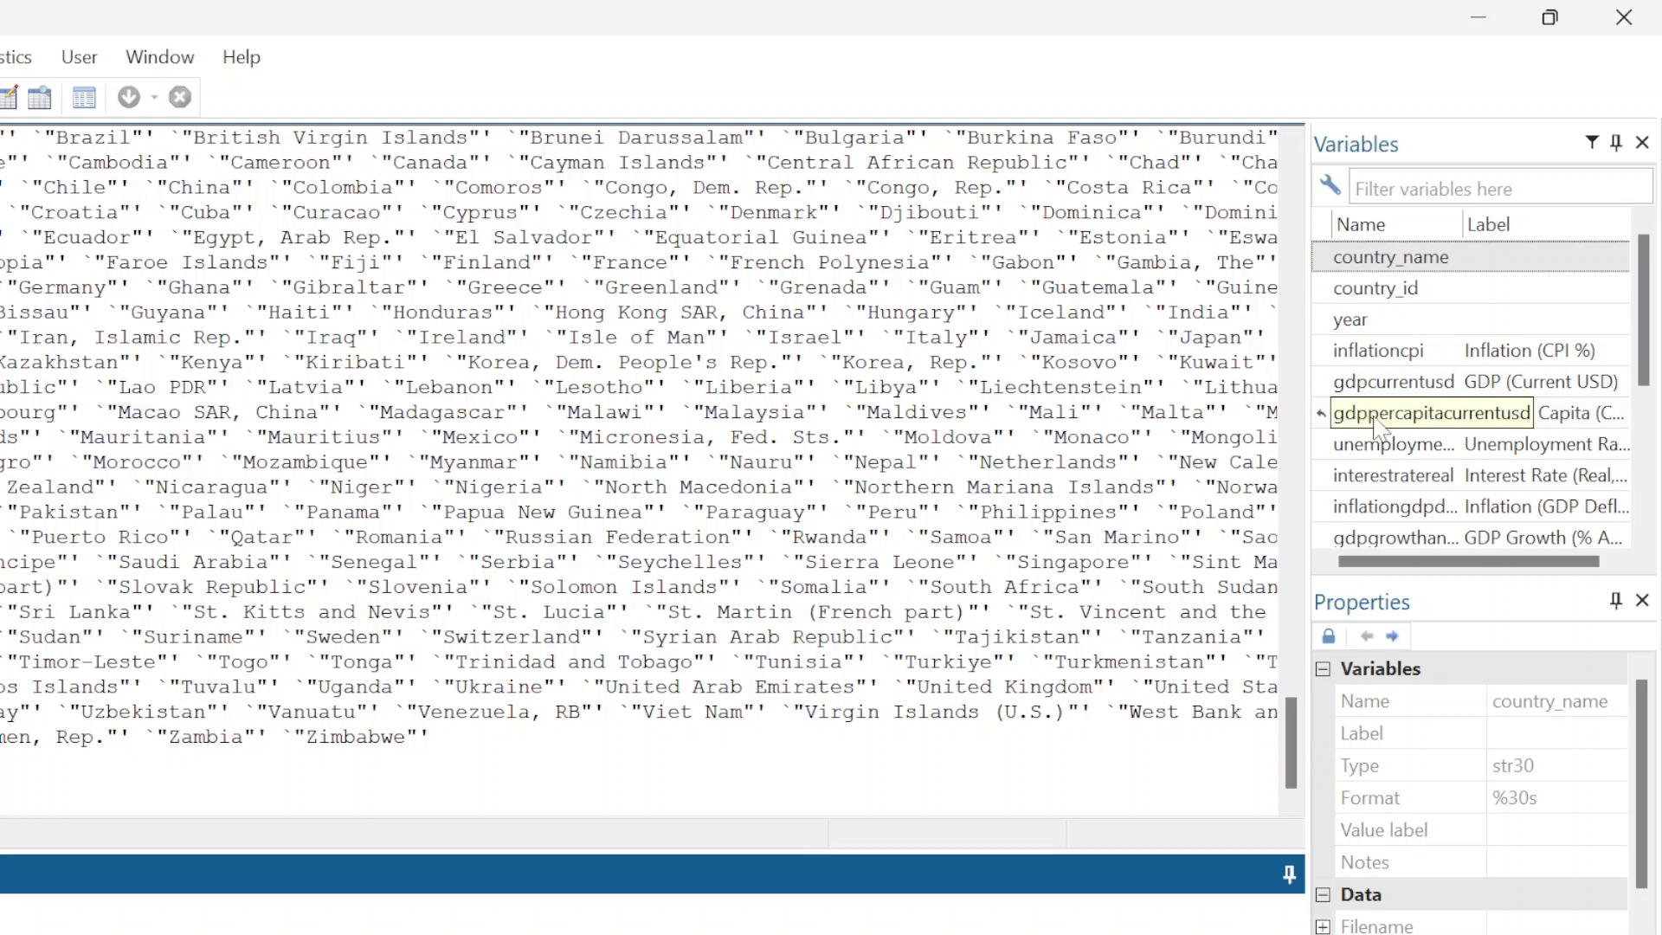
pyautogui.scroll(-3, 1429, 381)
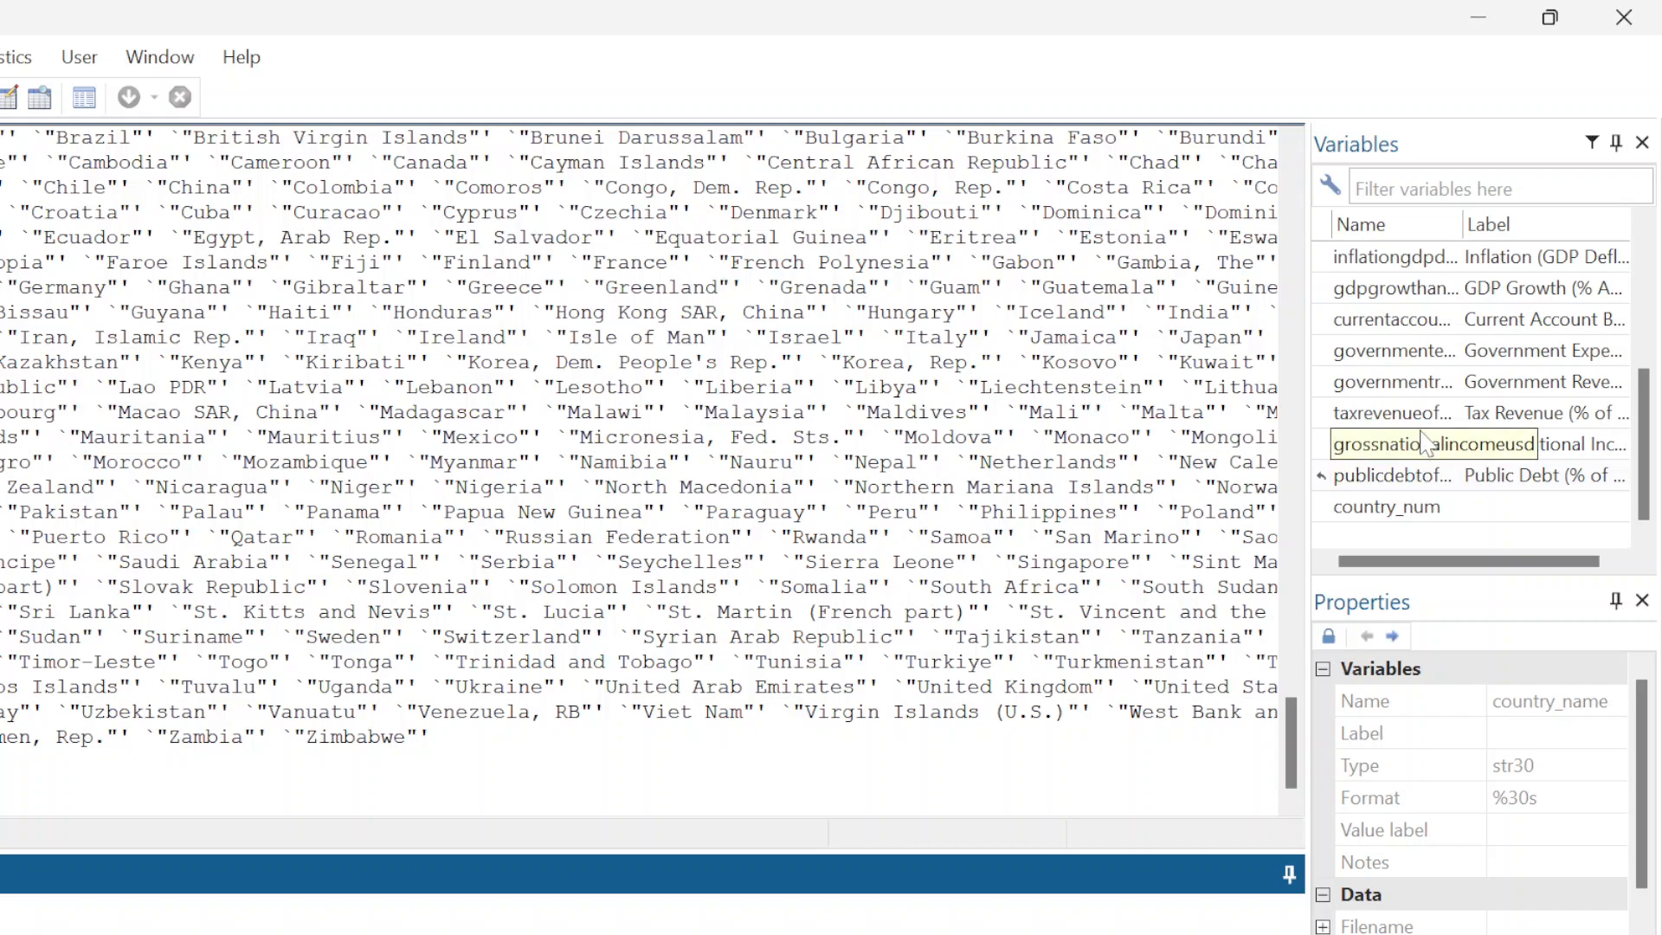
pyautogui.scroll(1, 1418, 438)
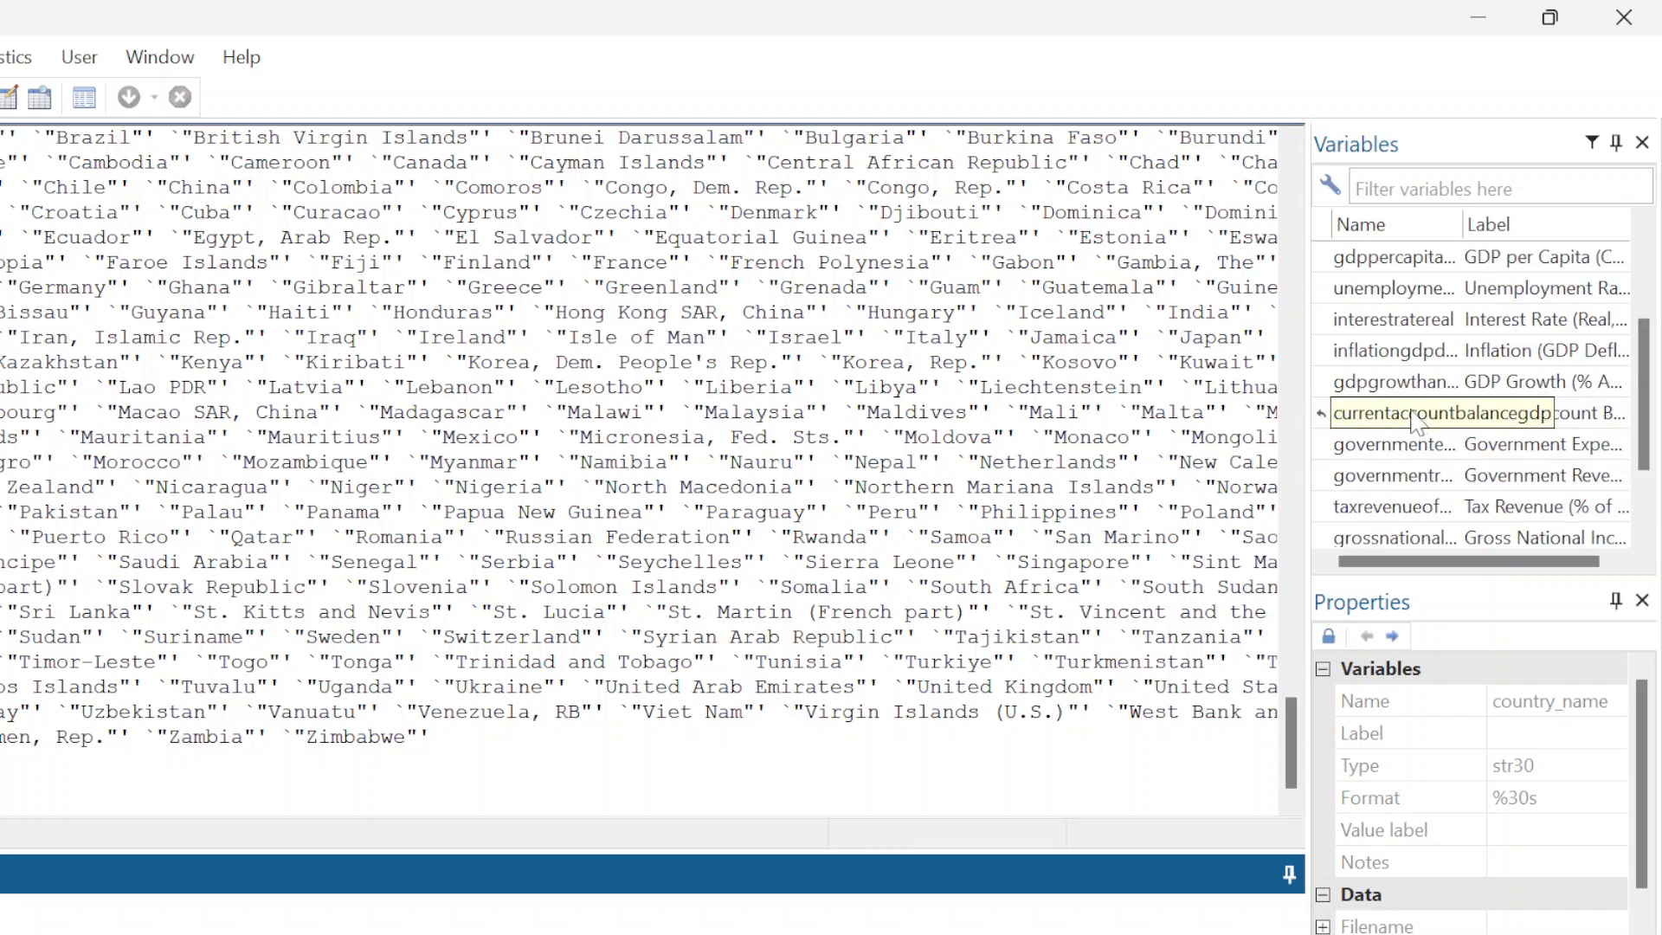
pyautogui.scroll(2, 1416, 422)
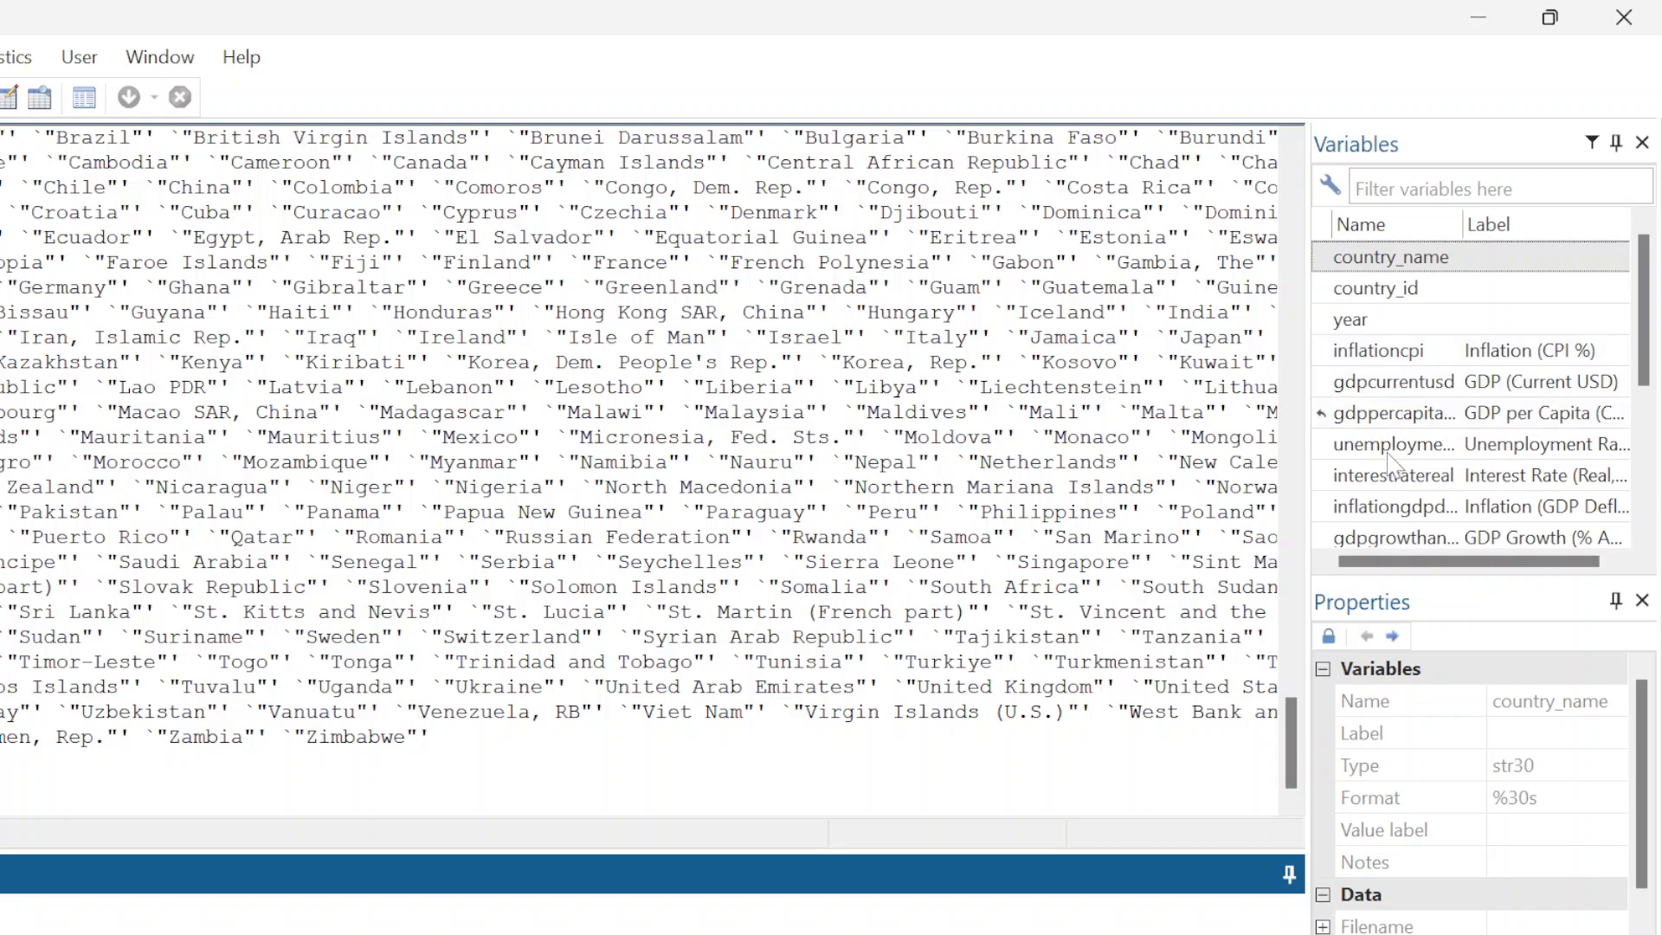
pyautogui.scroll(-1, 1390, 498)
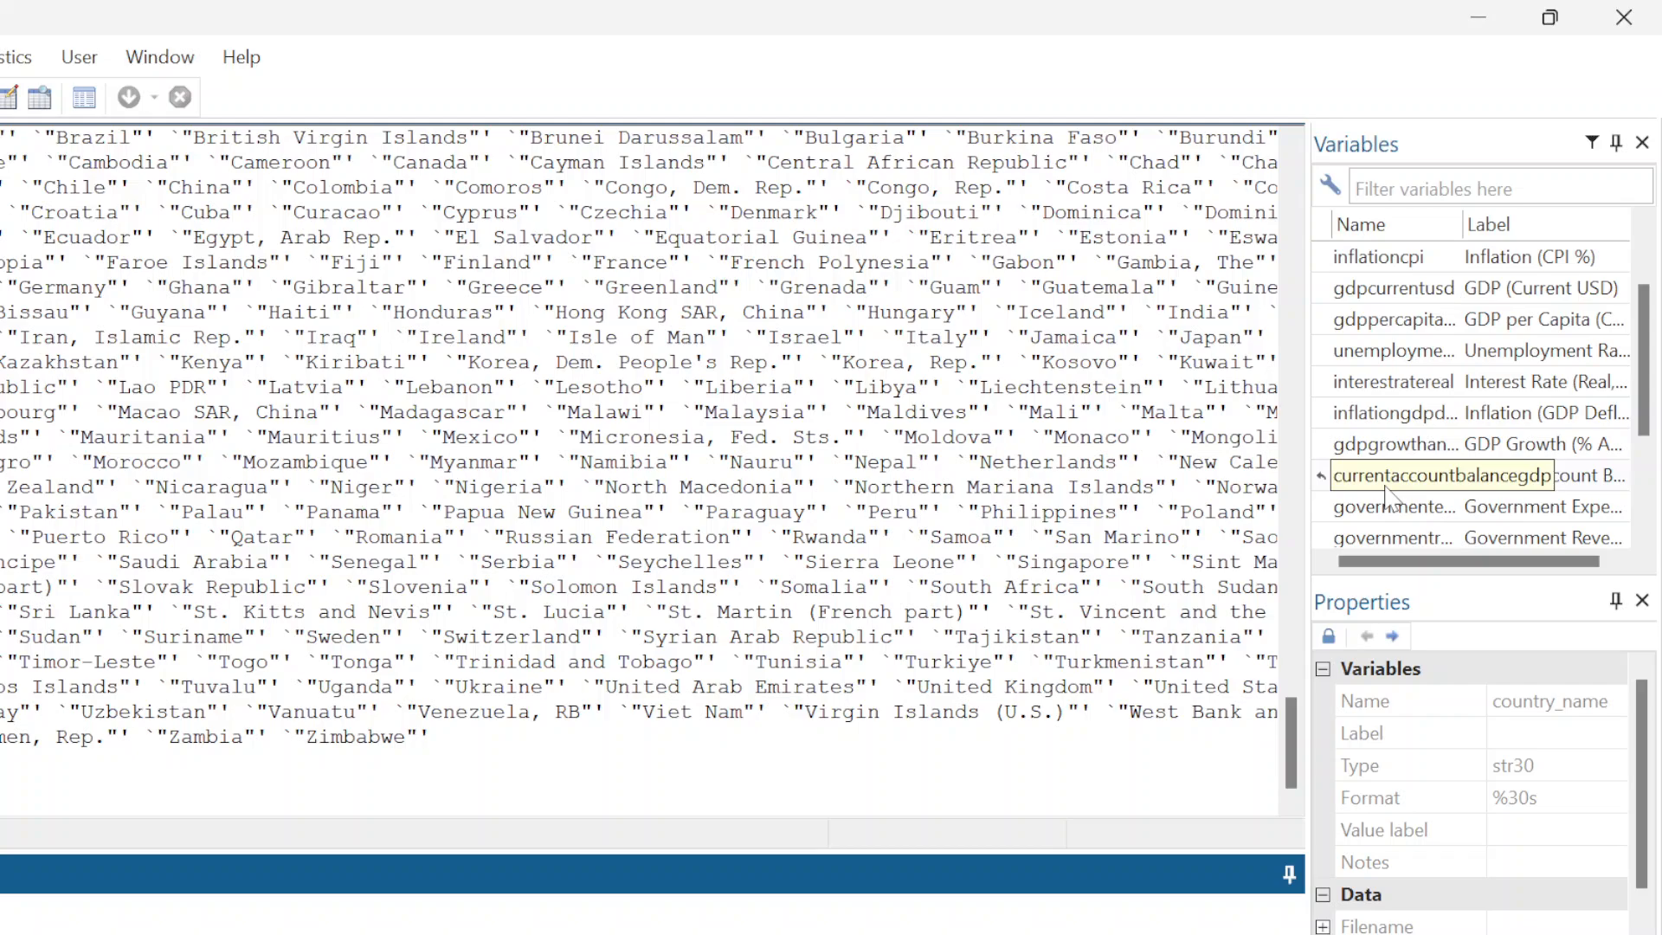
pyautogui.scroll(1, 1400, 424)
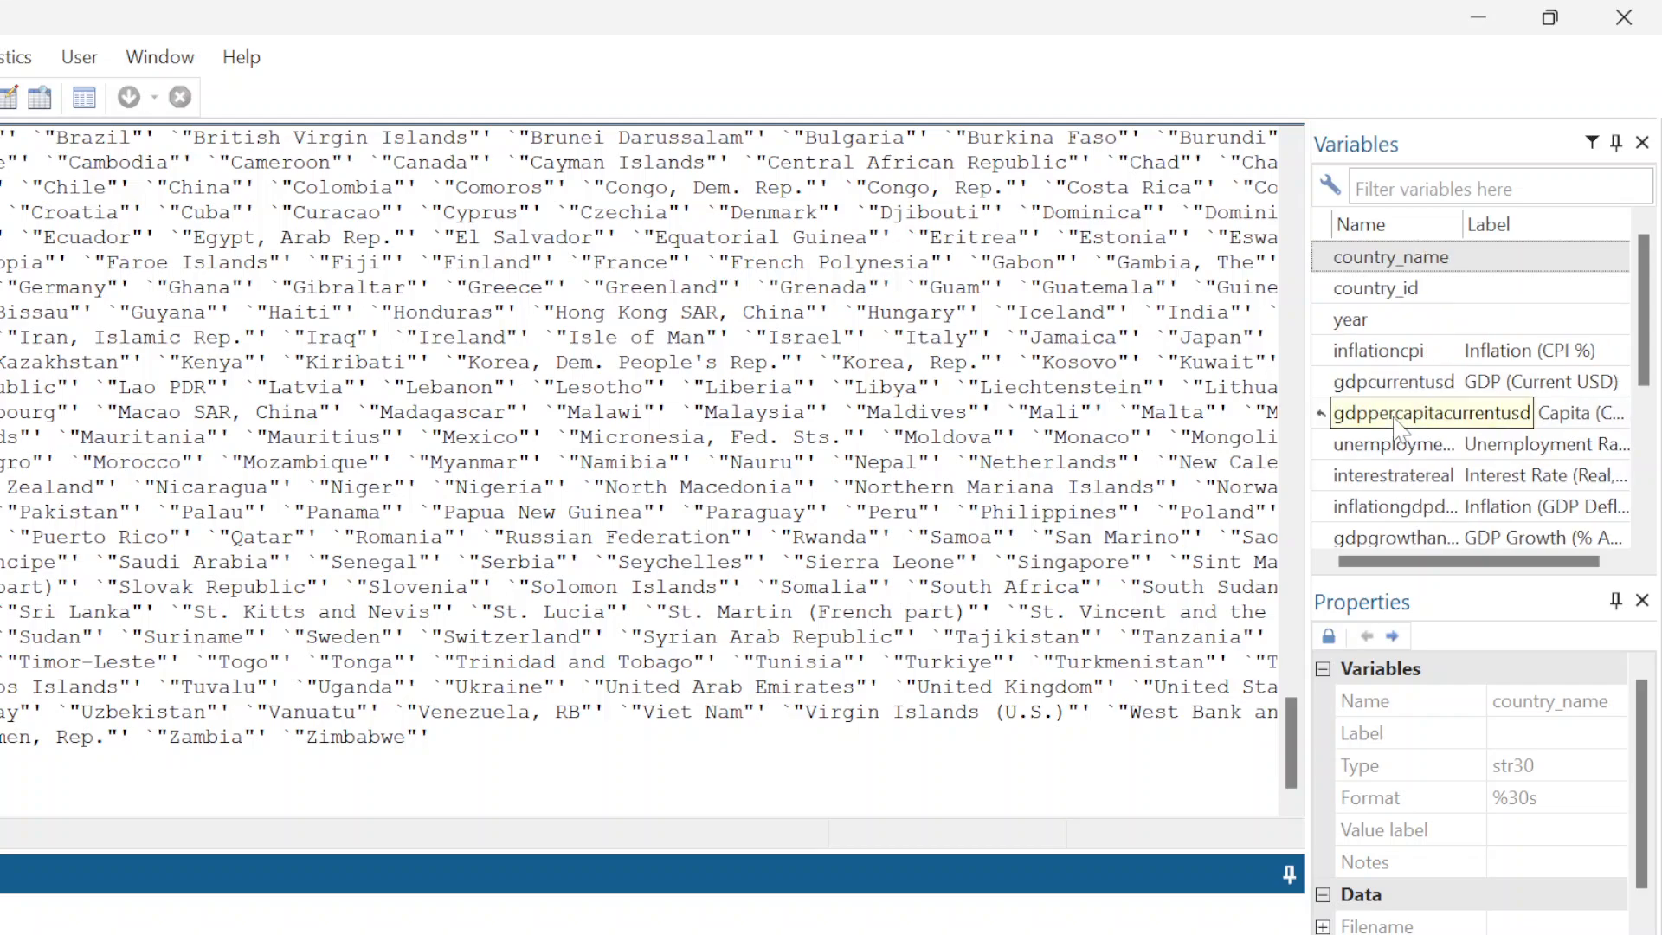
# Look through the remaining variables in the variable list and across the Data Editor's columns up to country_num
pyautogui.scroll(-3, 1400, 424)
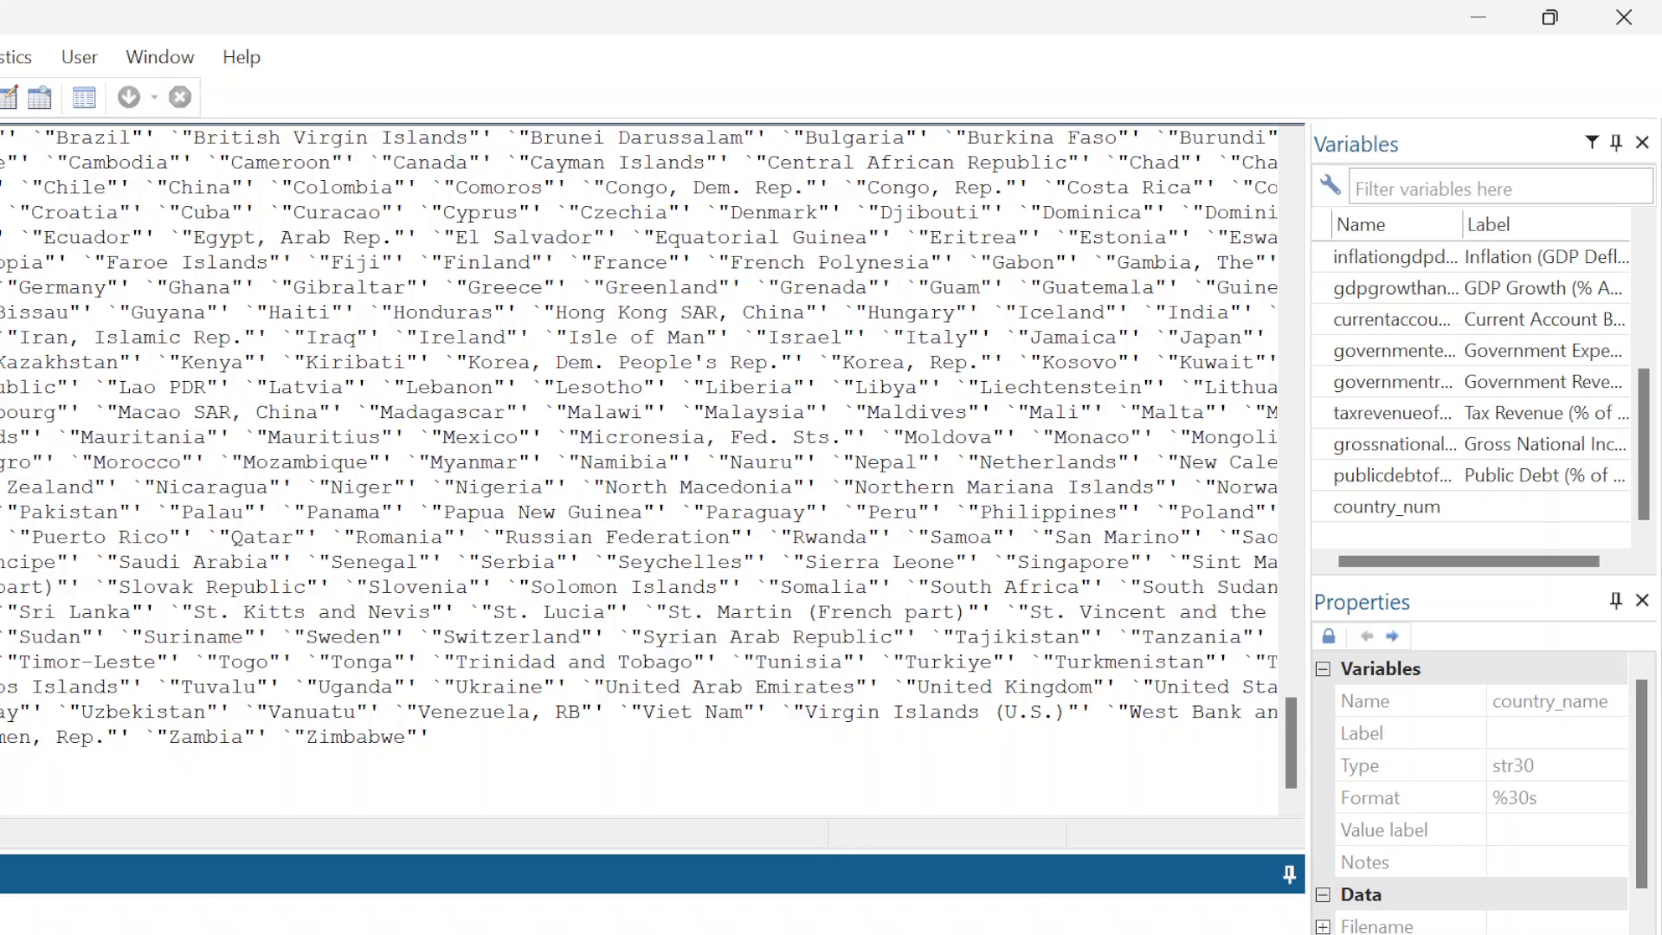
pyautogui.click(871, 934)
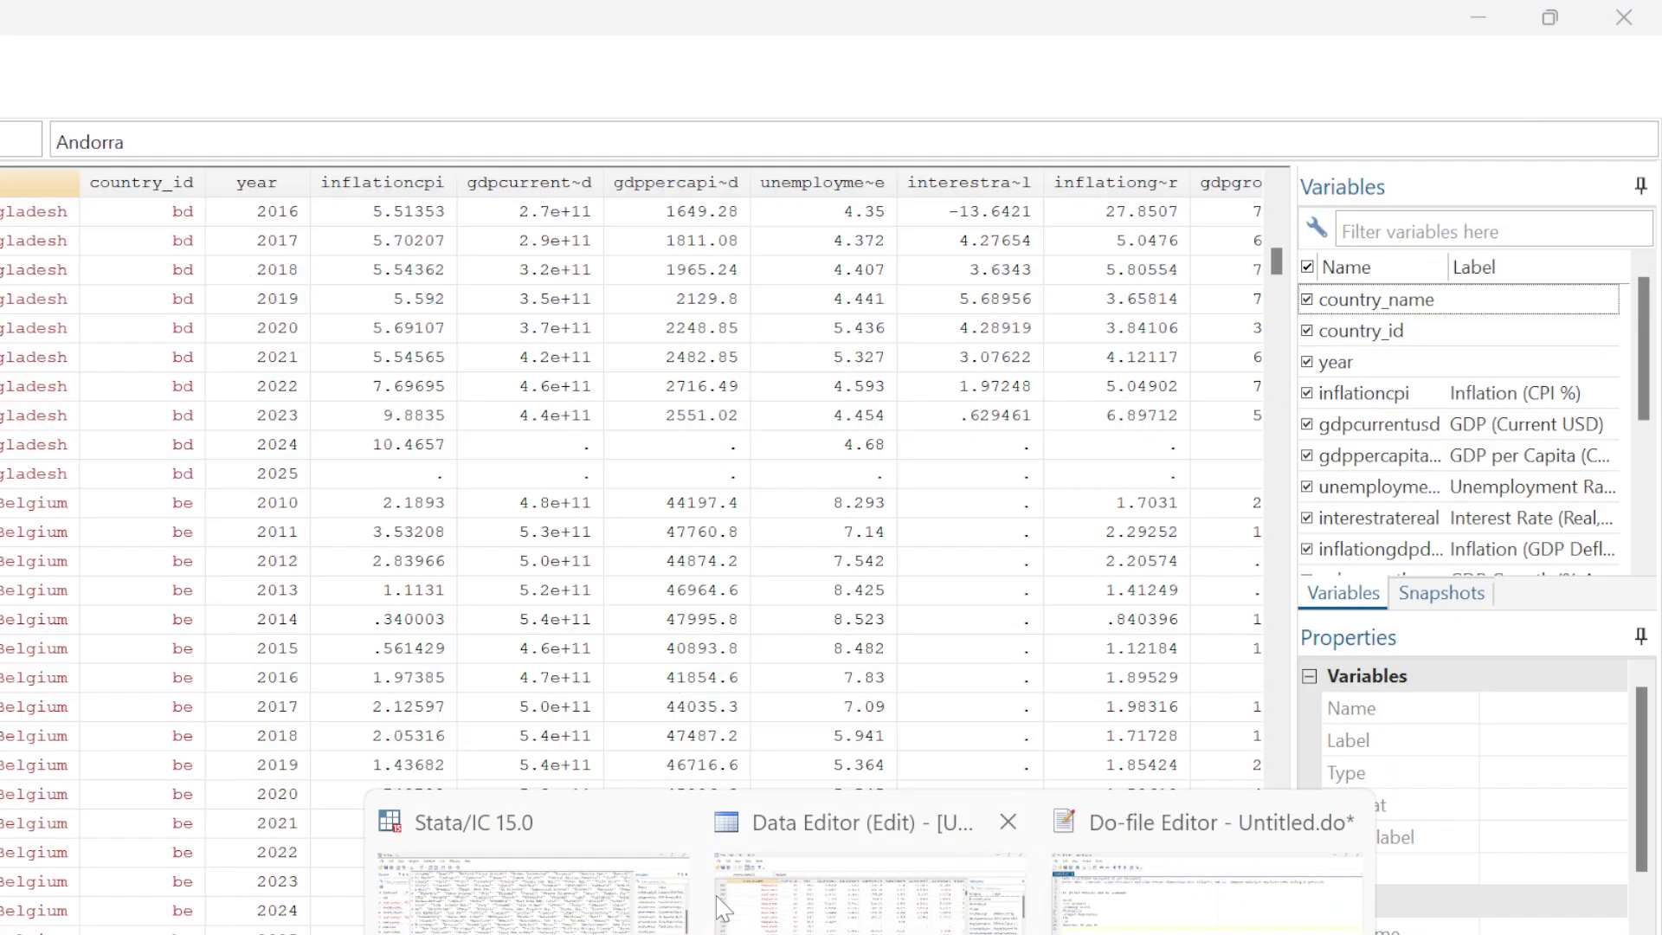
pyautogui.click(723, 909)
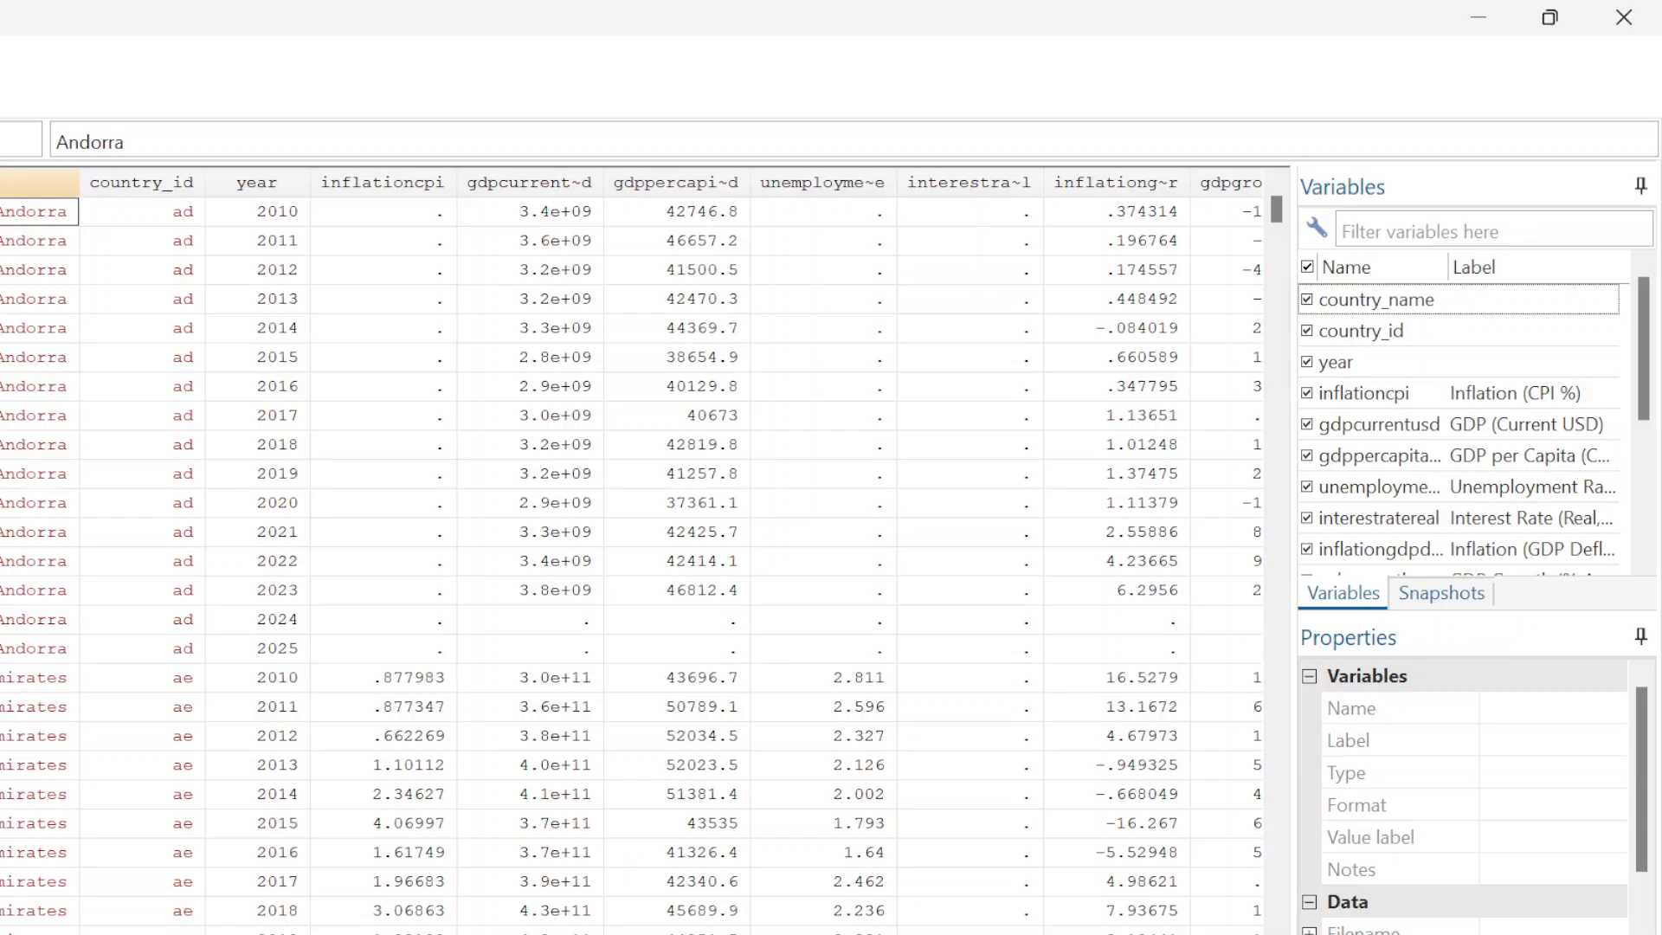
pyautogui.hscroll(3, 632, 554)
pyautogui.hscroll(1, 632, 554)
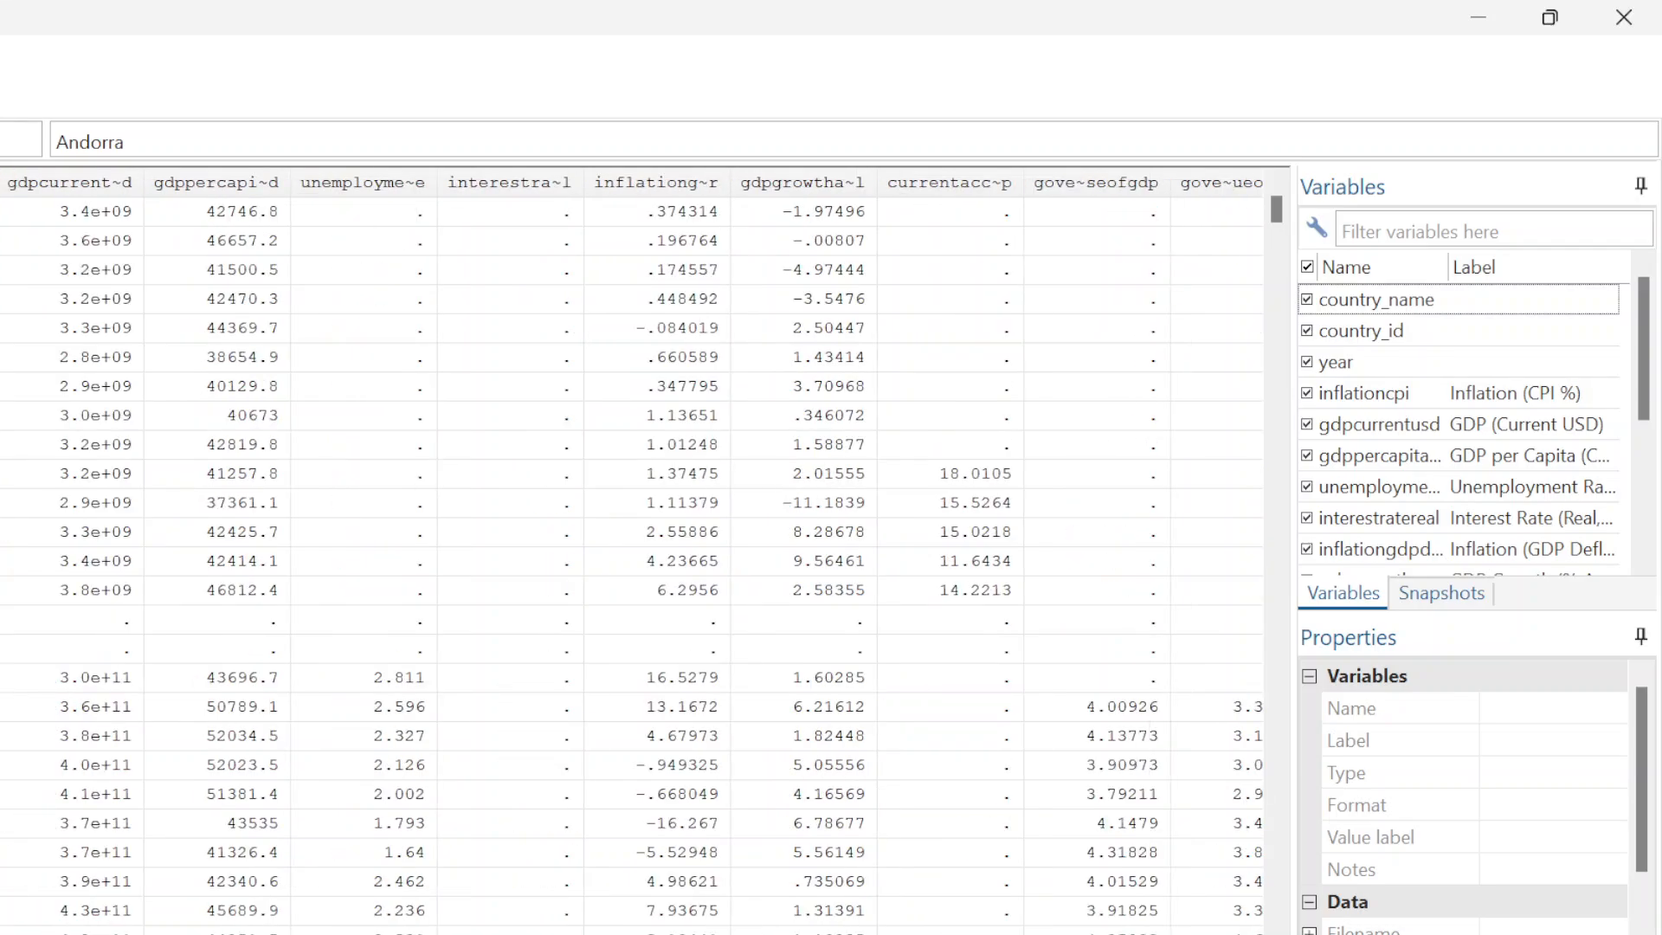
pyautogui.hscroll(2, 632, 554)
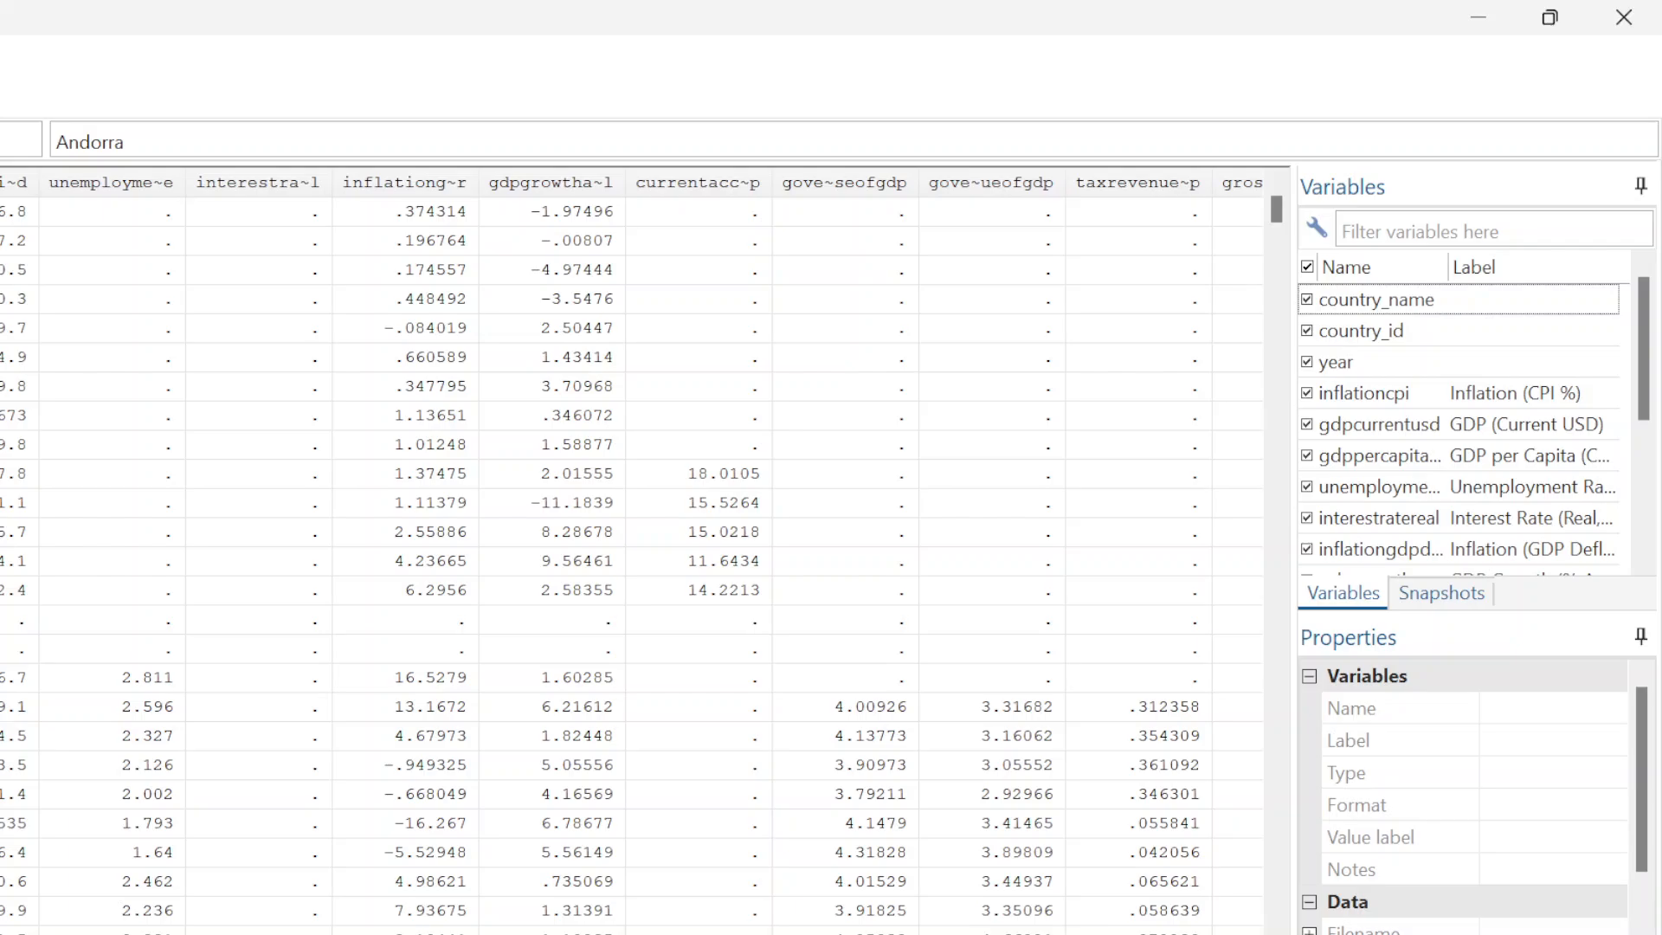
pyautogui.hscroll(7, 632, 554)
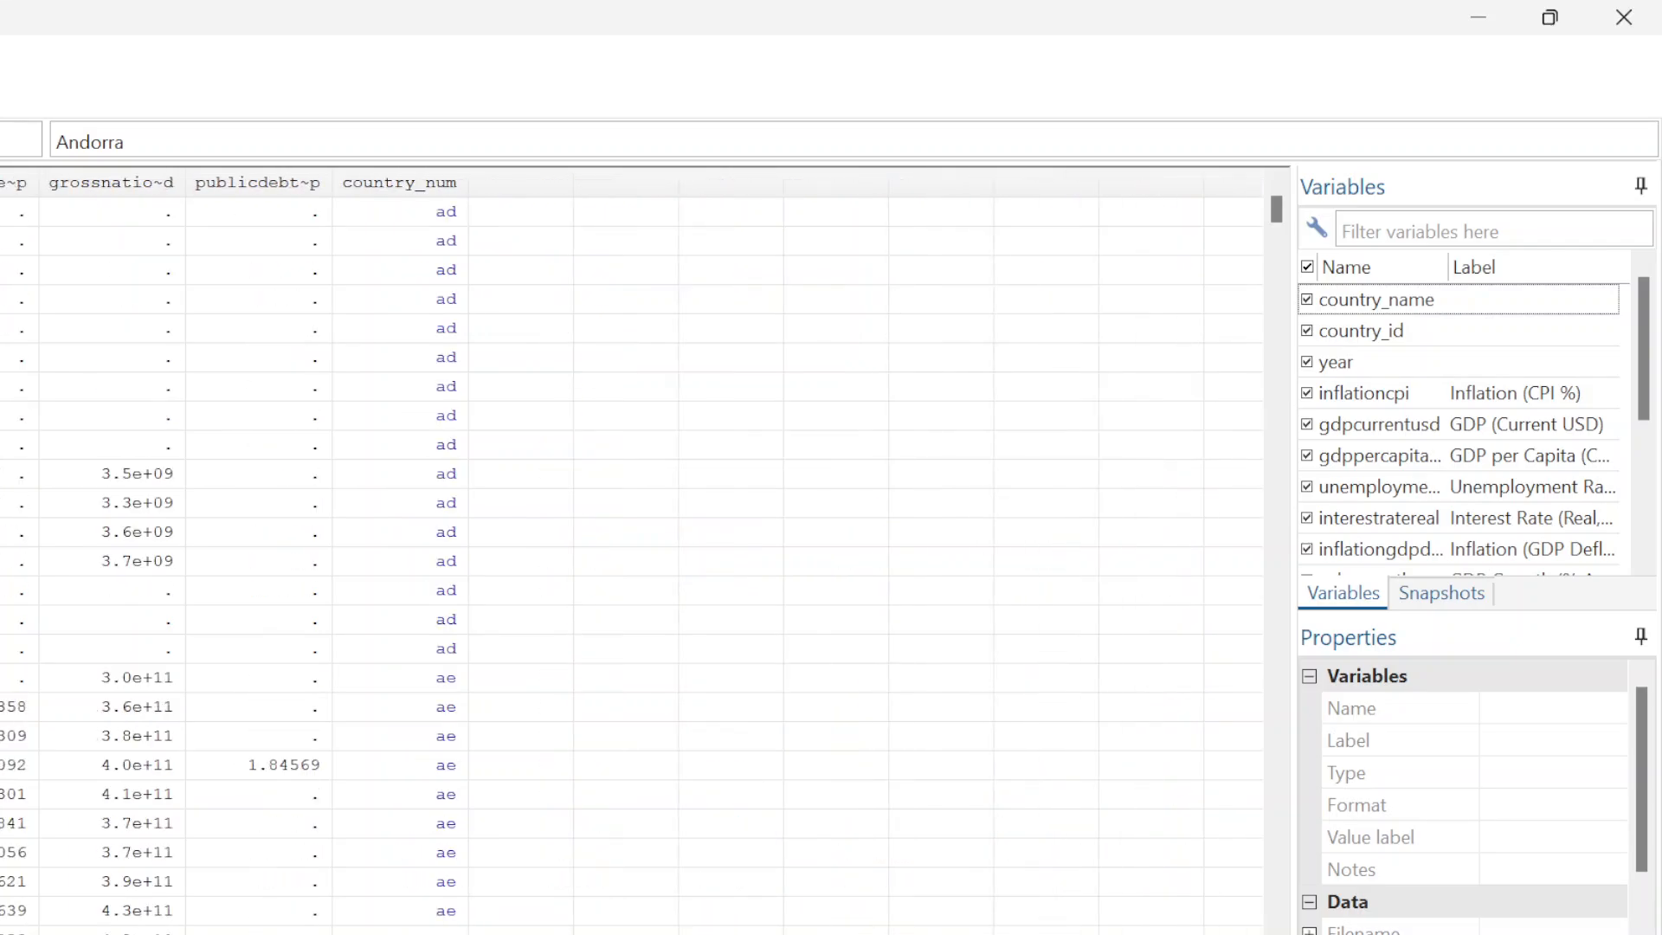
pyautogui.hscroll(-10, 632, 555)
pyautogui.click(1474, 15)
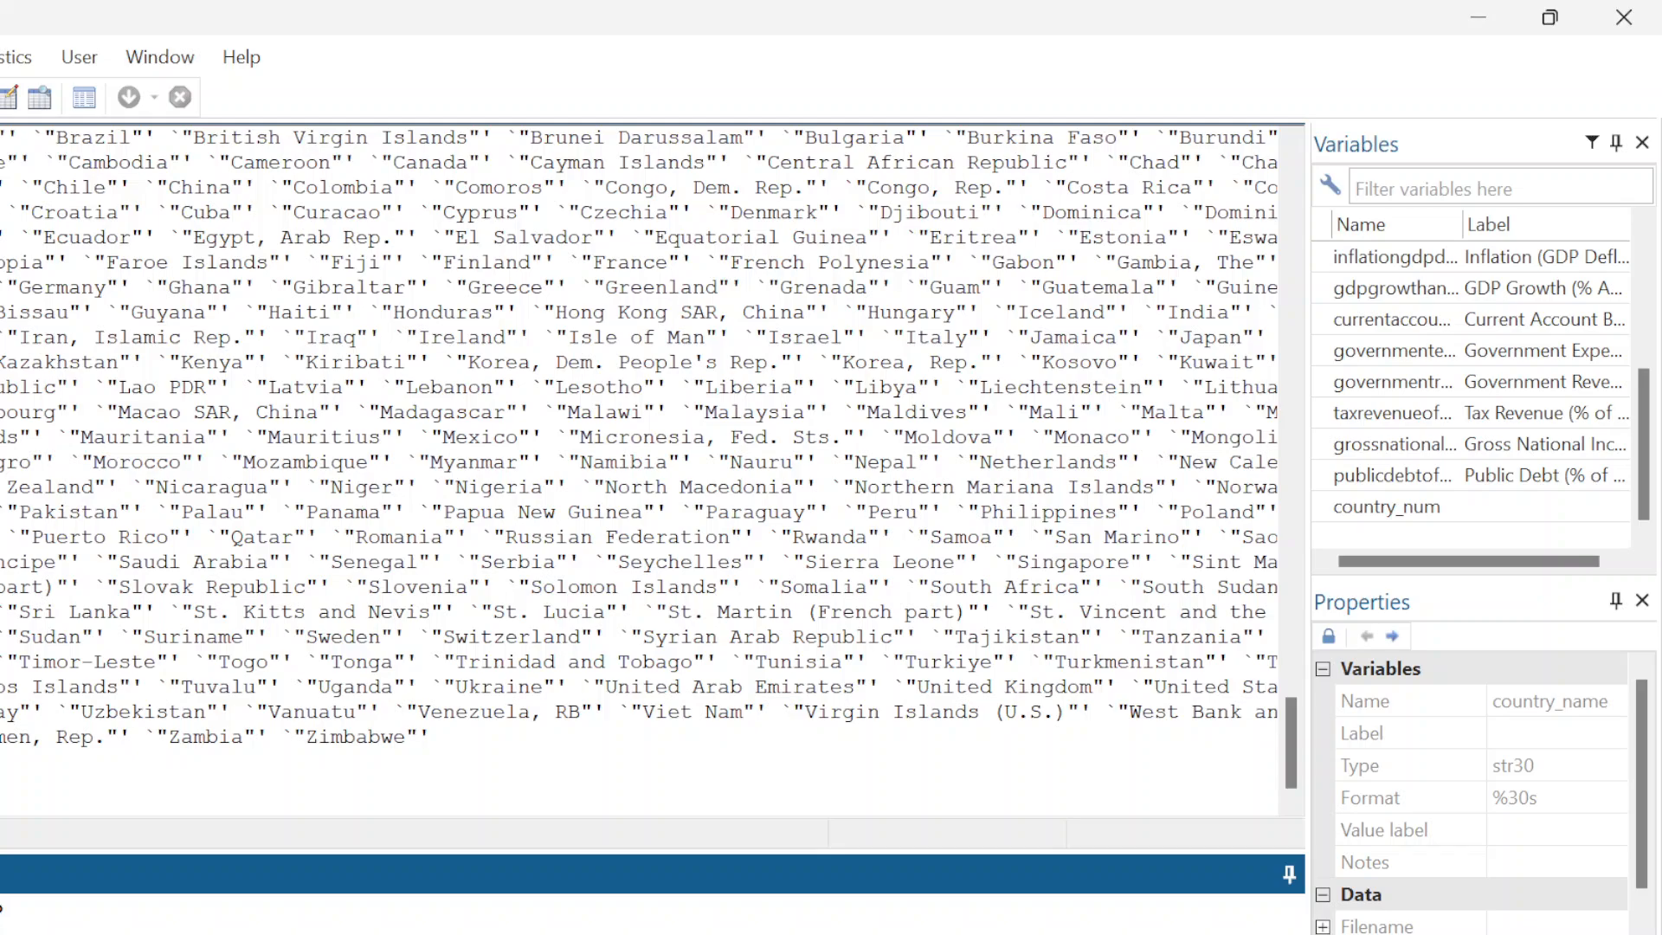
# Run the panel plot command for the gdpgrowthannual variable and dismiss the news overlay covering the results
pyautogui.write('groew')
pyautogui.press('BackSpace')
pyautogui.press('BackSpace')
pyautogui.write('wthannual,')
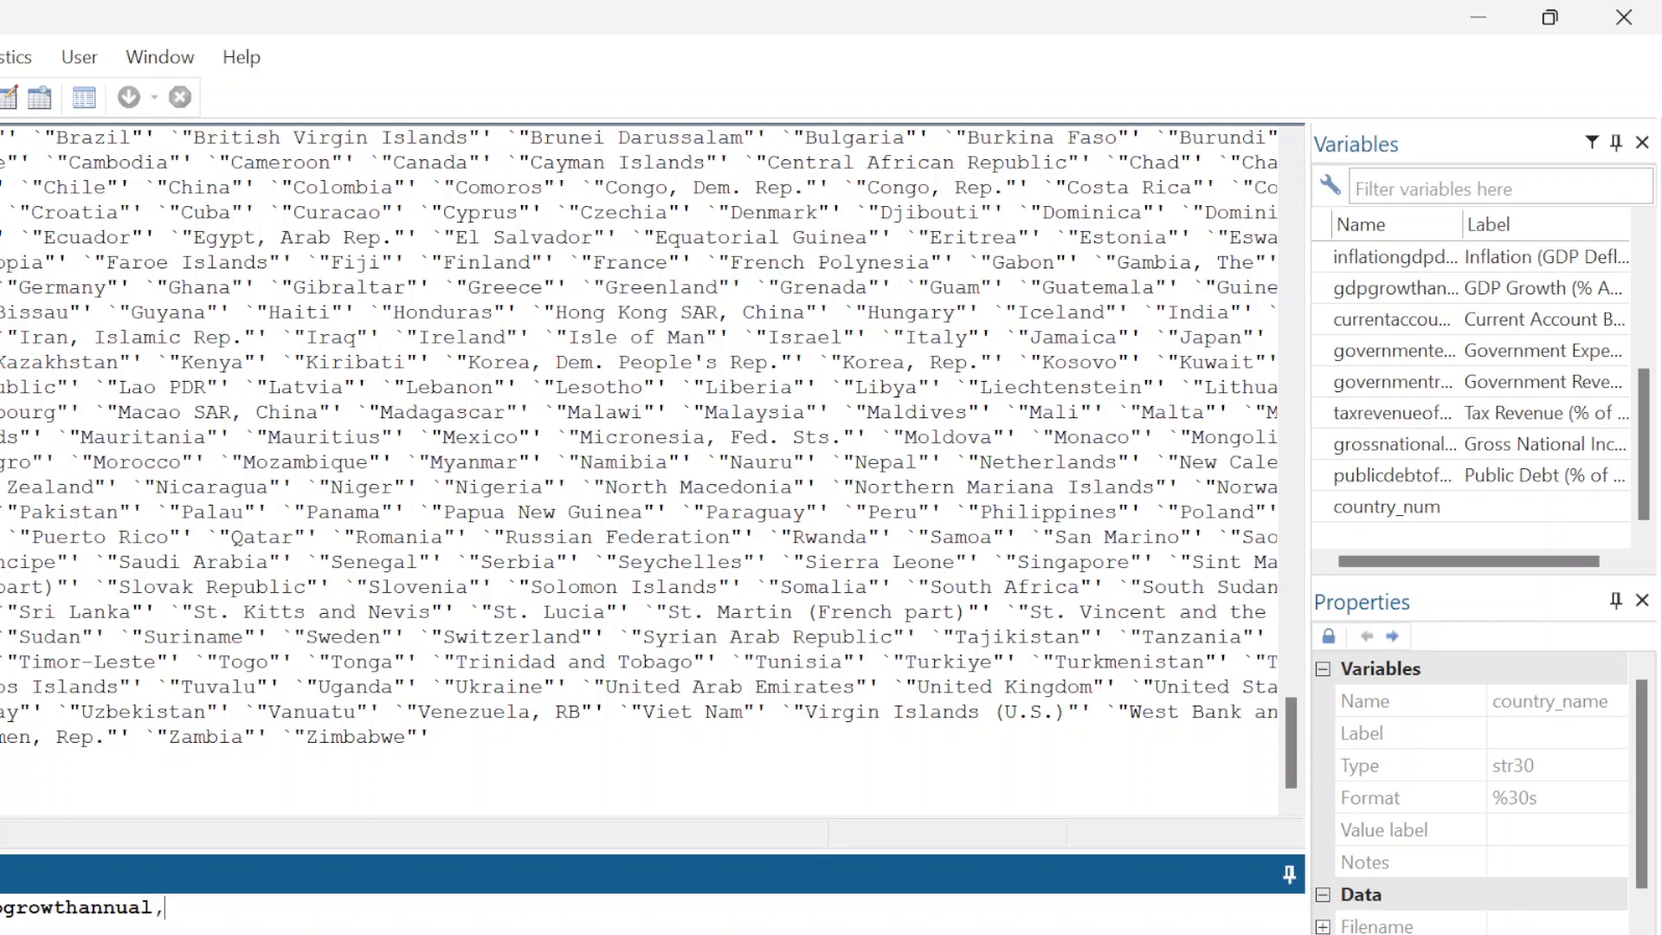
pyautogui.press('Return')
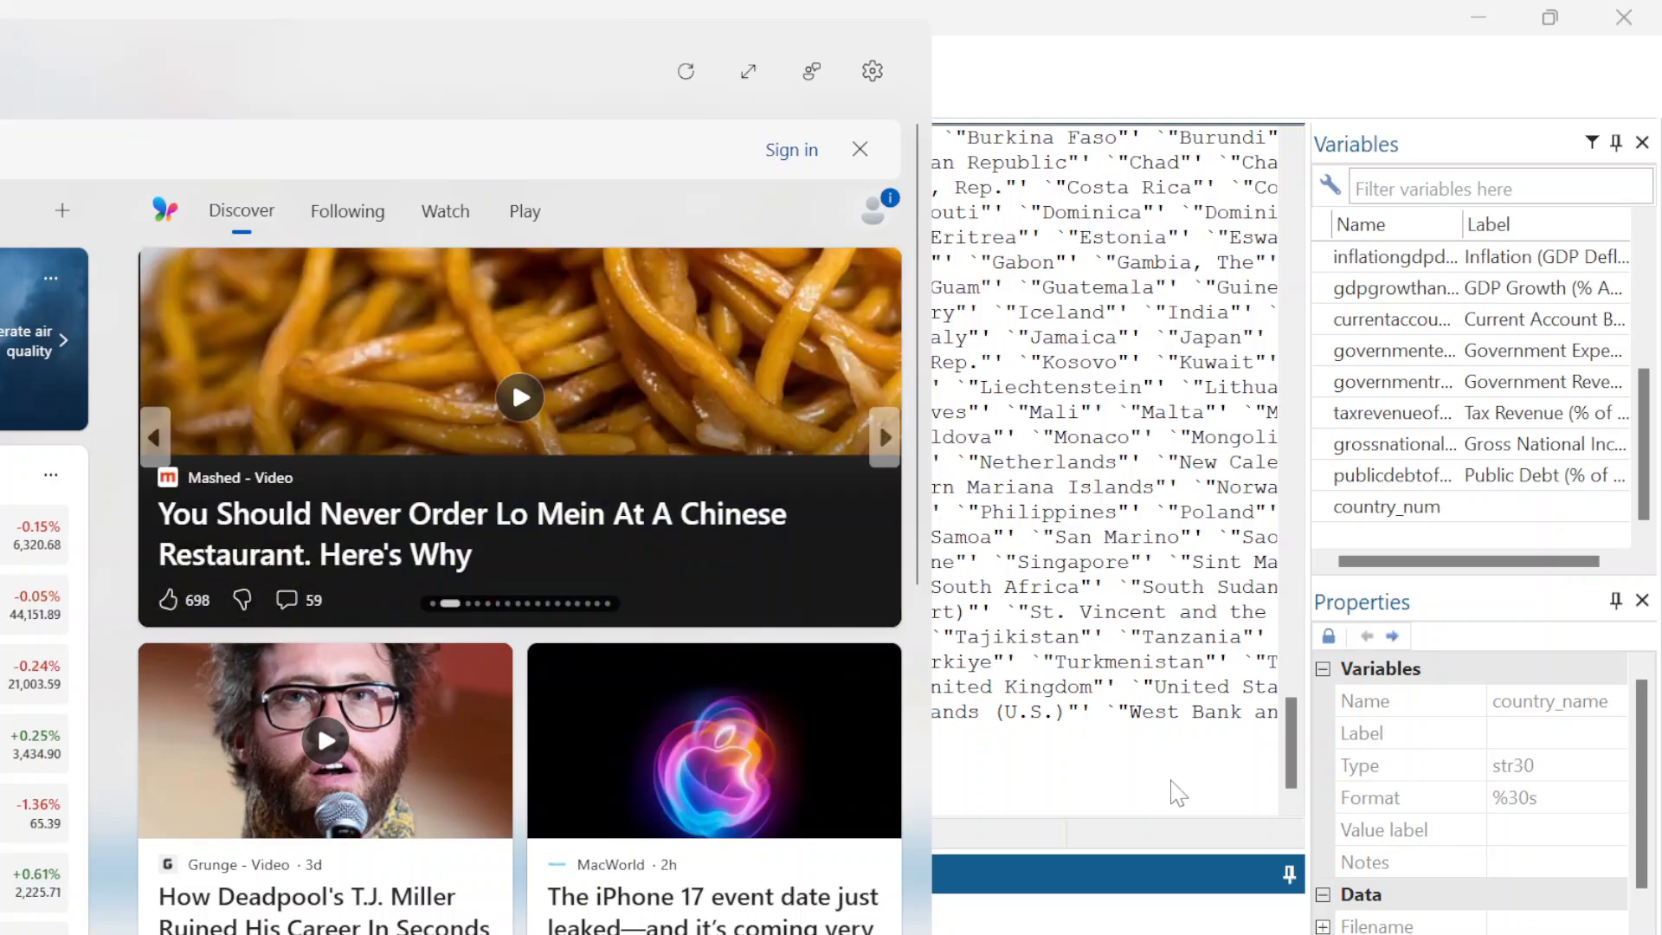
pyautogui.click(1160, 794)
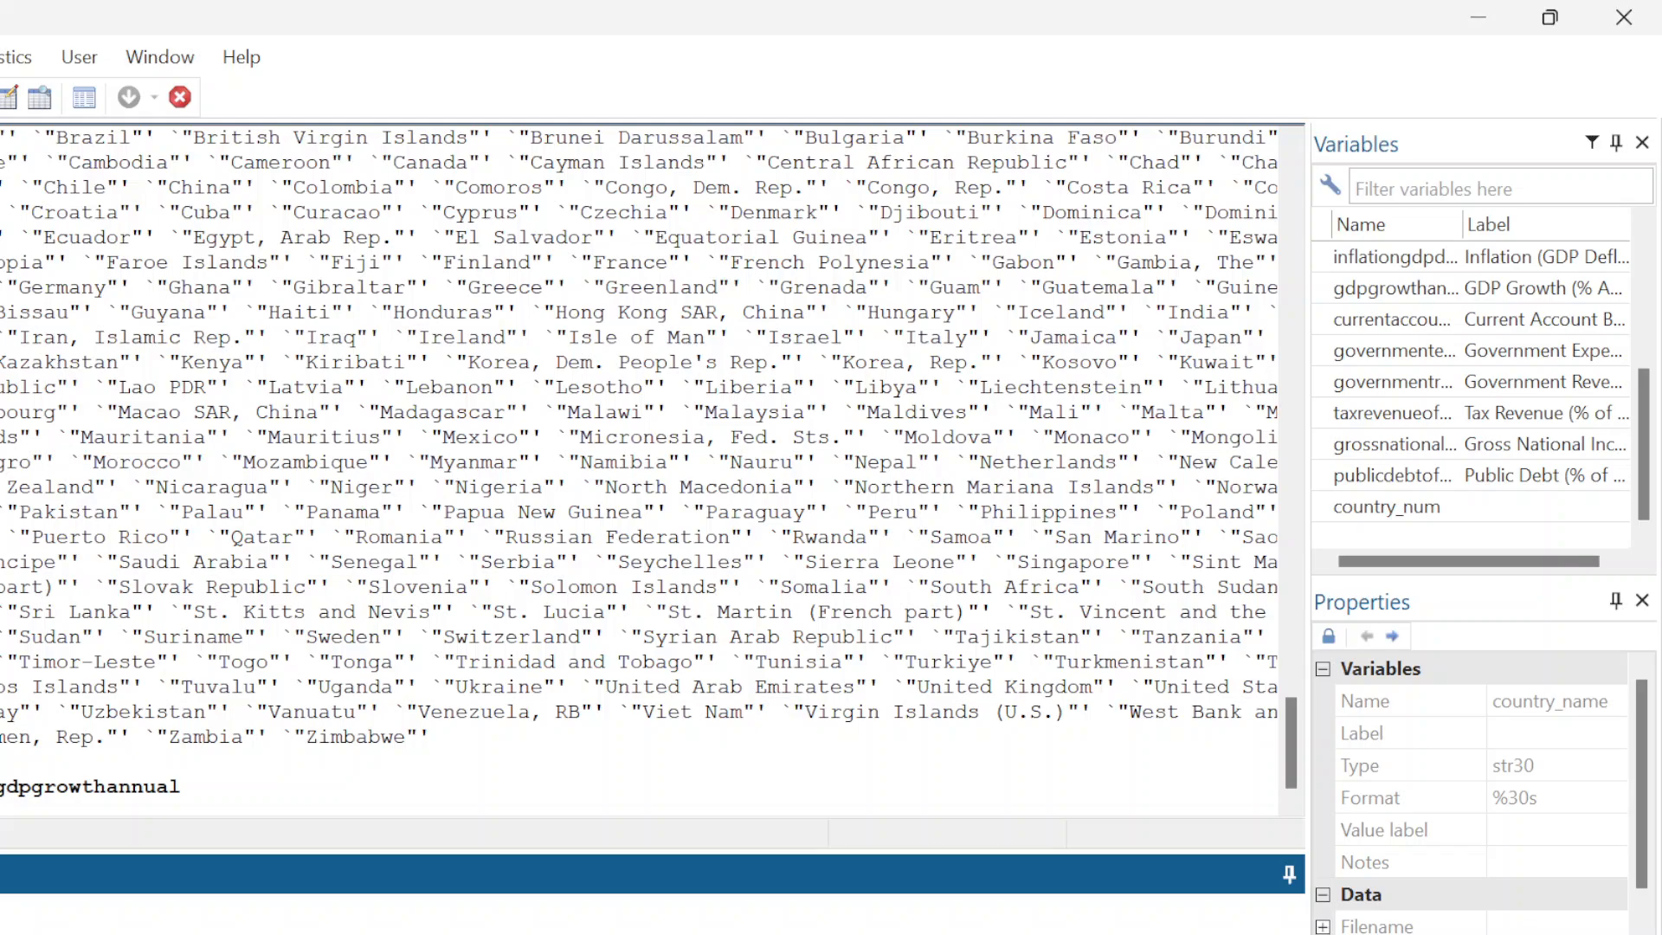
# Try to rerun the gdpgrowthannual plot command with the overlay option added
pyautogui.moveTo(870, 934)
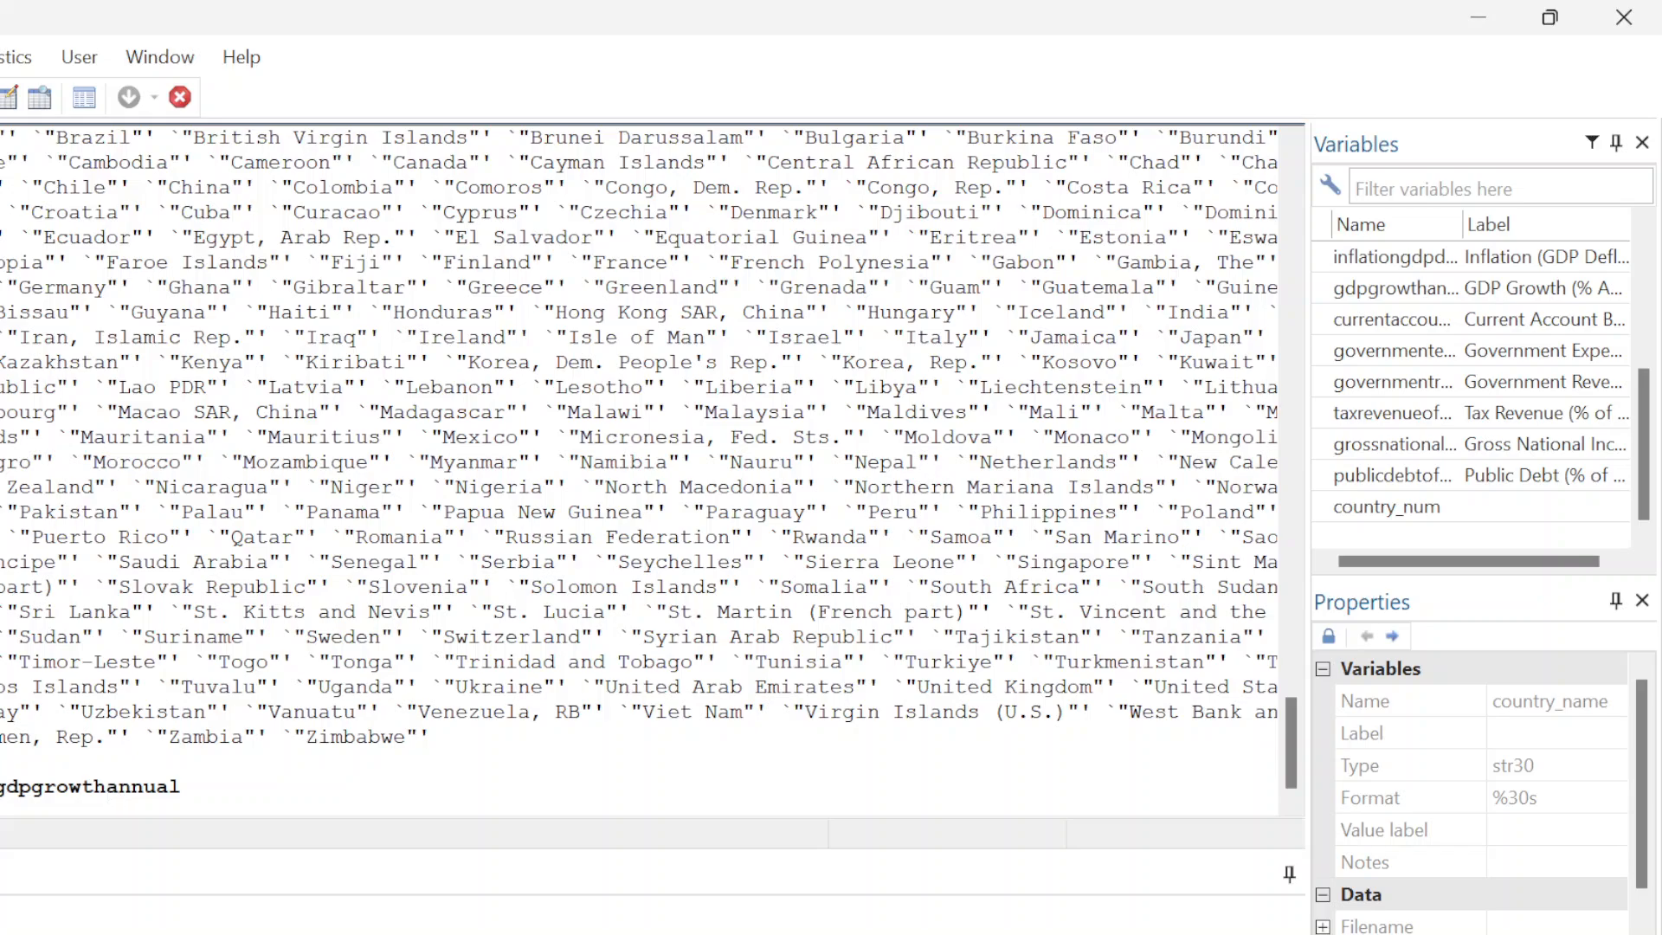
pyautogui.press('pageup')
pyautogui.press('Return')
pyautogui.press('pageup')
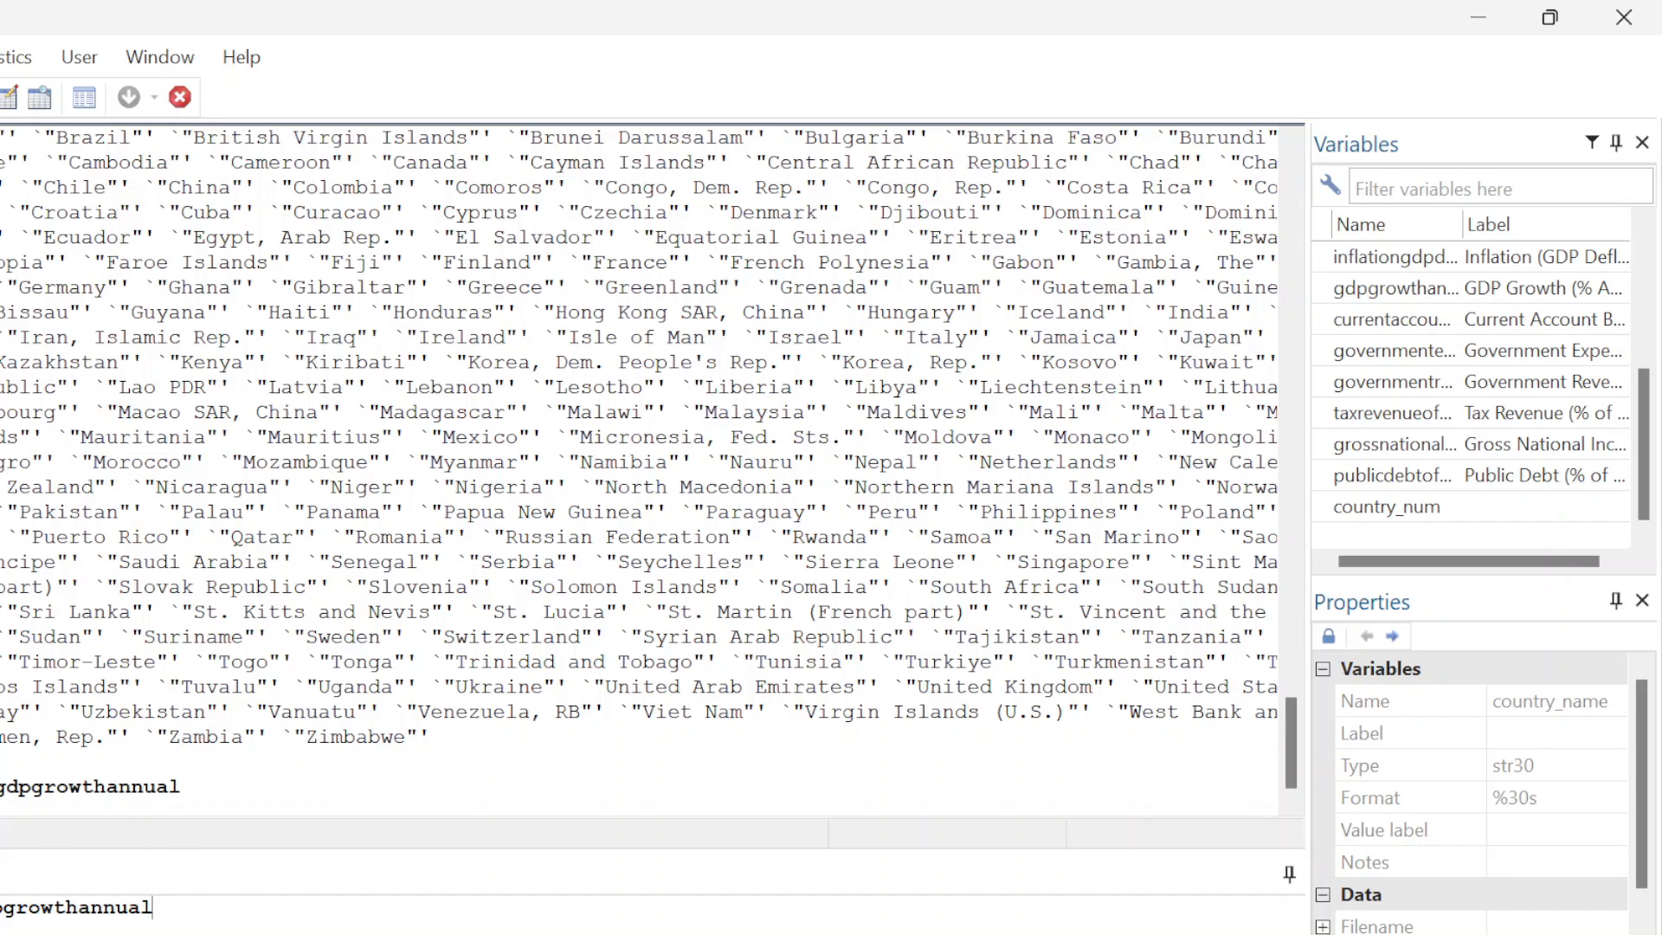
pyautogui.click(7, 908)
pyautogui.write(', ')
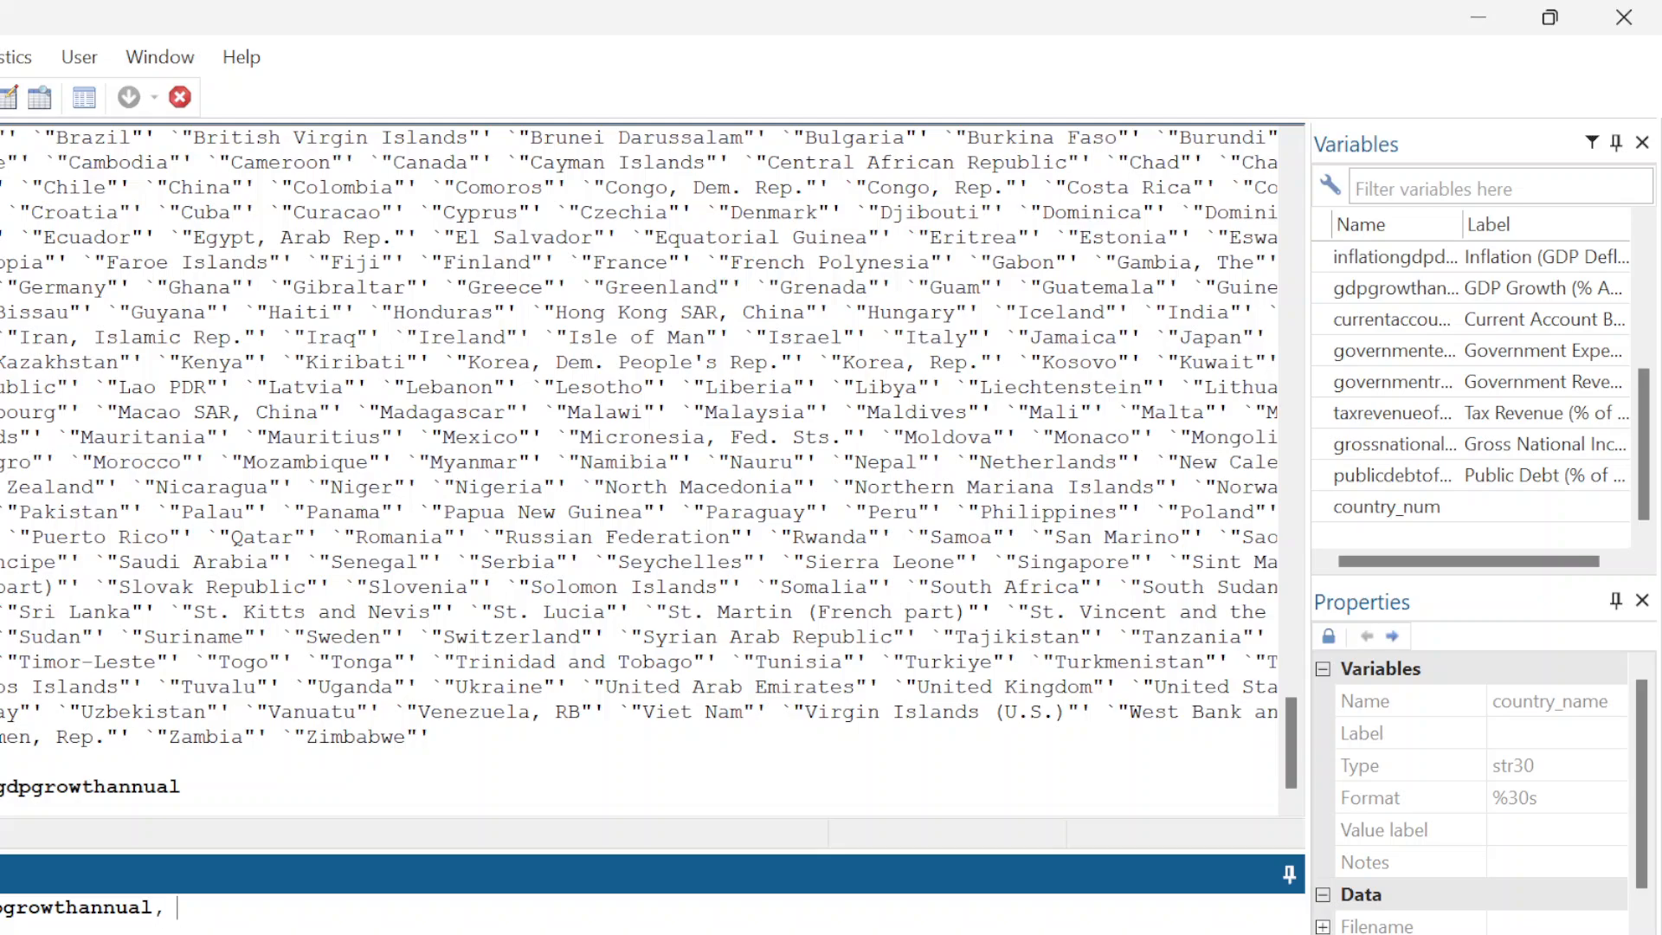
pyautogui.write('overlay')
pyautogui.press('Return')
pyautogui.click(870, 934)
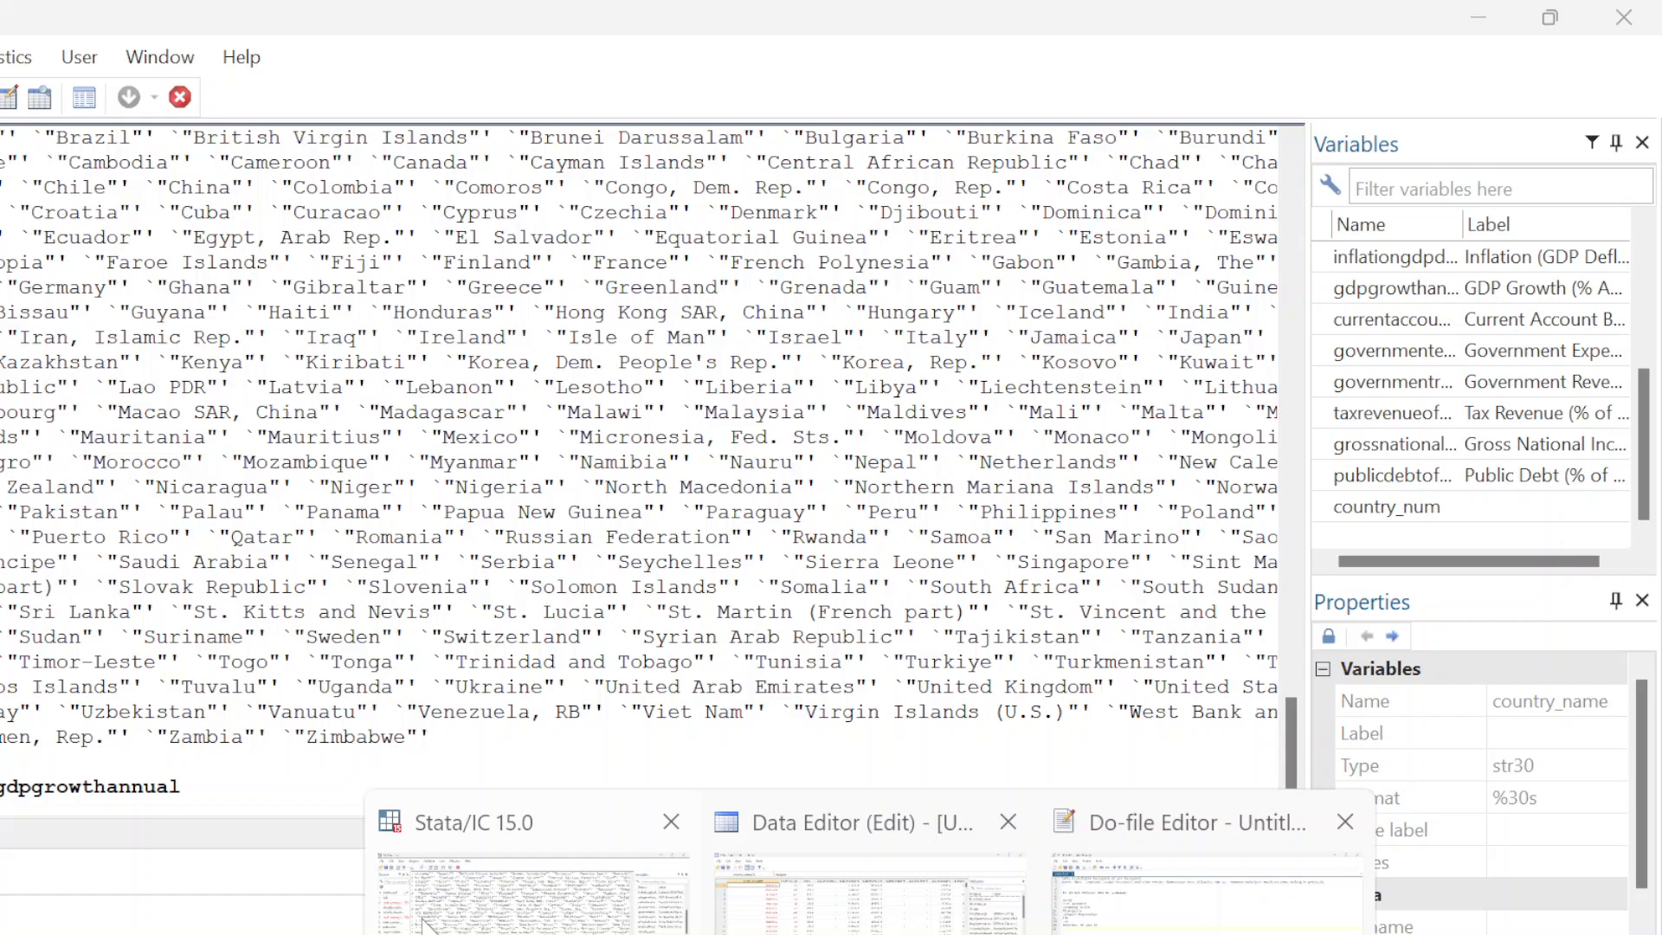
pyautogui.click(430, 923)
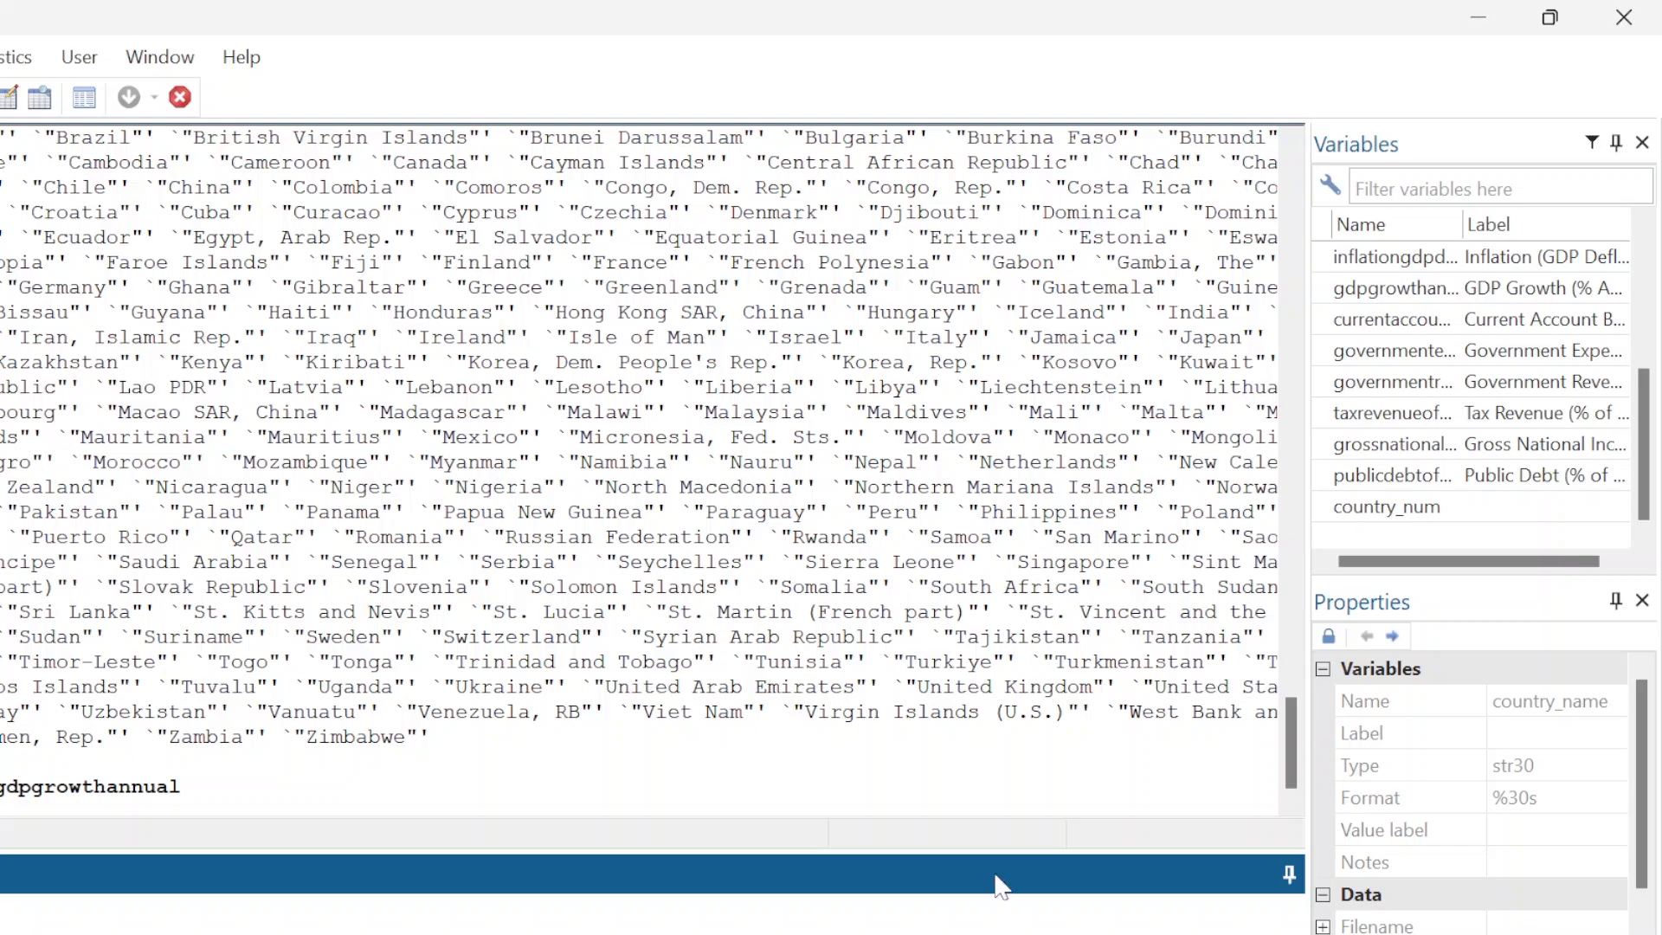
# Try entering and submitting the gdpgrowthannual plot command with overlay once more
pyautogui.click(84, 792)
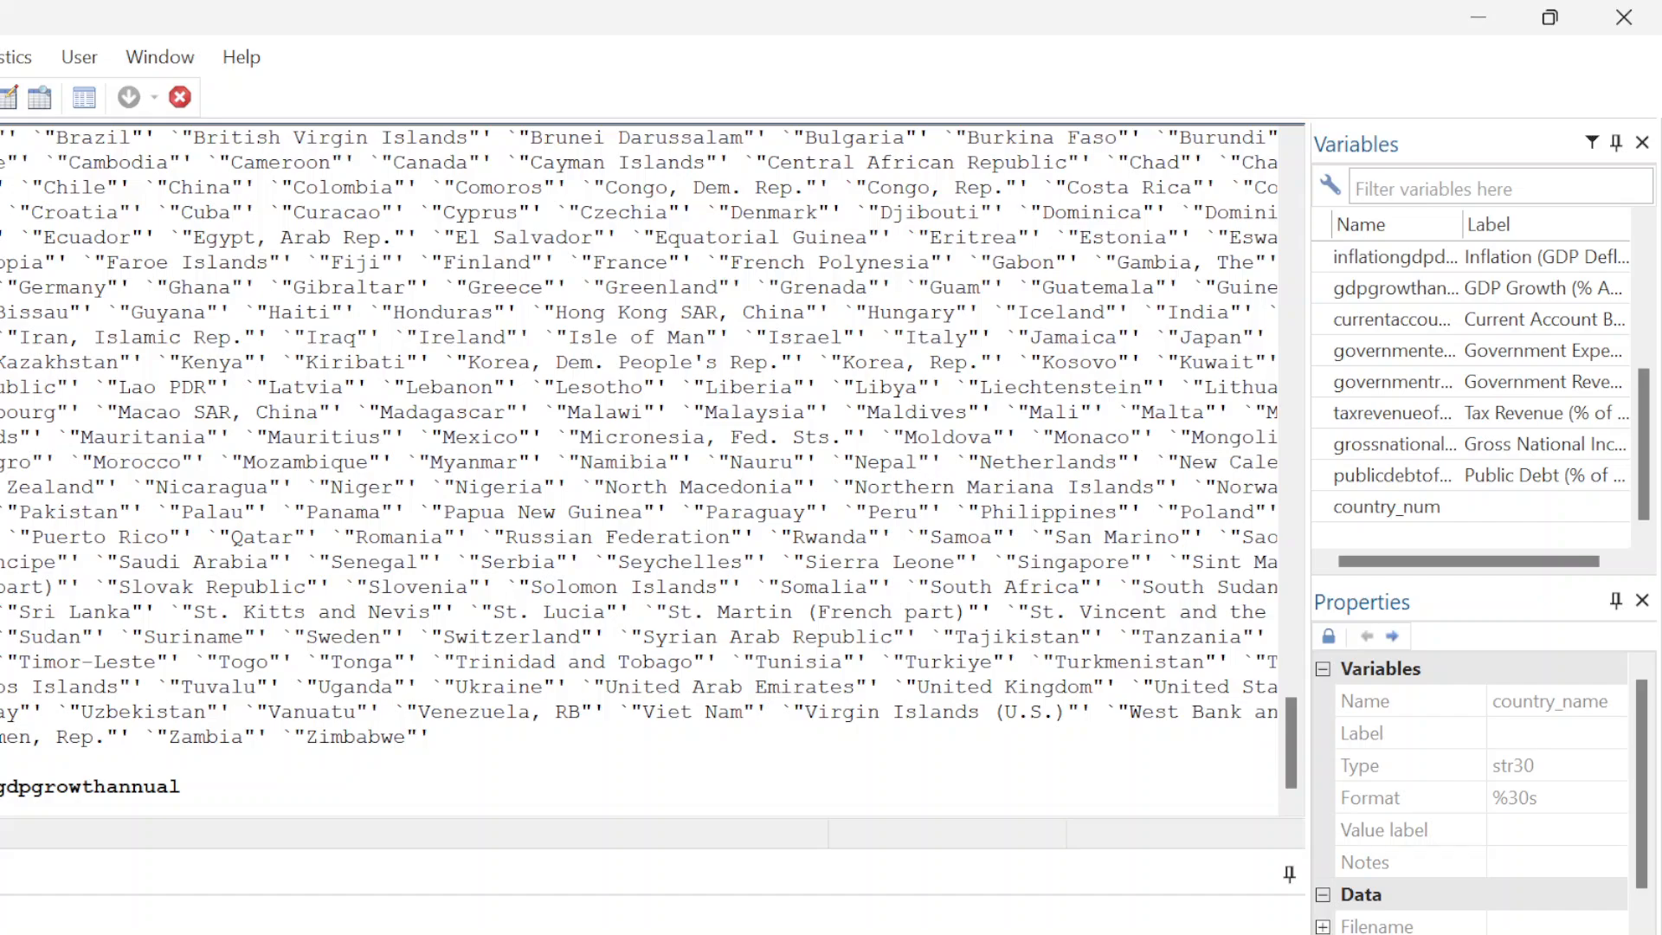
pyautogui.write('gdpgrowthannual')
pyautogui.click(77, 907)
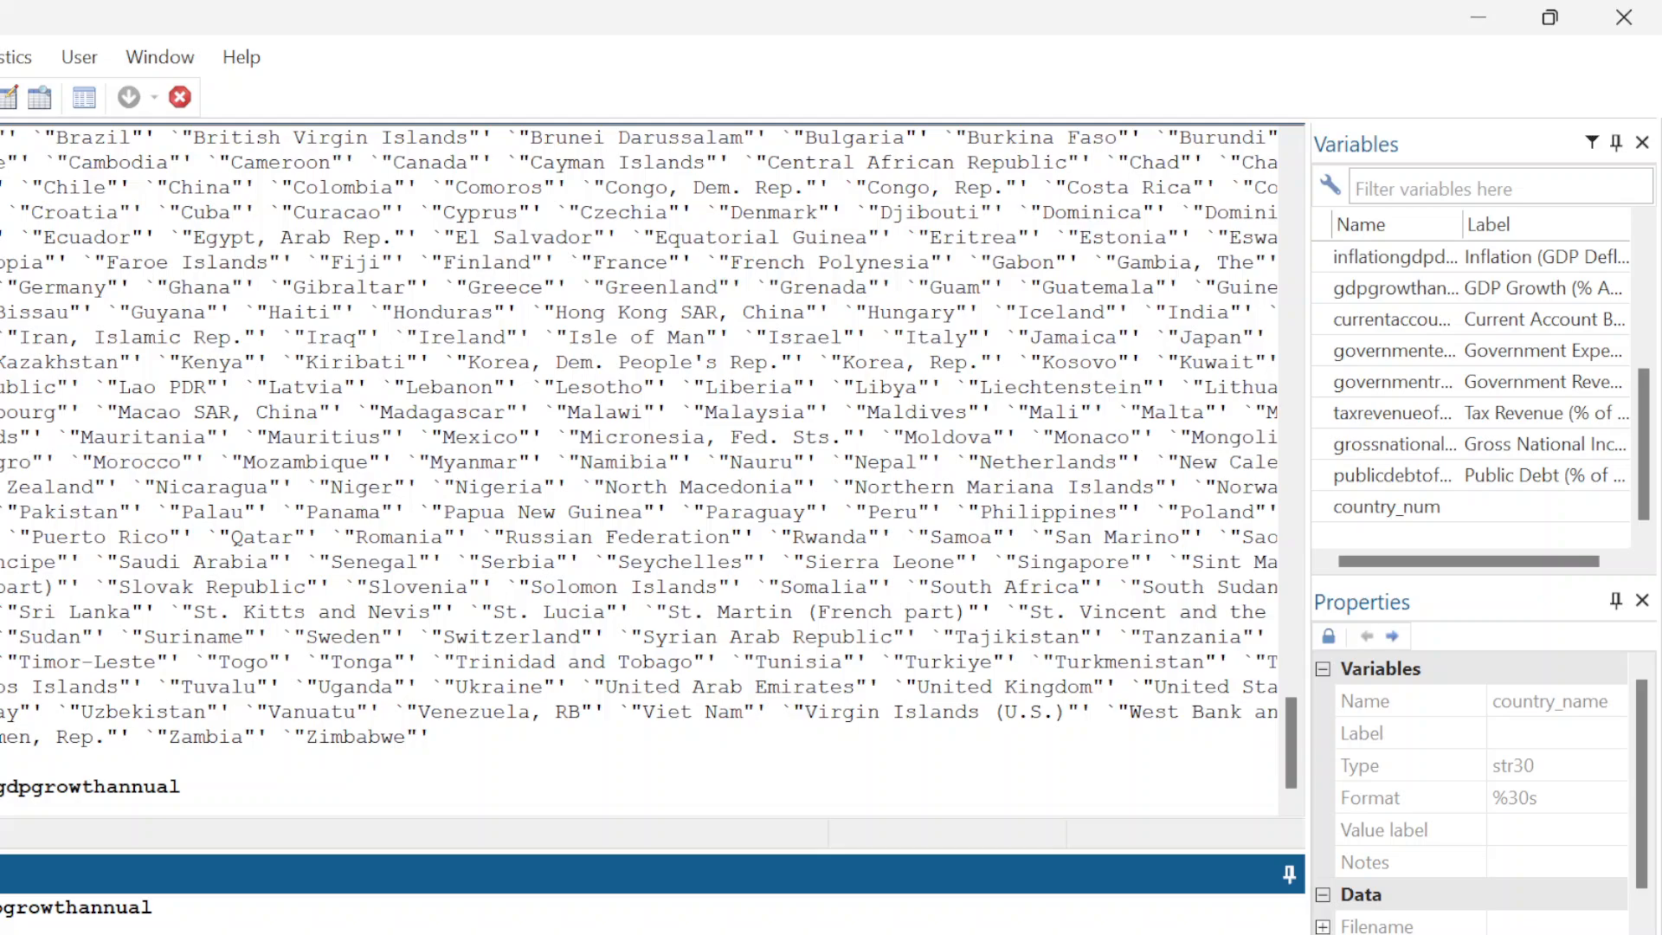
pyautogui.write('overlay')
pyautogui.press('Return')
pyautogui.press('pageup')
# Review the earlier country_name listings and the latest gdpgrowthannual command in the results
pyautogui.click(172, 812)
pyautogui.scroll(5, 645, 526)
pyautogui.scroll(-5, 645, 537)
pyautogui.press('super+t')
pyautogui.press('Escape')
pyautogui.scroll(8, 702, 532)
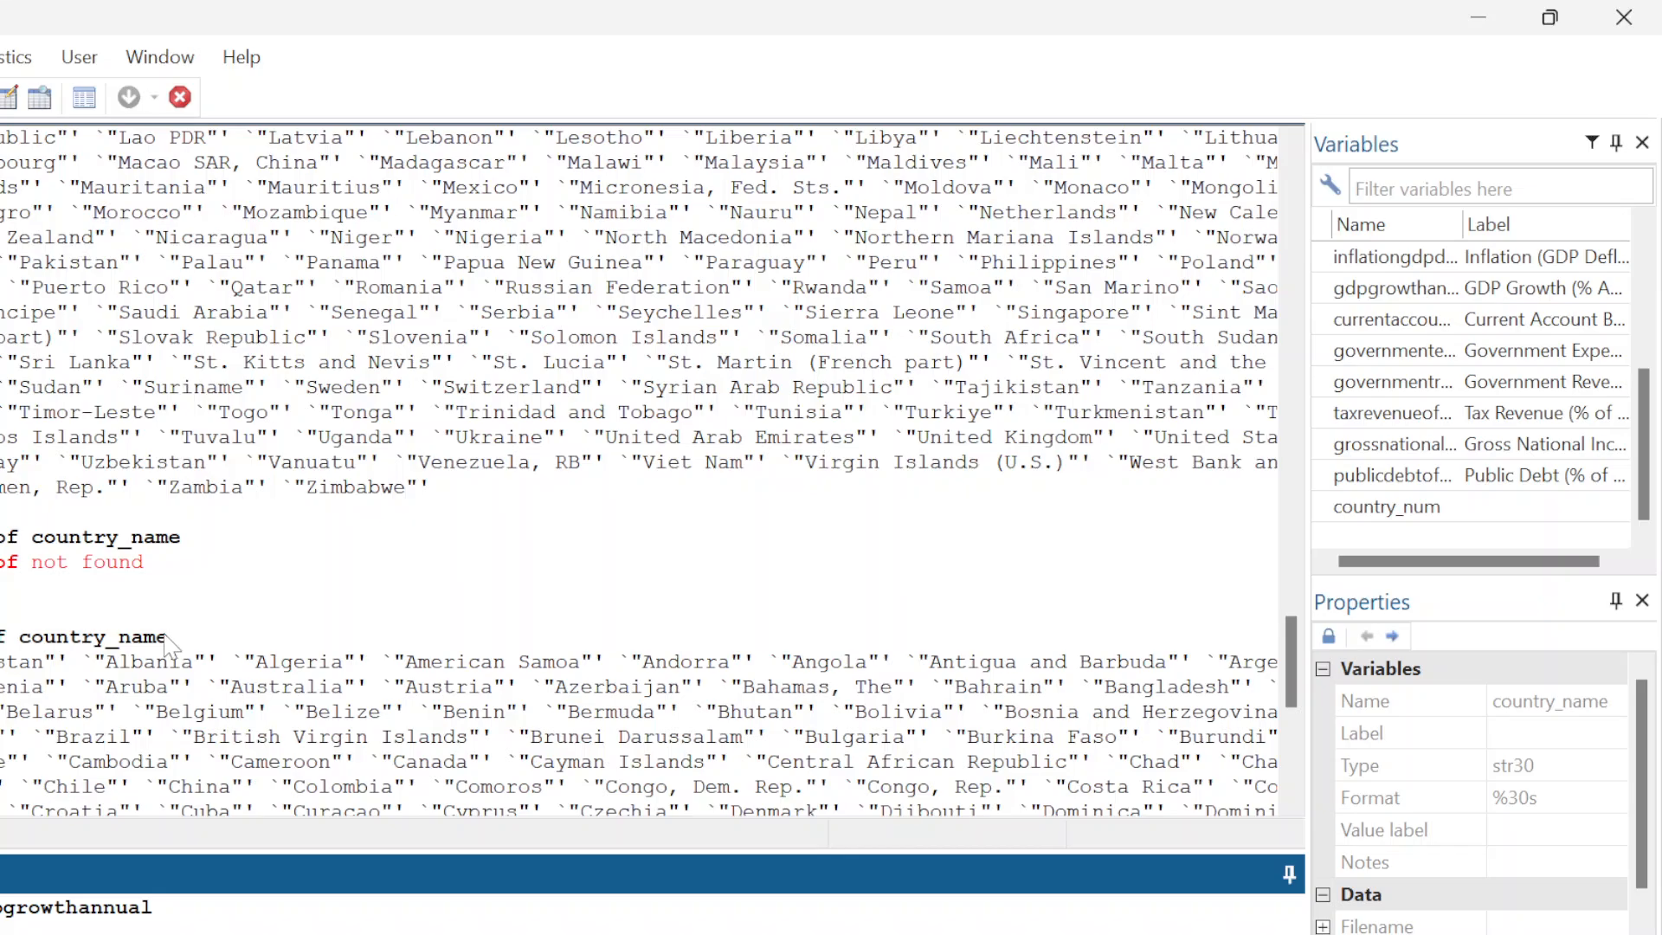
pyautogui.scroll(-8, 143, 671)
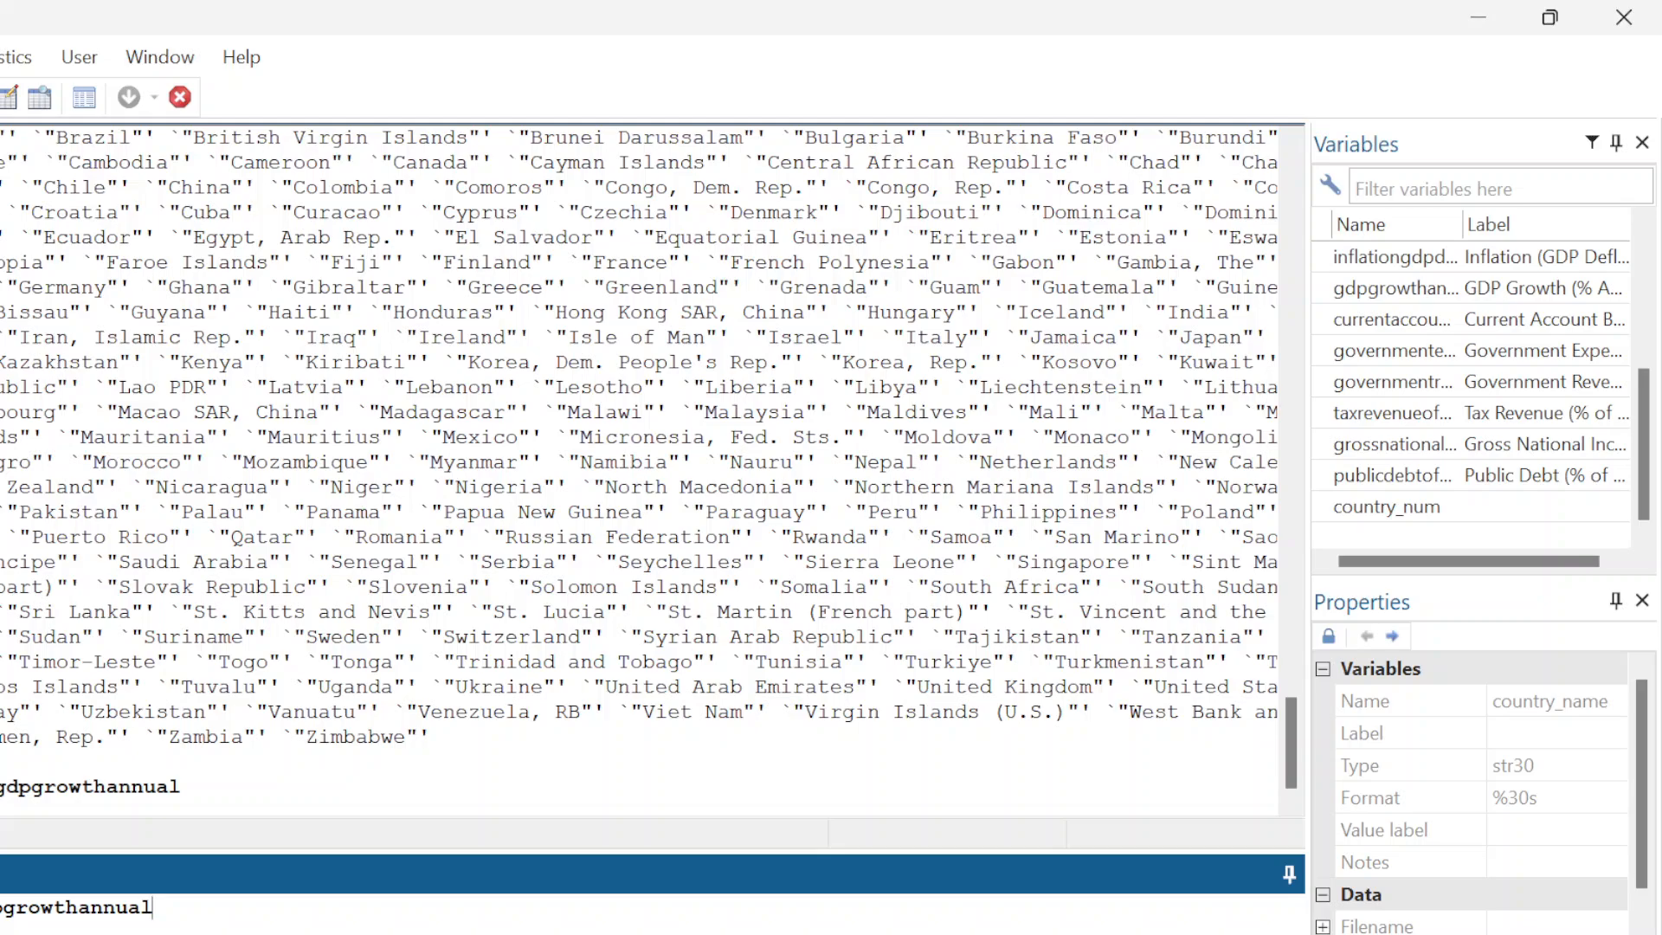
# Re-enter the gdpgrowthannual plot command with an if inlist( condition on country_name
pyautogui.press('BackSpace')
pyautogui.press('BackSpace')
pyautogui.press('BackSpace')
pyautogui.press('BackSpace')
pyautogui.press('BackSpace')
pyautogui.press('BackSpace')
pyautogui.press('BackSpace')
pyautogui.press('BackSpace')
pyautogui.press('BackSpace')
pyautogui.press('BackSpace')
pyautogui.press('BackSpace')
pyautogui.press('BackSpace')
pyautogui.press('BackSpace')
pyautogui.press('BackSpace')
pyautogui.press('BackSpace')
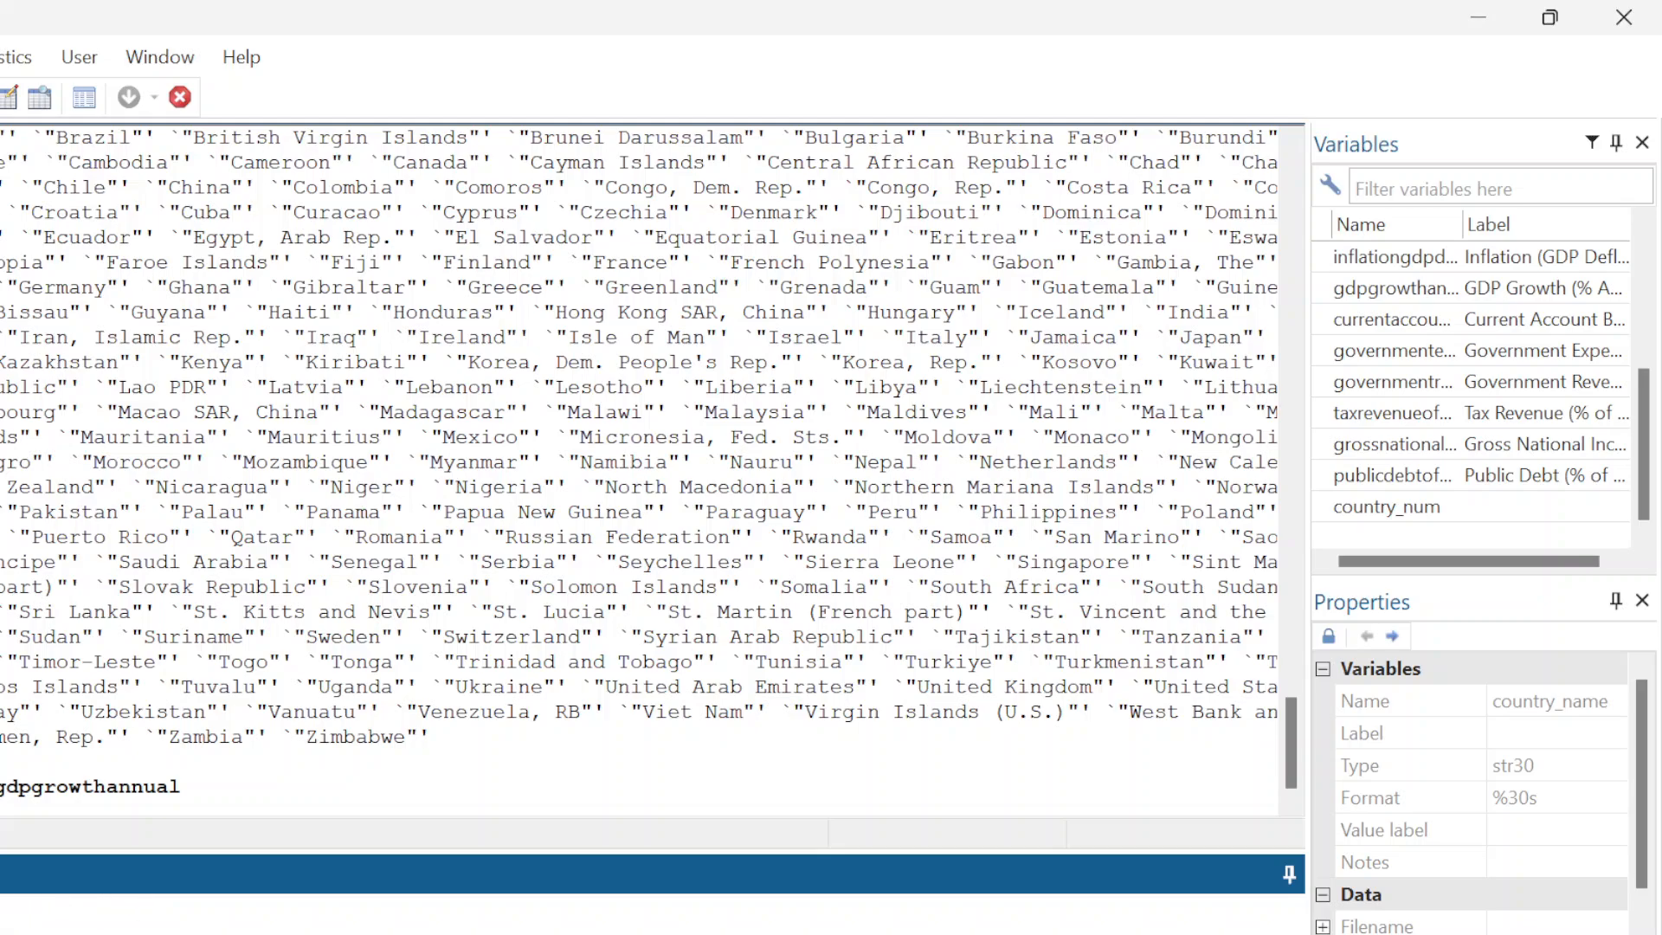
pyautogui.press('pageup')
pyautogui.write('if')
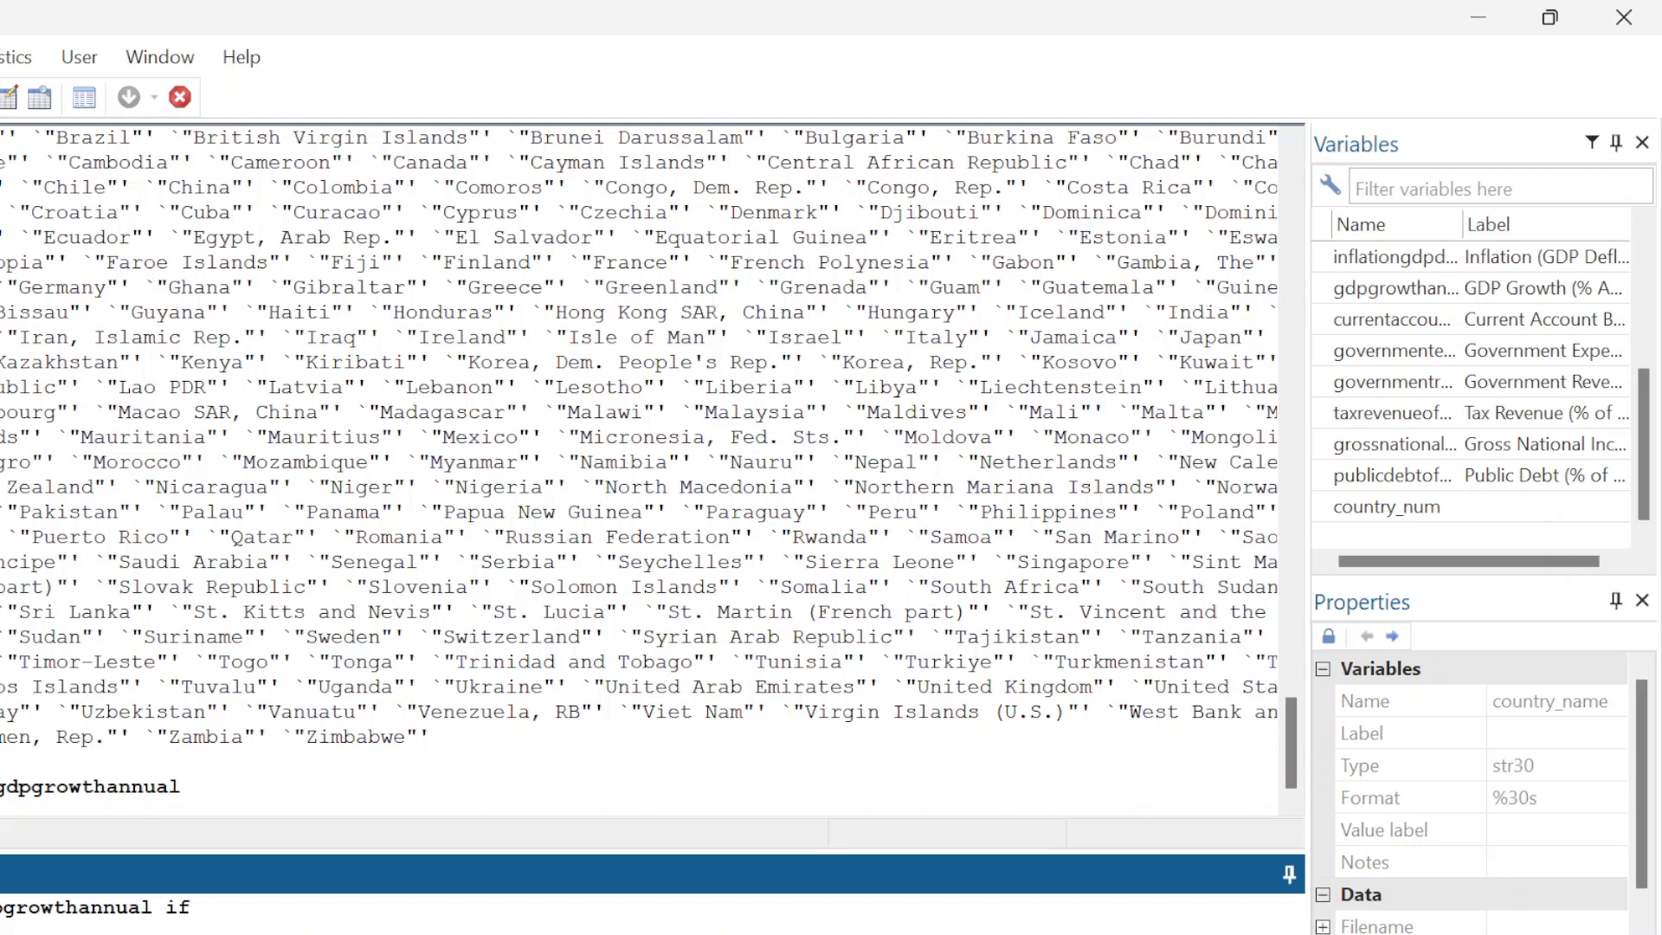
pyautogui.write(' inlist(')
pyautogui.scroll(3, 1389, 394)
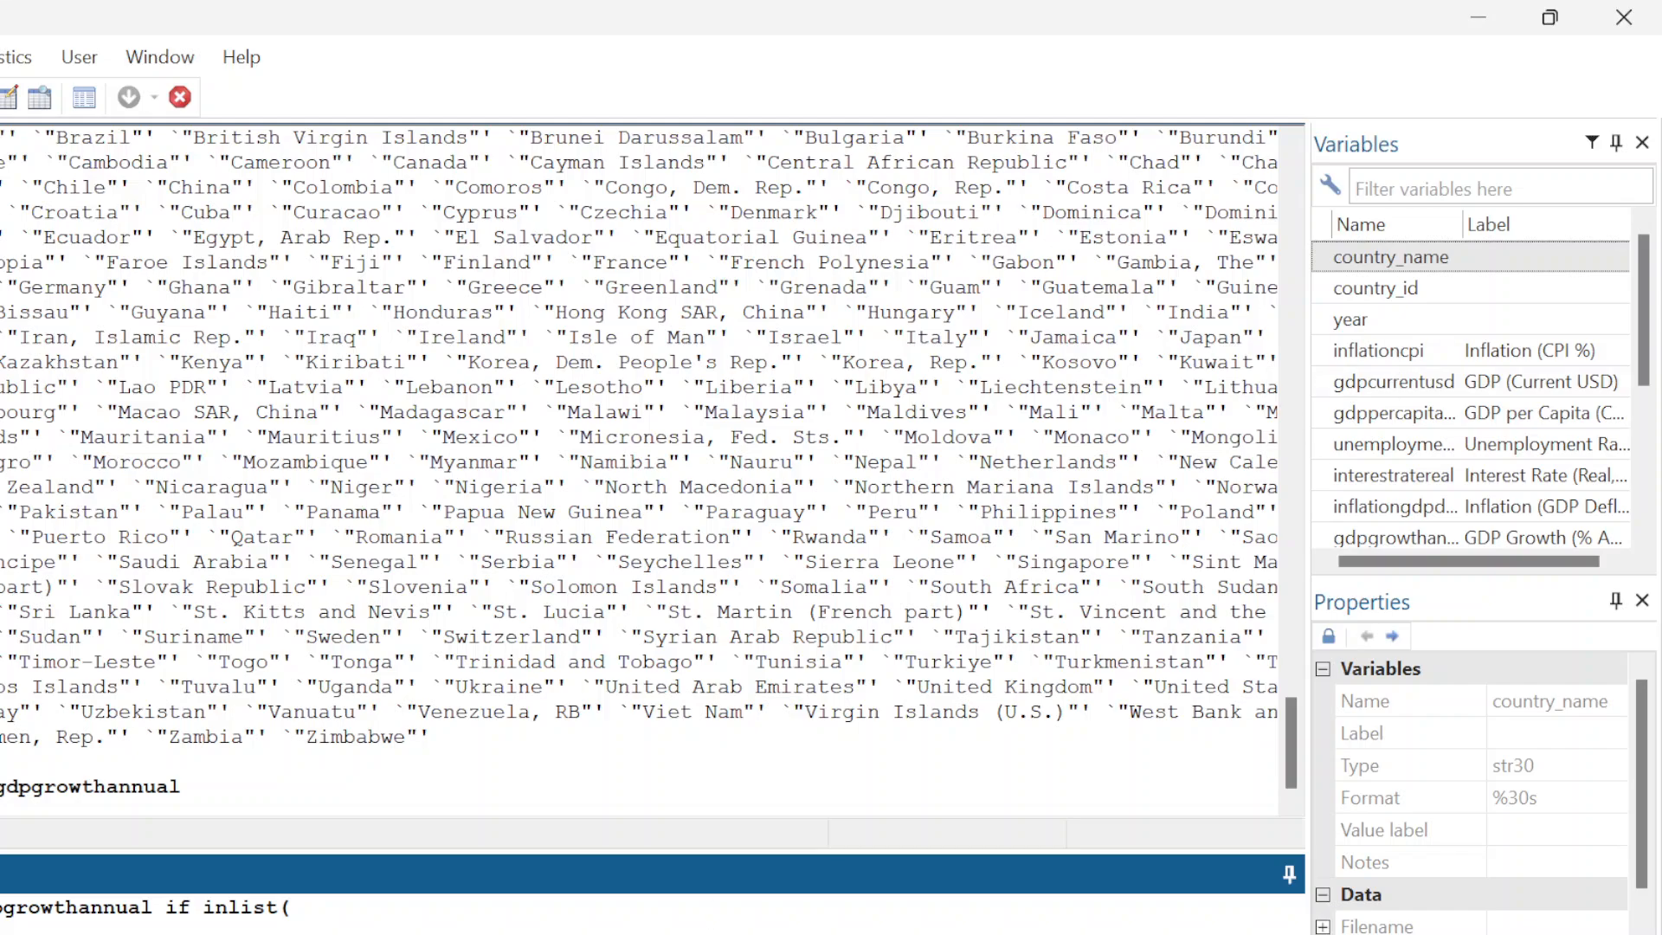
pyautogui.doubleClick(1407, 260)
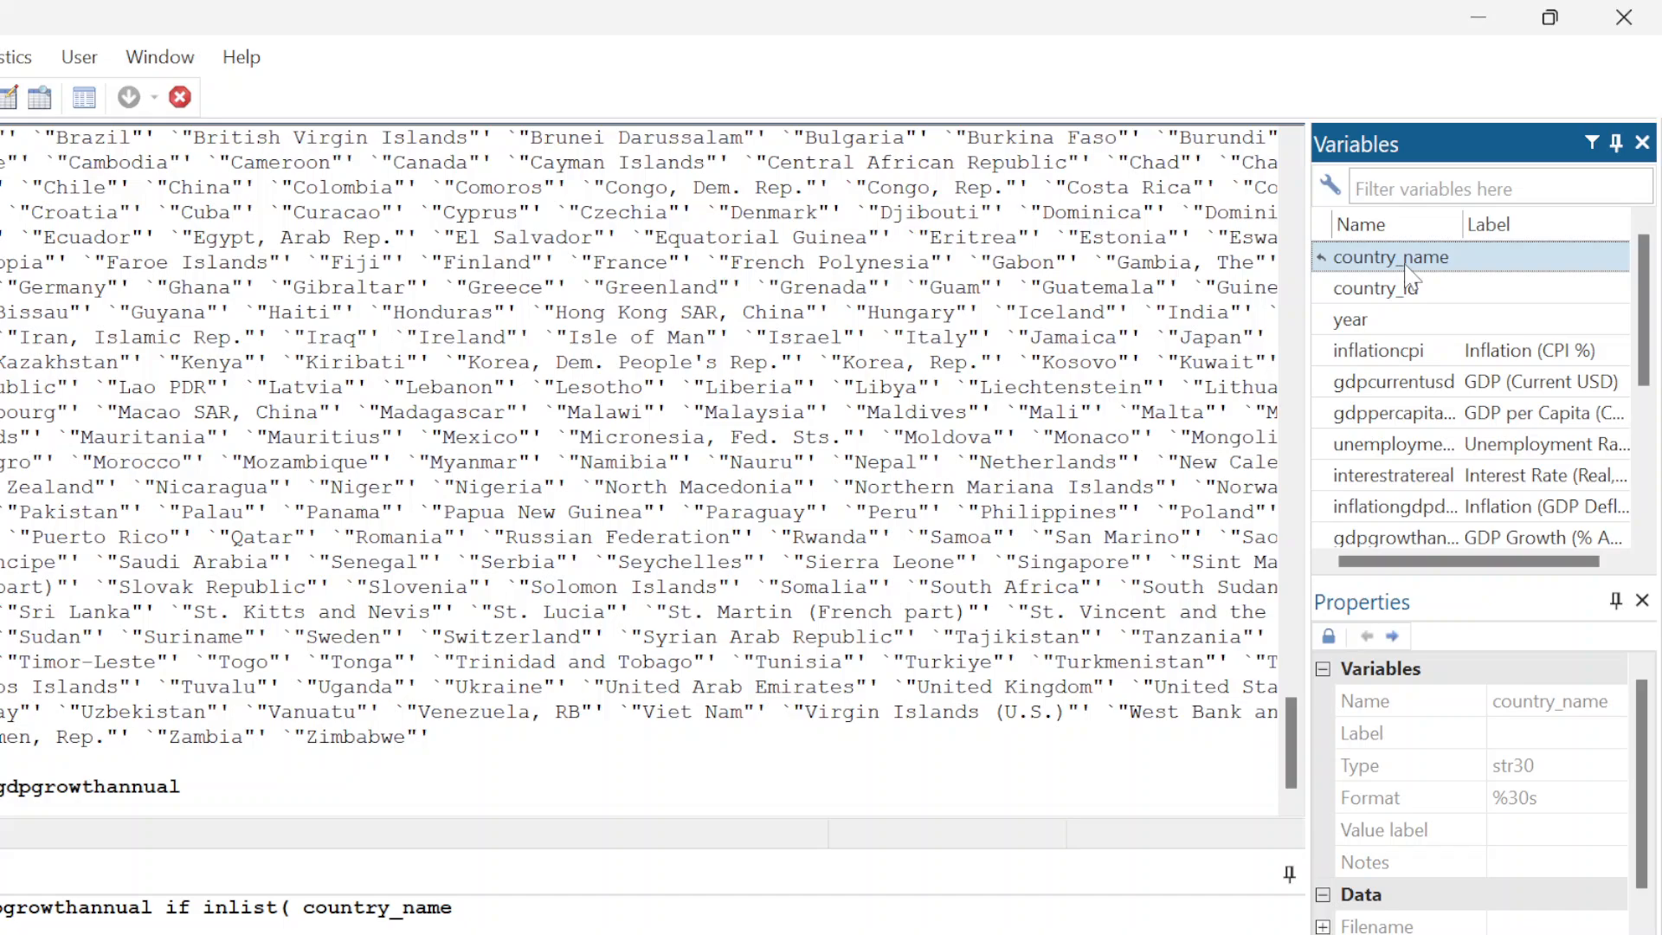
pyautogui.write(',')
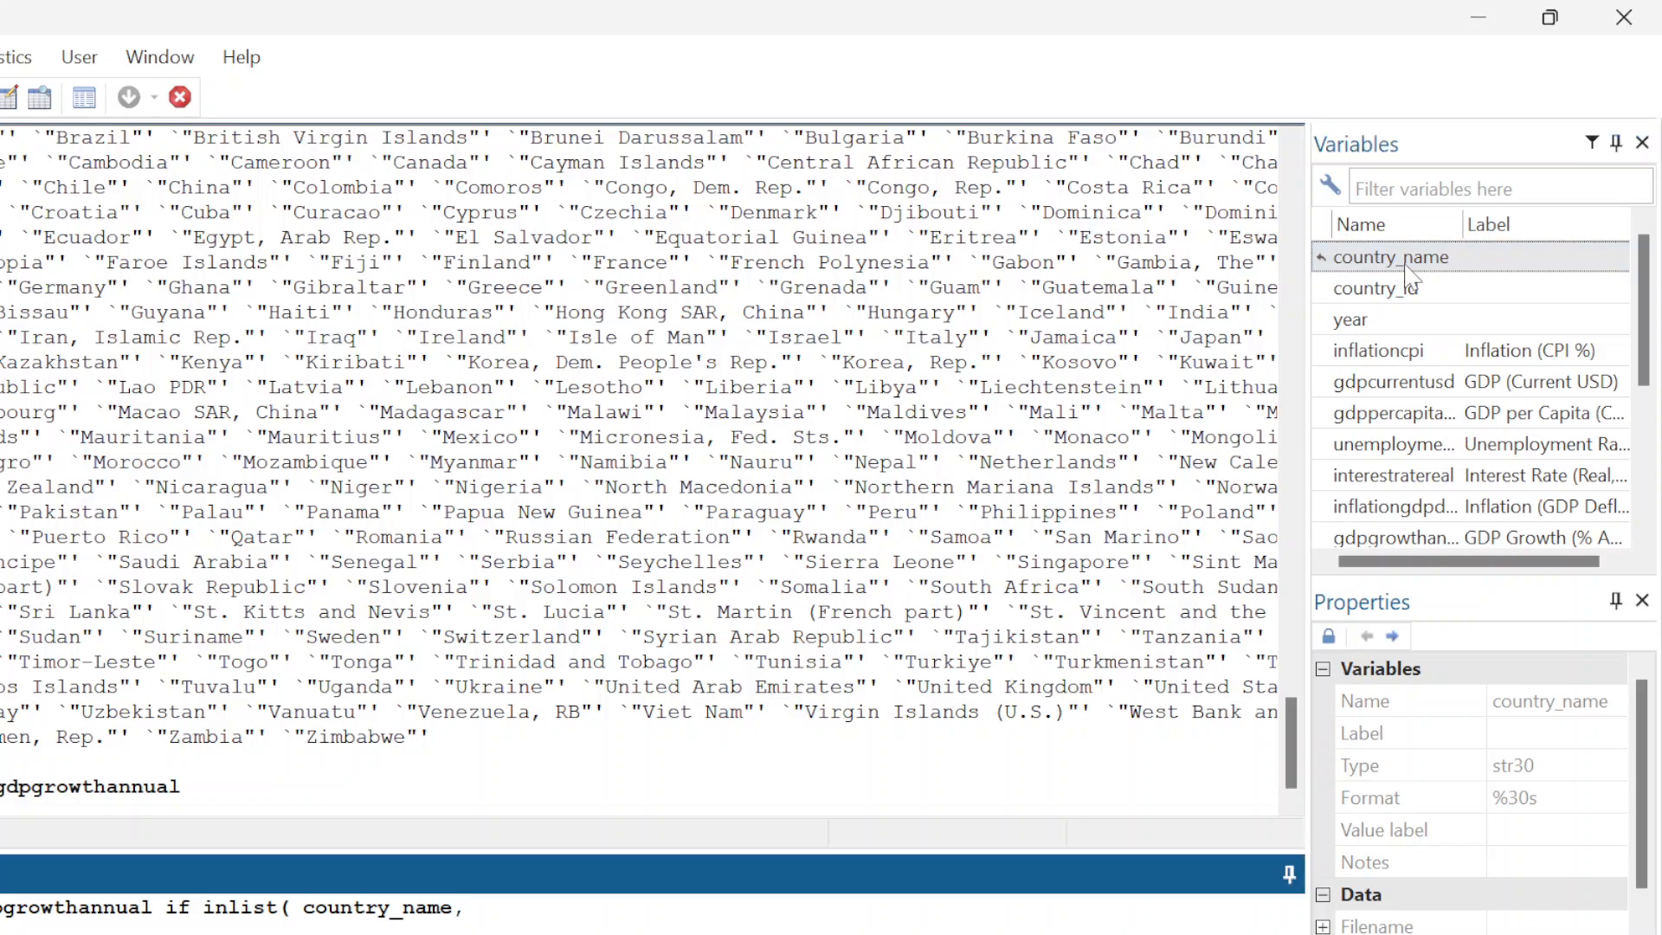
# Limit the condition to "Armenia", "Angola" and "Andorra", add the overlay option, submit the command and check the results
pyautogui.write(' "Armenia", "Angola')
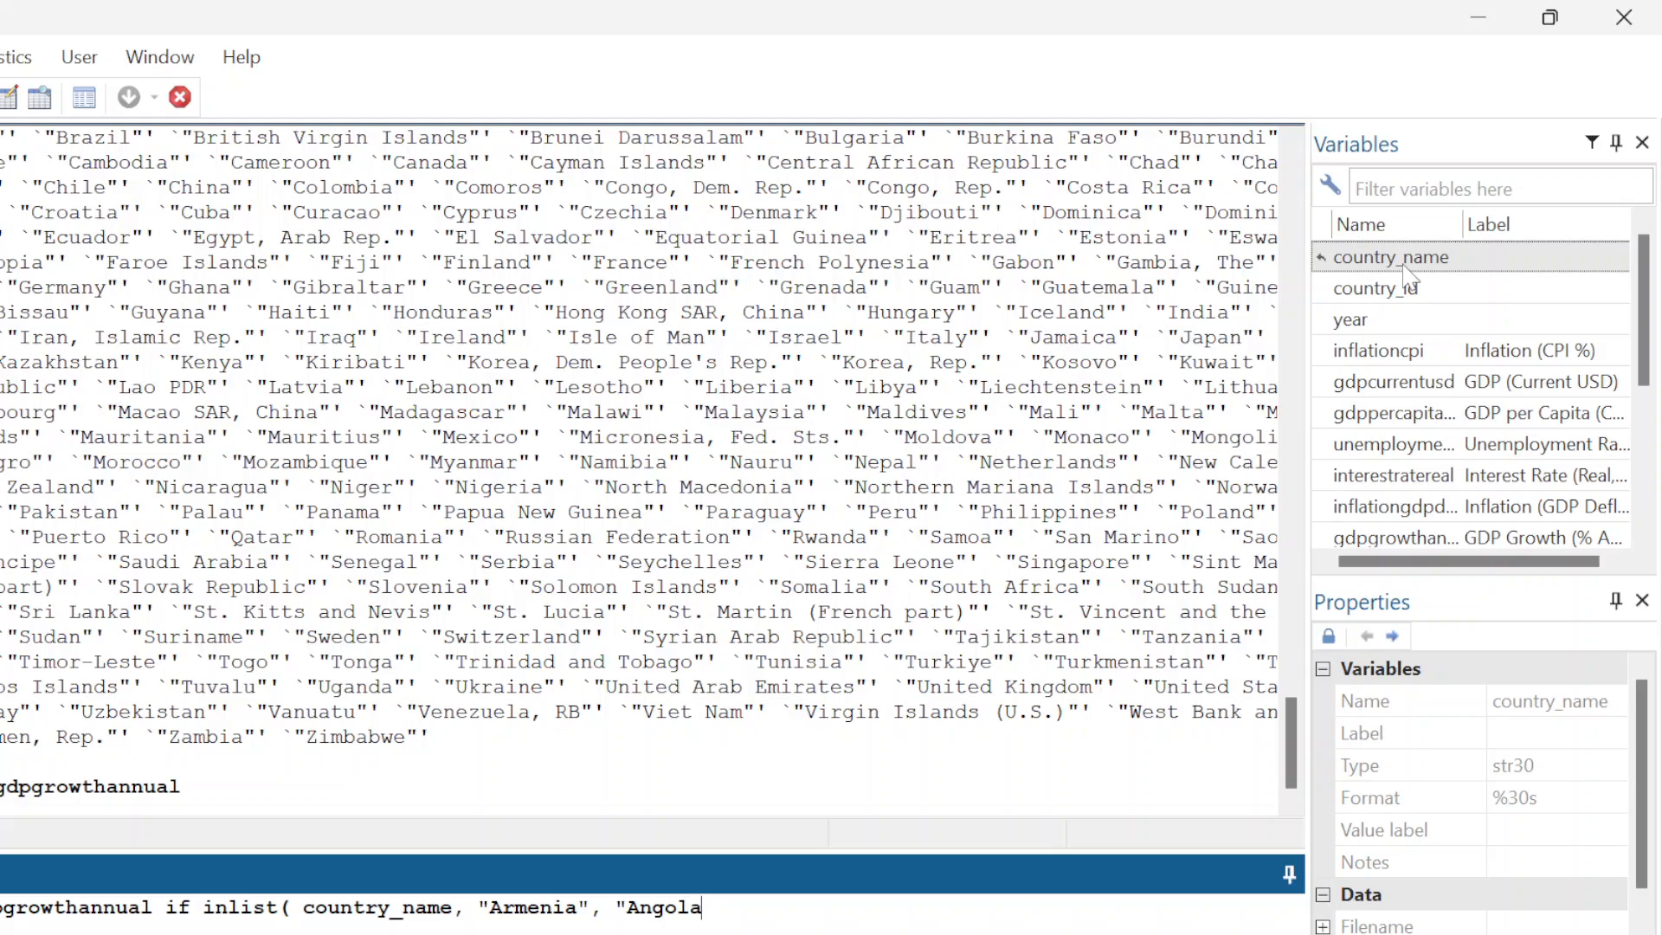
pyautogui.write('", "Andorra"), over')
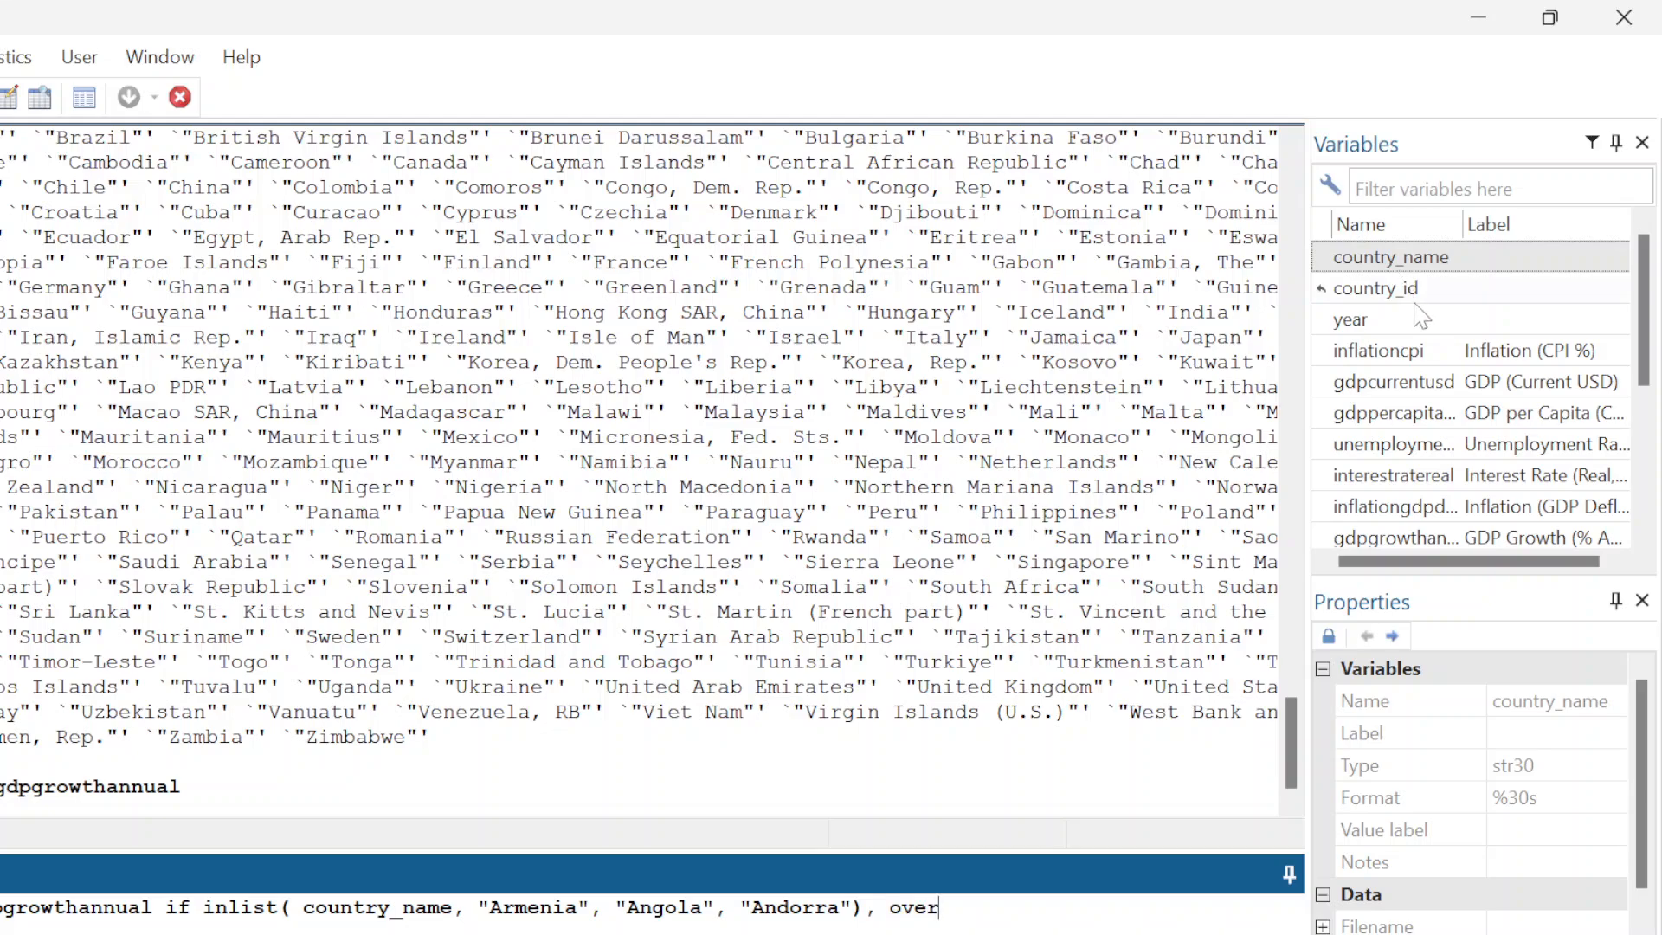
pyautogui.write('lay')
pyautogui.press('Return')
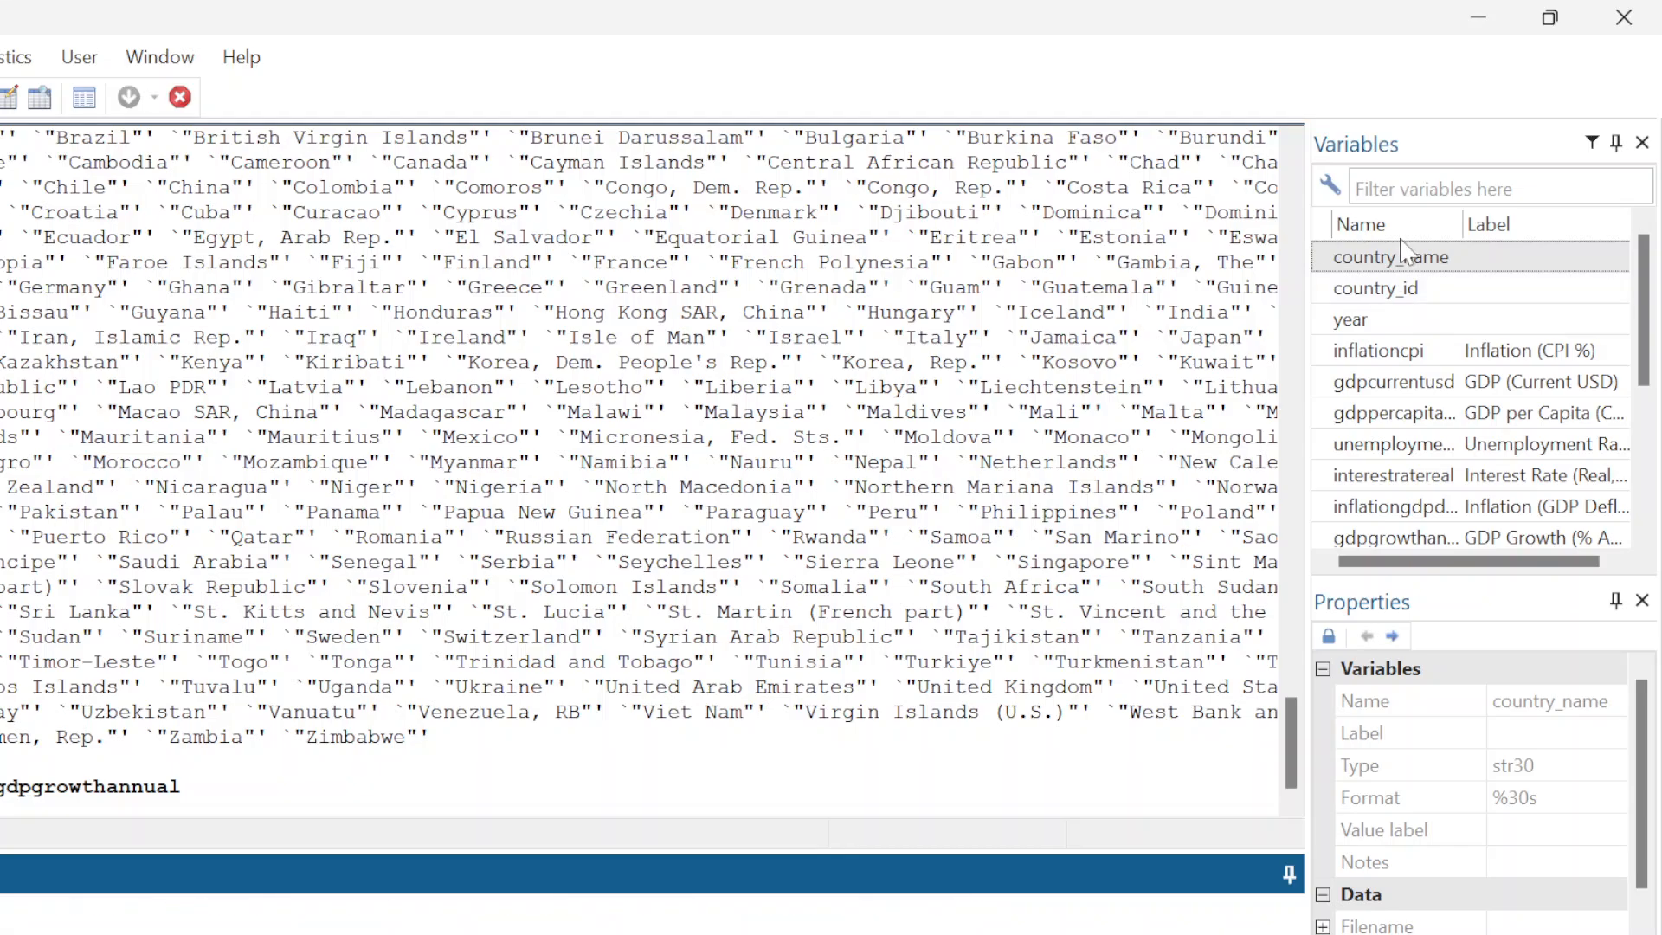
pyautogui.scroll(-3, 1409, 251)
pyautogui.scroll(6, 465, 787)
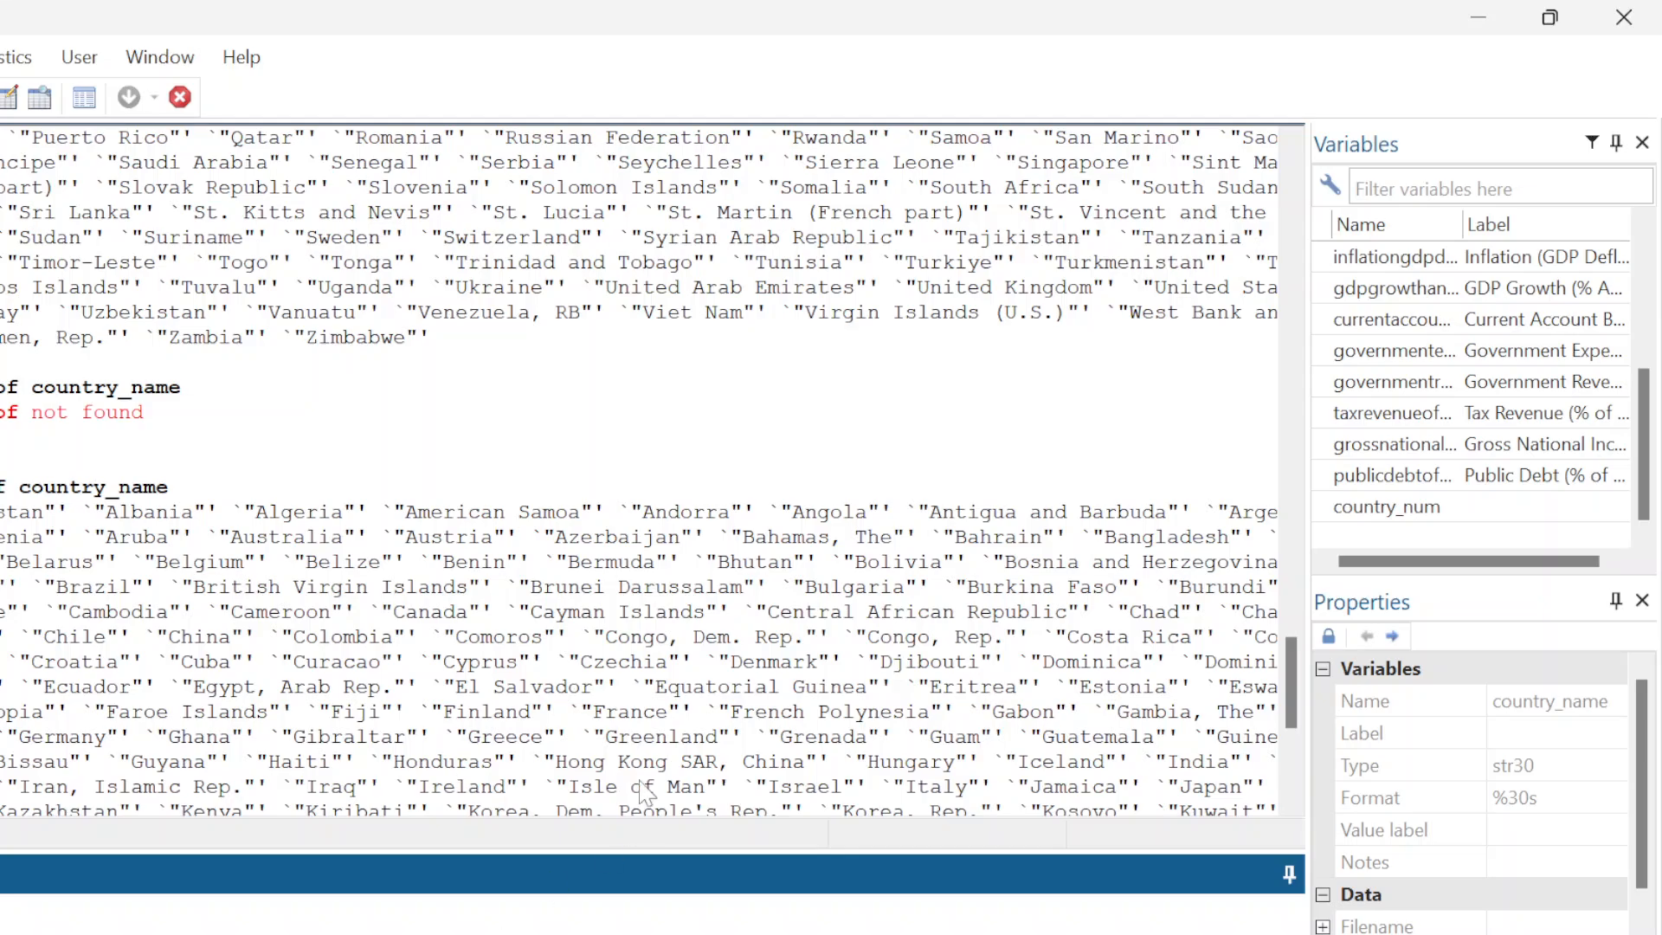
pyautogui.scroll(-6, 645, 792)
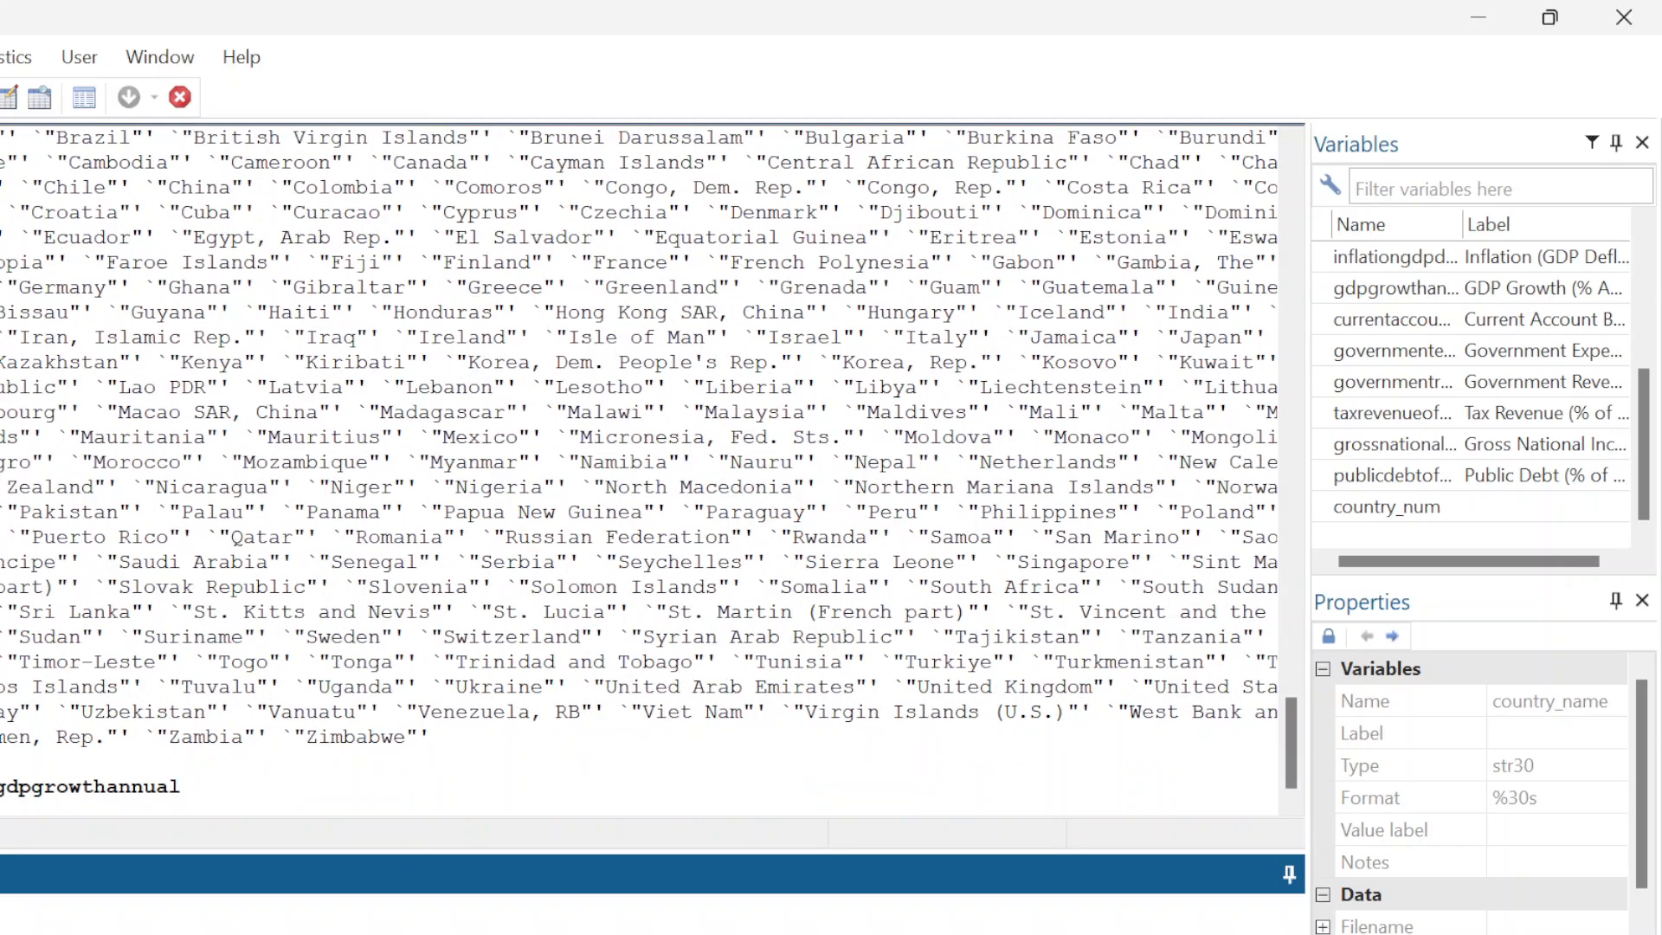
# Move the gdpgrowthannual command for Armenia, Angola and Andorra with overlay into the untitled do-file
pyautogui.hotkey('ctrl', 'v')
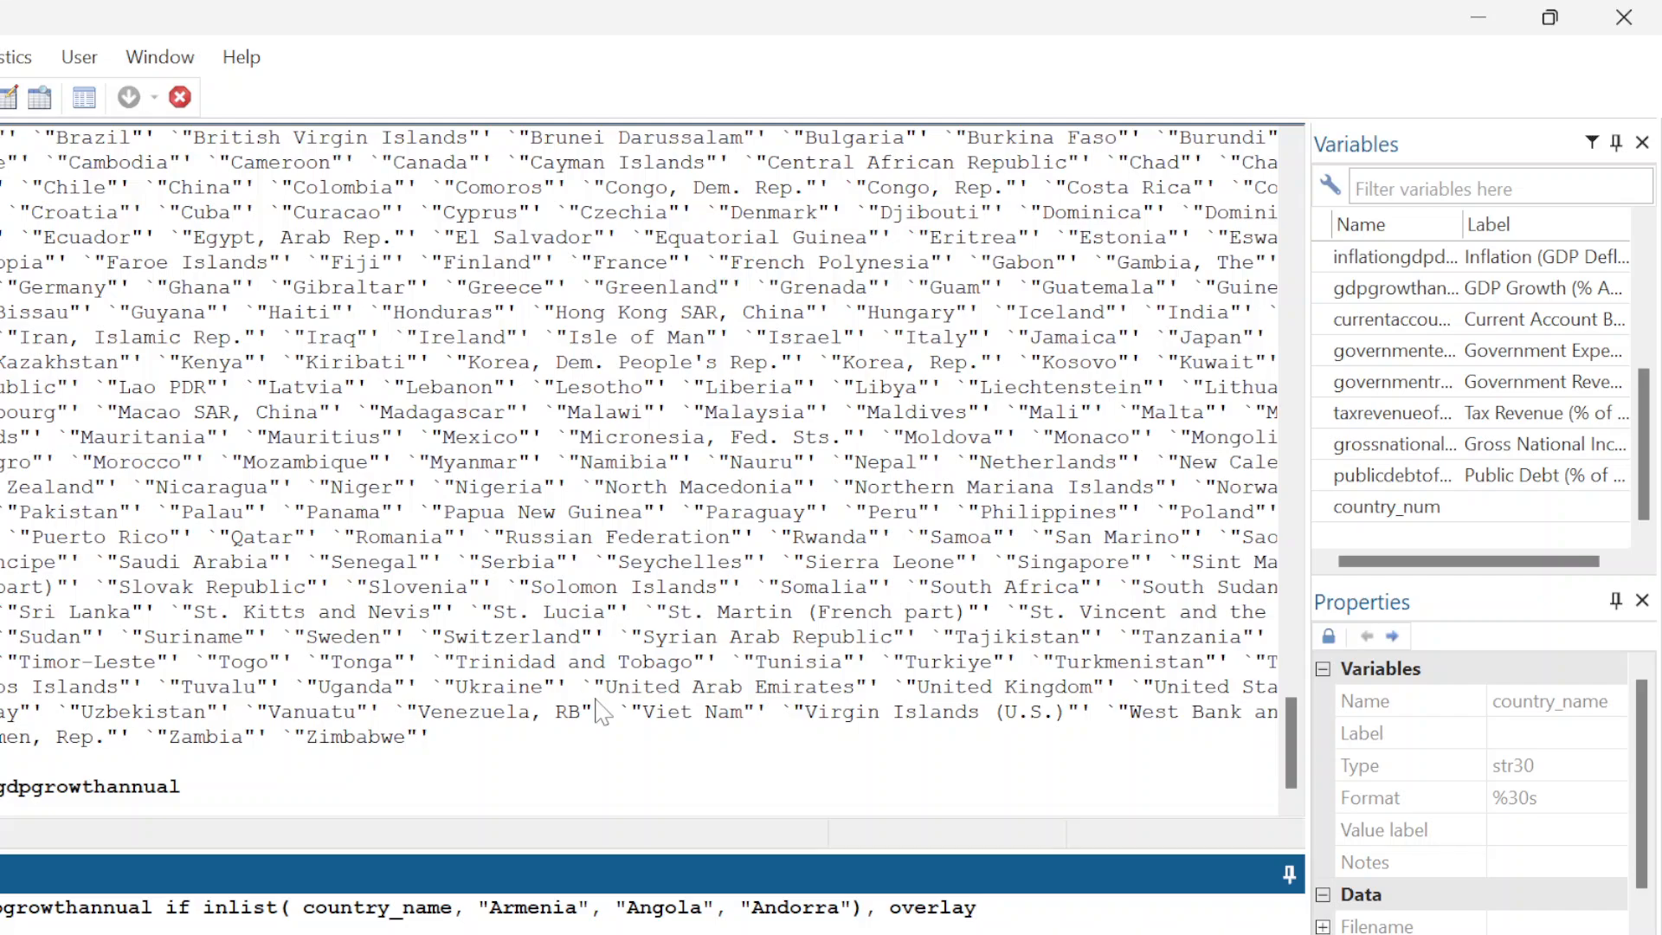
pyautogui.moveTo(979, 907); pyautogui.dragTo(2, 907)
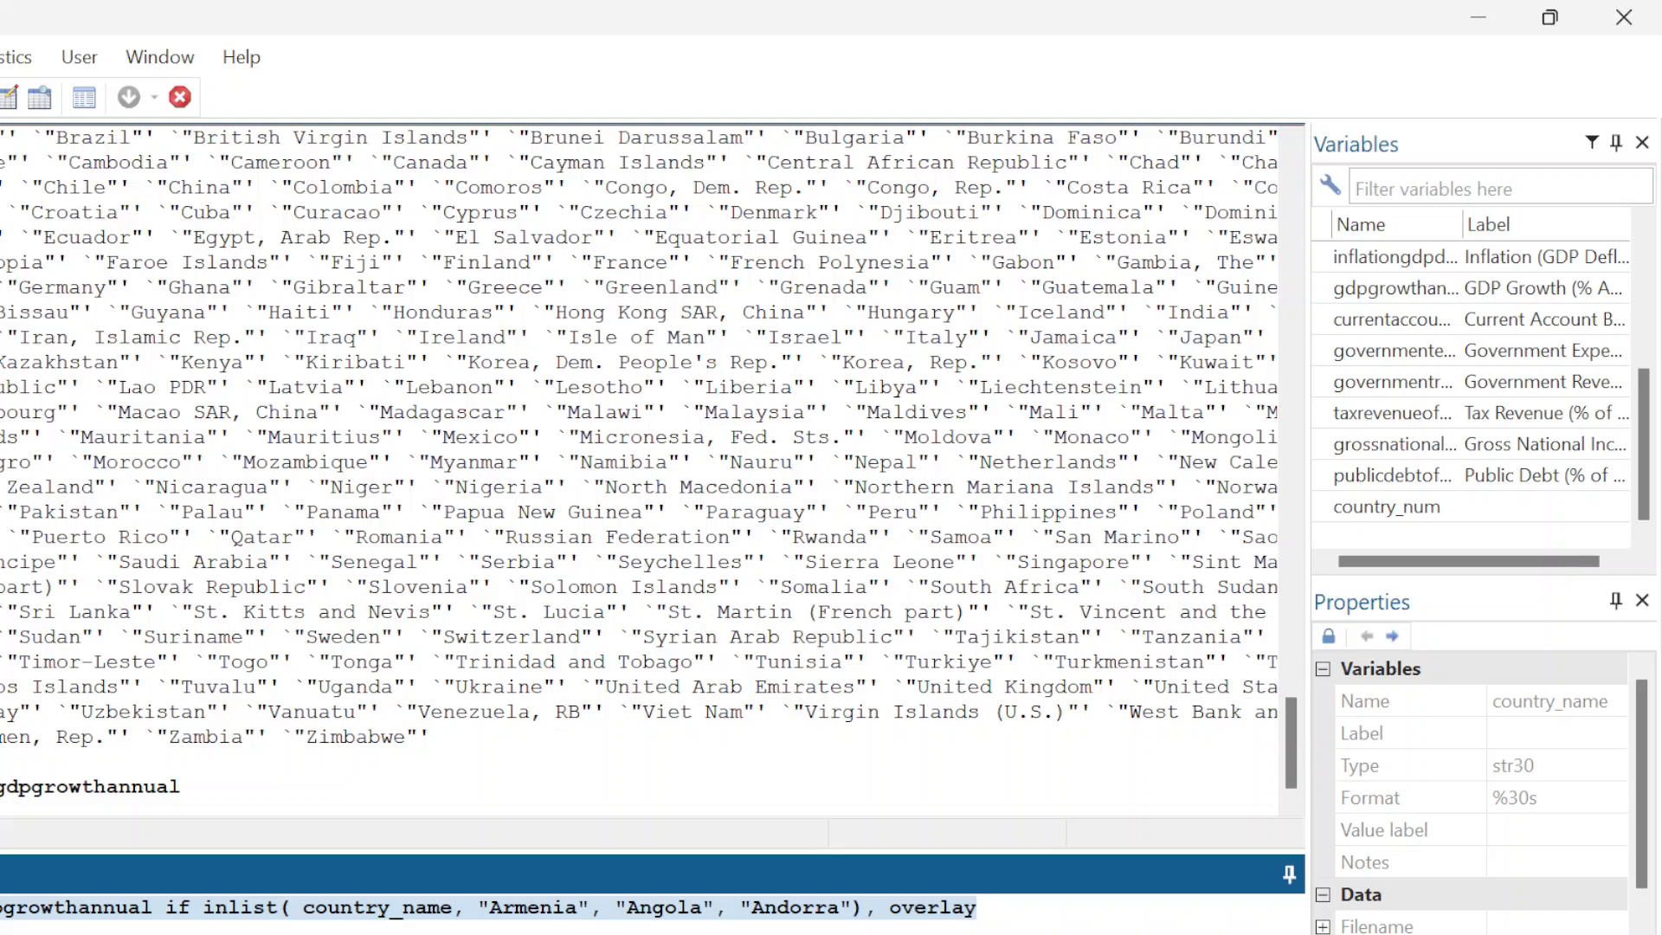
pyautogui.hotkey('ctrl', 'x')
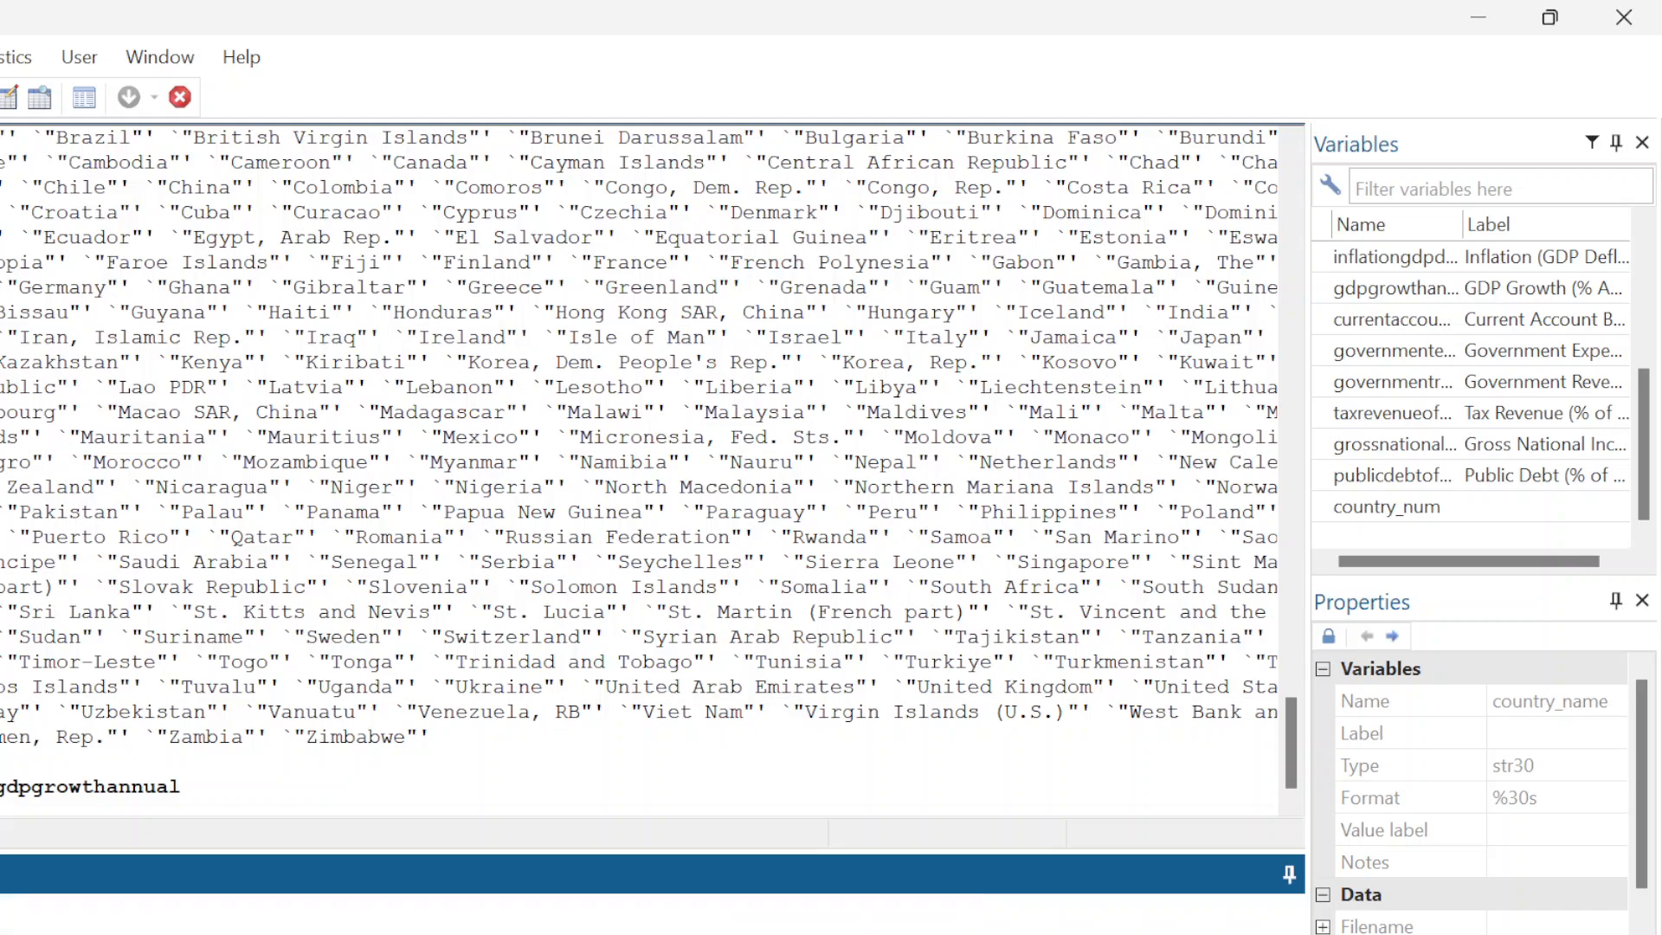
pyautogui.click(874, 934)
pyautogui.click(870, 900)
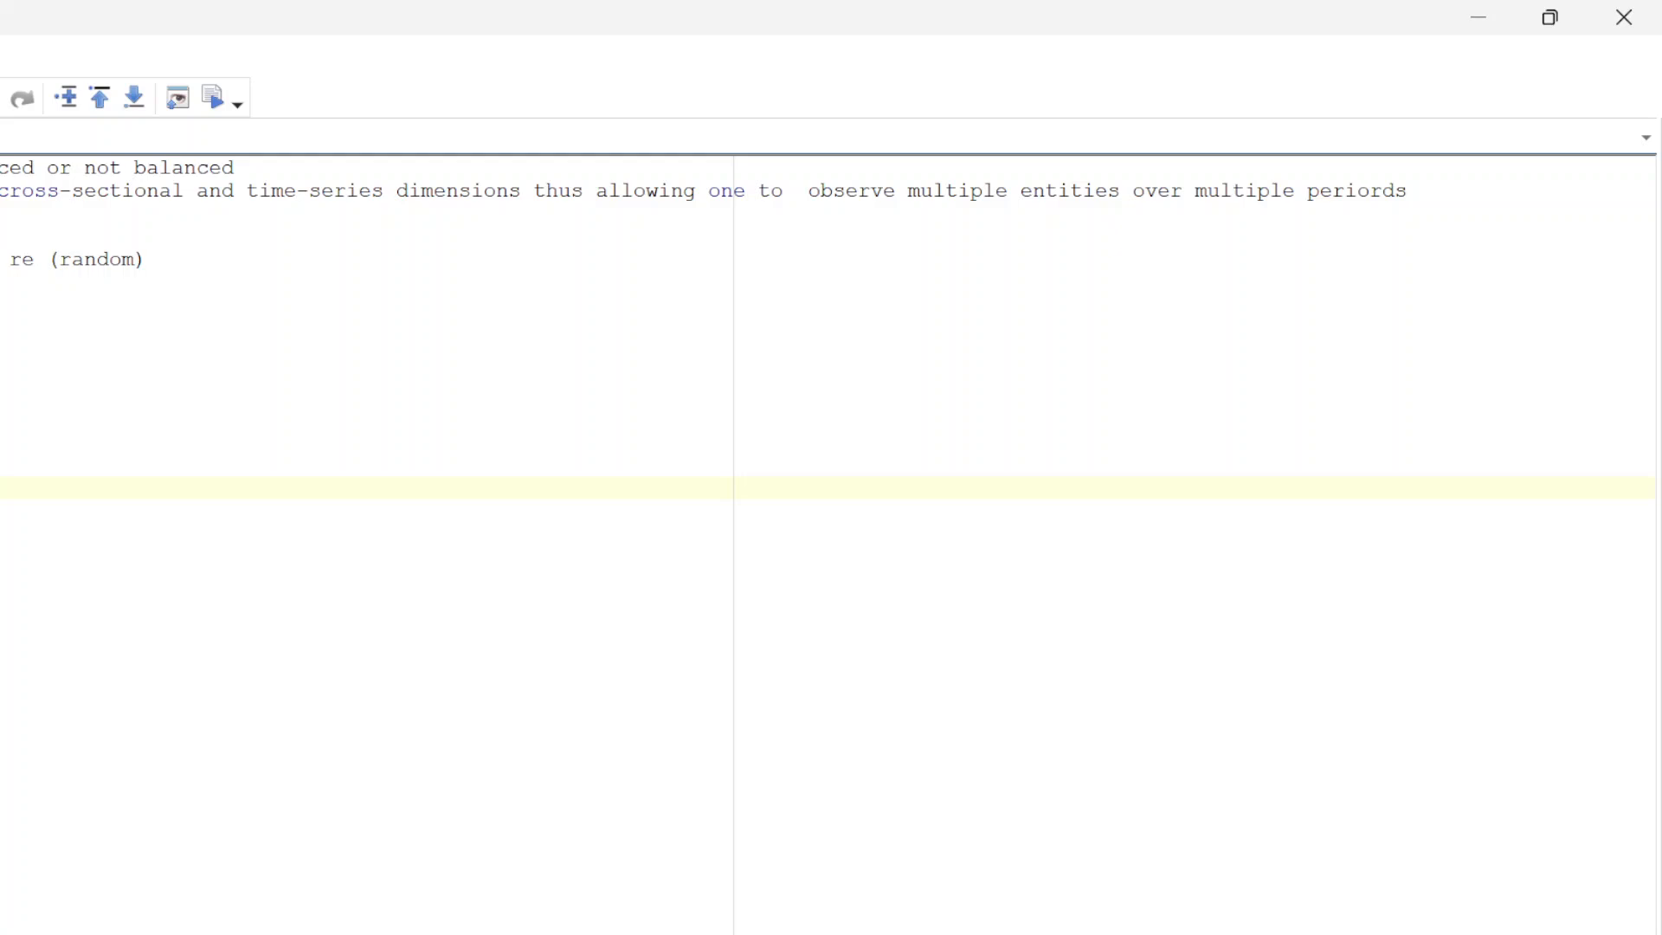
pyautogui.hotkey('ctrl', 'v')
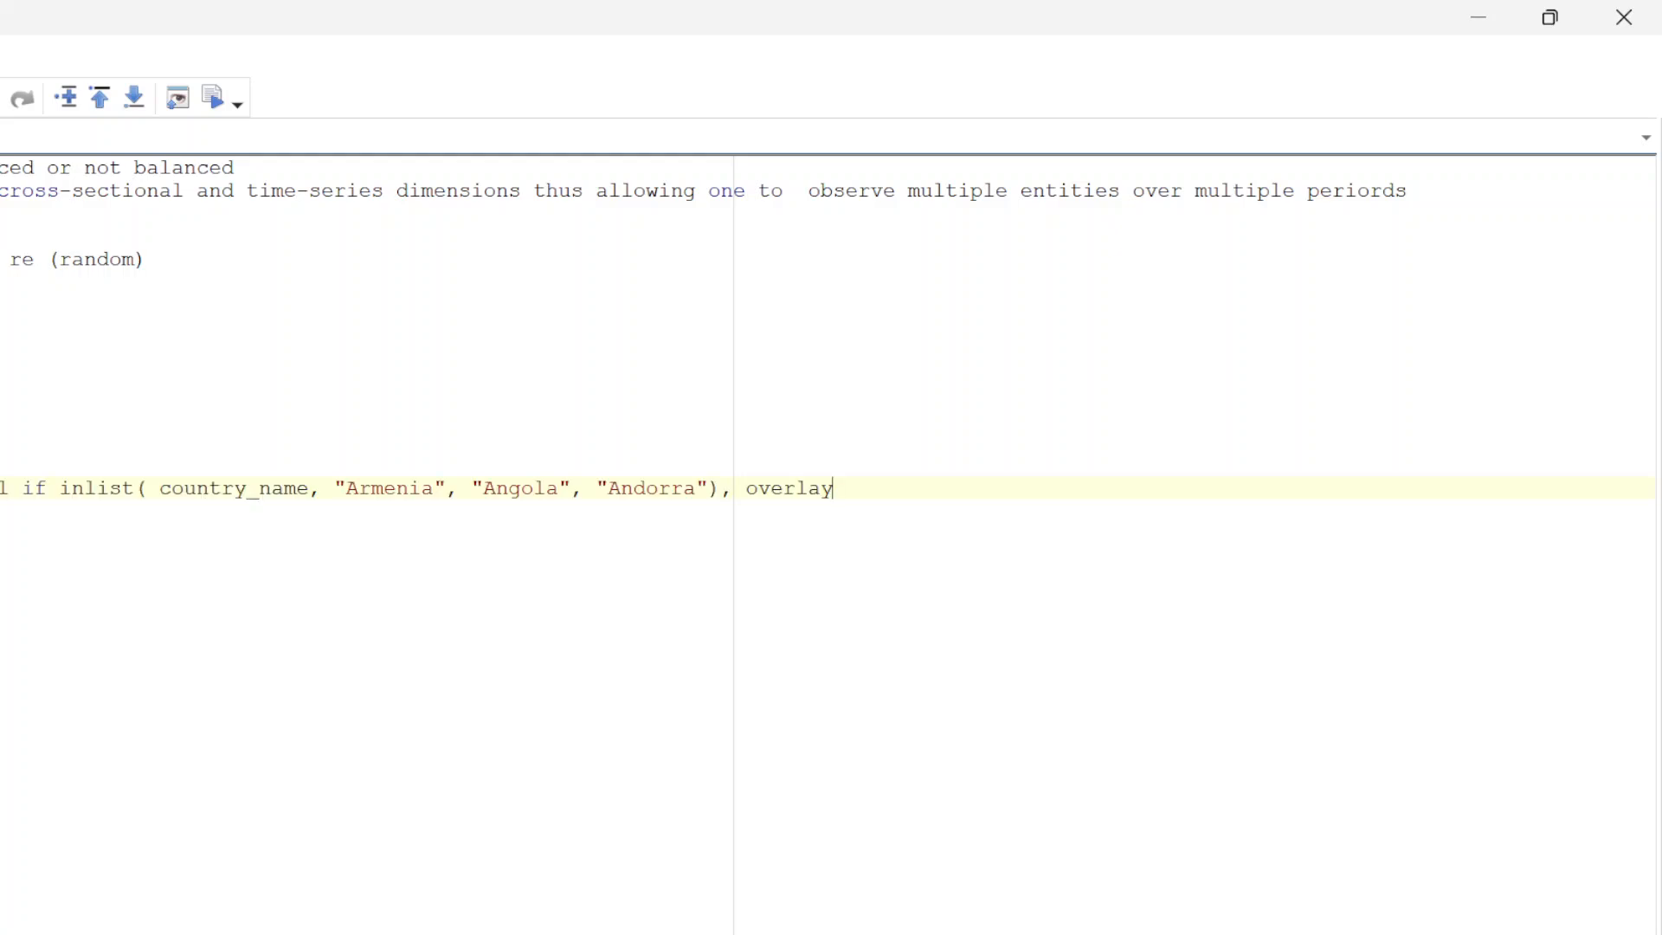
# Run the do-file plot command for Armenia, Angola and Andorra with the overlay option and return to the main Stata window
pyautogui.moveTo(833, 489); pyautogui.dragTo(2, 489)
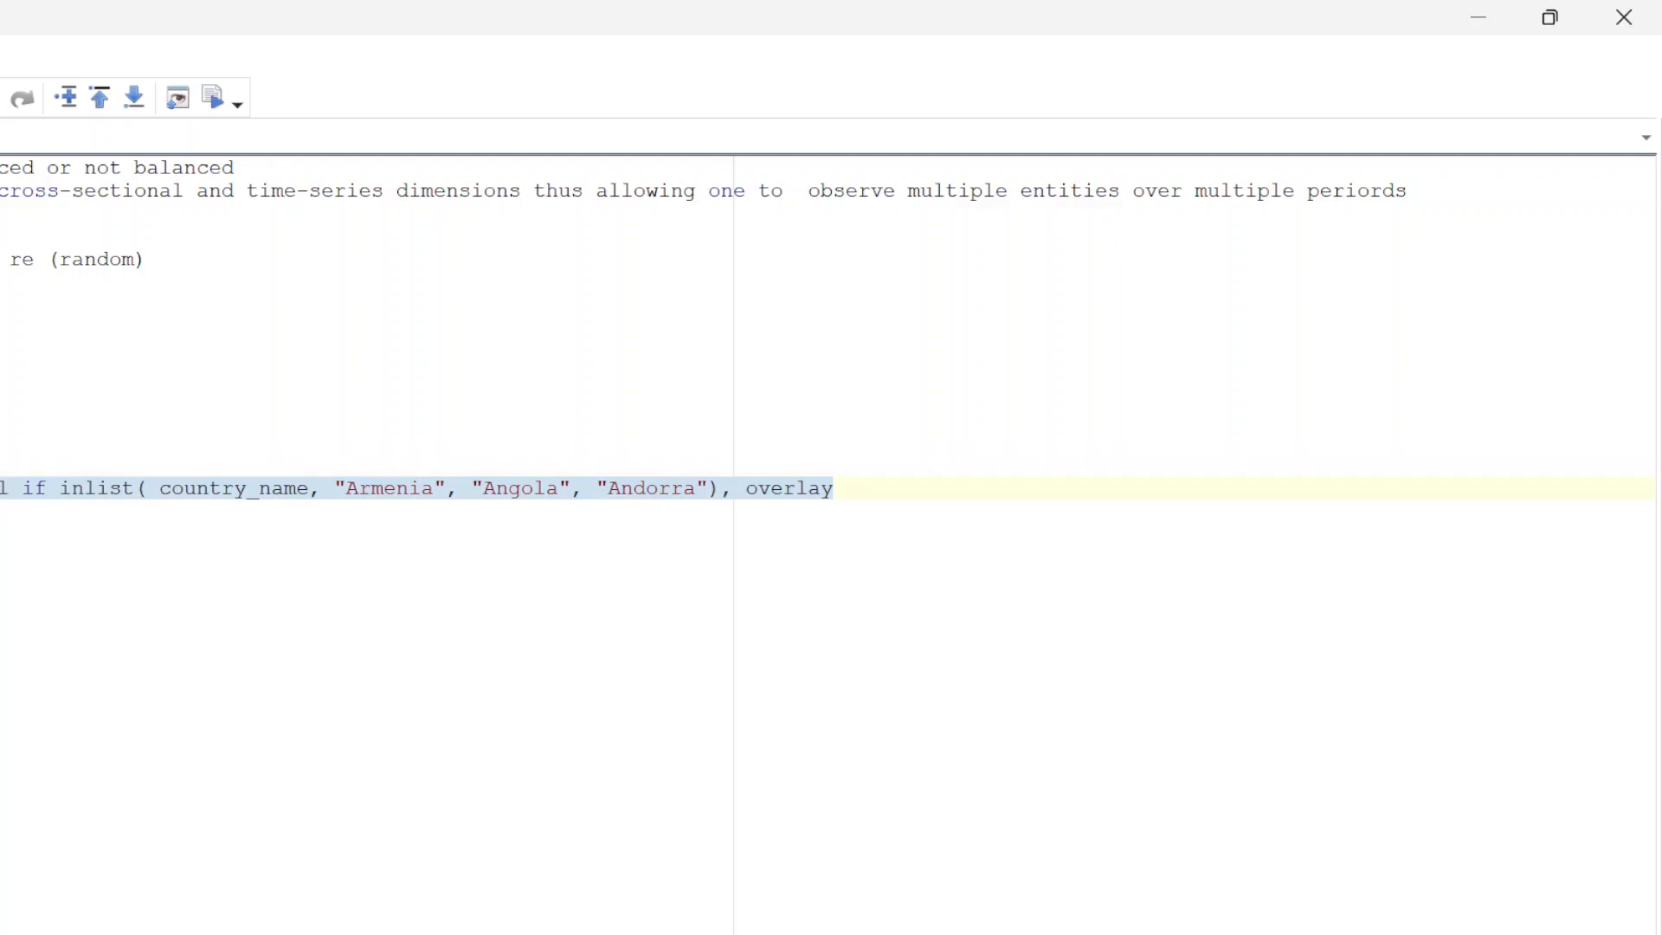
pyautogui.click(221, 102)
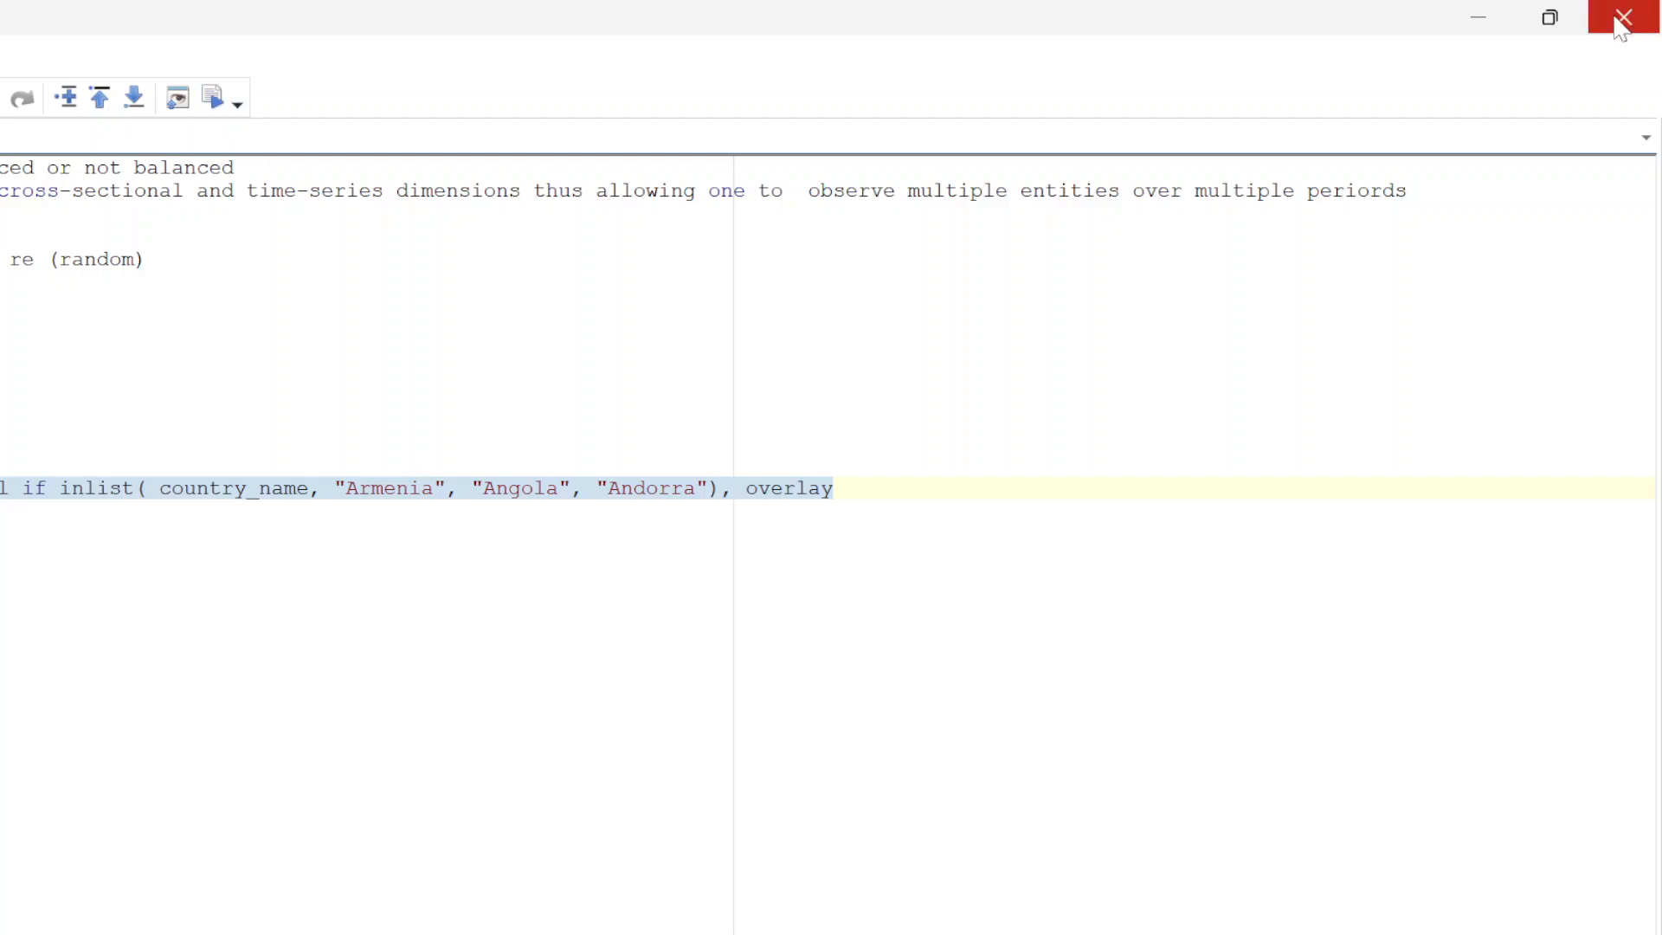
pyautogui.click(1484, 21)
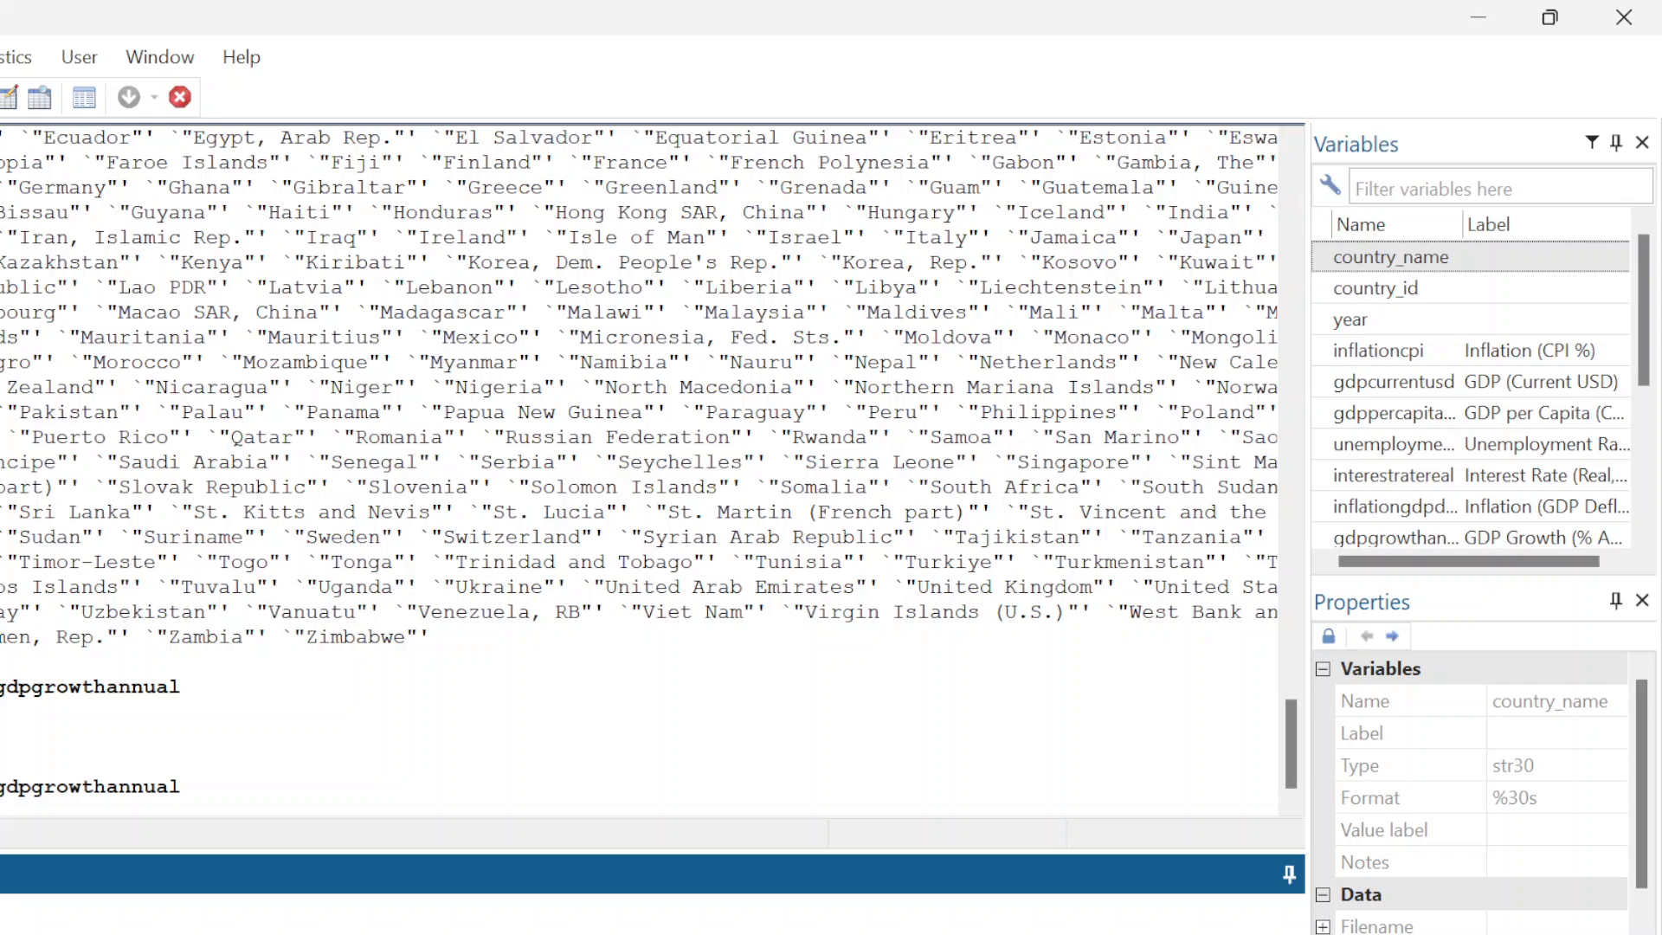
# Enter the gdpgrowthannual plot command for Armenia, Angola and Andorra as a direct command, without the overlay option
pyautogui.hotkey('ctrl', 'v')
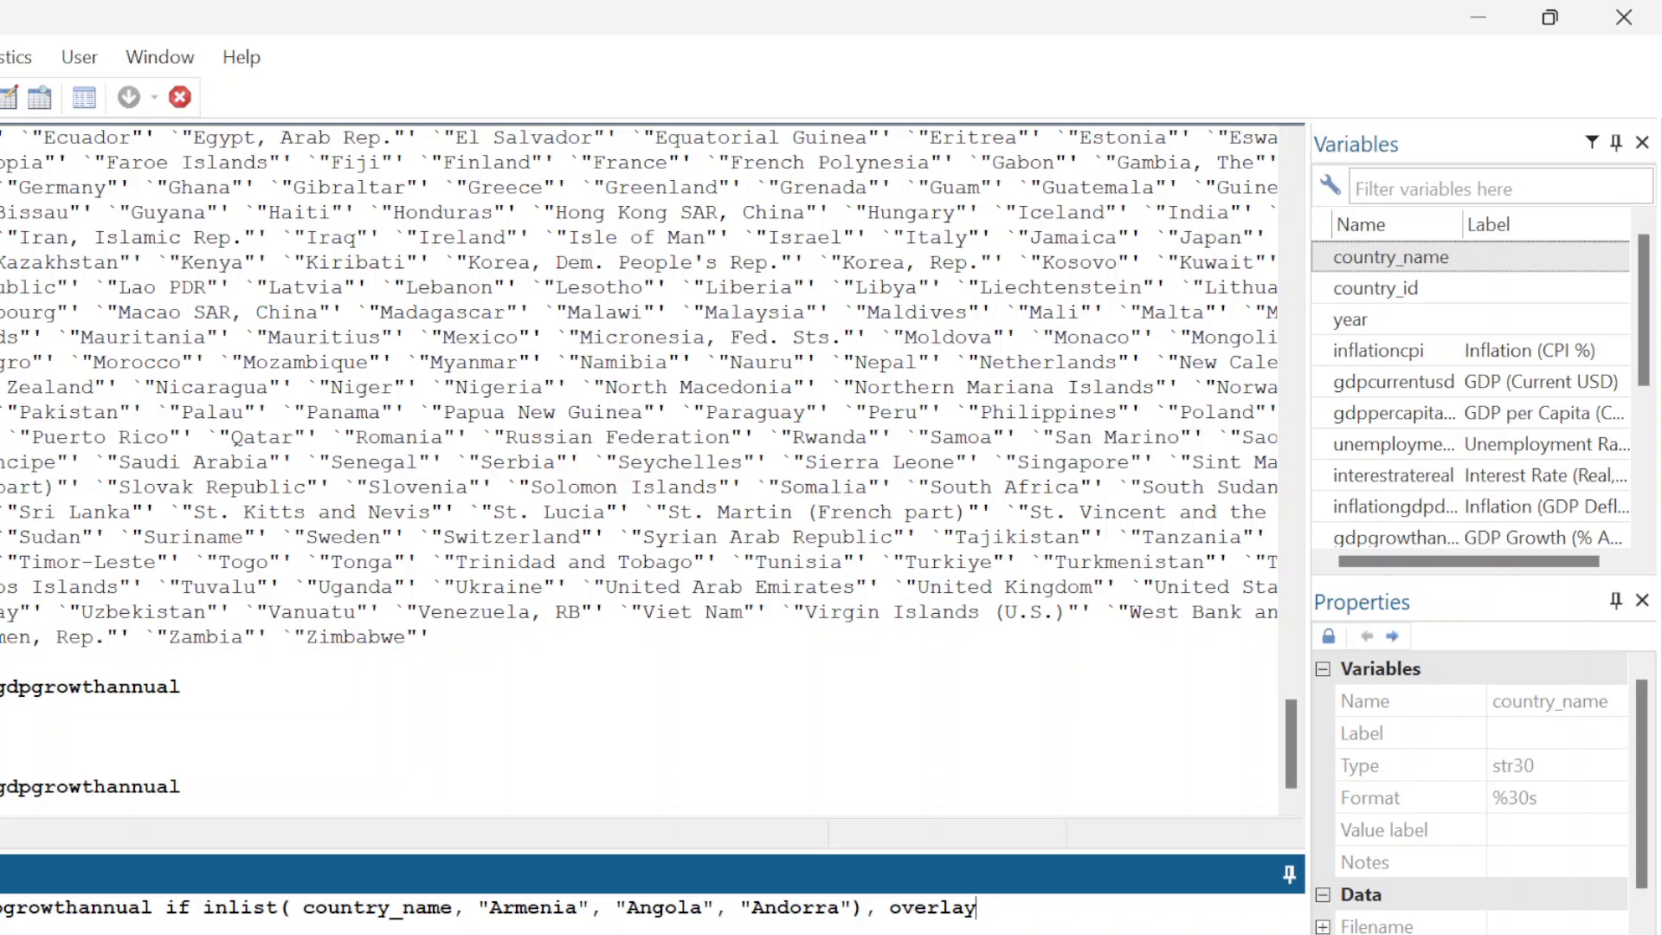
pyautogui.hotkey('shift', 'End')
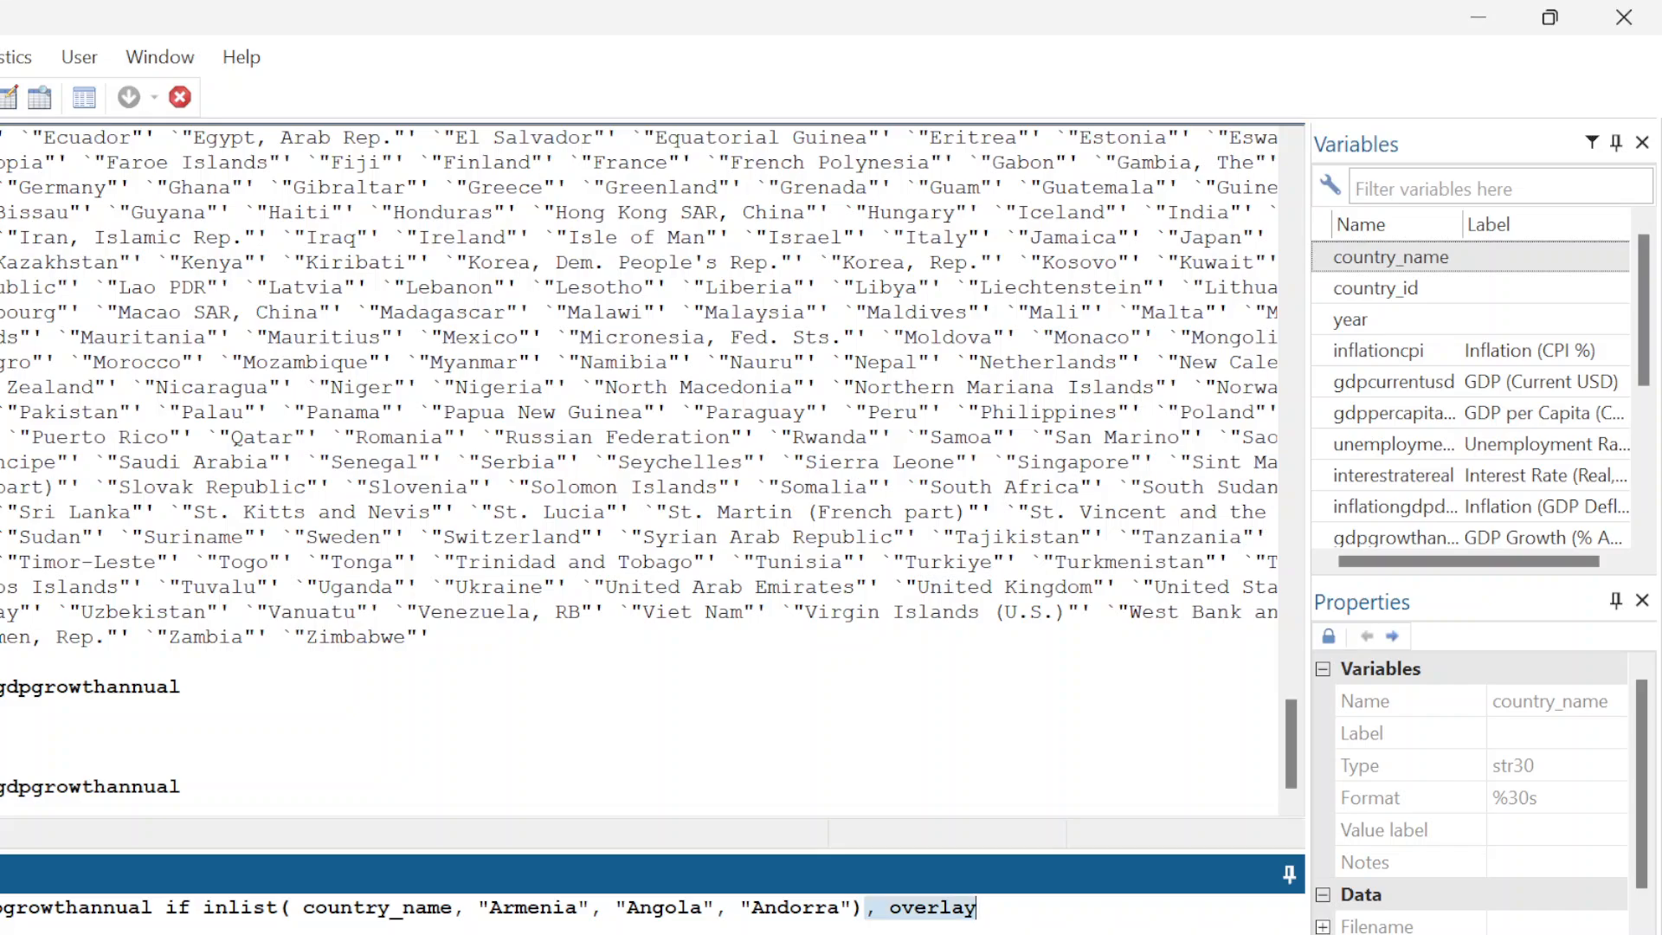
pyautogui.press('Delete')
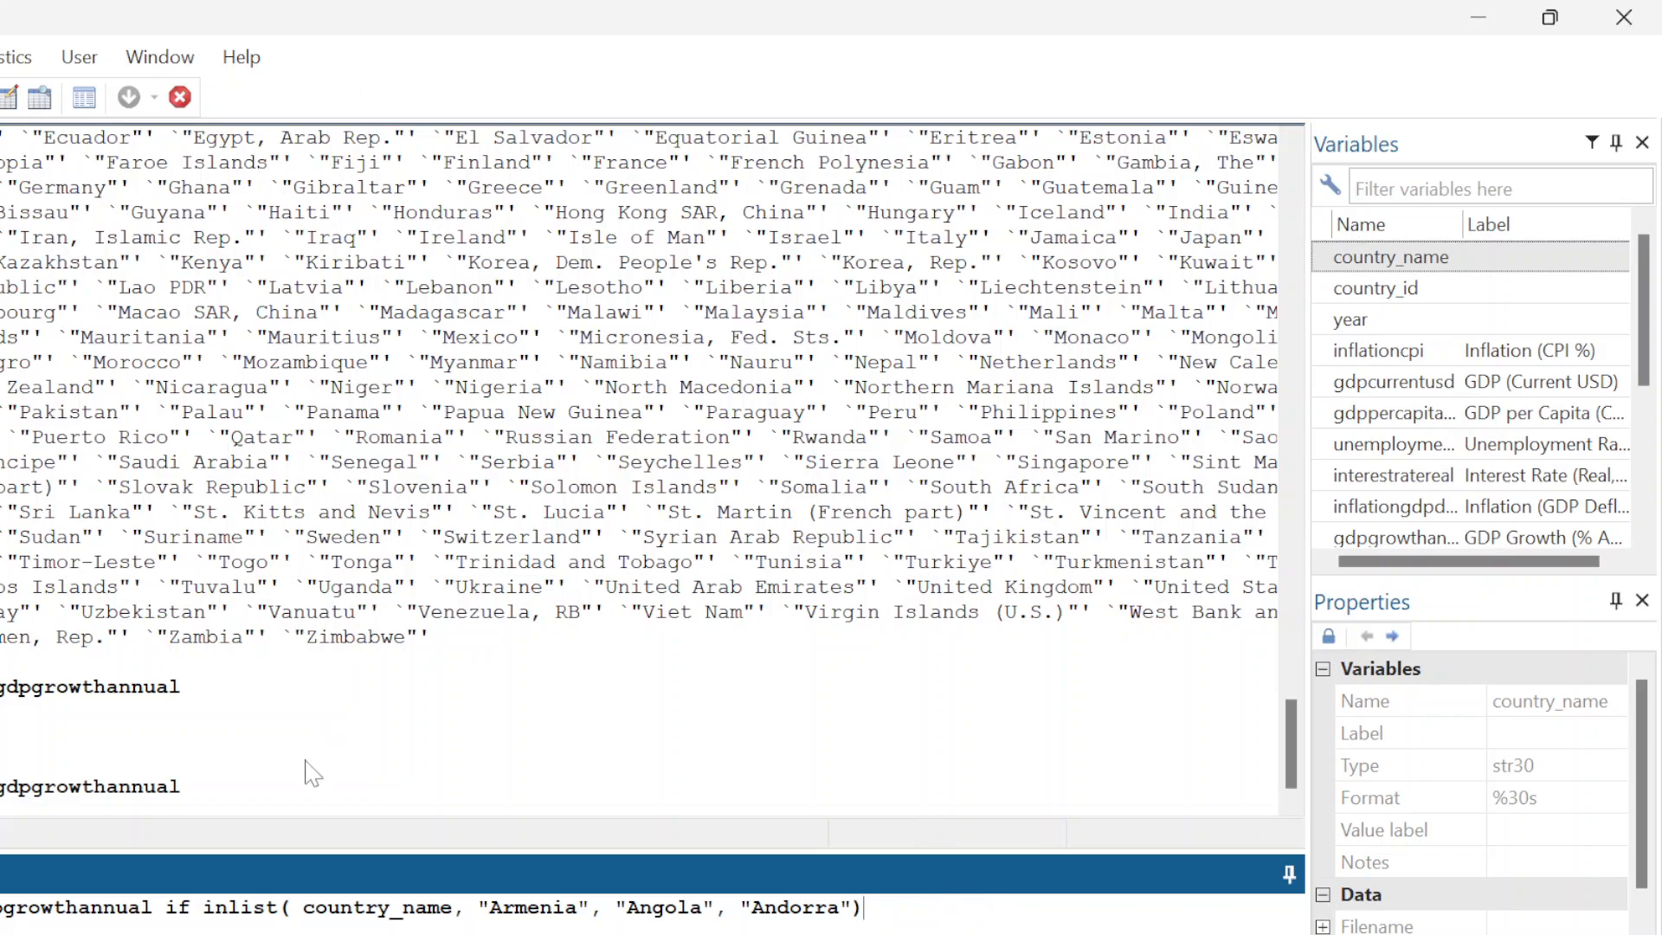
pyautogui.rightClick(741, 722)
pyautogui.click(672, 712)
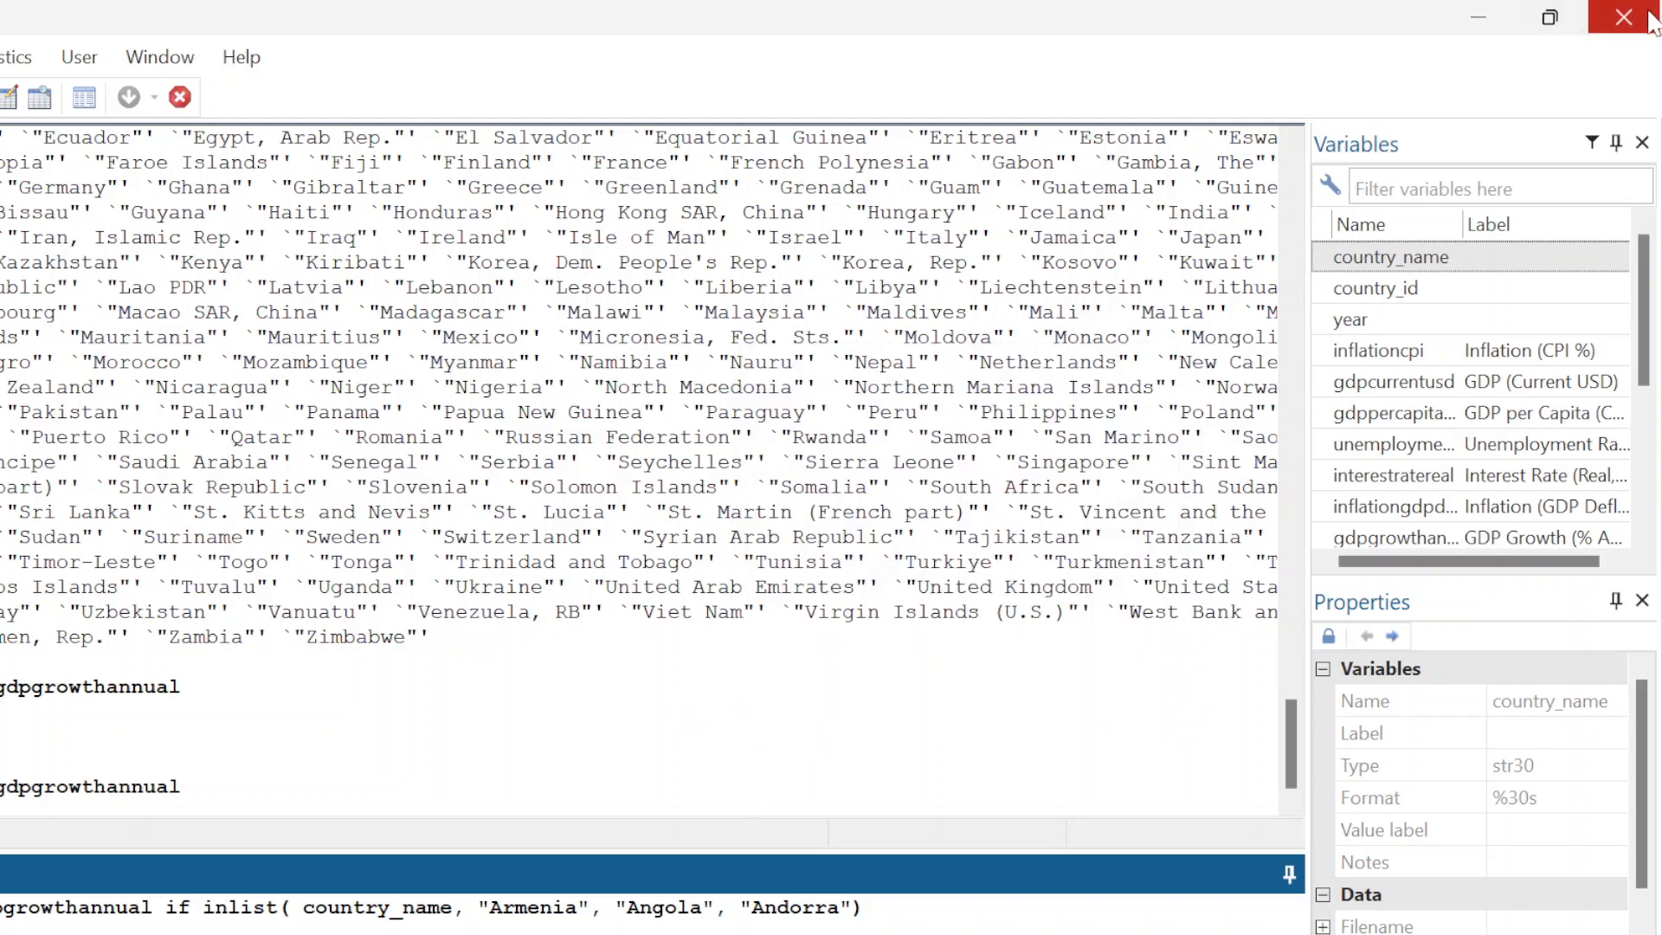
pyautogui.click(1584, 96)
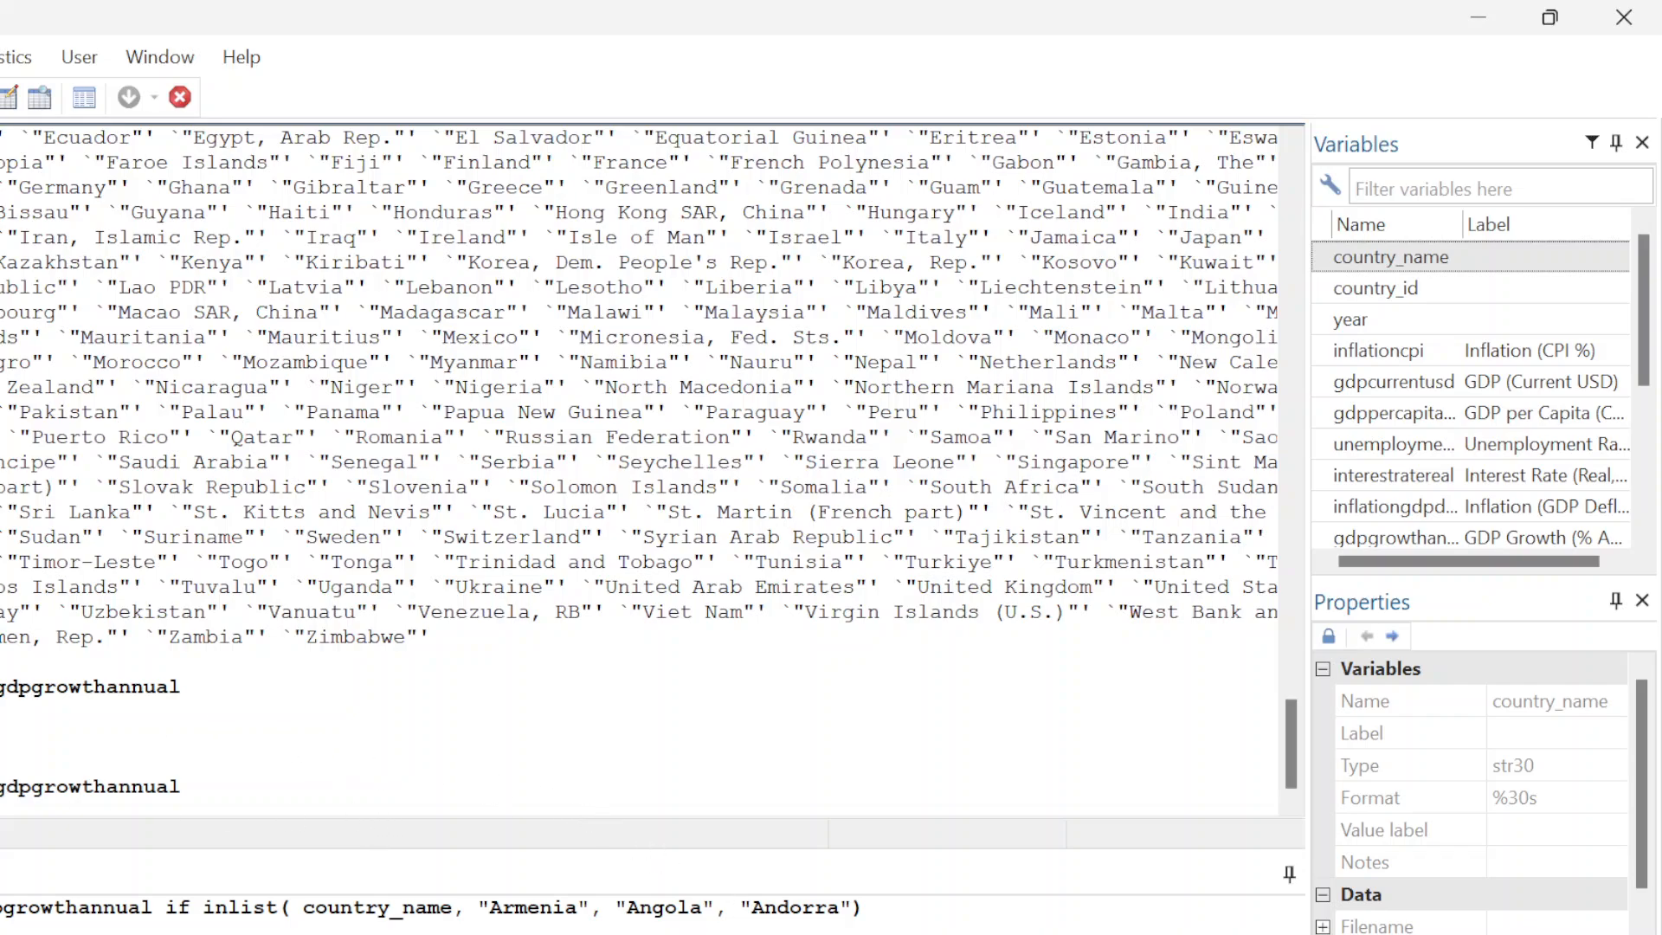
pyautogui.click(866, 909)
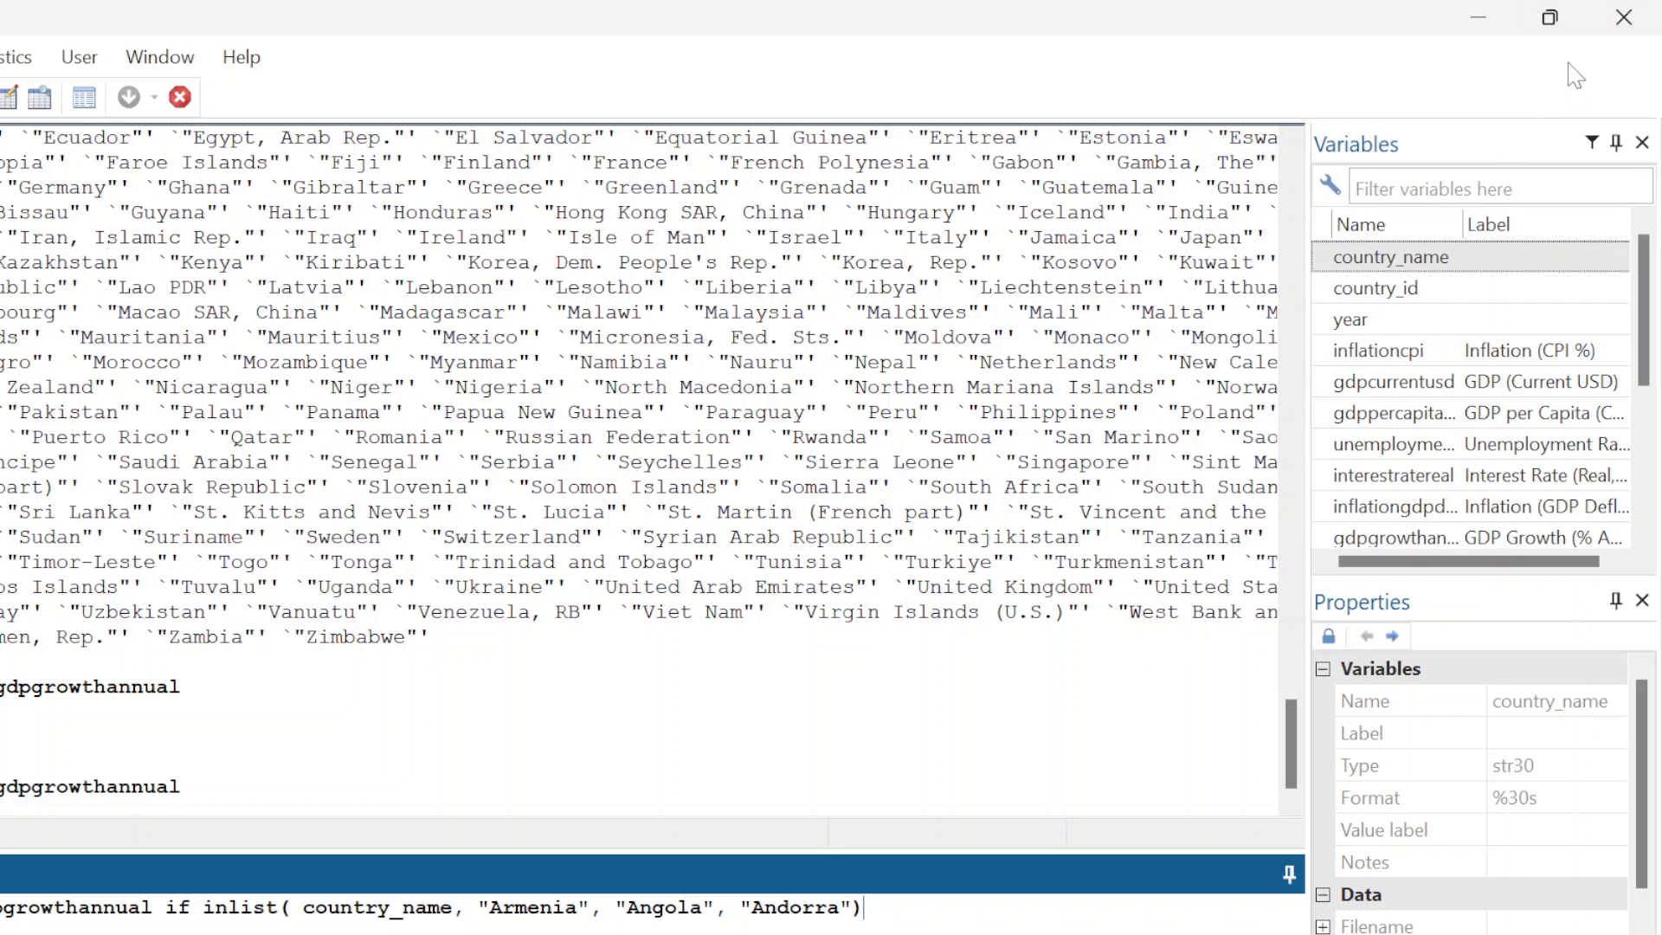
# Exit Stata without saving the changes to Untitled.do or to the data in memory
pyautogui.click(1625, 17)
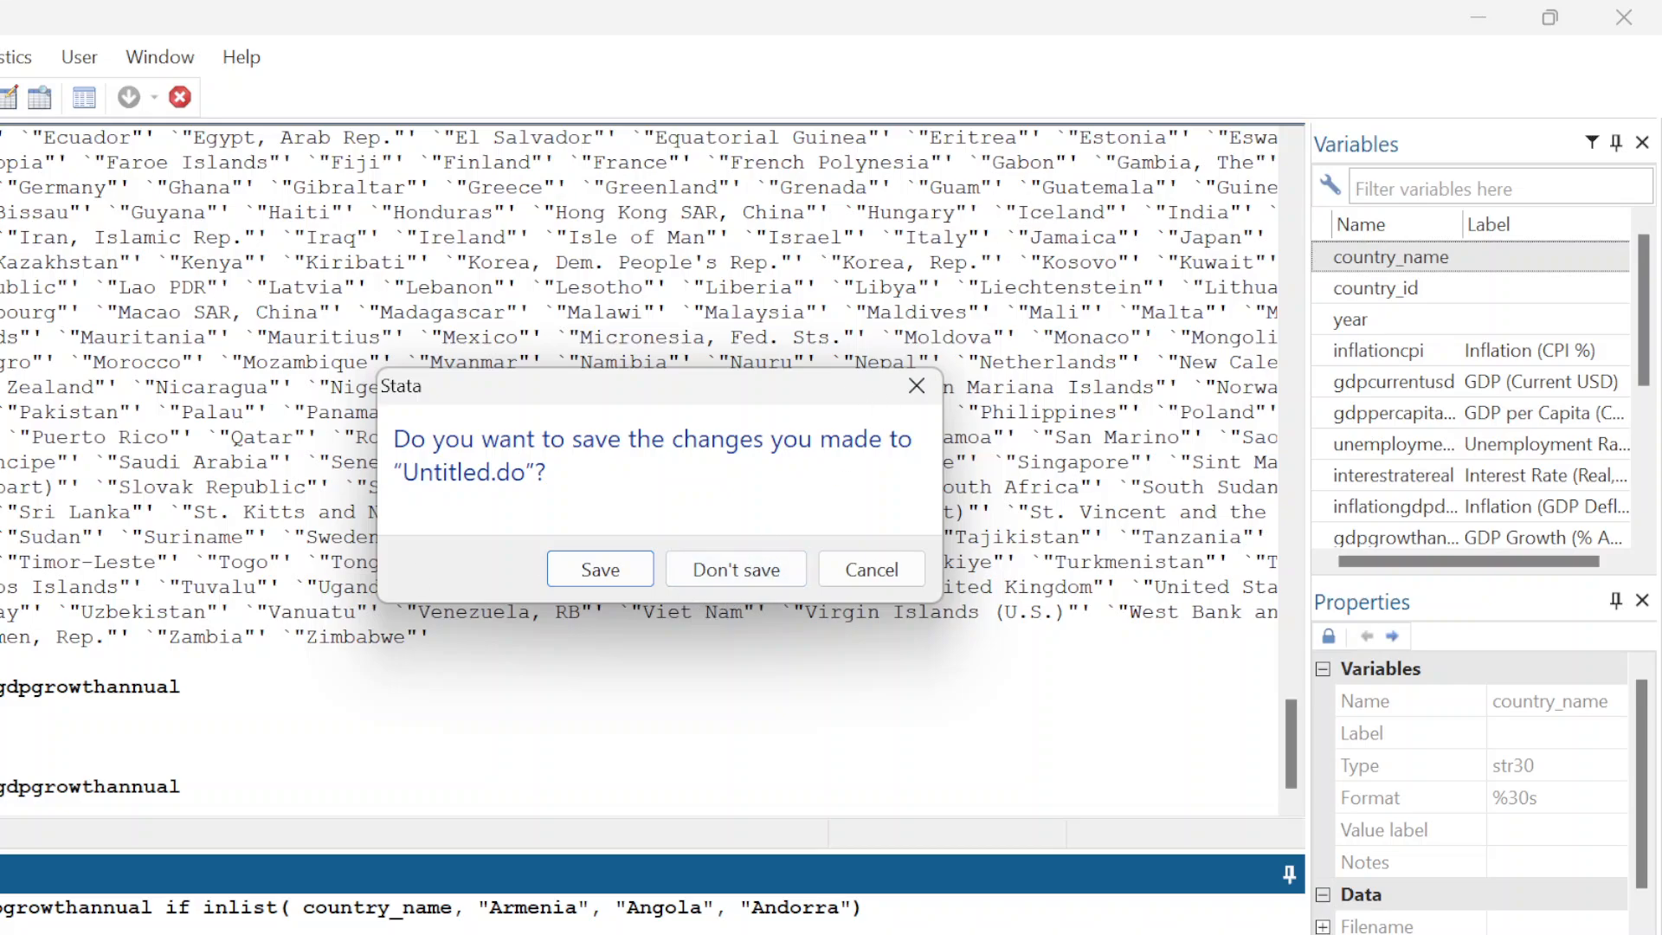
pyautogui.click(904, 390)
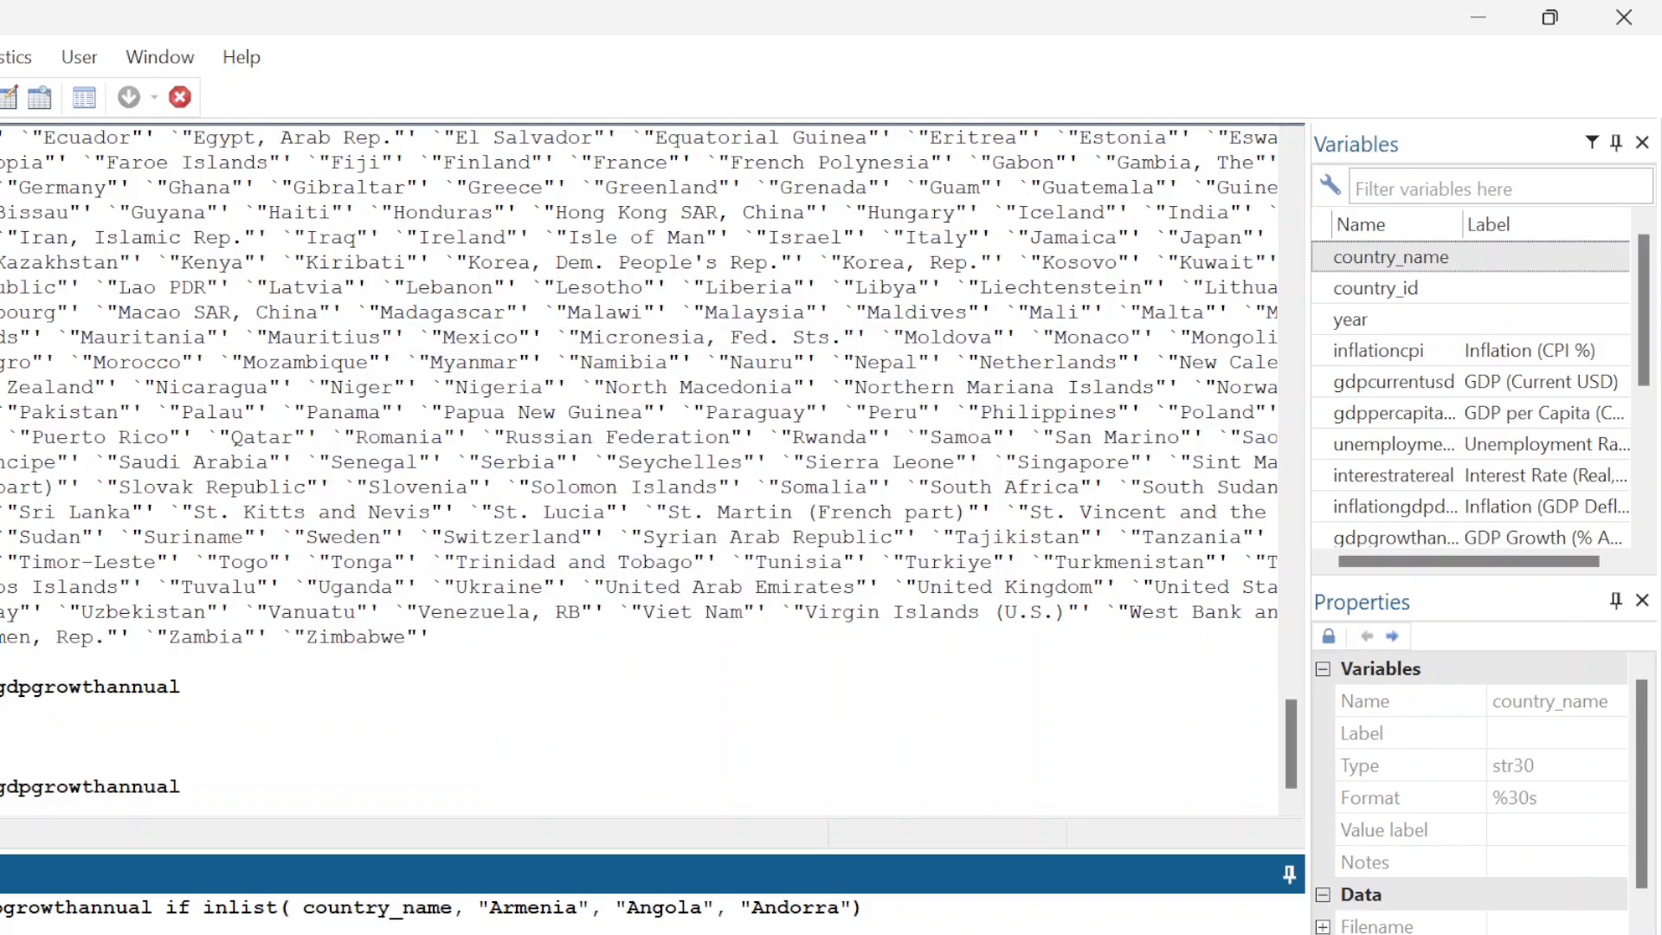
pyautogui.press('pageup')
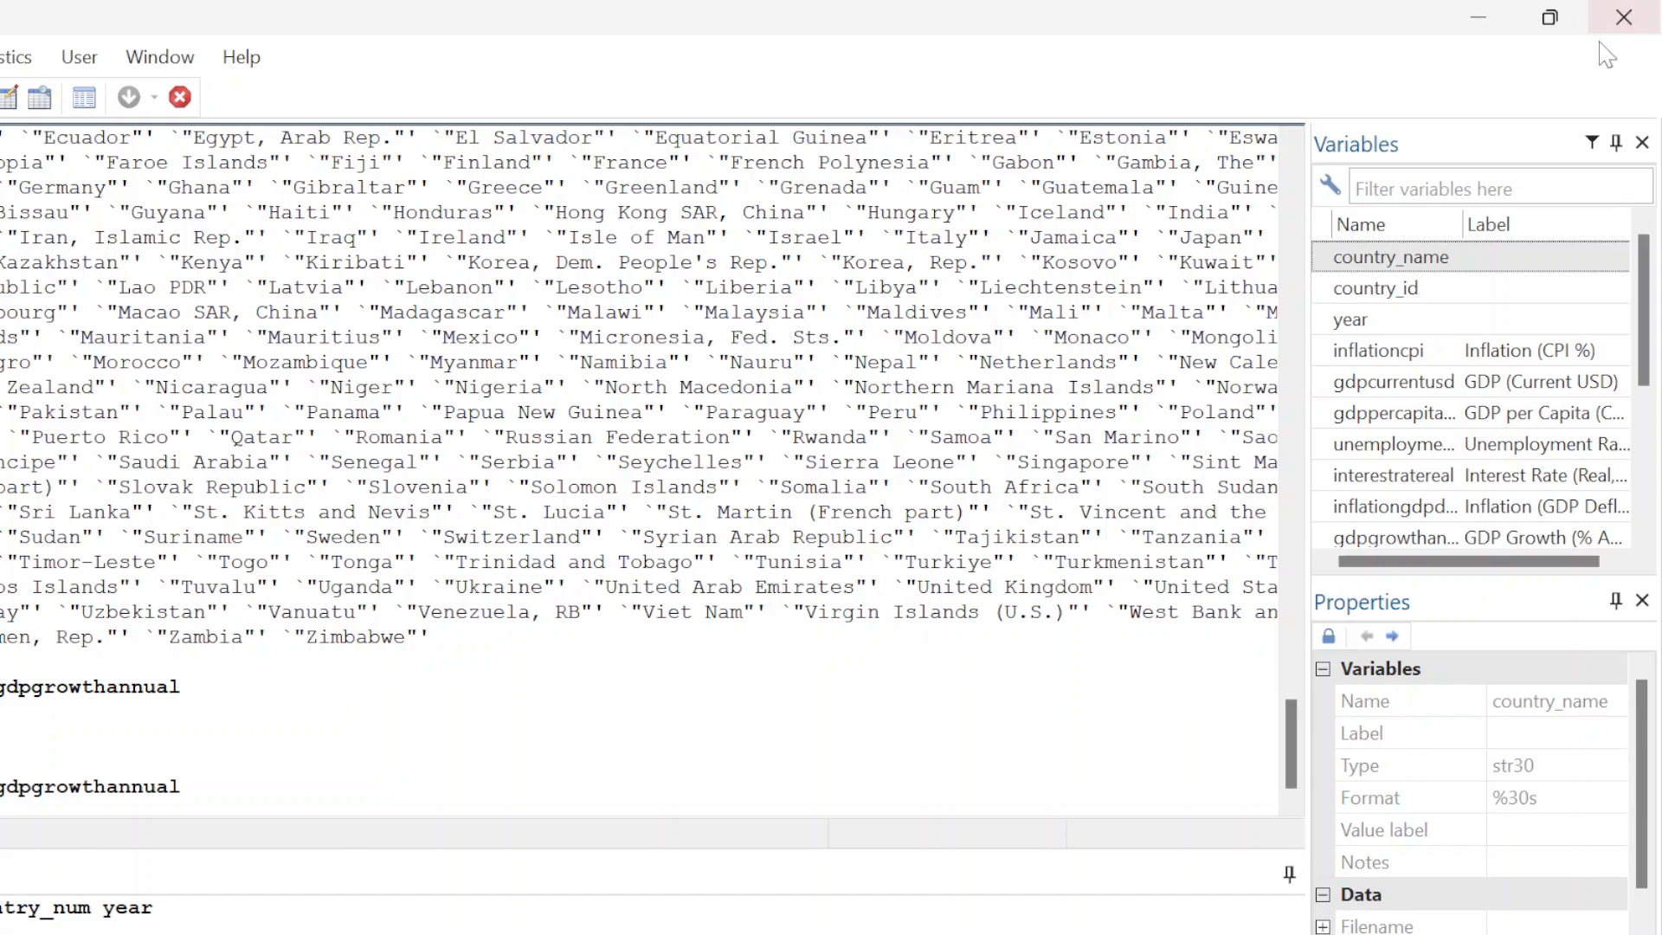
pyautogui.click(1625, 17)
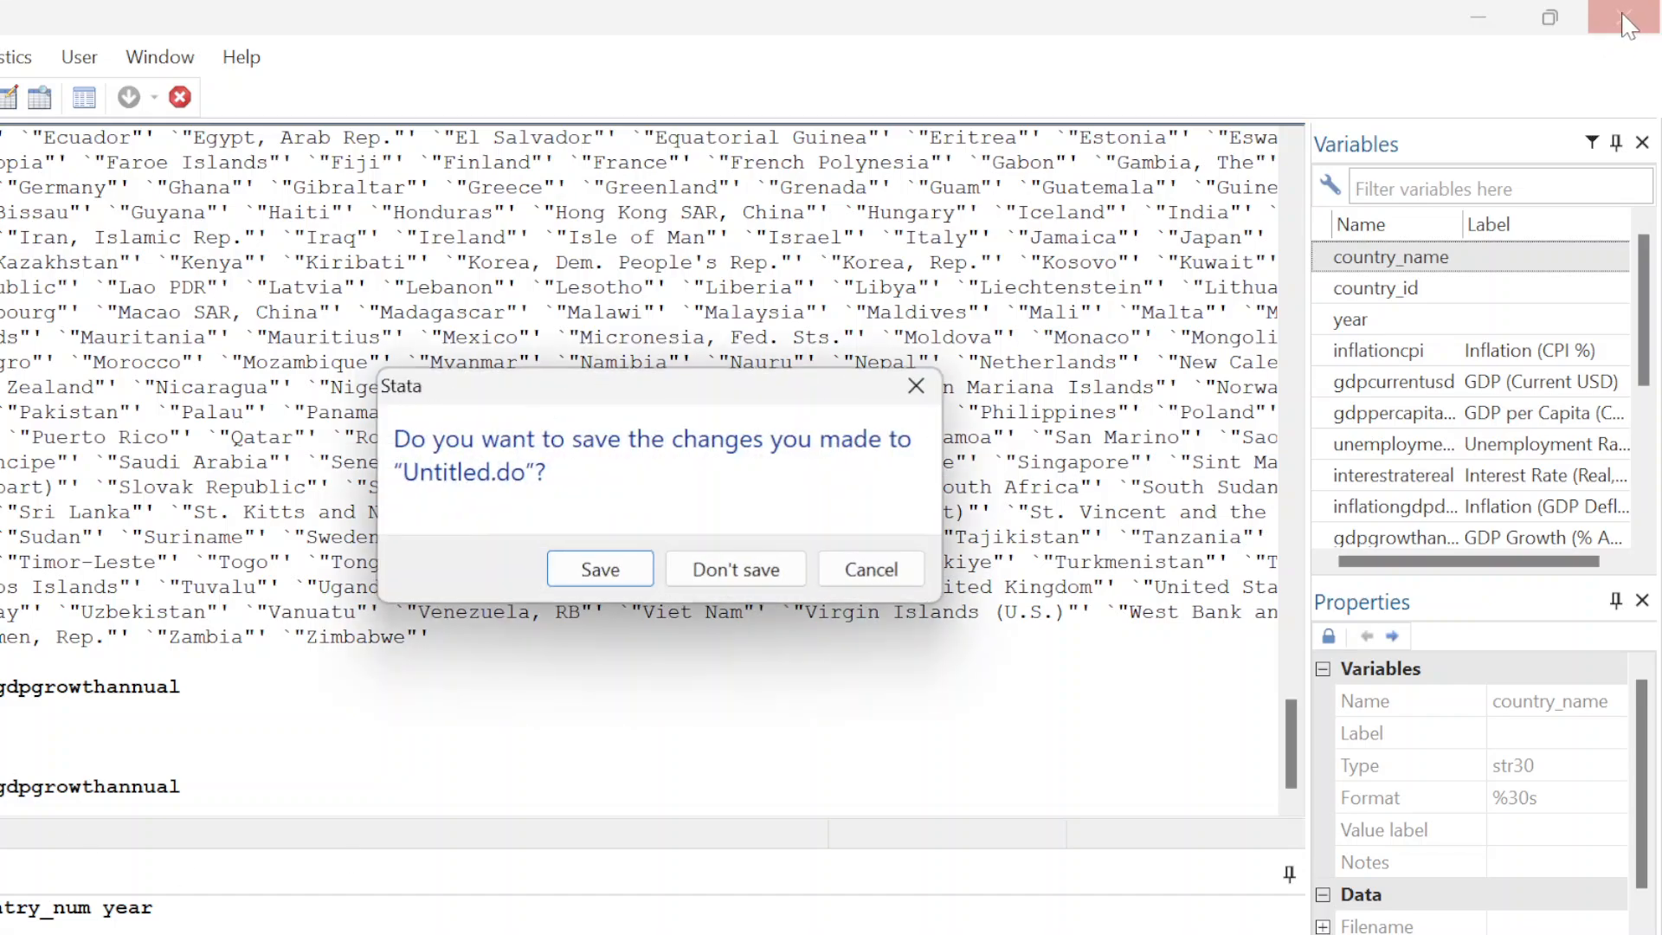
pyautogui.click(721, 580)
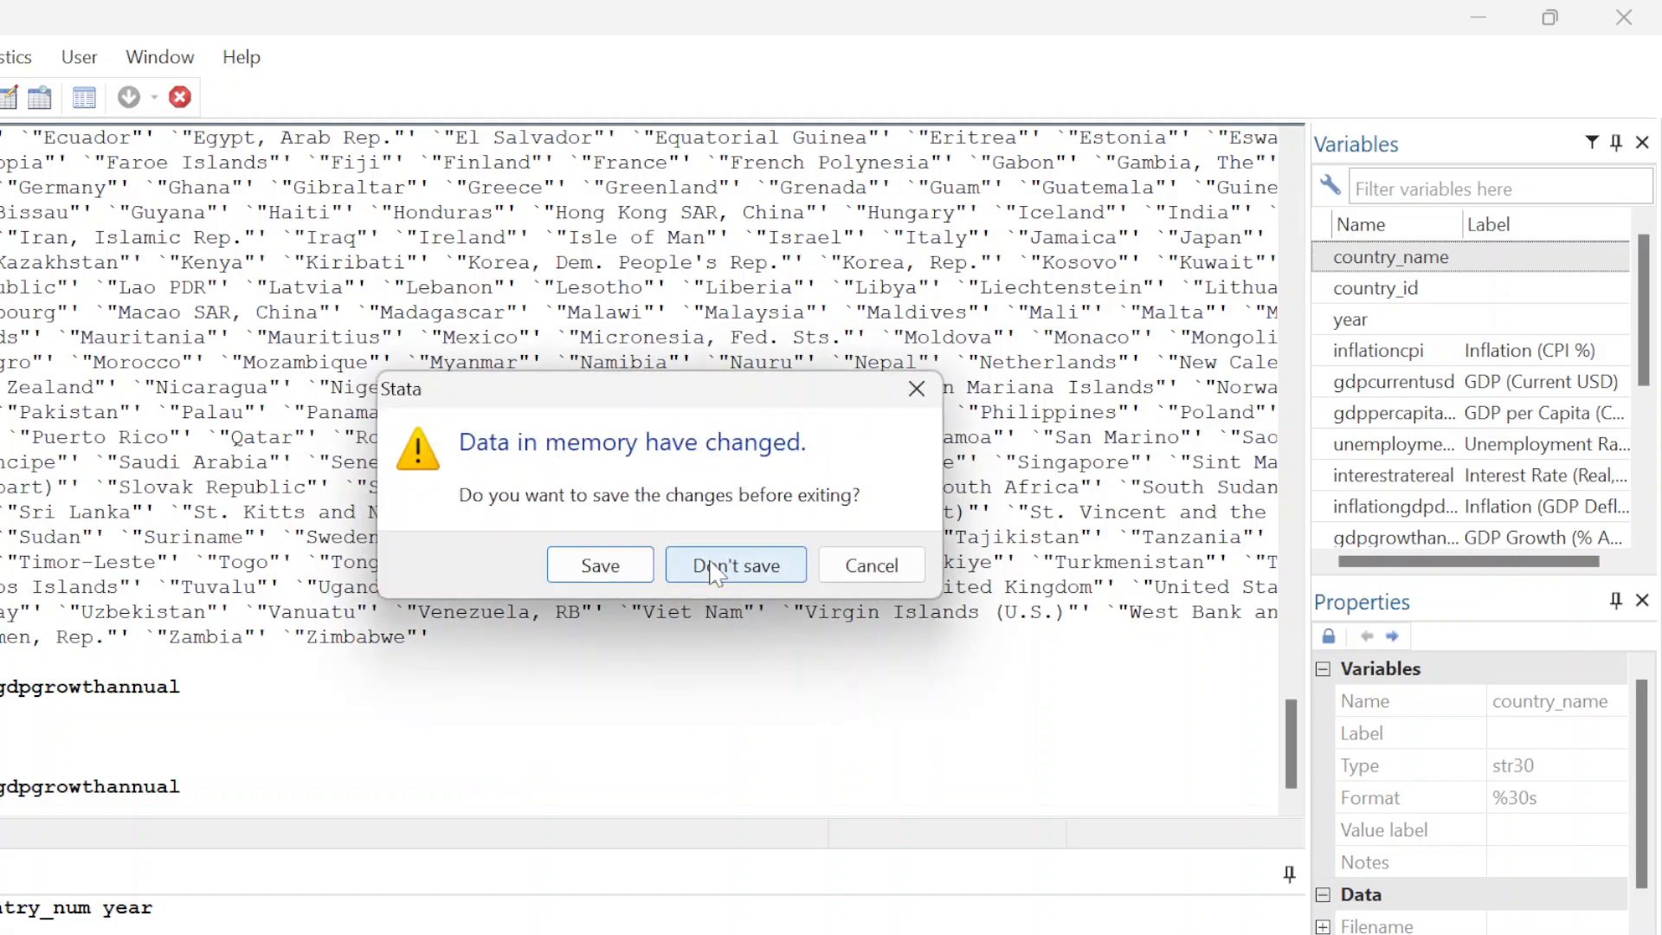
pyautogui.click(714, 565)
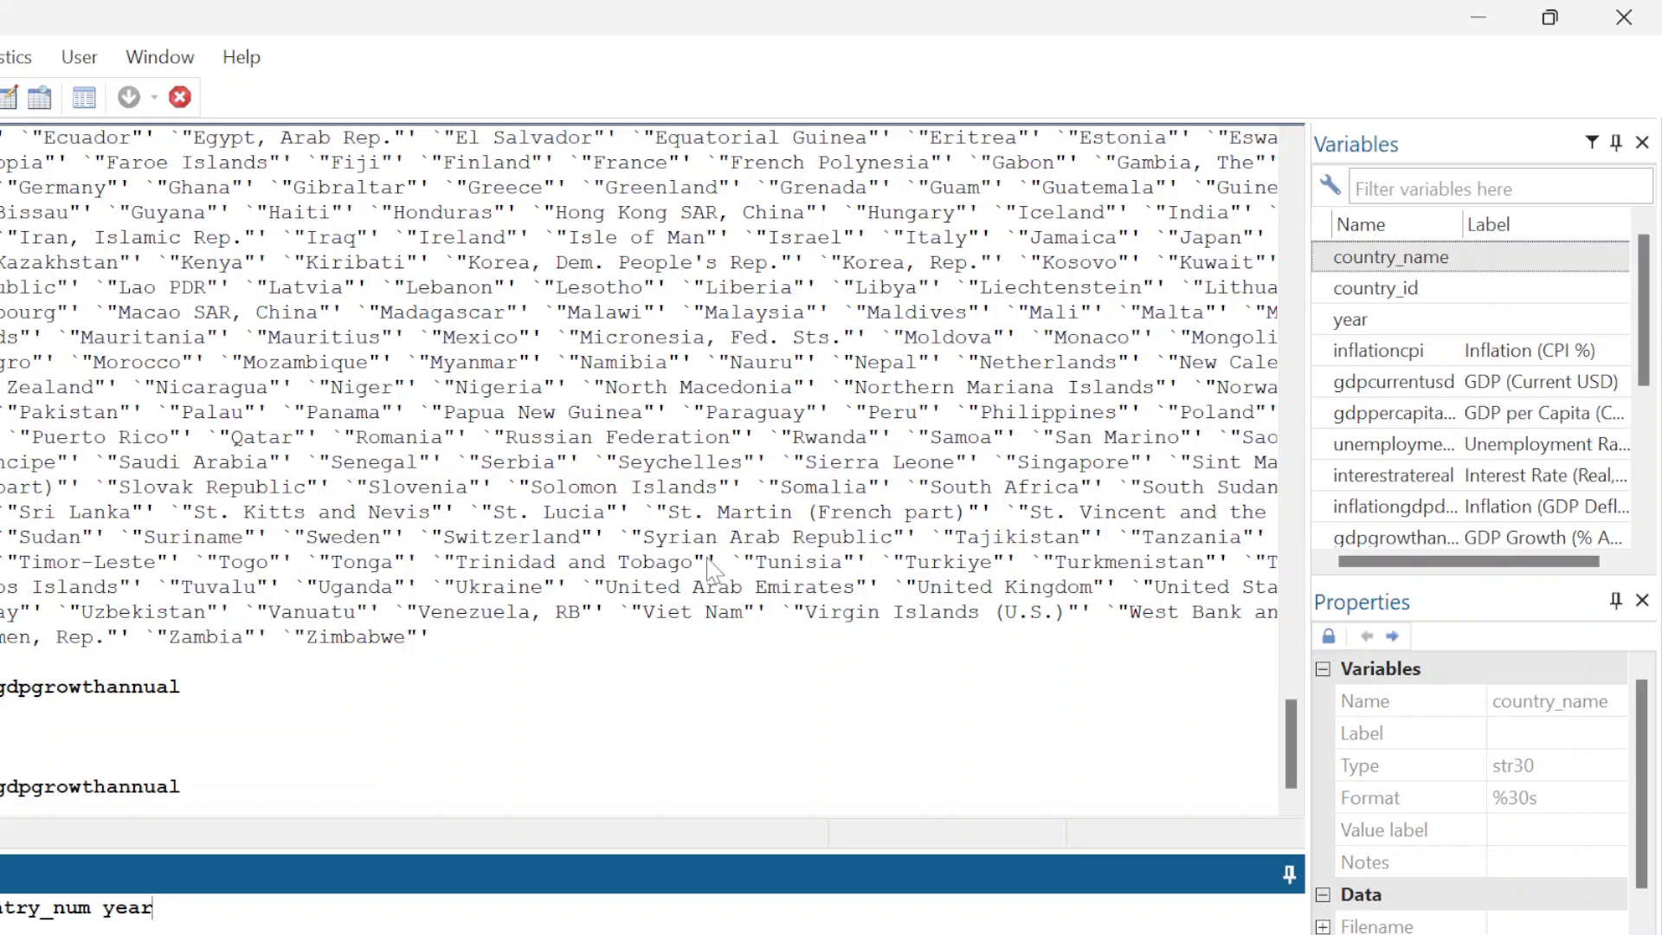
pyautogui.click(1617, 39)
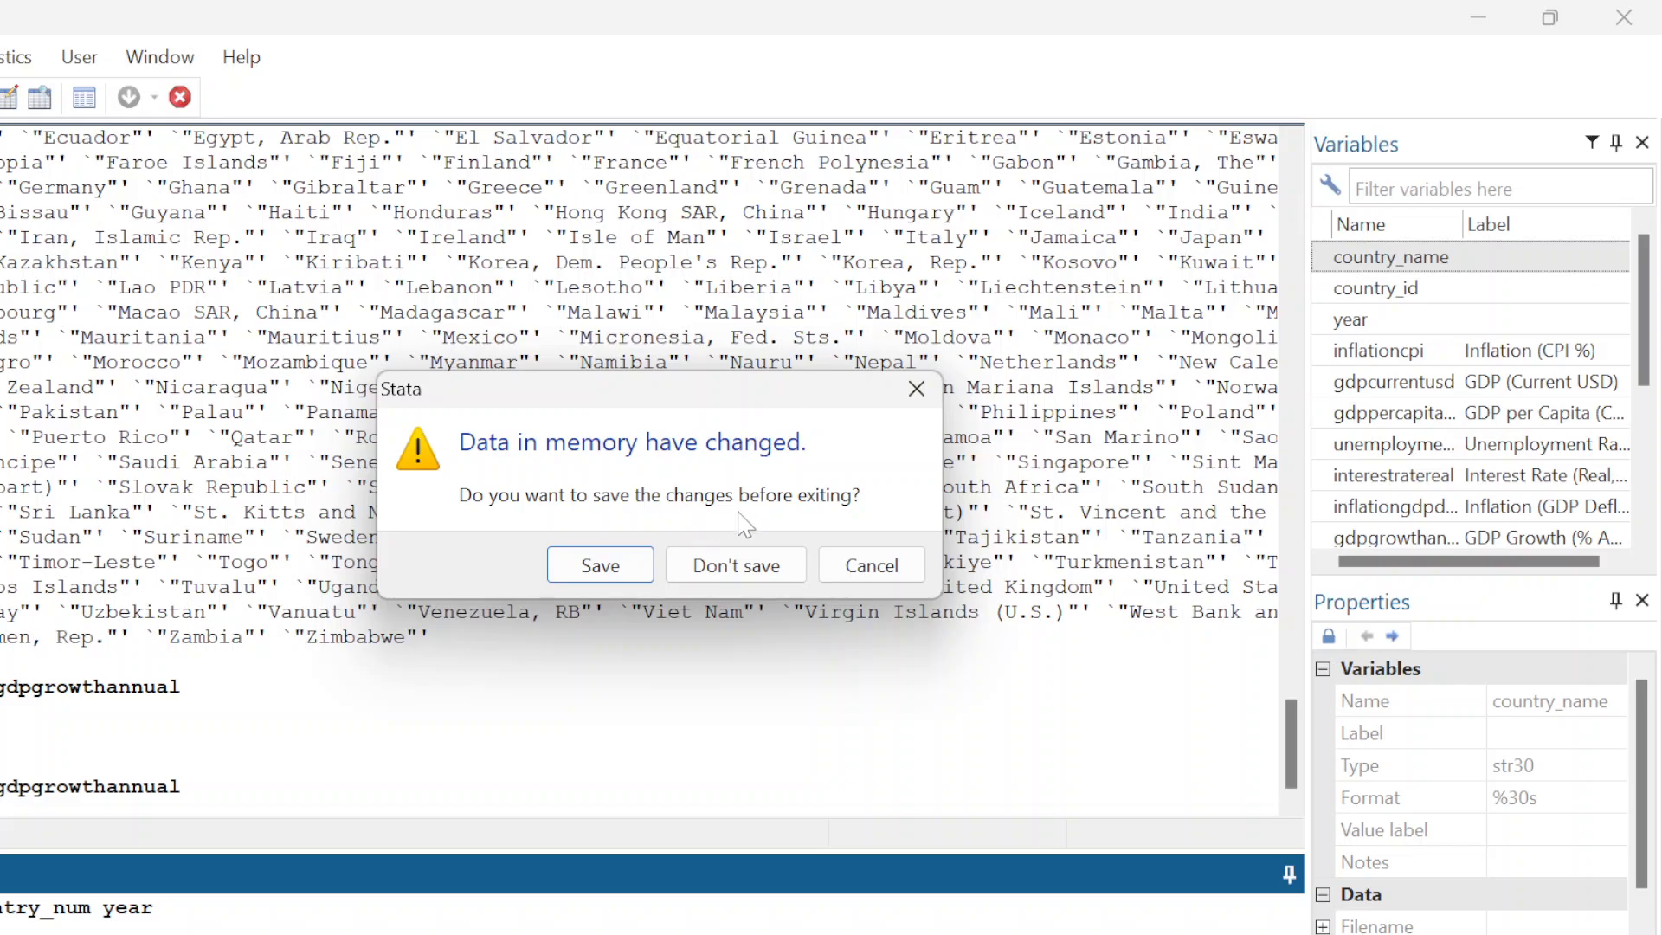
pyautogui.click(773, 572)
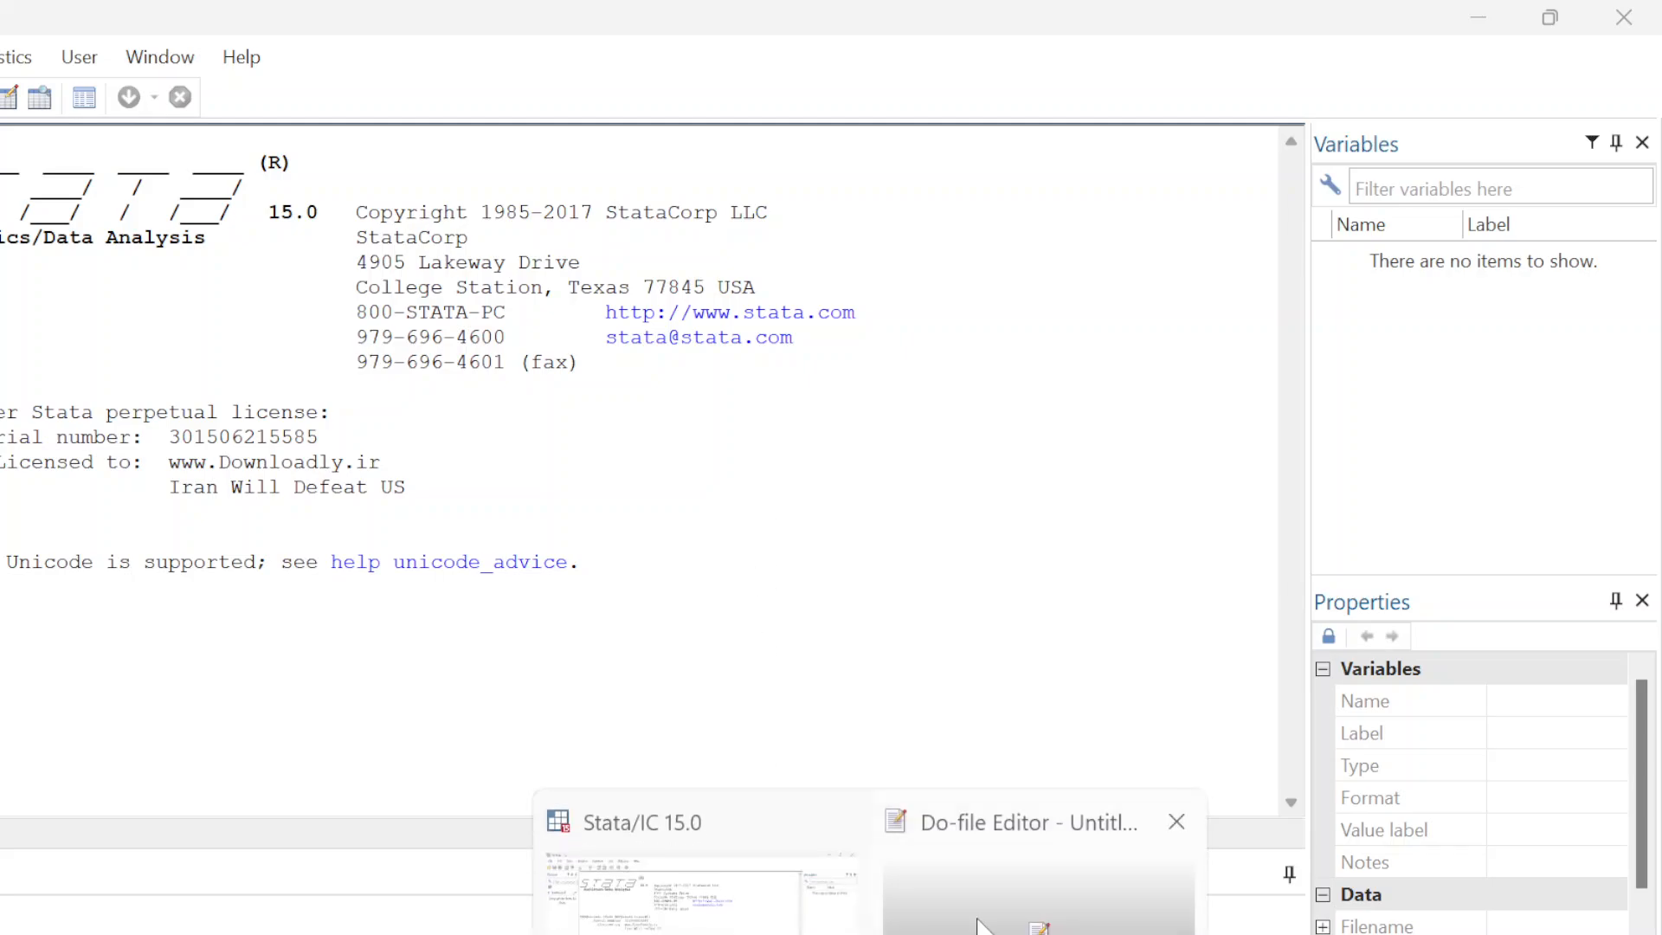
# Clear the last line of the new Untitled do-file and execute all the lines above it
pyautogui.click(1039, 901)
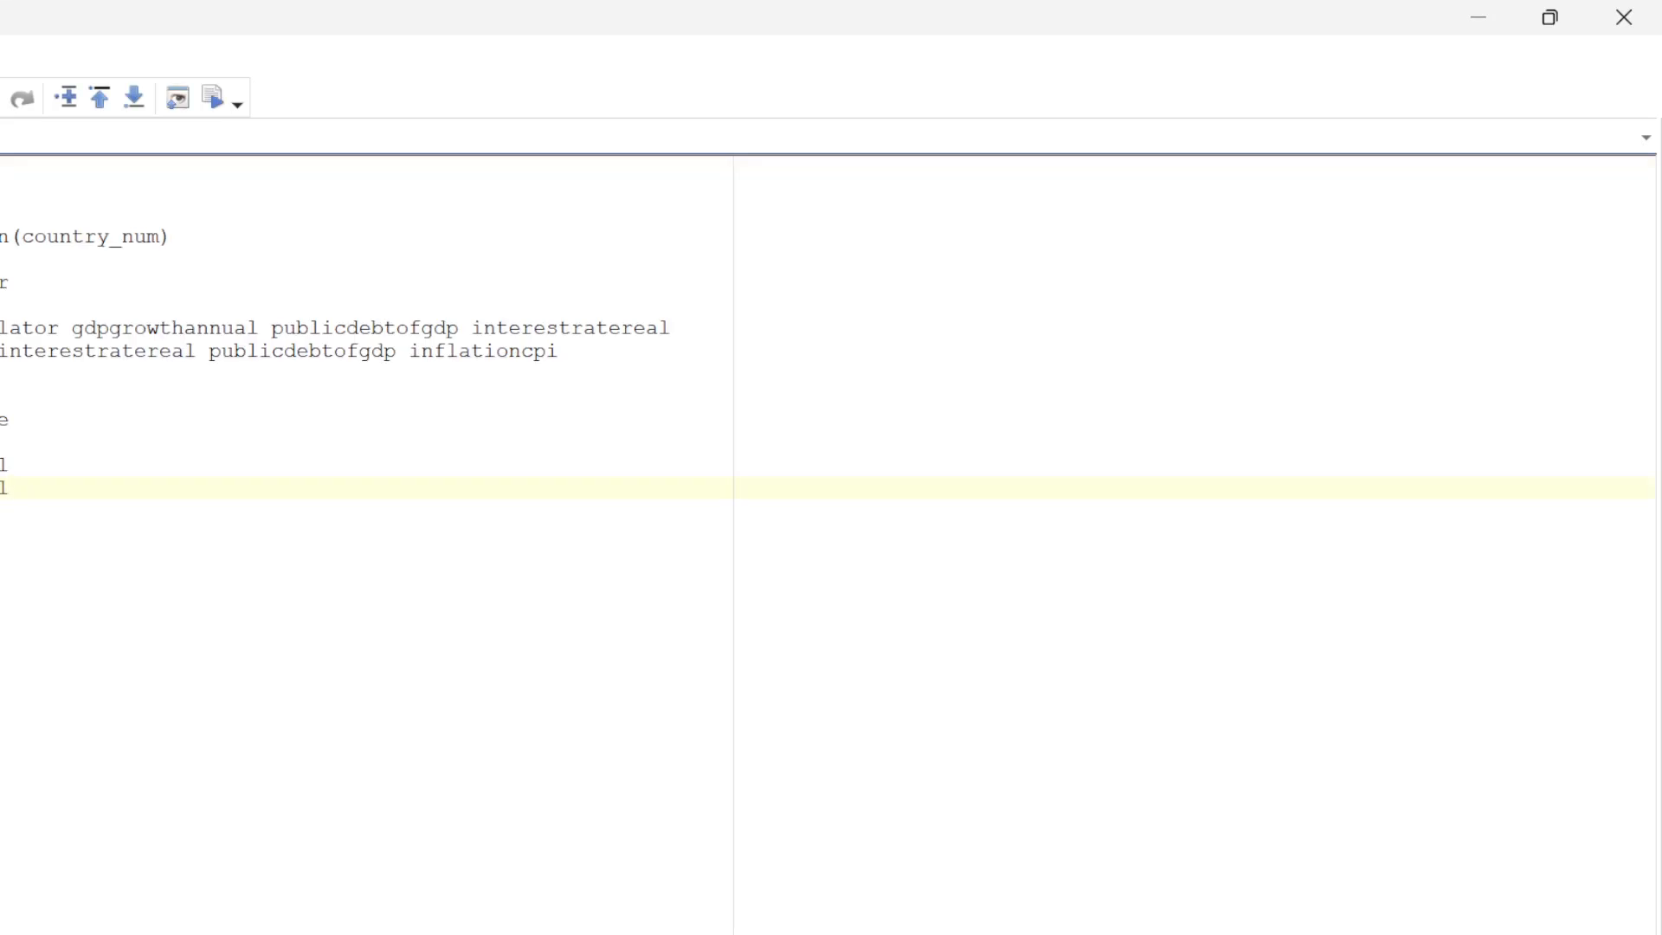
pyautogui.hotkey('shift', 'Home')
pyautogui.press('BackSpace')
pyautogui.hotkey('shift', 'Up')
pyautogui.hotkey('shift', 'Up')
pyautogui.hotkey('shift', 'Up')
pyautogui.hotkey('shift', 'Up')
pyautogui.hotkey('shift', 'Up')
pyautogui.hotkey('shift', 'Up')
pyautogui.hotkey('shift', 'Up')
pyautogui.hotkey('shift', 'Up')
pyautogui.hotkey('shift', 'Up')
pyautogui.hotkey('shift', 'Up')
pyautogui.hotkey('shift', 'Up')
pyautogui.hotkey('shift', 'Up')
pyautogui.hotkey('shift', 'Up')
pyautogui.hotkey('shift', 'Up')
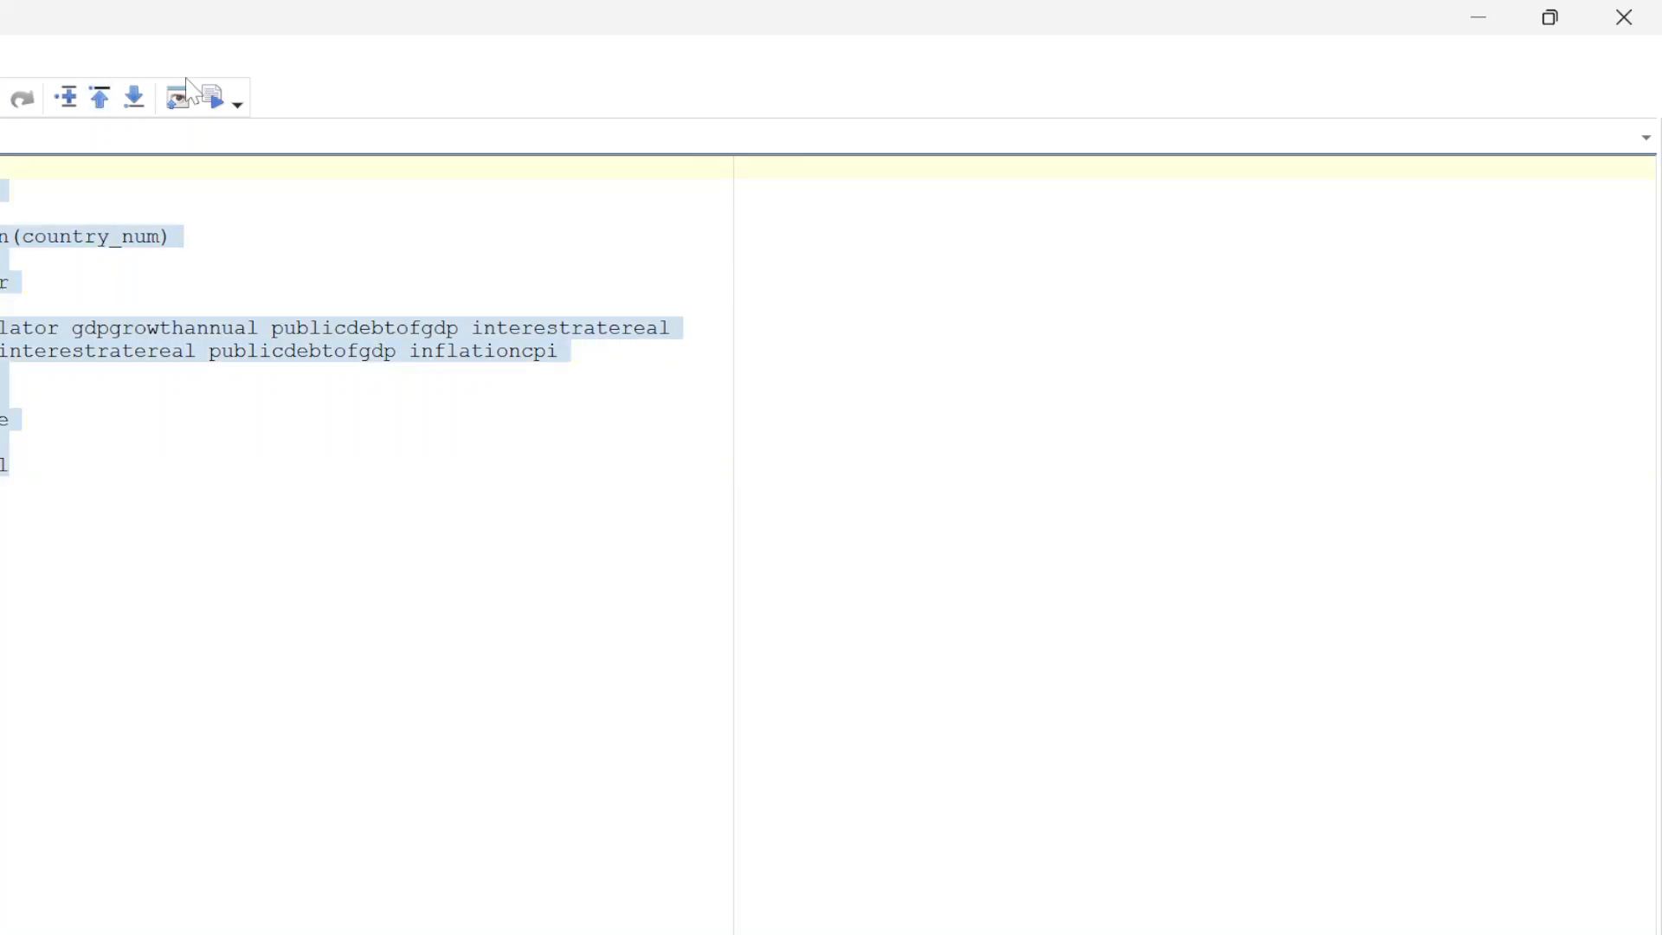
pyautogui.click(216, 109)
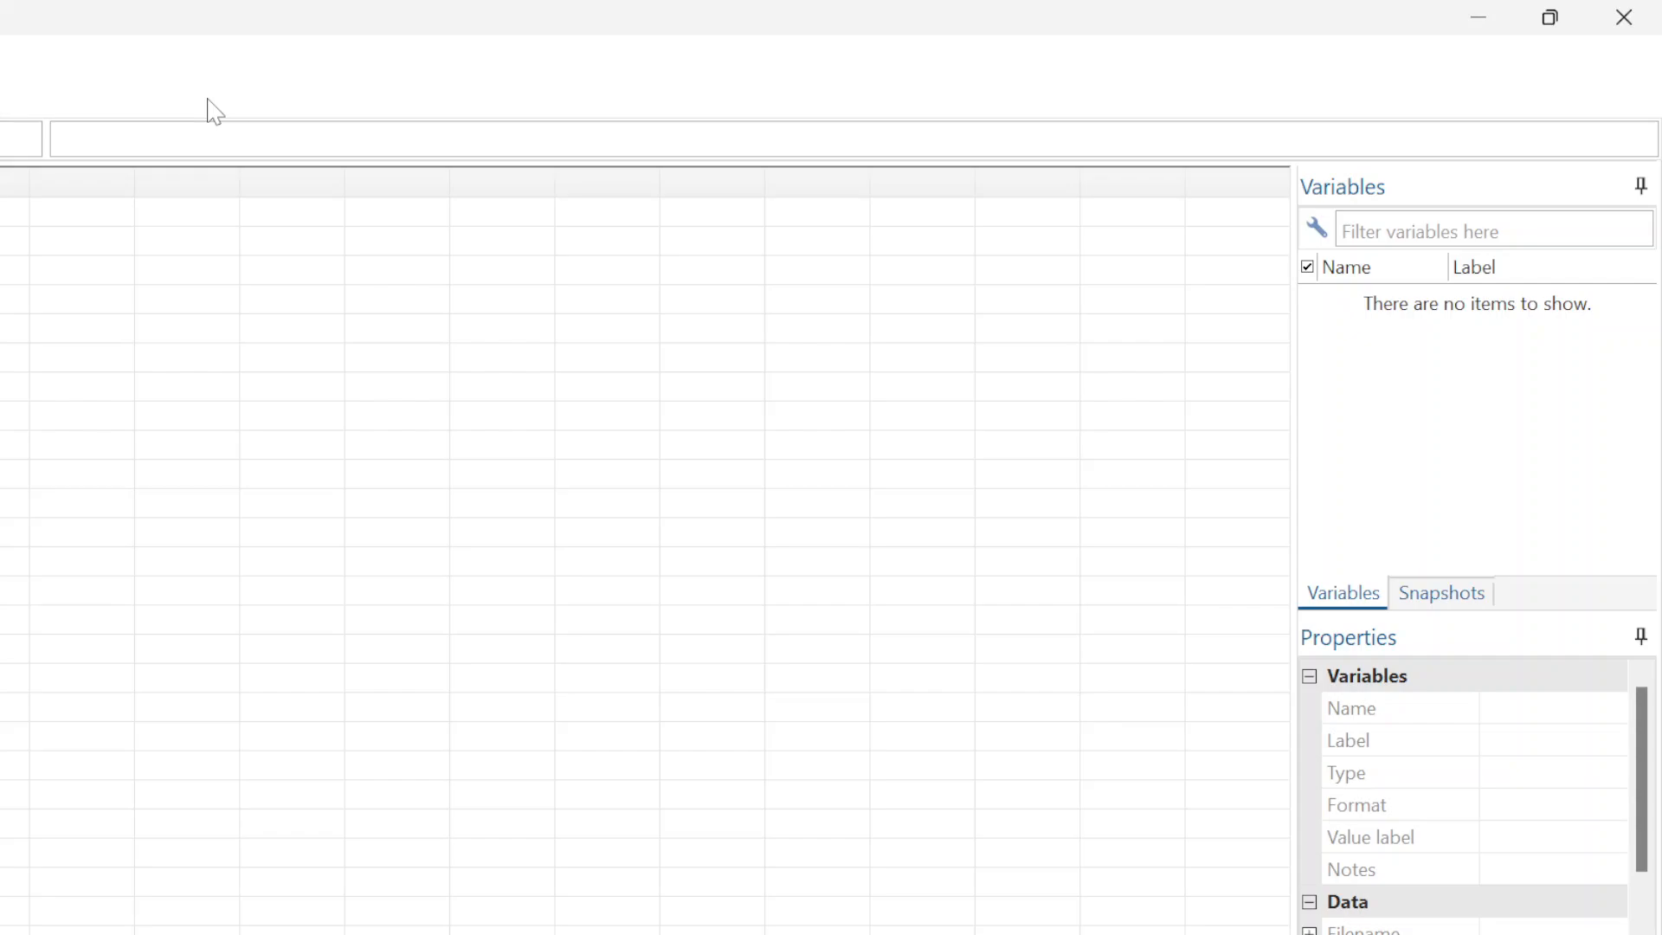
# Paste the data from the Excel workbook world_bank_data_2025 into the Data Editor's first cell, treating the first row as variable names
pyautogui.press('super+t')
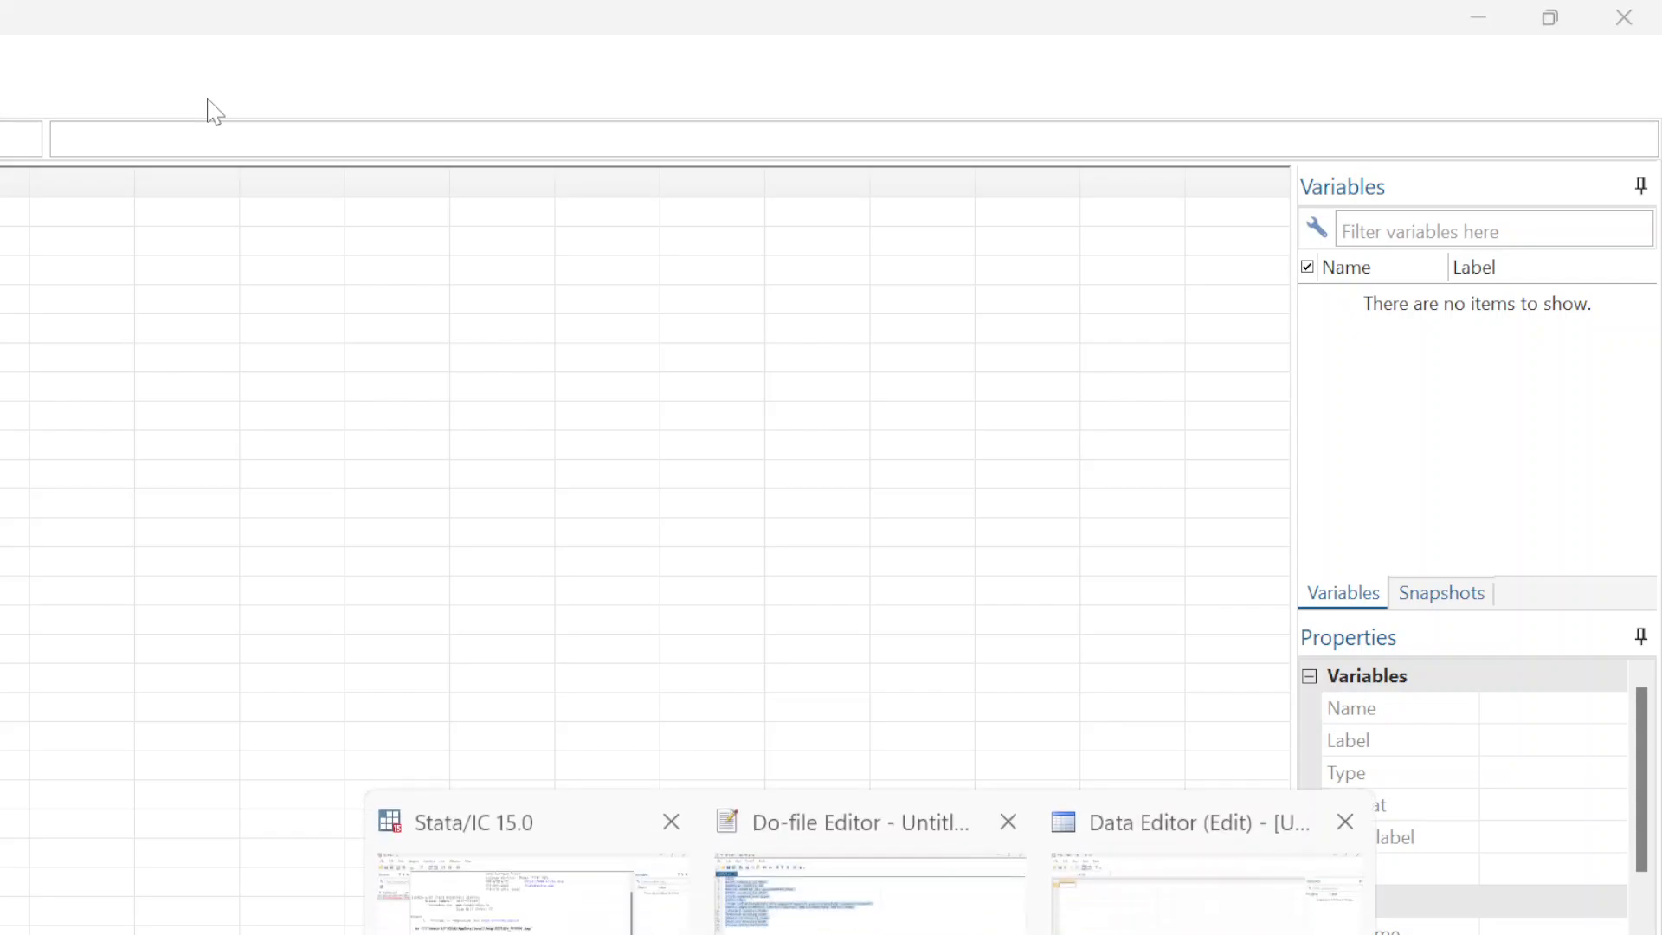
pyautogui.click(698, 563)
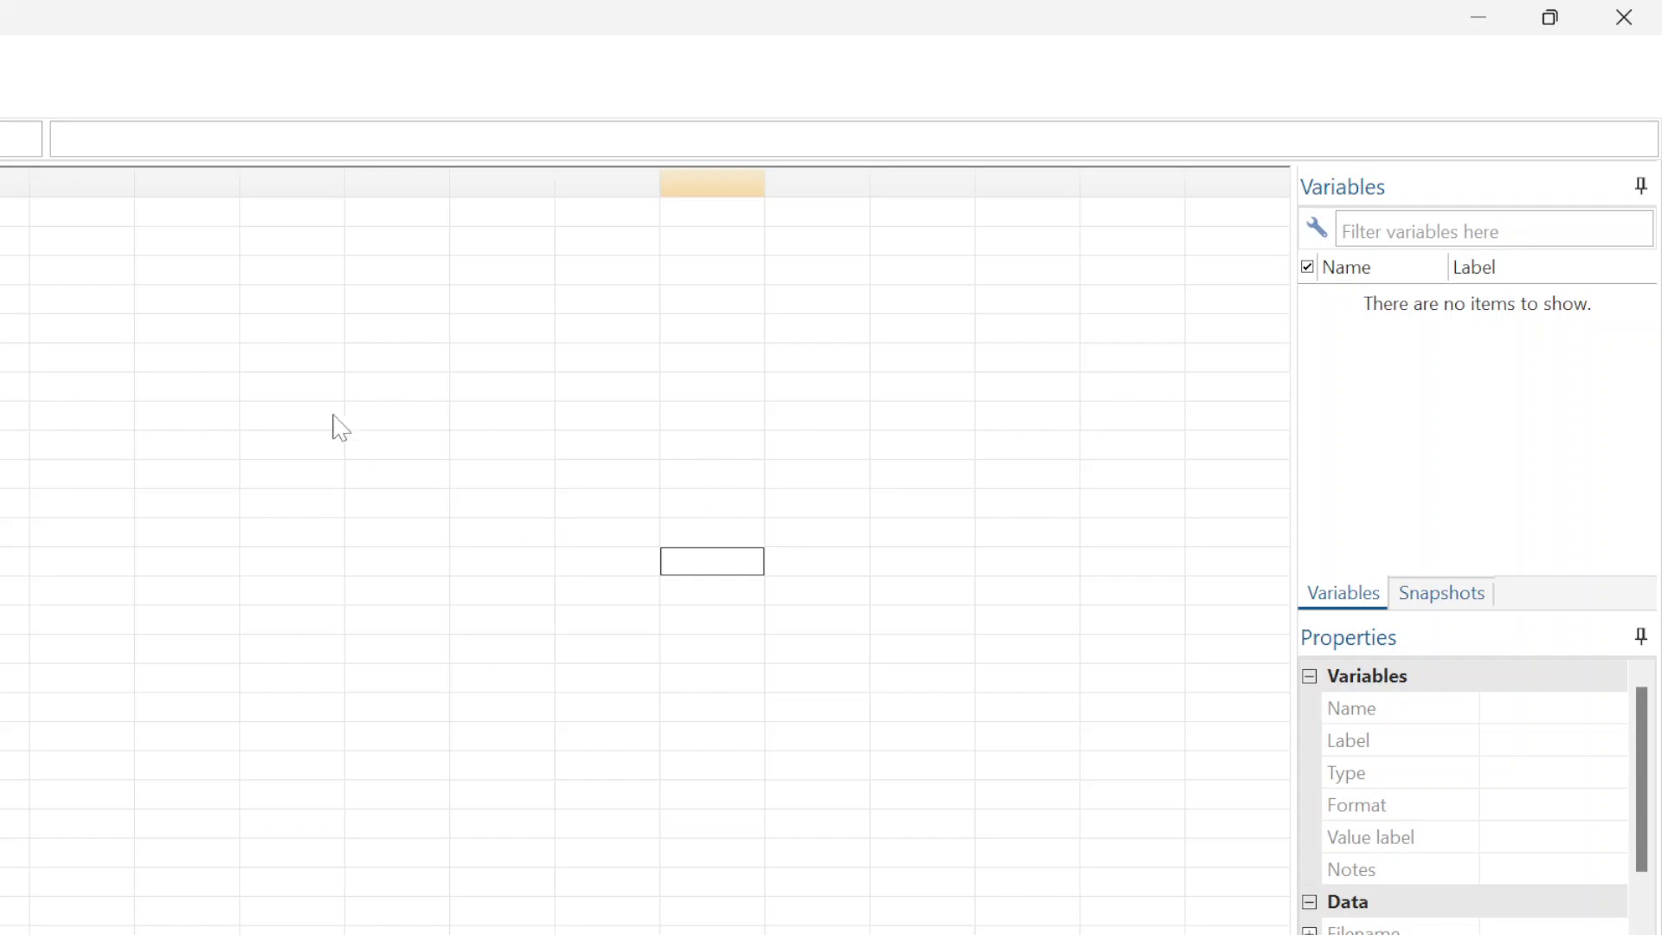
pyautogui.click(939, 934)
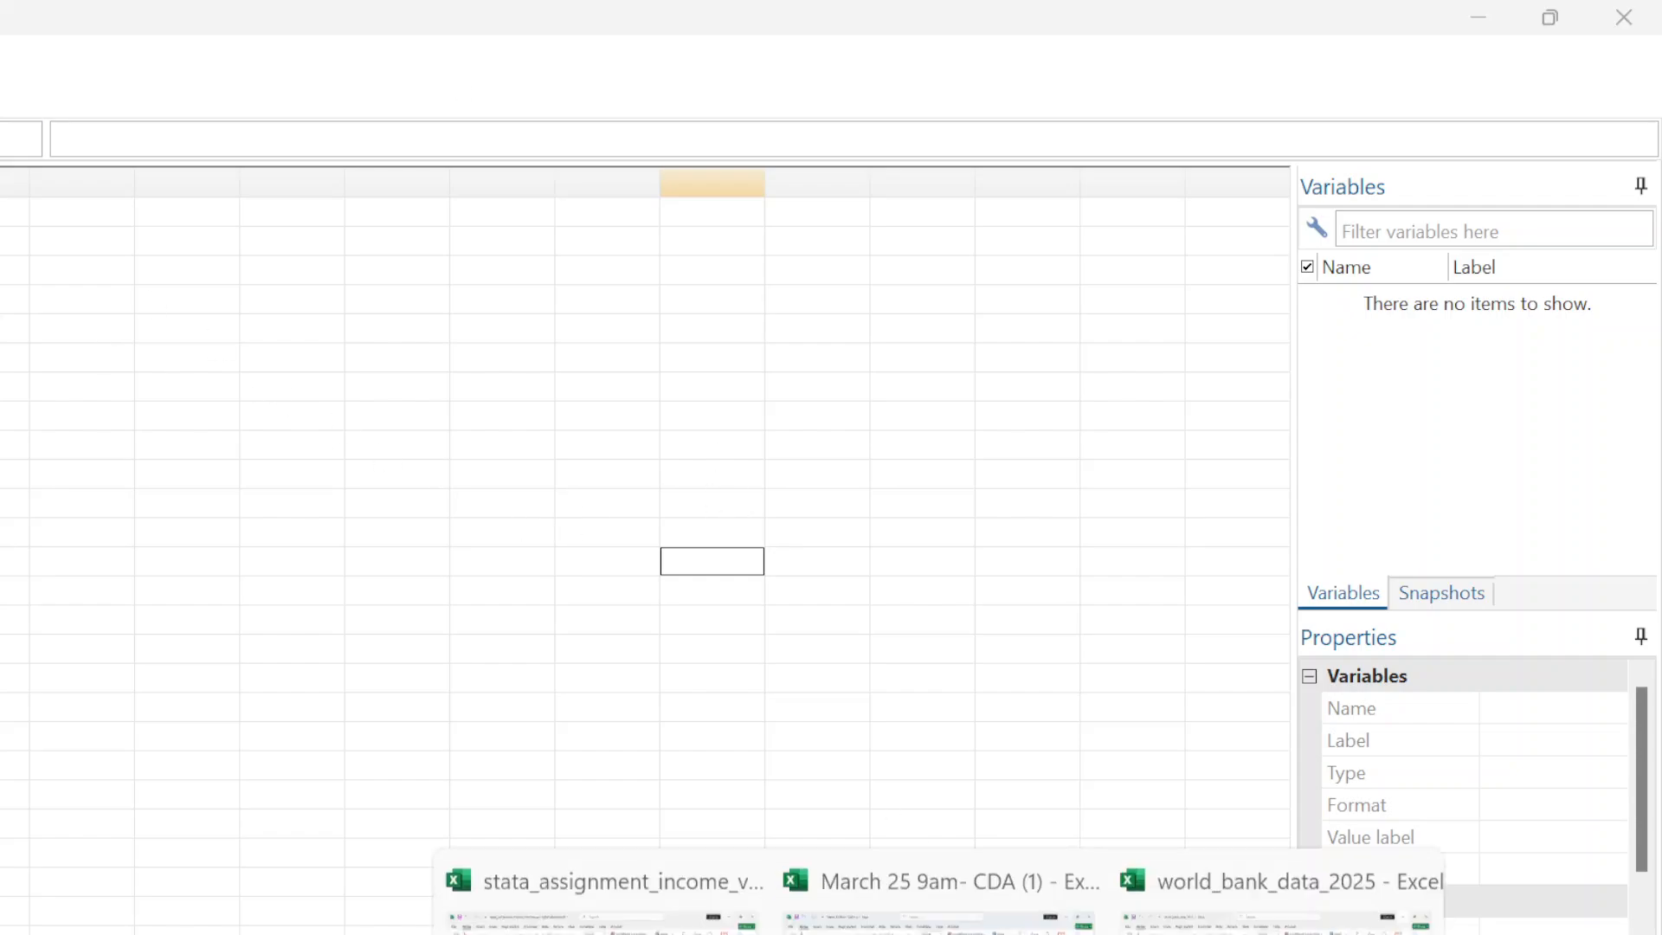
pyautogui.click(1210, 923)
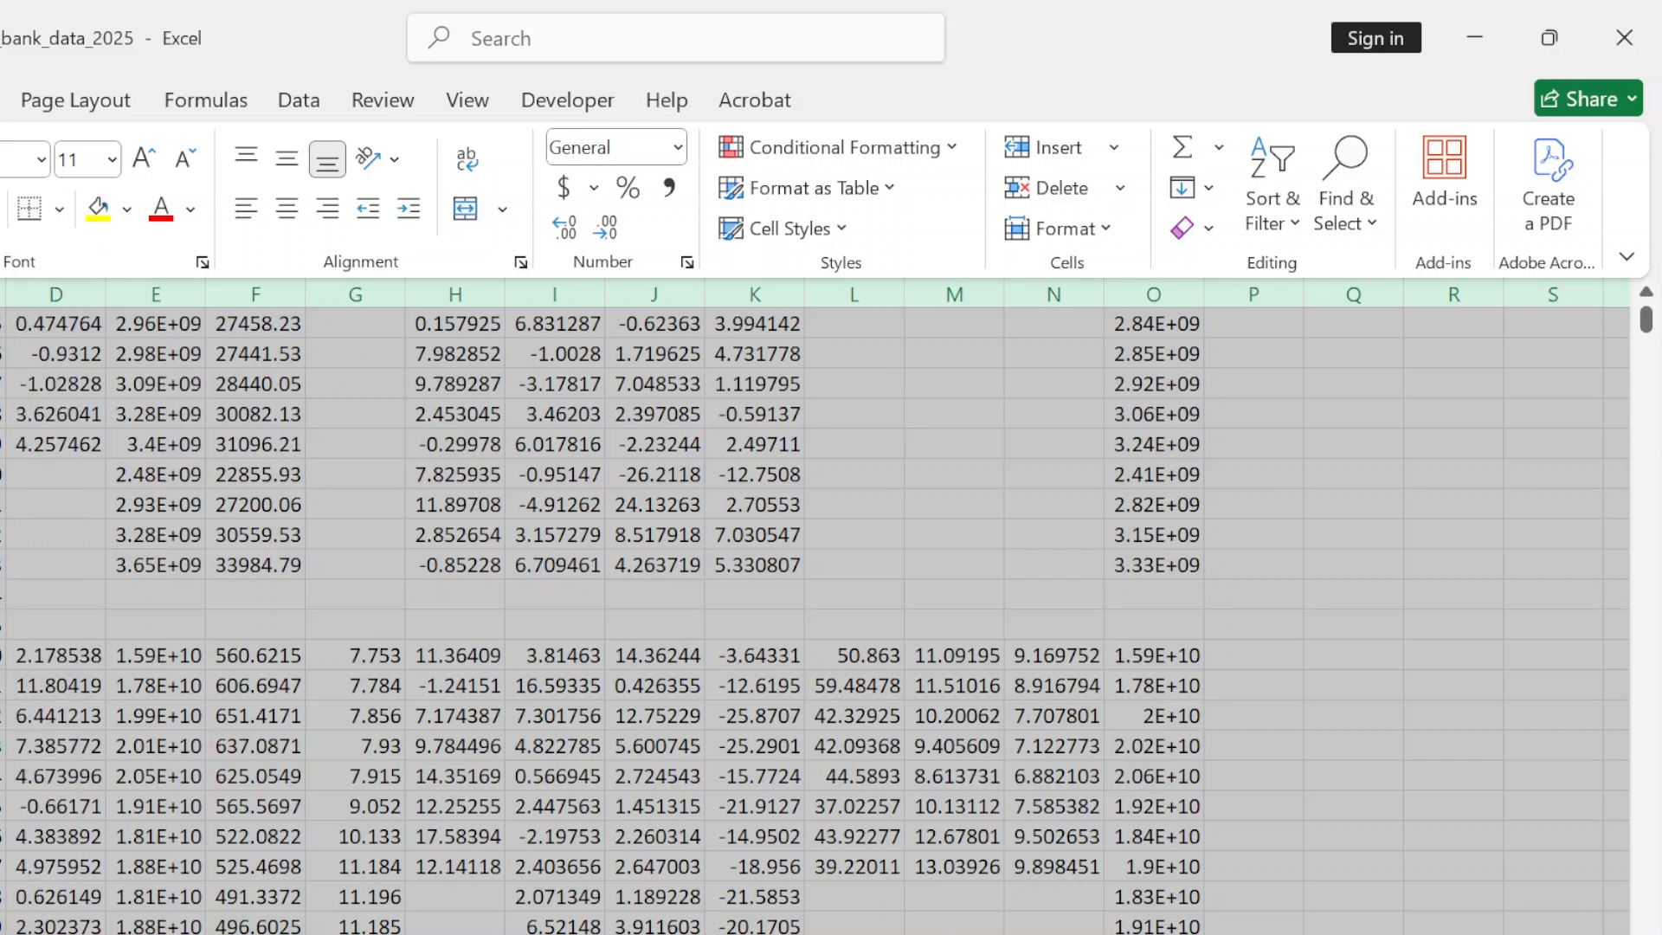
pyautogui.click(870, 934)
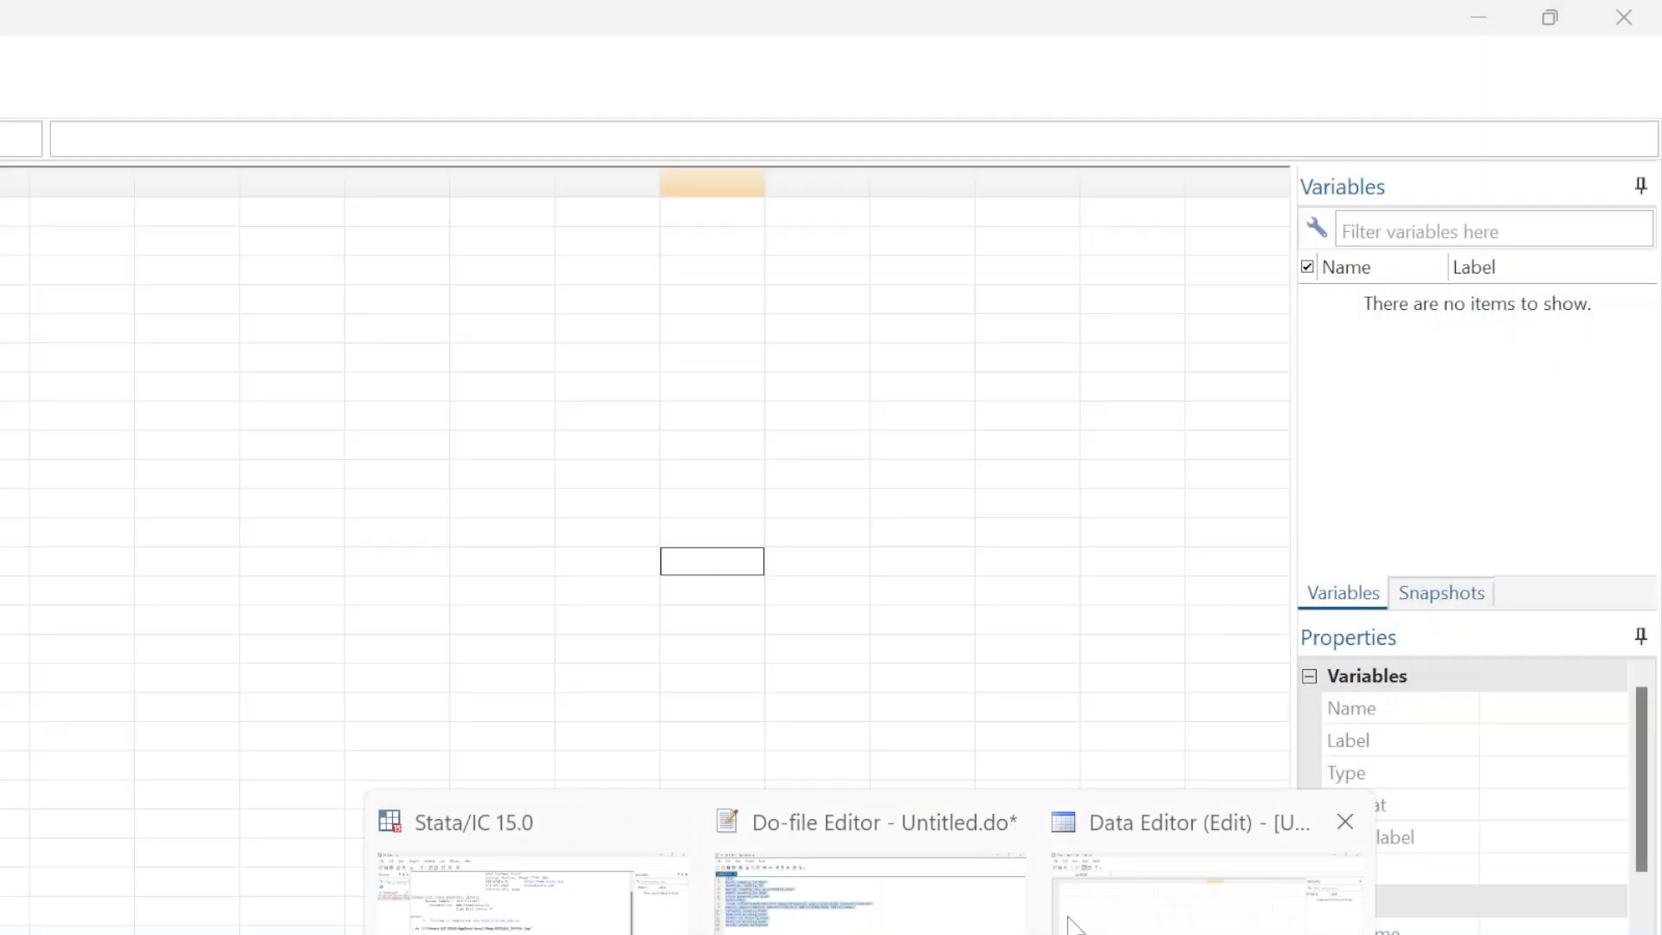
pyautogui.click(1067, 924)
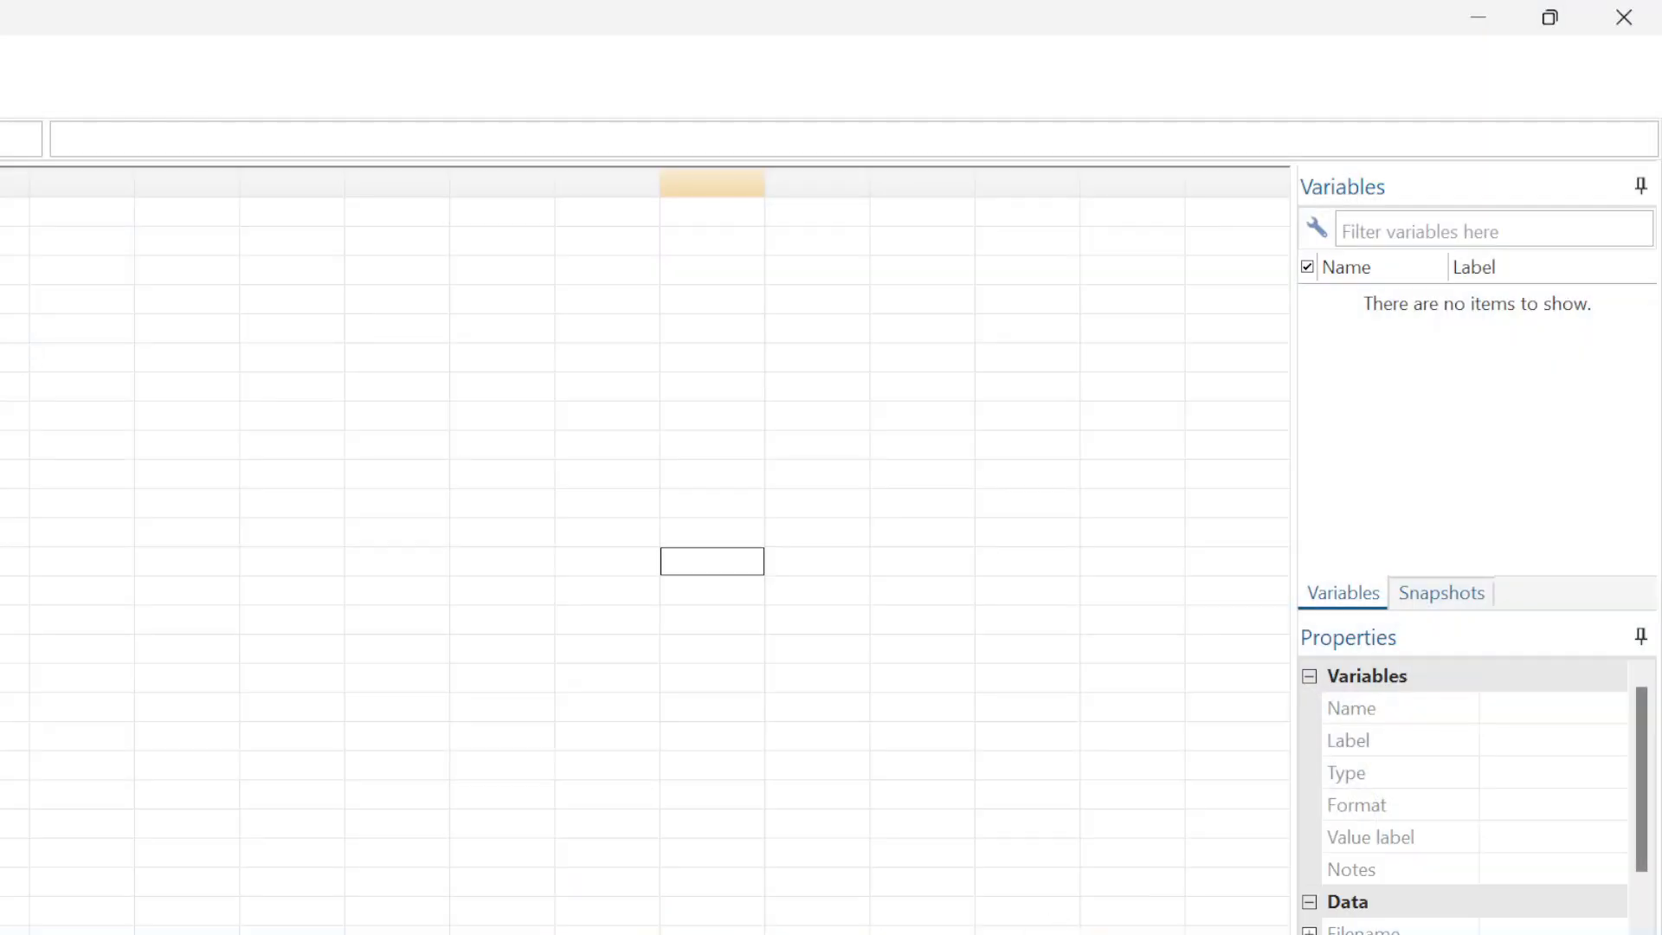
pyautogui.click(0, 212)
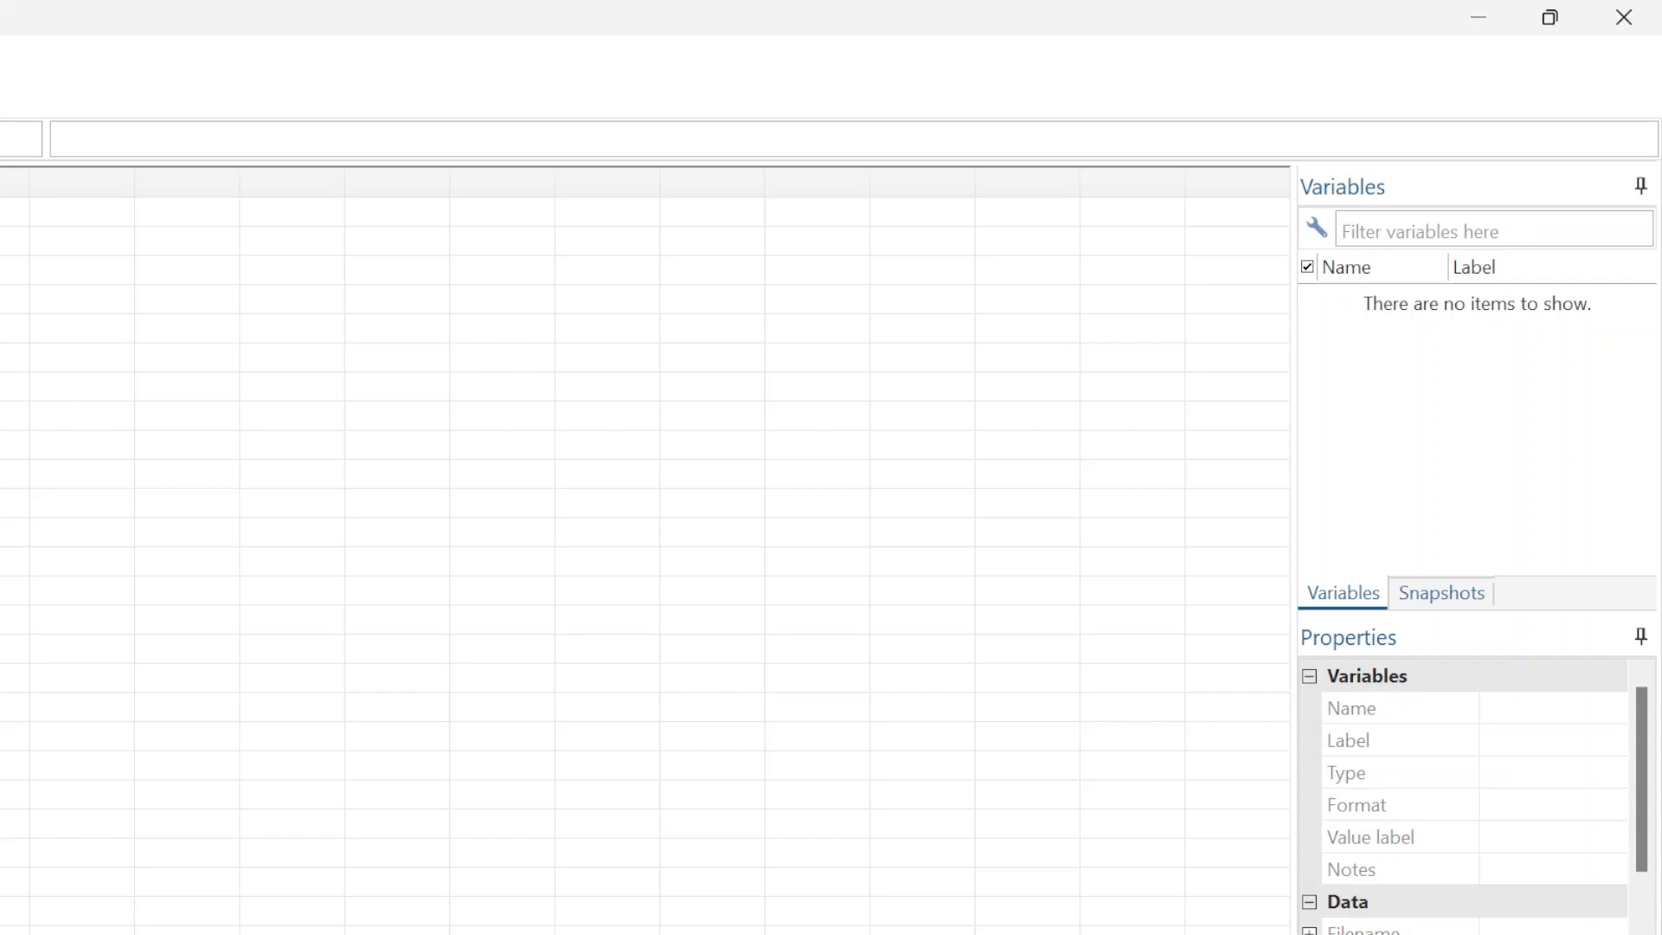
pyautogui.hotkey('ctrl', 'v')
pyautogui.click(416, 675)
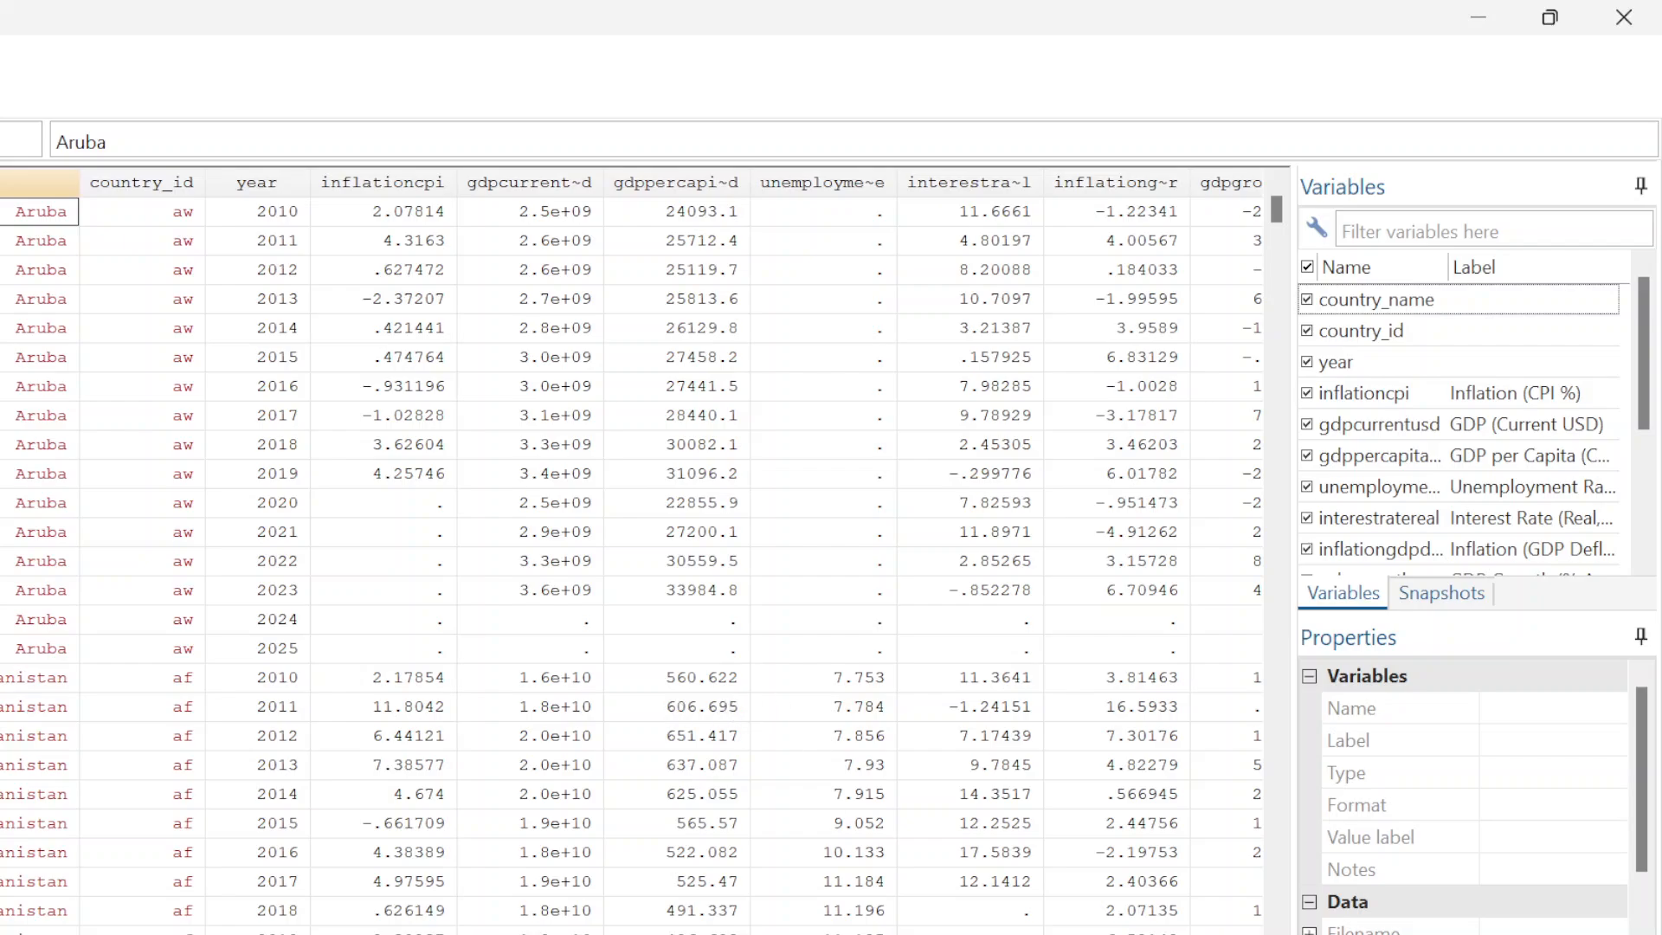
# Return to the Do-file Editor and execute the selected lines again on the pasted data
pyautogui.moveTo(944, 934)
pyautogui.moveTo(875, 934)
pyautogui.click(865, 892)
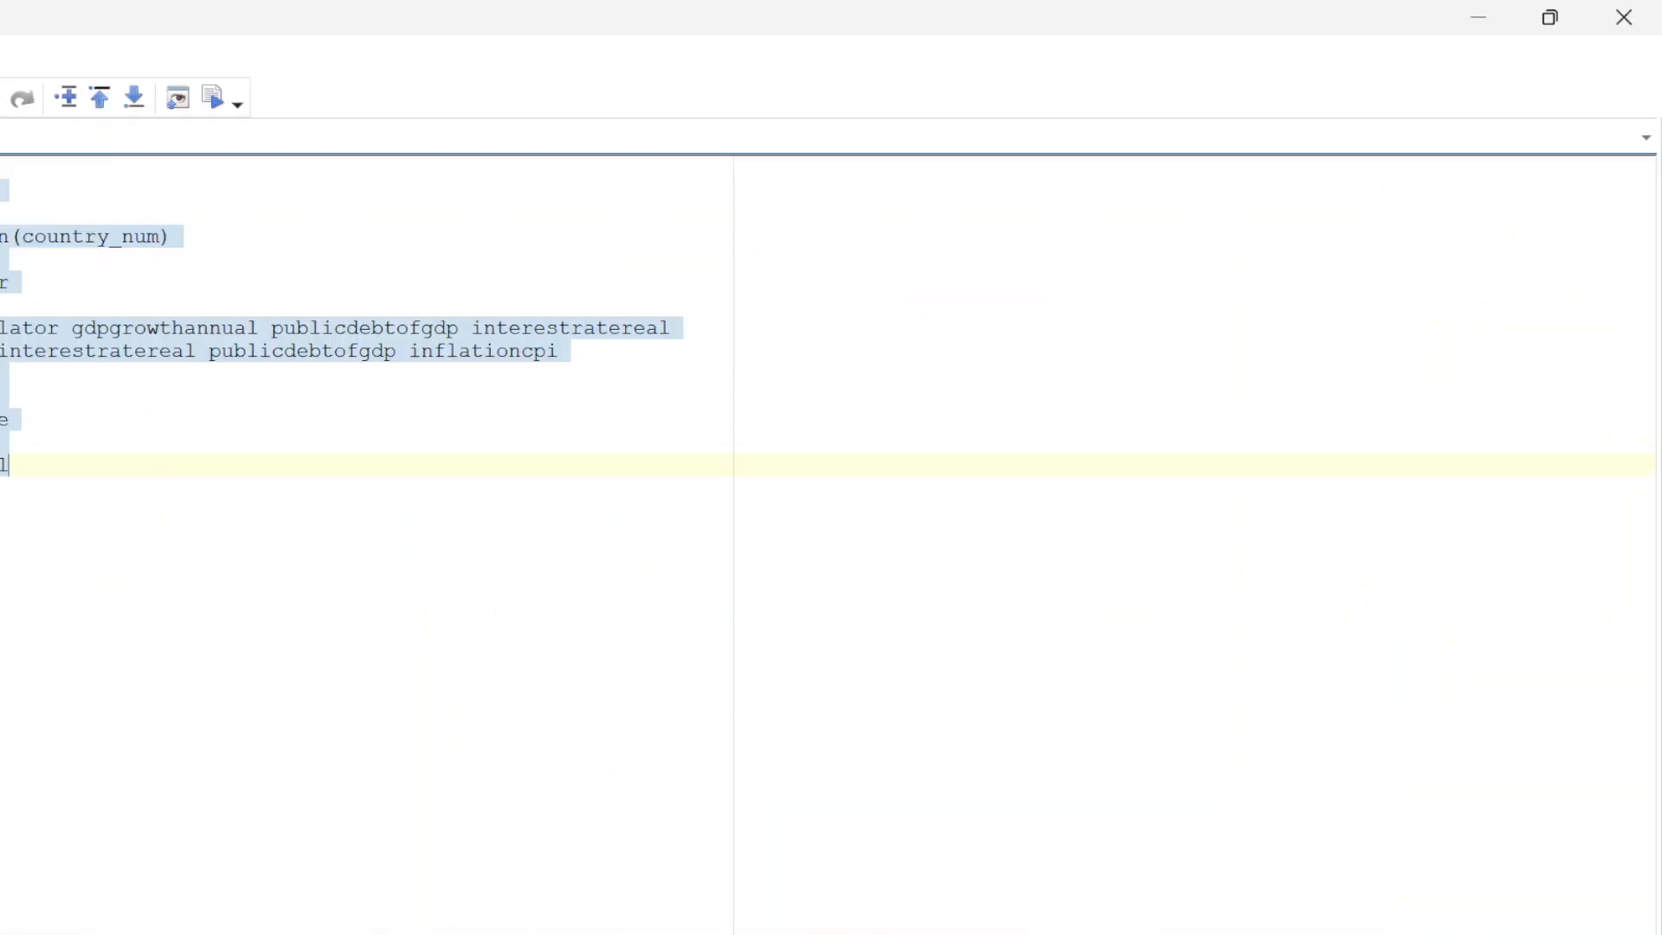
pyautogui.click(212, 100)
pyautogui.click(210, 100)
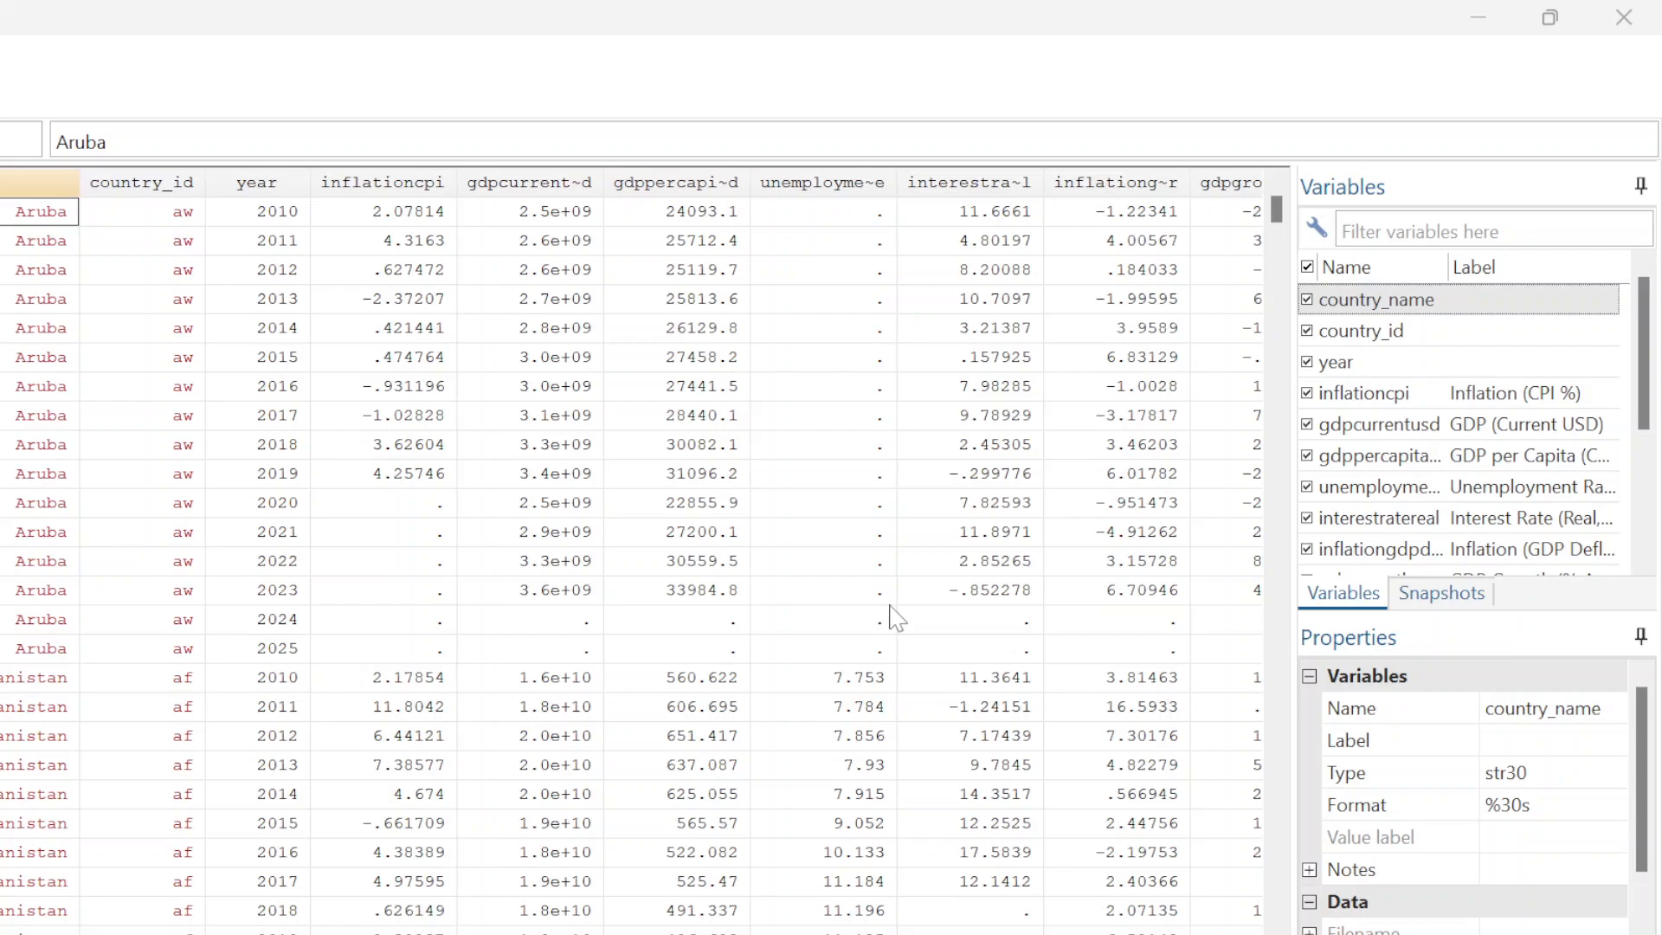
# Review the run output in the main Stata window and inspect the properties of the country_id variable
pyautogui.hotkey('alt', 'Tab')
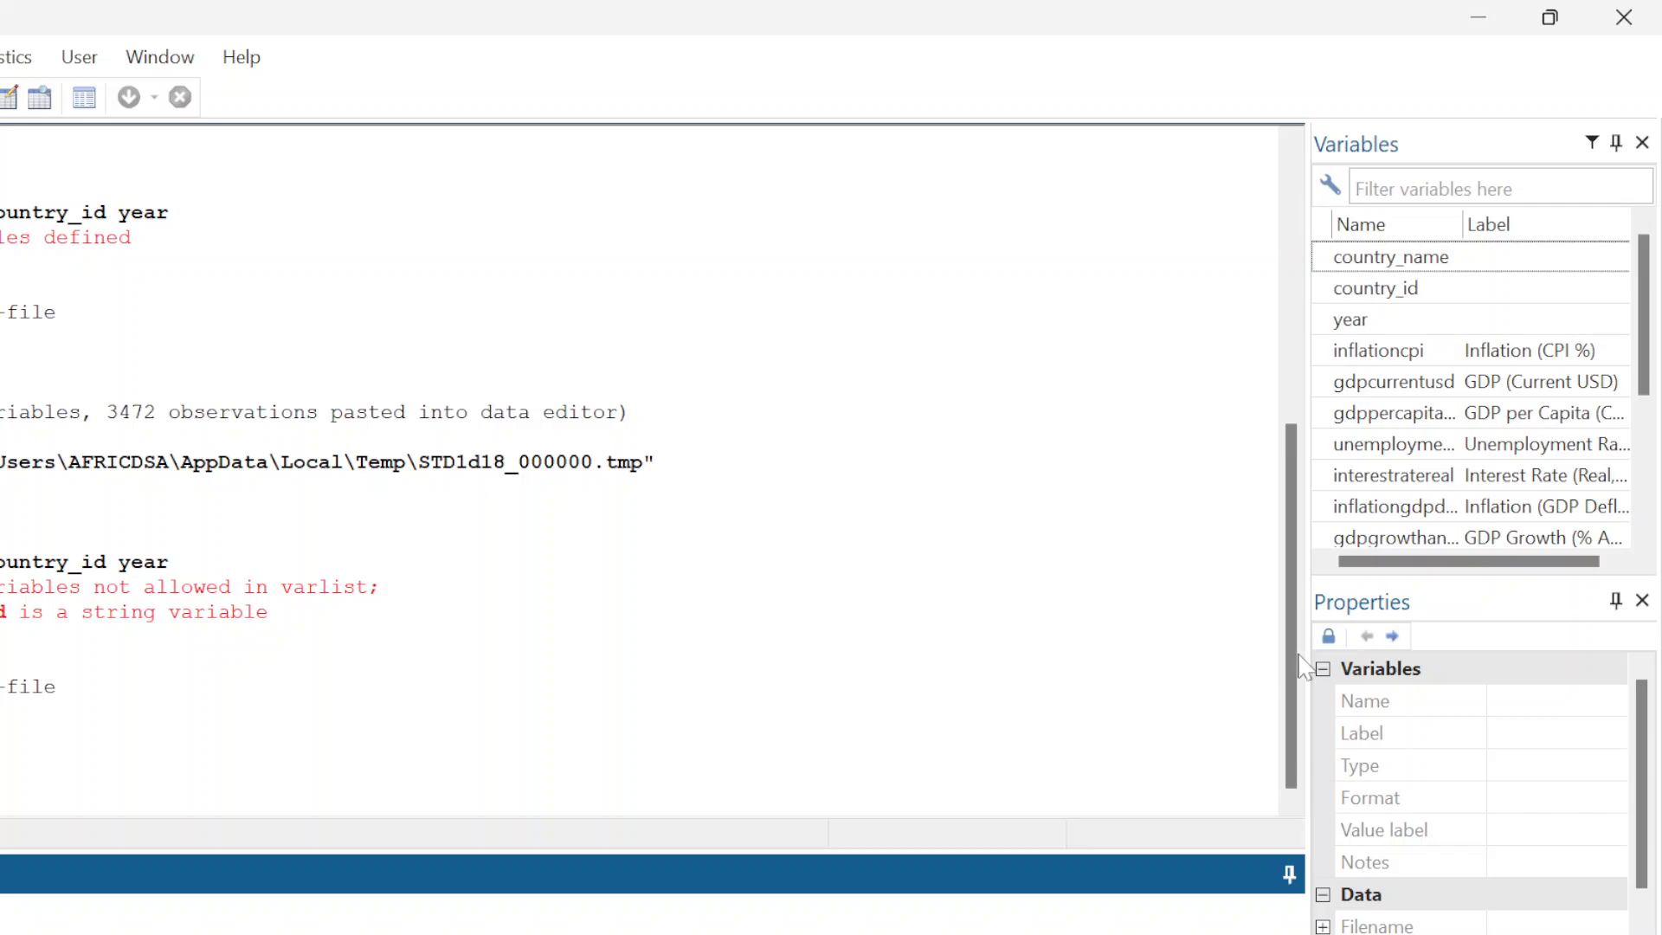
pyautogui.click(1469, 296)
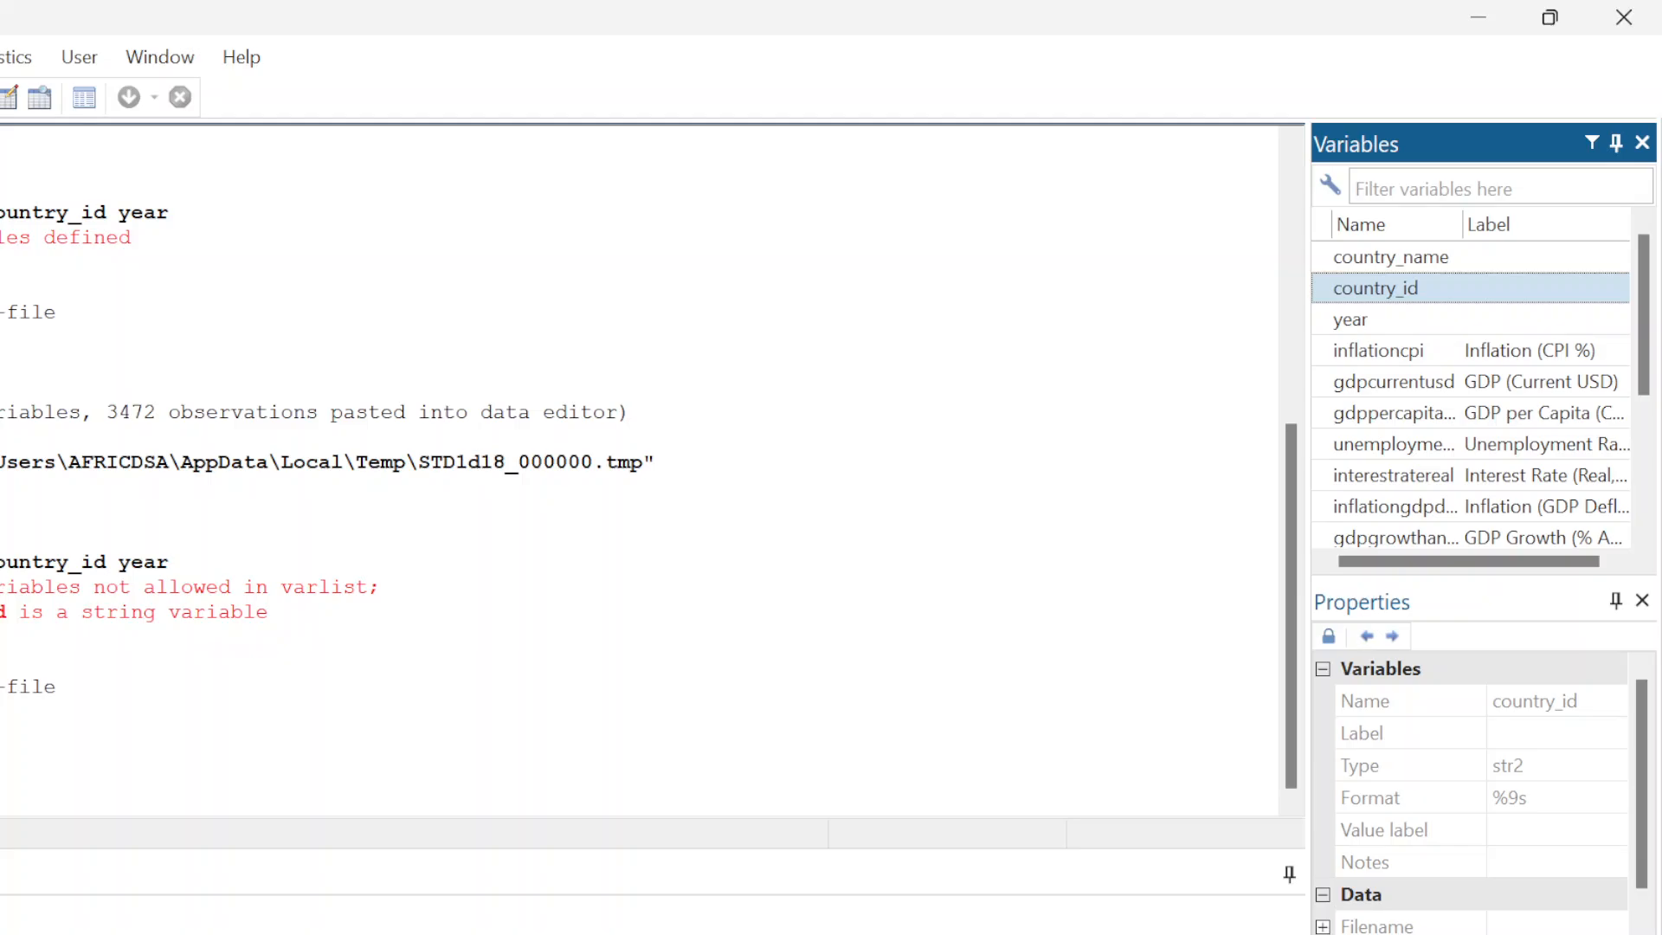
# In the Do-file Editor, execute only the line on country_id with gen(country_num), then check its output in the main window
pyautogui.click(870, 934)
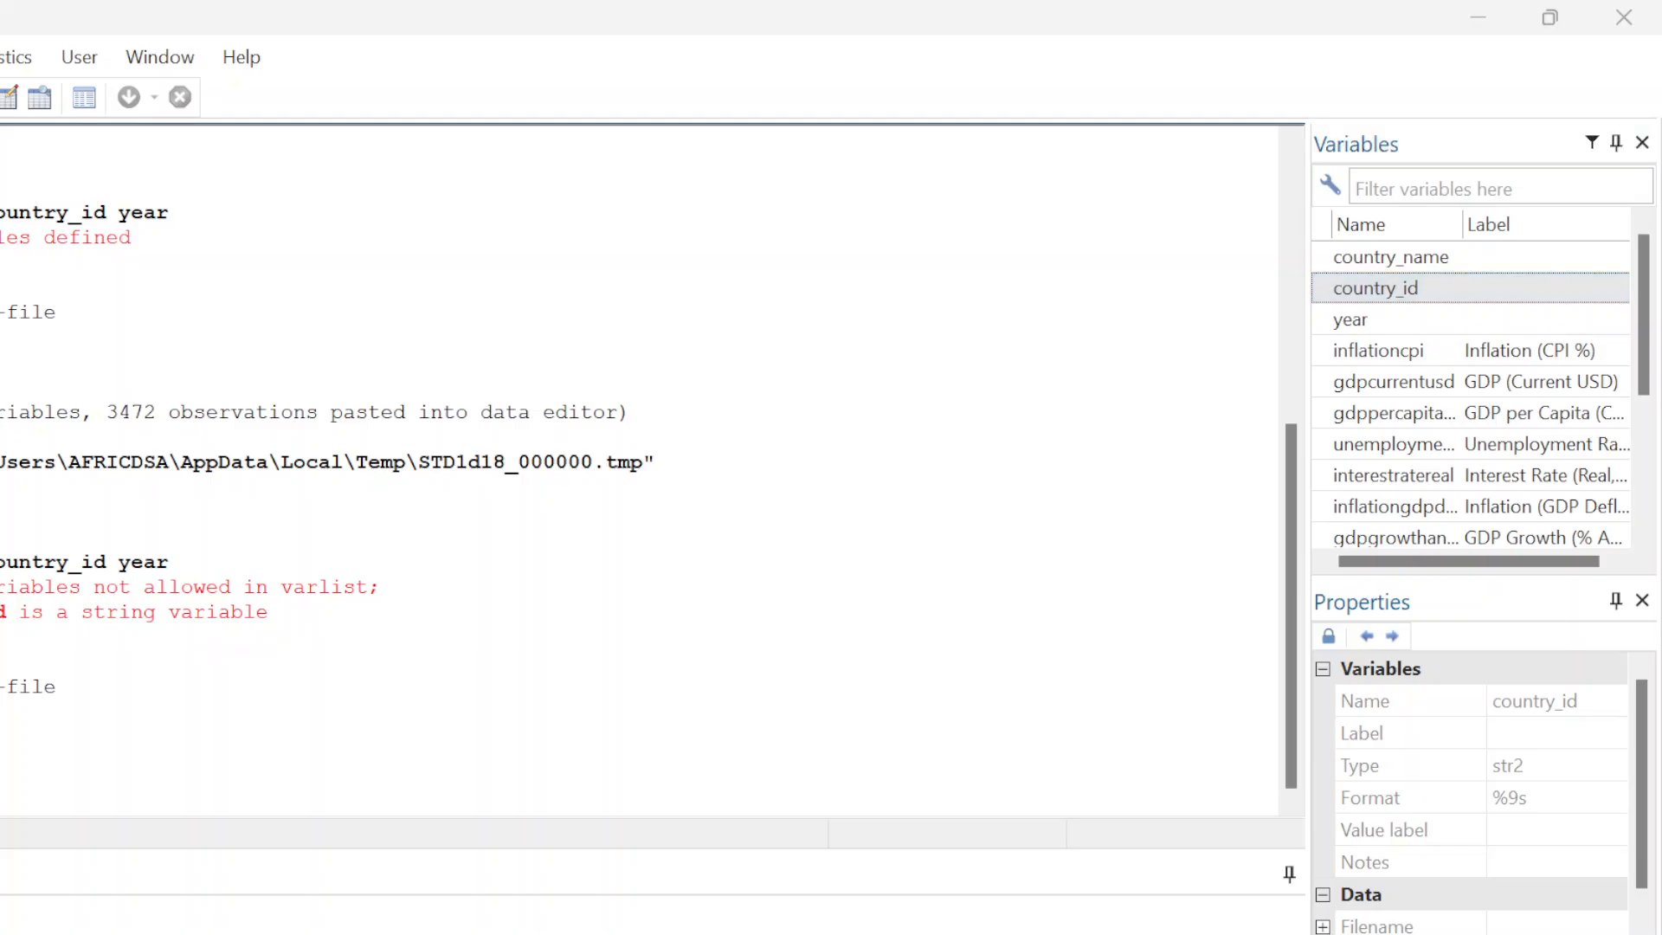
pyautogui.click(983, 927)
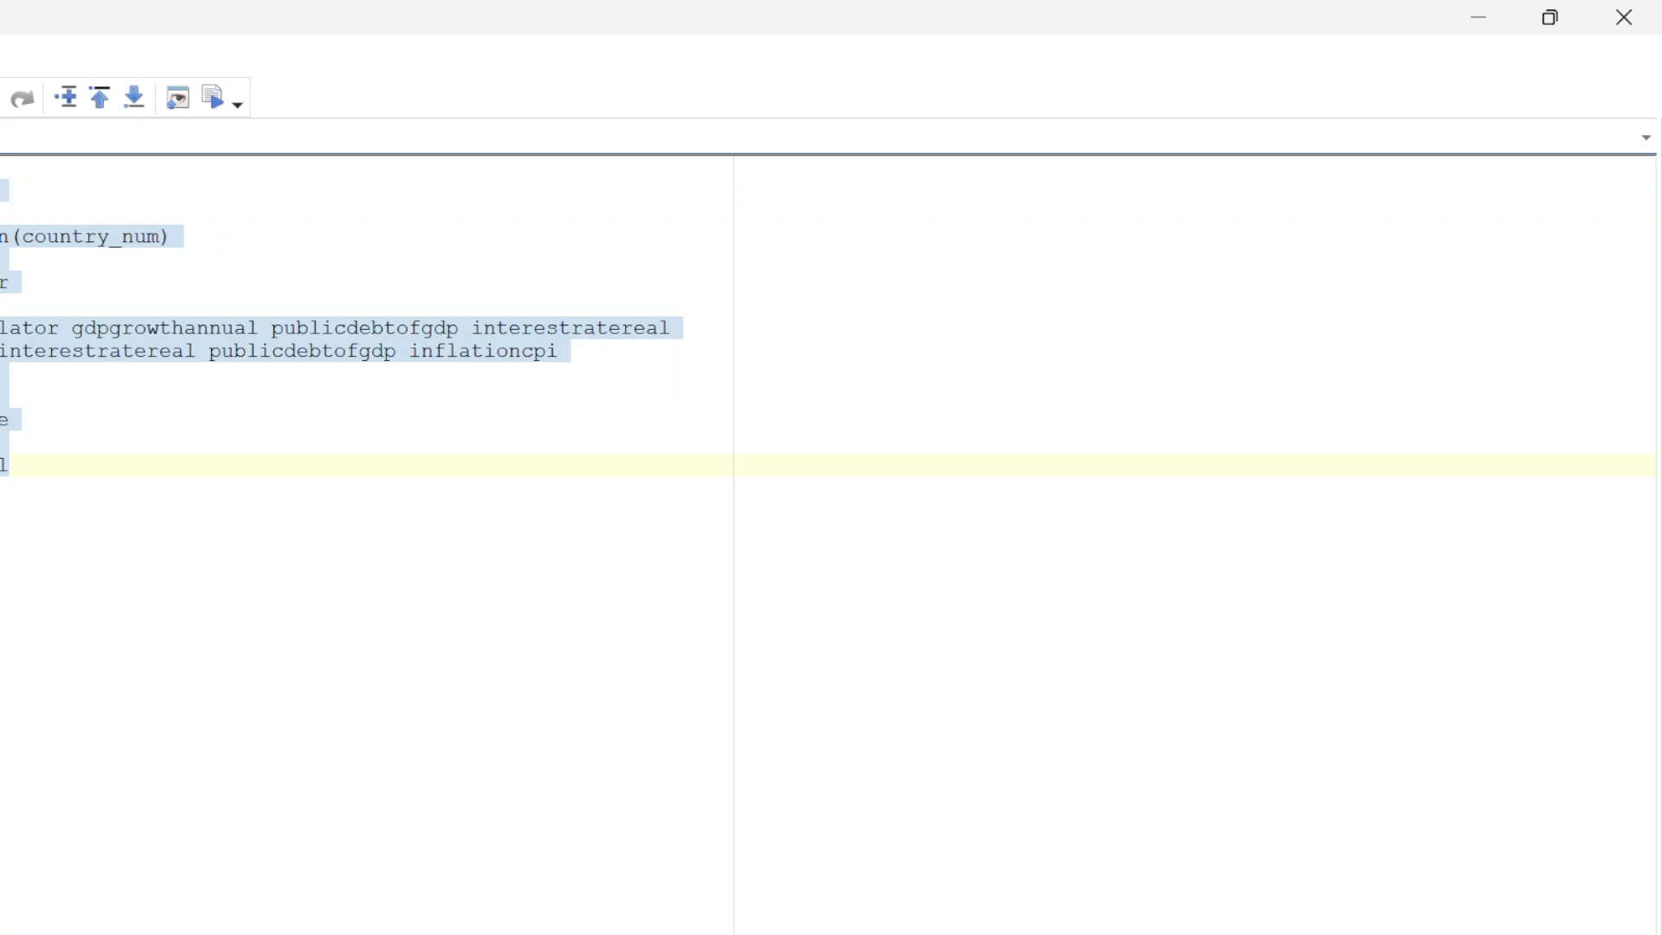
pyautogui.click(4, 259)
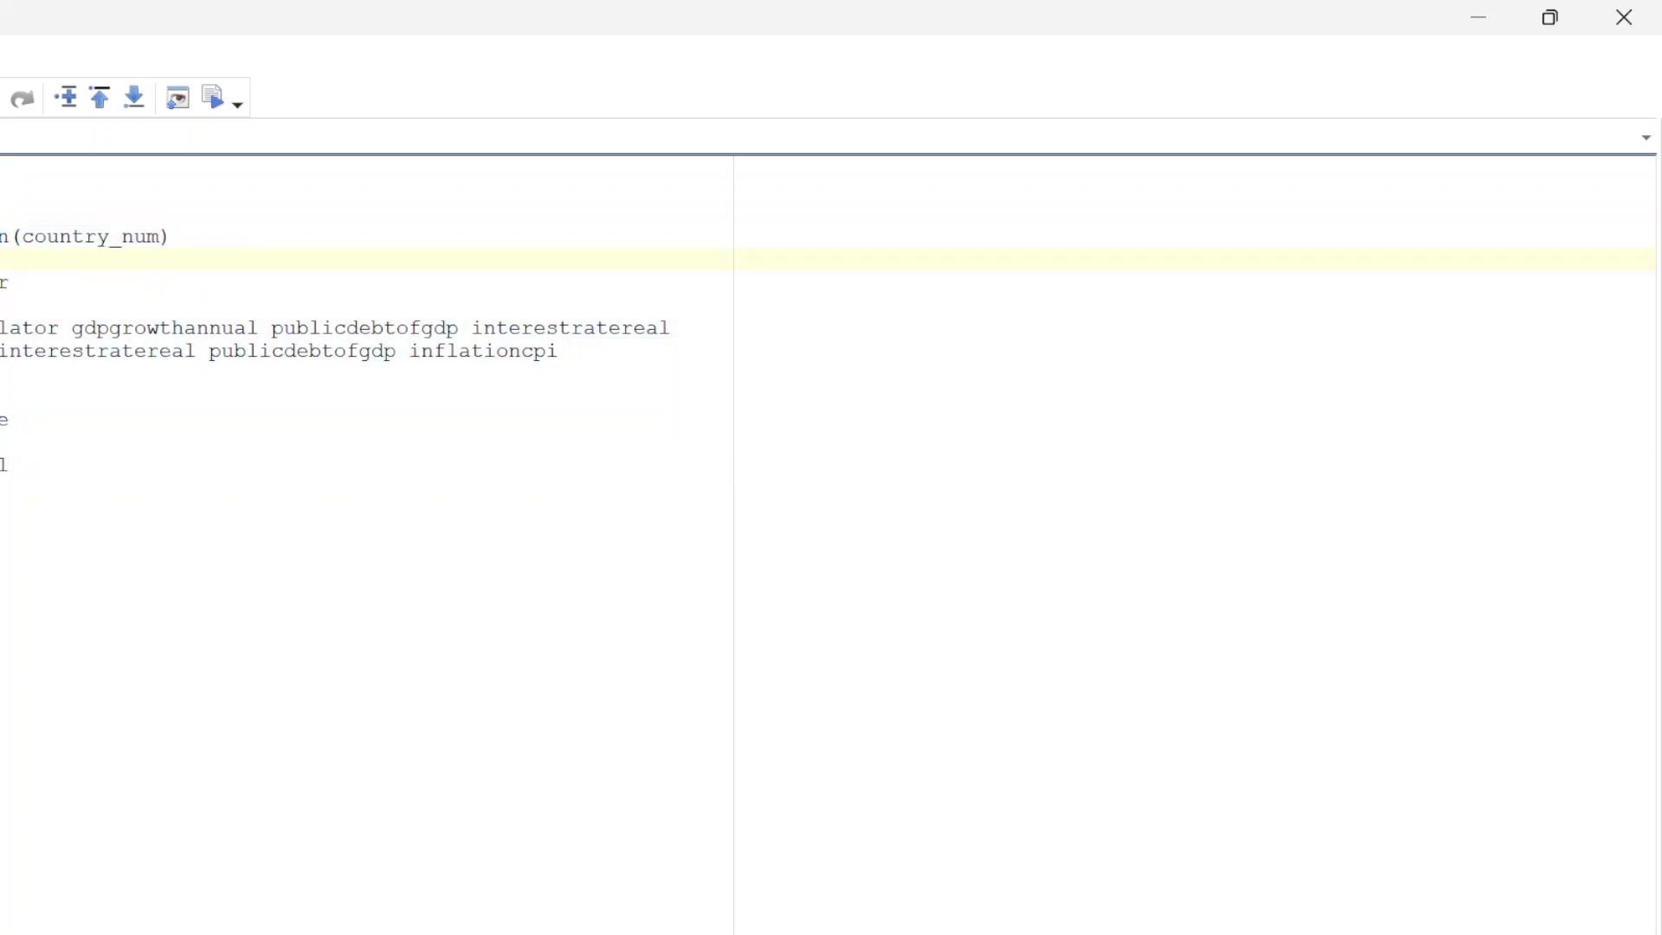
pyautogui.moveTo(0, 237); pyautogui.dragTo(174, 237)
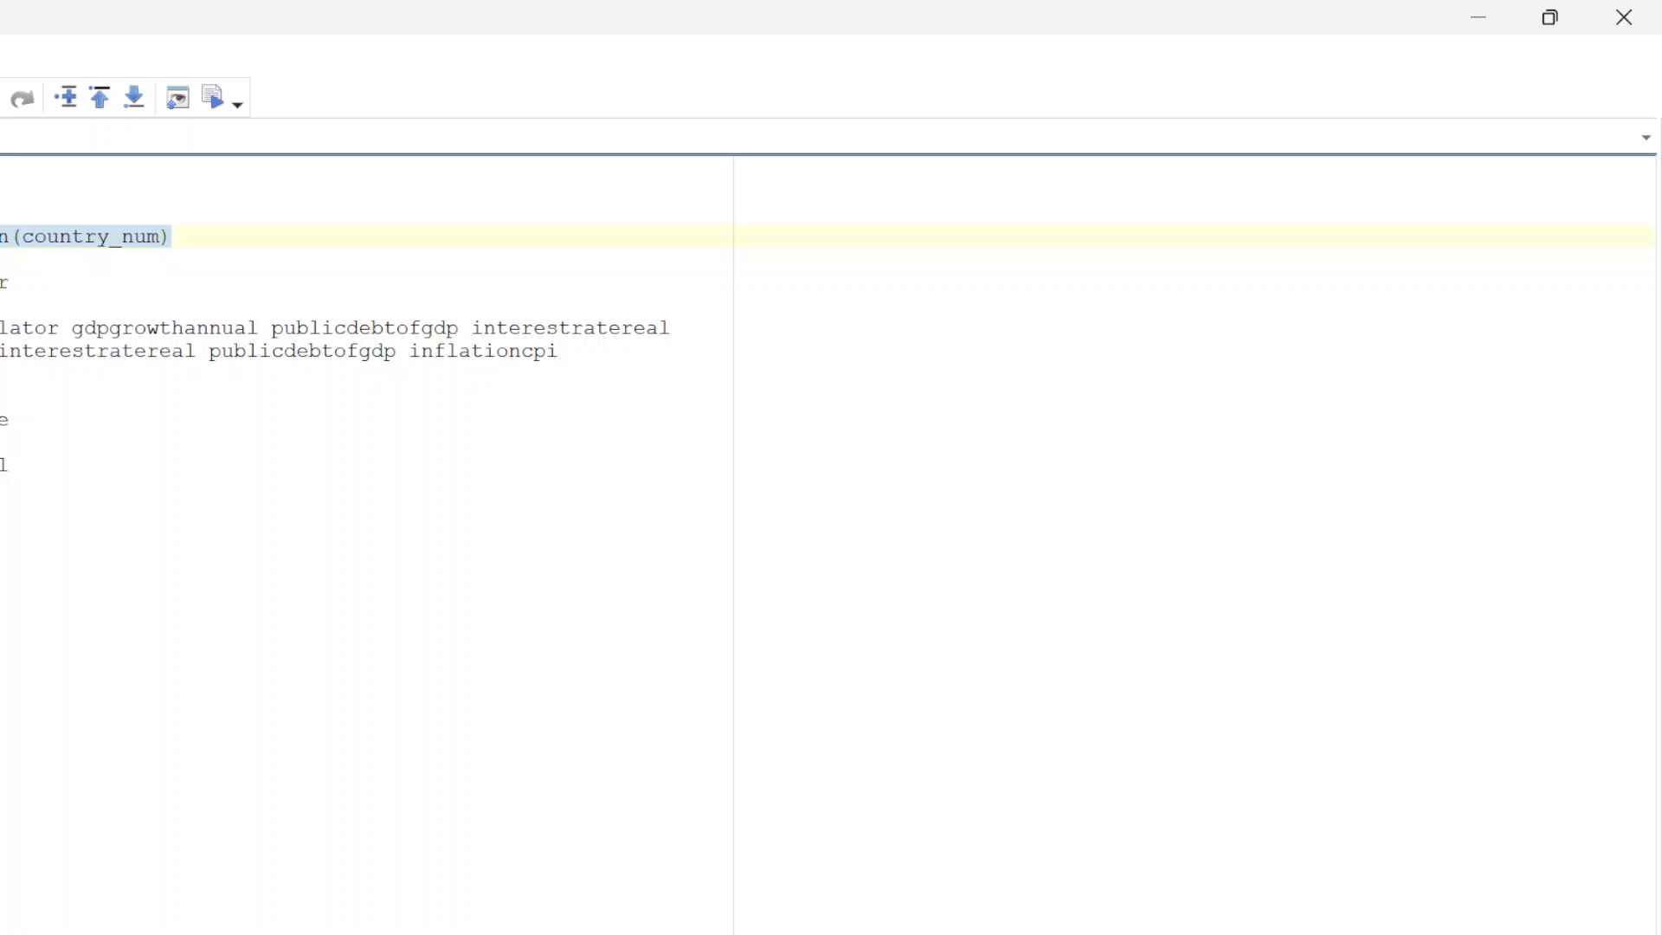
pyautogui.click(210, 107)
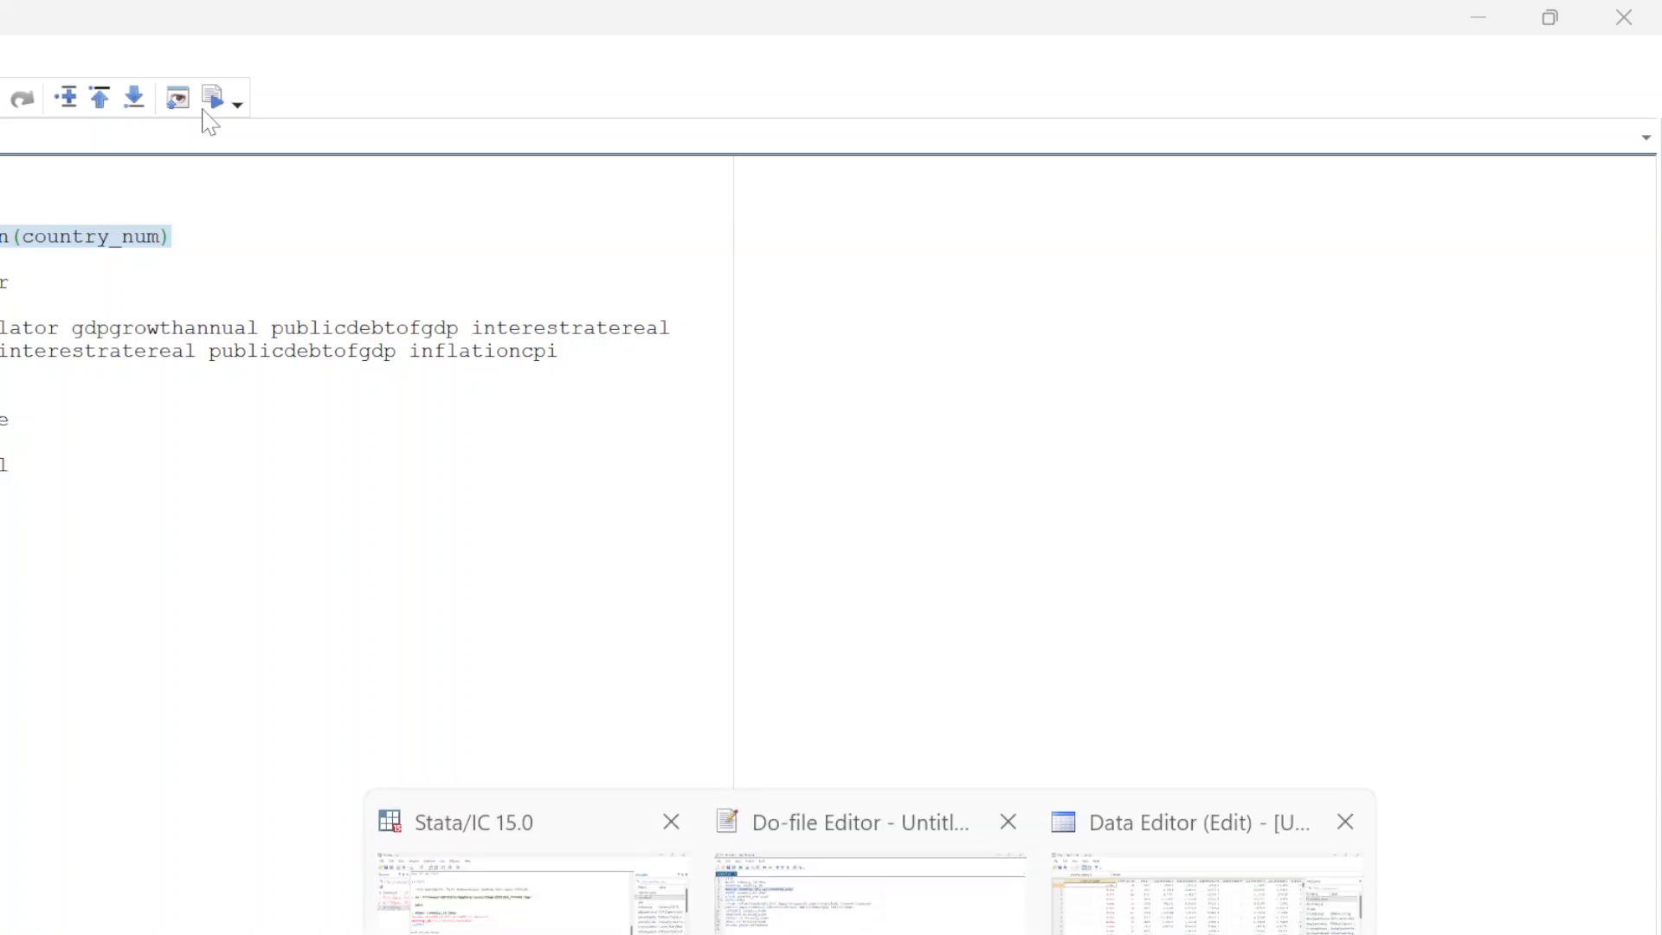
pyautogui.hotkey('alt', 'Tab')
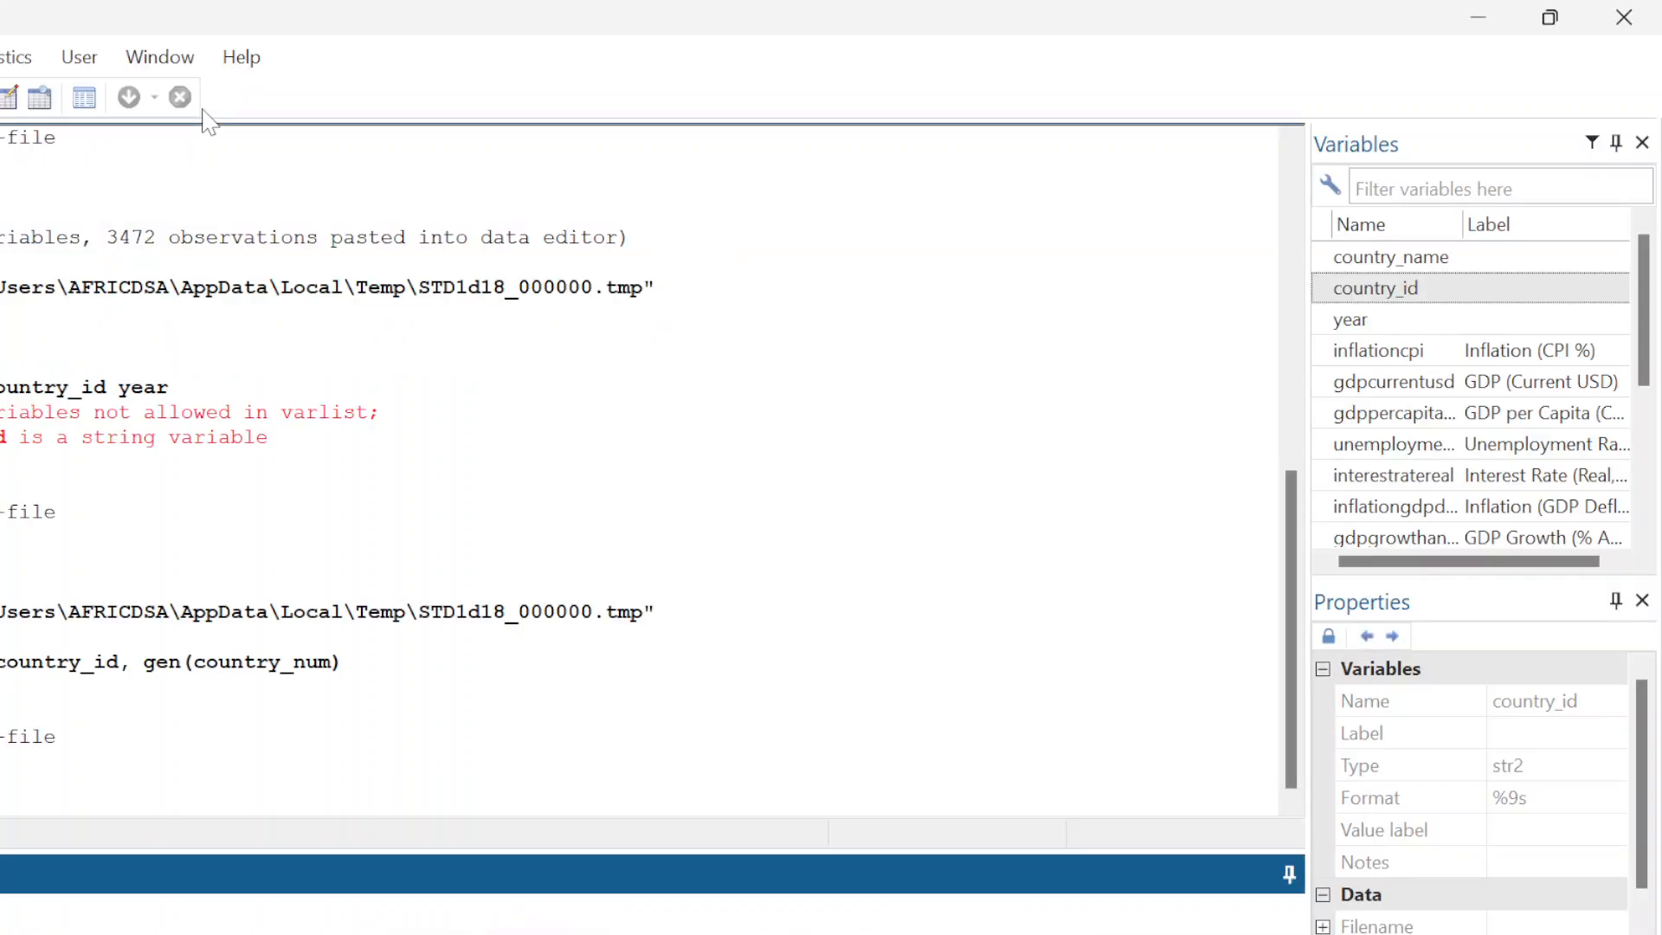
pyautogui.hotkey('alt', 'Tab')
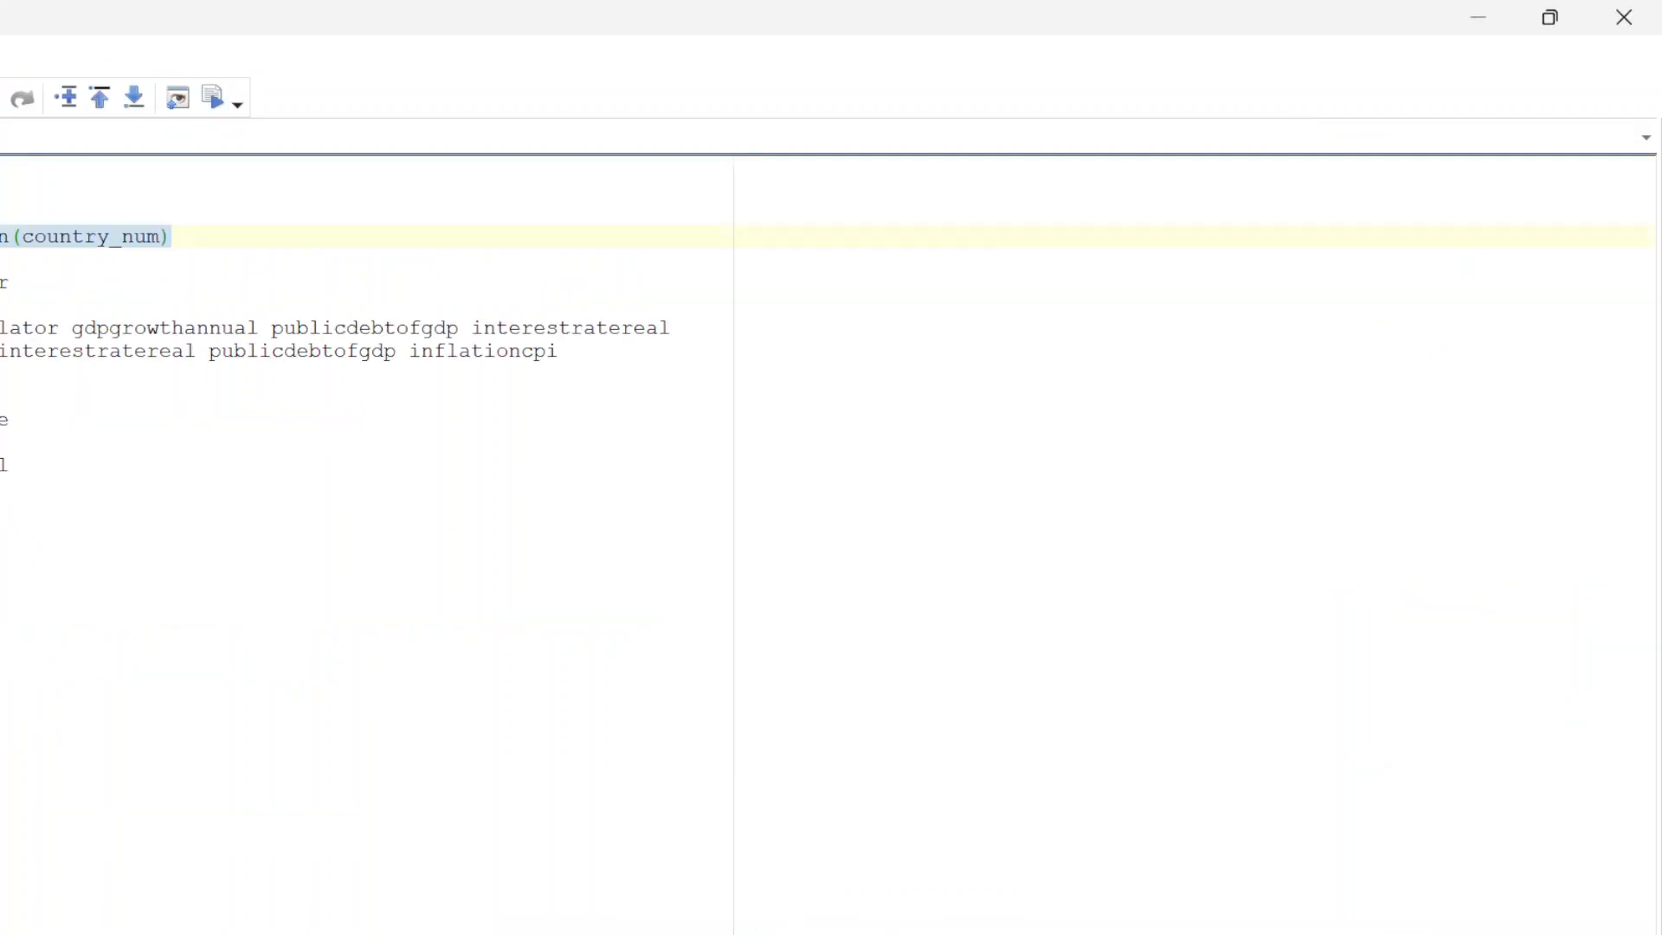
# Execute only the do-file command directly below the country_num line
pyautogui.press('Down')
pyautogui.press('Down')
pyautogui.press('Home')
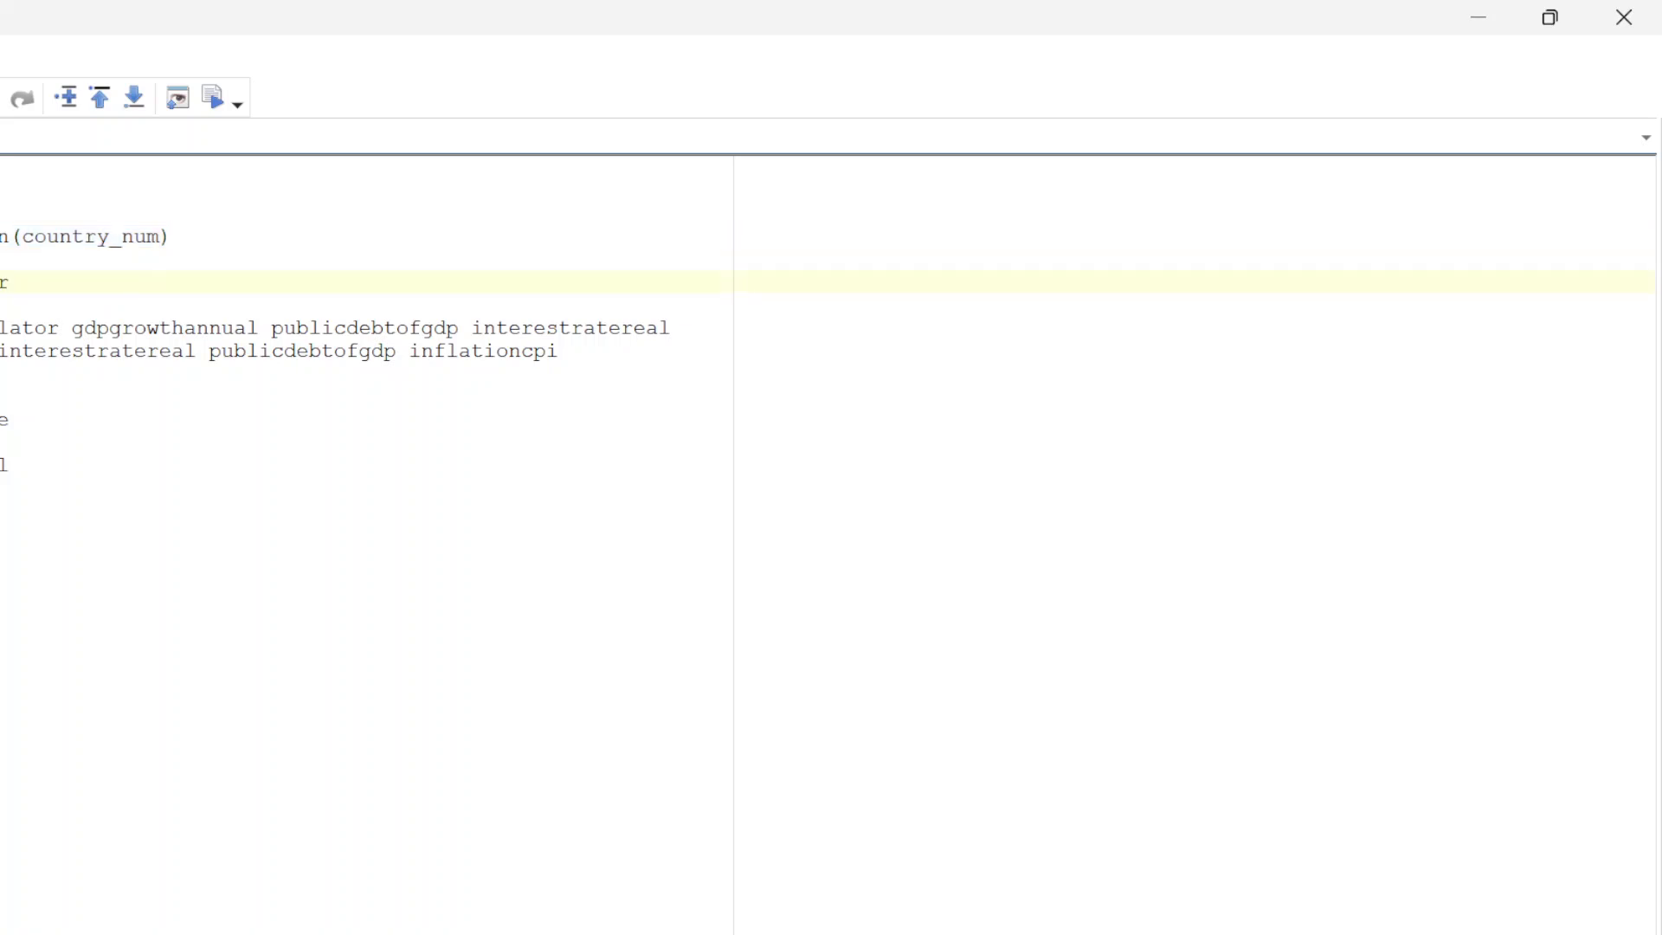
pyautogui.hotkey('shift', 'Down')
pyautogui.hotkey('shift', 'Left')
pyautogui.click(218, 102)
# Delete the two do-file lines between the interestratereal publicdebtofgdp inflationcpi line and the final command
pyautogui.press('Down')
pyautogui.press('Down')
pyautogui.press('Home')
pyautogui.hotkey('shift', 'Down')
pyautogui.hotkey('shift', 'Down')
pyautogui.hotkey('shift', 'Down')
pyautogui.hotkey('shift', 'Down')
pyautogui.hotkey('shift', 'Down')
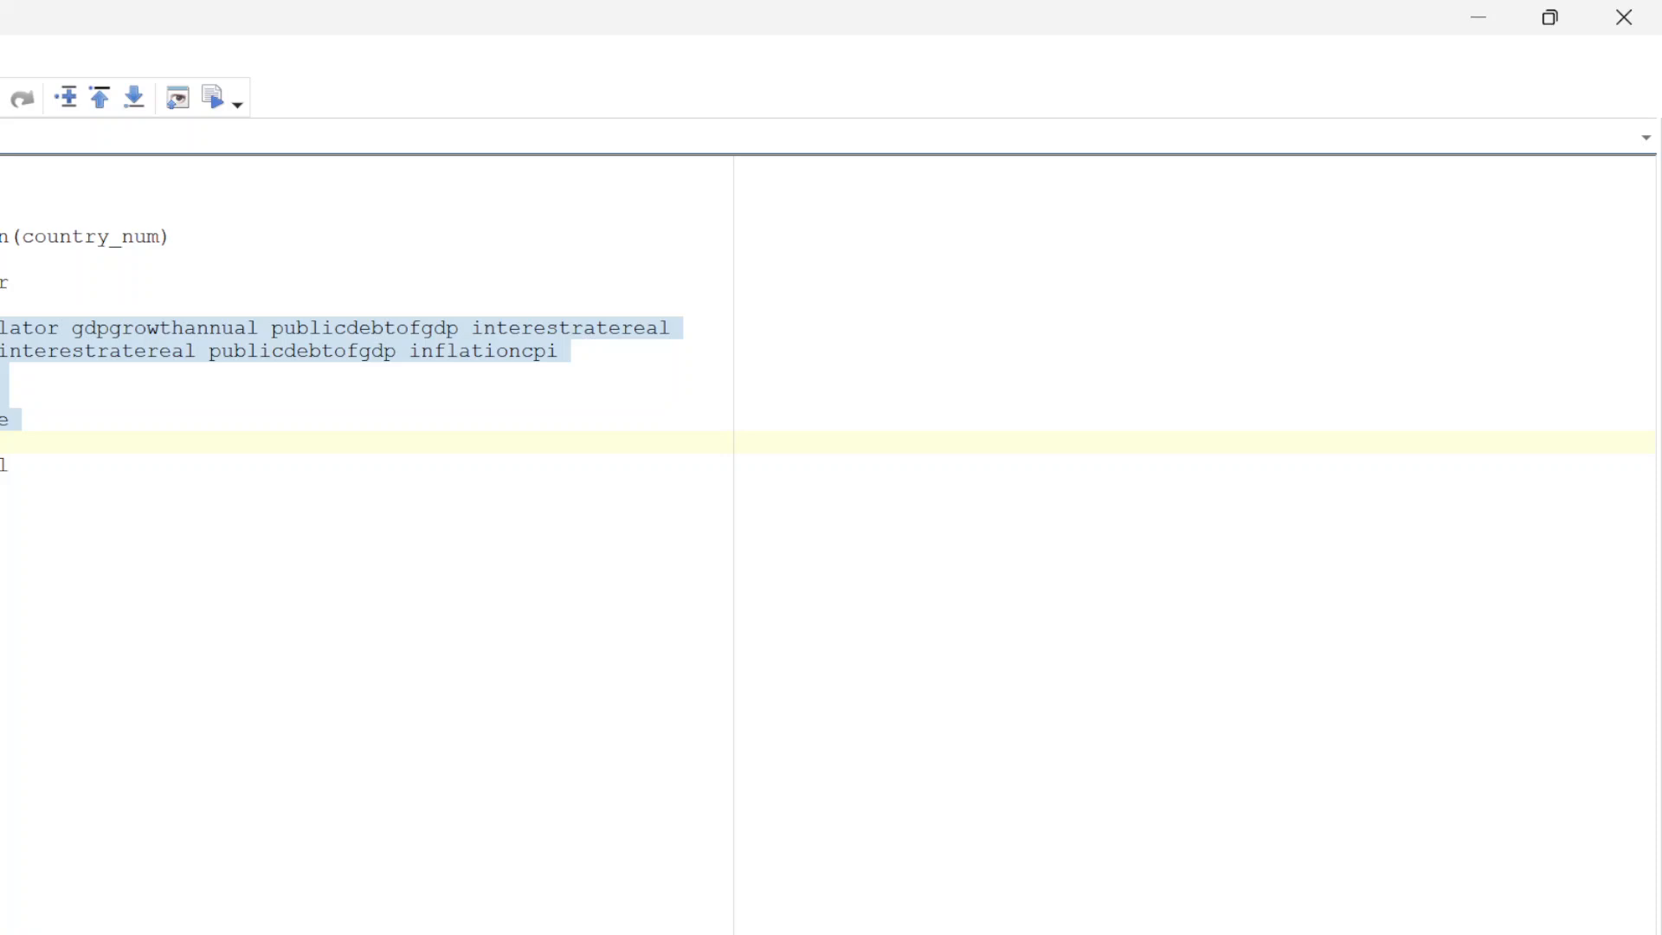
pyautogui.press('Up')
pyautogui.hotkey('shift', 'Home')
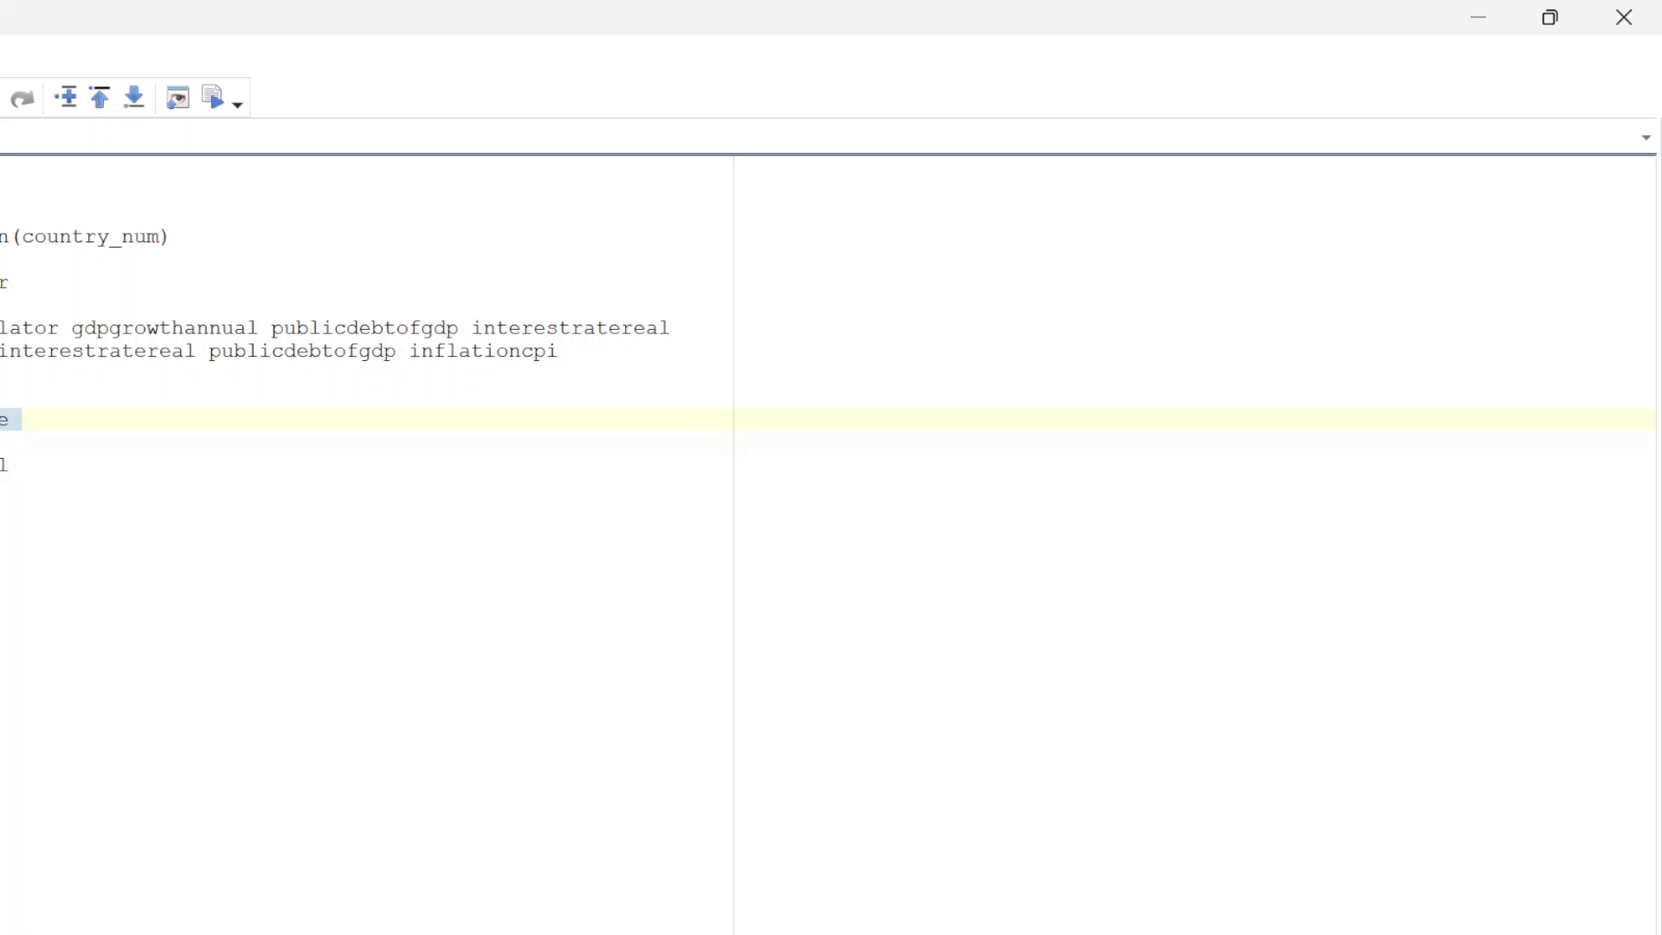
pyautogui.hotkey('shift', 'Up')
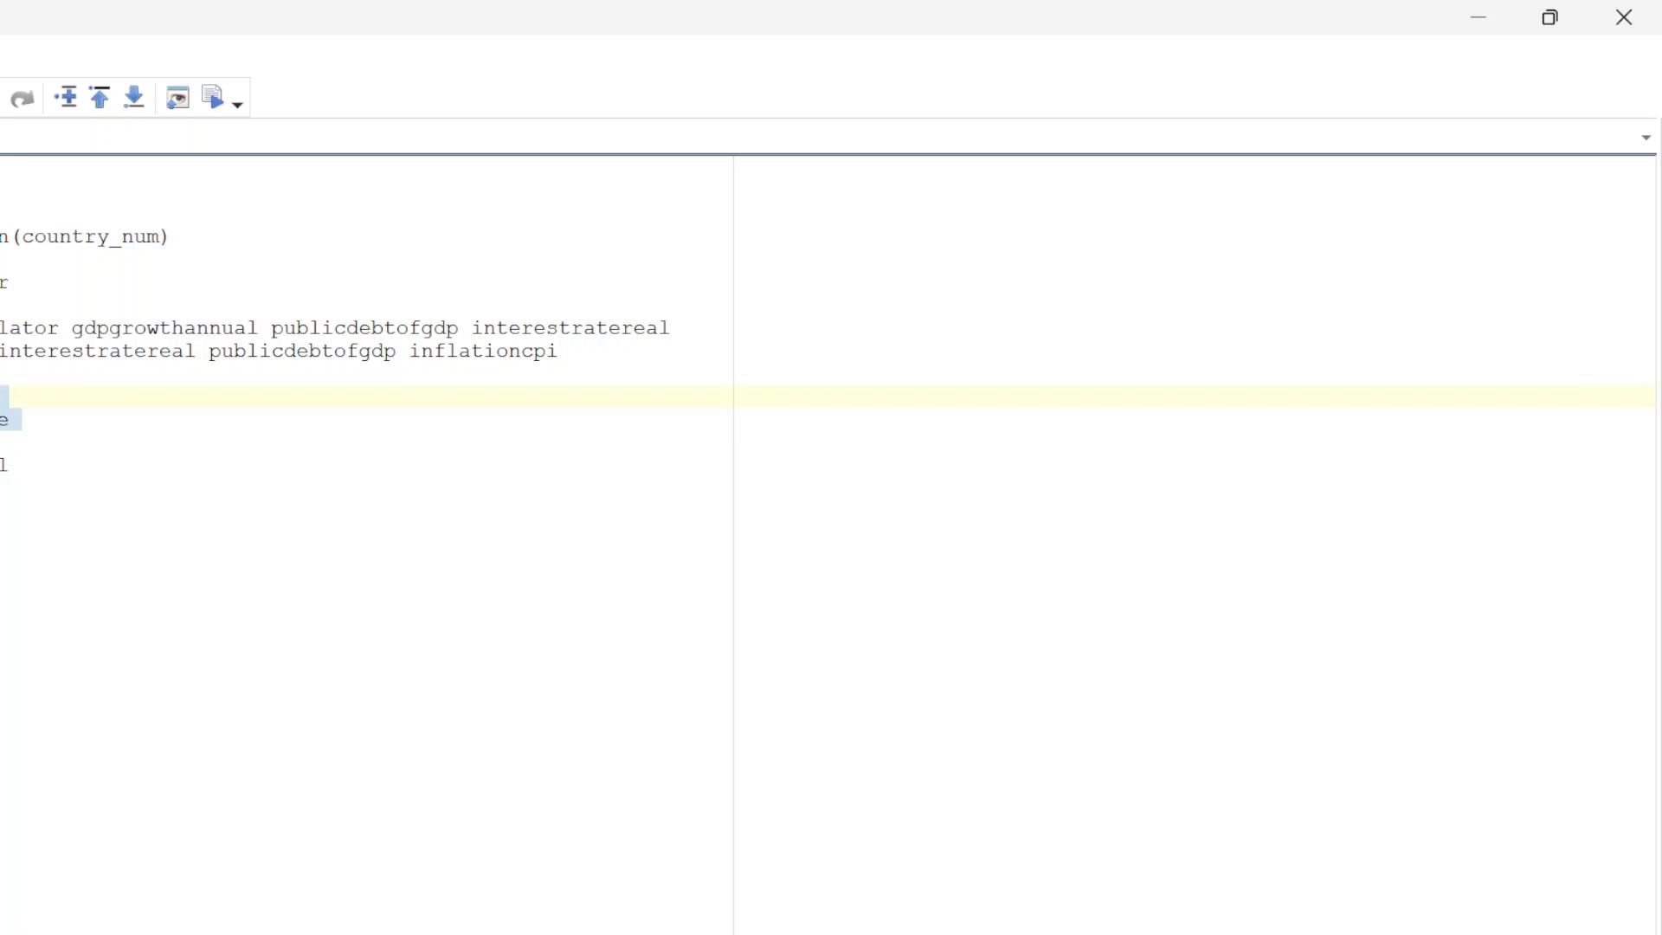
pyautogui.press('Delete')
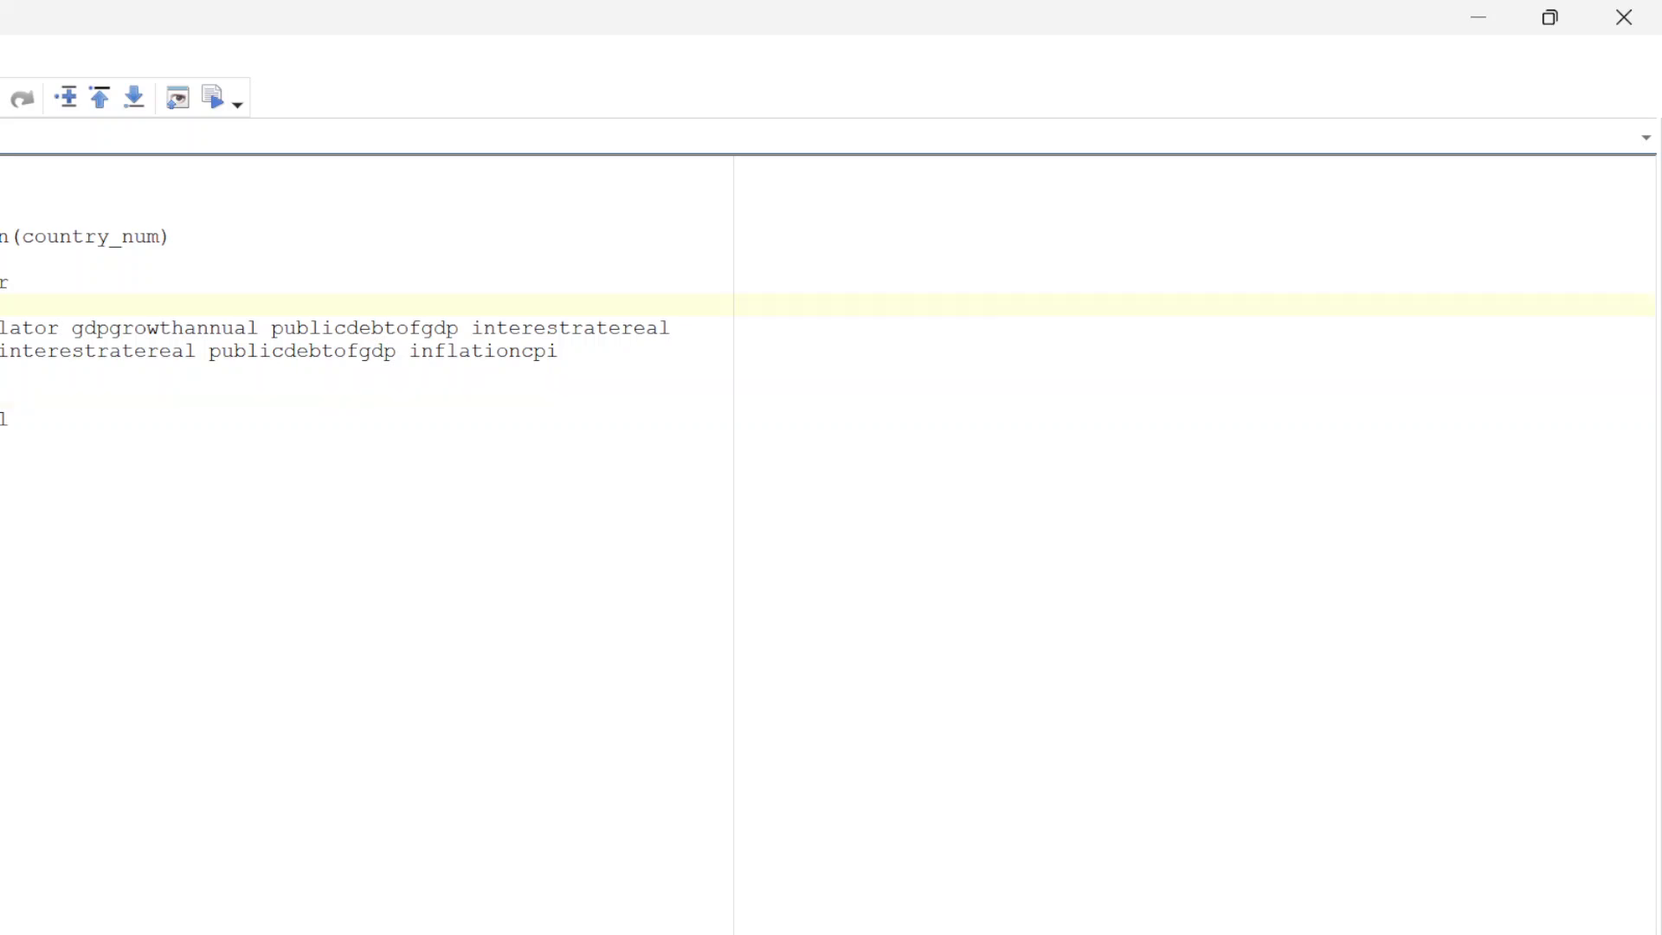
# Execute the two long do-file lines covering publicdebtofgdp and interestratereal
pyautogui.hotkey('shift', 'Down')
pyautogui.hotkey('shift', 'Down')
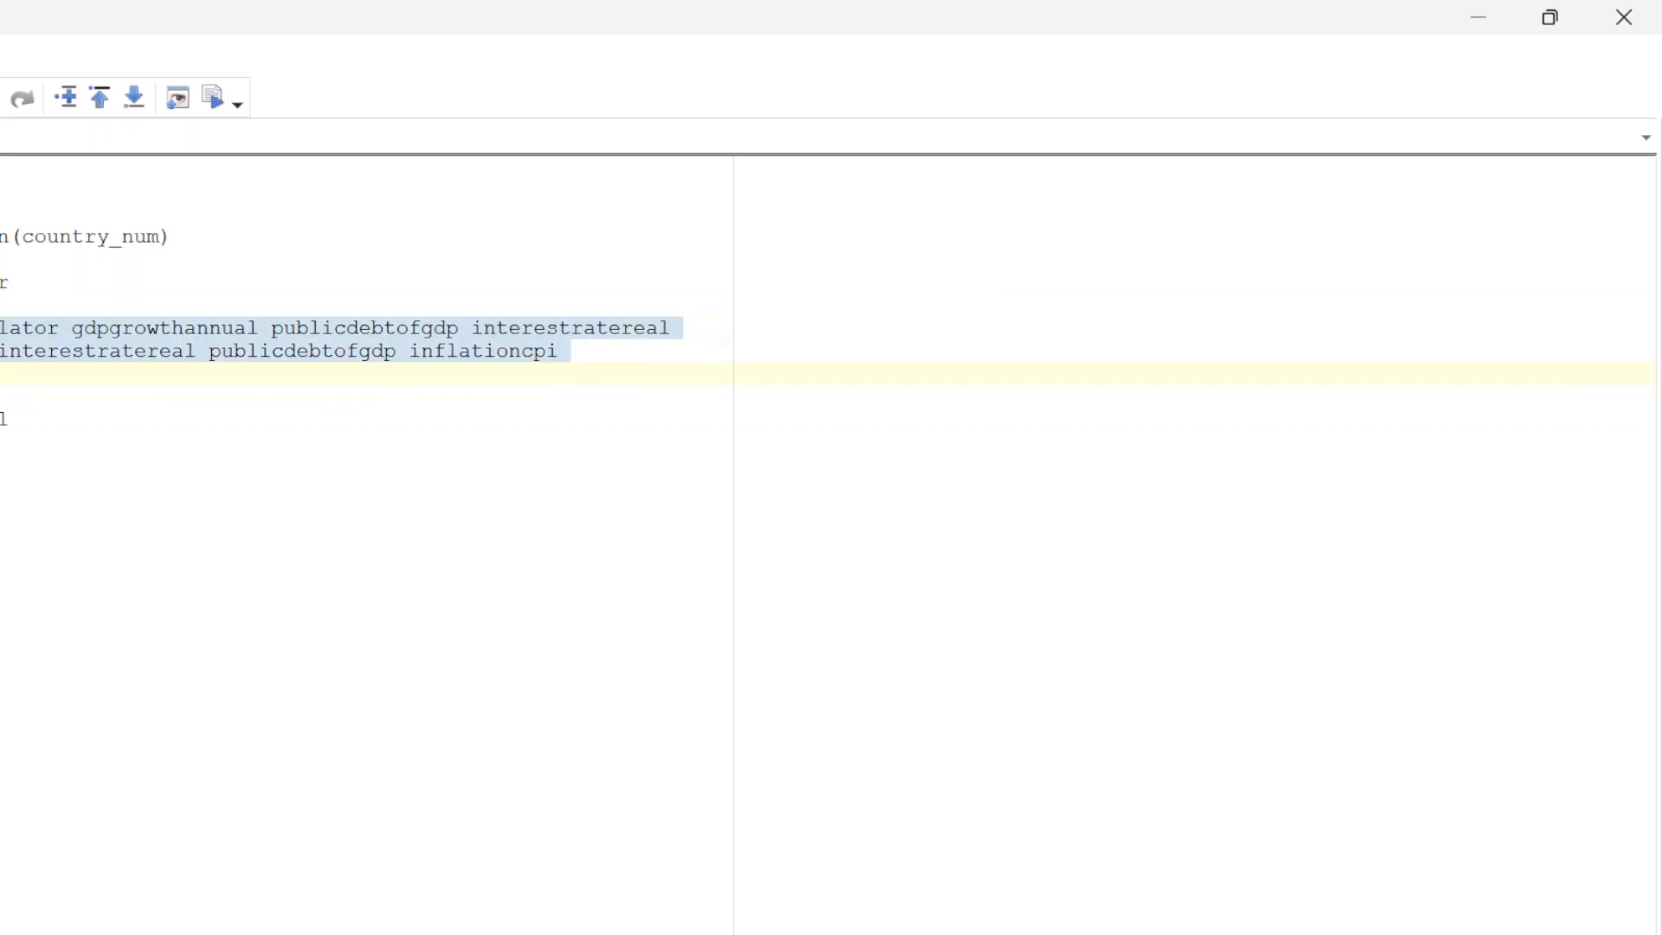
pyautogui.click(227, 107)
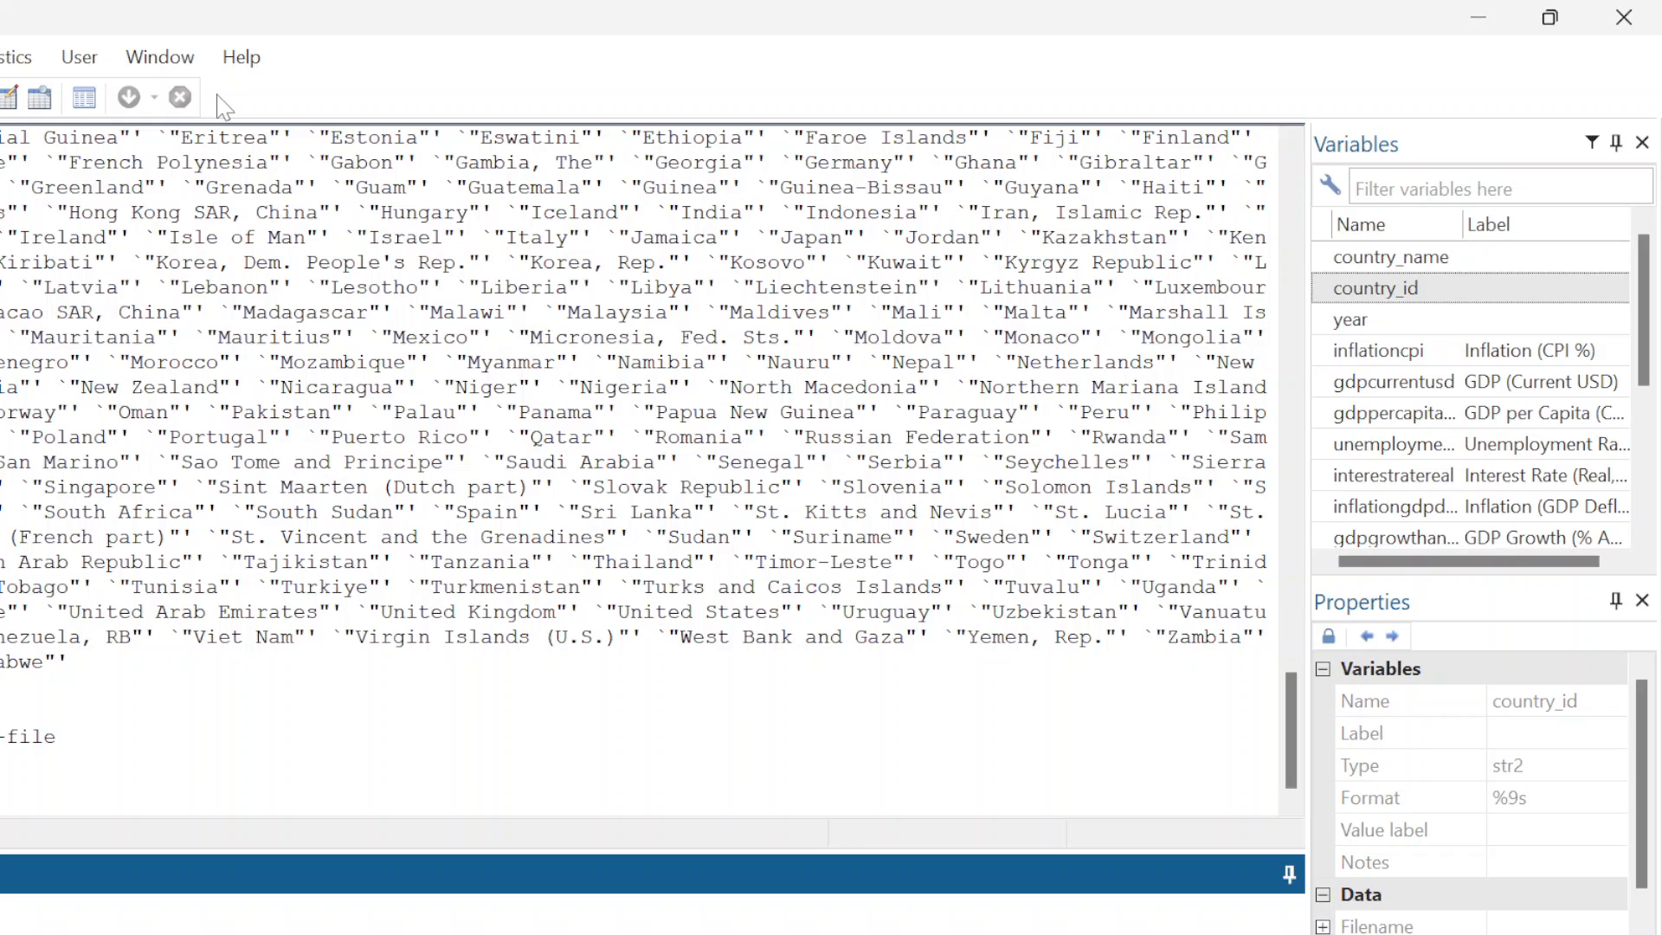
# Copy the last do-file command, on gdpgrowthannual, and run it from the main window's command line
pyautogui.press('super+t')
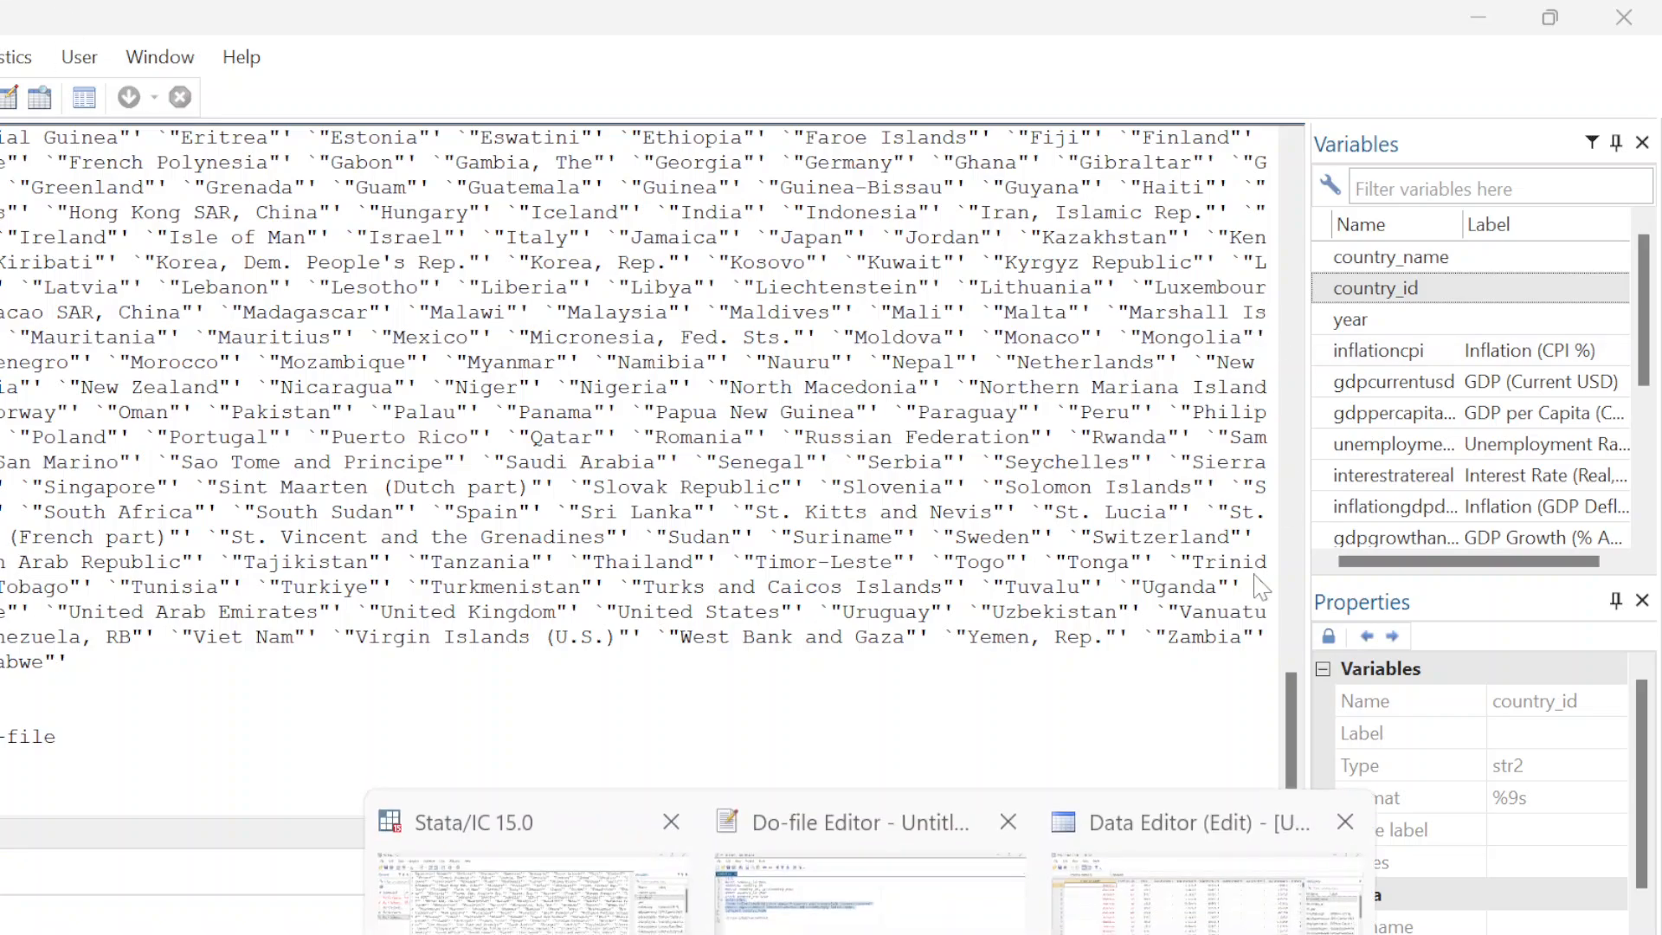
pyautogui.click(907, 901)
pyautogui.click(3, 441)
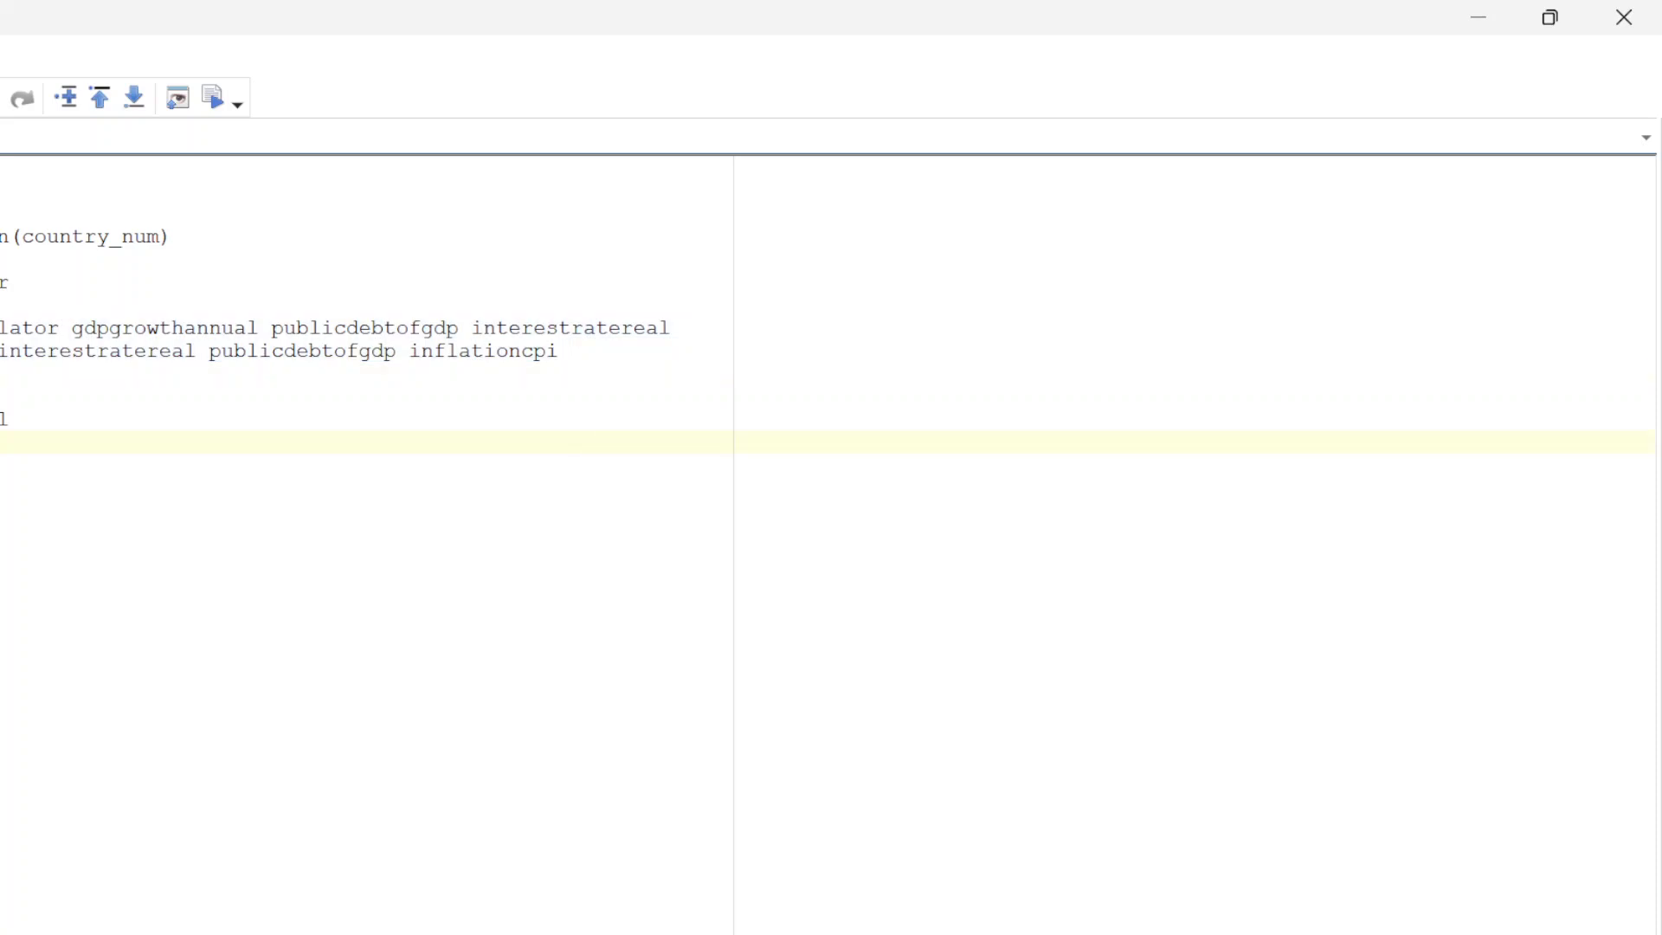
pyautogui.moveTo(9, 419)
pyautogui.mouseDown()
pyautogui.moveTo(2, 398)
pyautogui.moveTo(0, 419)
pyautogui.mouseUp()
pyautogui.click(1, 397)
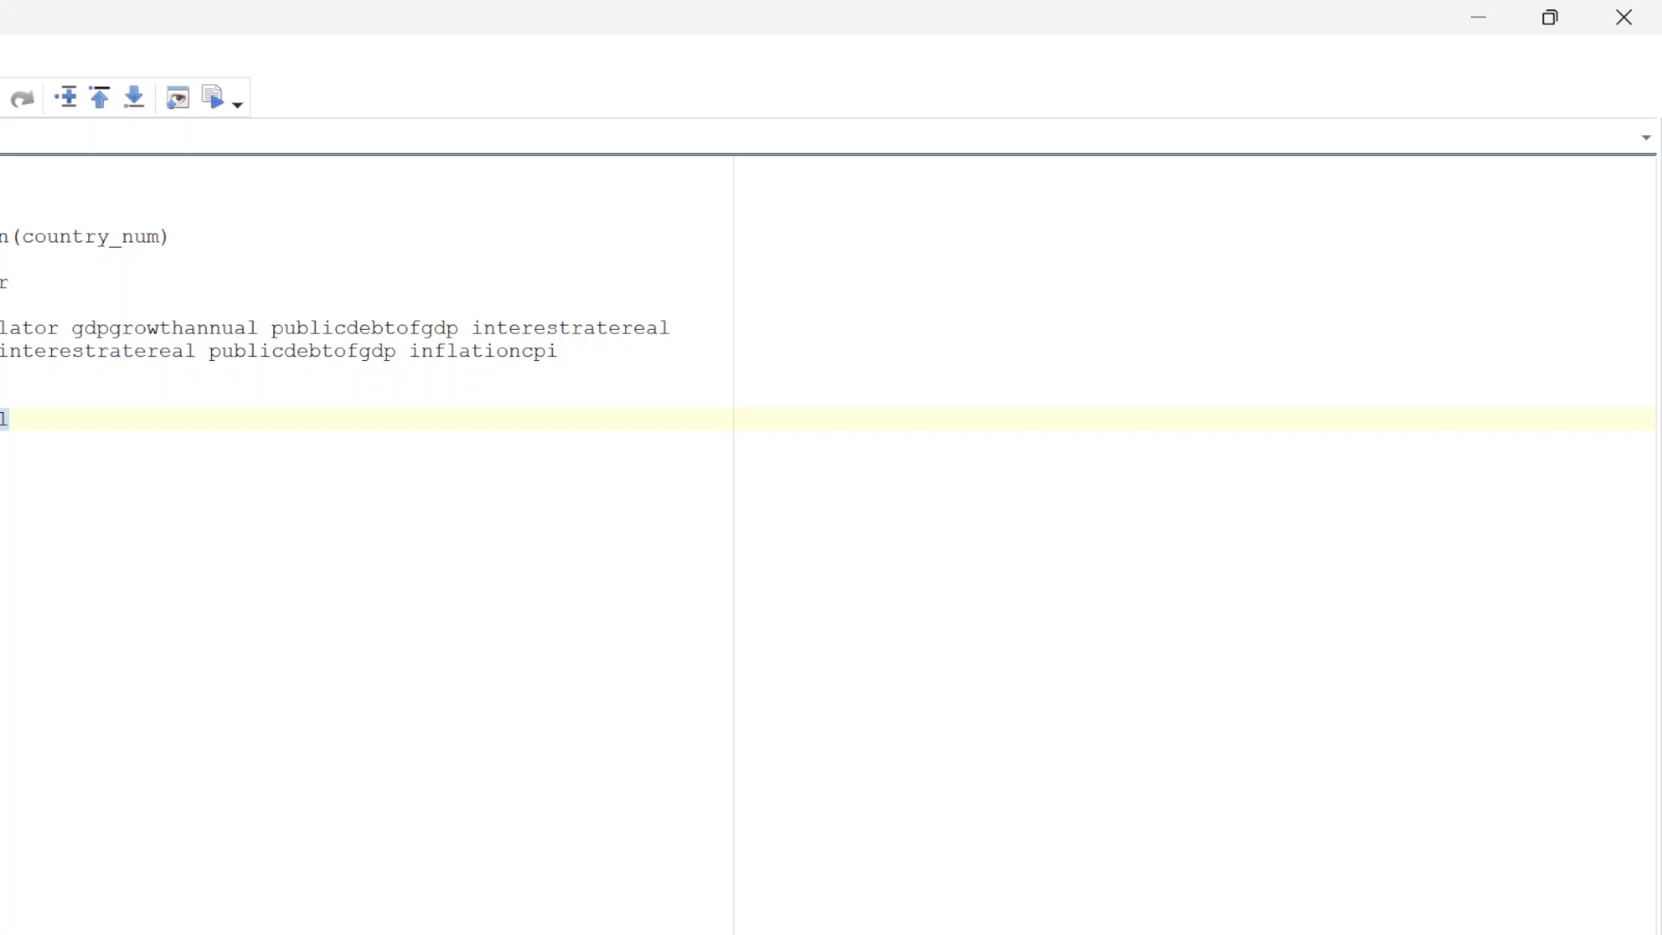
pyautogui.click(801, 934)
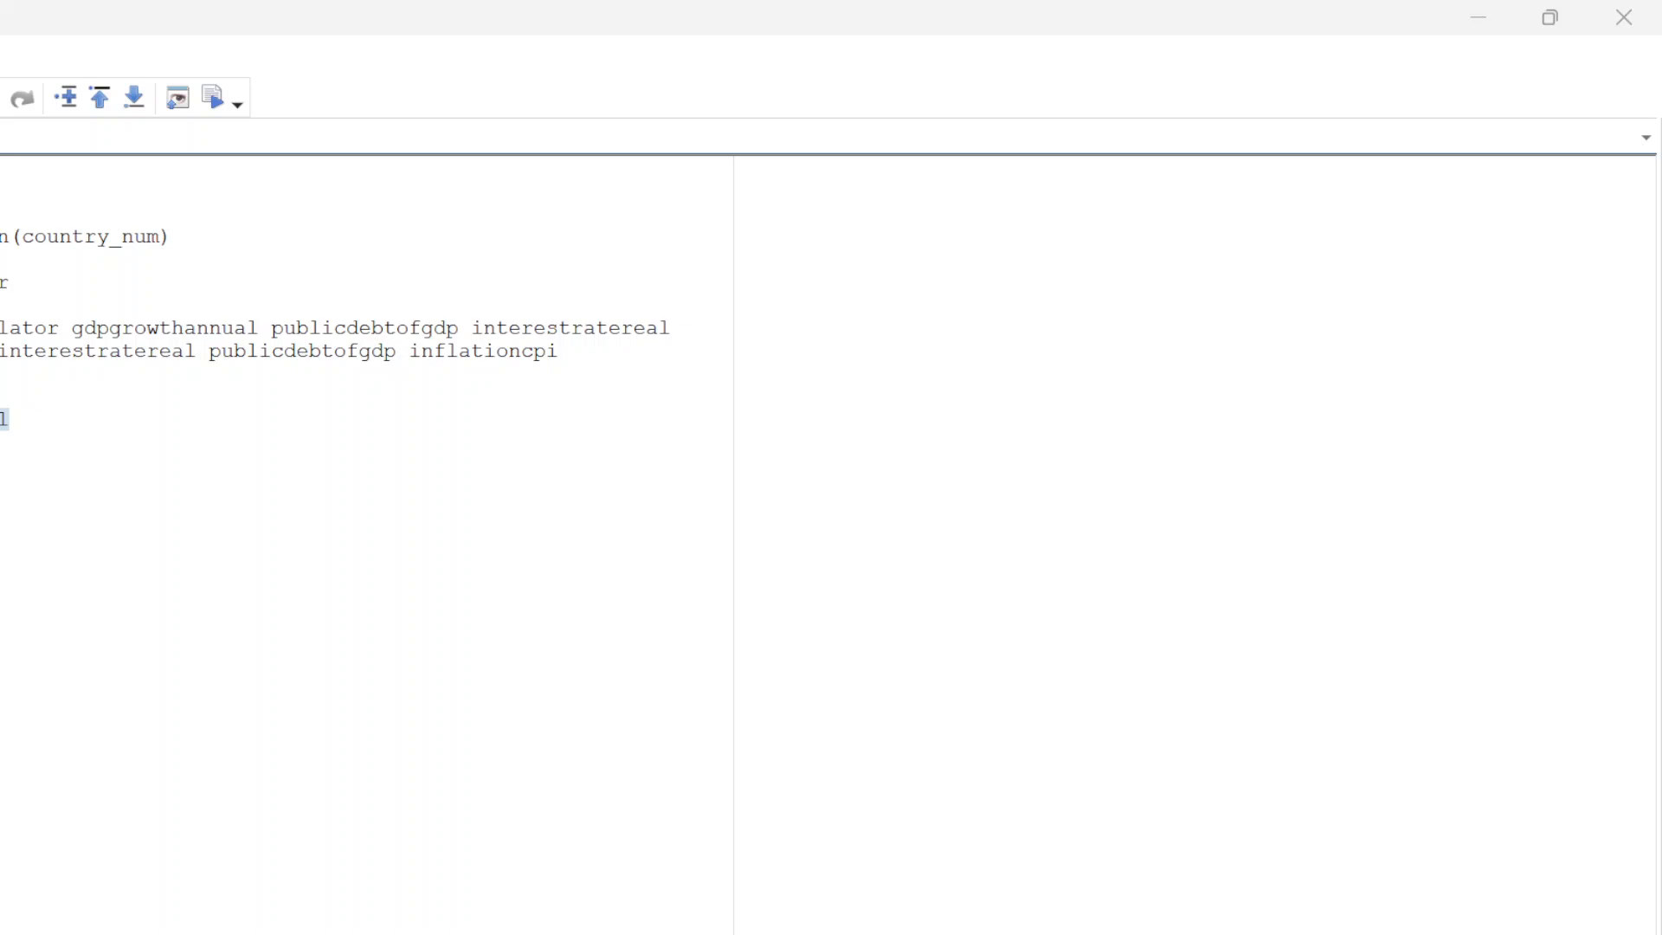
pyautogui.moveTo(868, 934)
pyautogui.click(534, 920)
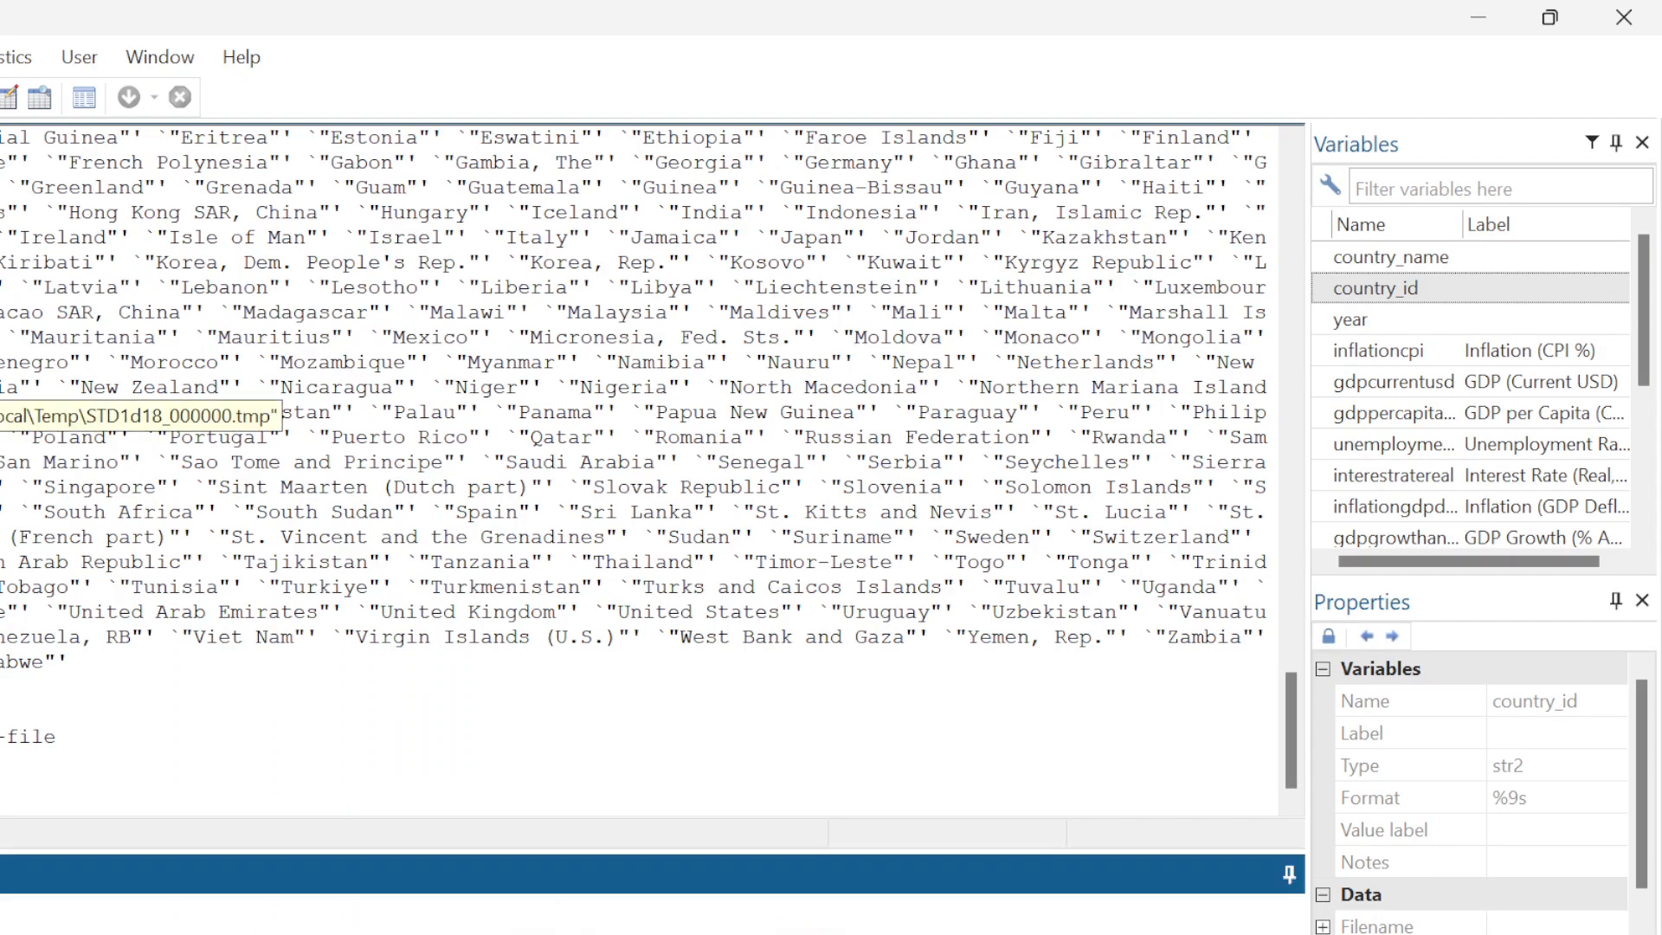
pyautogui.hotkey('ctrl', 'v')
pyautogui.press('Return')
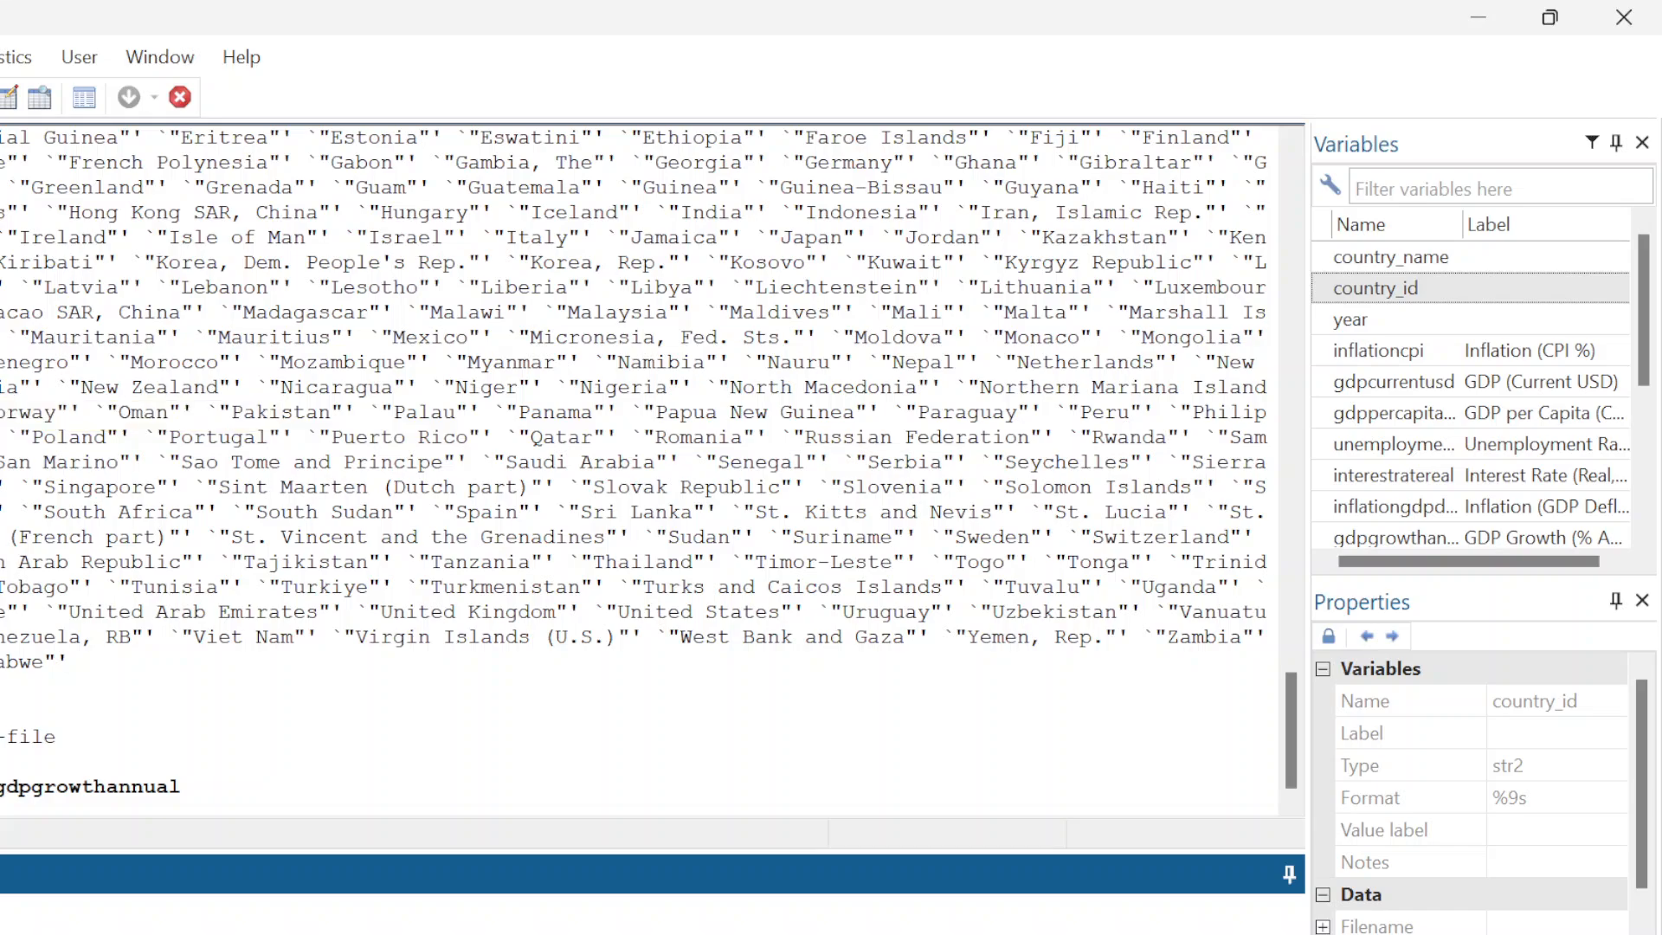
# Examine the pasted country panel data in the Data Editor while the command runs
pyautogui.click(869, 934)
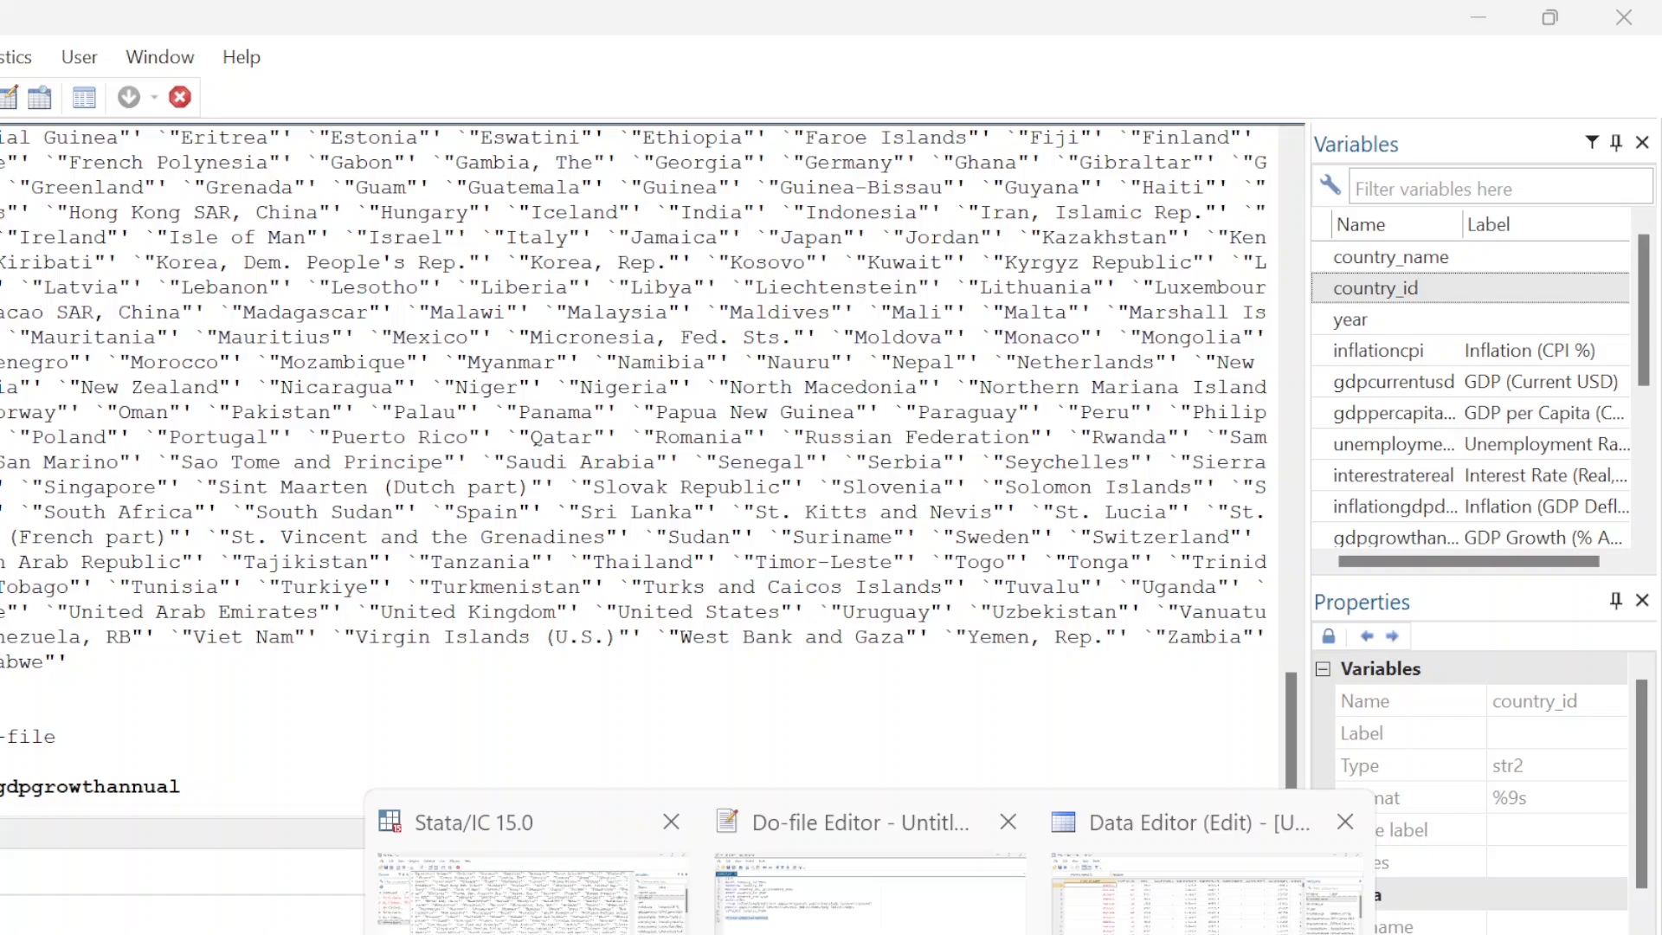
pyautogui.click(1207, 909)
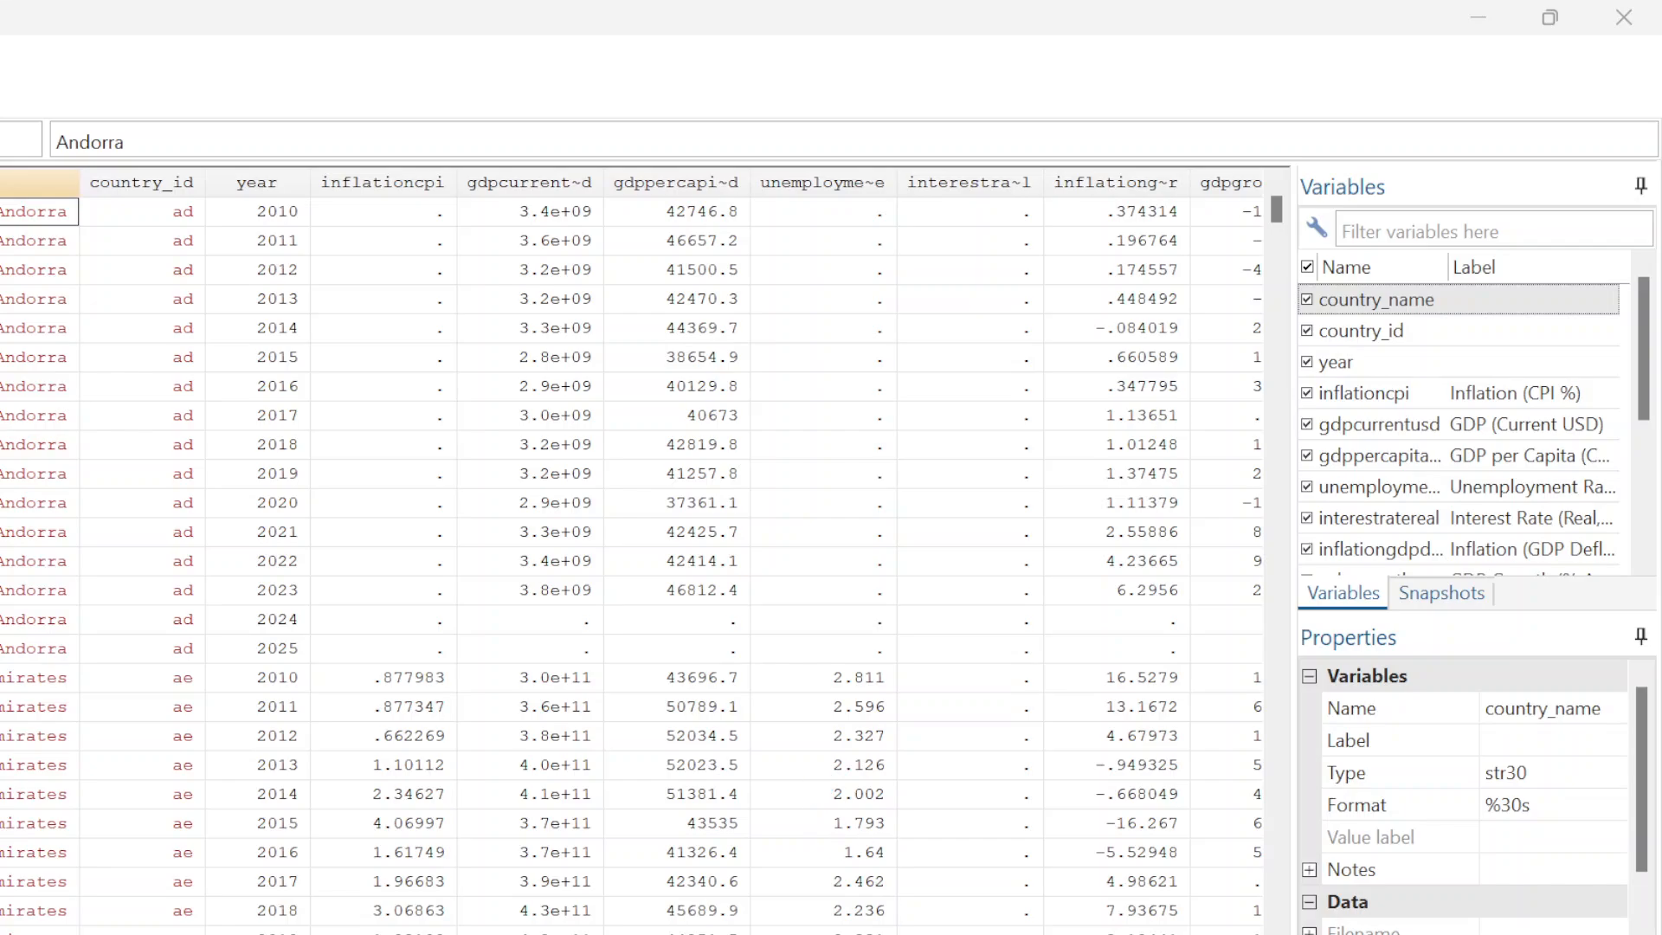
pyautogui.moveTo(870, 934)
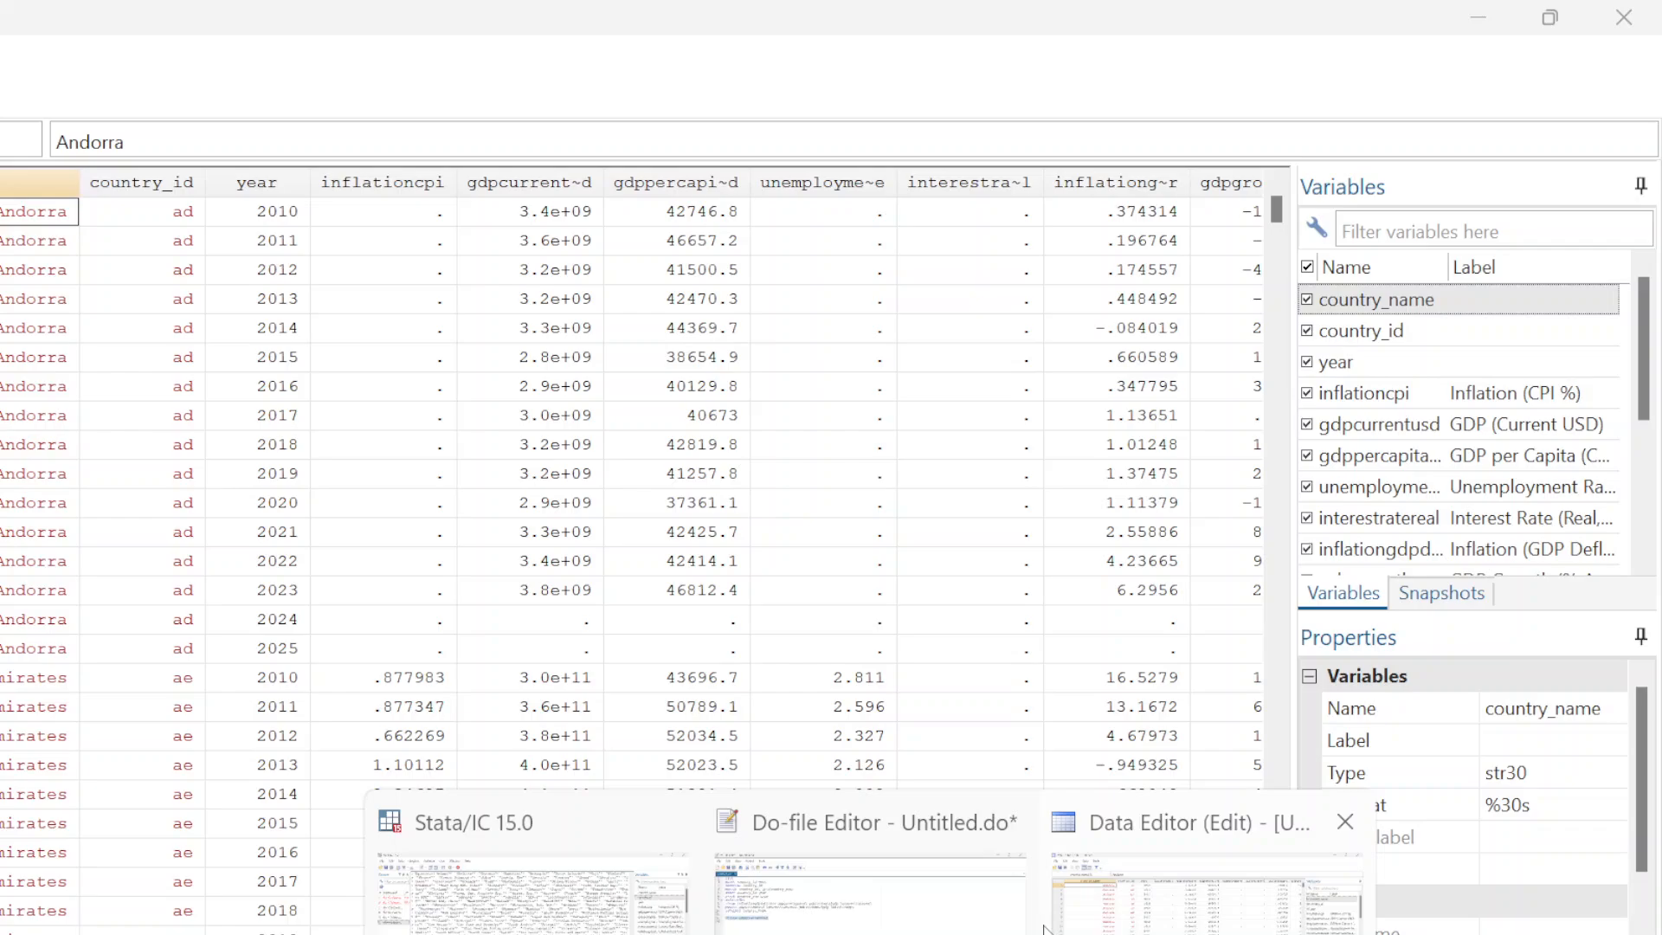
pyautogui.click(1108, 909)
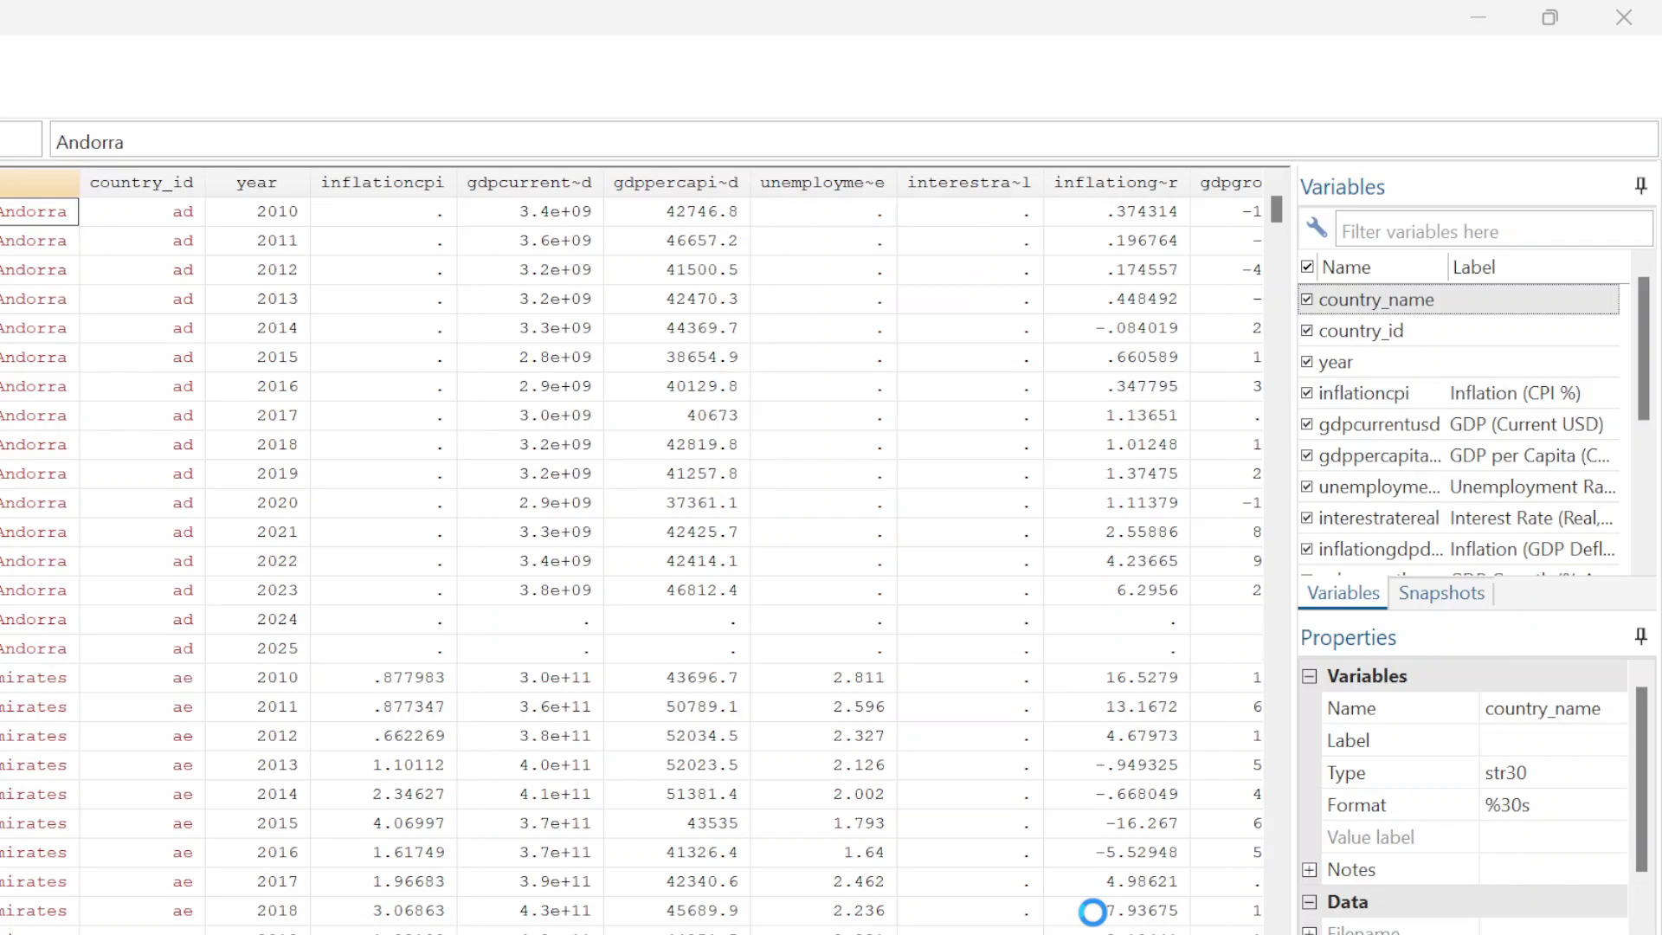
pyautogui.moveTo(801, 934)
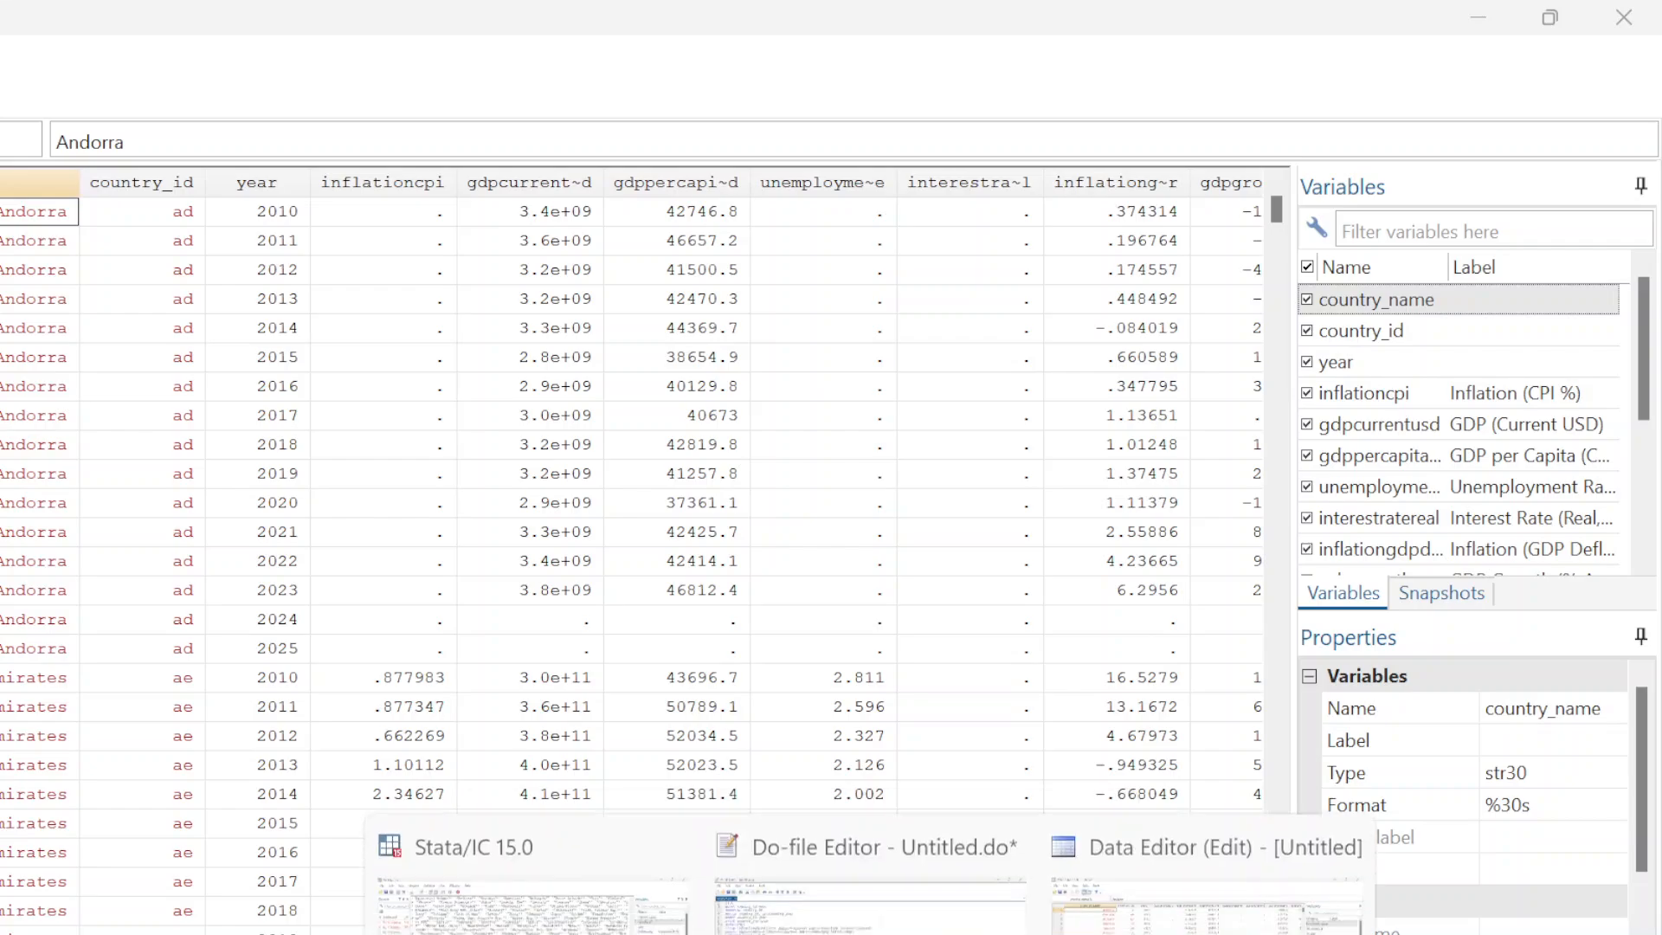
# Return to the Do-file Editor and add a new line at the end of the code, ending with the variable publicdebtofgdp
pyautogui.click(870, 896)
pyautogui.click(9, 420)
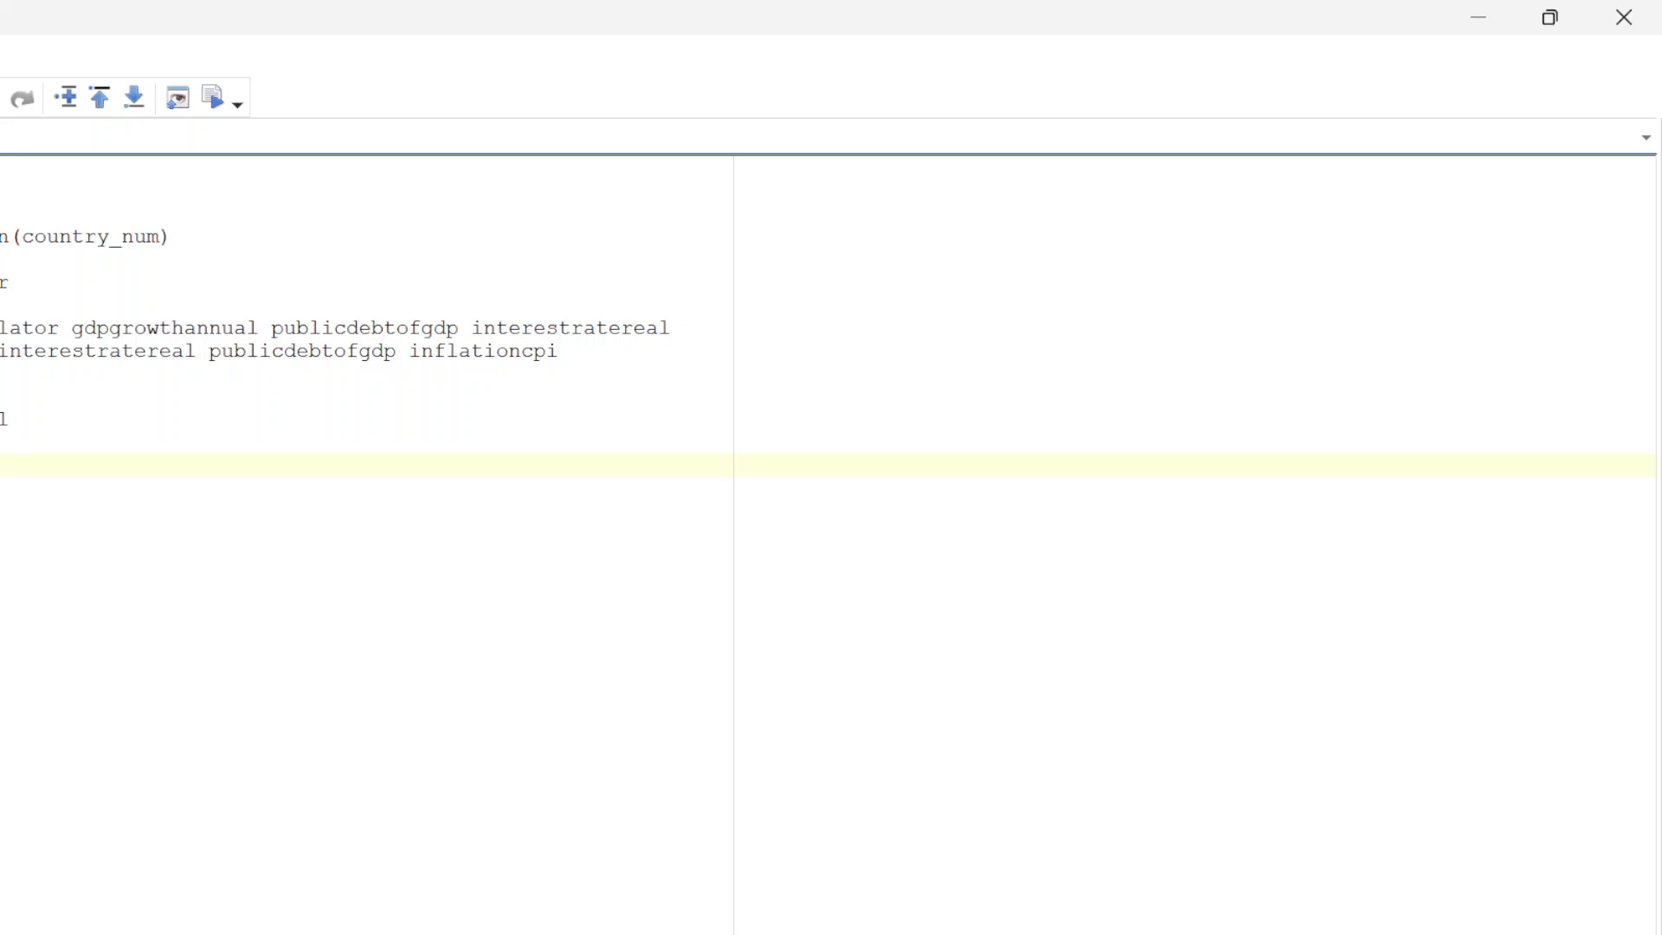
pyautogui.write('l publicdebto')
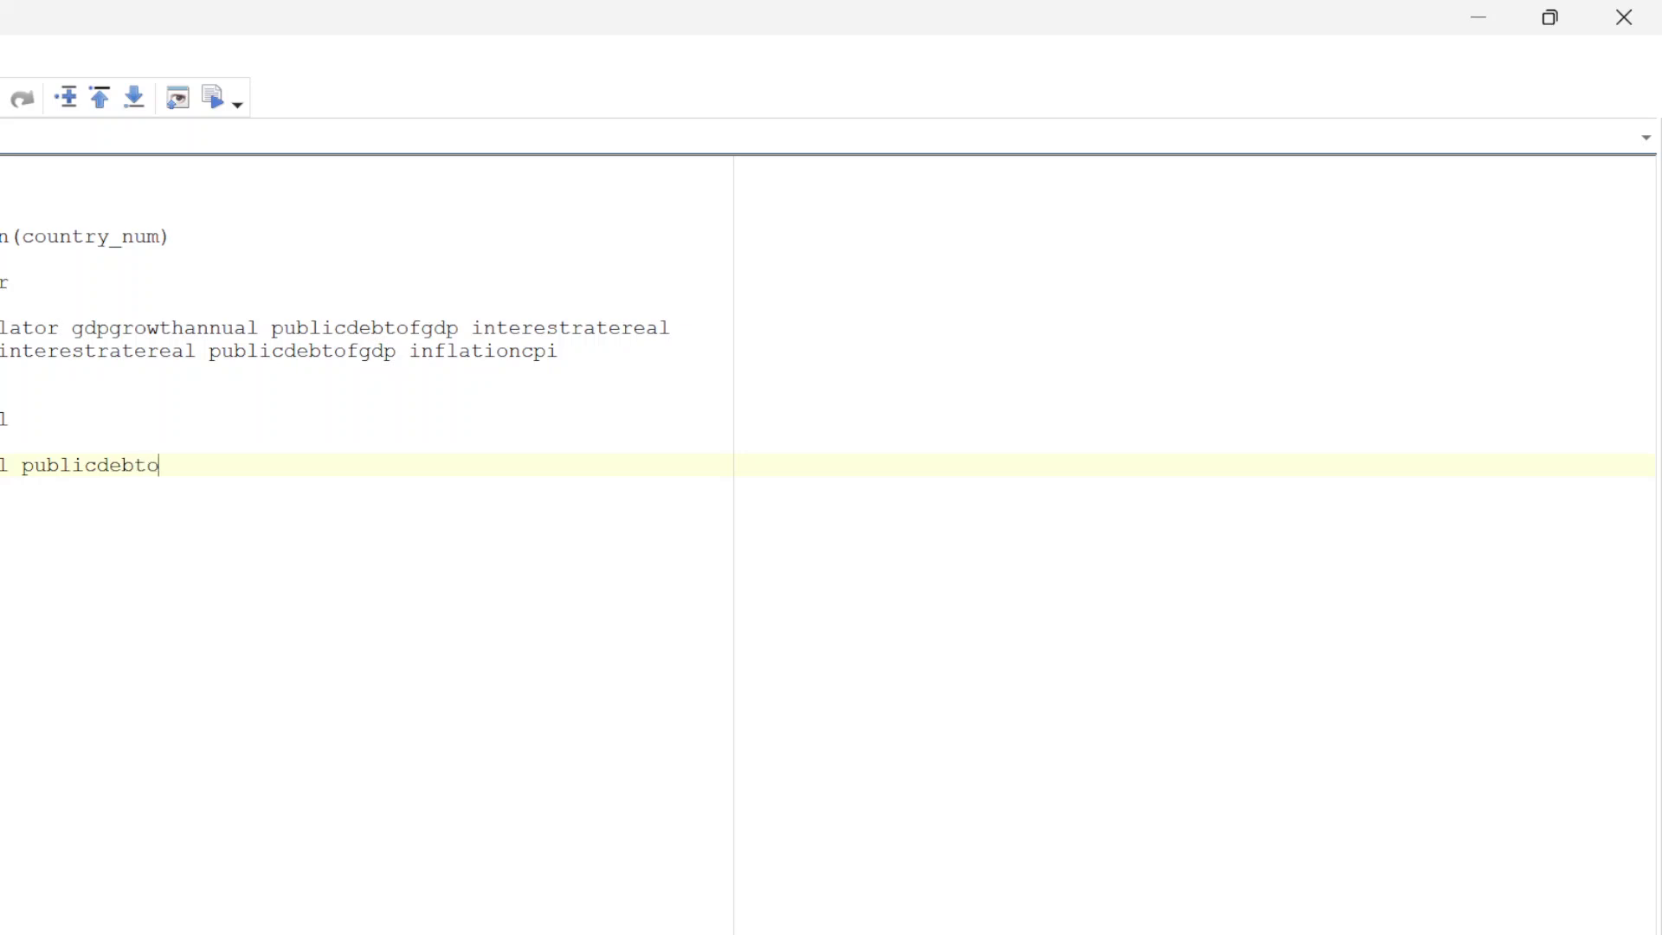
pyautogui.write('fgdp')
# Check the Data Editor, then paste a command with gdpgrowthannual publicdebtofgdp below the new publicdebtofgdp line in the do-file
pyautogui.click(1210, 891)
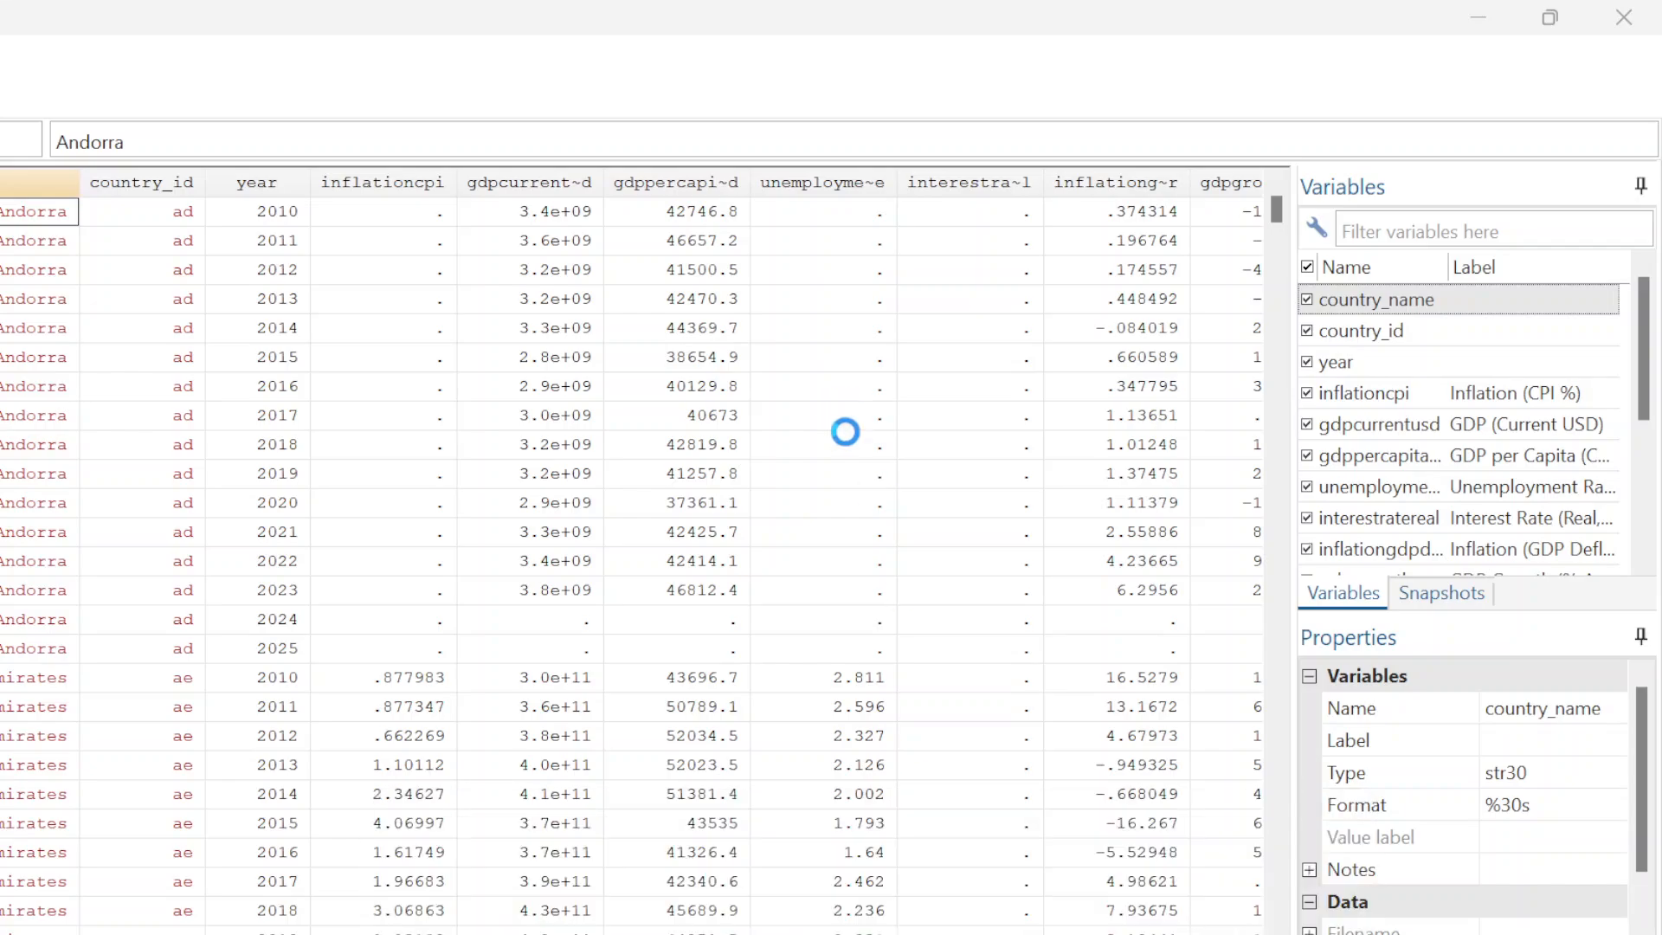
pyautogui.click(868, 896)
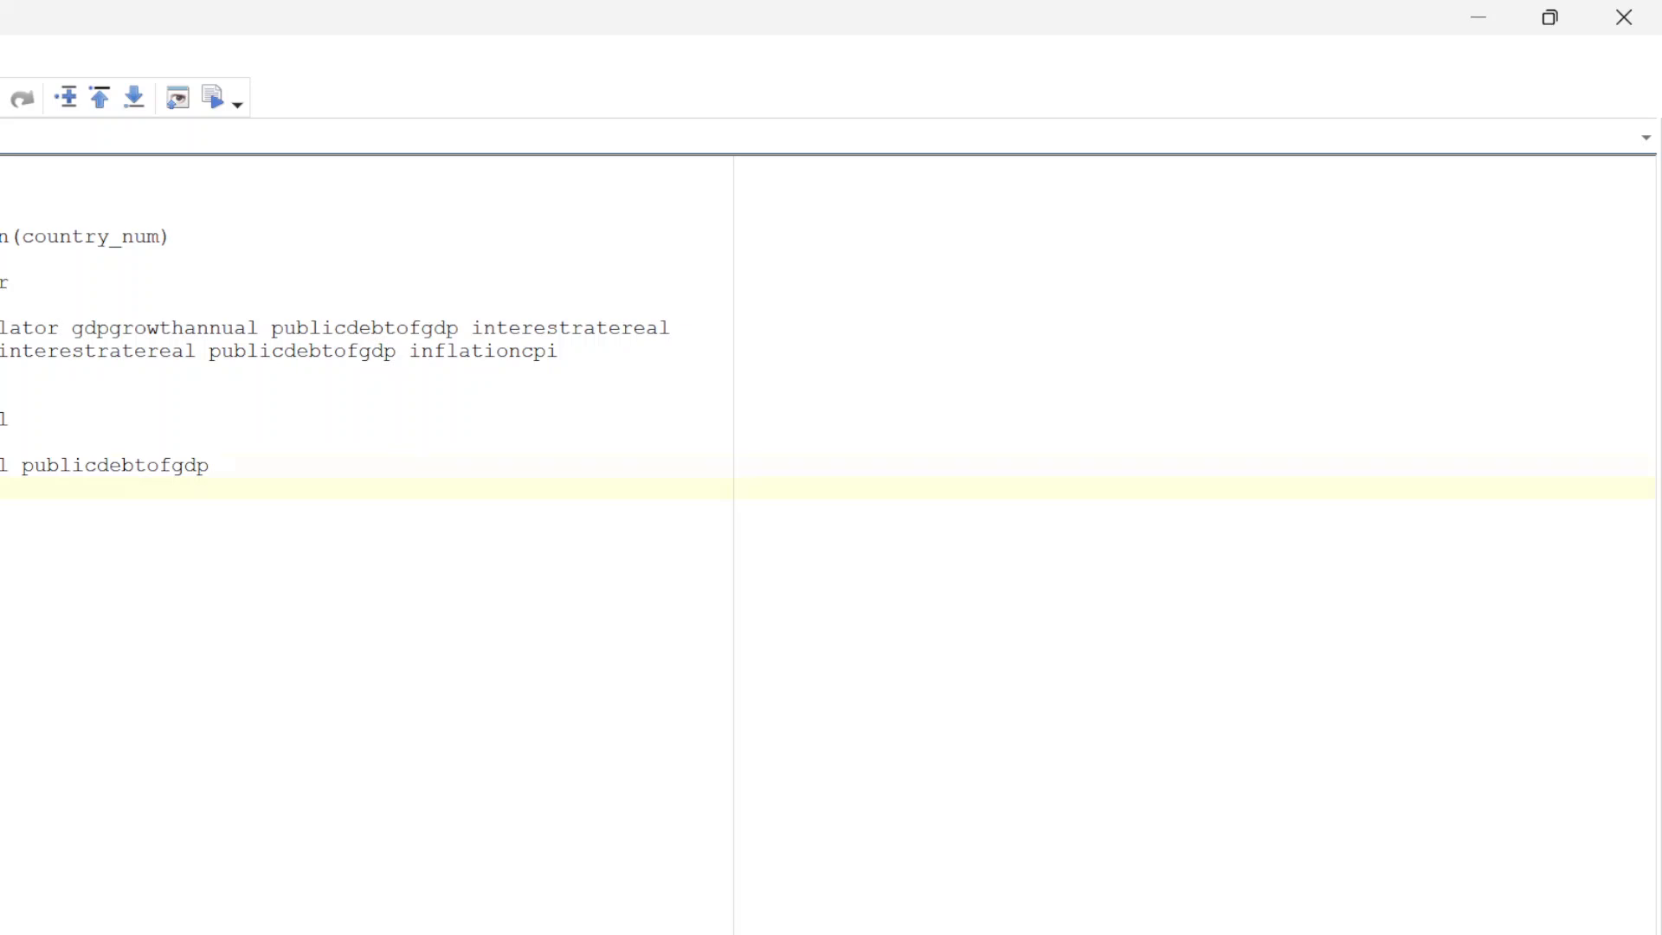
pyautogui.moveTo(1, 465); pyautogui.dragTo(221, 487)
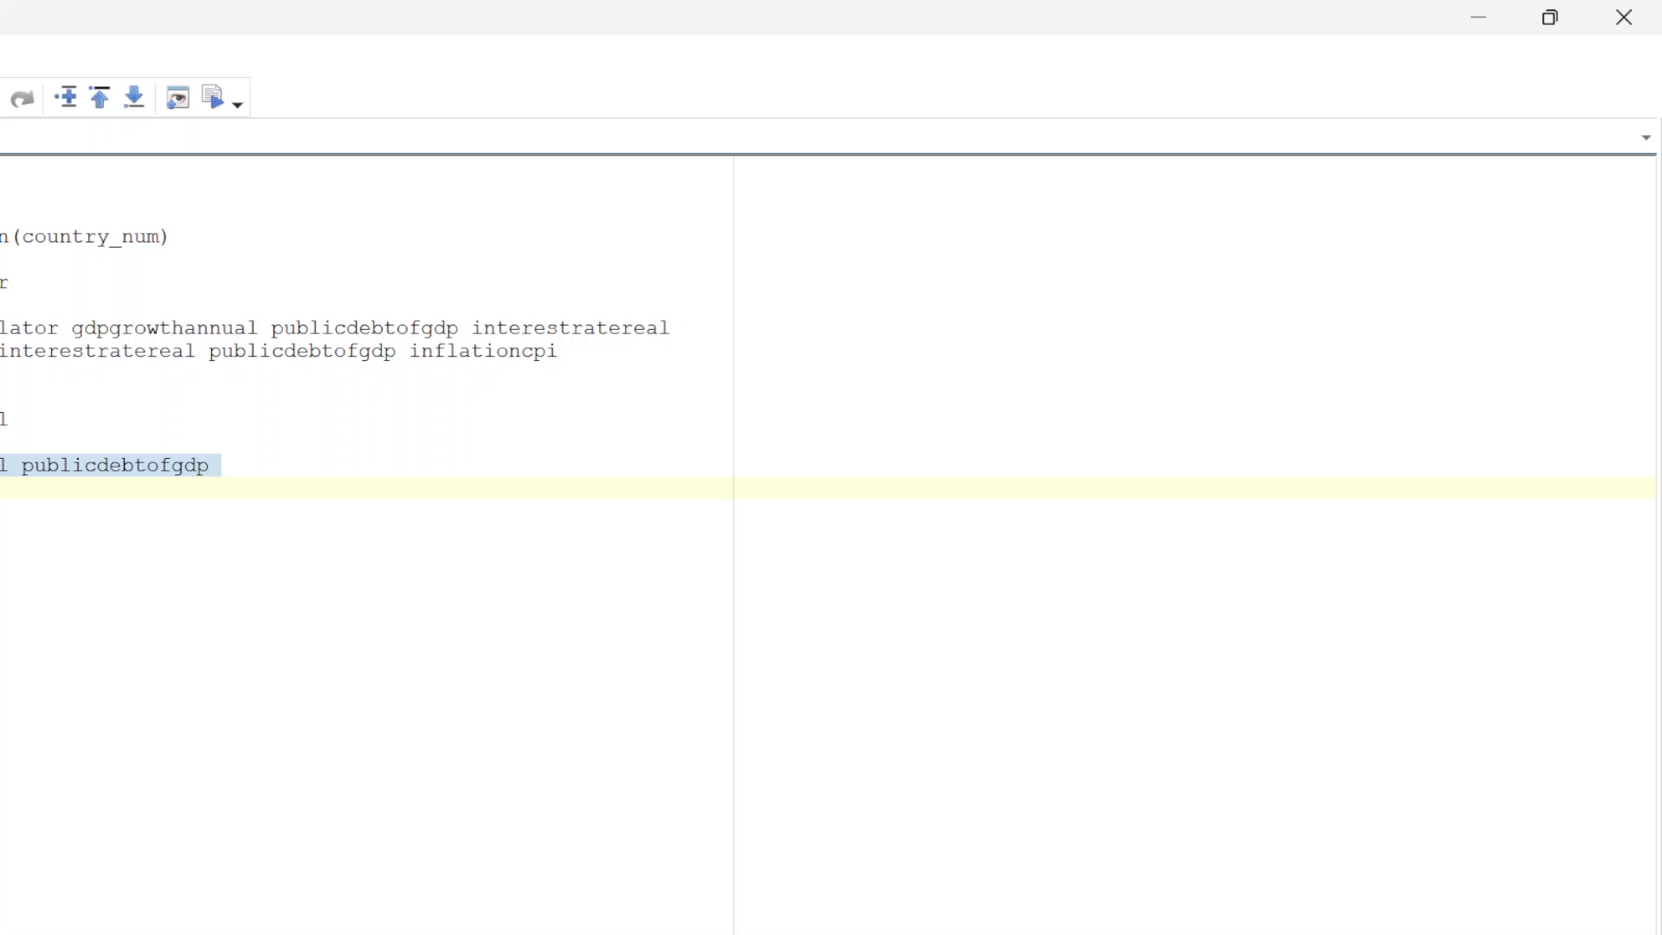
pyautogui.click(211, 466)
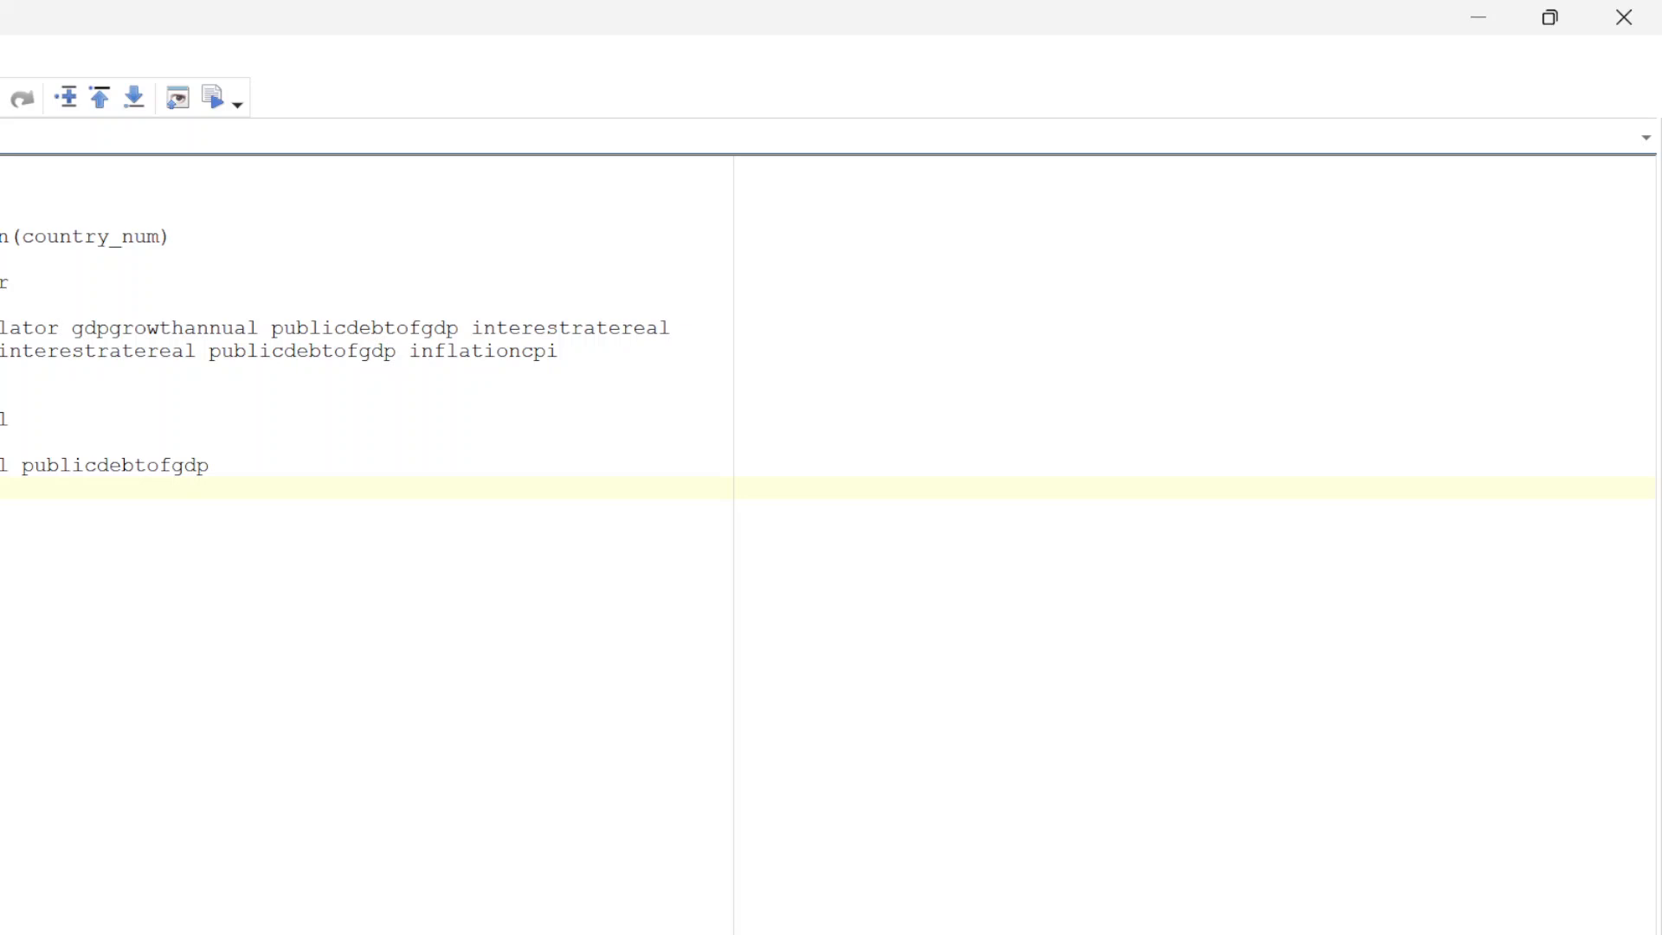
pyautogui.hotkey('ctrl', 'v')
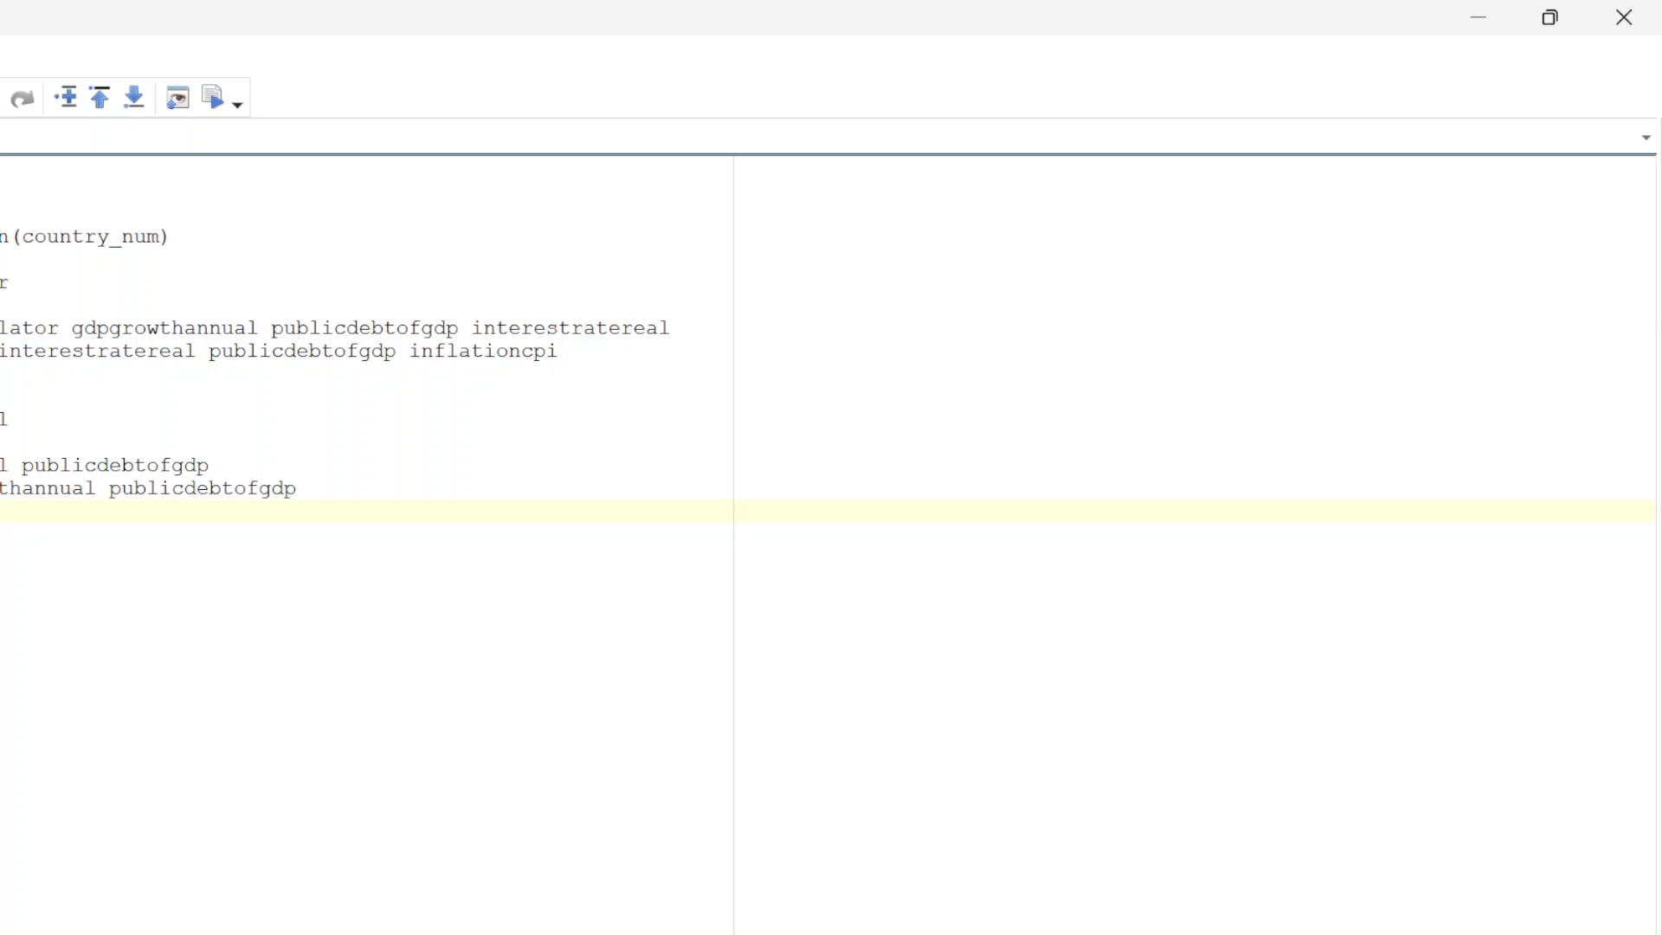
# Execute the do-file code and minimise the resulting Graph window
pyautogui.hotkey('ctrl', 'd')
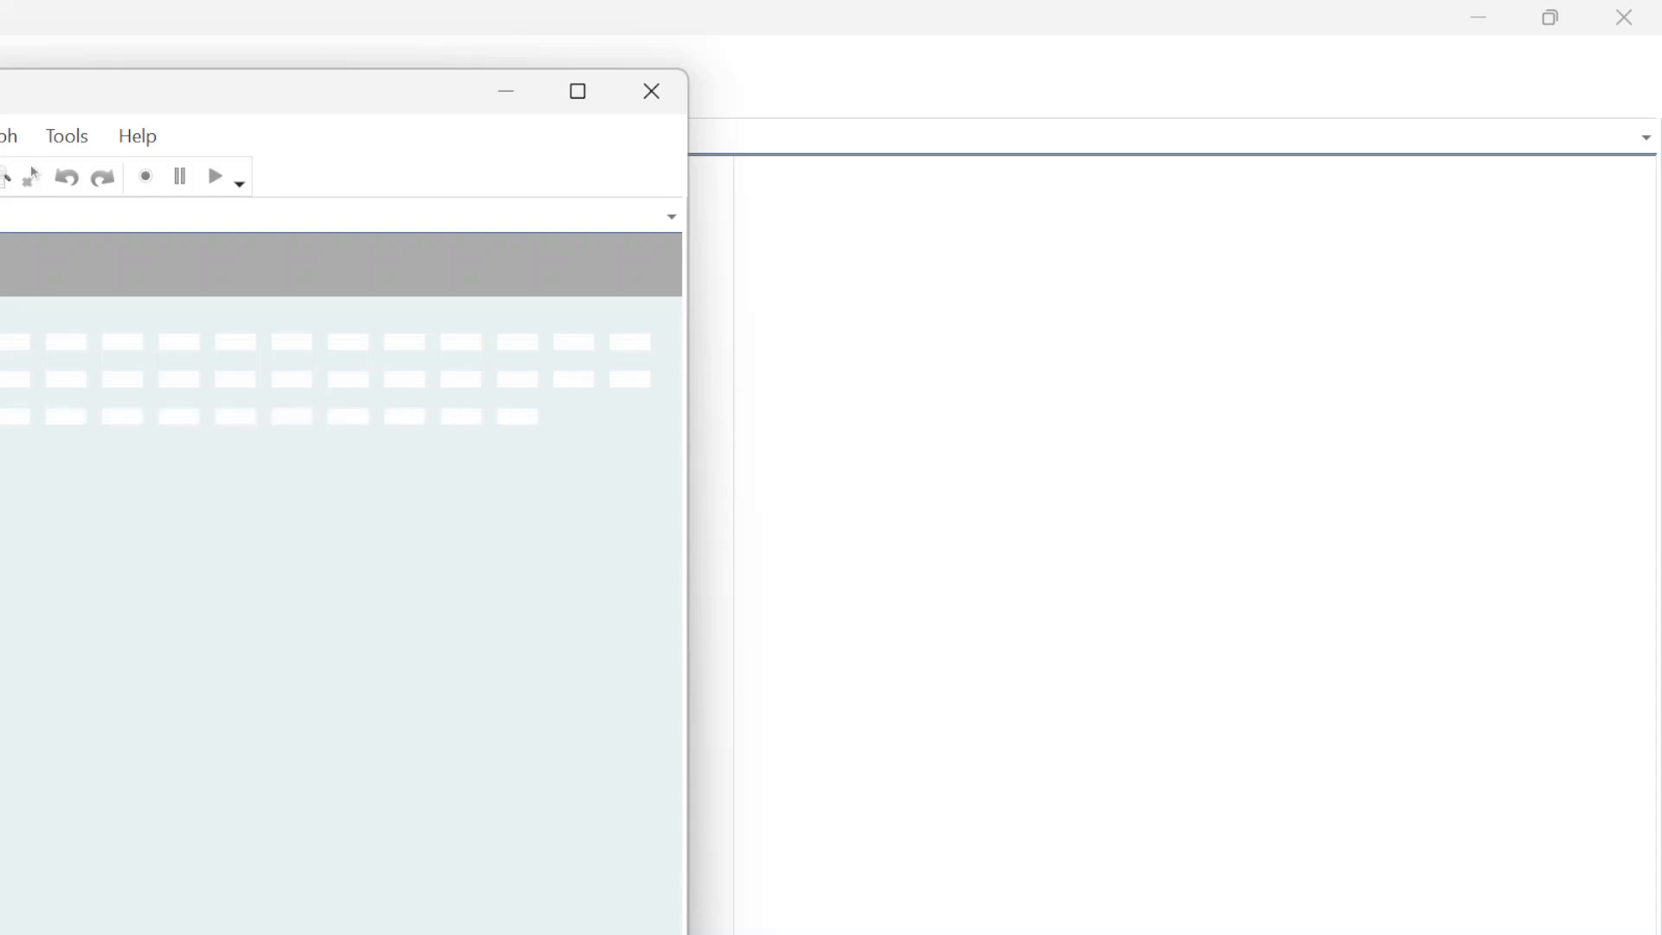
pyautogui.click(505, 94)
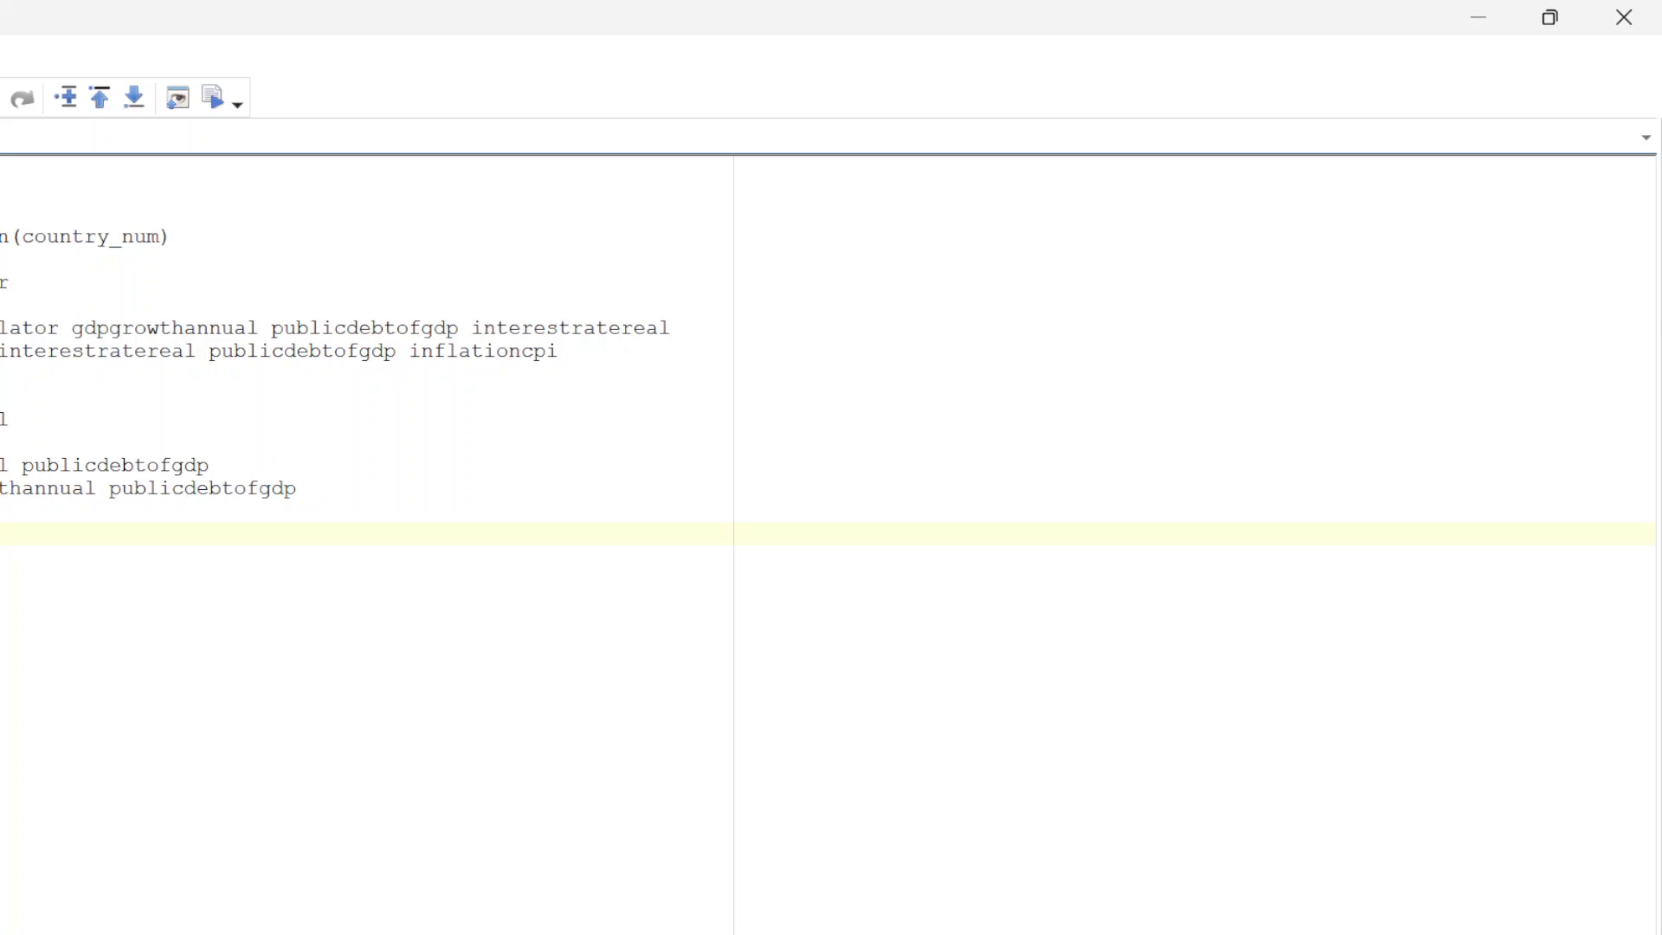
pyautogui.click(874, 934)
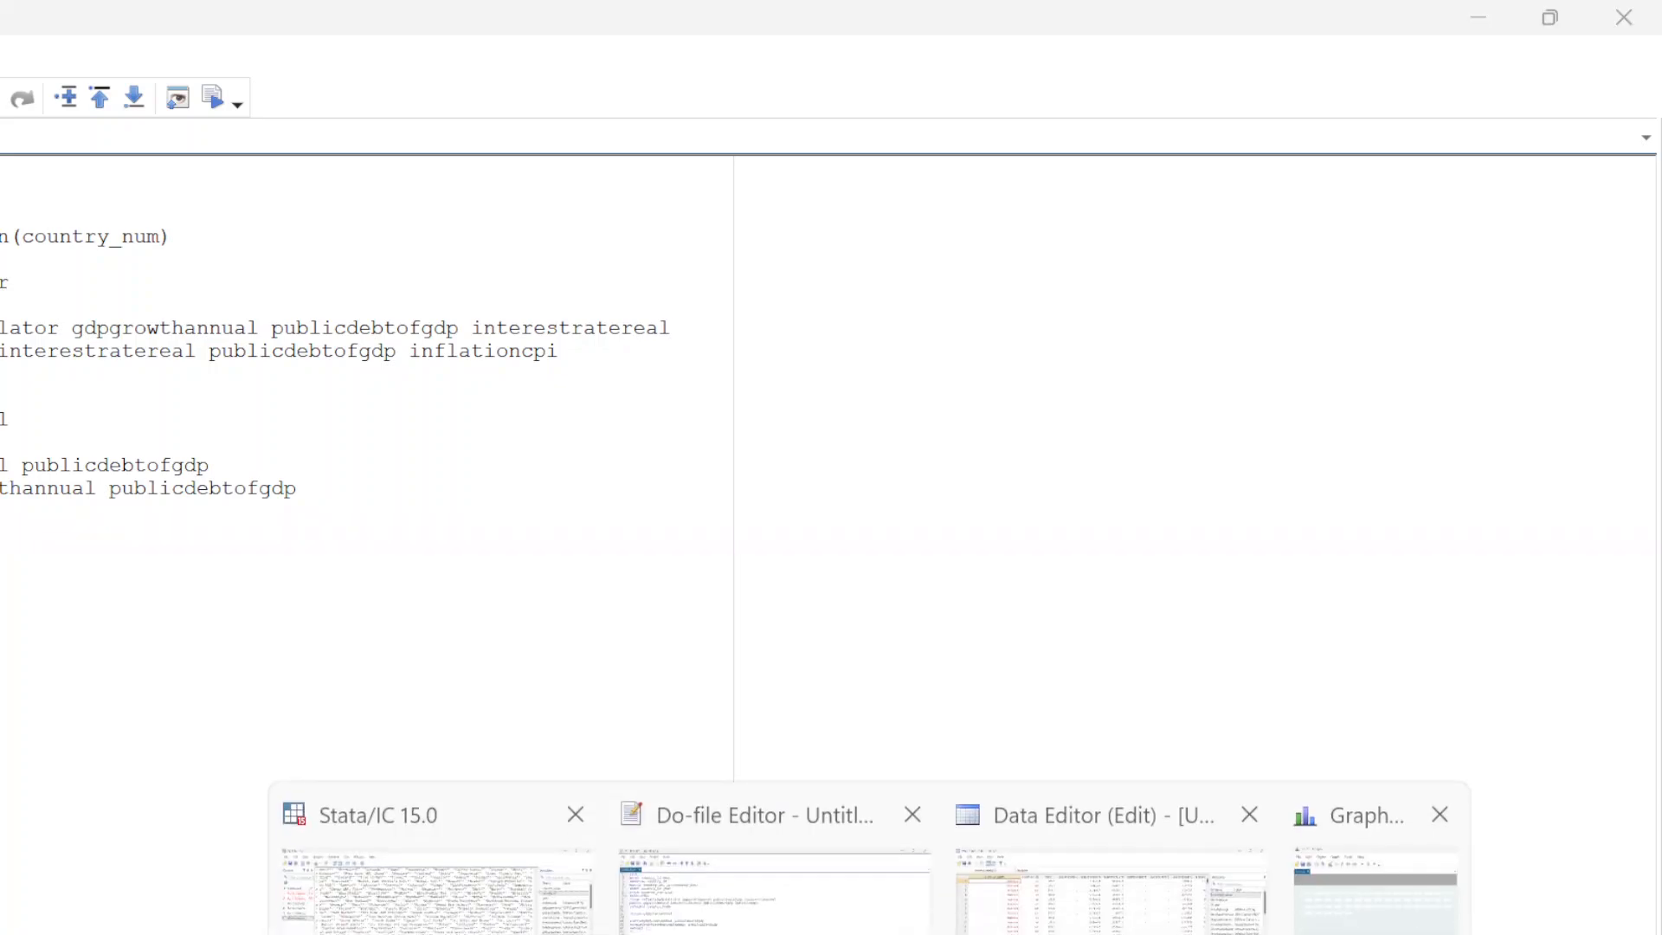
# Check the per-country graph and the panel data in the Data Editor, and return to the main Stata window
pyautogui.click(1377, 892)
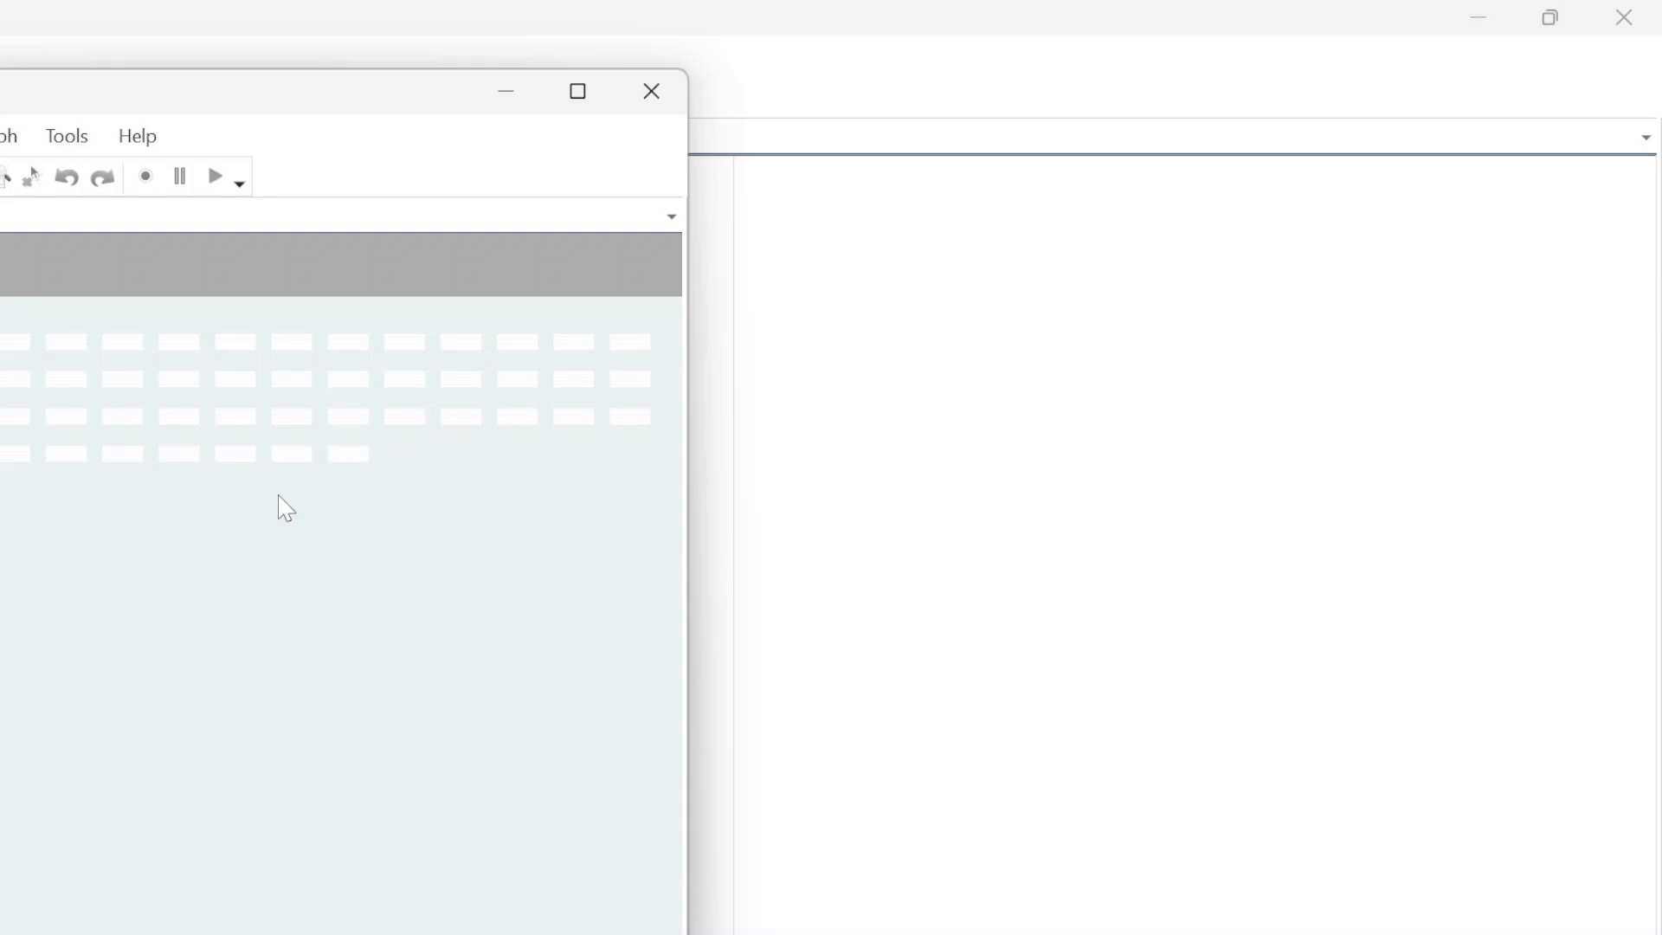
pyautogui.click(499, 92)
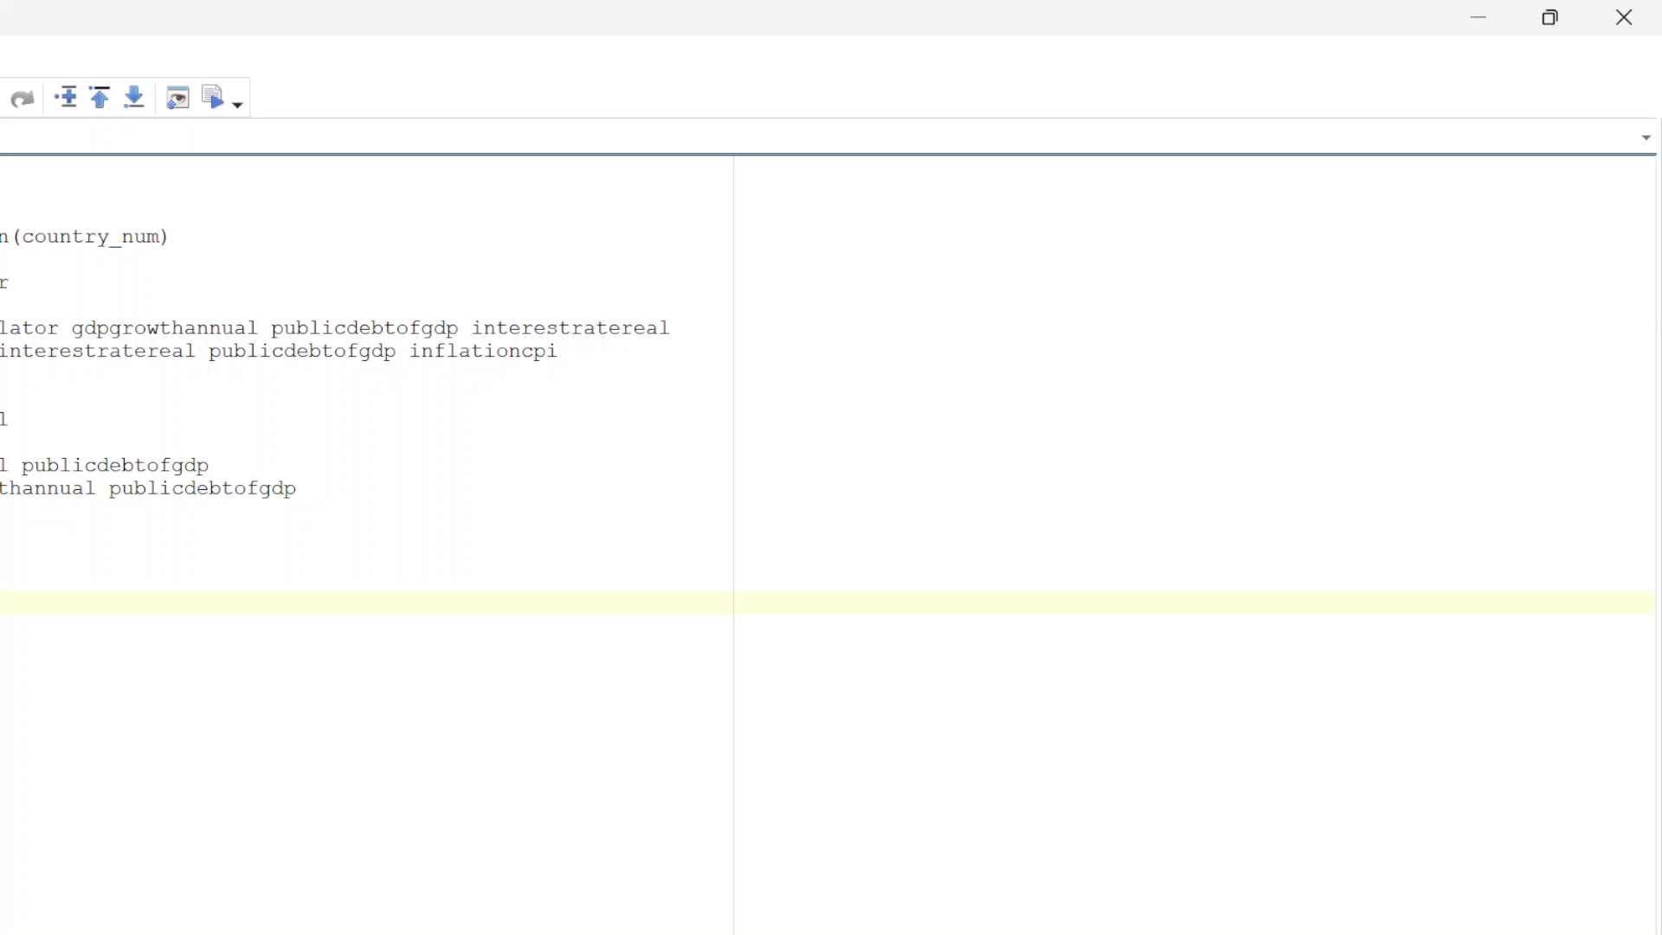
pyautogui.click(1478, 18)
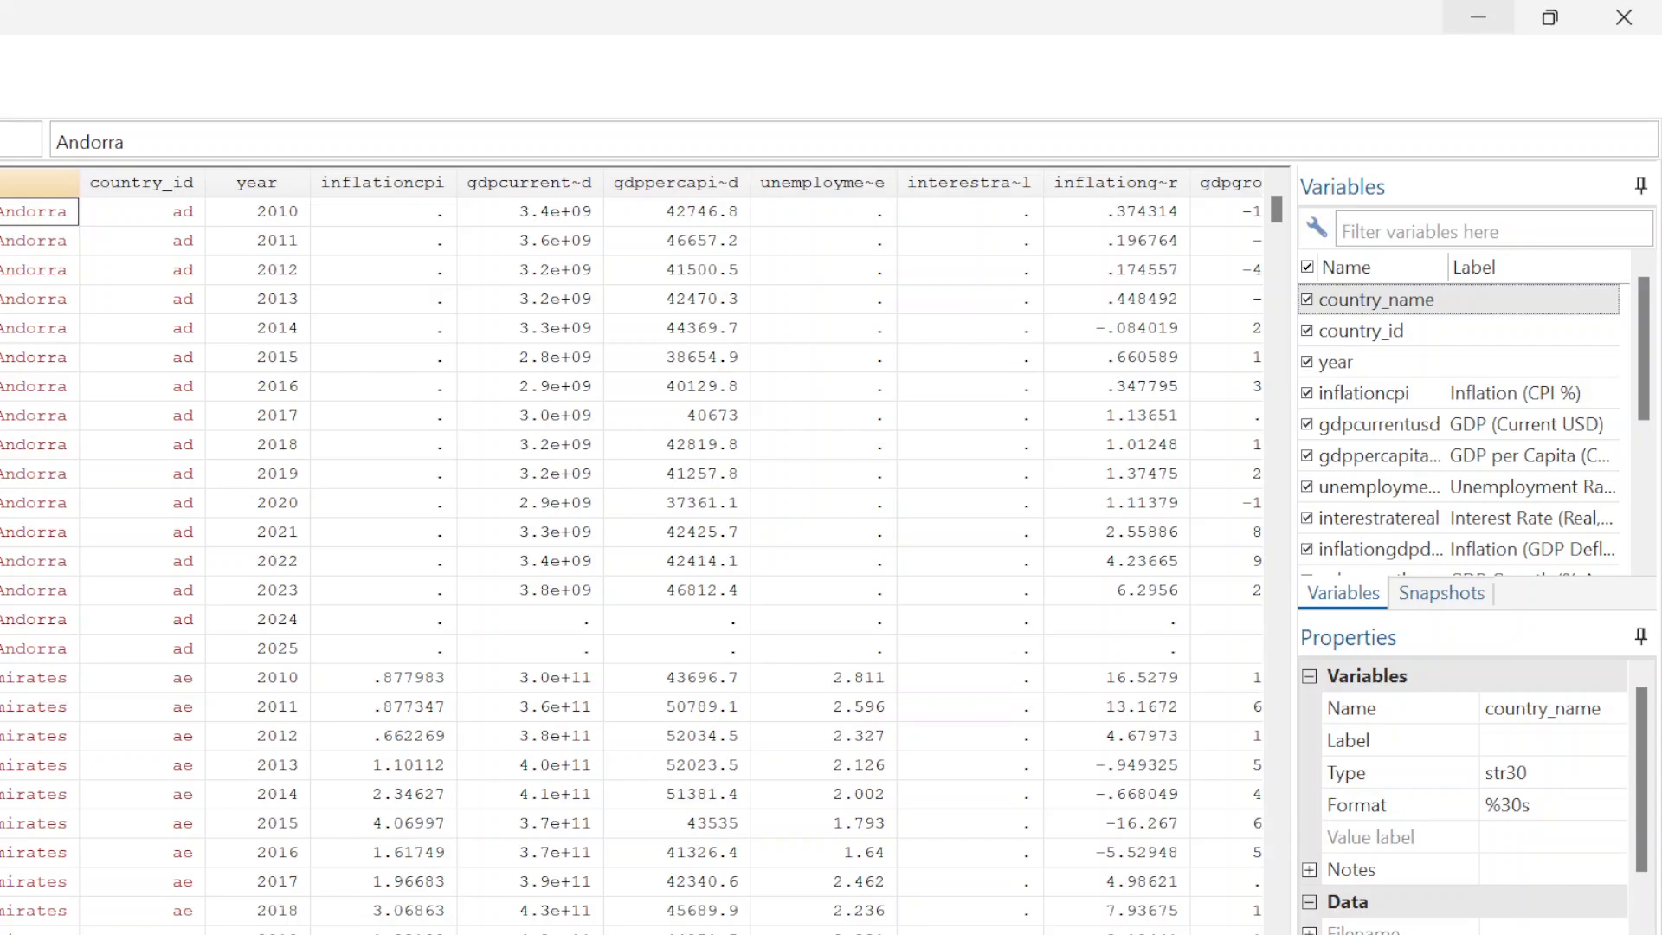
pyautogui.scroll(-2, 645, 554)
pyautogui.scroll(1, 645, 554)
pyautogui.click(870, 933)
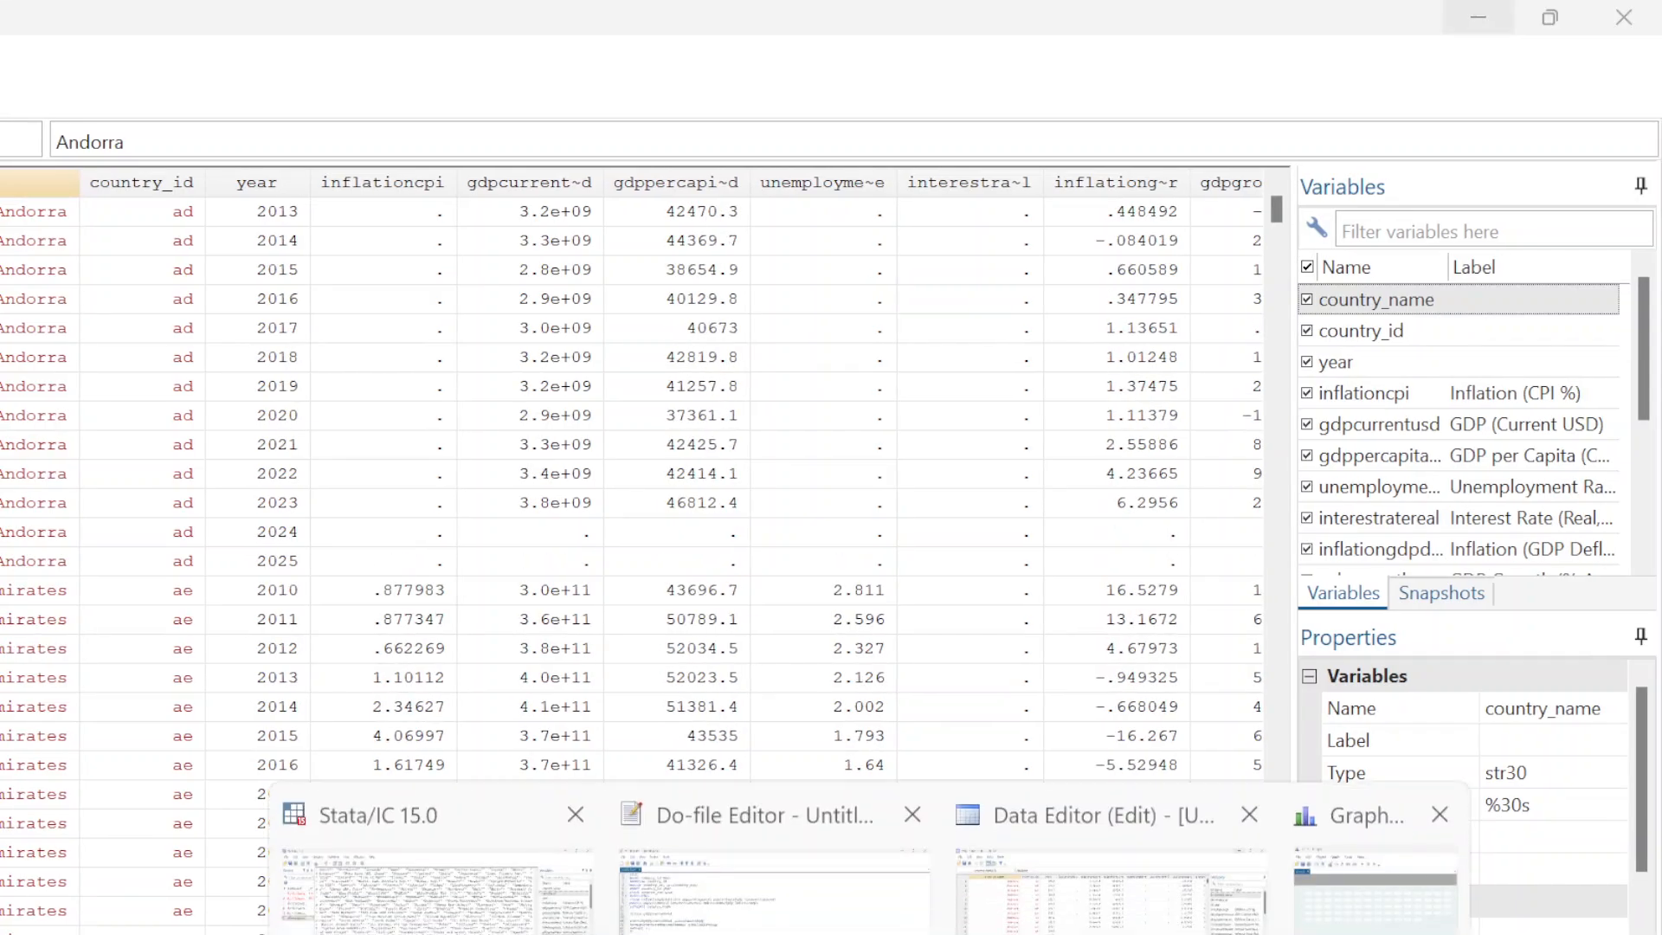
pyautogui.click(437, 891)
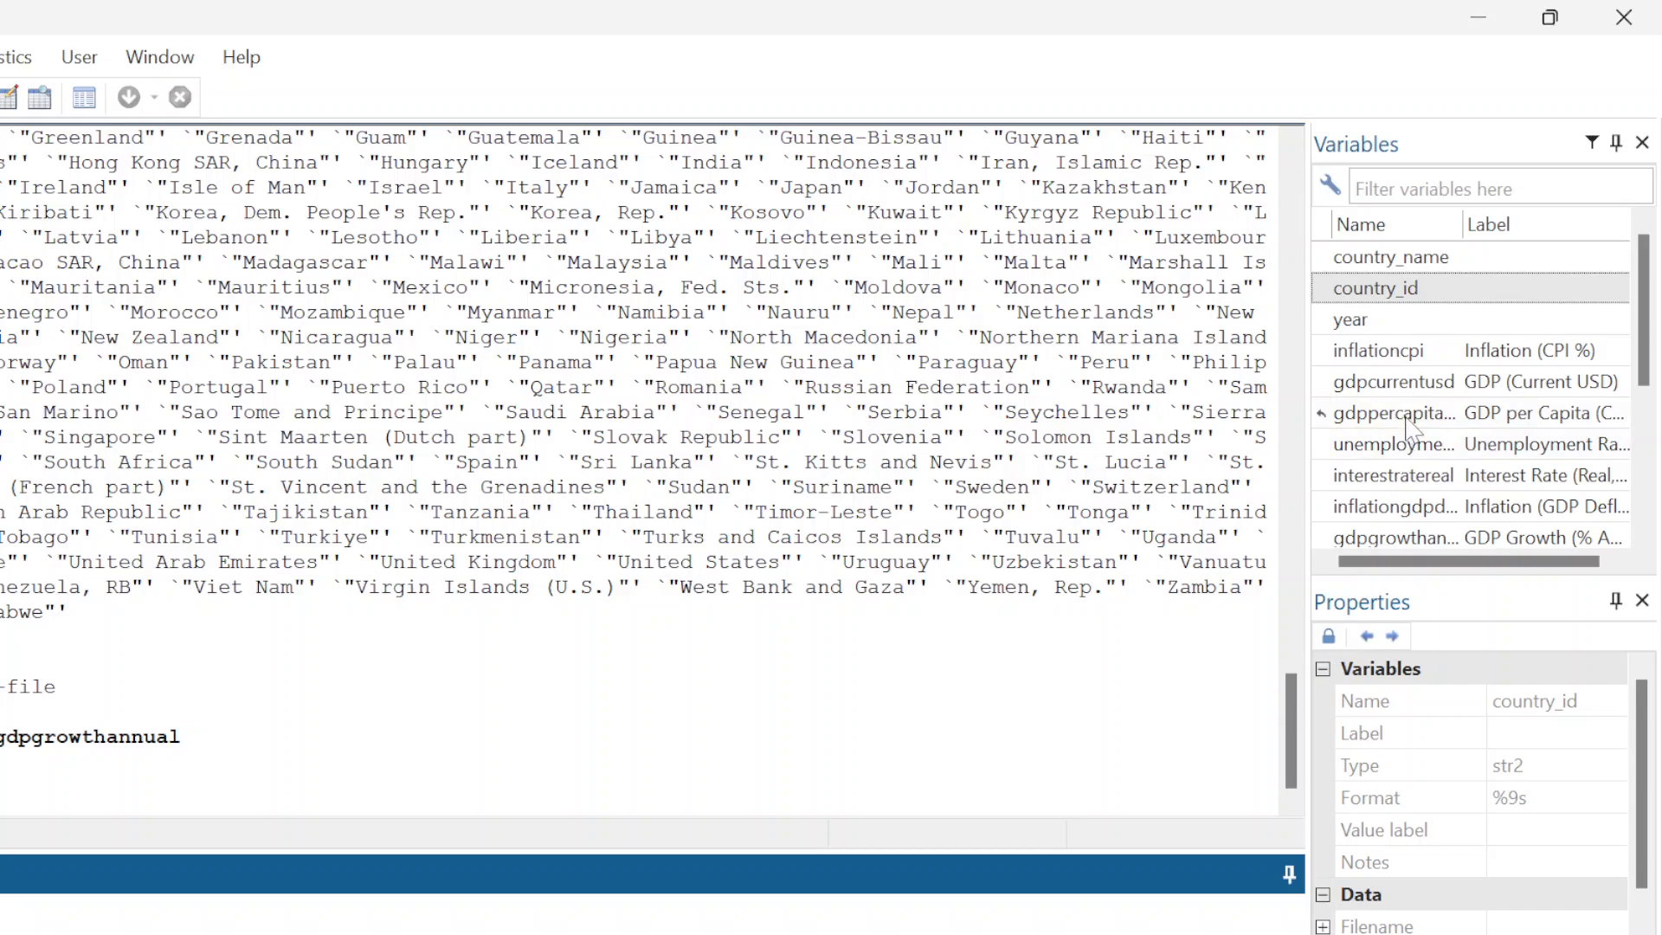
# Run a linear regression of gdpgrowthannual on inflationgdpdeflator, unemploymentrate and publicdebtofgdp, picking the variables from the variable list
pyautogui.scroll(-3, 1408, 433)
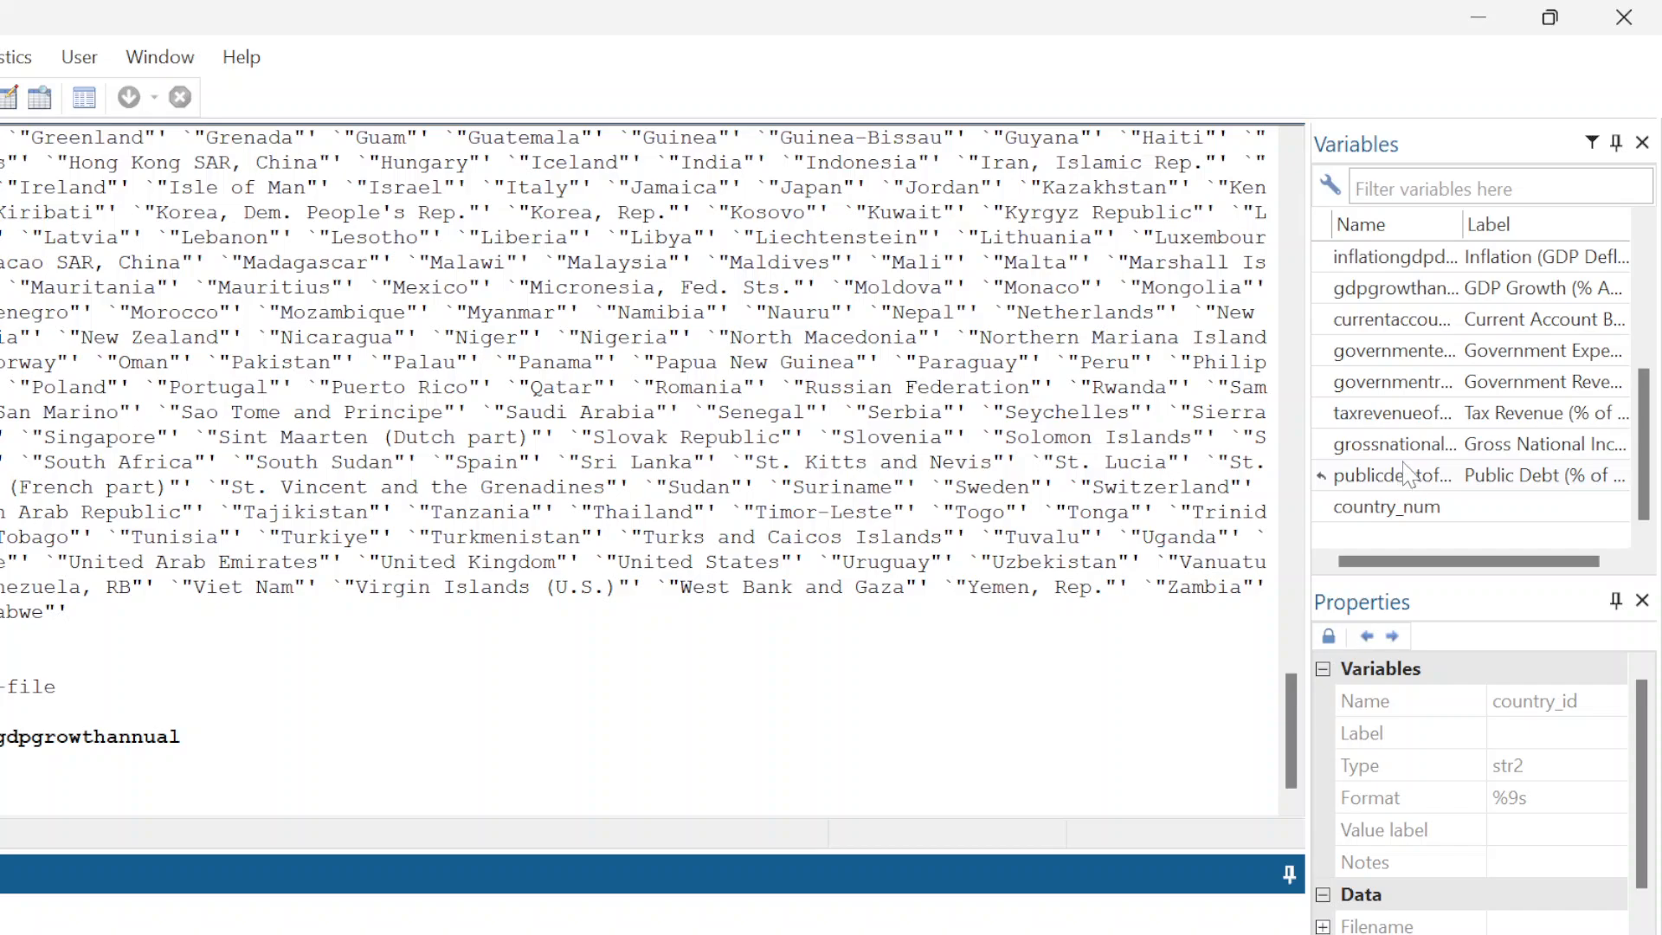
pyautogui.click(1440, 300)
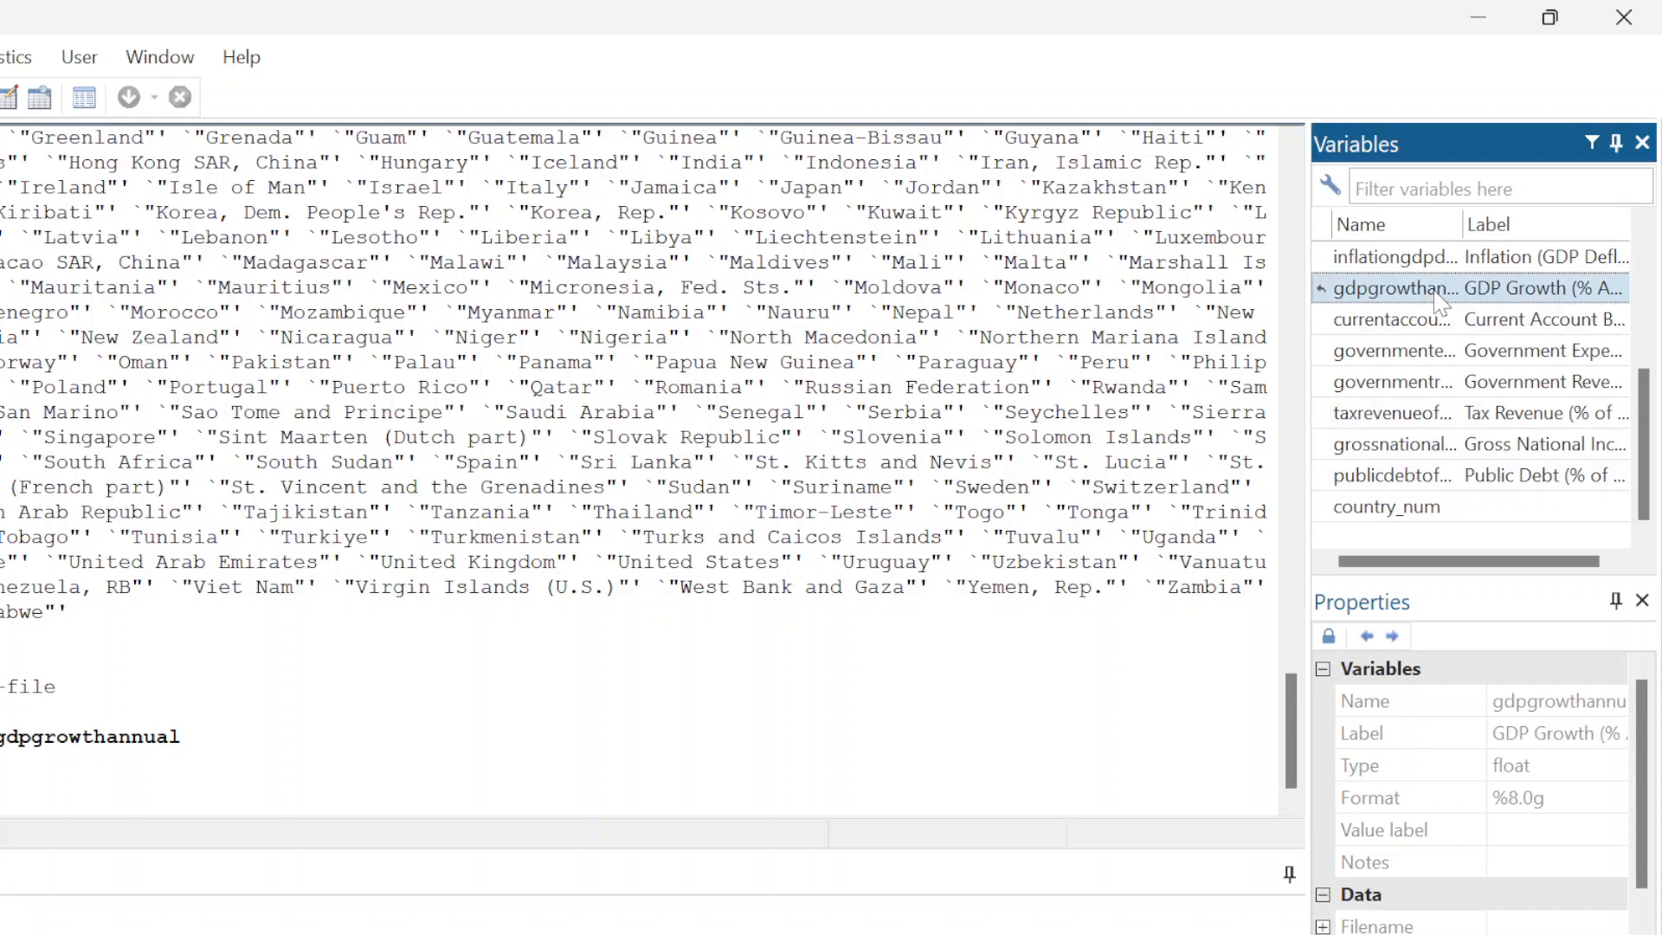
pyautogui.doubleClick(1442, 302)
pyautogui.scroll(3, 1440, 303)
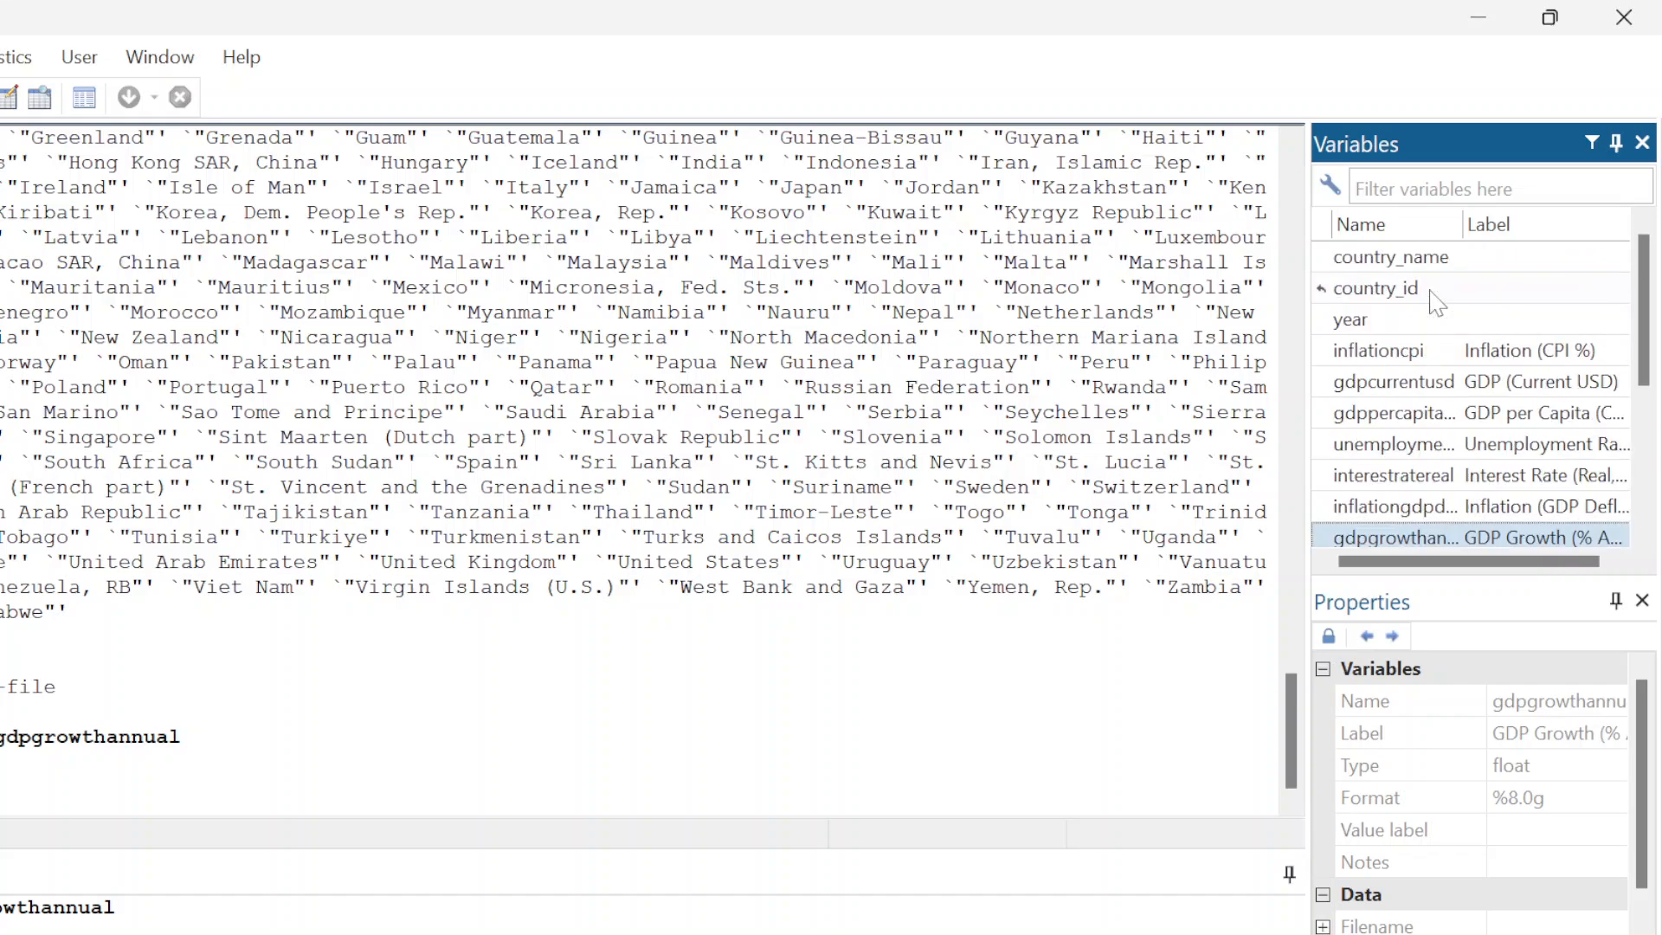
pyautogui.doubleClick(1384, 509)
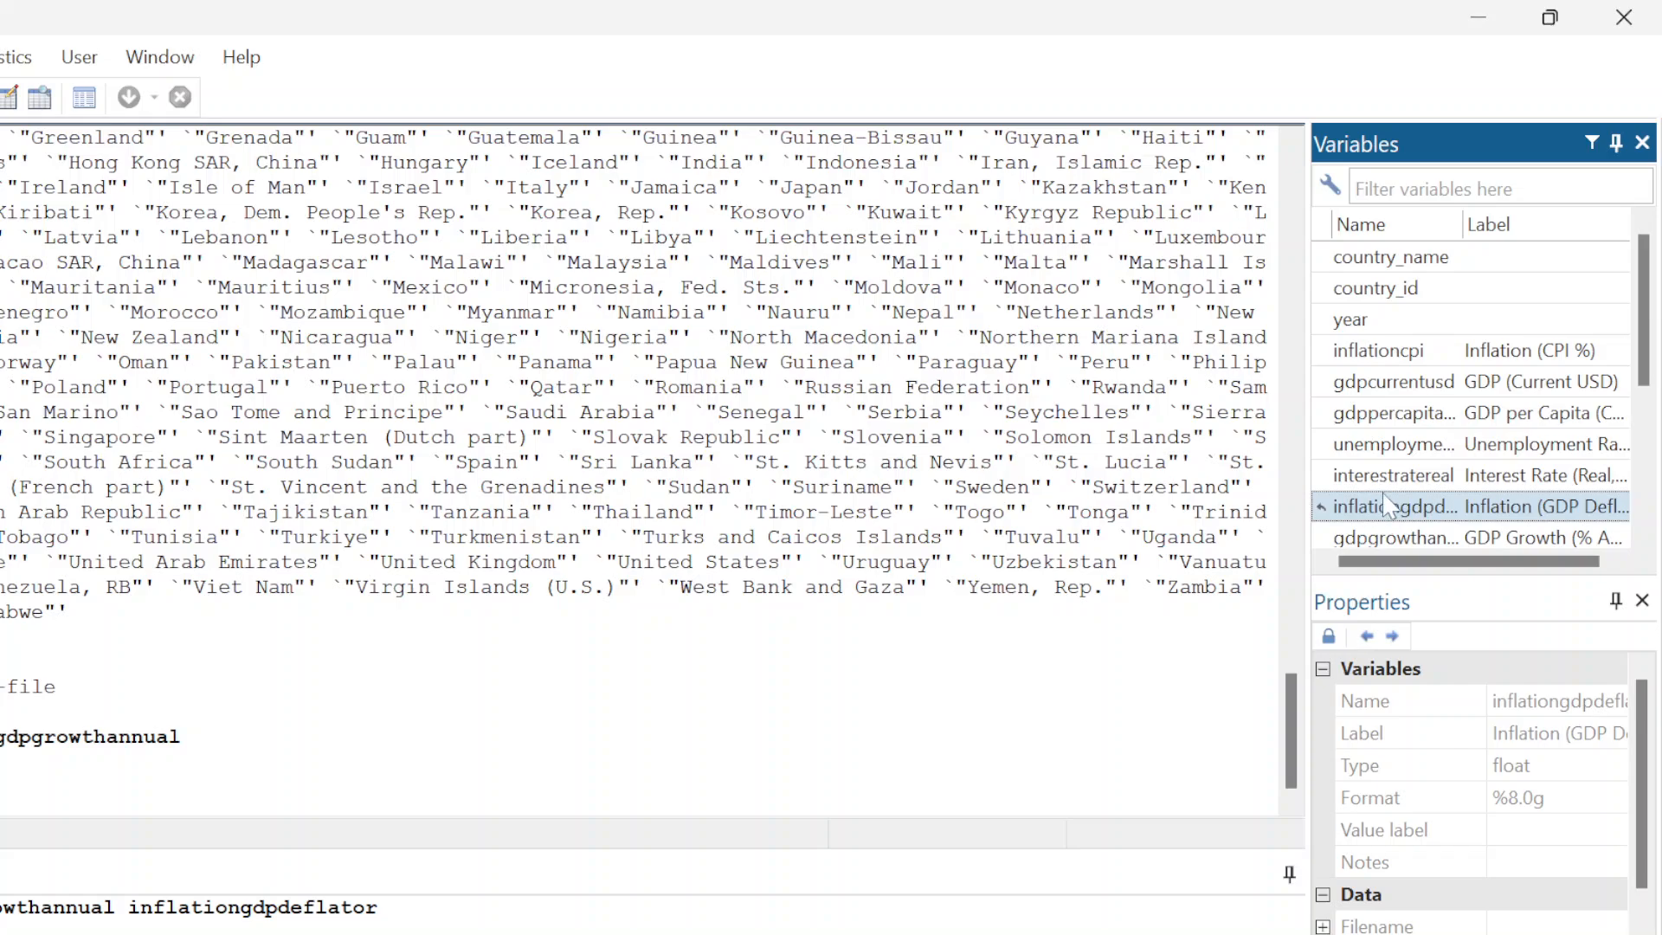
pyautogui.click(1411, 446)
pyautogui.doubleClick(1413, 446)
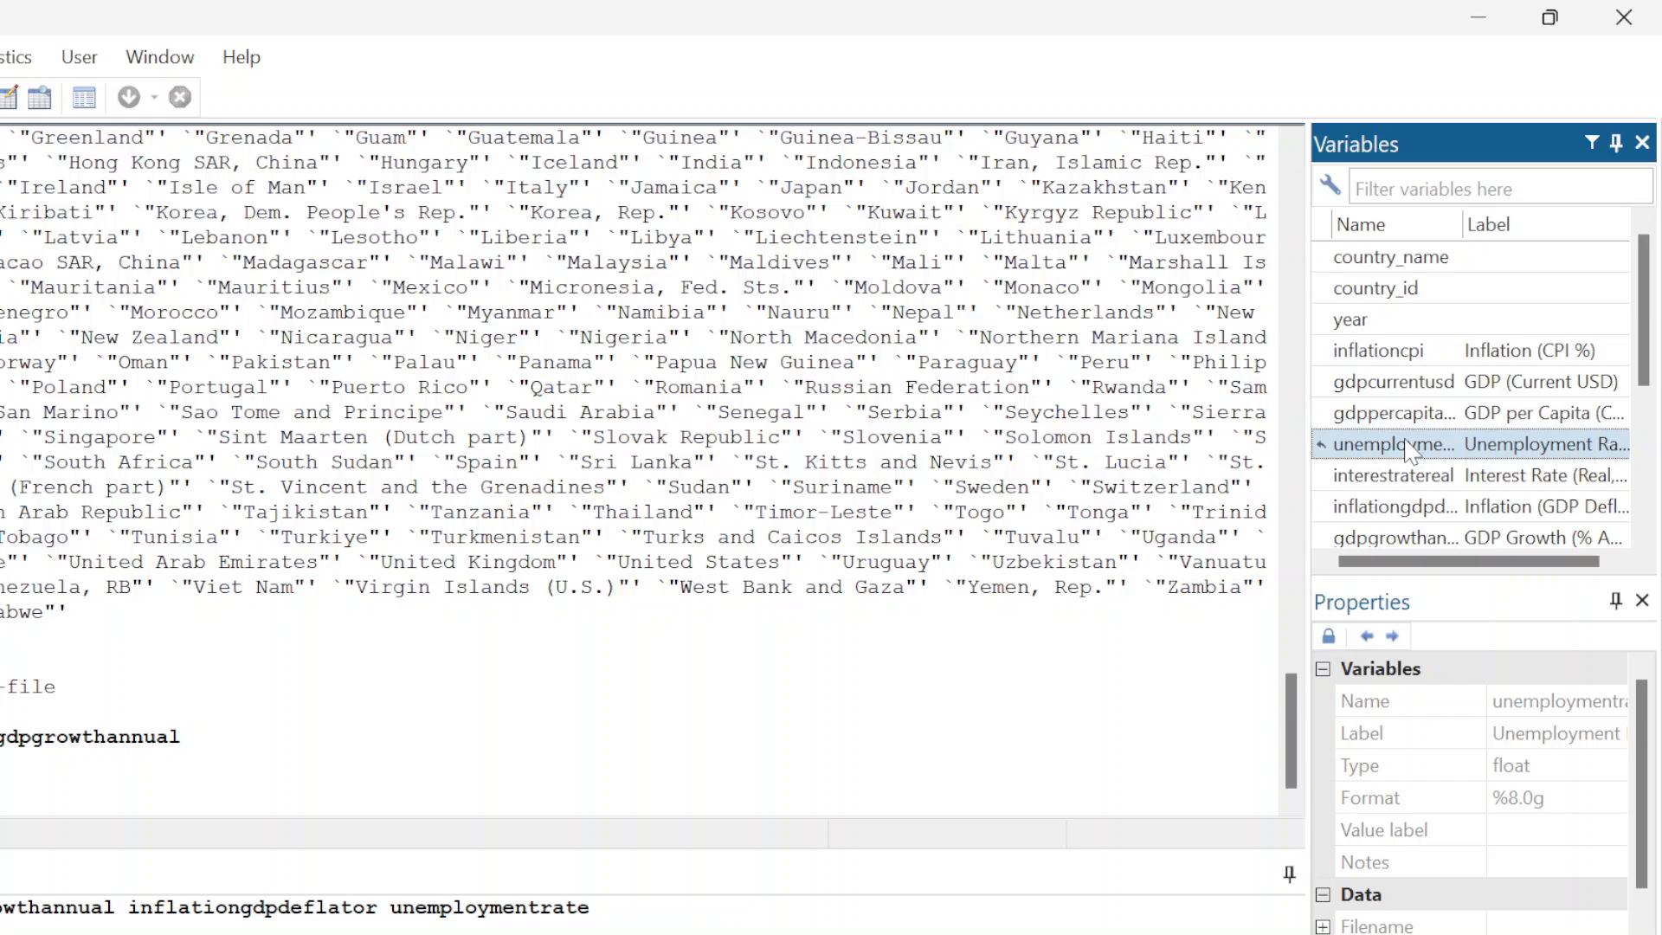
pyautogui.scroll(-1, 1413, 484)
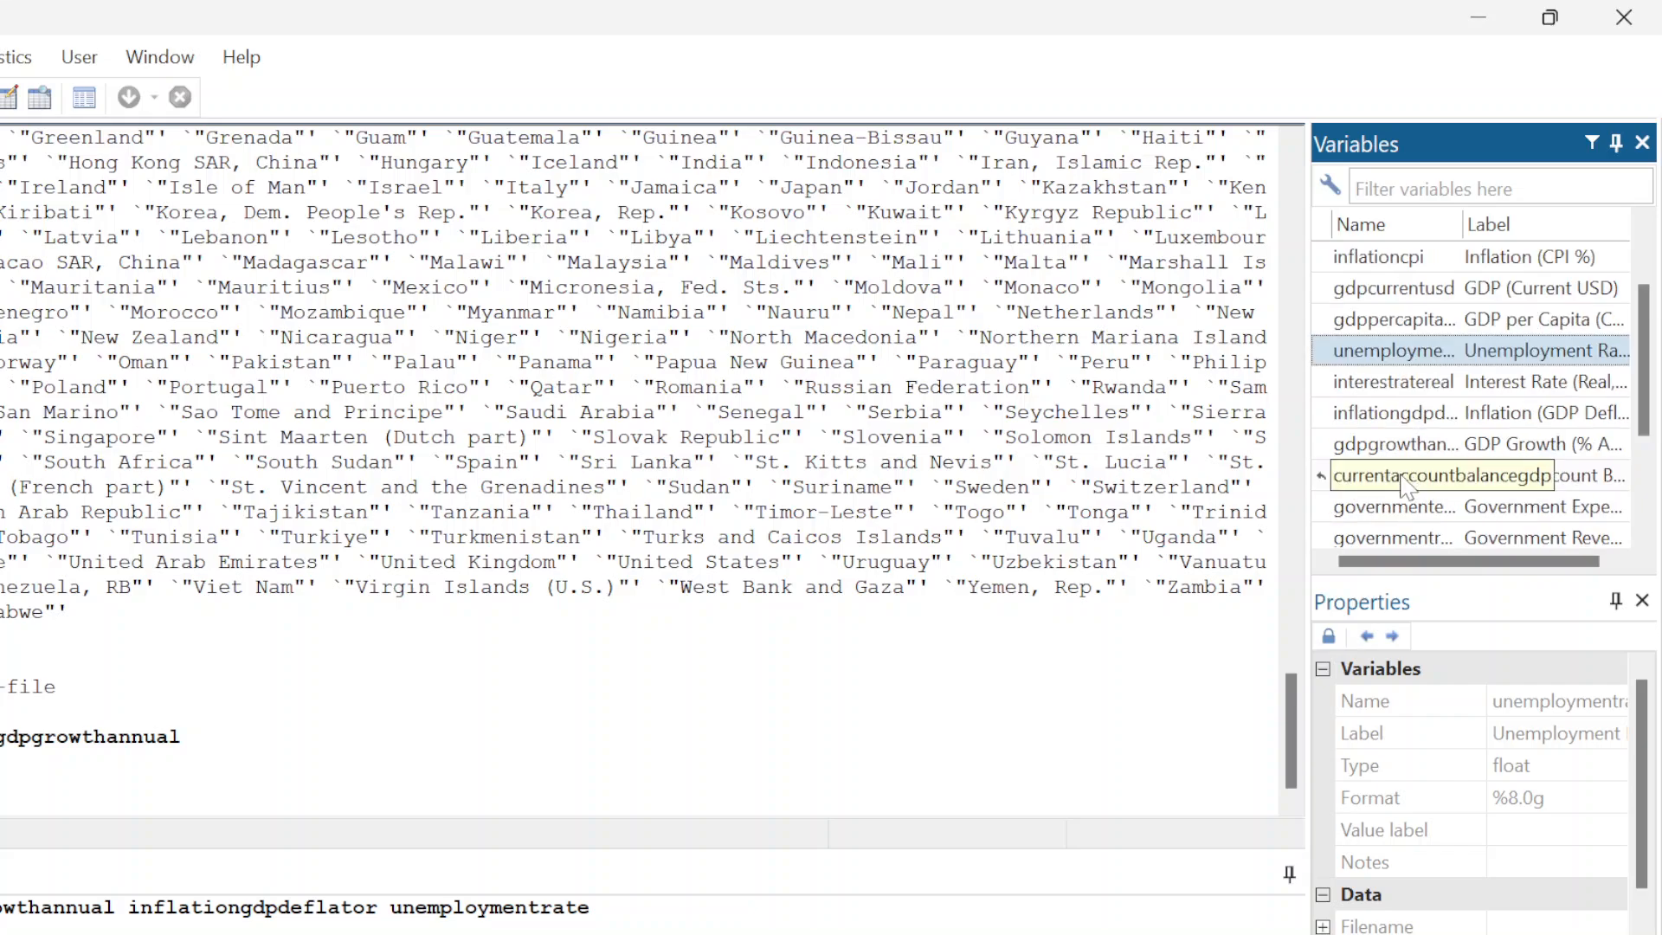
pyautogui.scroll(-2, 1389, 450)
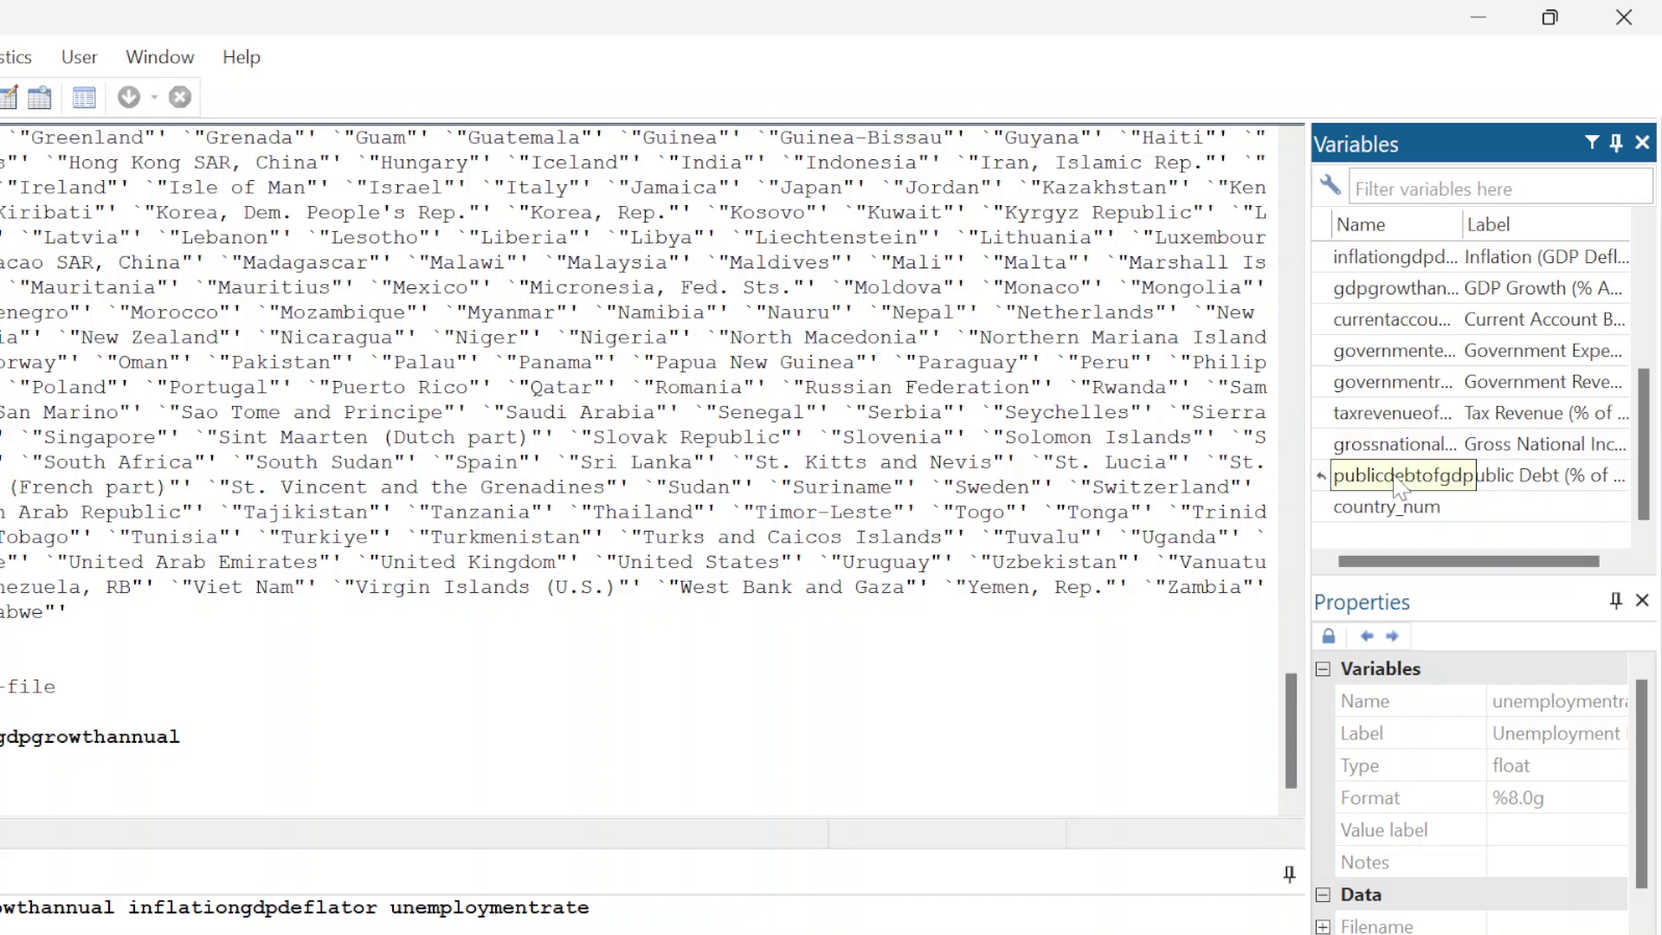
pyautogui.doubleClick(1392, 478)
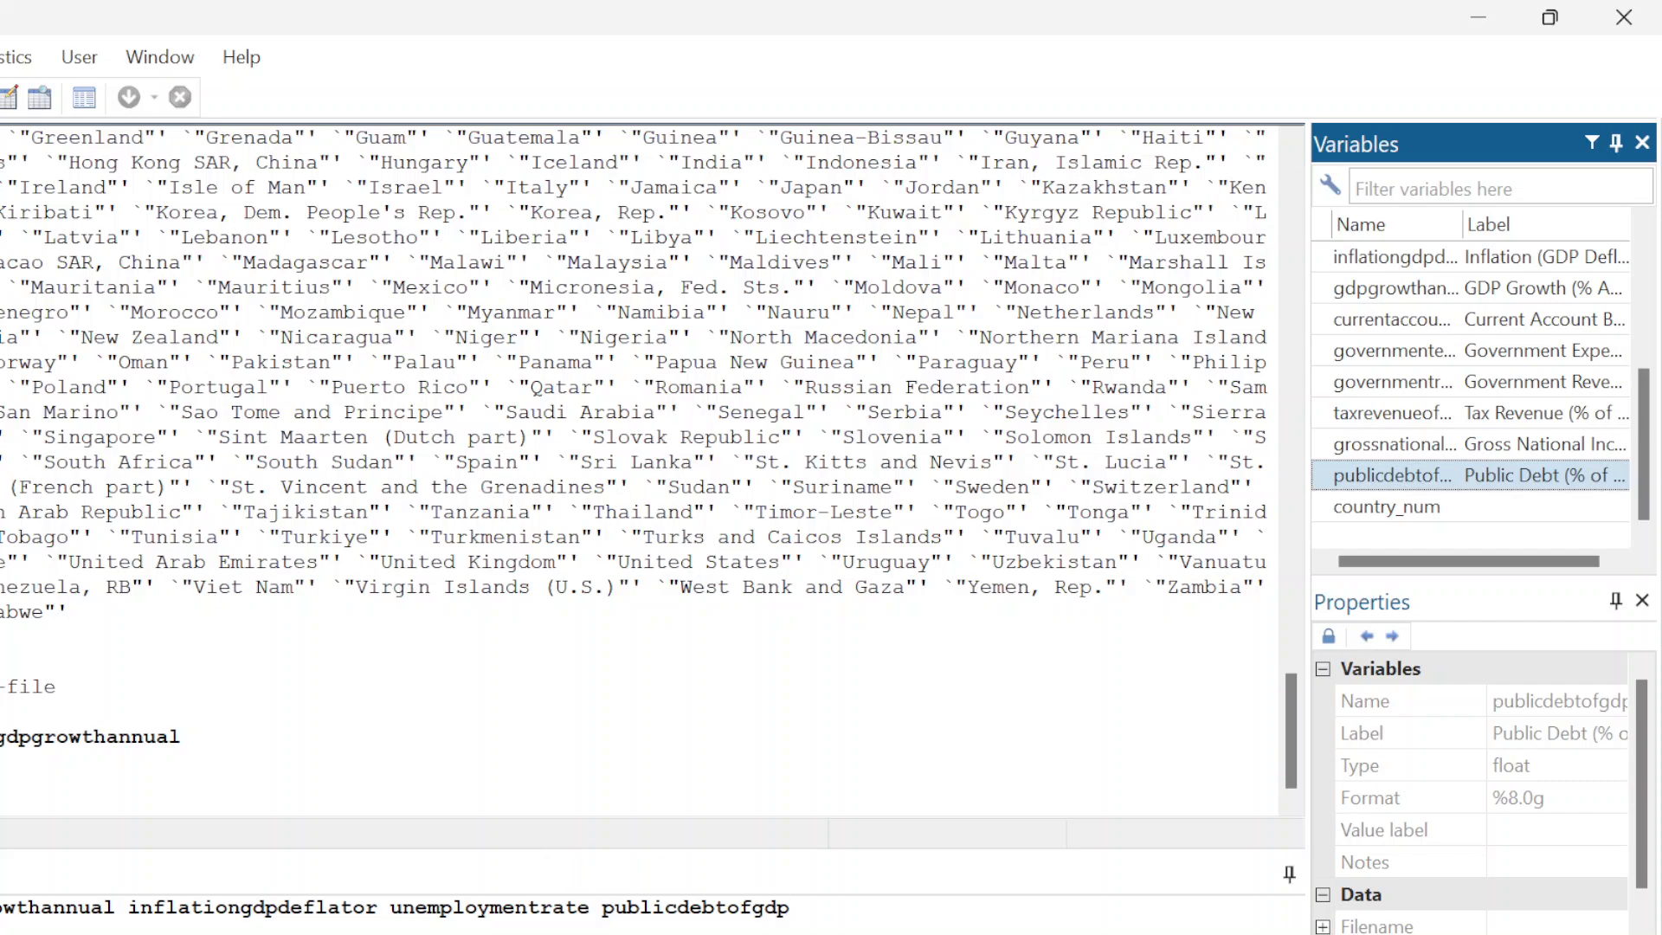
pyautogui.press('Return')
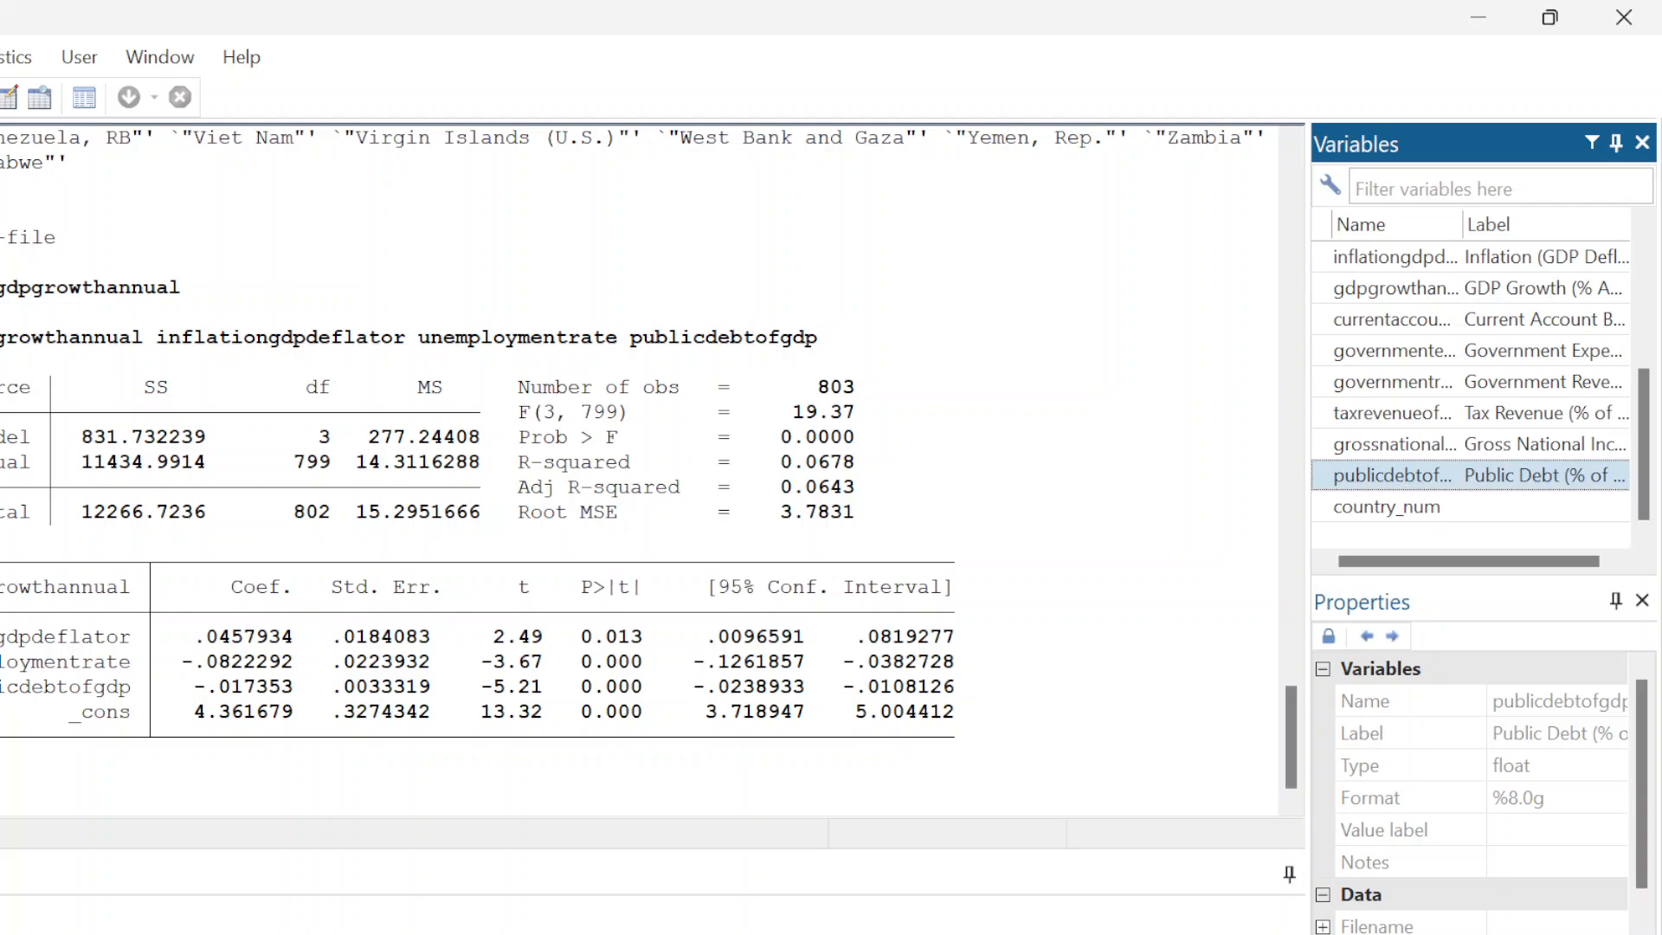
# Review the regression output and rerun the same regression from the command history
pyautogui.moveTo(2, 336); pyautogui.dragTo(664, 753)
pyautogui.click(621, 789)
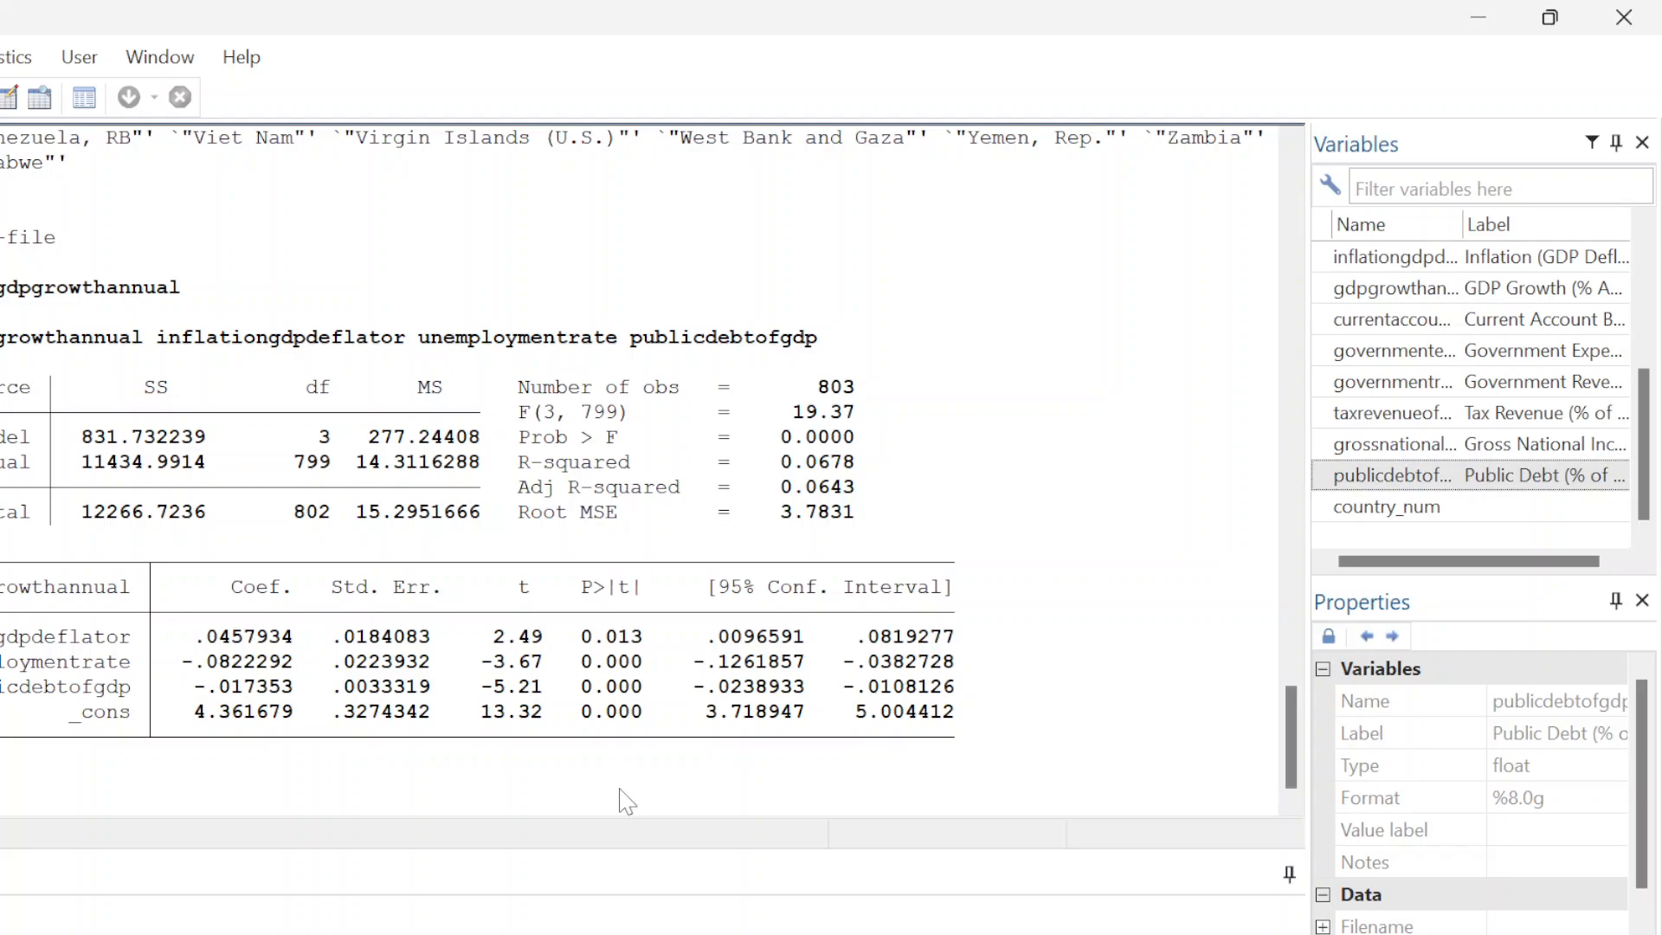
pyautogui.scroll(5, 623, 783)
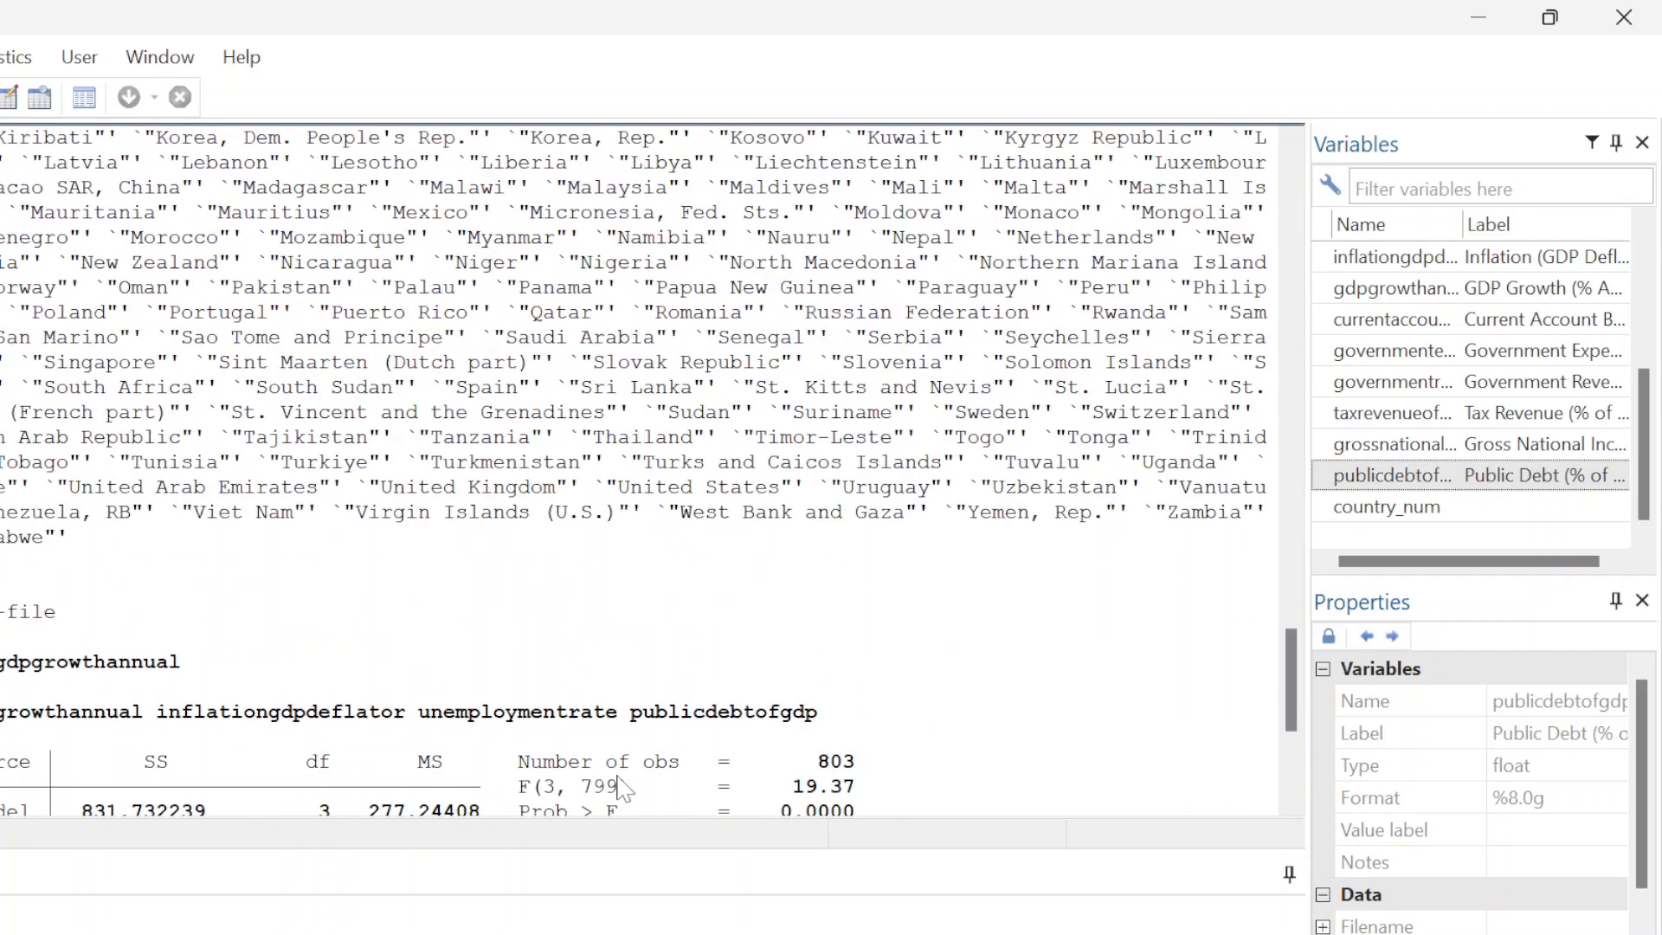
pyautogui.scroll(-5, 617, 781)
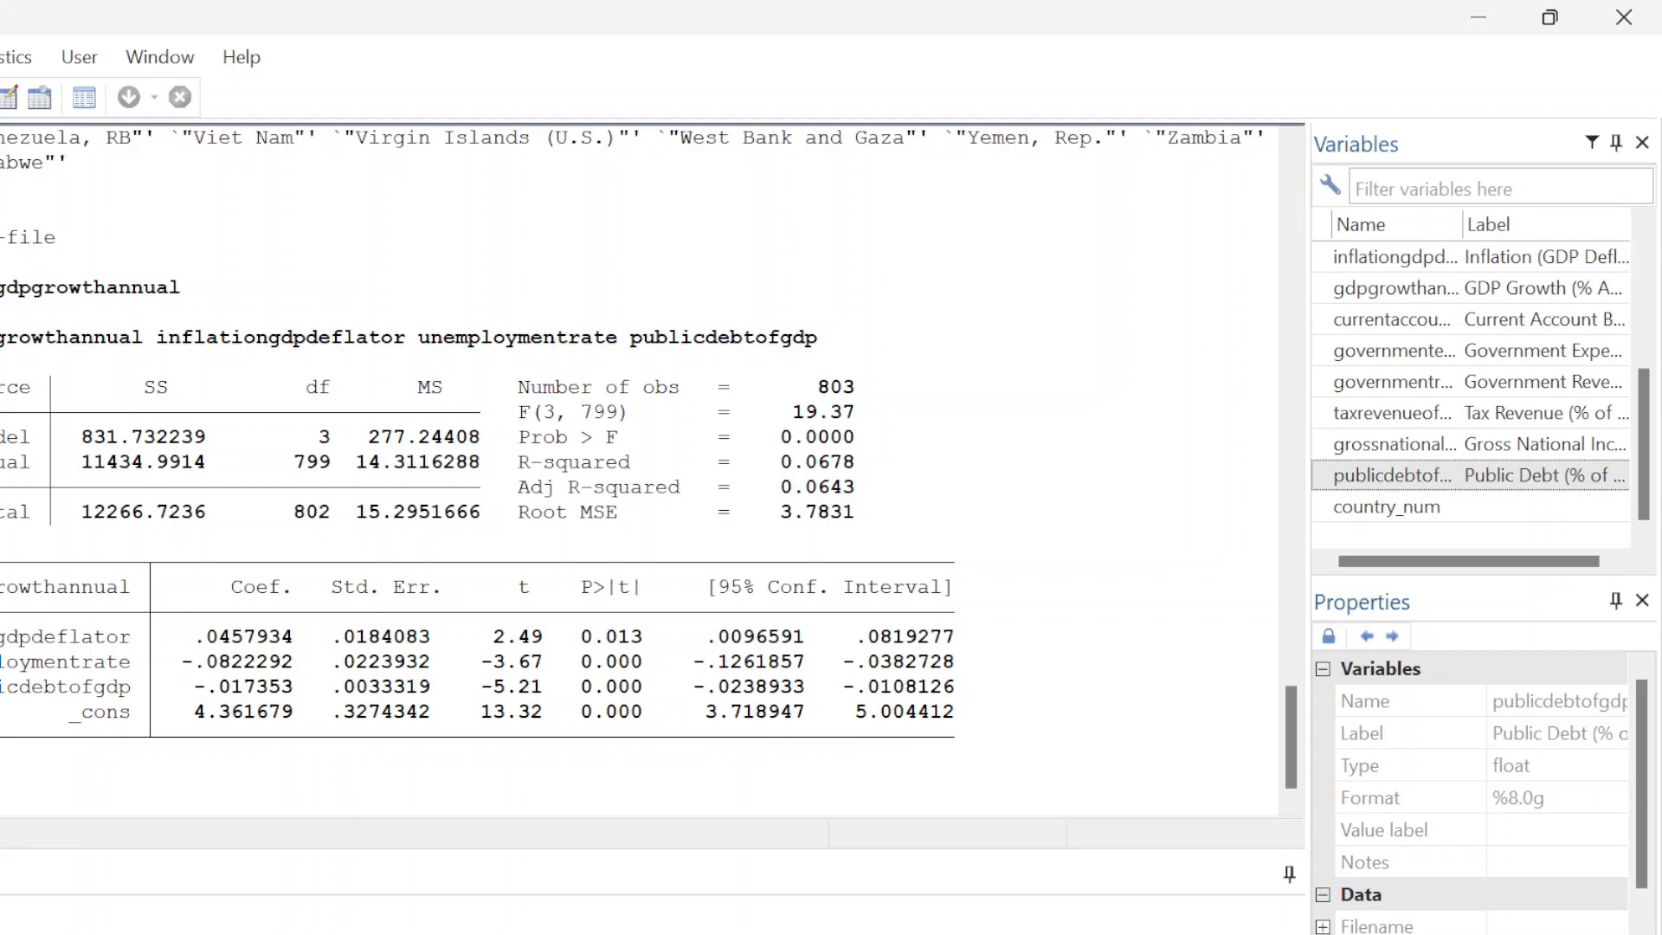
pyautogui.doubleClick(2, 451)
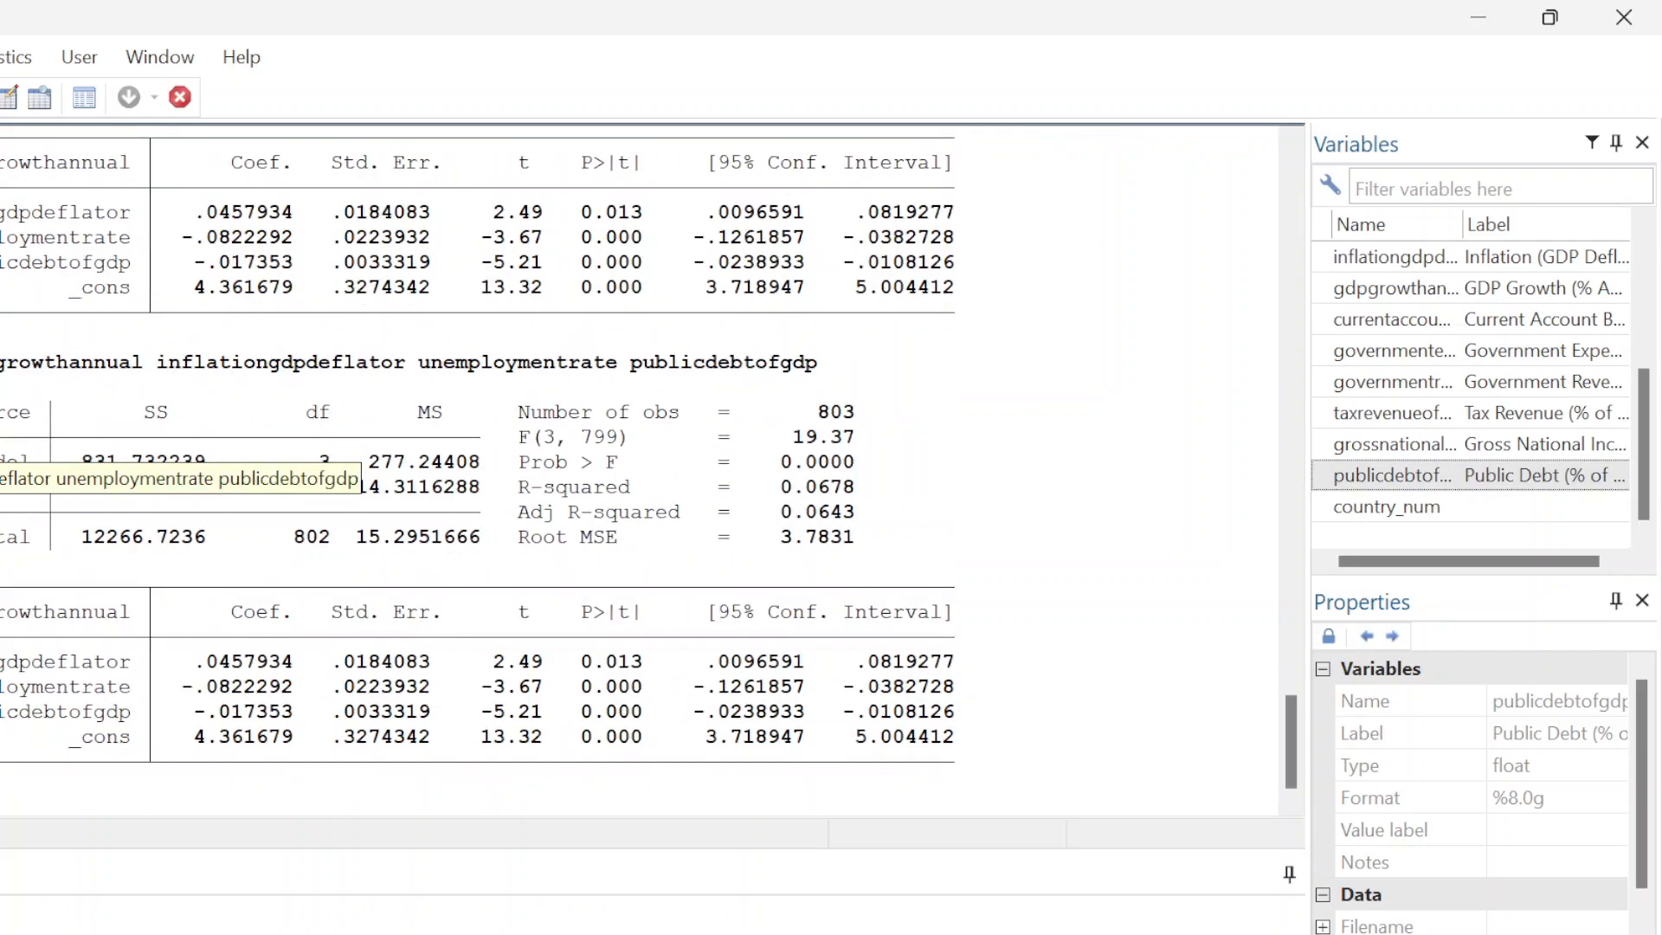
# Recall the regression command, prefix it with xt, add the fe option and run it as a fixed-effects panel regression
pyautogui.click(2, 507)
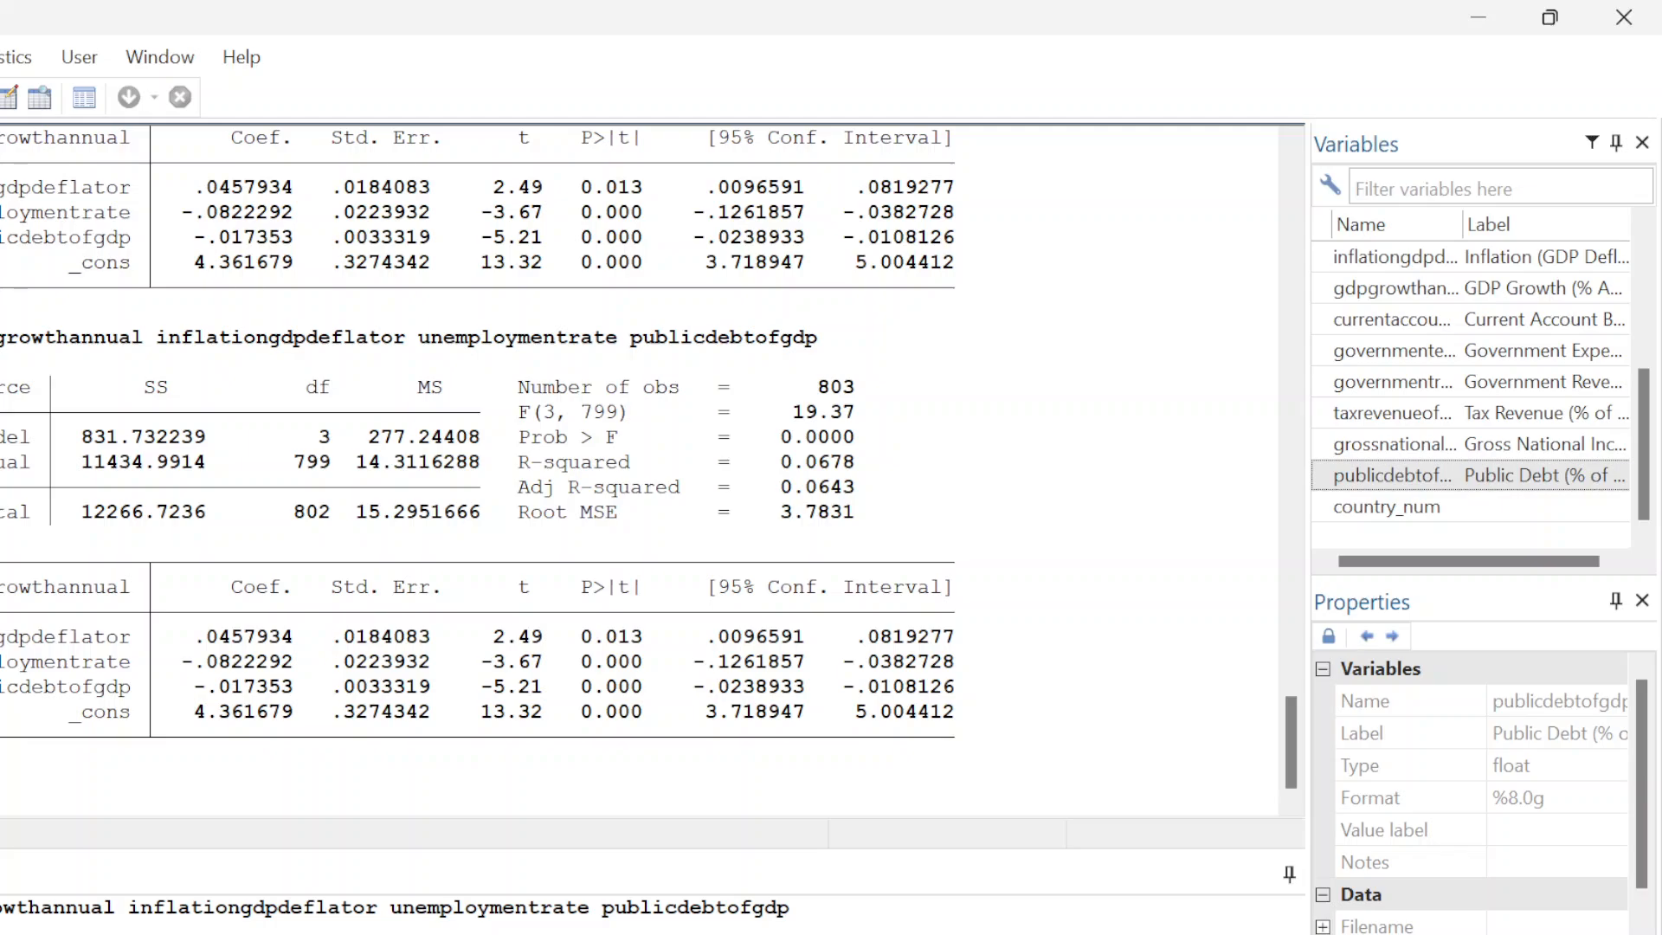
pyautogui.click(831, 908)
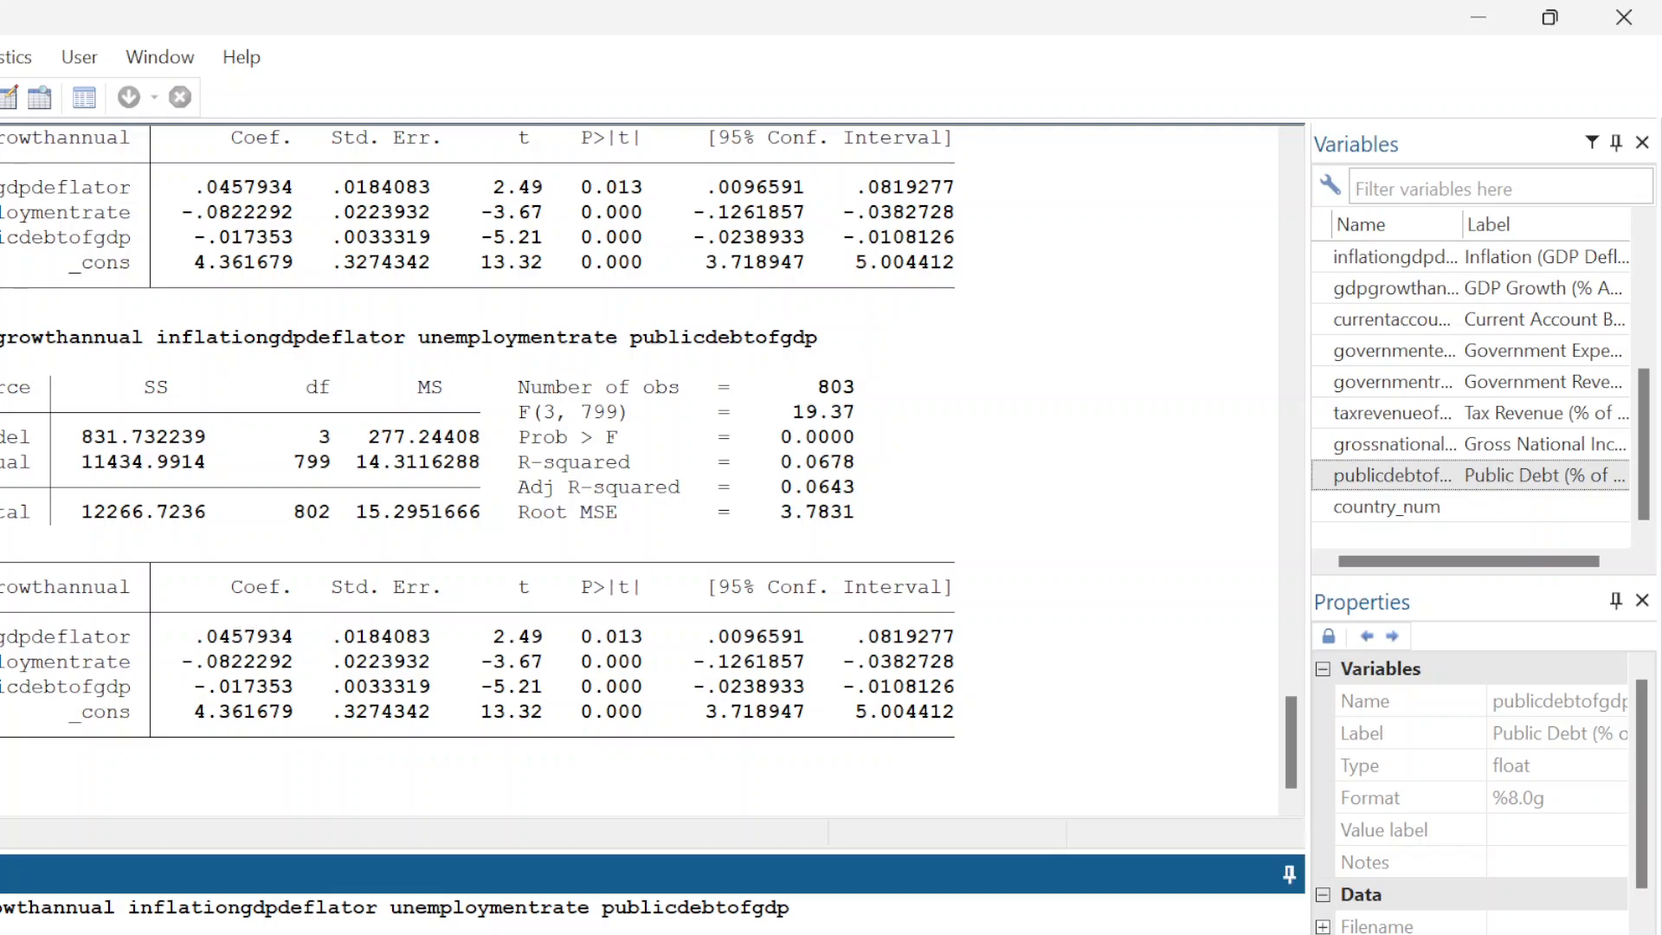
pyautogui.write('xt')
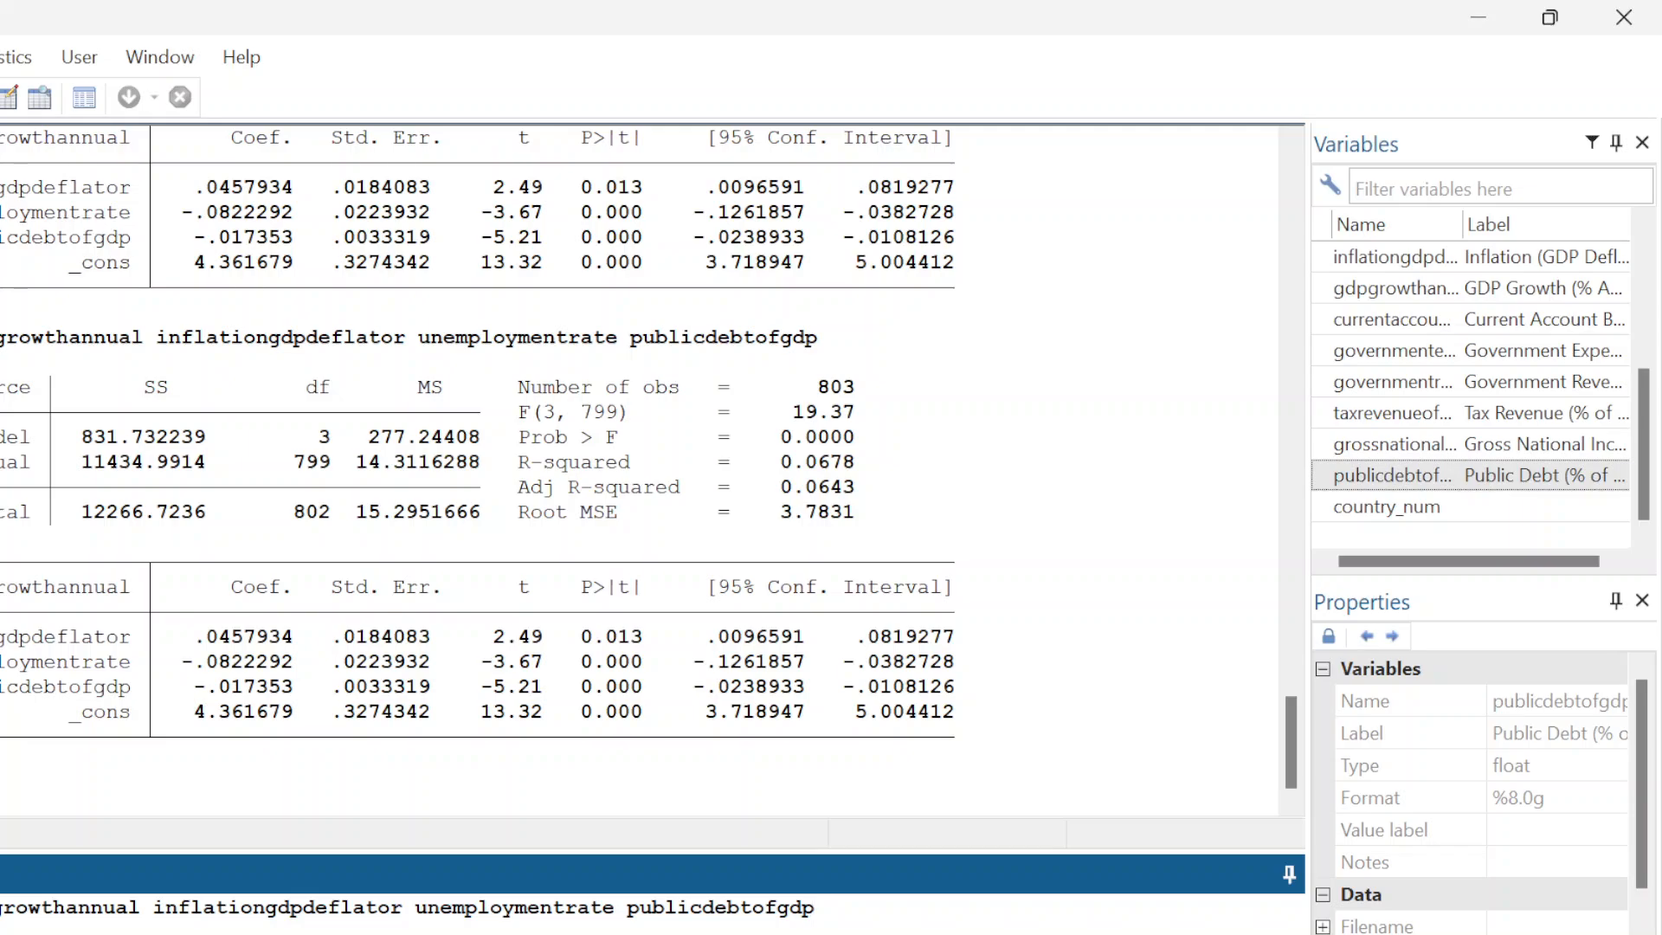
pyautogui.write(', fe')
pyautogui.press('Return')
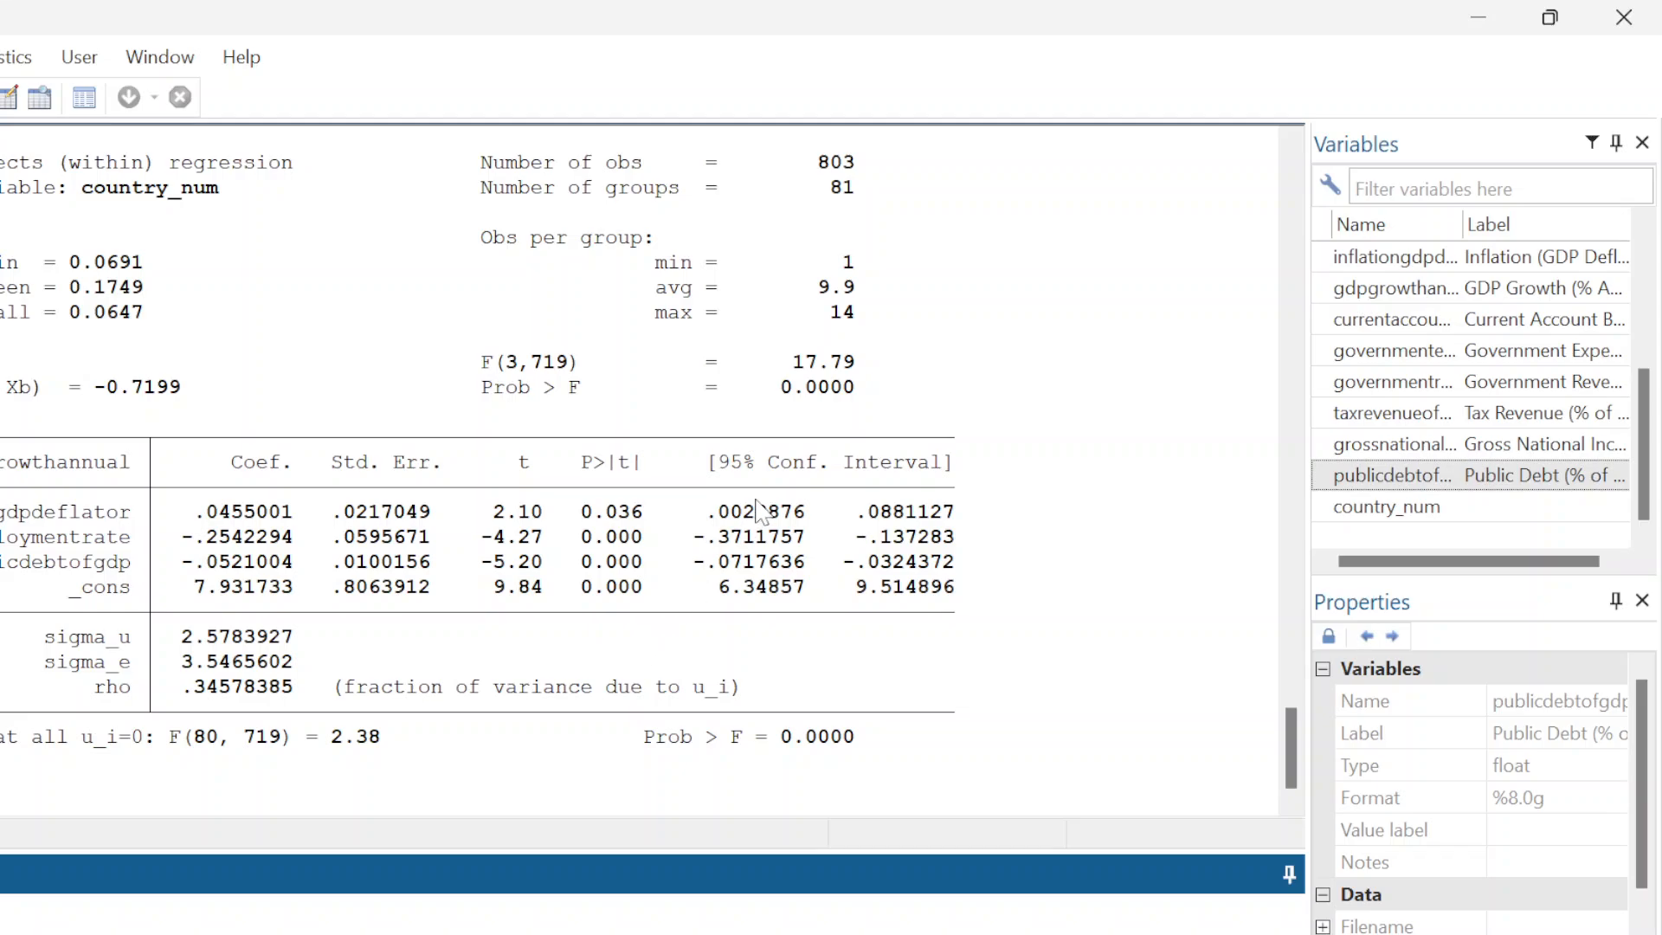
# Compare the coefficients and fit statistics of the linear regression with those of the fixed-effects regression
pyautogui.scroll(7, 760, 511)
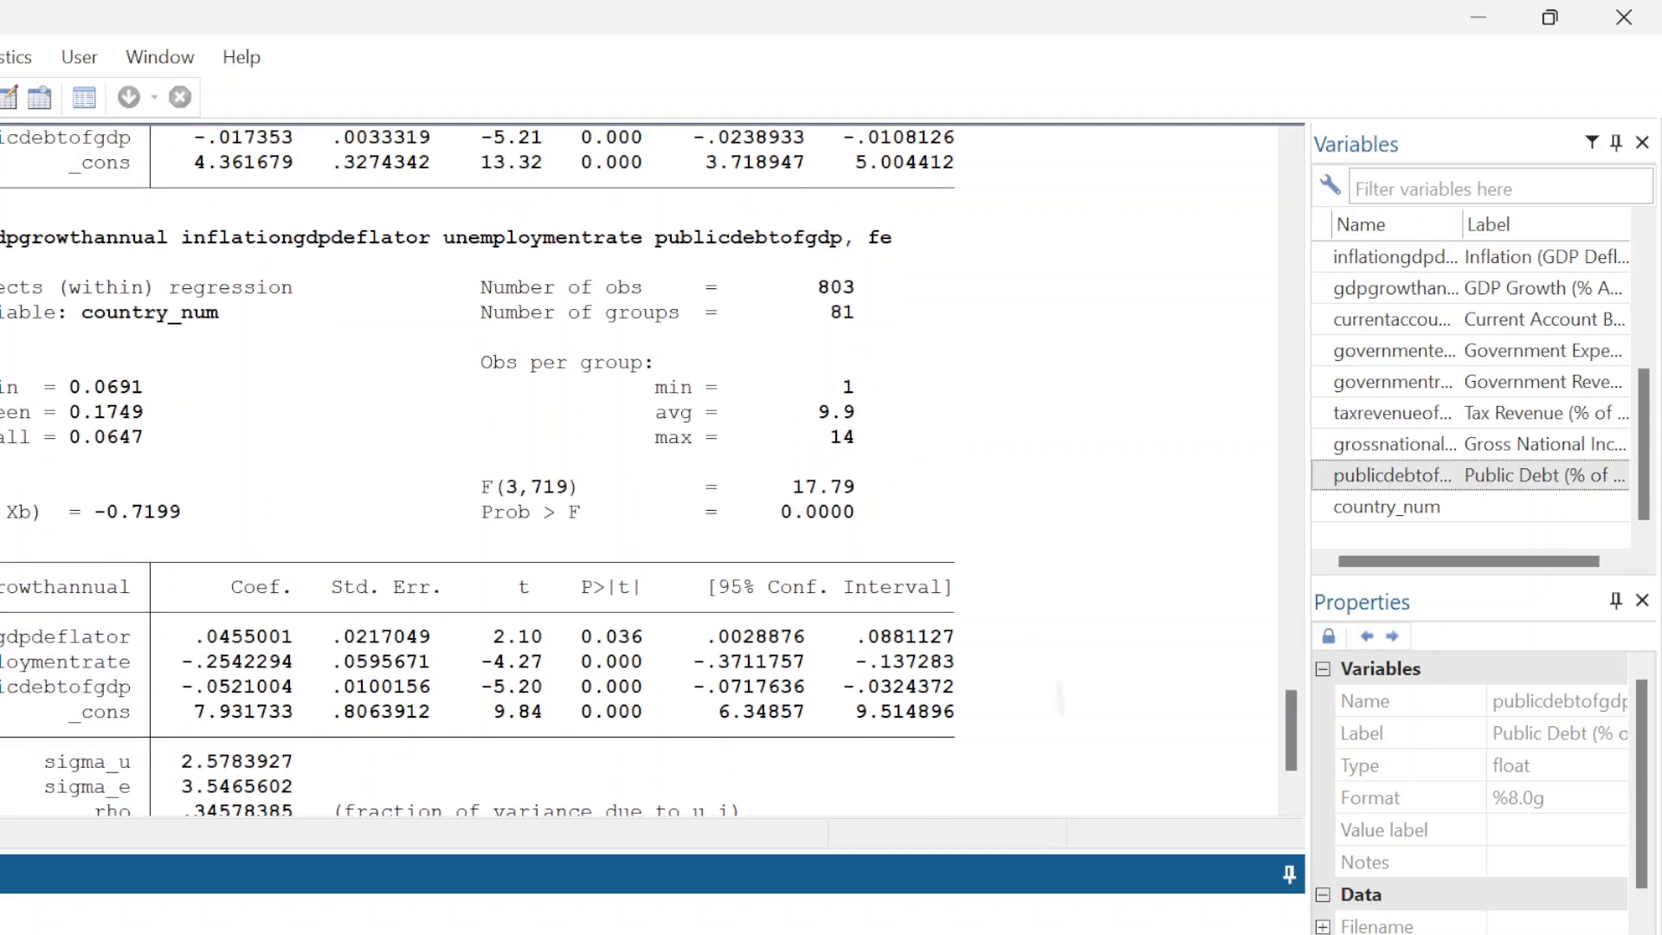
pyautogui.scroll(6, 649, 468)
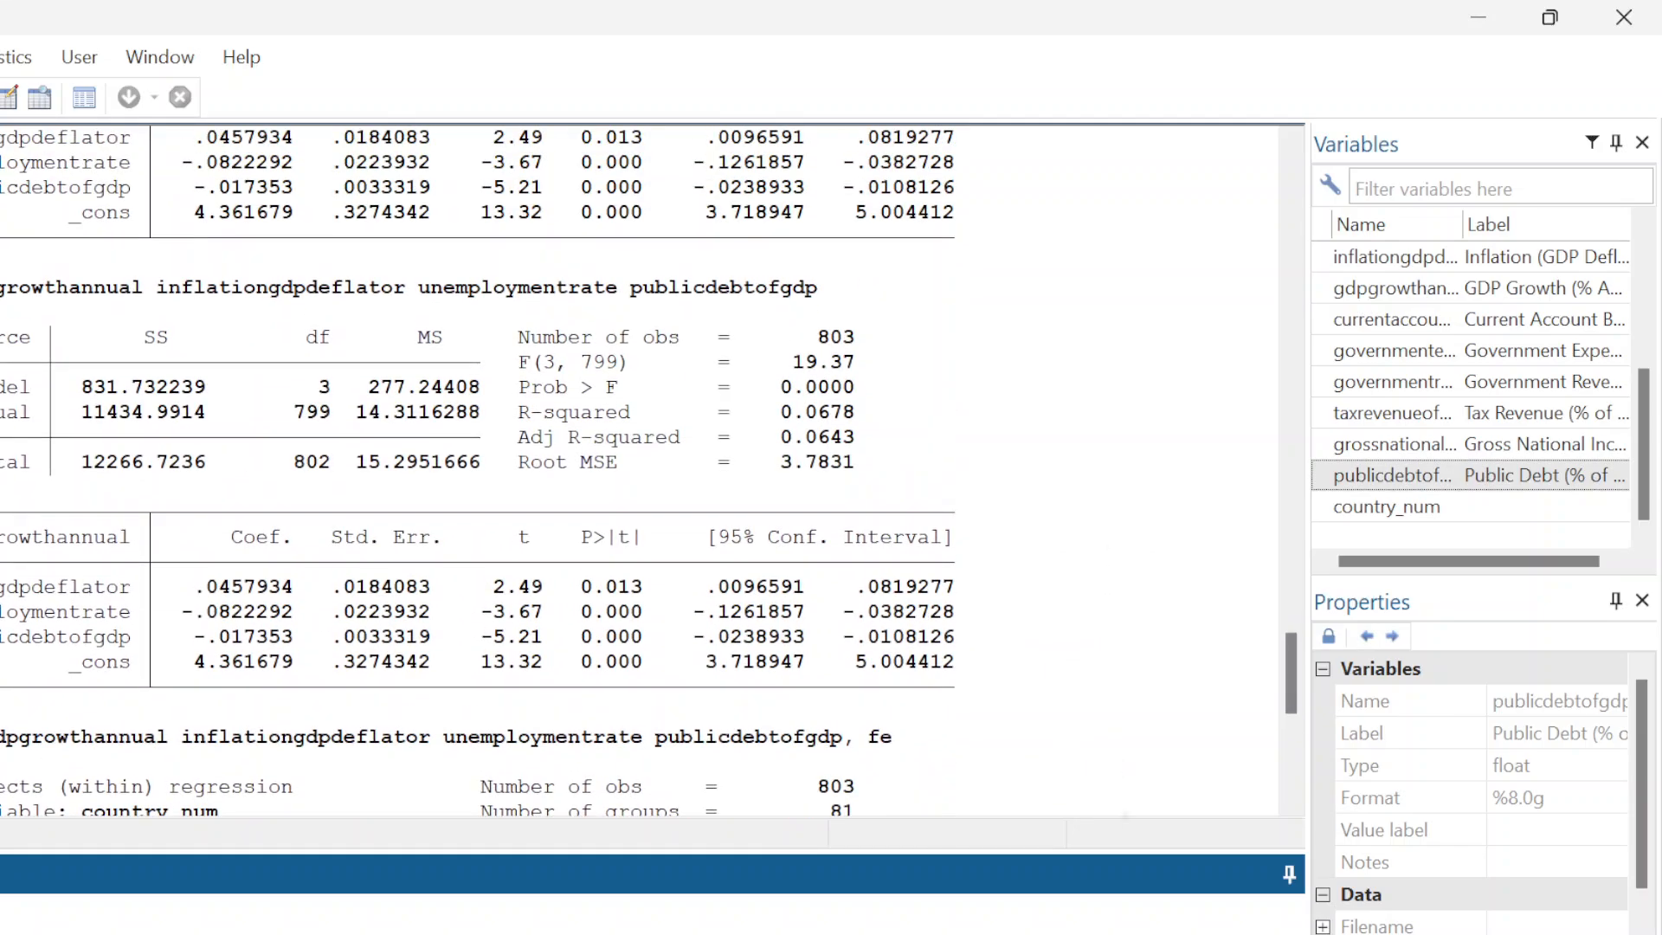
pyautogui.scroll(1, 649, 467)
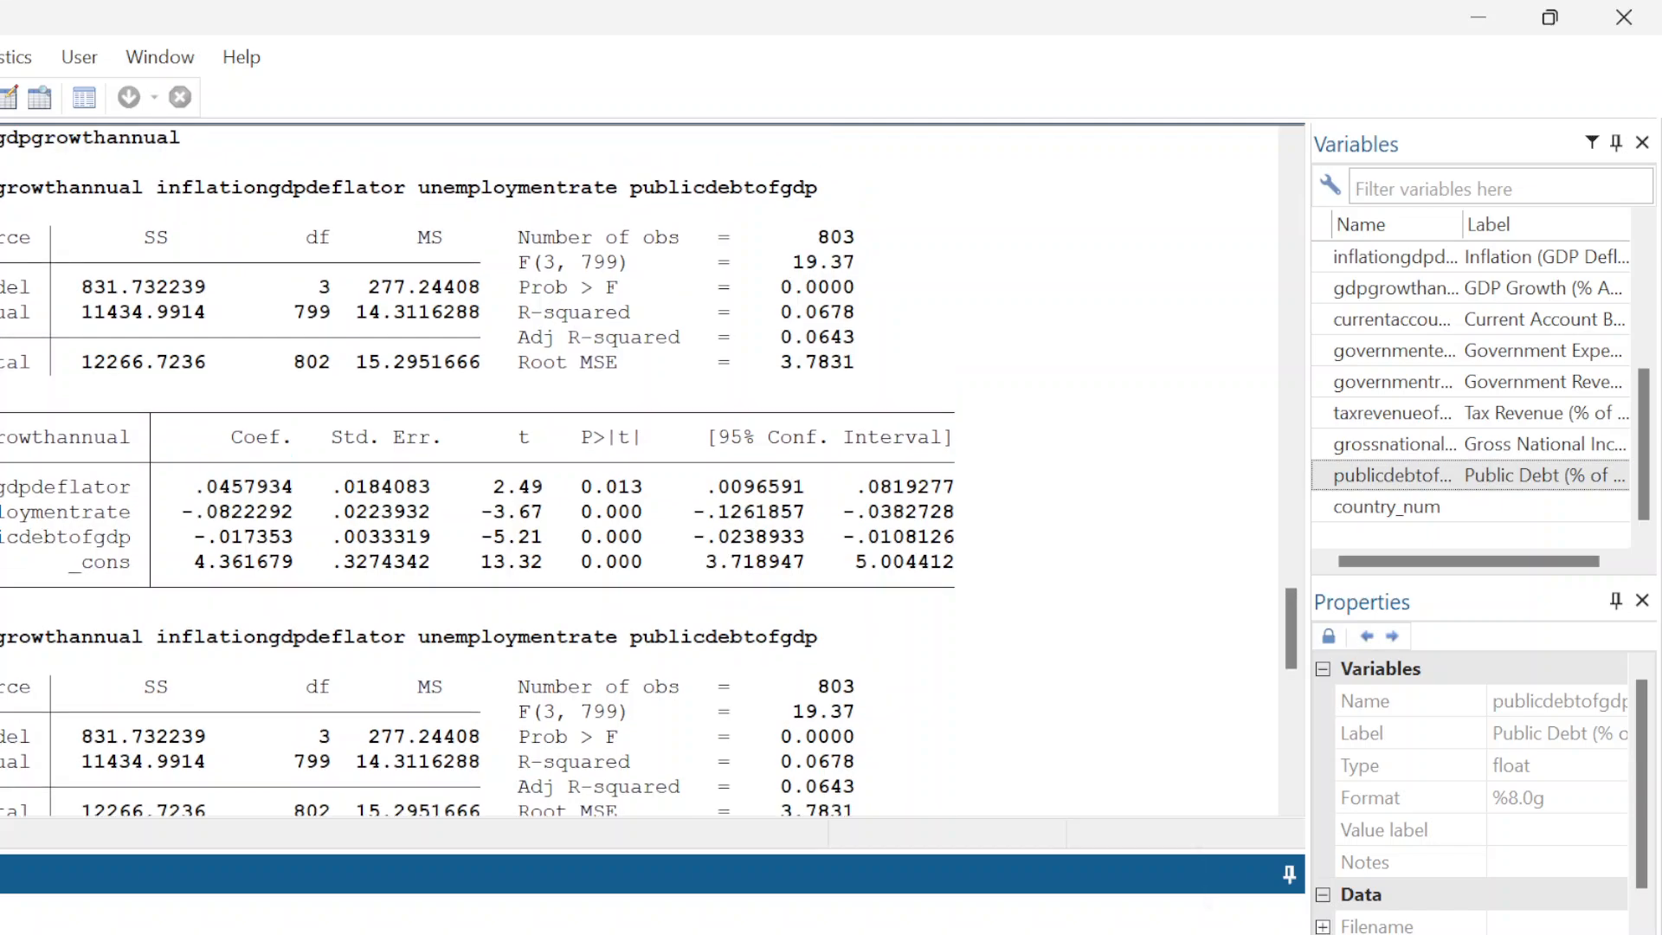
pyautogui.scroll(-4, 640, 472)
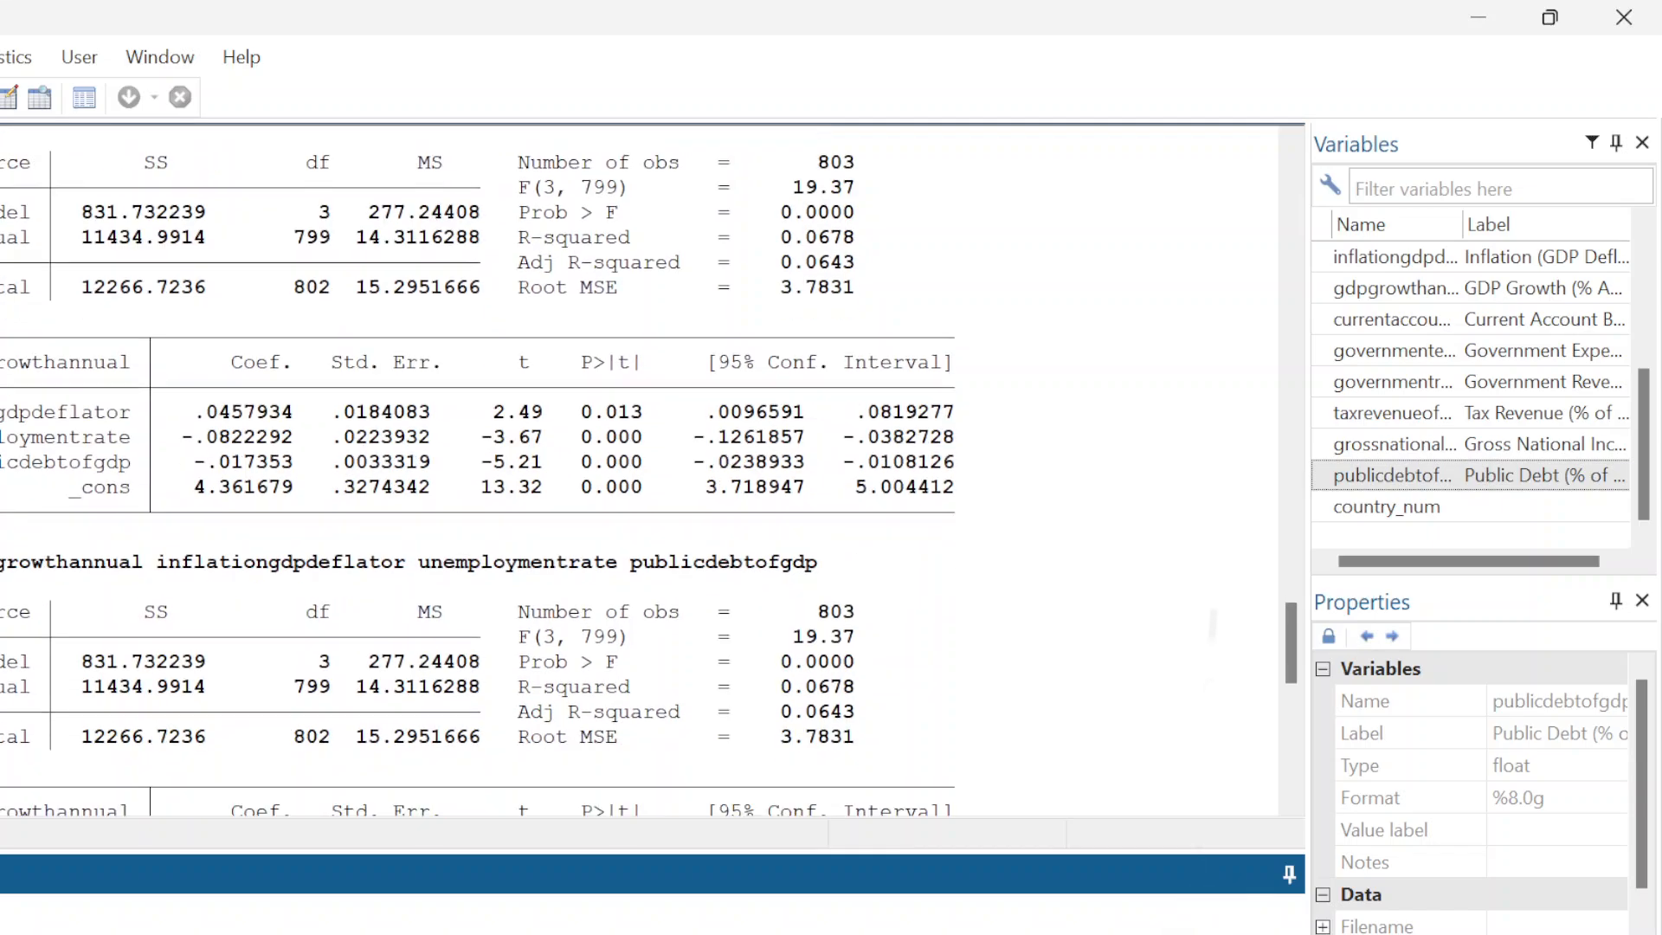
pyautogui.scroll(-3, 641, 471)
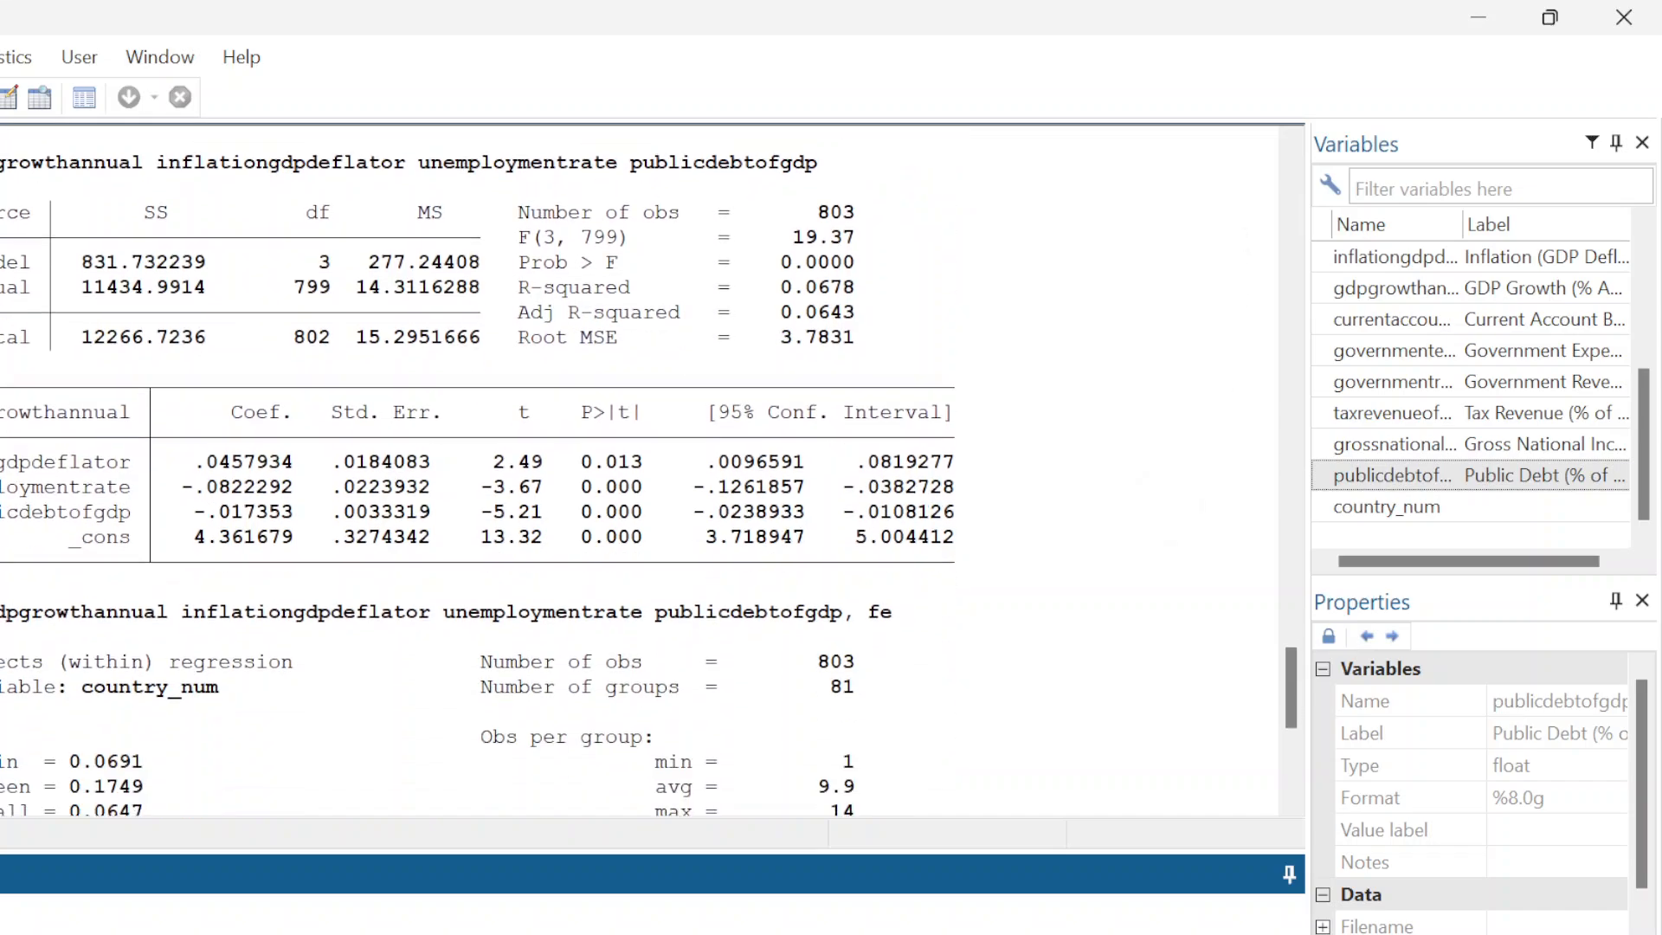
pyautogui.scroll(-1, 641, 472)
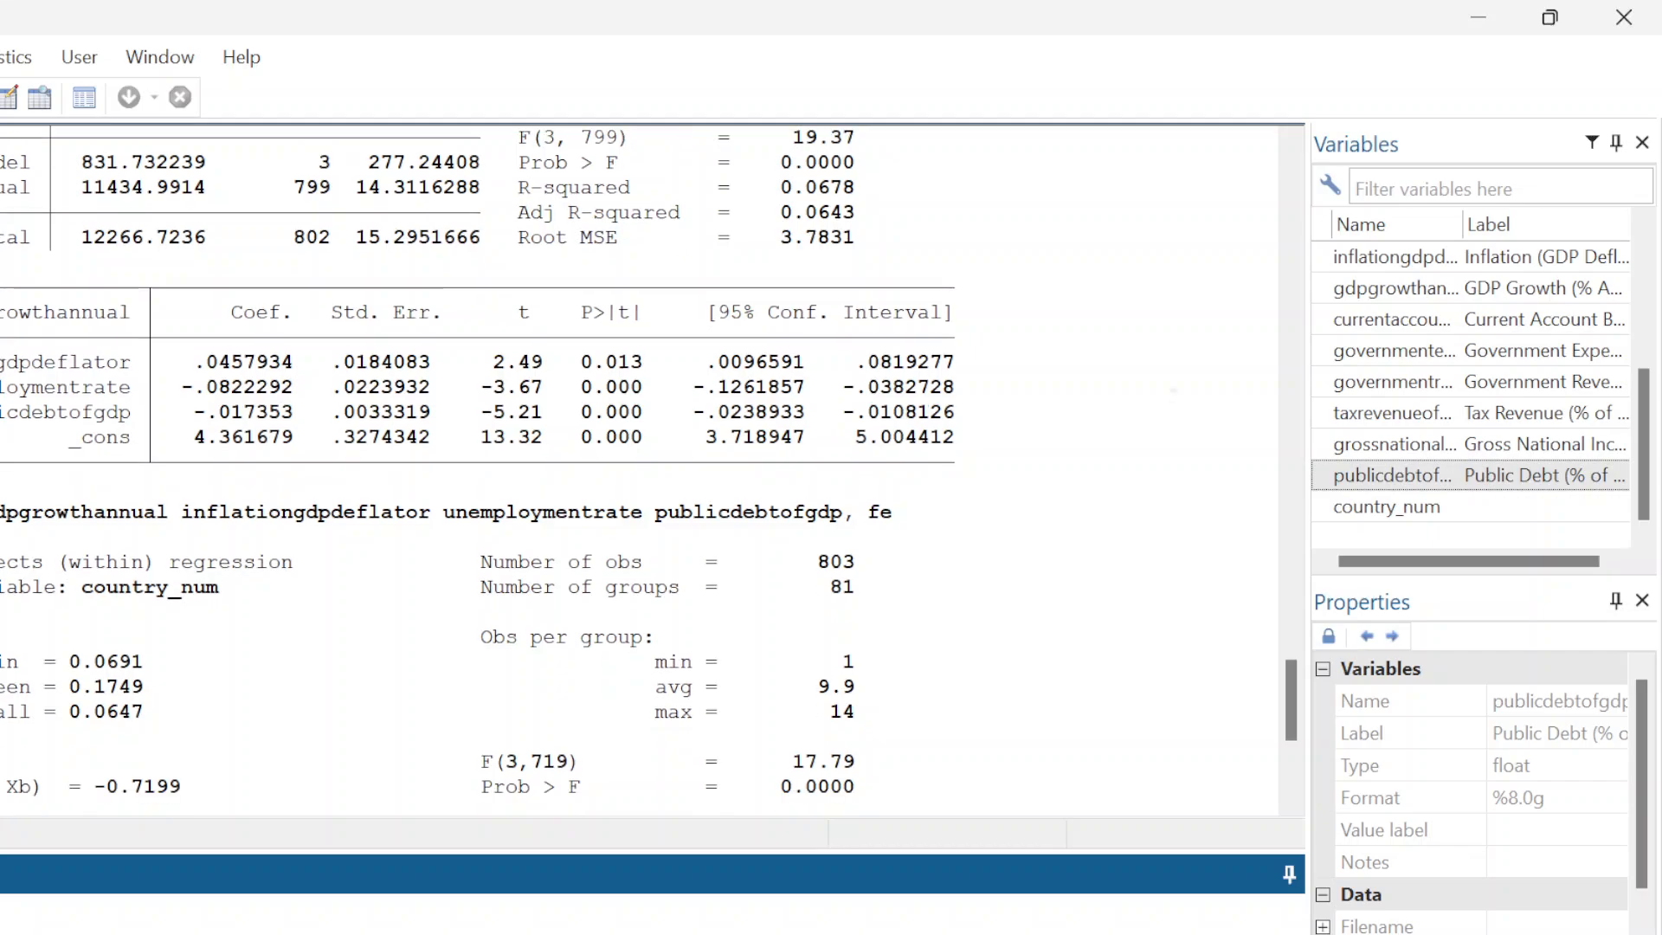
pyautogui.click(1175, 386)
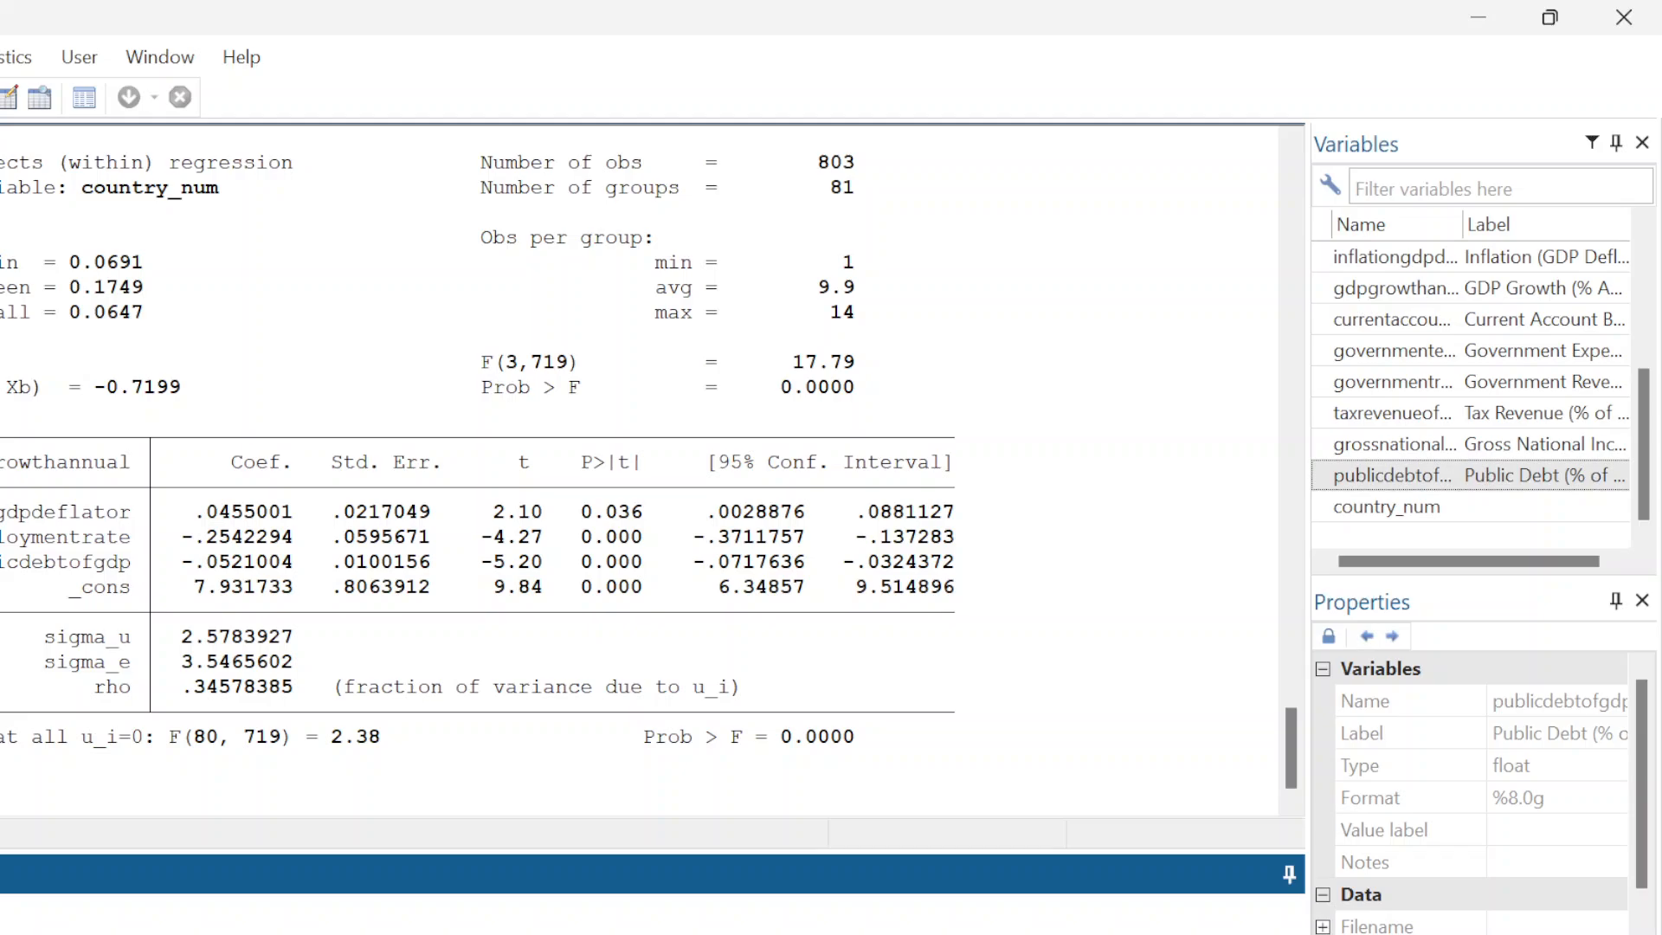
pyautogui.scroll(2, 478, 471)
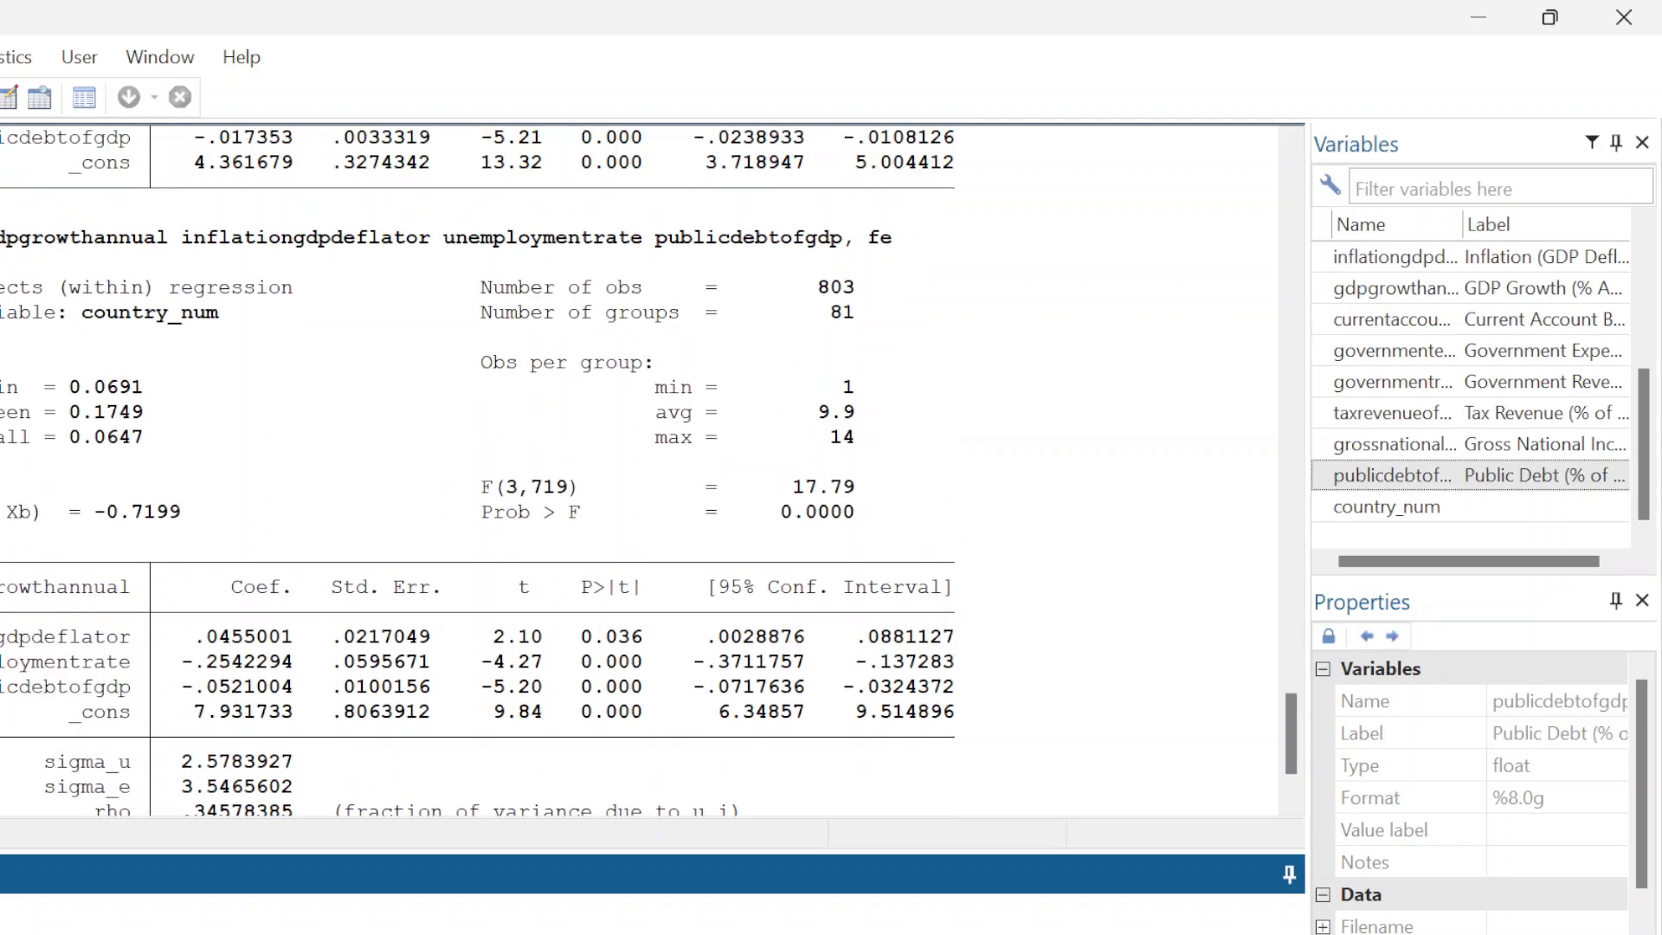
# Check the per-country line graphs and the fixed-effects results, and return to the Do-file Editor
pyautogui.click(873, 934)
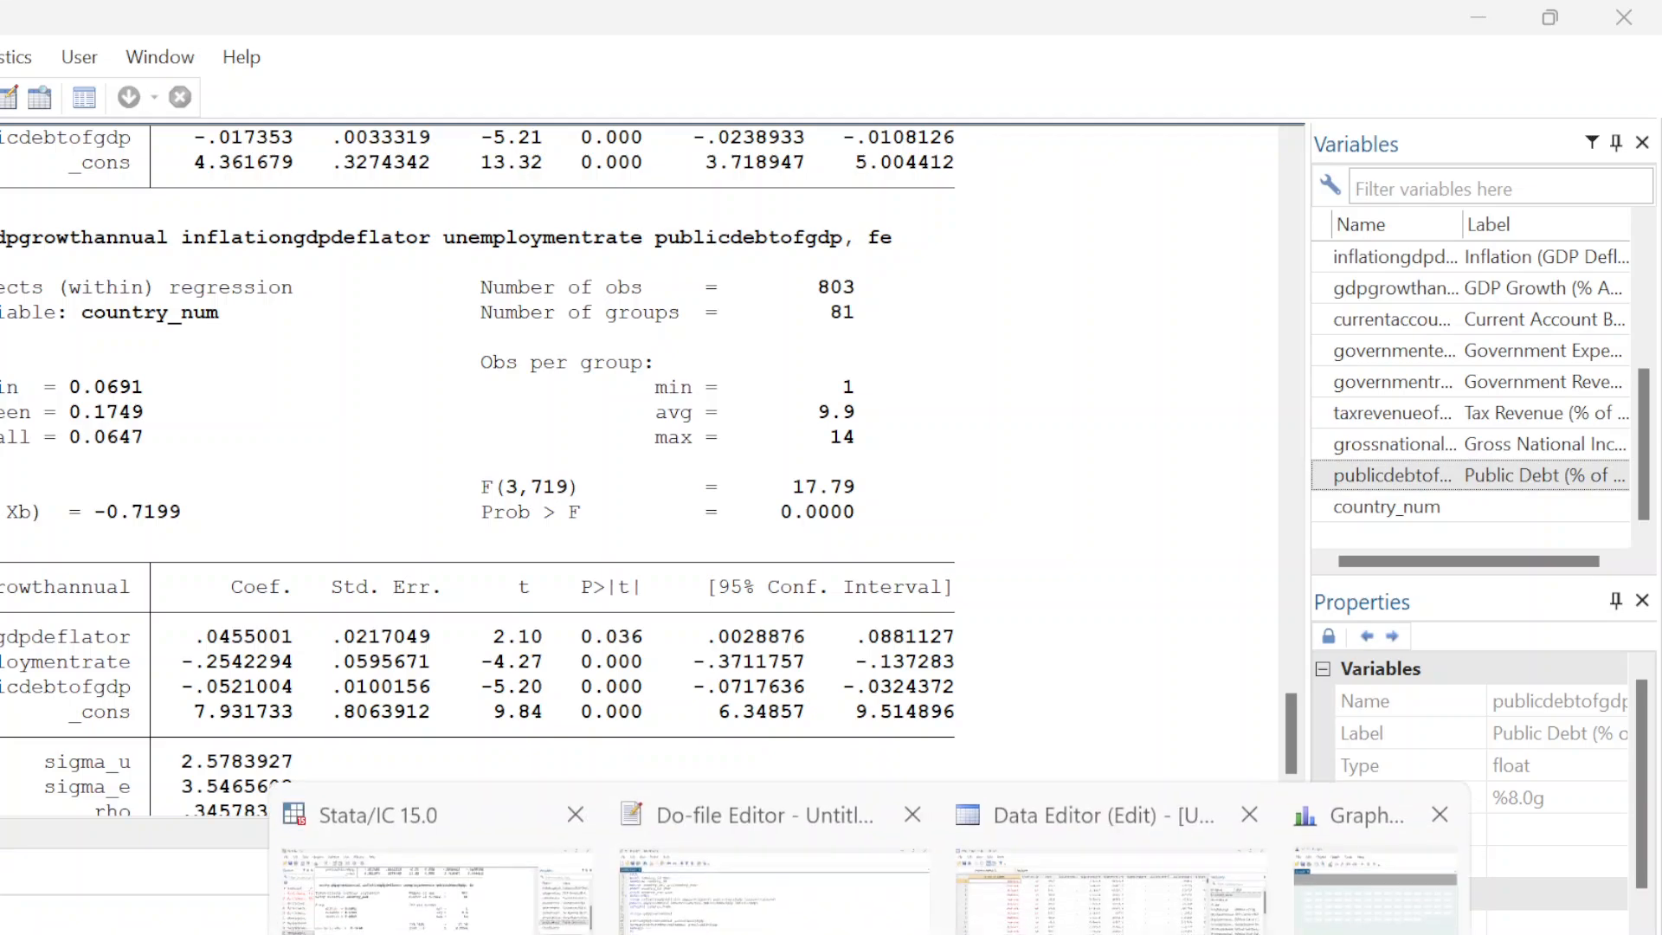
pyautogui.click(1372, 918)
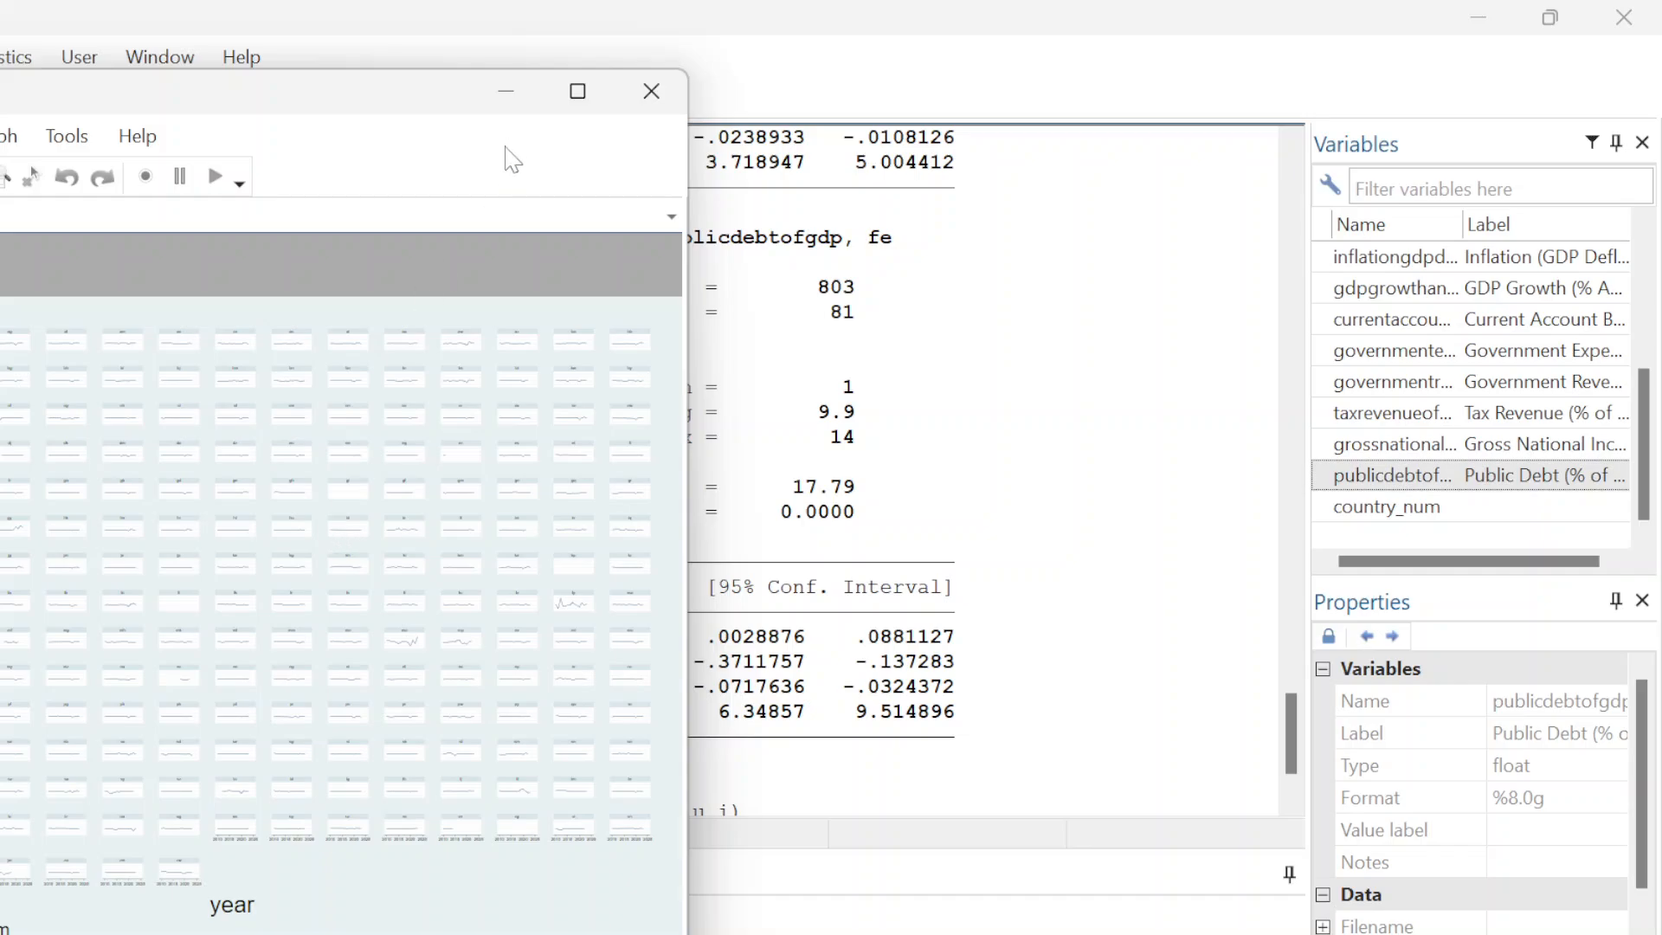
pyautogui.click(509, 102)
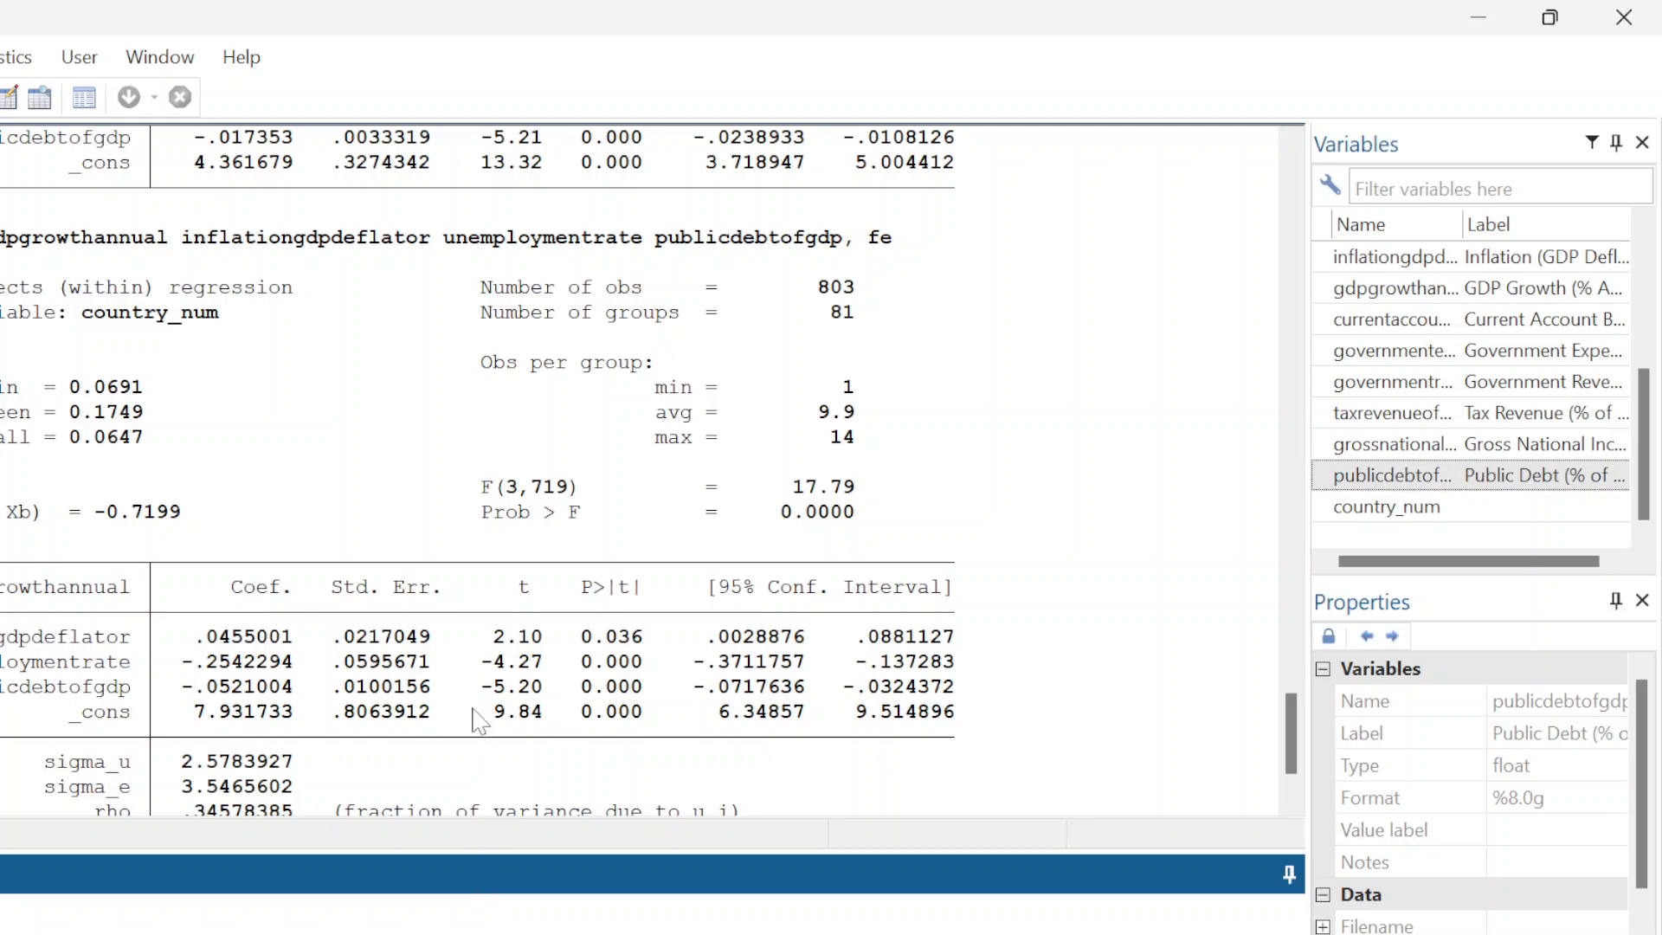
pyautogui.scroll(-2, 482, 724)
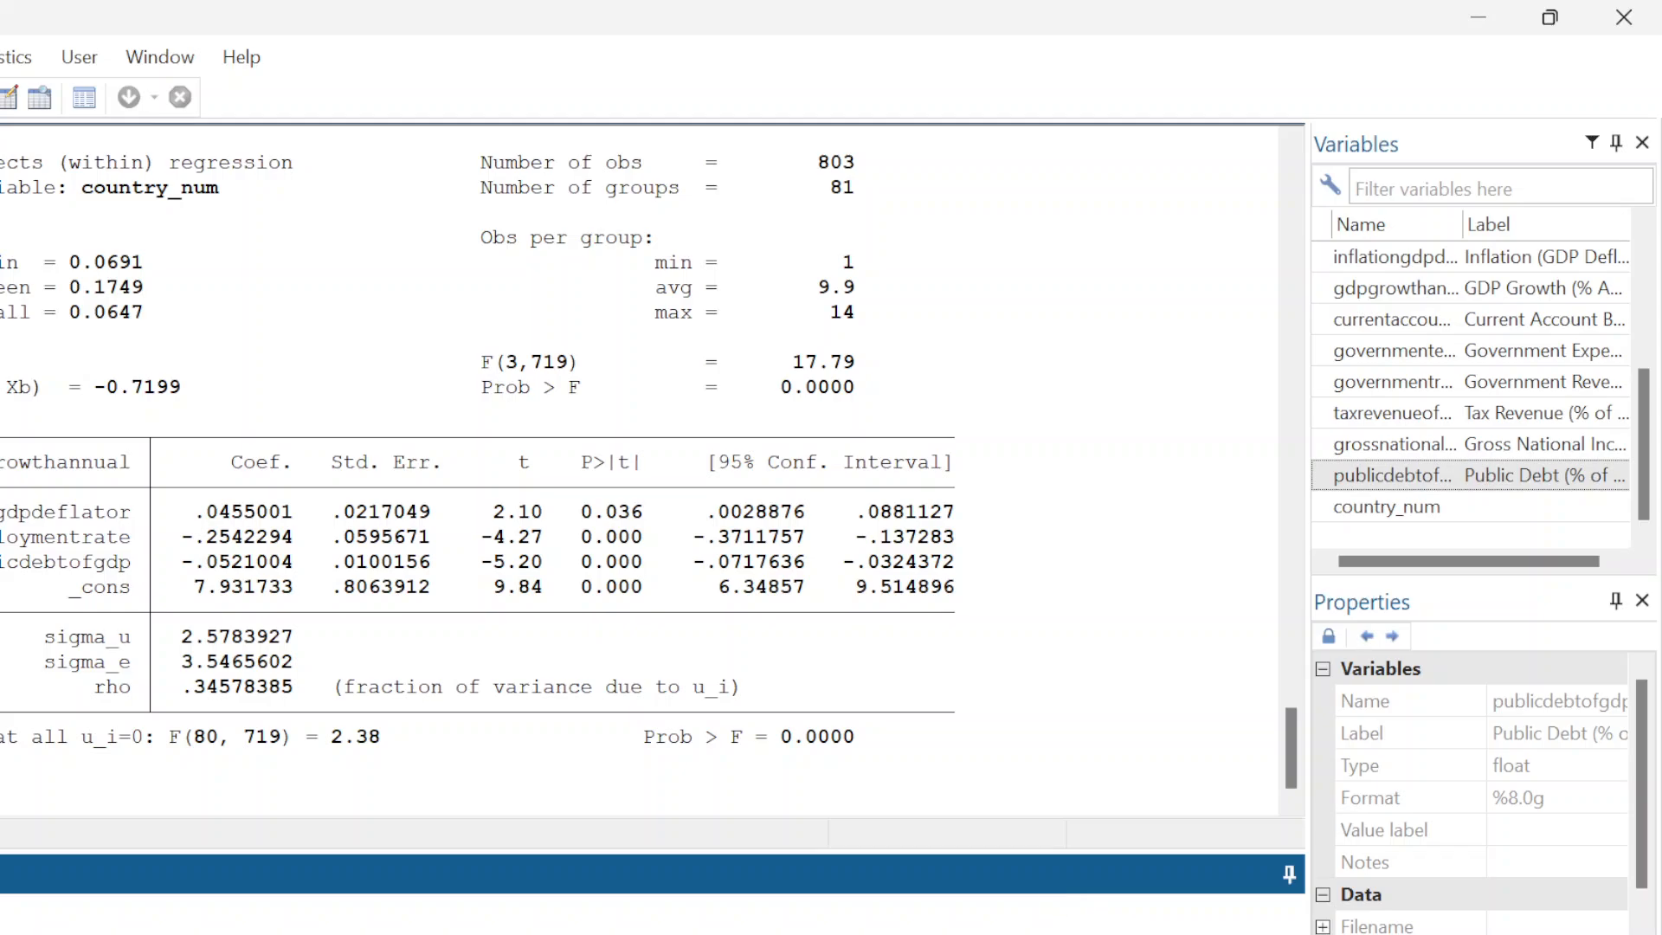
pyautogui.click(870, 934)
pyautogui.click(775, 875)
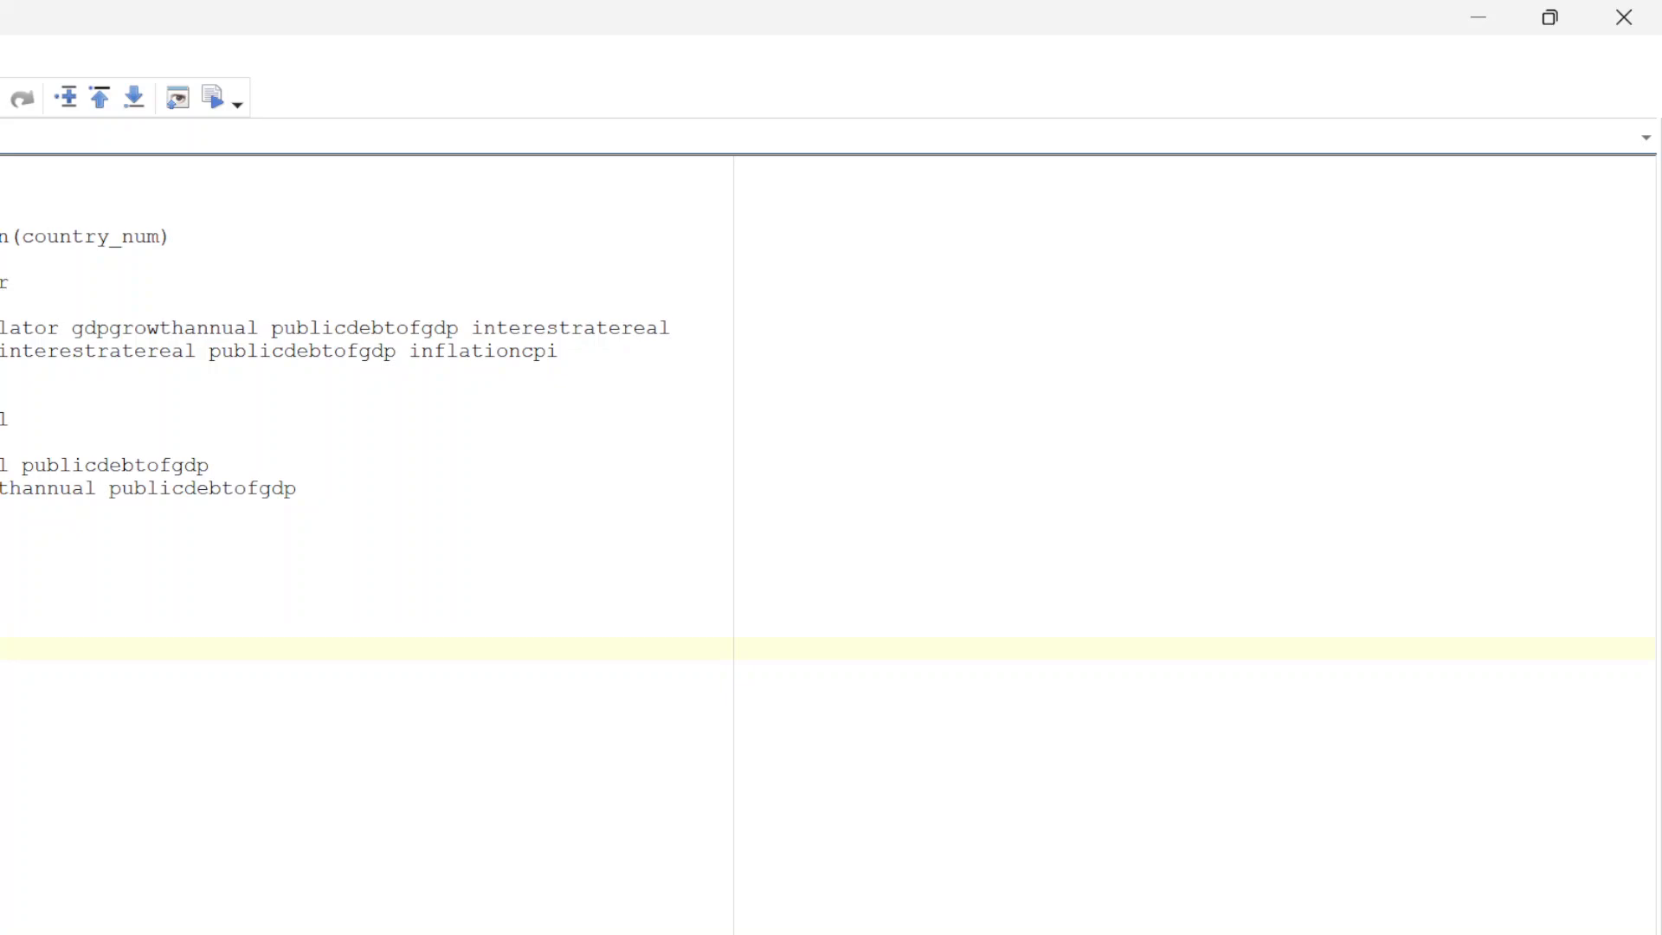
# Write the hypothesis note in the do-file ending with "interest rates, and debt = reduce gdp growth"
pyautogui.write('nterest ra')
pyautogui.write('tes')
pyautogui.write(', a')
pyautogui.press('BackSpace')
pyautogui.write('and debt')
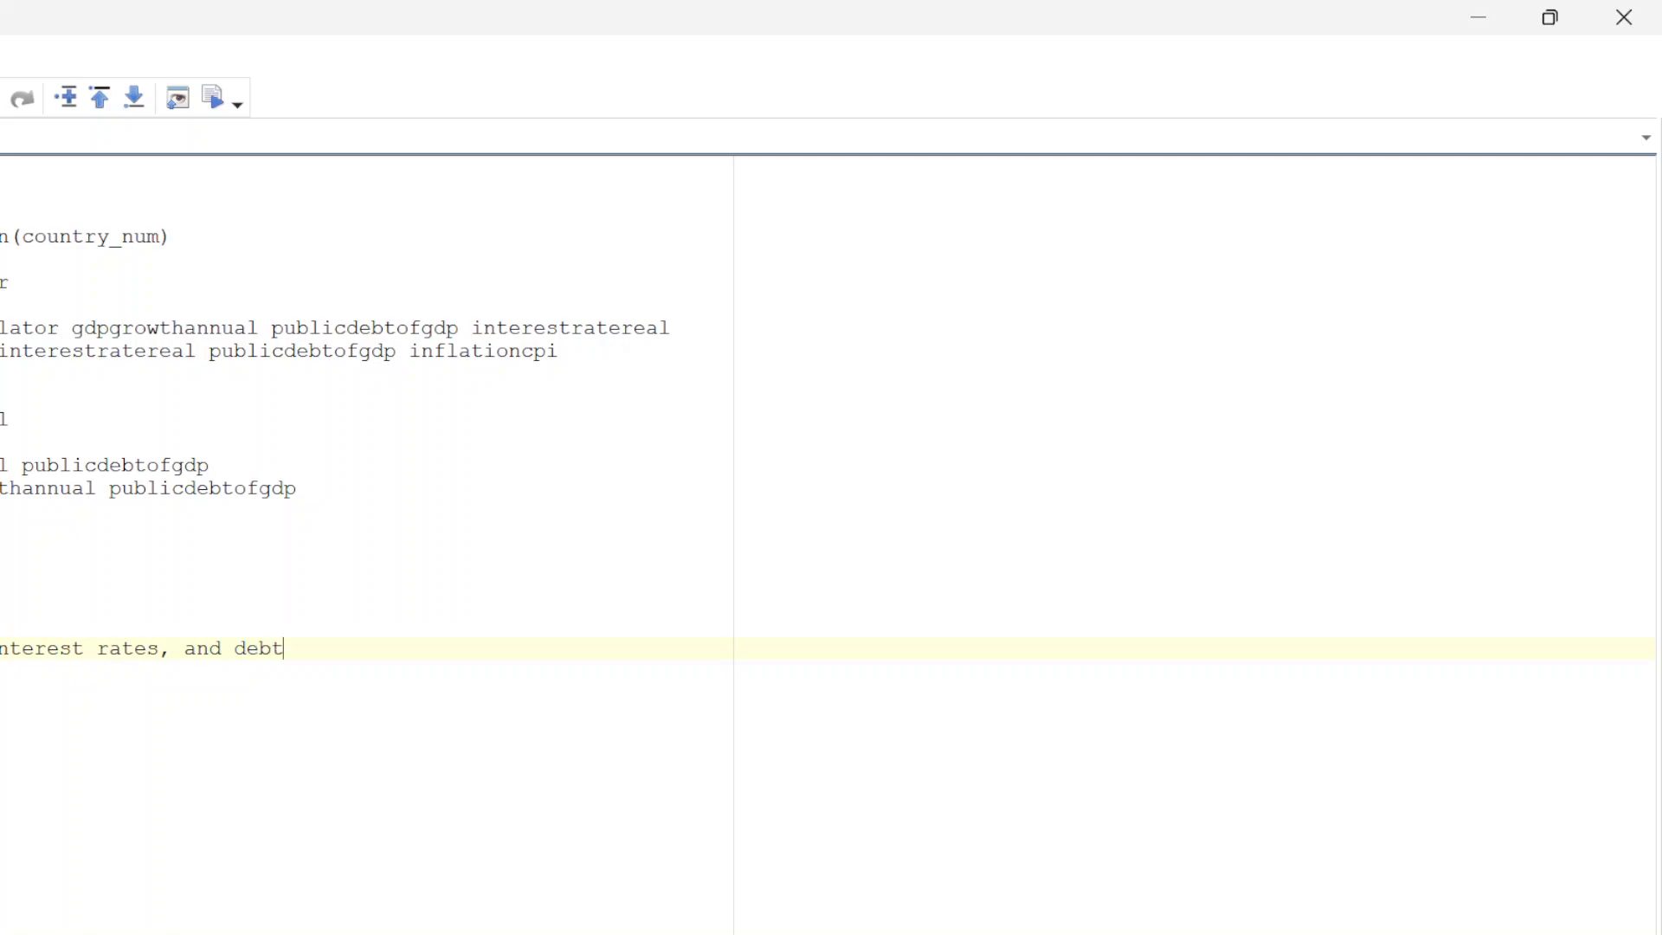
pyautogui.write(' =')
pyautogui.write(' reduce')
pyautogui.write(' g')
pyautogui.press('BackSpace')
pyautogui.write('gdp grow')
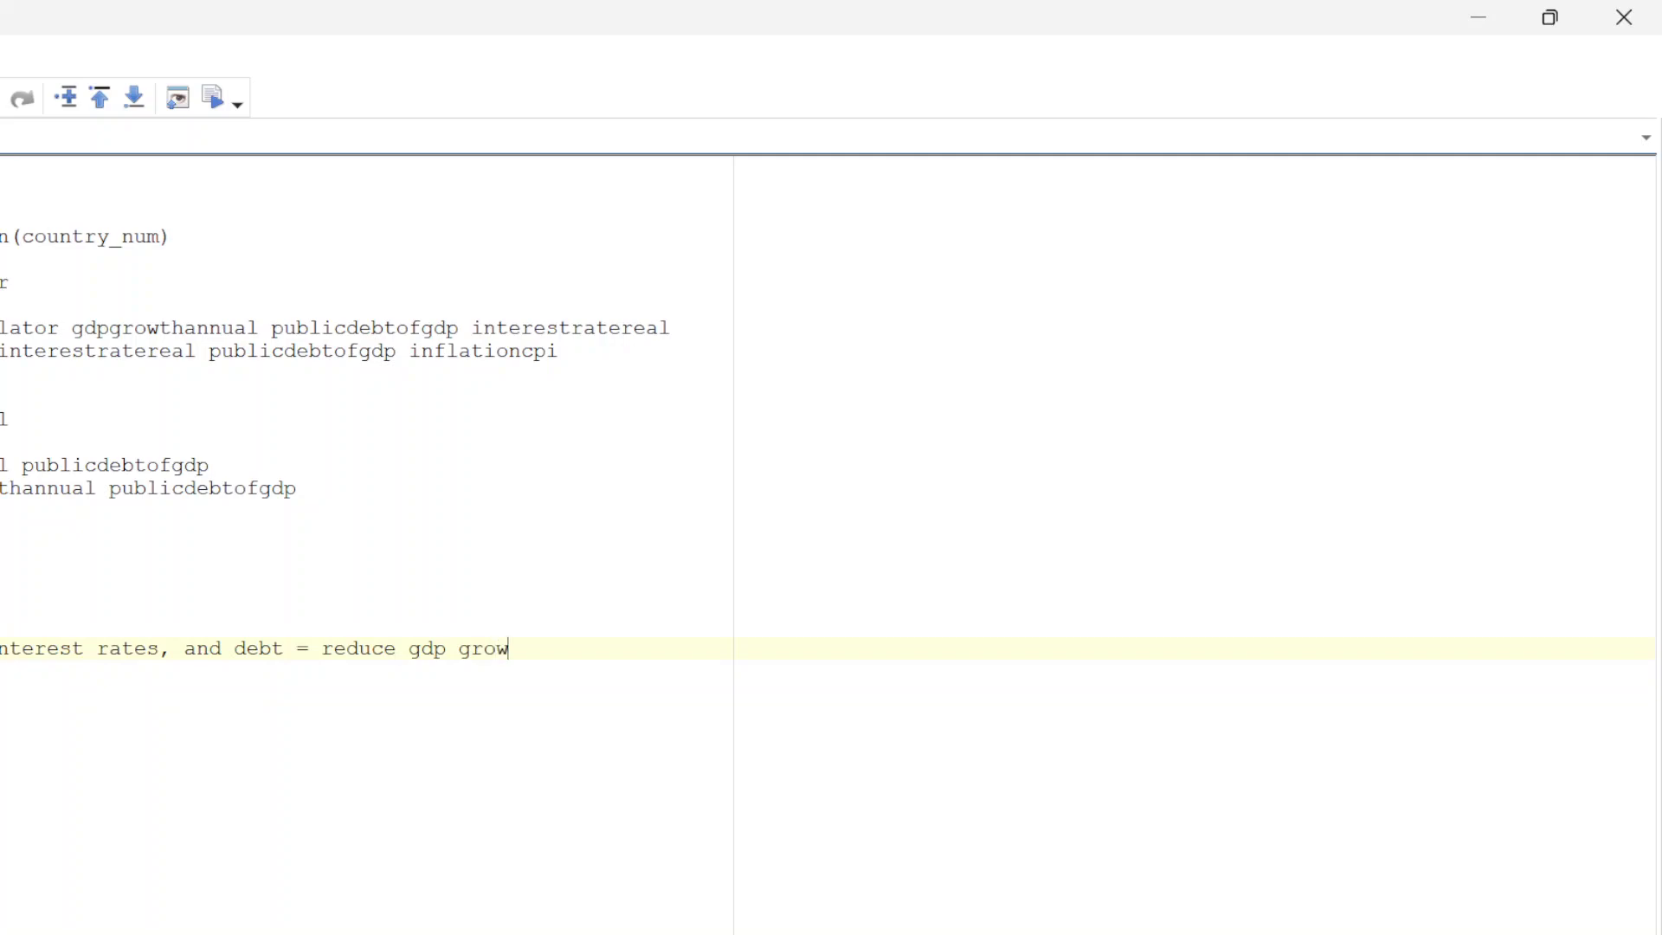
pyautogui.write('th')
# Recall the fixed-effects GDP growth regression in the main Stata window, replace the fe option with re, and run it as a random-effects model
pyautogui.click(870, 934)
pyautogui.click(437, 909)
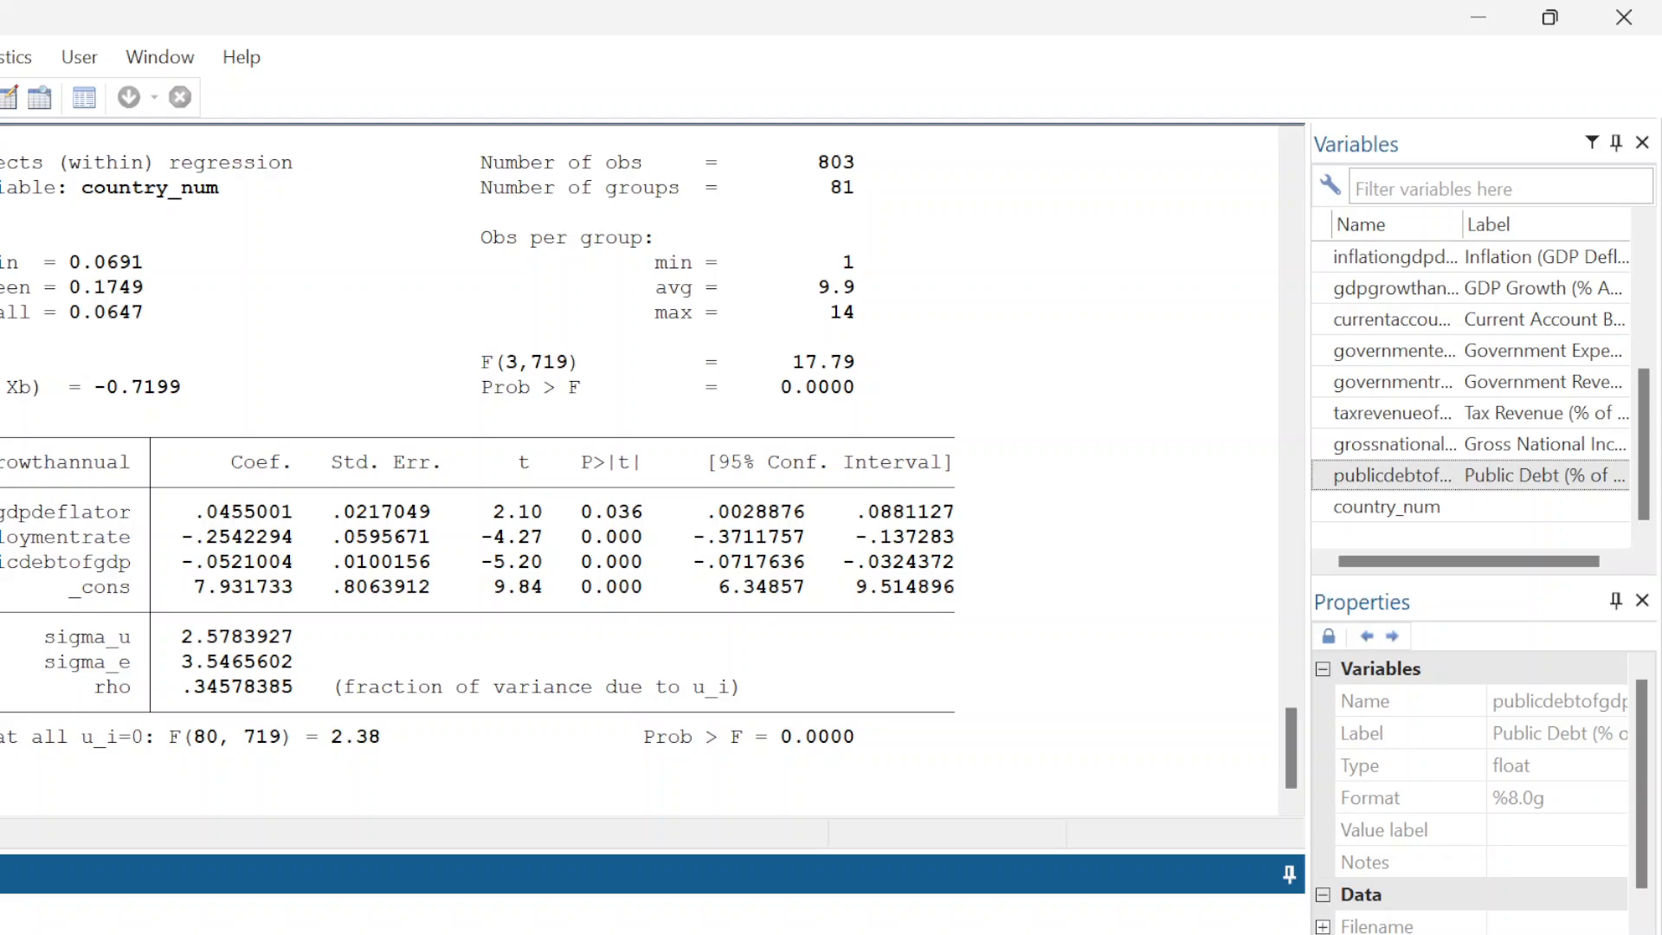
pyautogui.click(1478, 17)
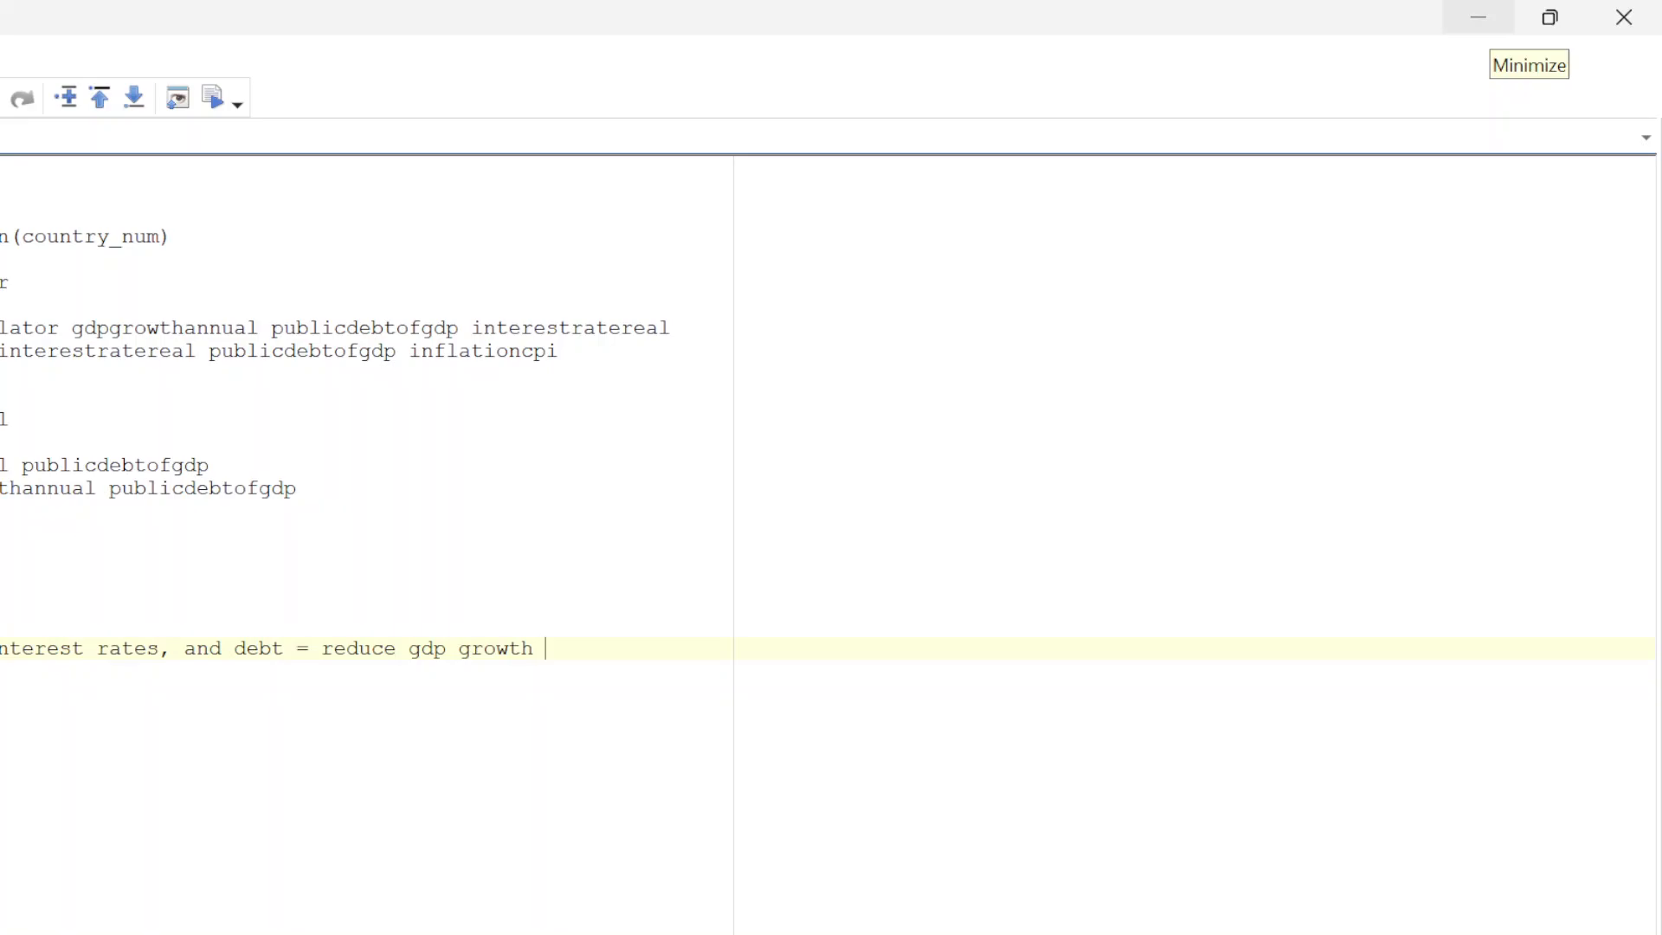
pyautogui.click(1482, 17)
pyautogui.click(870, 934)
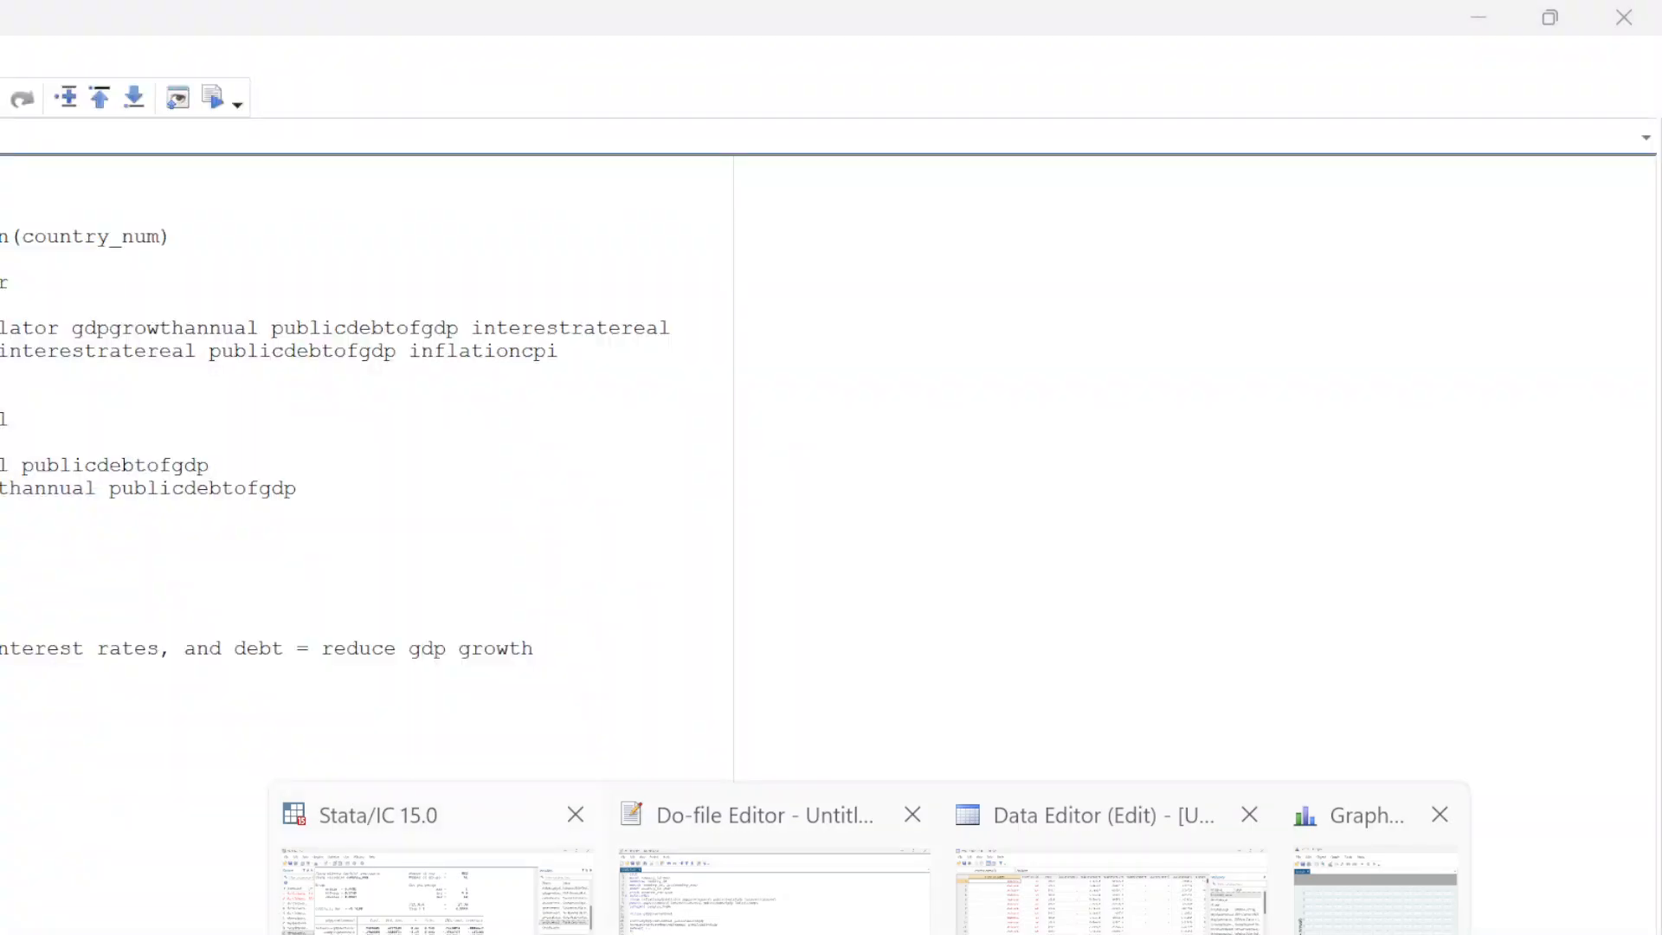
pyautogui.click(437, 891)
pyautogui.click(0, 541)
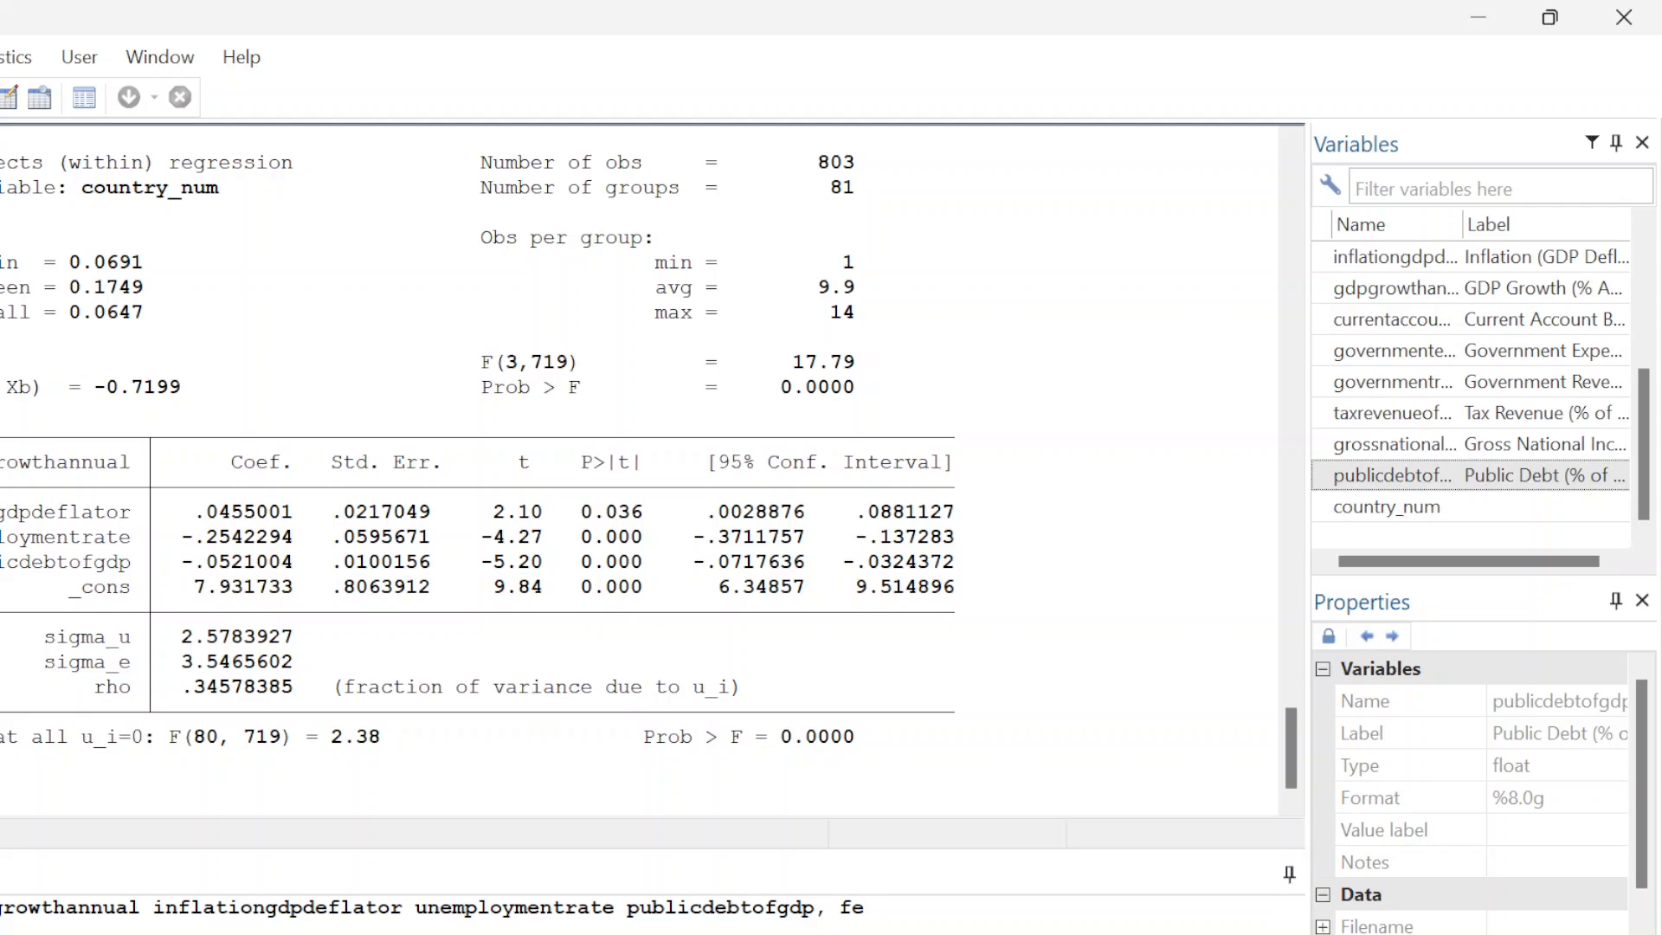
pyautogui.click(852, 907)
pyautogui.press('BackSpace')
pyautogui.press('BackSpace')
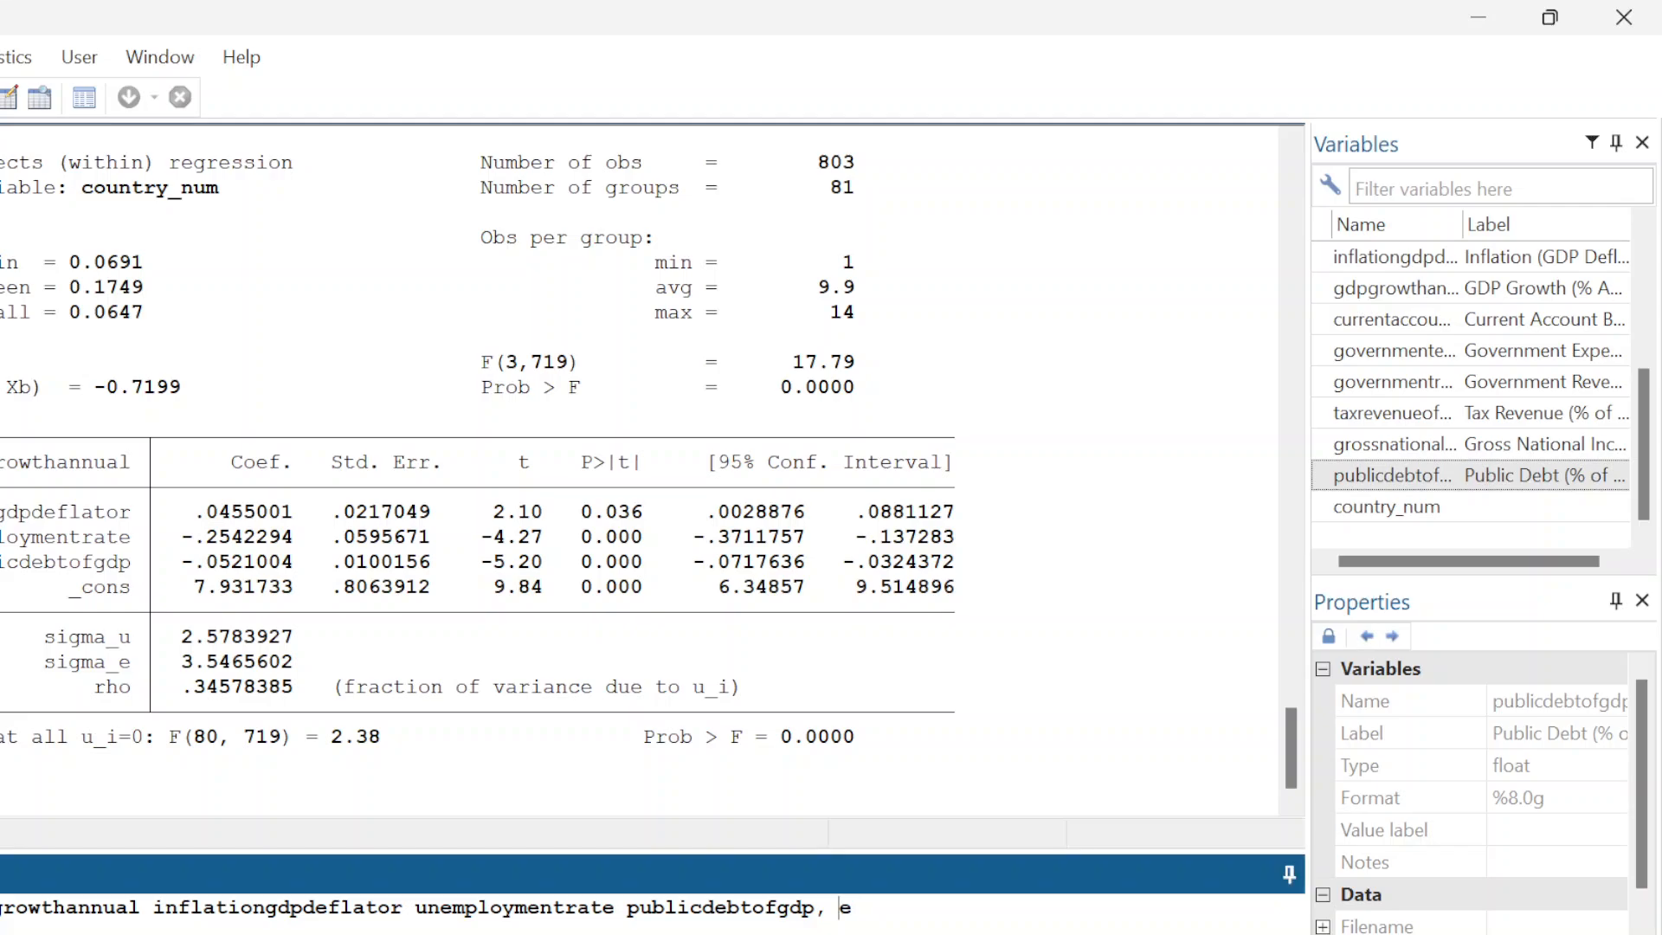
pyautogui.write('re')
pyautogui.press('Return')
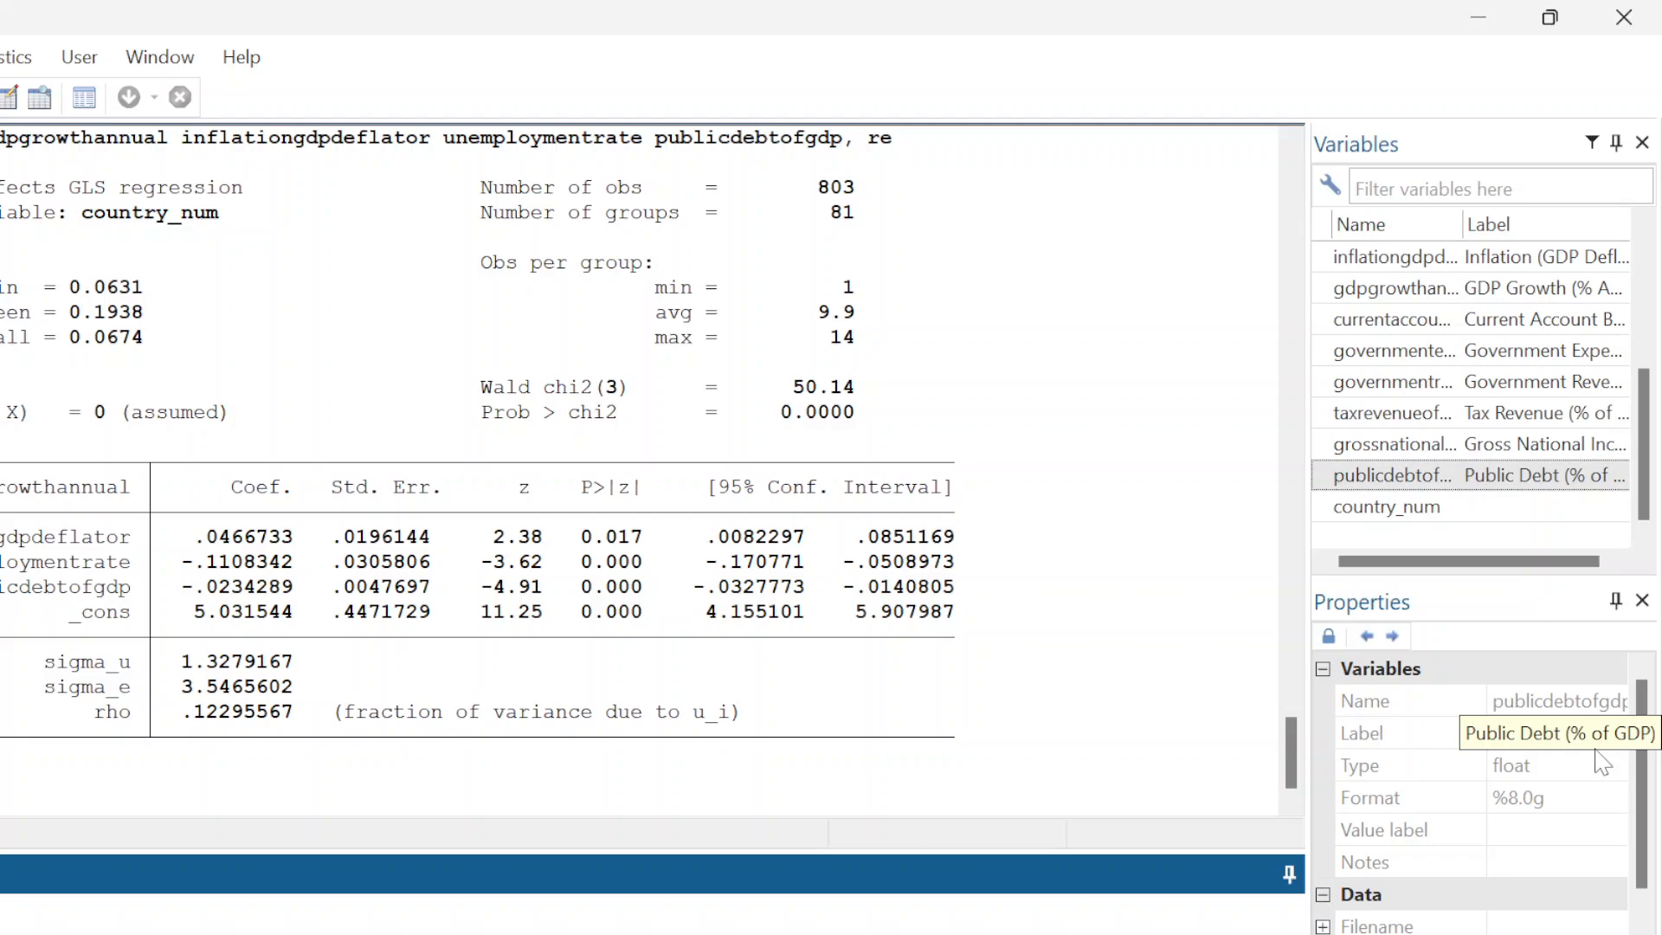
# Compare the coefficients, R-squared and significance values across the linear, fixed-effects and random-effects regression outputs
pyautogui.scroll(1, 641, 537)
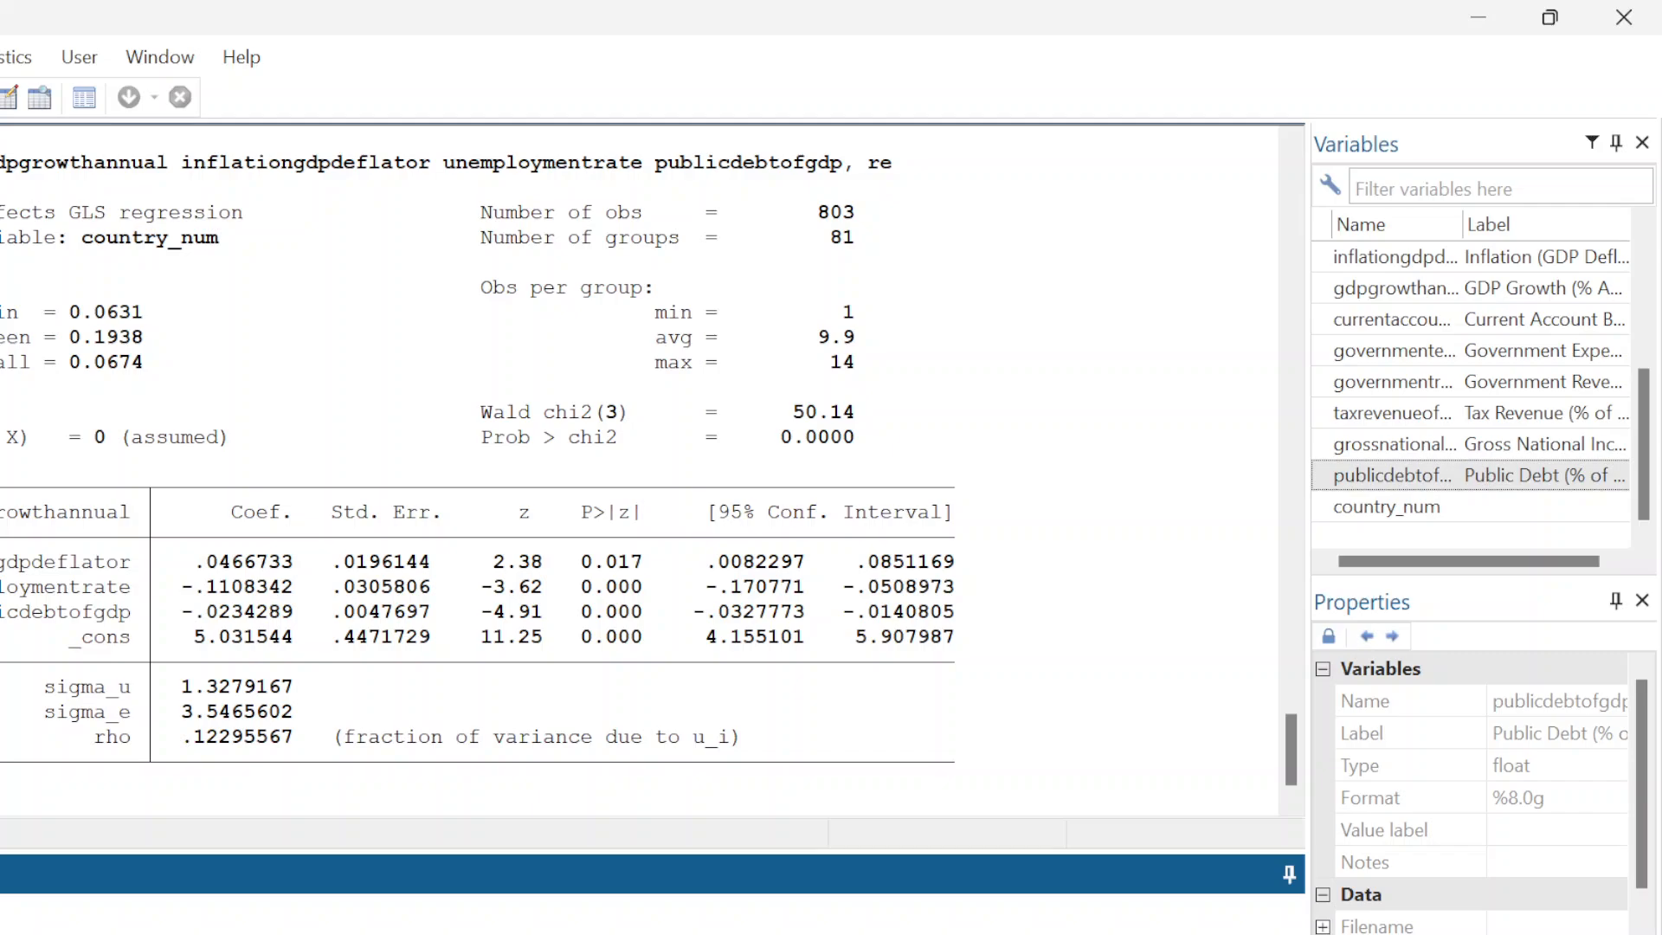
pyautogui.scroll(2, 478, 460)
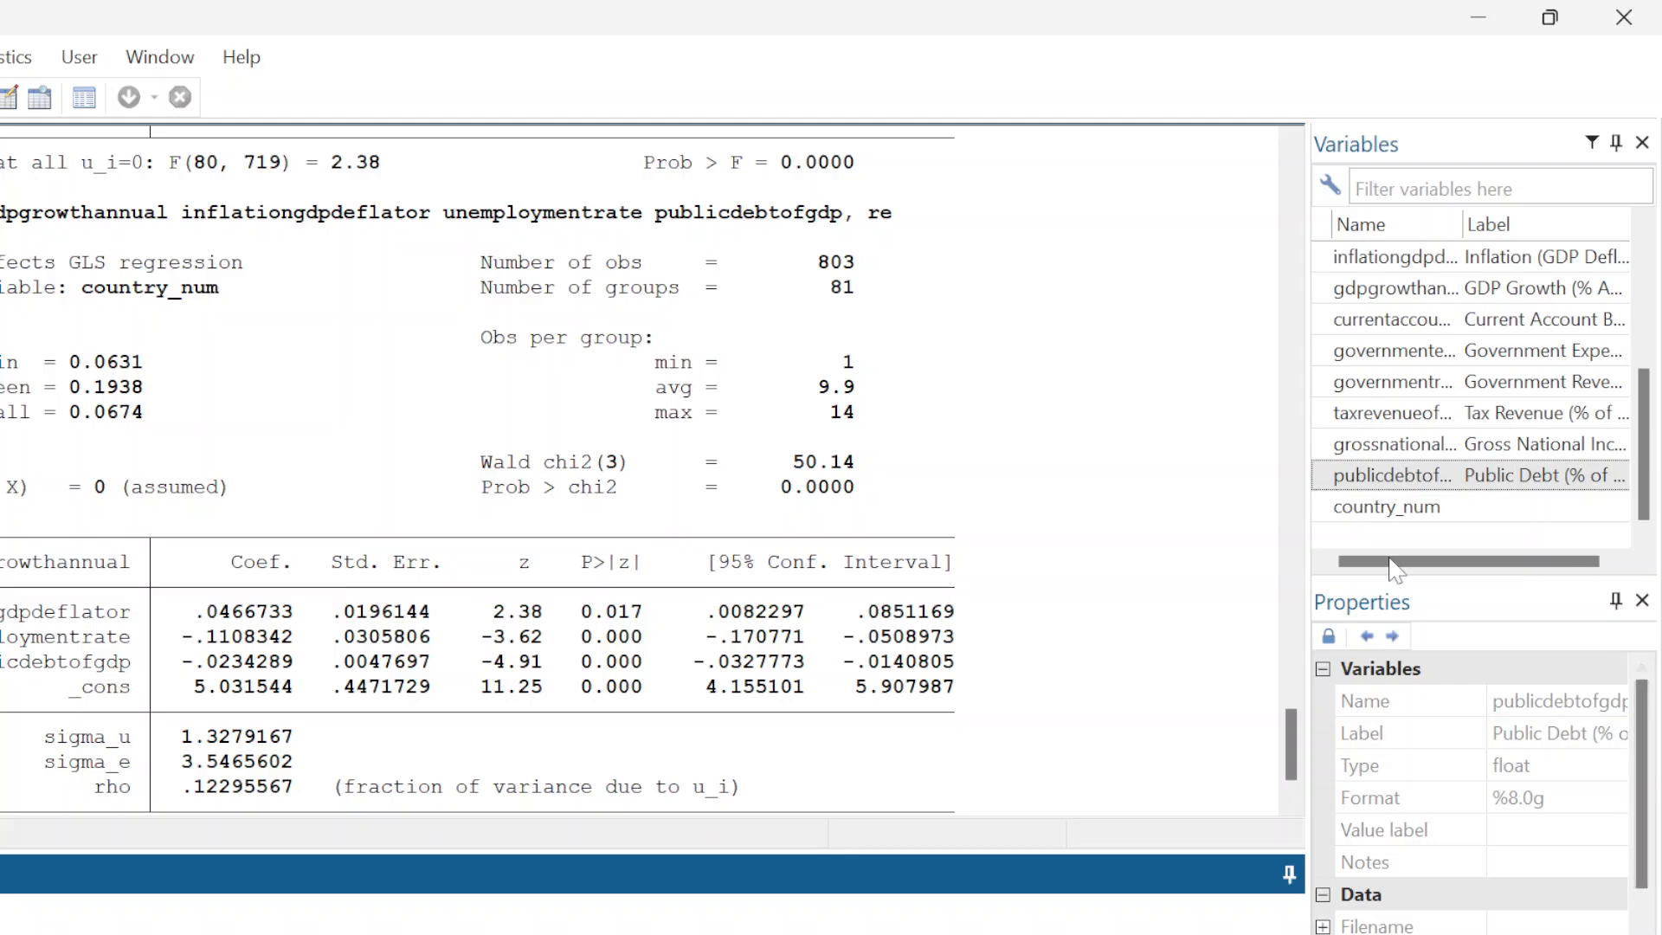
pyautogui.scroll(9, 1092, 487)
pyautogui.scroll(9, 1093, 487)
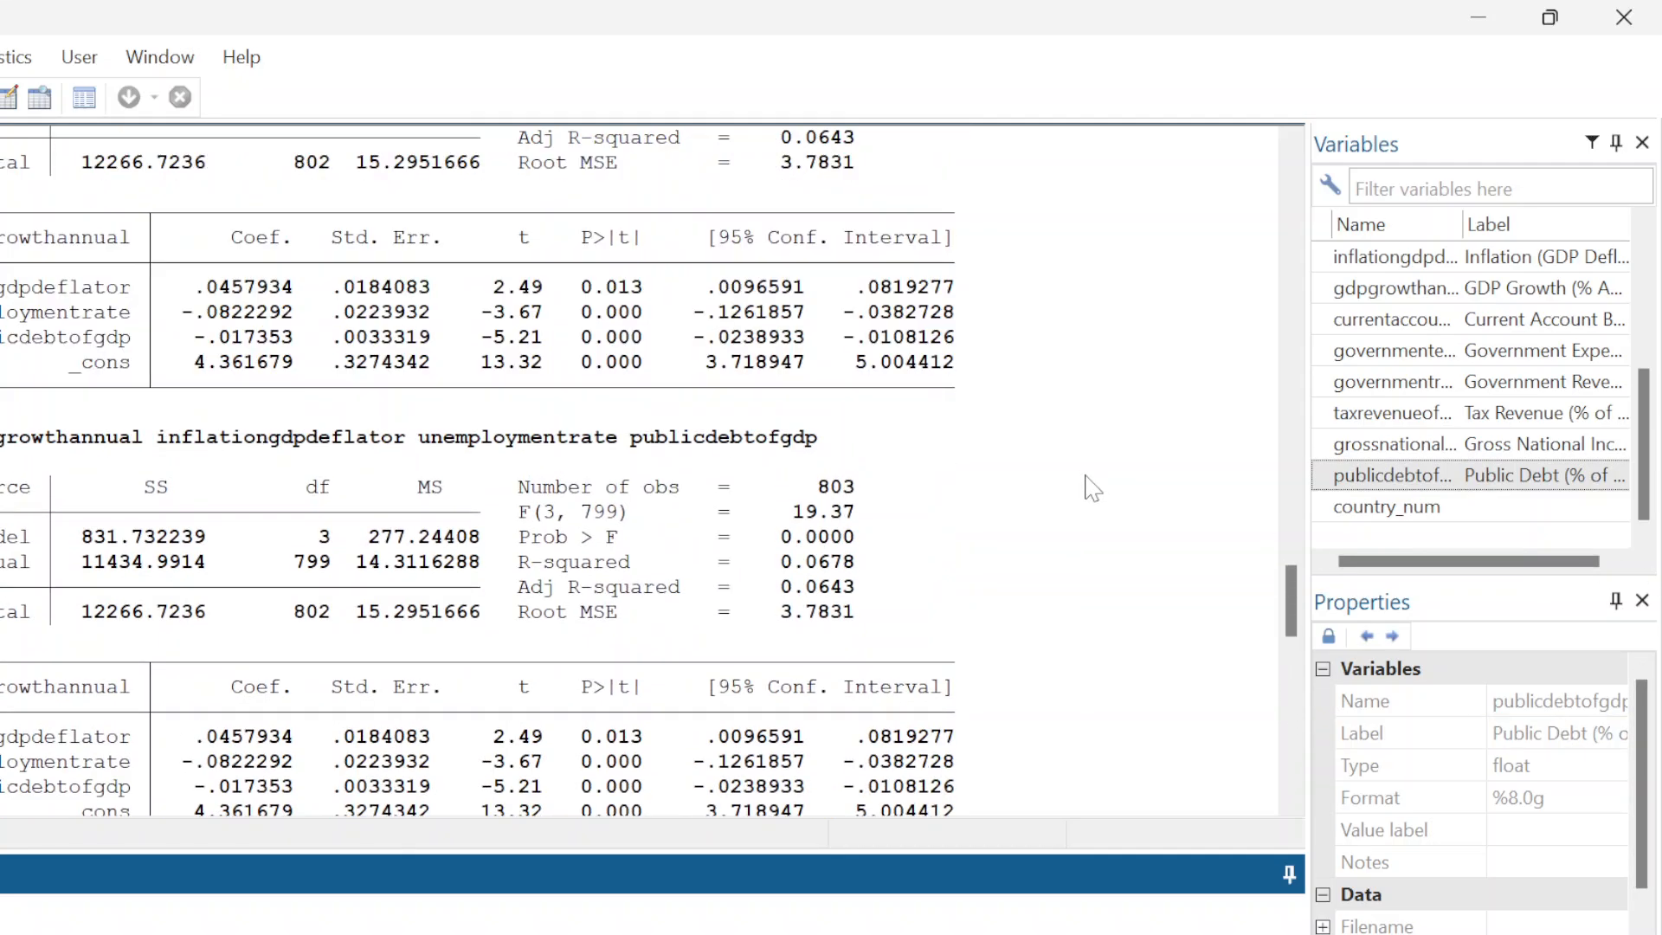
pyautogui.scroll(1, 1092, 487)
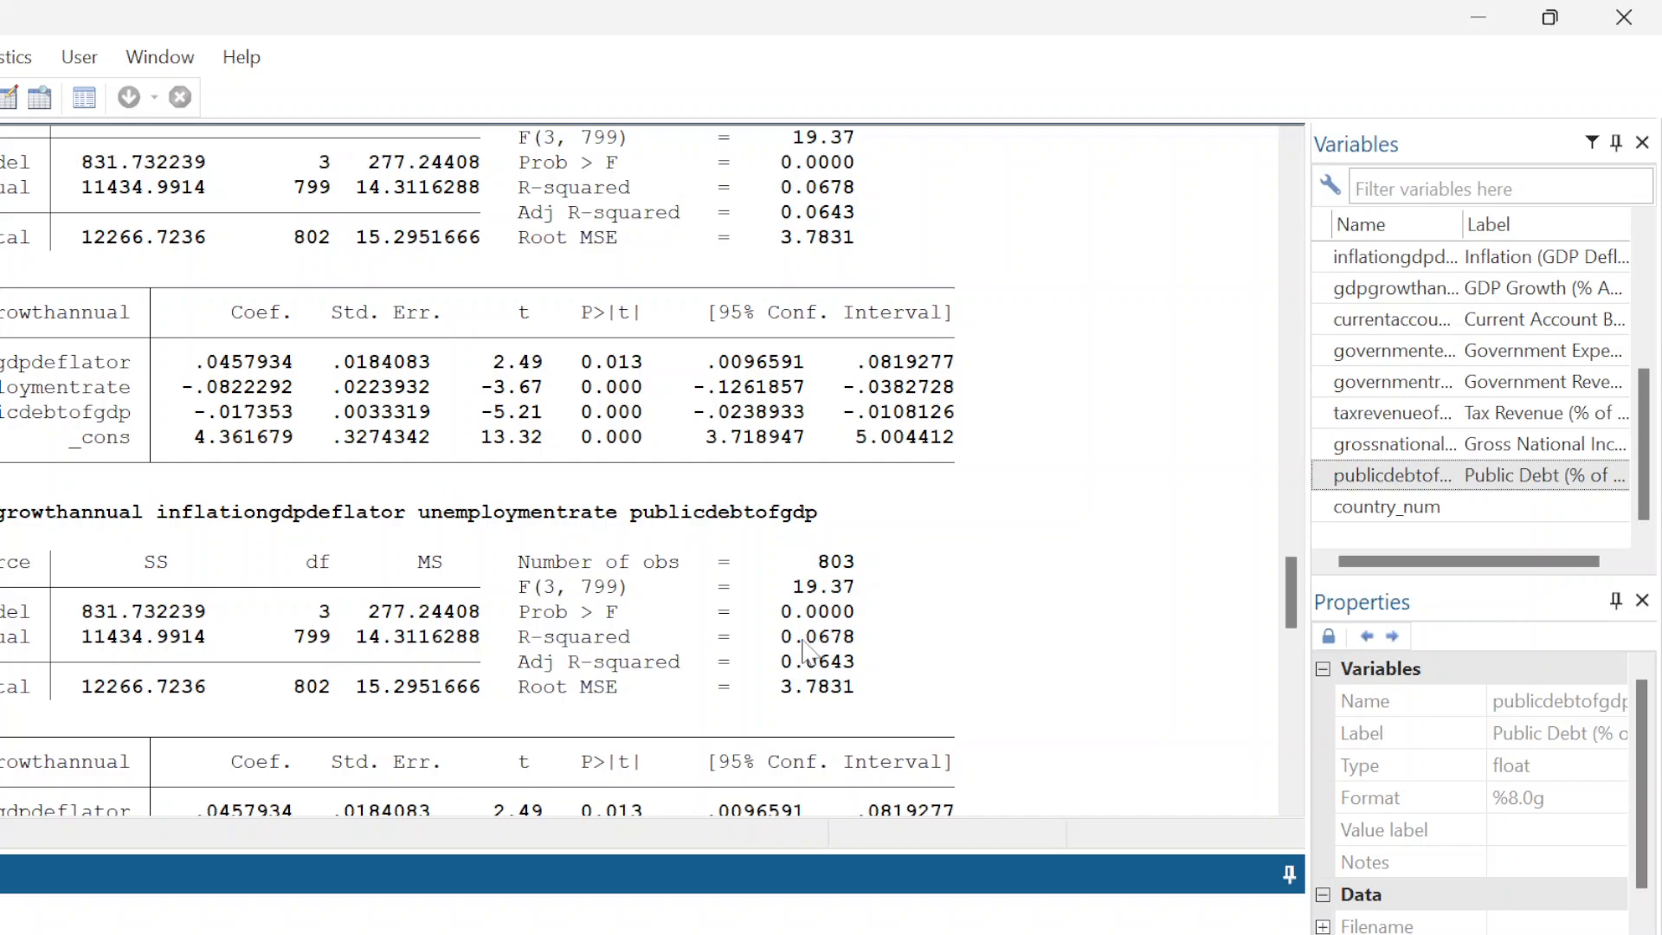
pyautogui.scroll(-8, 803, 641)
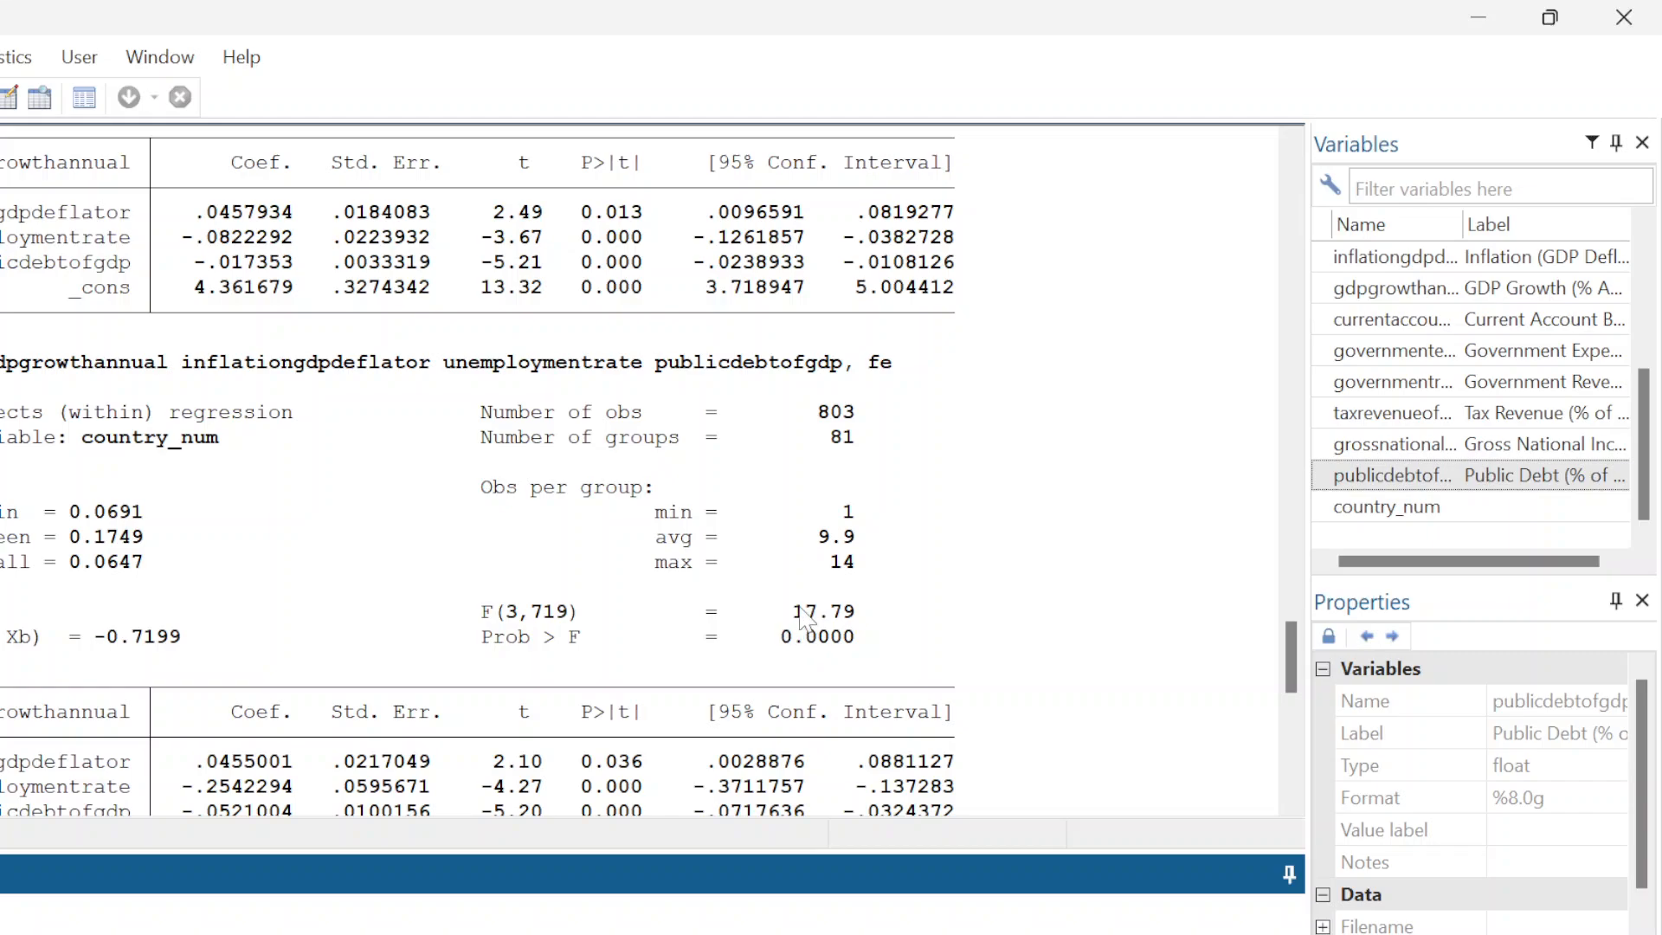
pyautogui.scroll(6, 801, 623)
pyautogui.scroll(2, 804, 619)
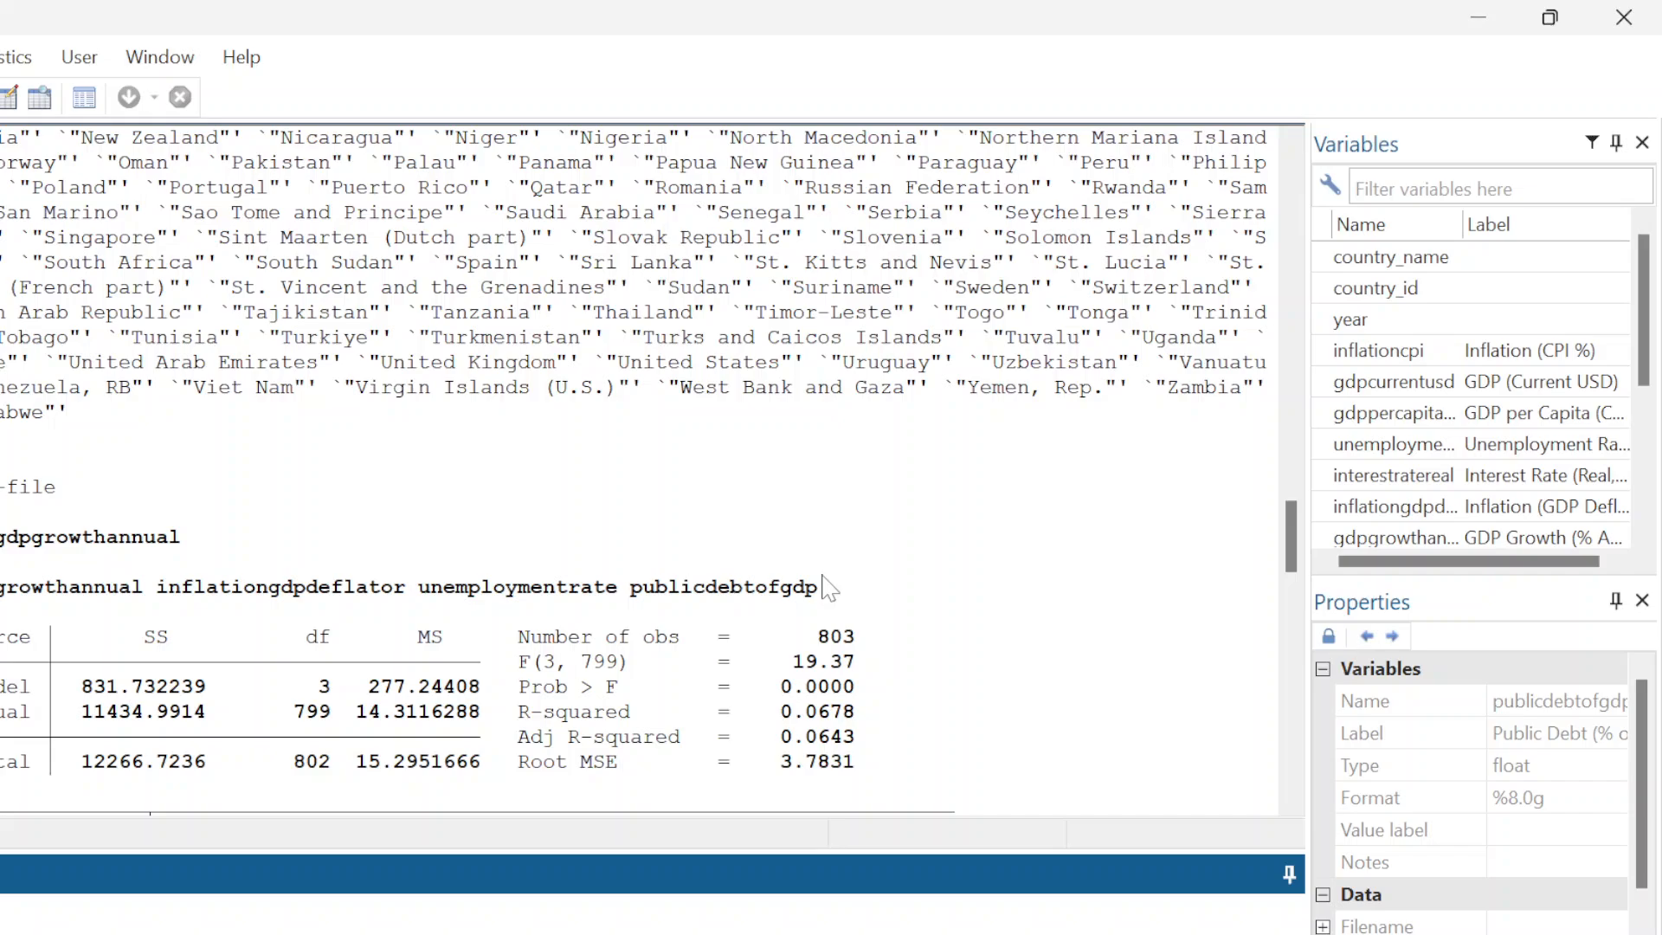
pyautogui.scroll(-20, 866, 589)
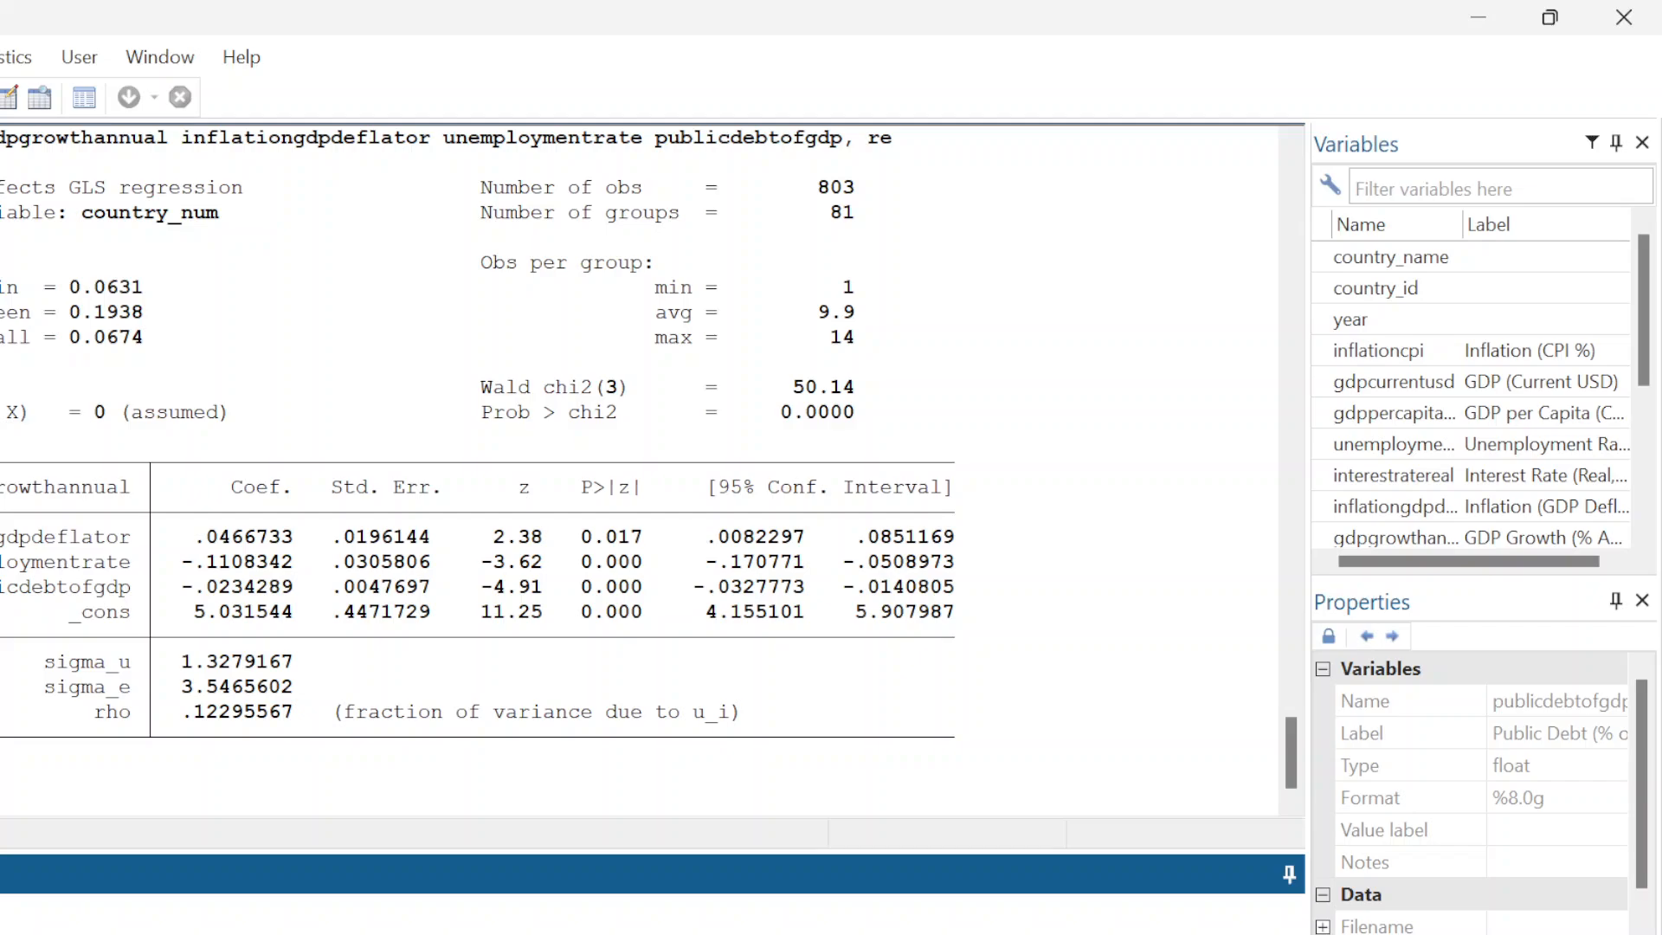
# Try to run a Hausman test on fe and re
pyautogui.write('e re')
pyautogui.press('Return')
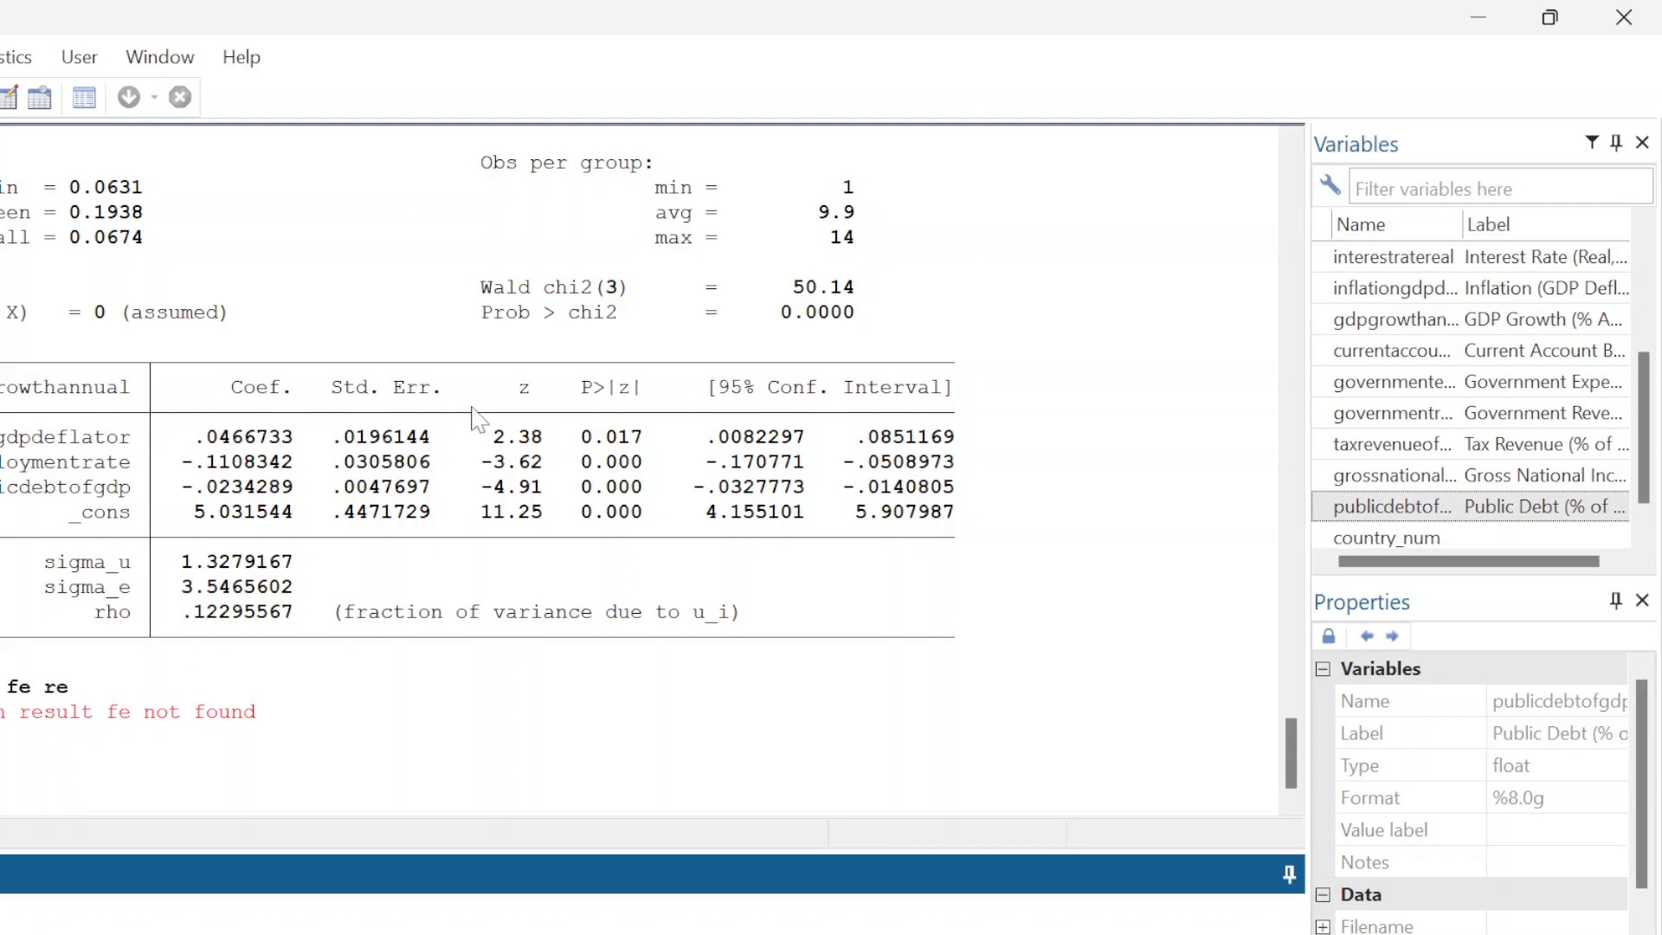
# Compose the fixed-effects regression of gdpgrowthannual followed by a line storing its estimates as fe_model, and copy both lines
pyautogui.moveTo(248, 934)
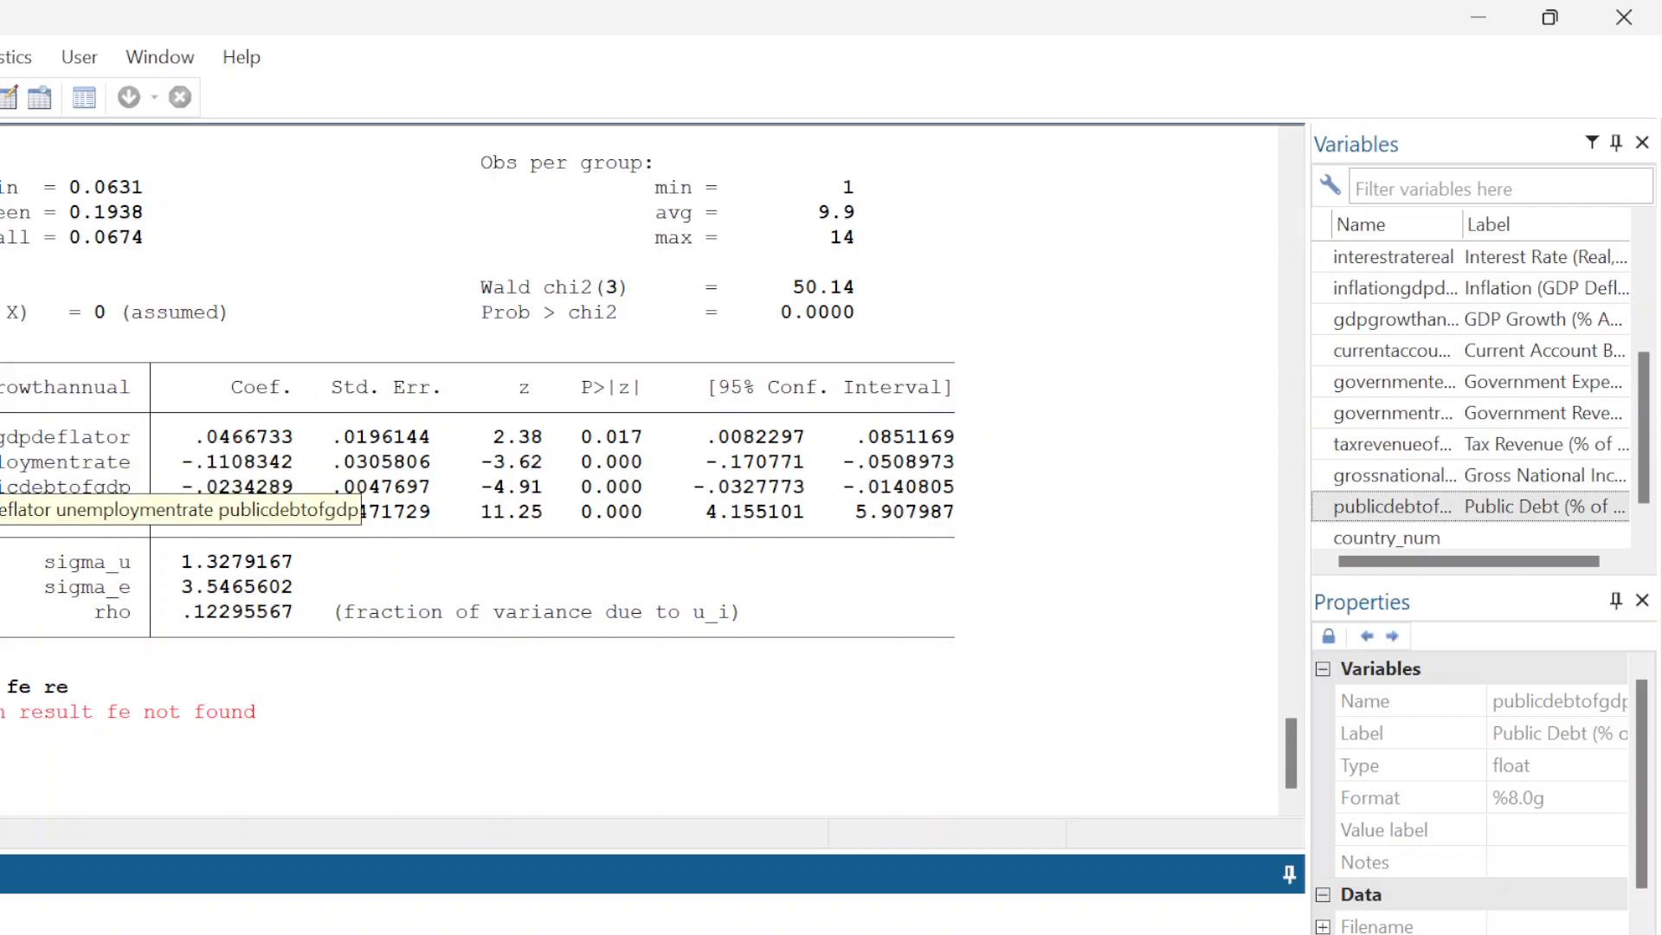
pyautogui.click(0, 510)
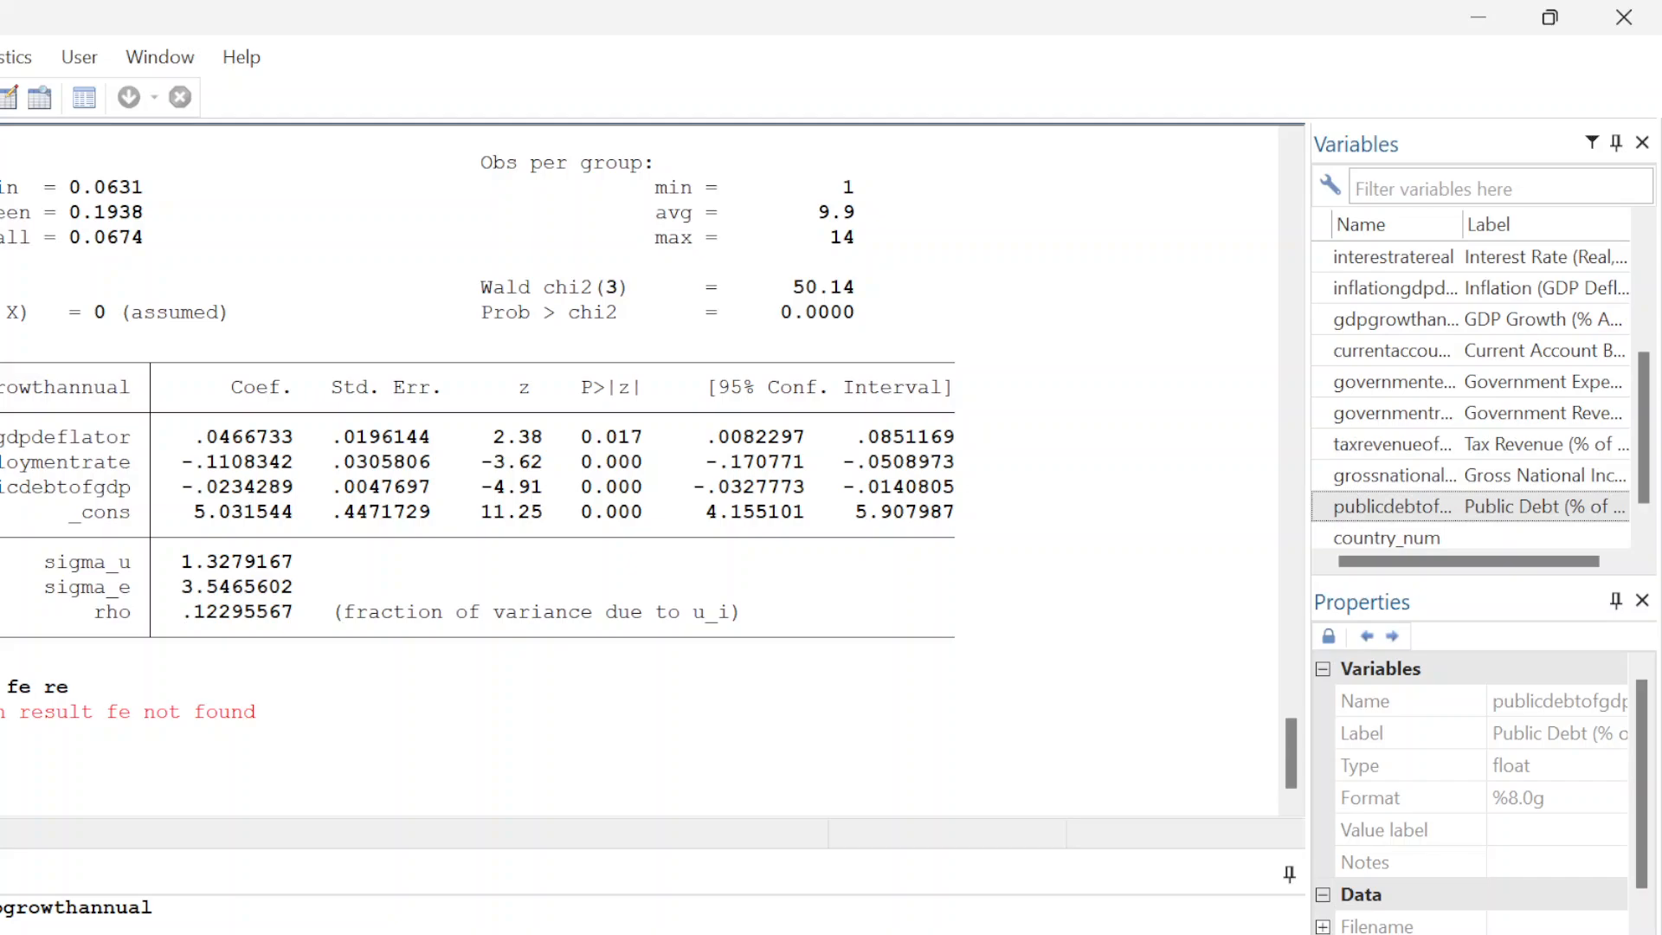
pyautogui.click(0, 510)
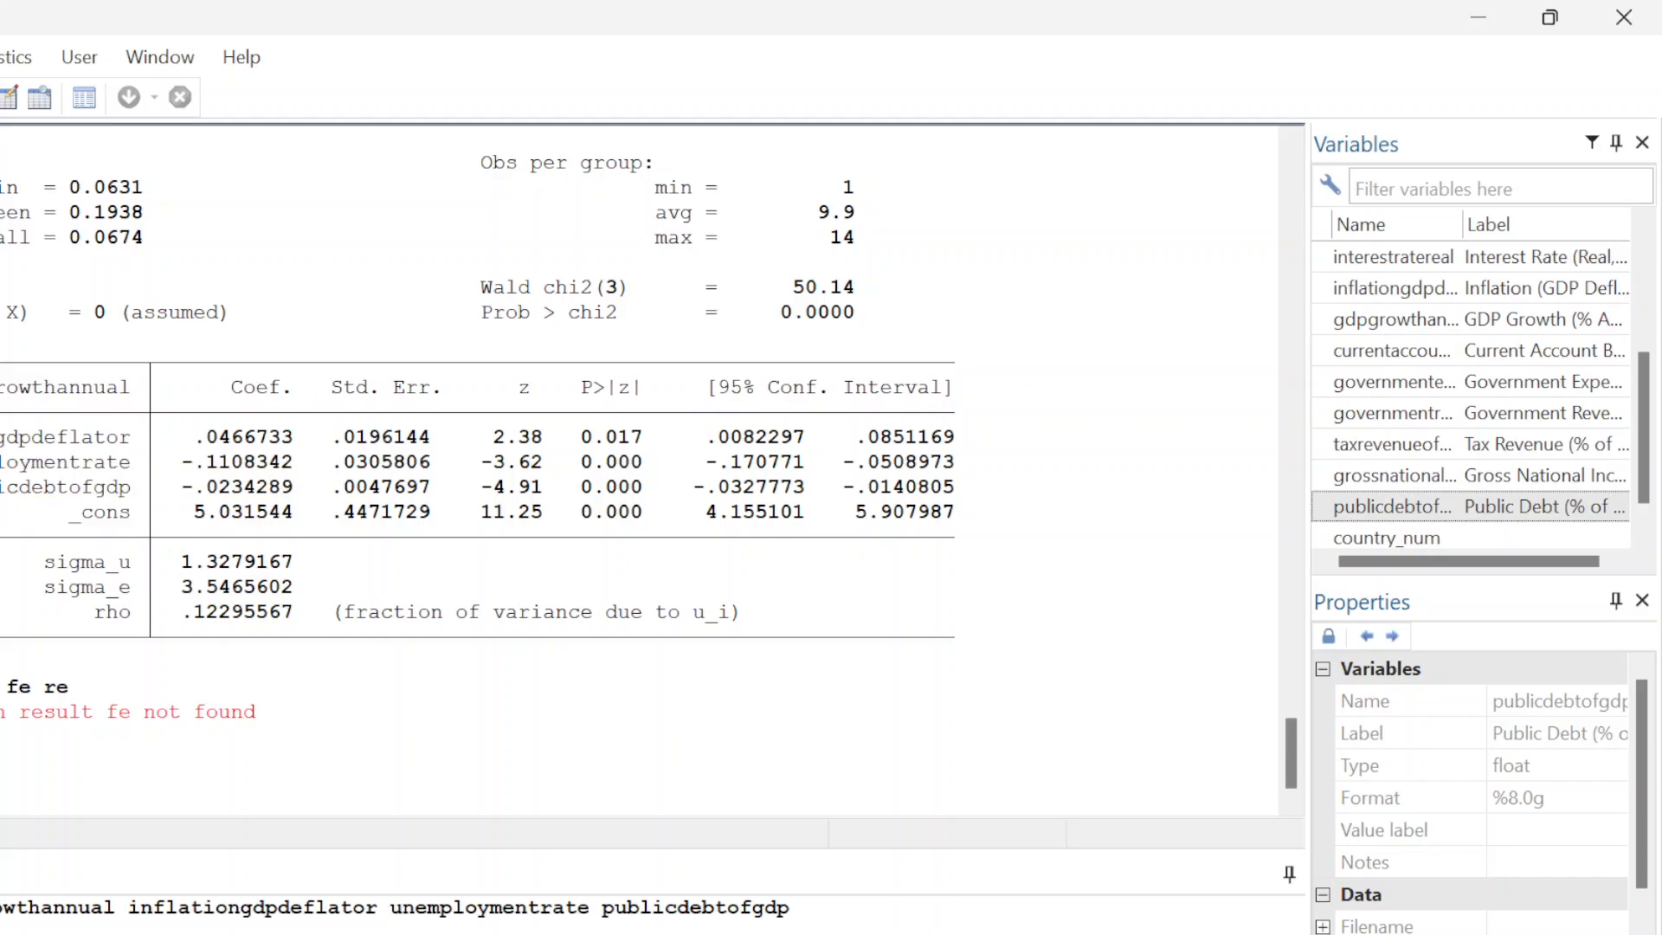
pyautogui.write(', fe')
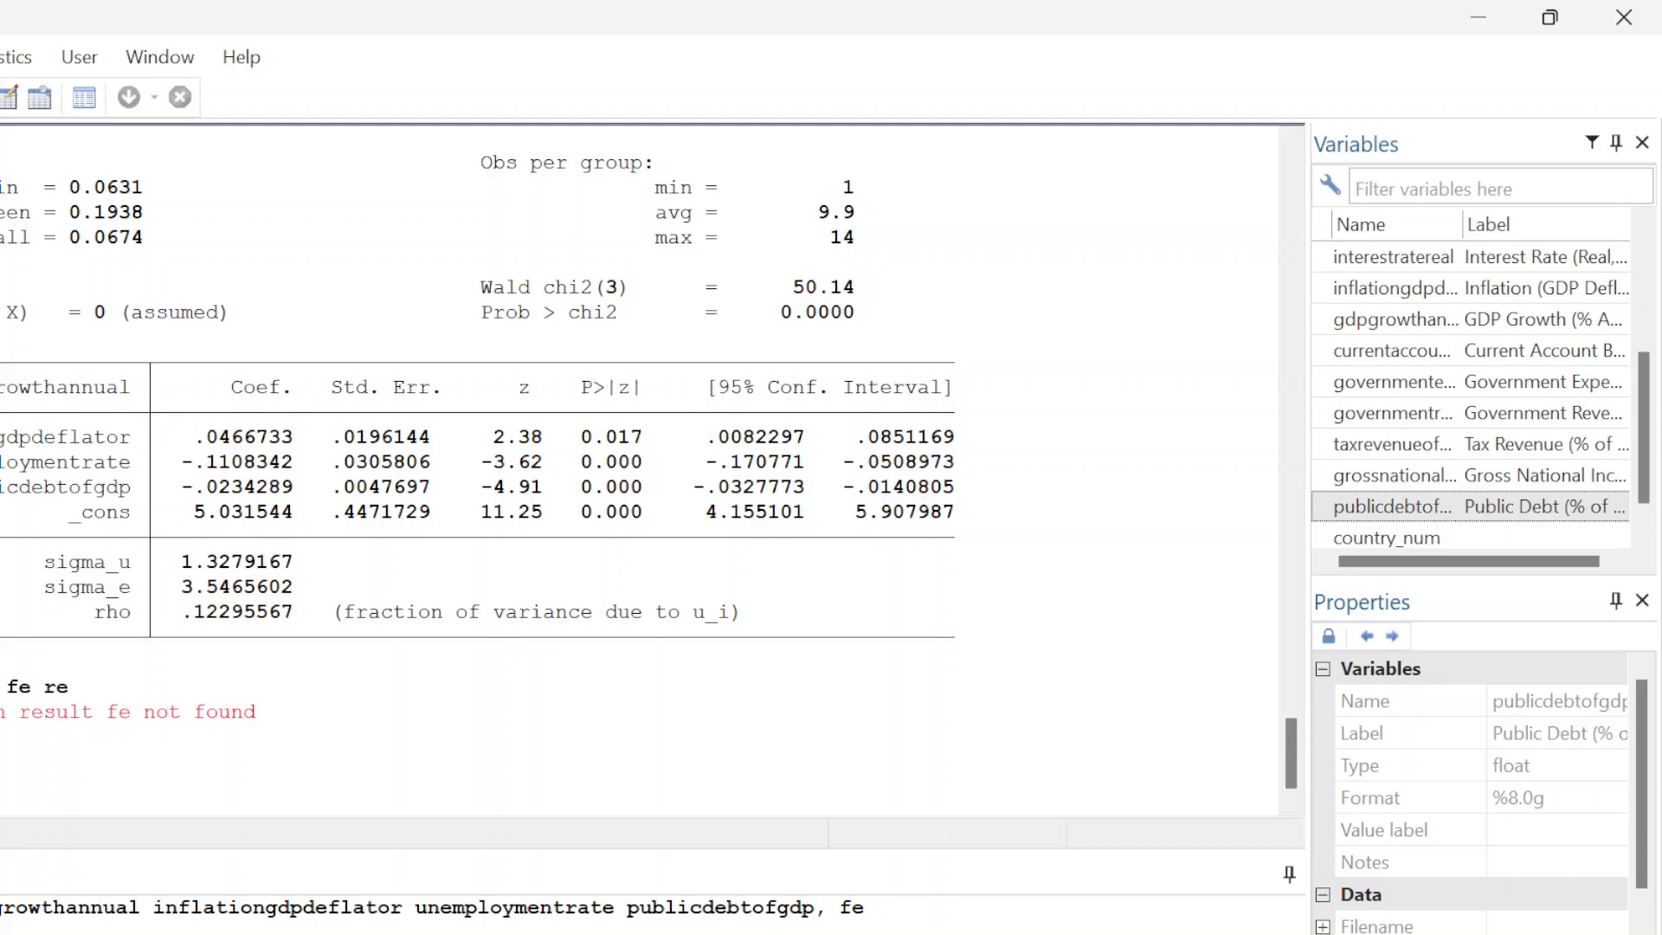
pyautogui.click(864, 908)
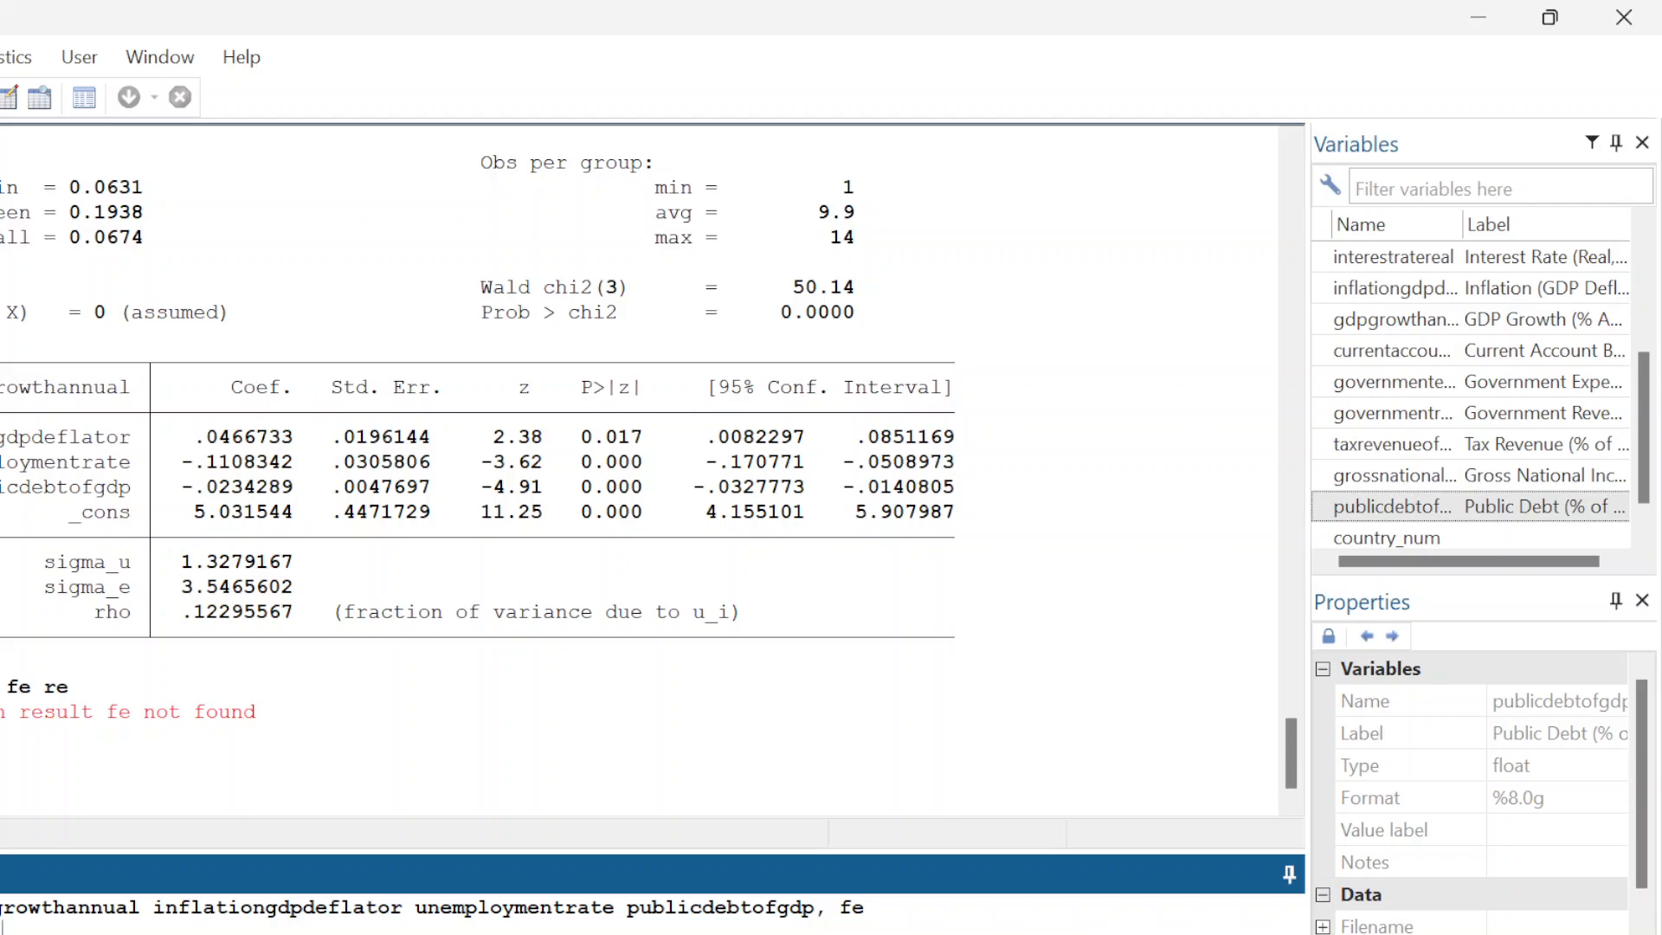
pyautogui.write('storew')
pyautogui.press('BackSpace')
pyautogui.write('fe_')
pyautogui.write(' model')
pyautogui.hotkey('ctrl', 'a')
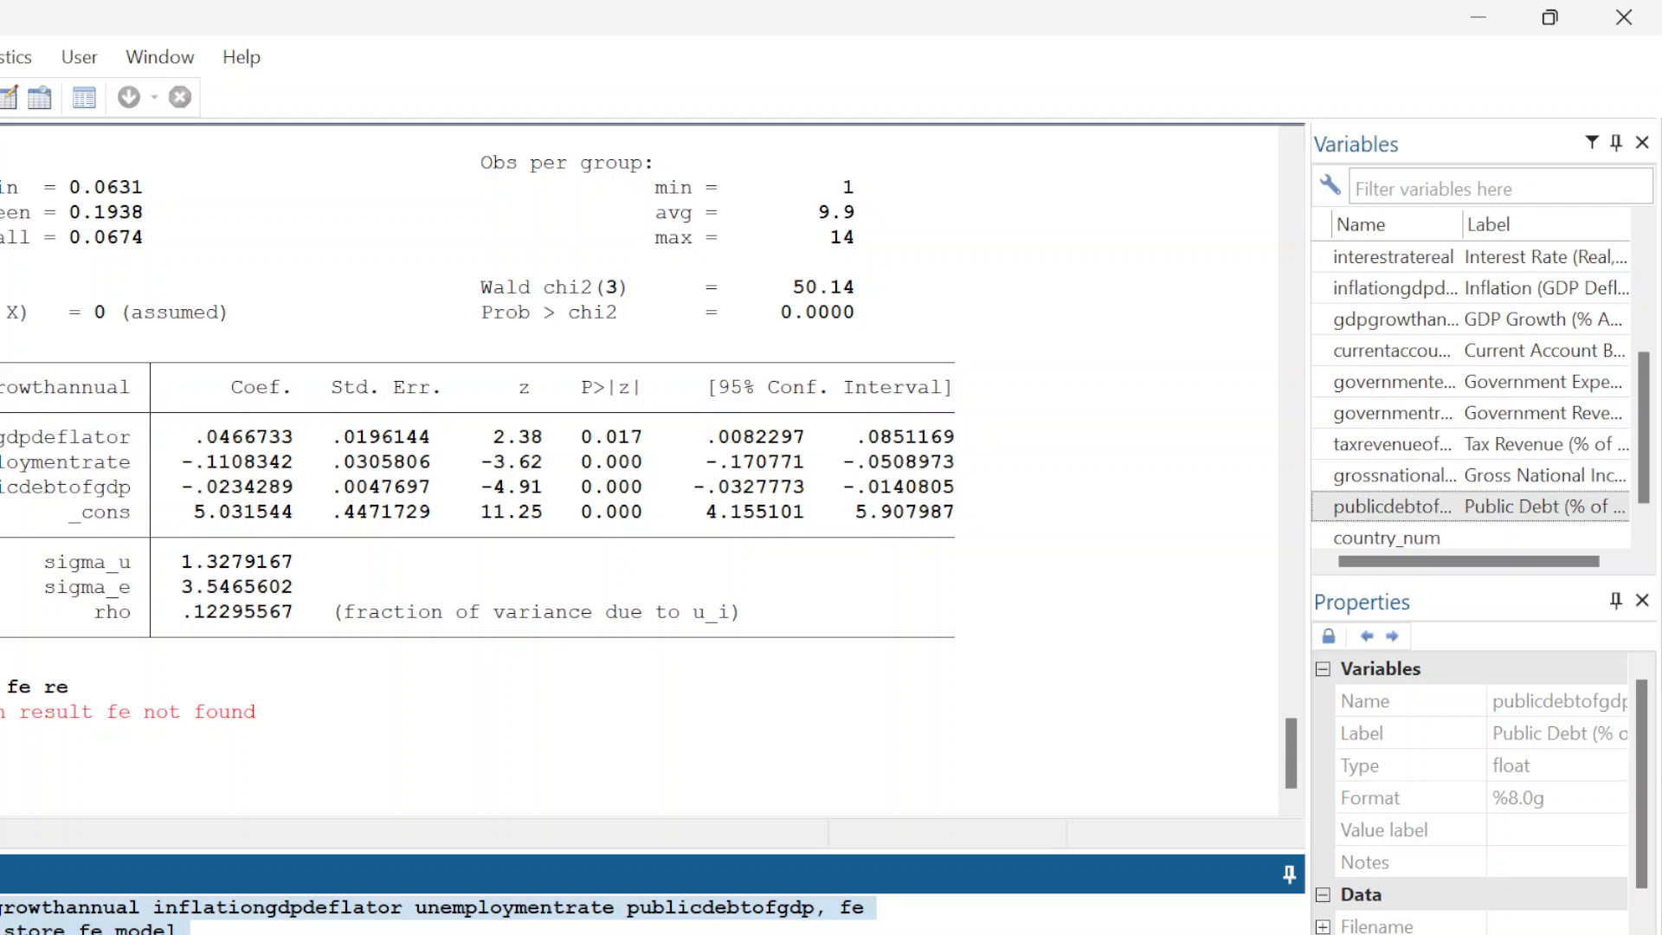
# Combine the copied fixed-effects lines with the random-effects regression, store its estimates as re_model, and run all the commands
pyautogui.click(0, 558)
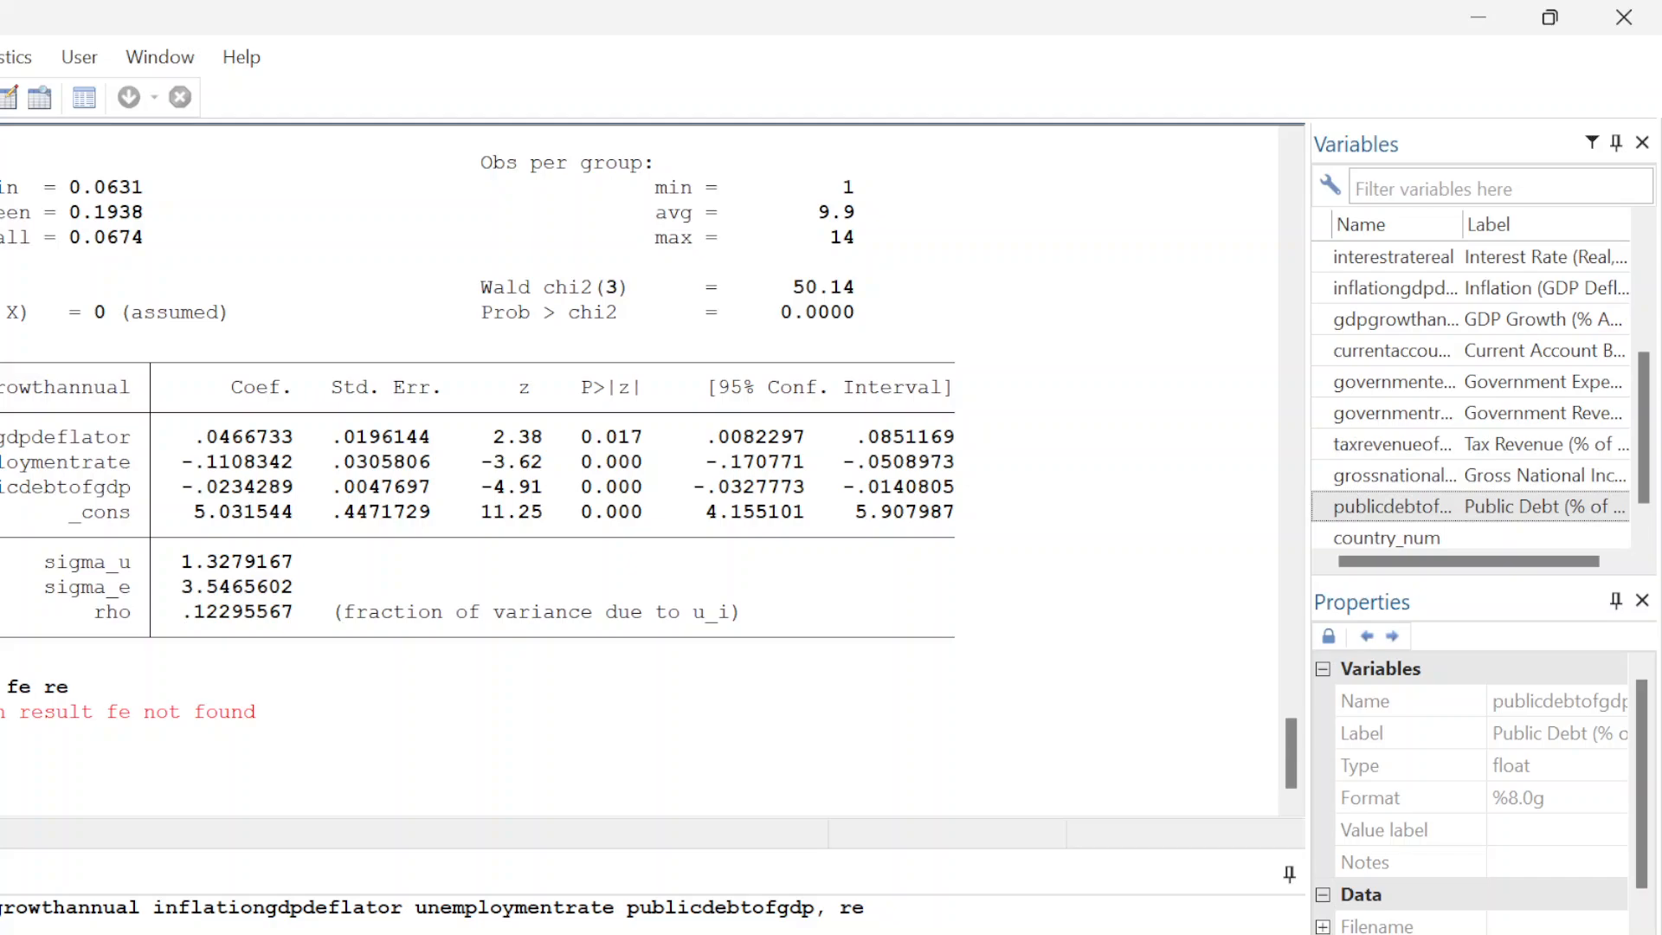
pyautogui.click(868, 909)
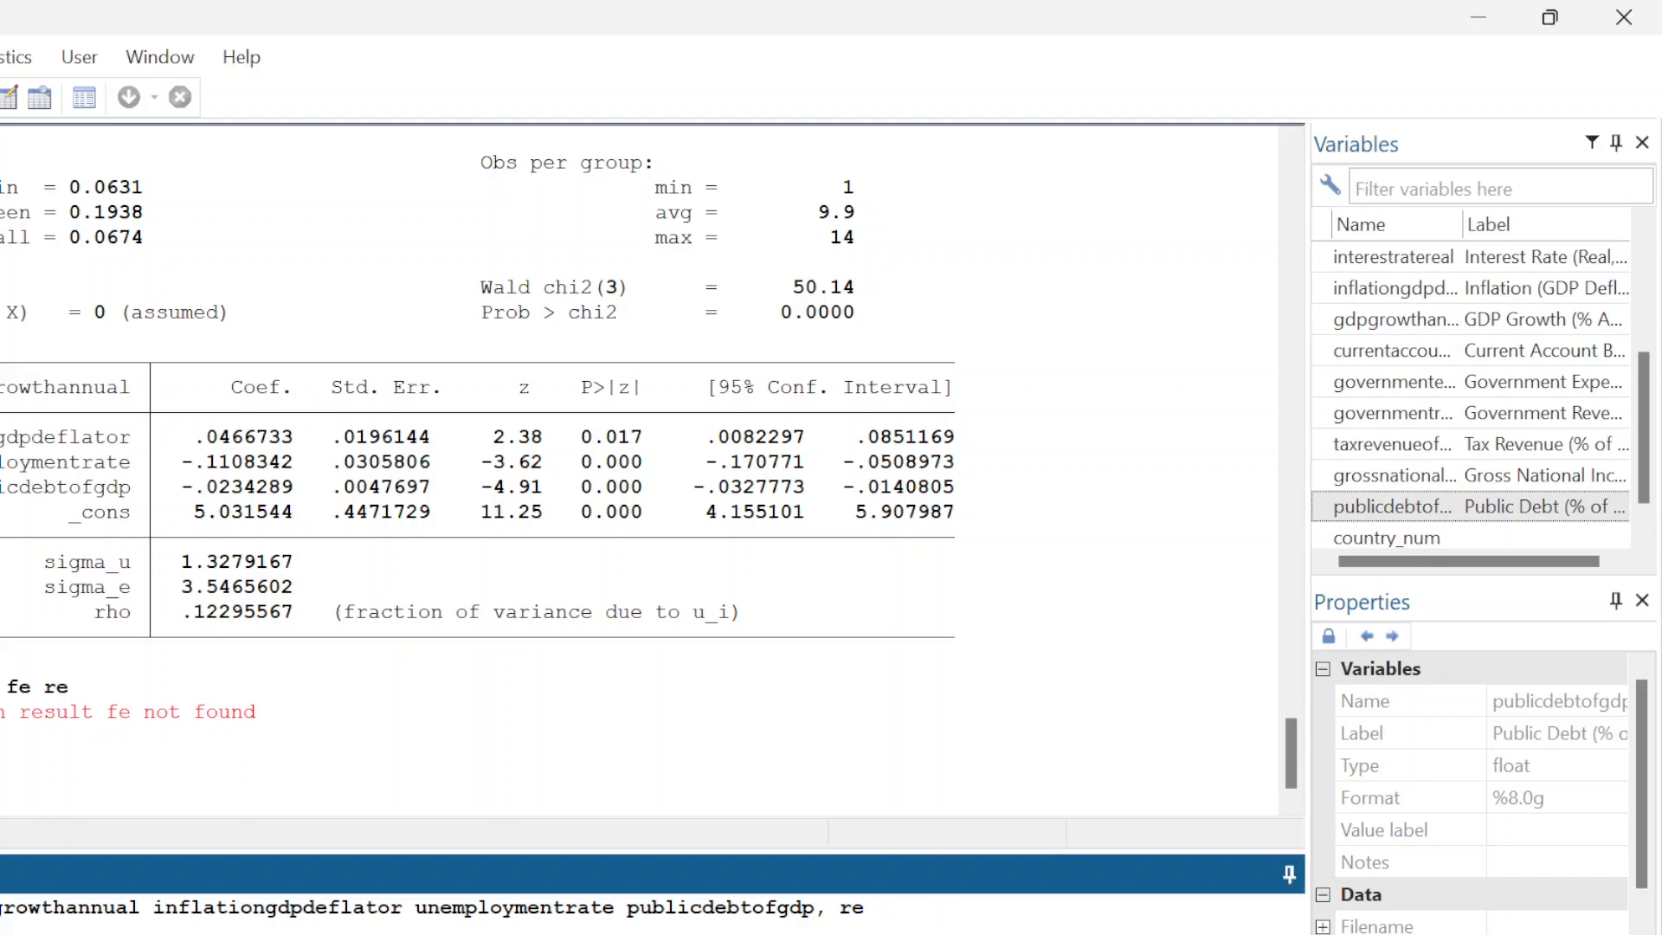
pyautogui.press('Return')
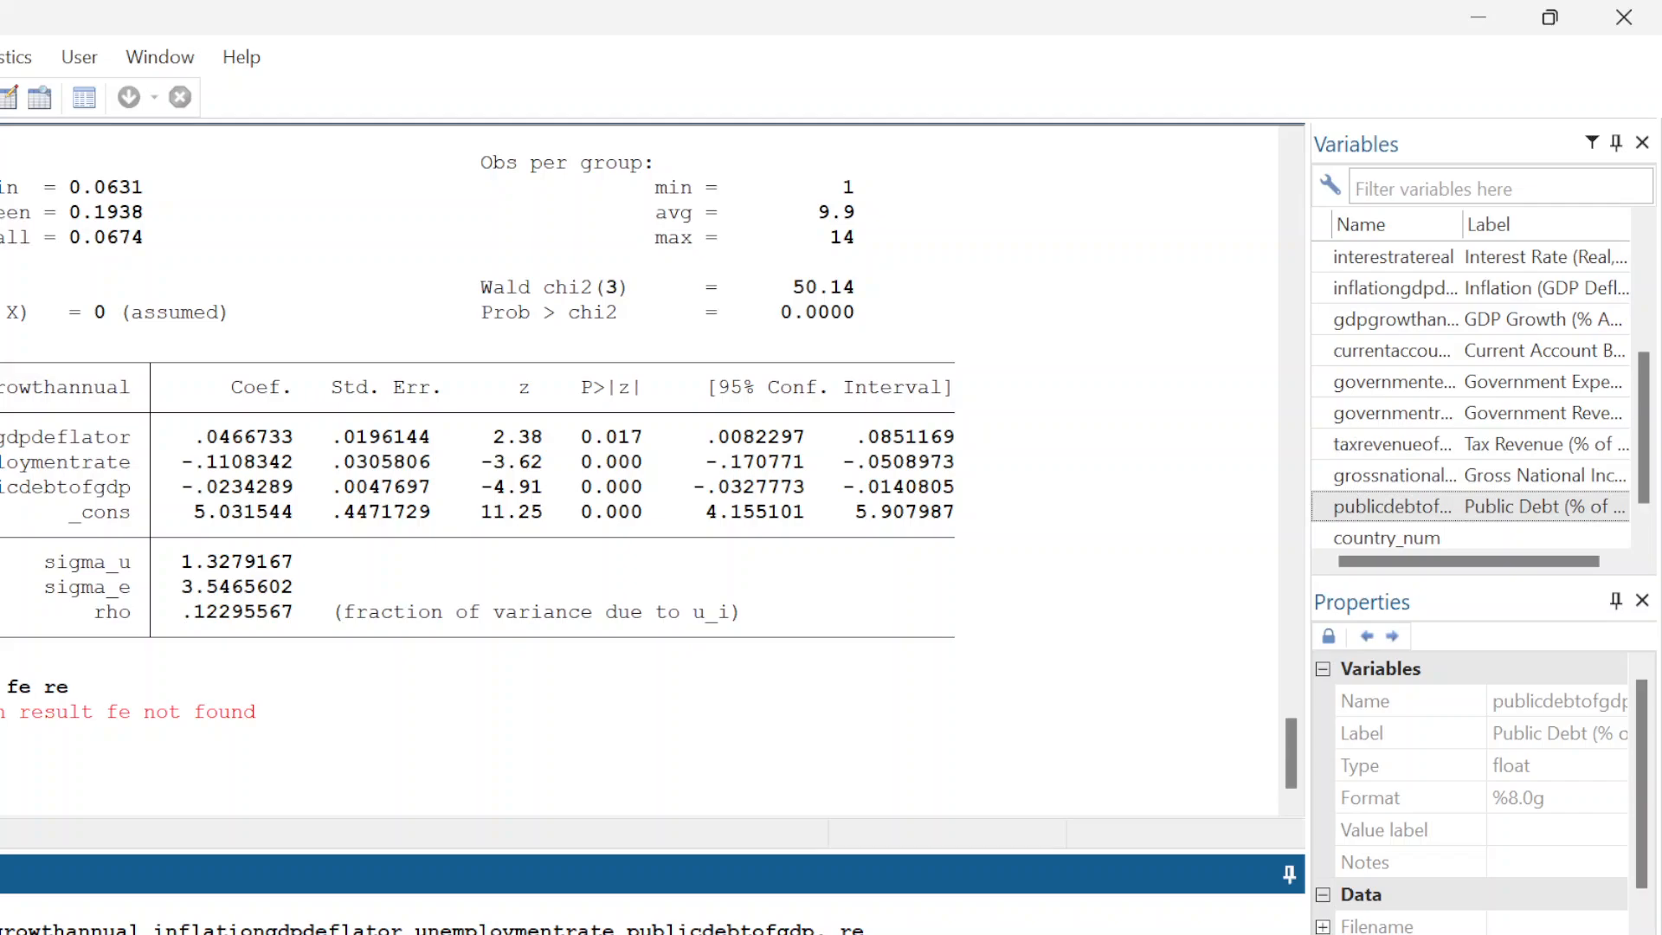
pyautogui.hotkey('ctrl', 'v')
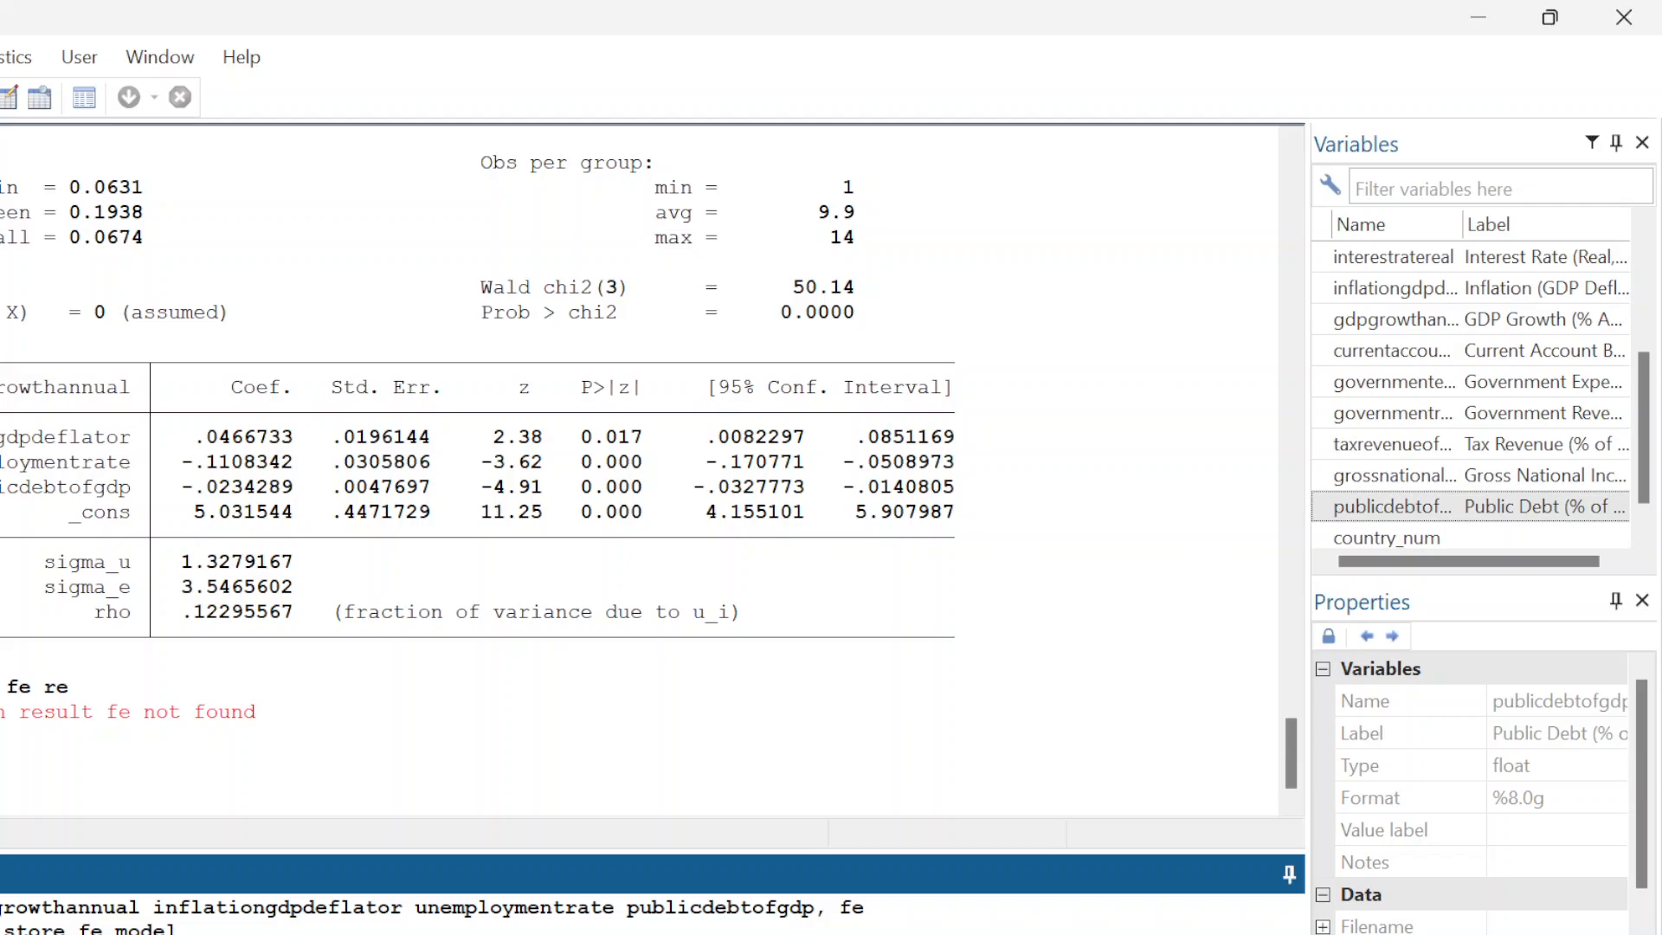
pyautogui.press('Return')
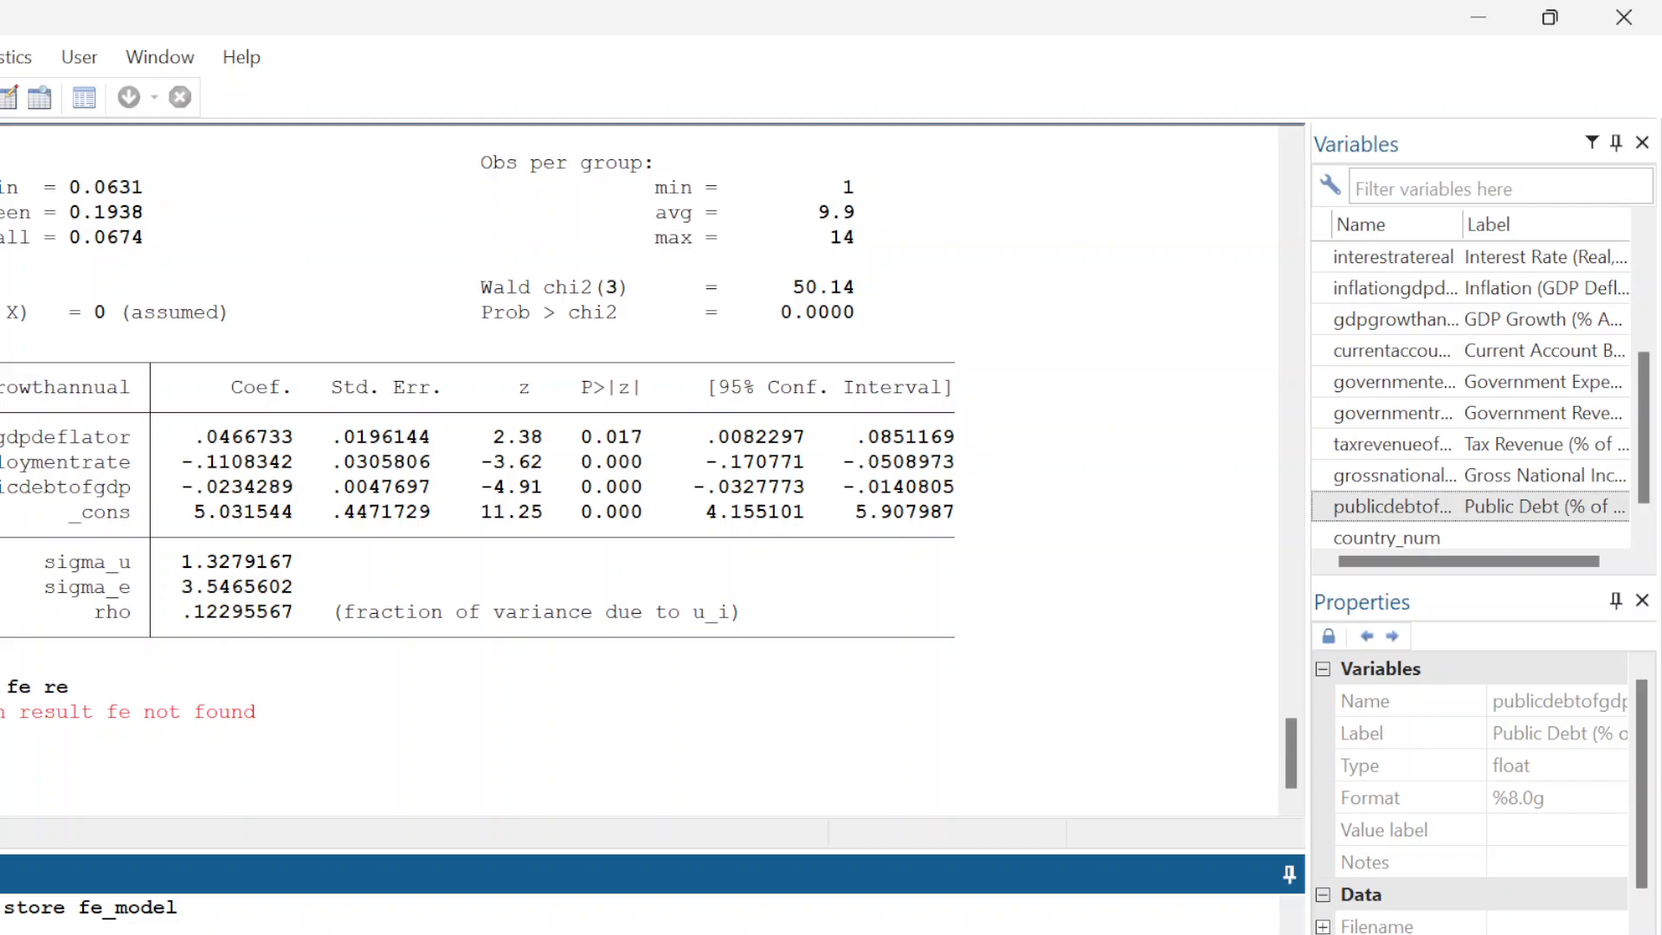
pyautogui.press('Return')
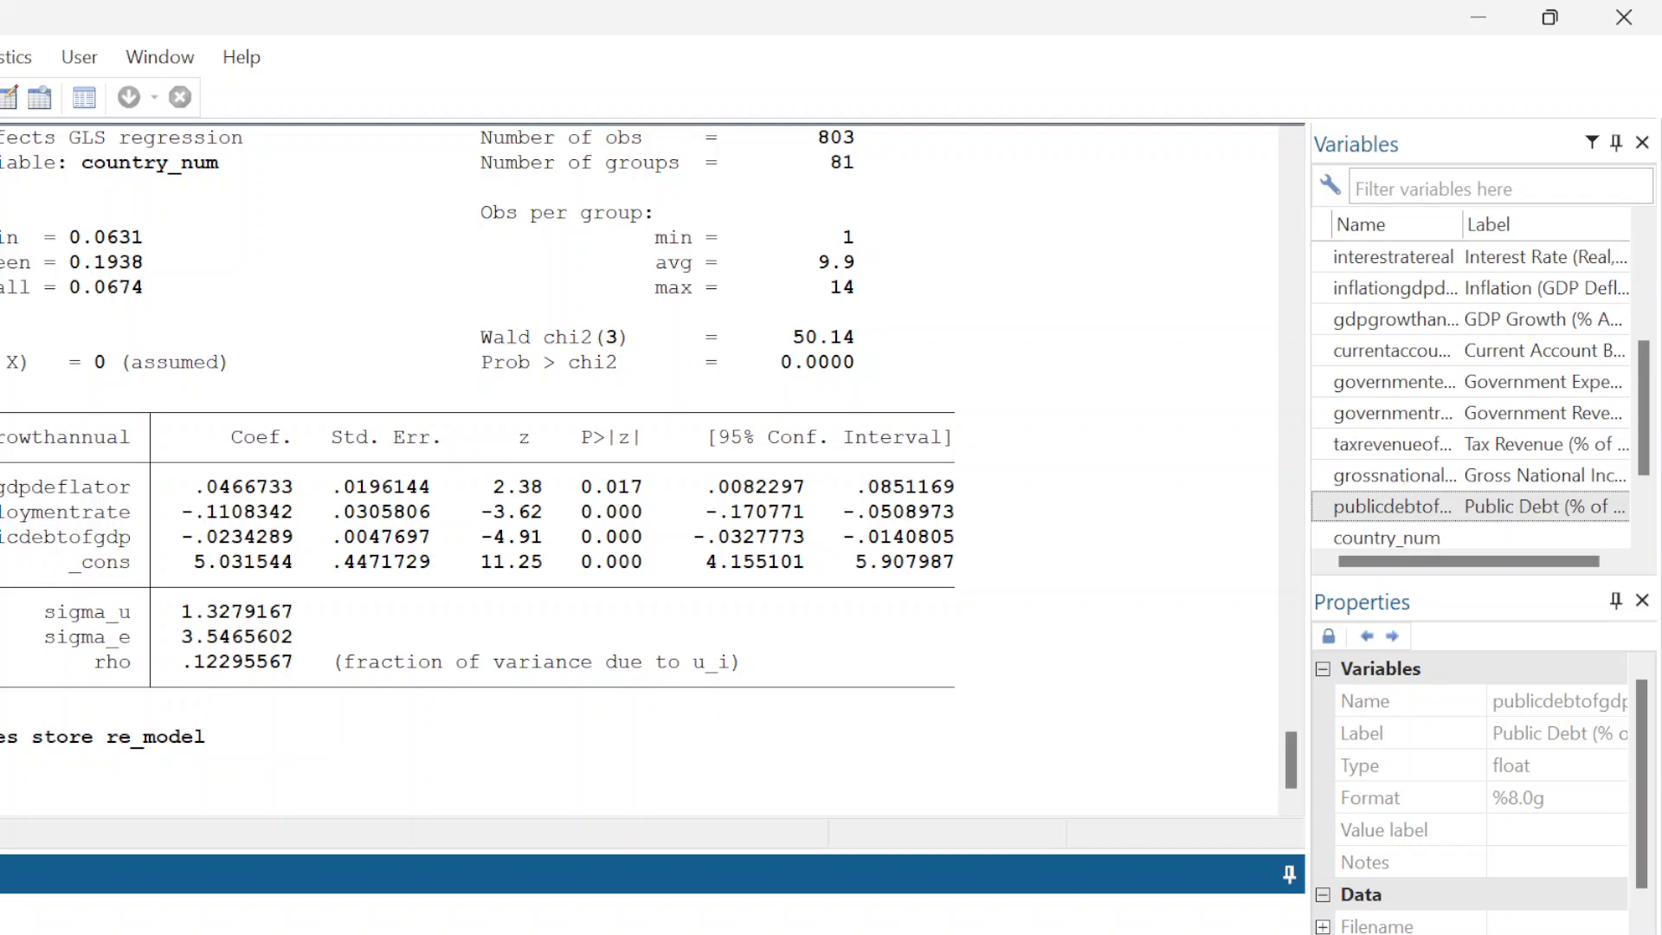
# Run the Hausman test comparing fe_model with re_model
pyautogui.write('e_model re_model')
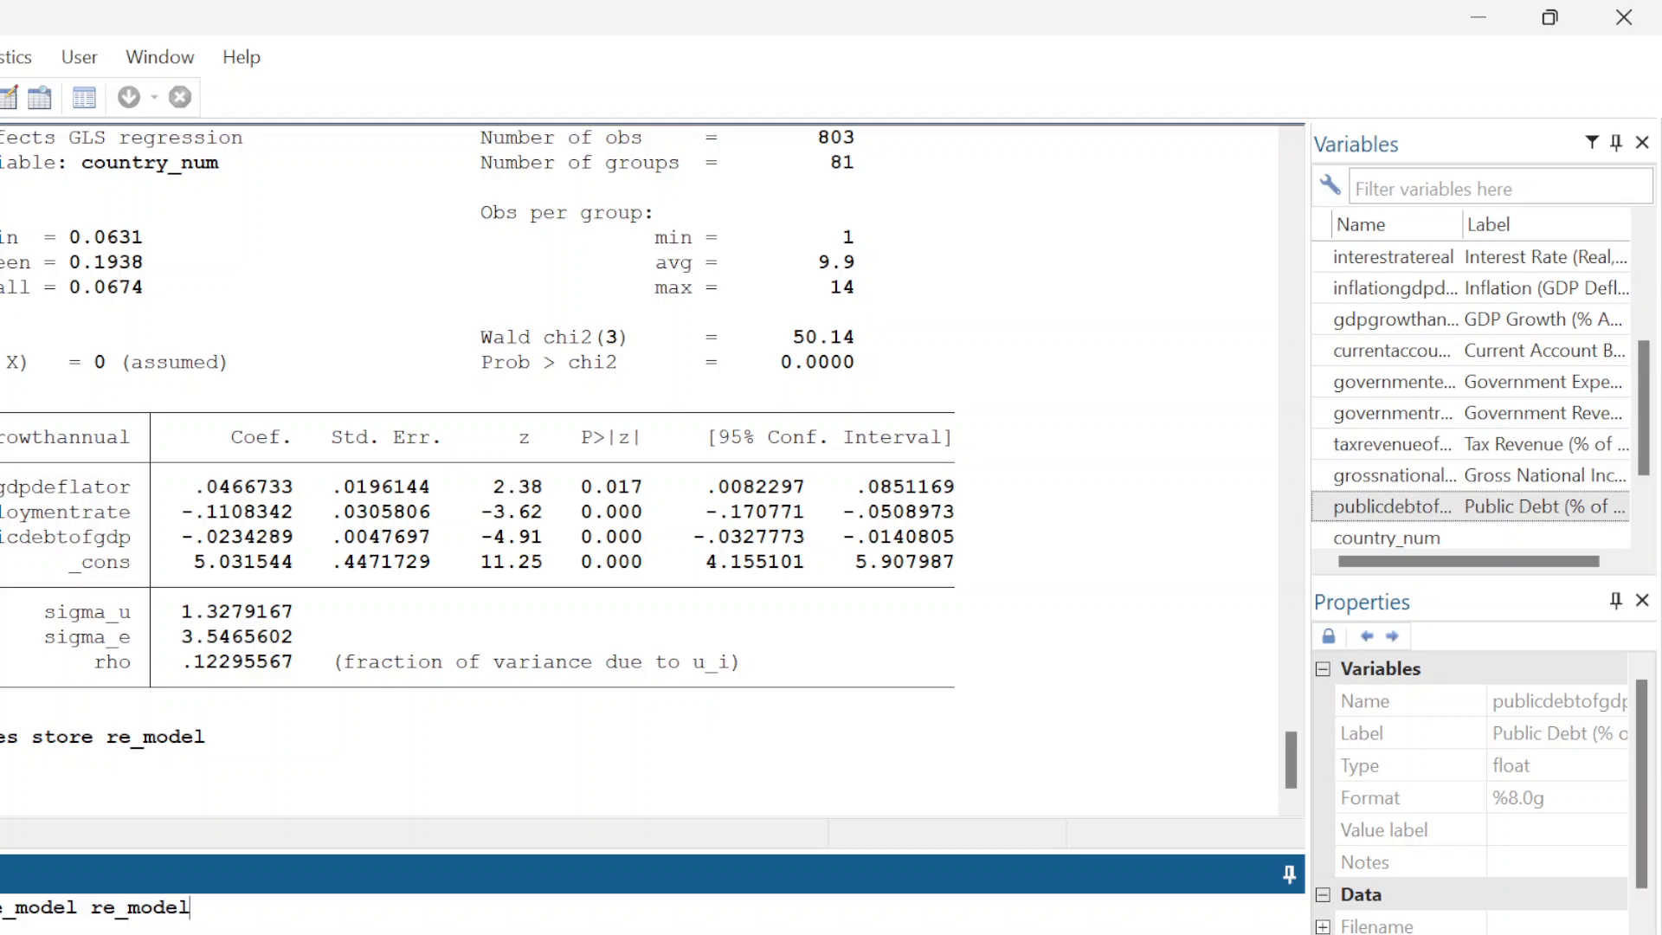
pyautogui.press('Return')
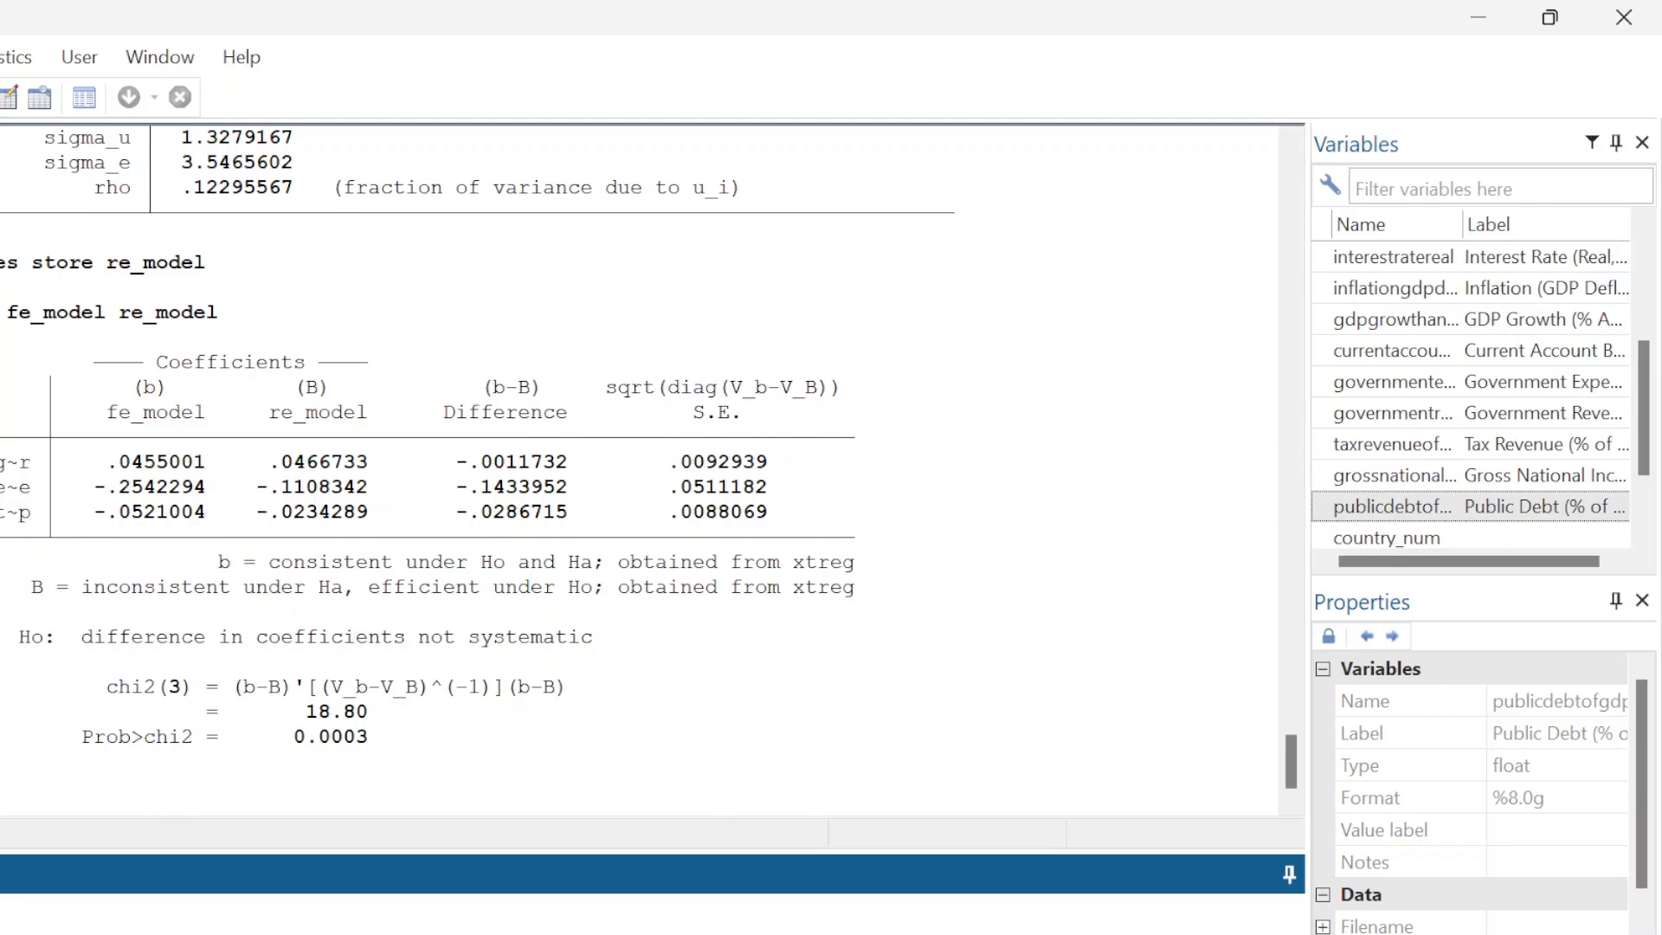
# Look at the per-country line graphs again and return to the Hausman test output
pyautogui.click(1171, 905)
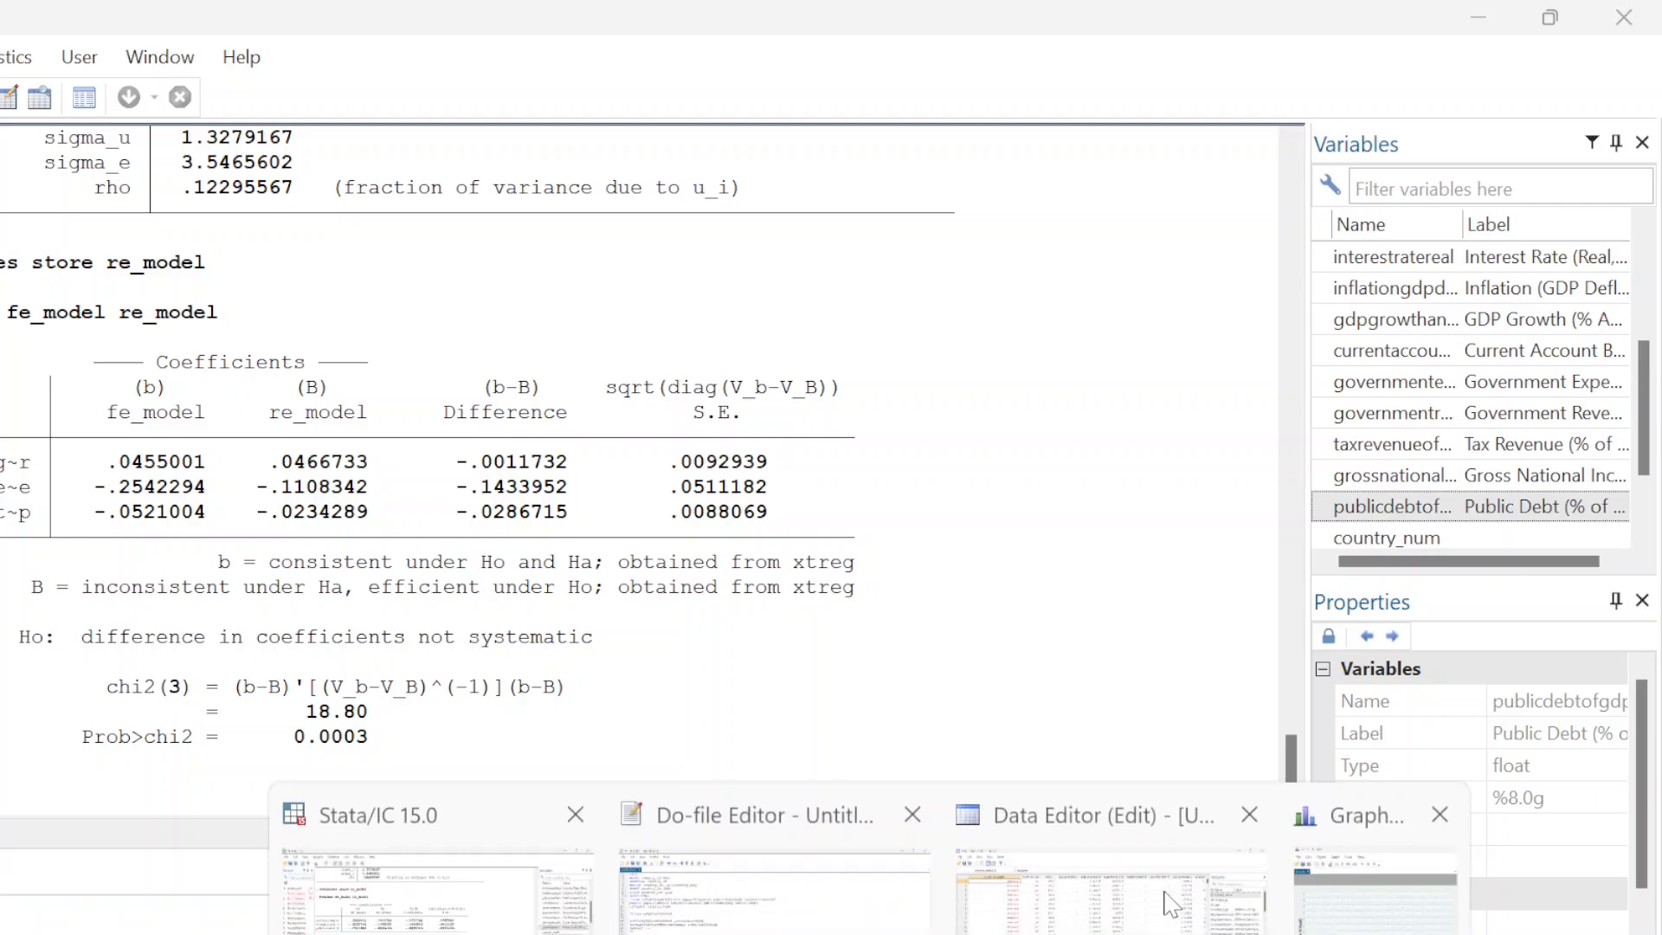
pyautogui.click(1368, 905)
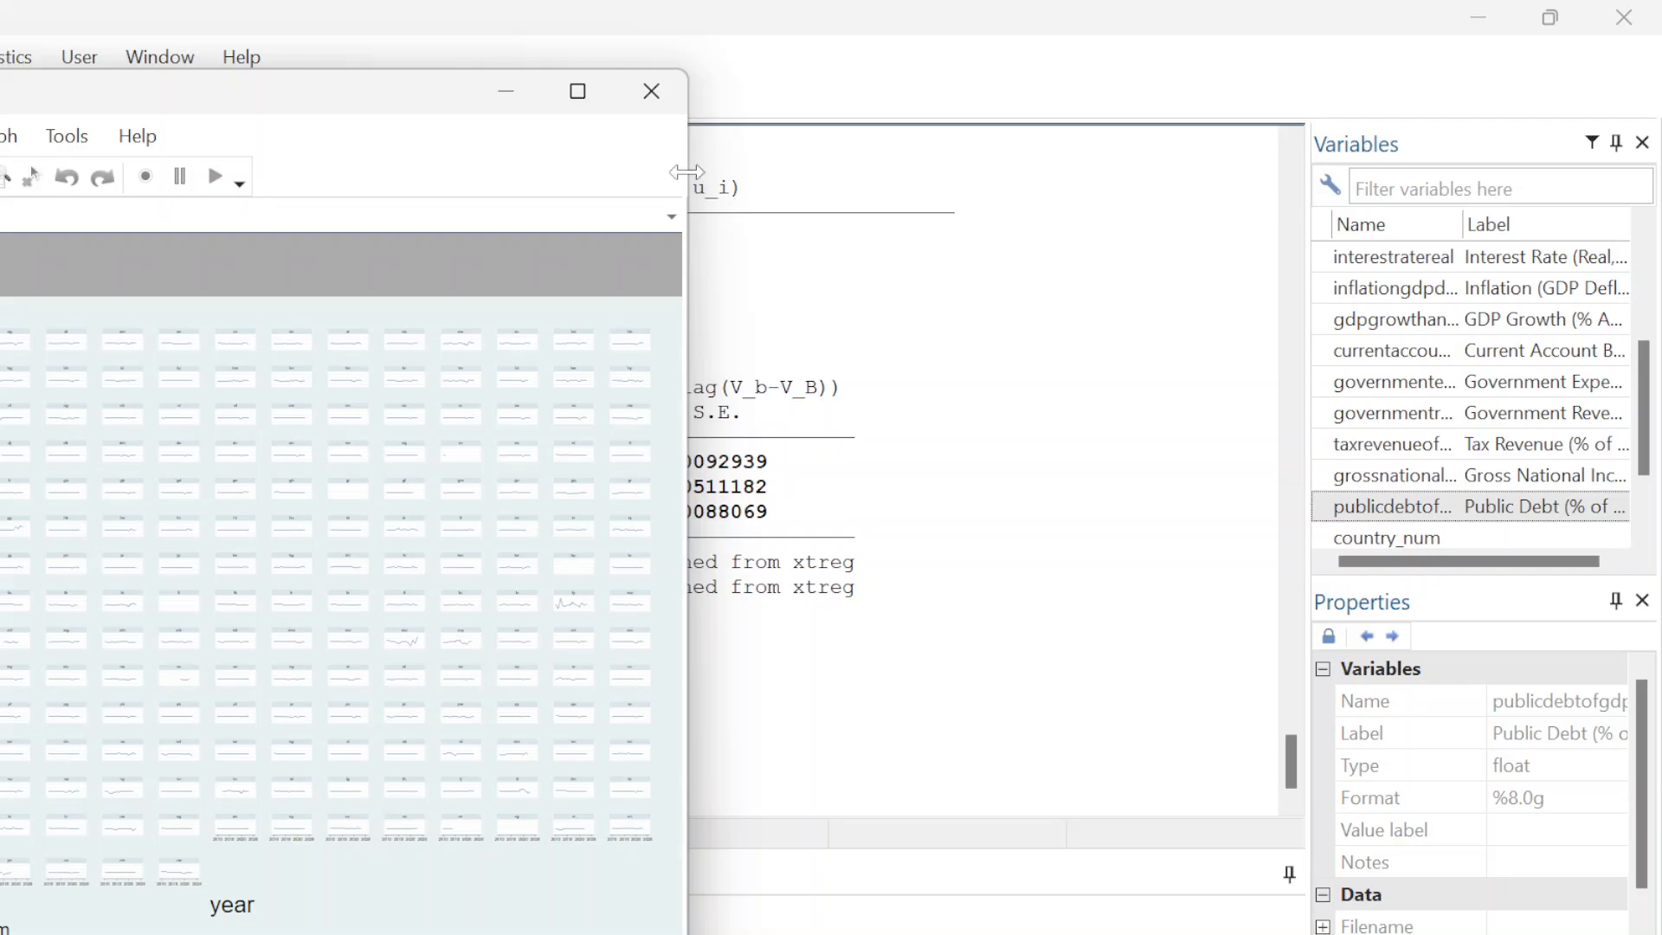
pyautogui.click(519, 98)
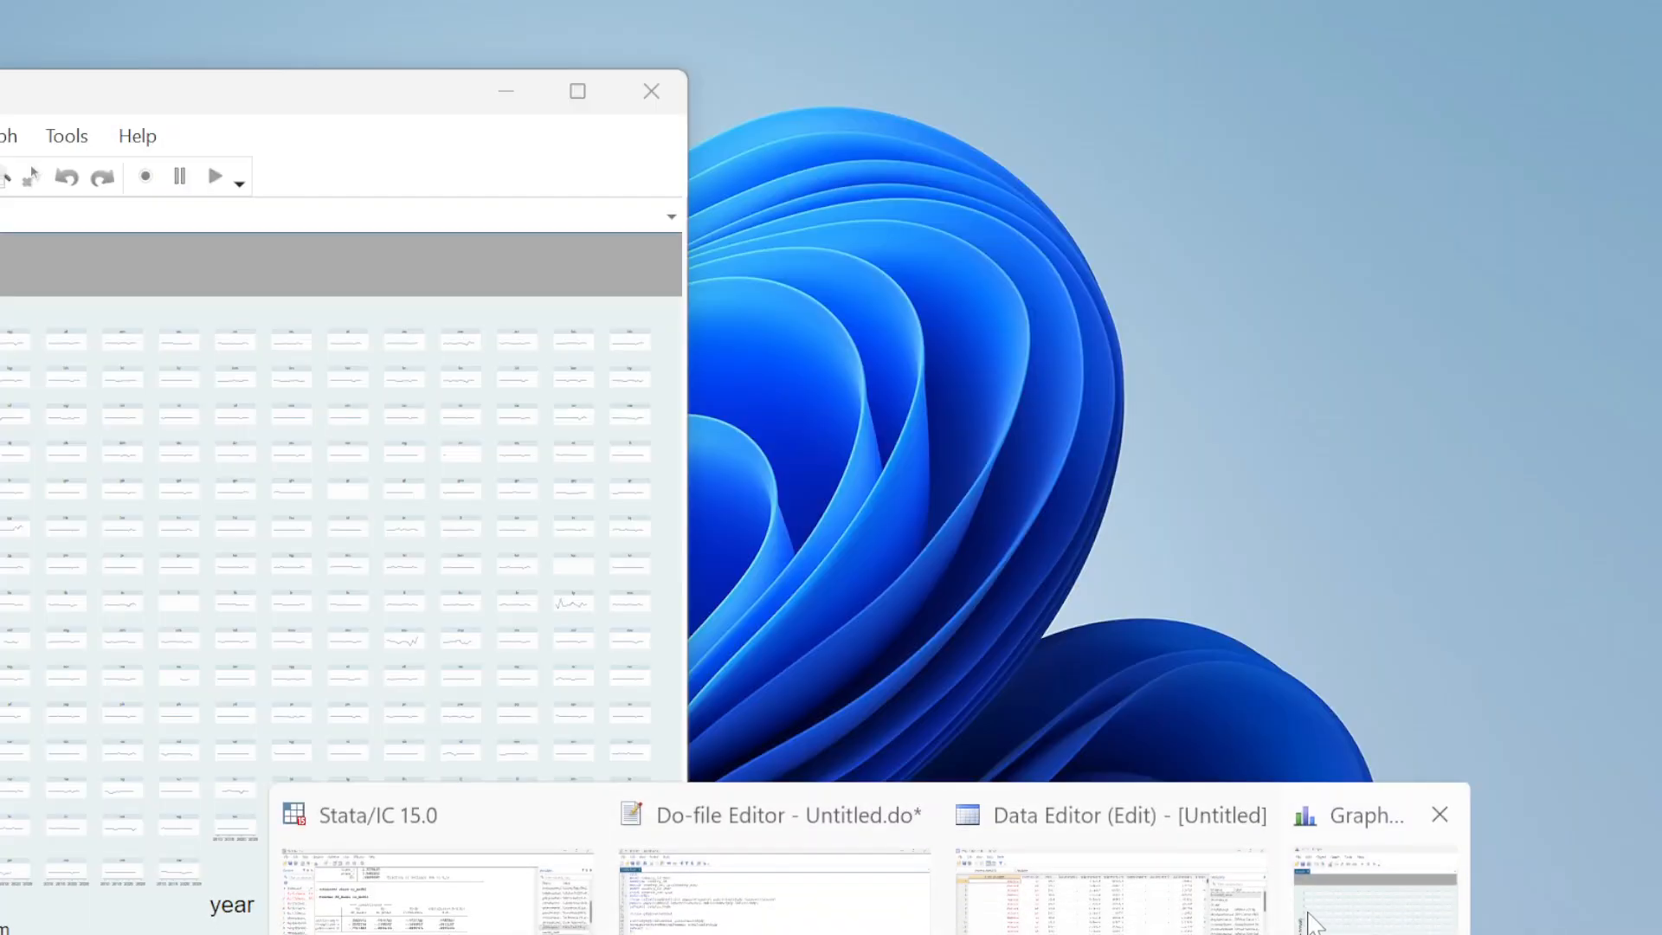
pyautogui.click(1310, 917)
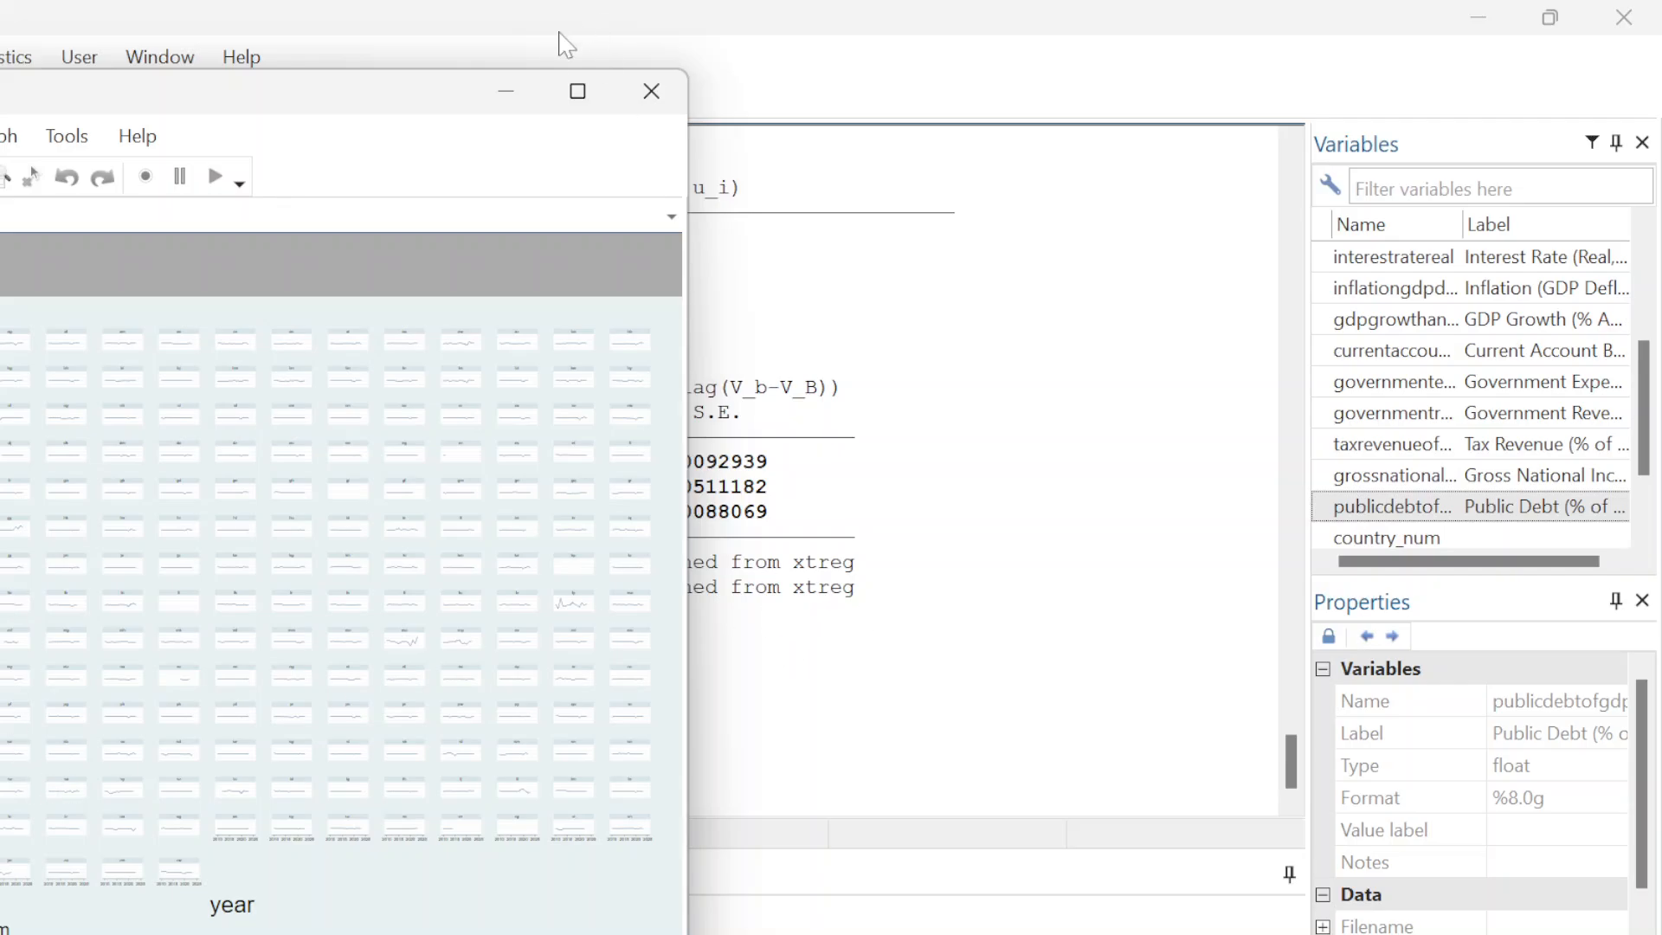
pyautogui.click(509, 93)
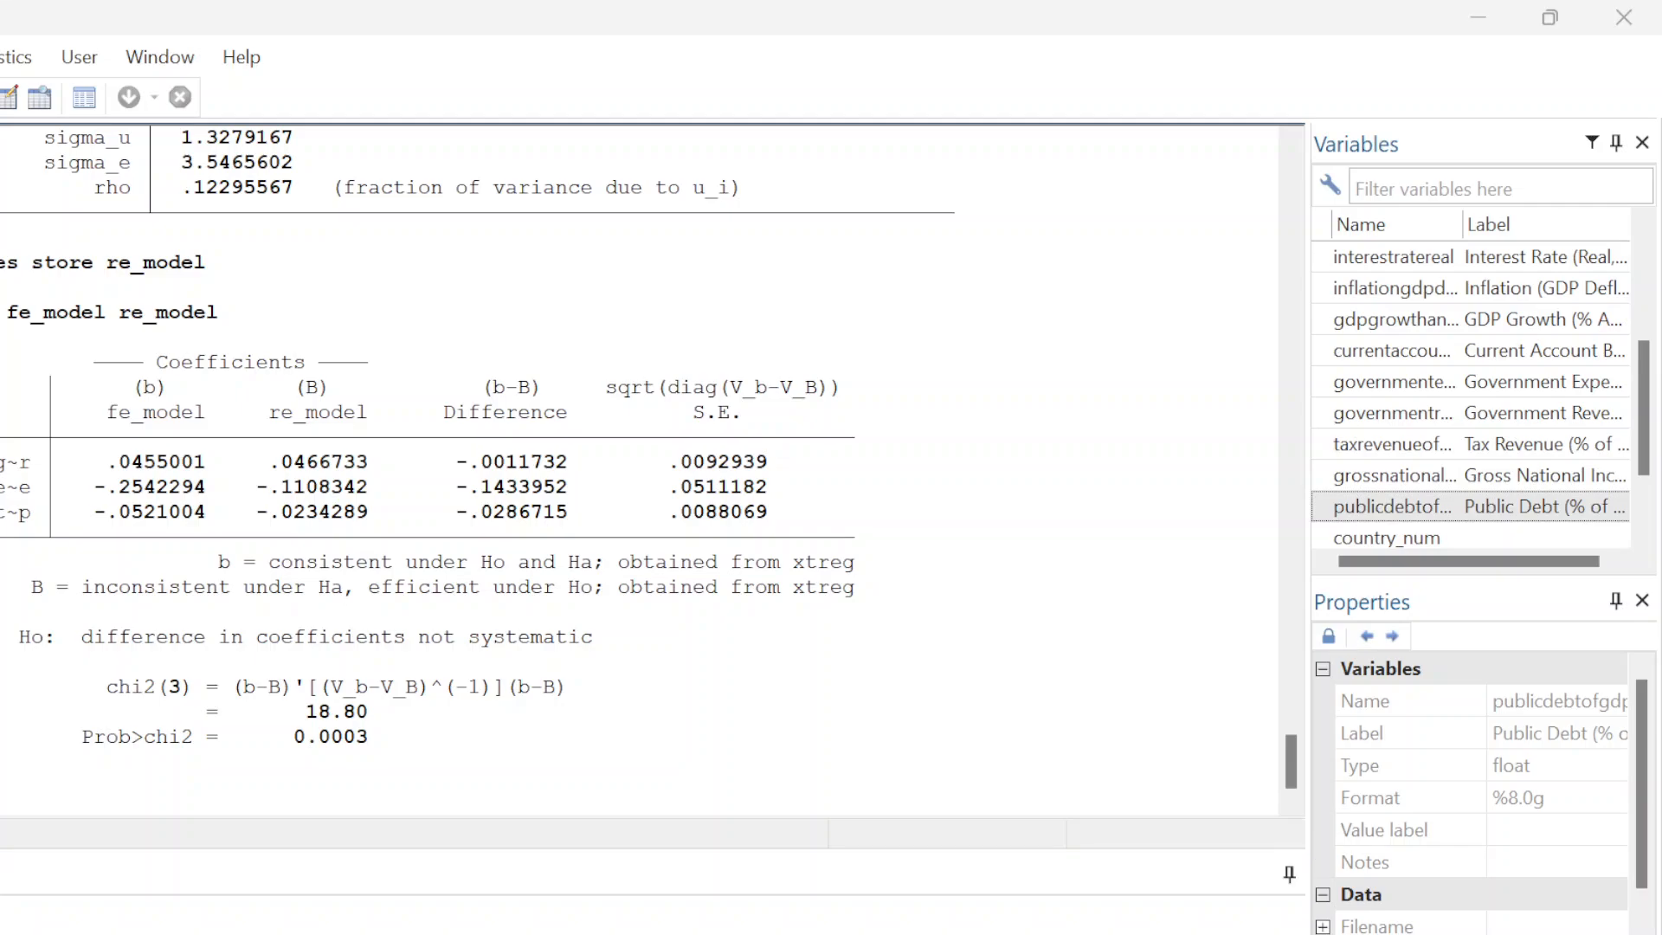
# Switch to Google Meet and stop presenting to view the screen shared by another participant
pyautogui.click(667, 926)
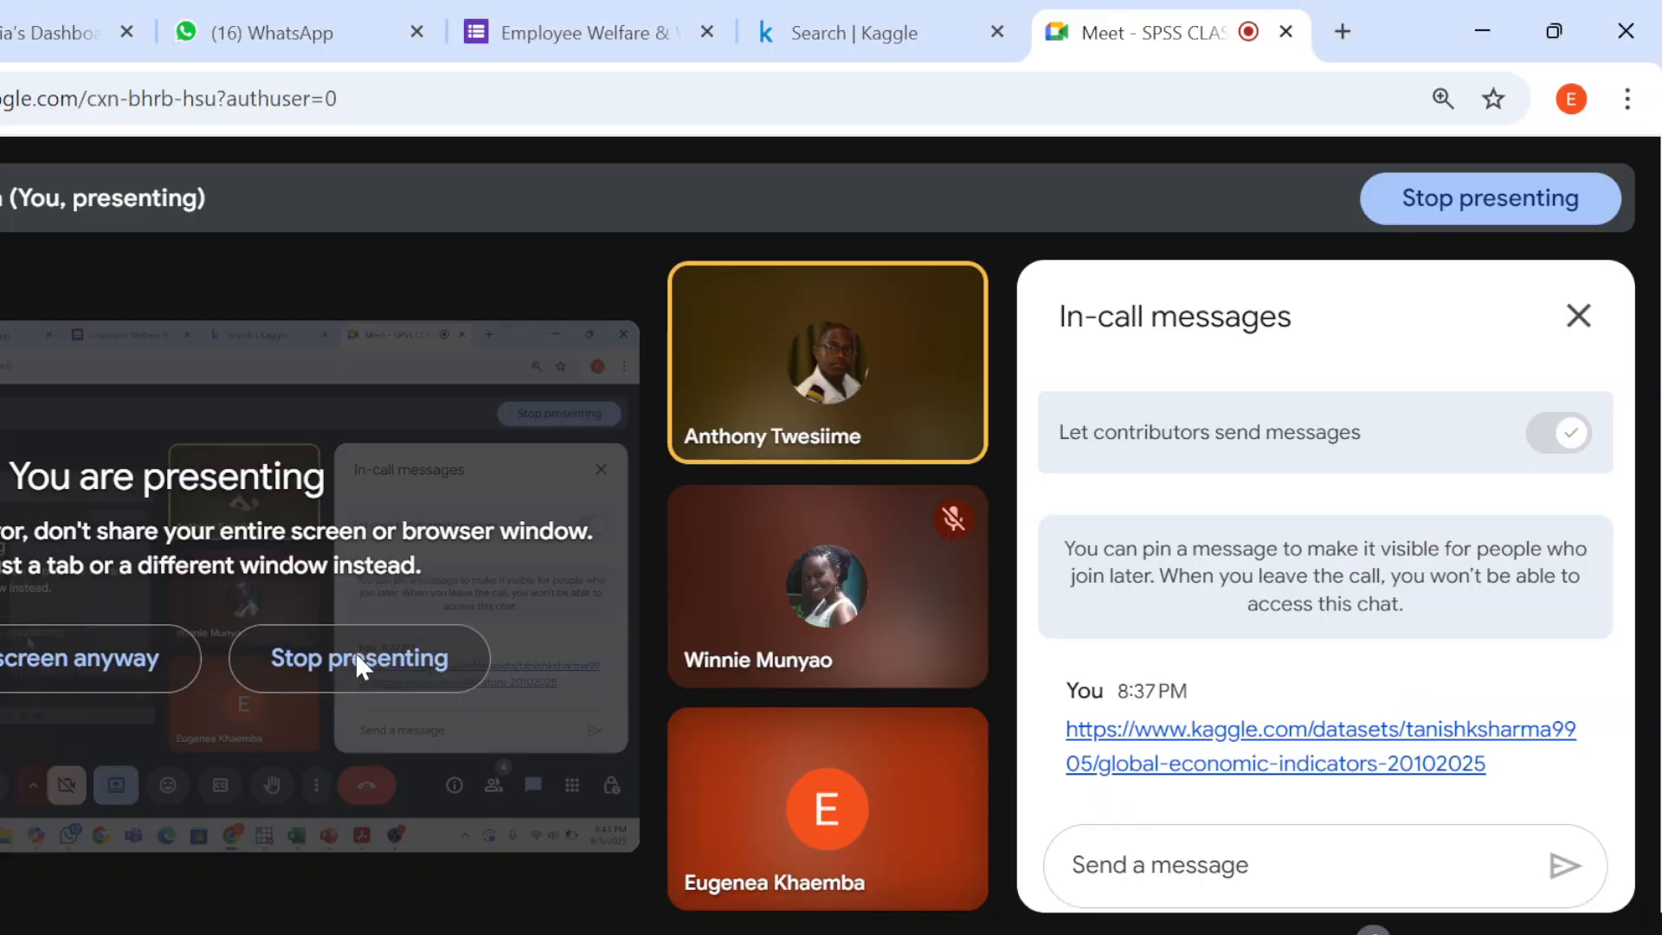
pyautogui.click(357, 662)
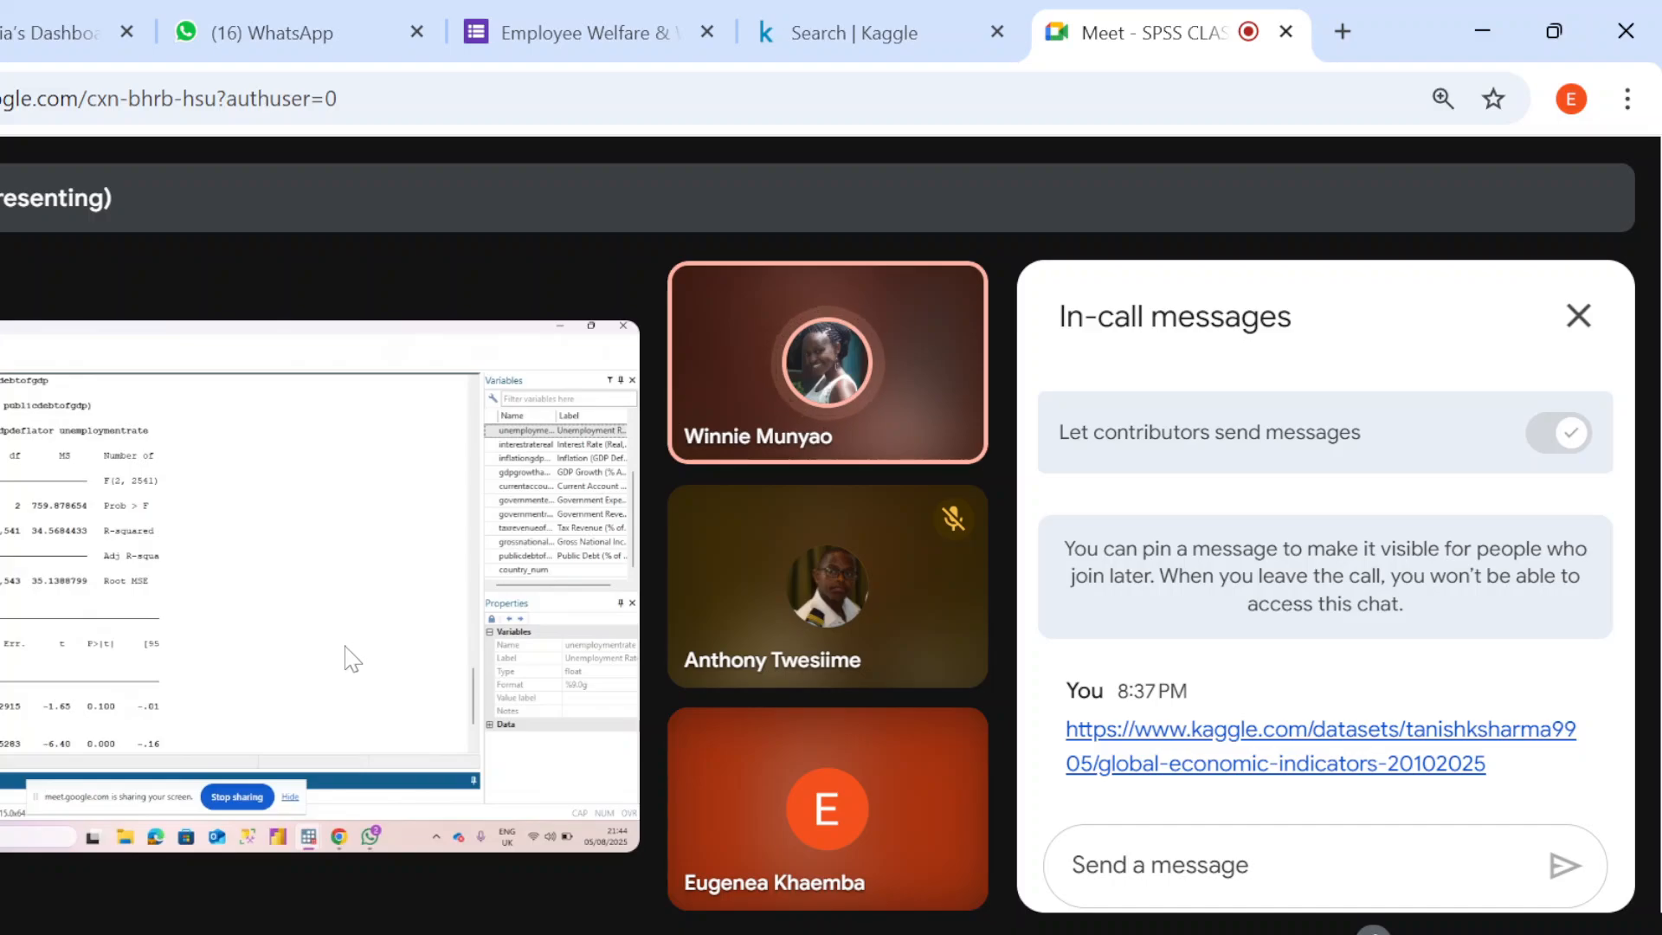
pyautogui.moveTo(184, 641)
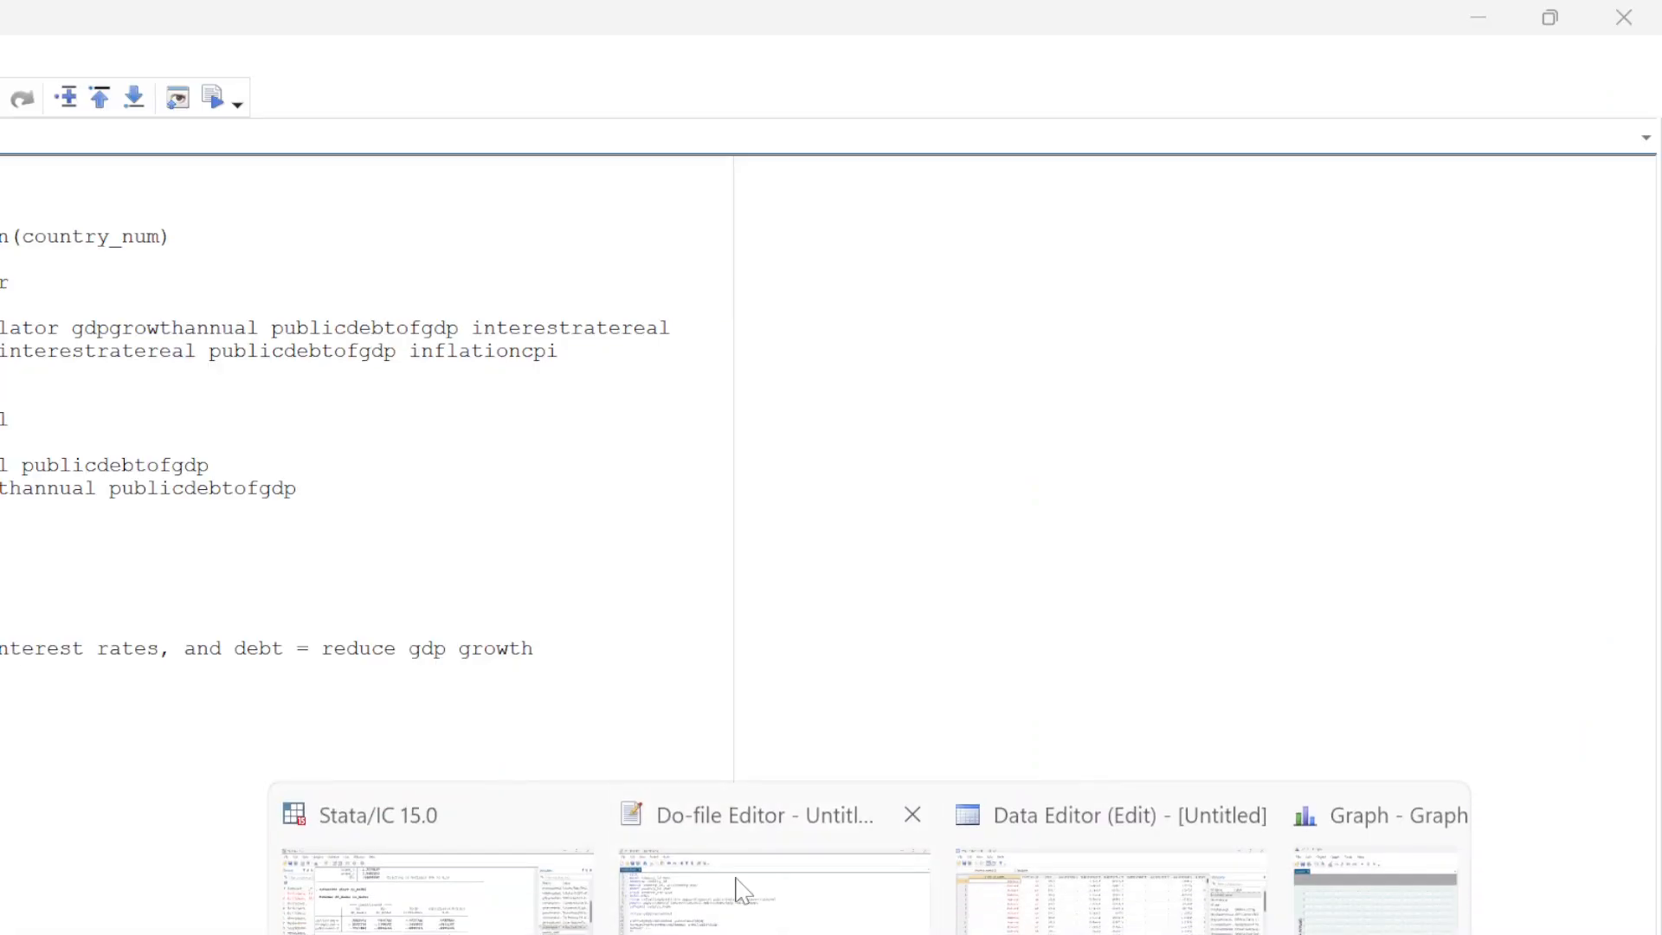
# Return to Stata and review the Hausman test output together with the random- and fixed-effects regression tables above it
pyautogui.click(742, 890)
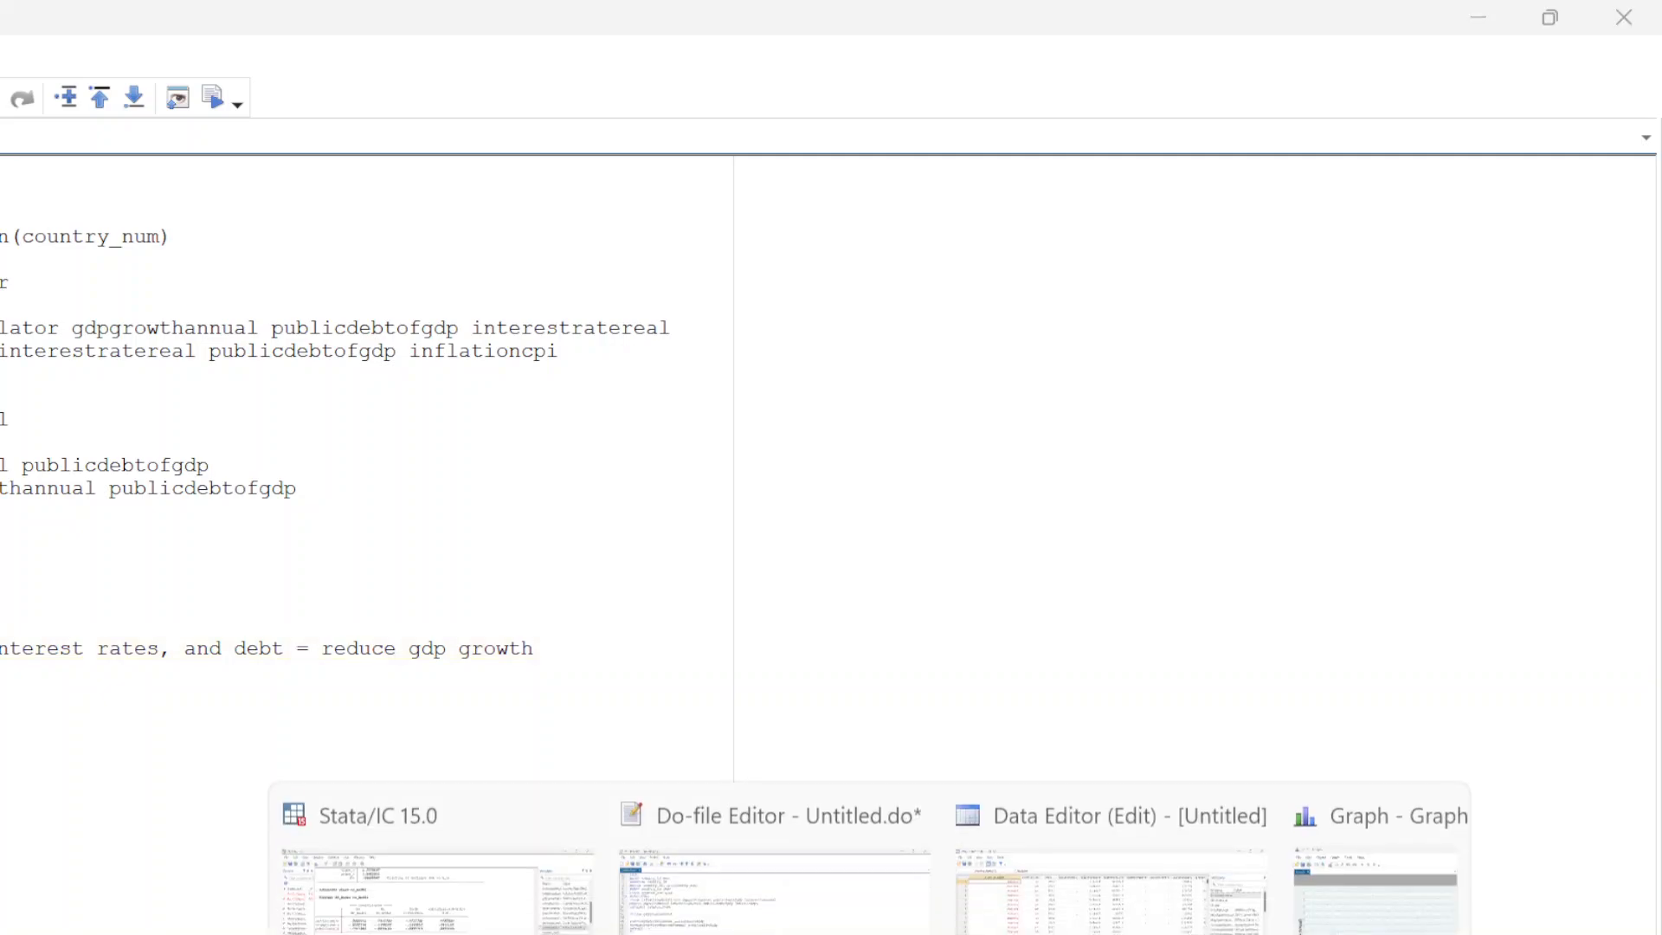
pyautogui.click(456, 821)
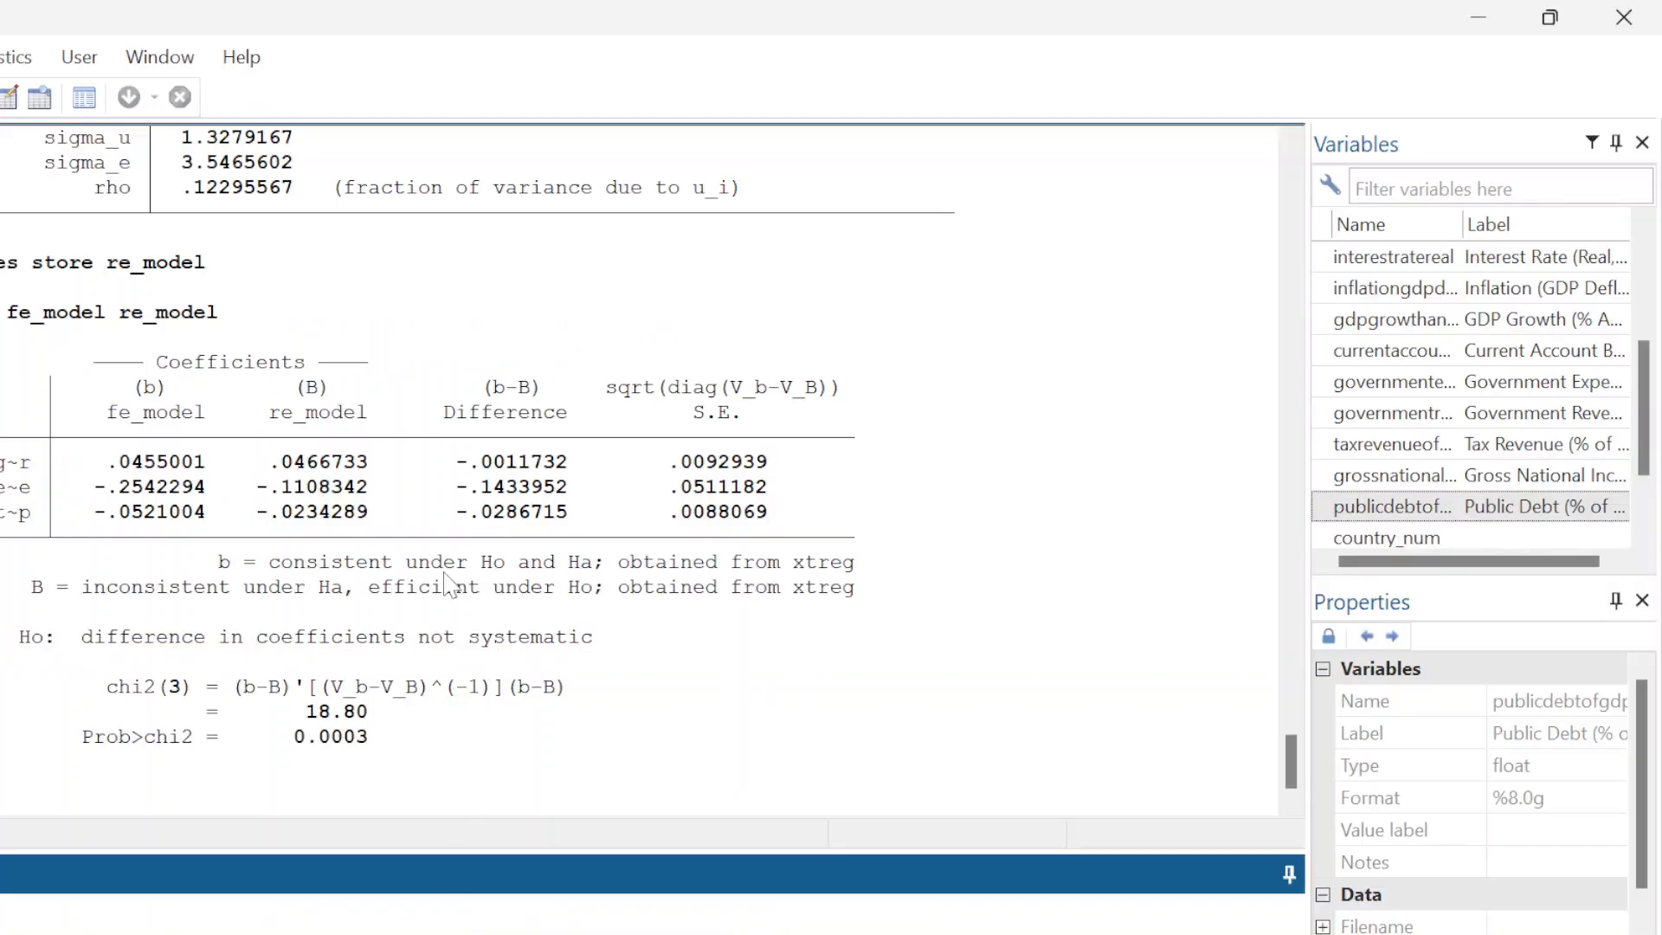
pyautogui.scroll(3, 446, 586)
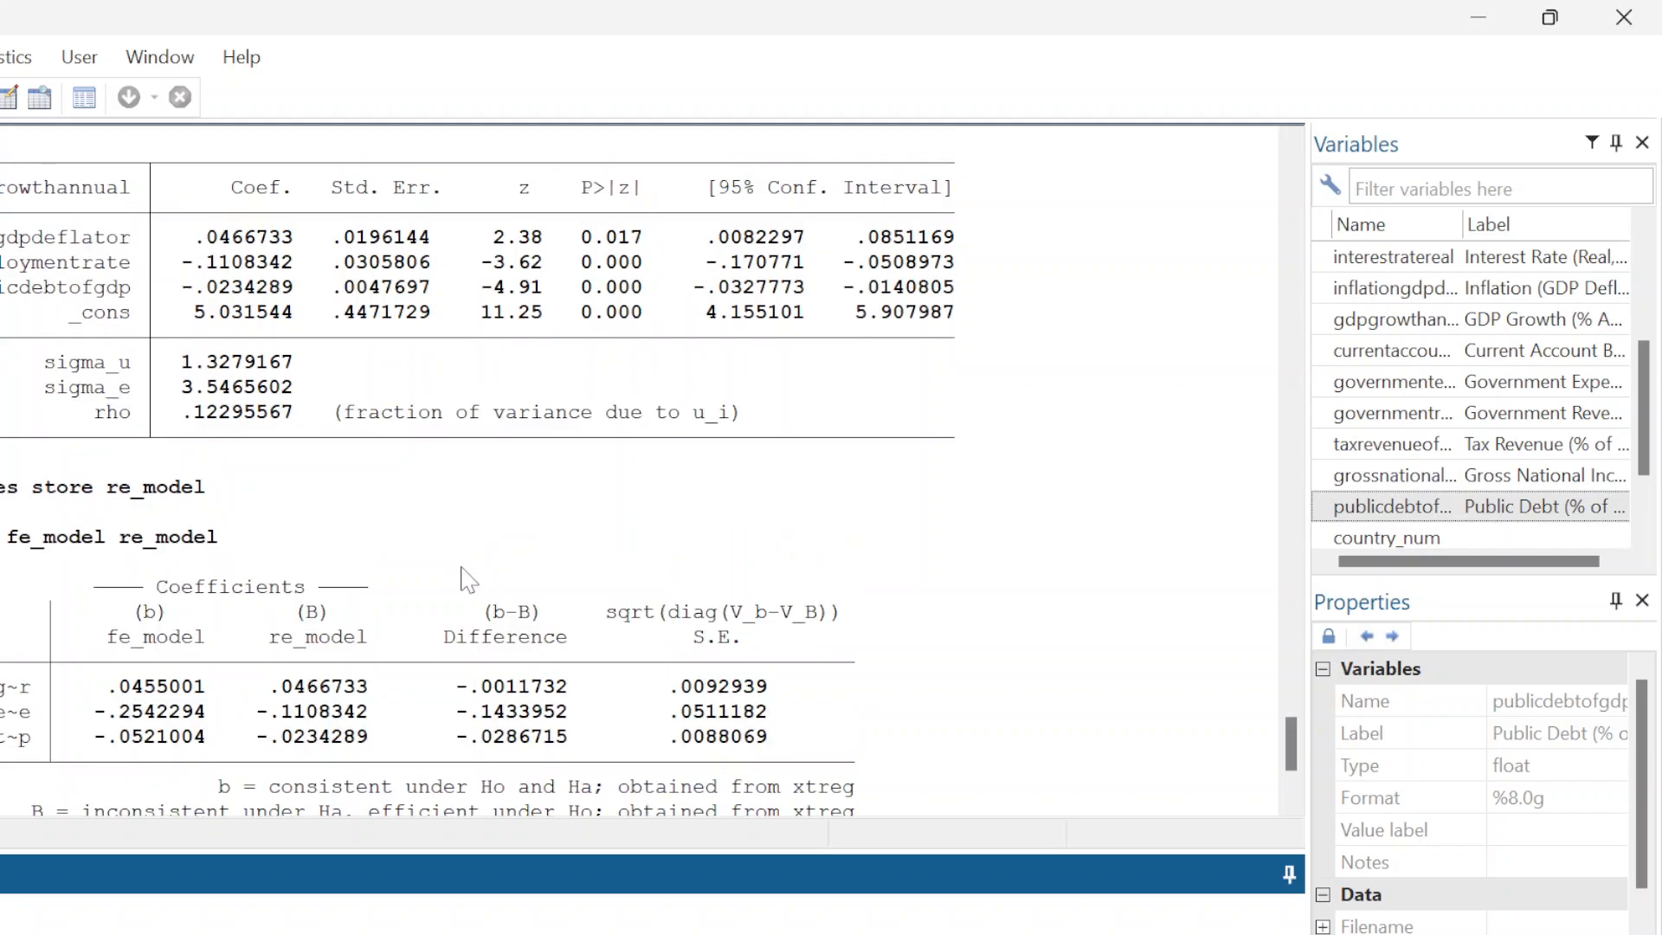
pyautogui.scroll(-3, 469, 578)
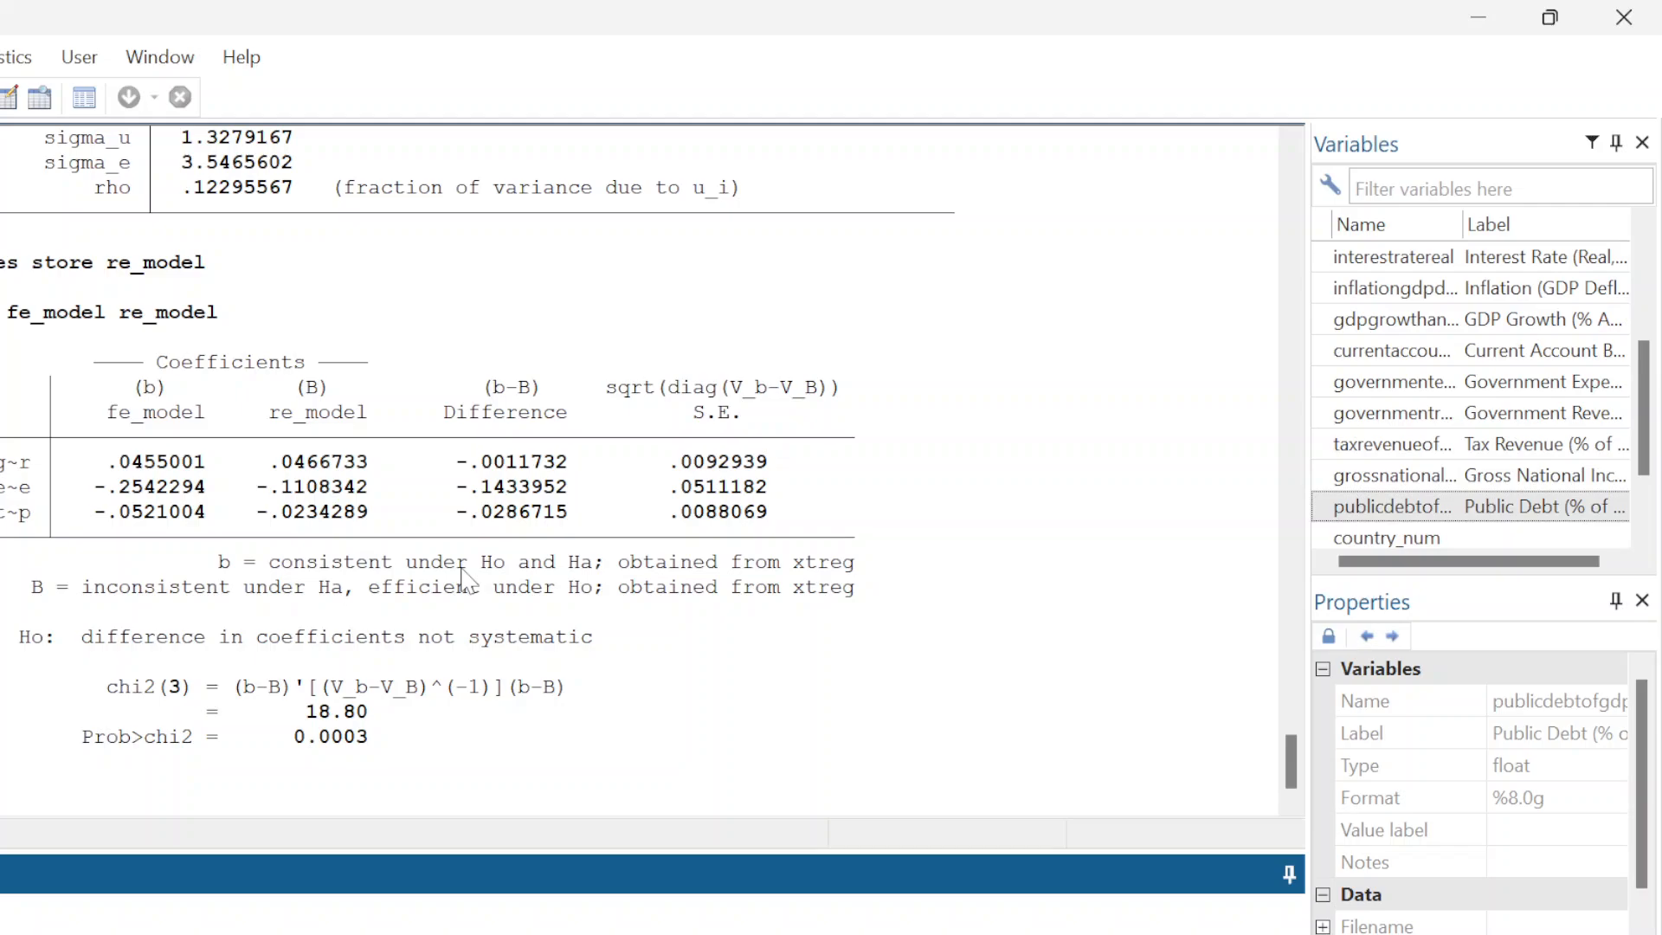
pyautogui.scroll(15, 463, 579)
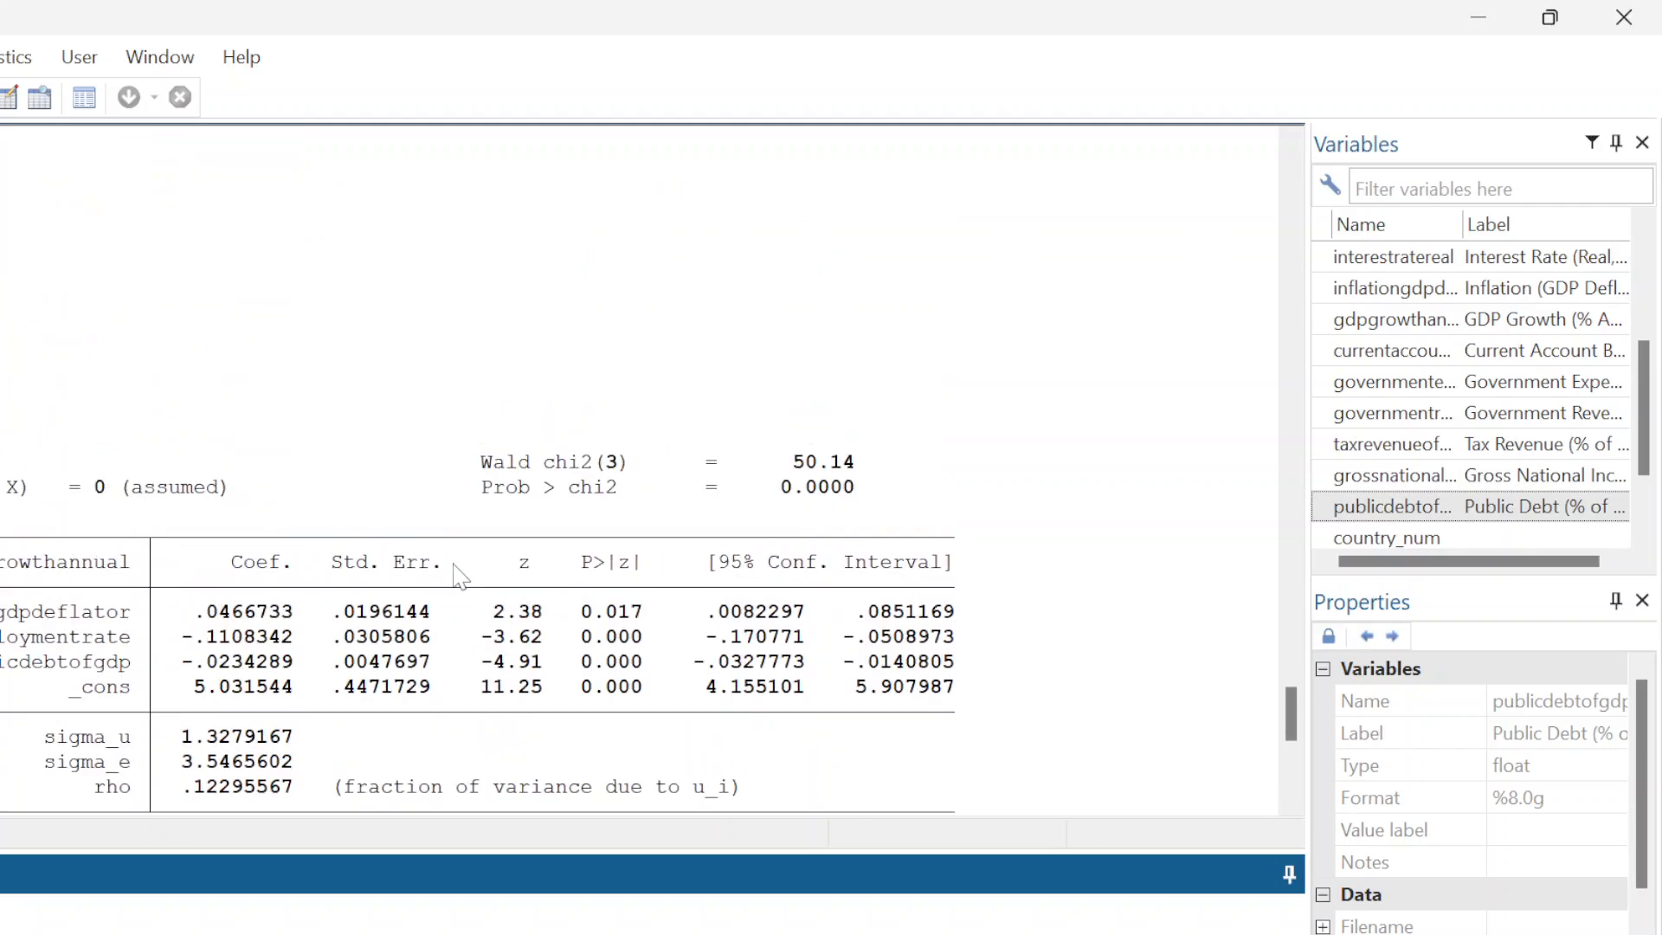
pyautogui.scroll(-14, 458, 576)
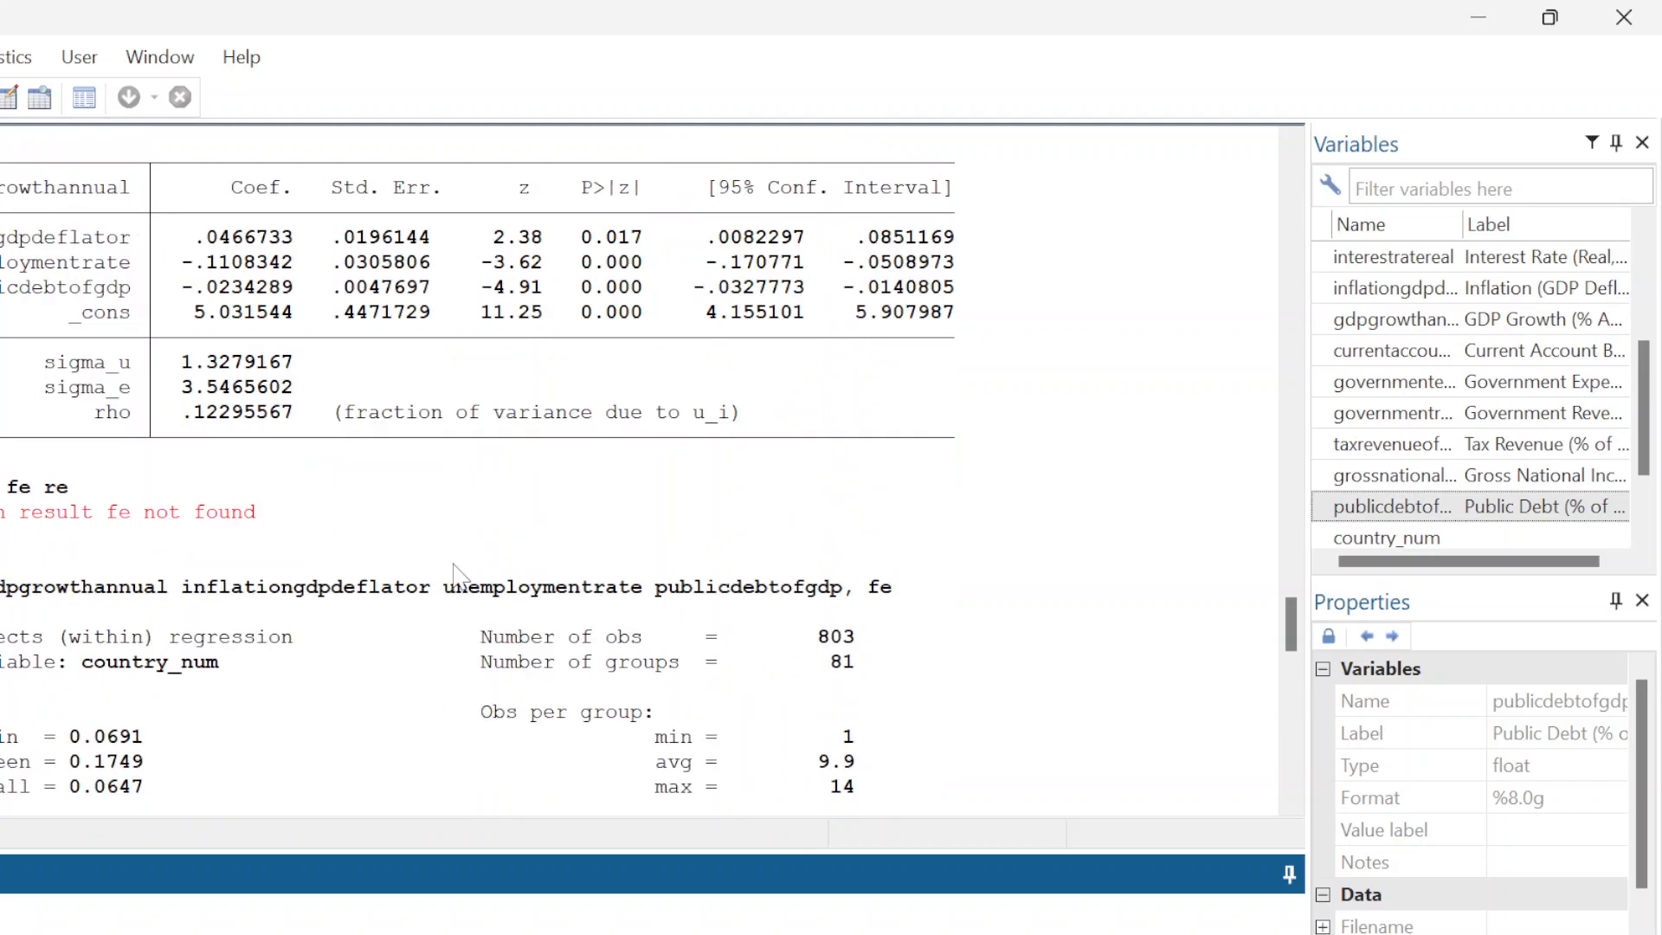
pyautogui.scroll(12, 456, 576)
pyautogui.scroll(2, 453, 576)
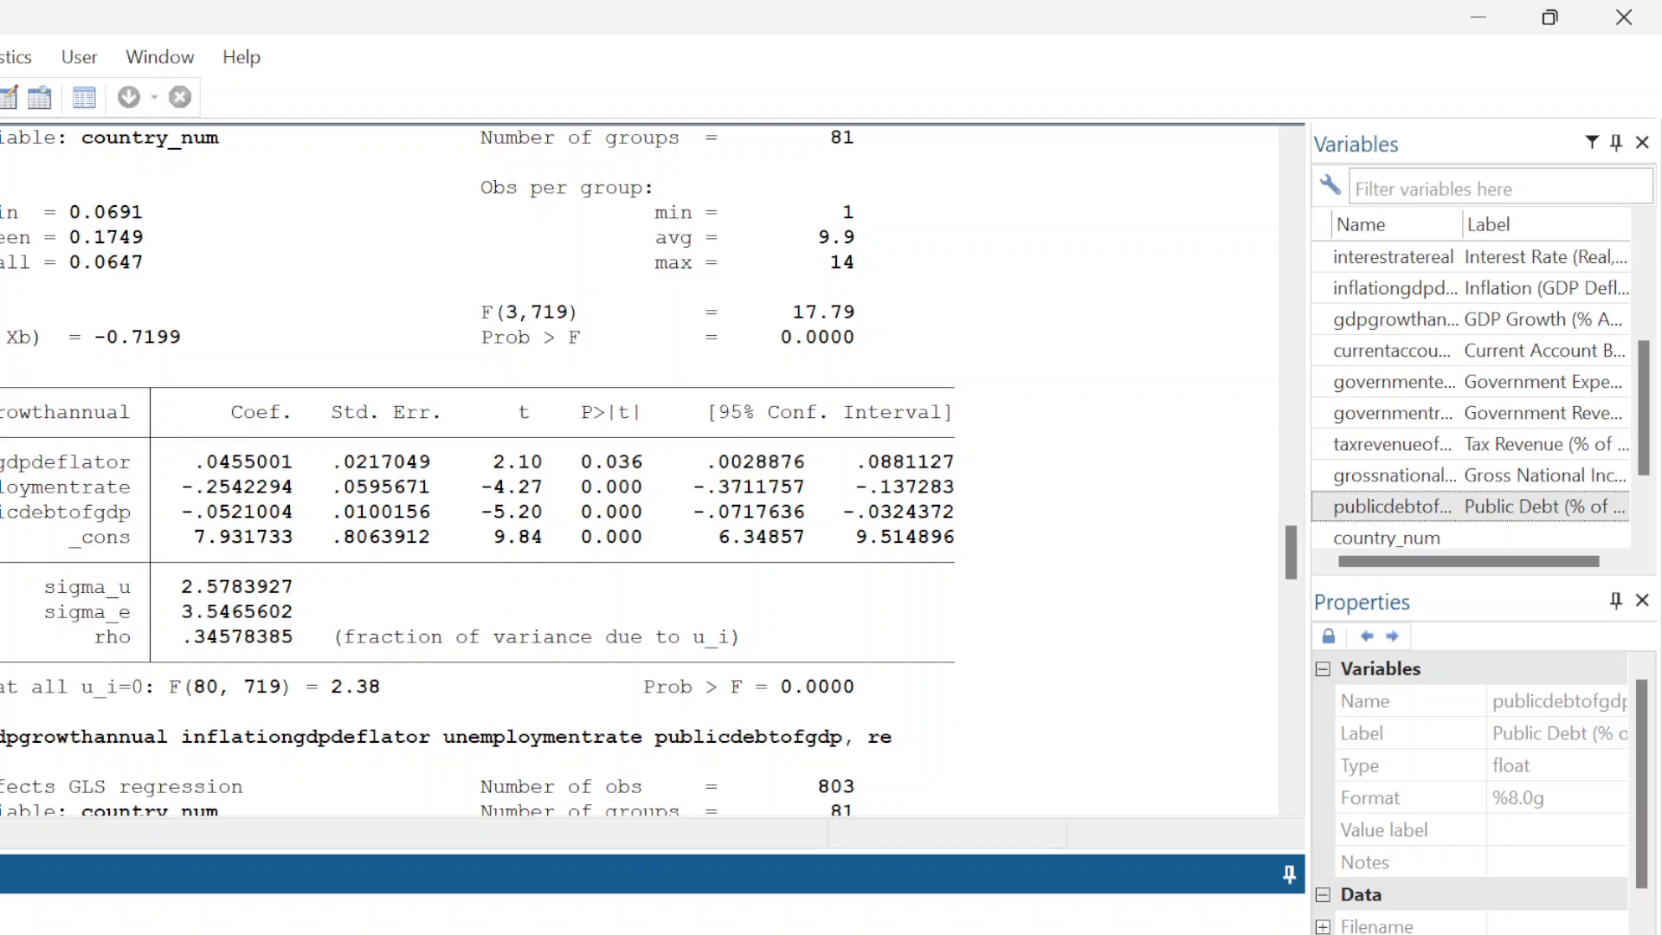
# Look over the file formats offered for data import and view the per-country line graphs, minimising the graph window
pyautogui.click(0, 57)
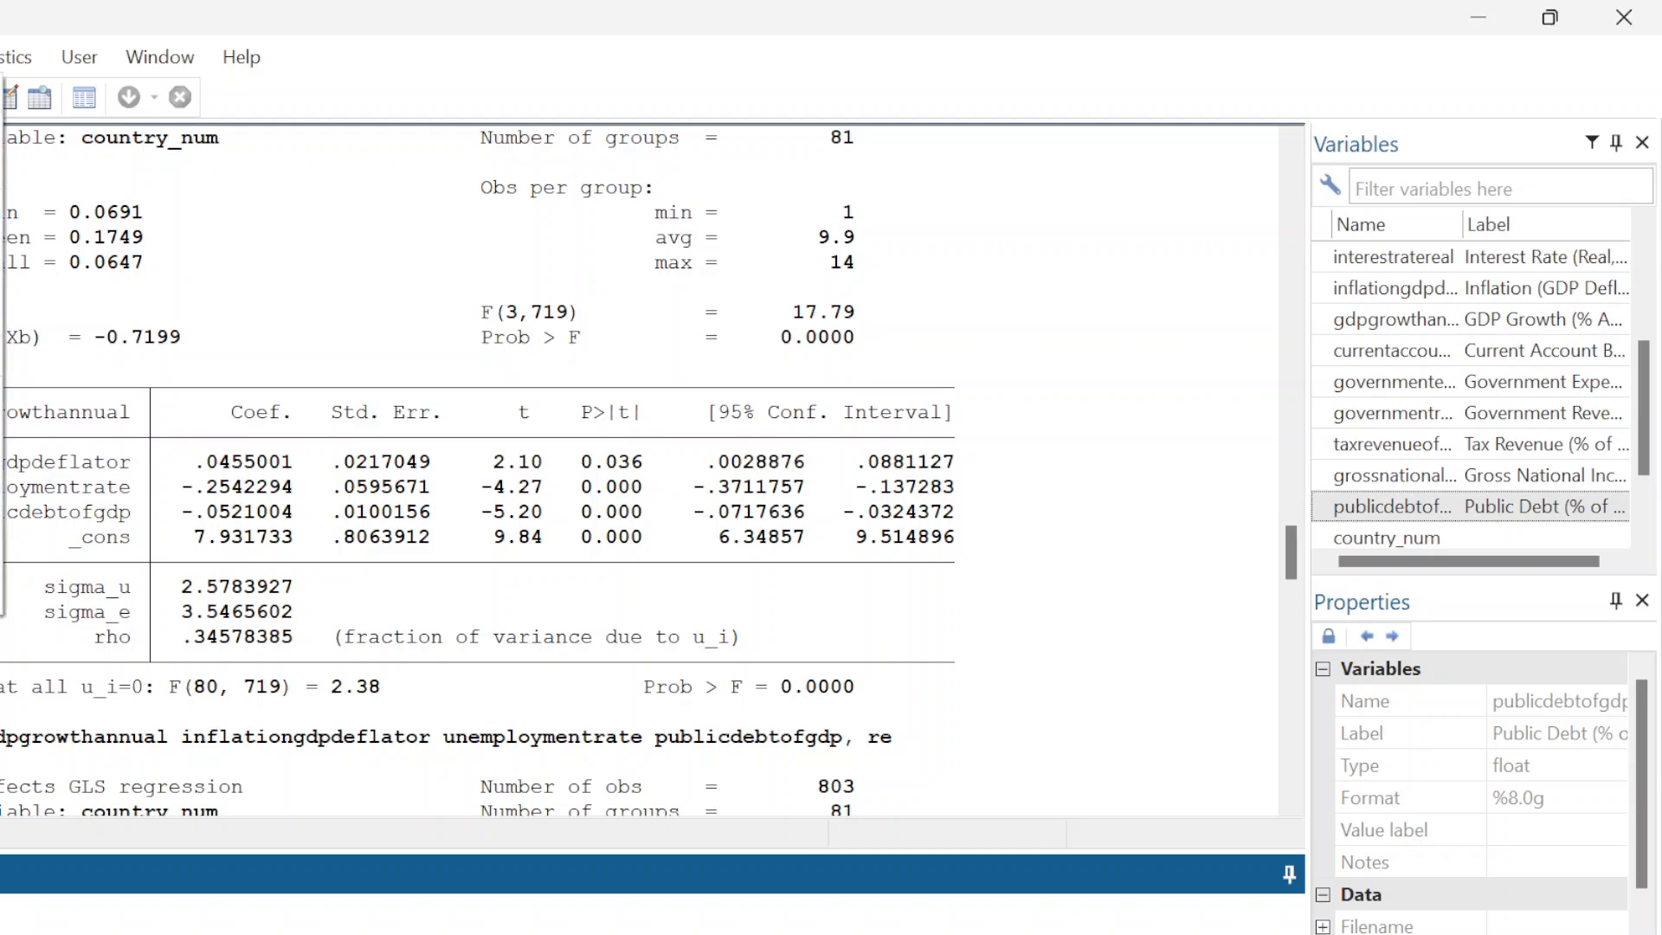
pyautogui.moveTo(0, 400)
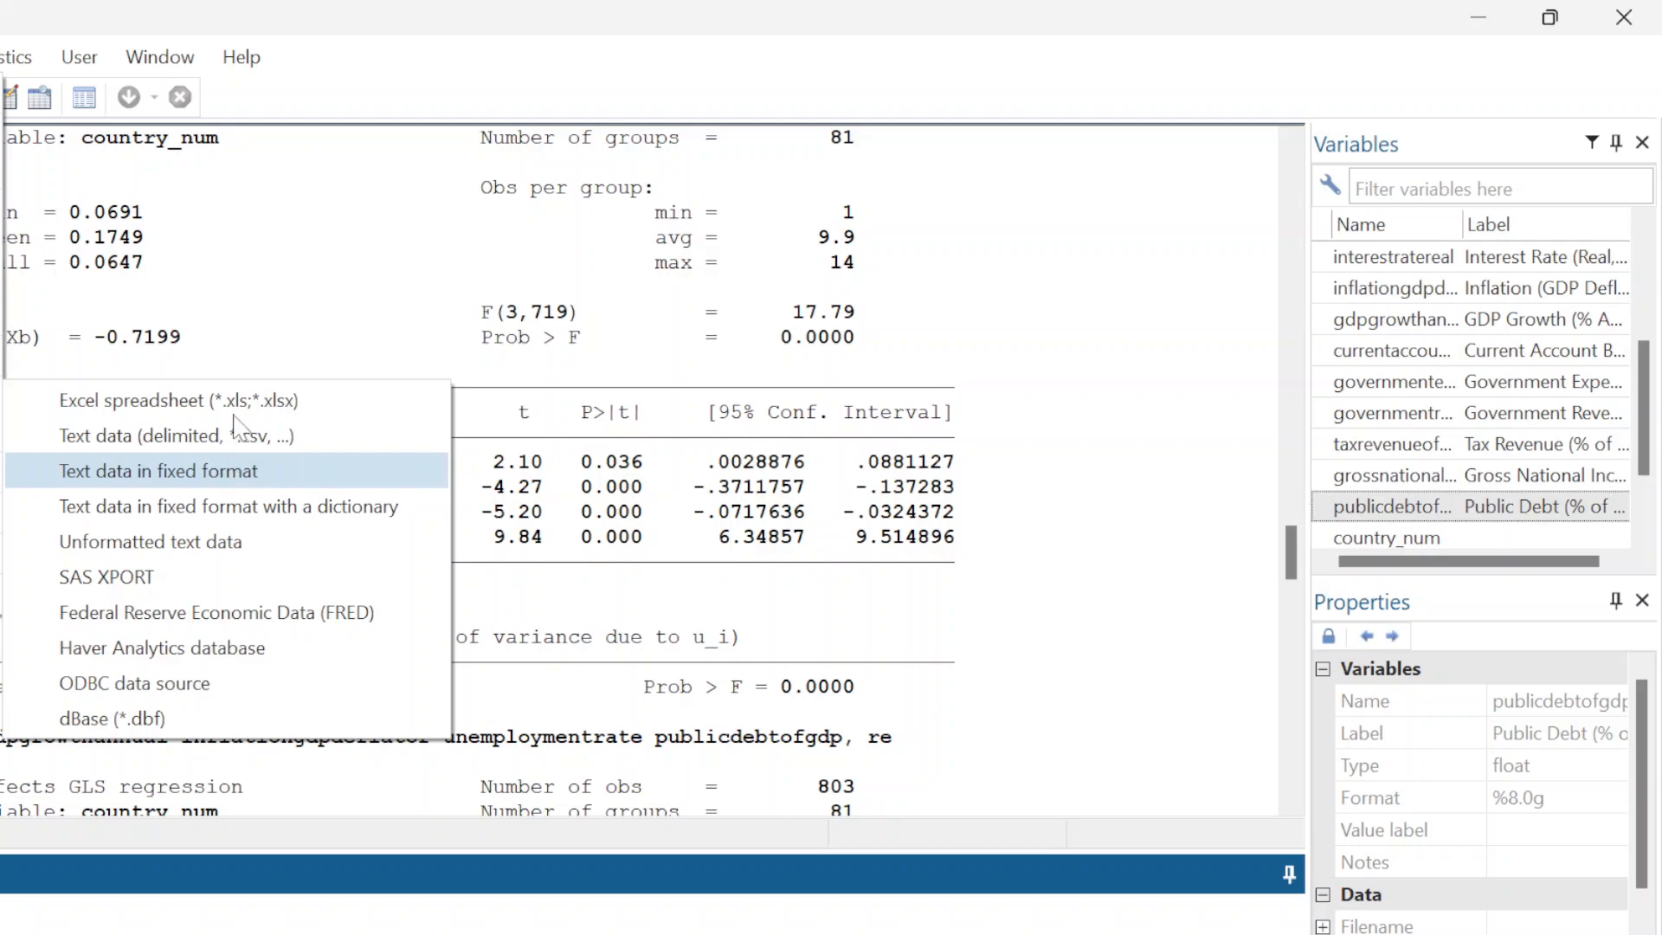
pyautogui.click(256, 263)
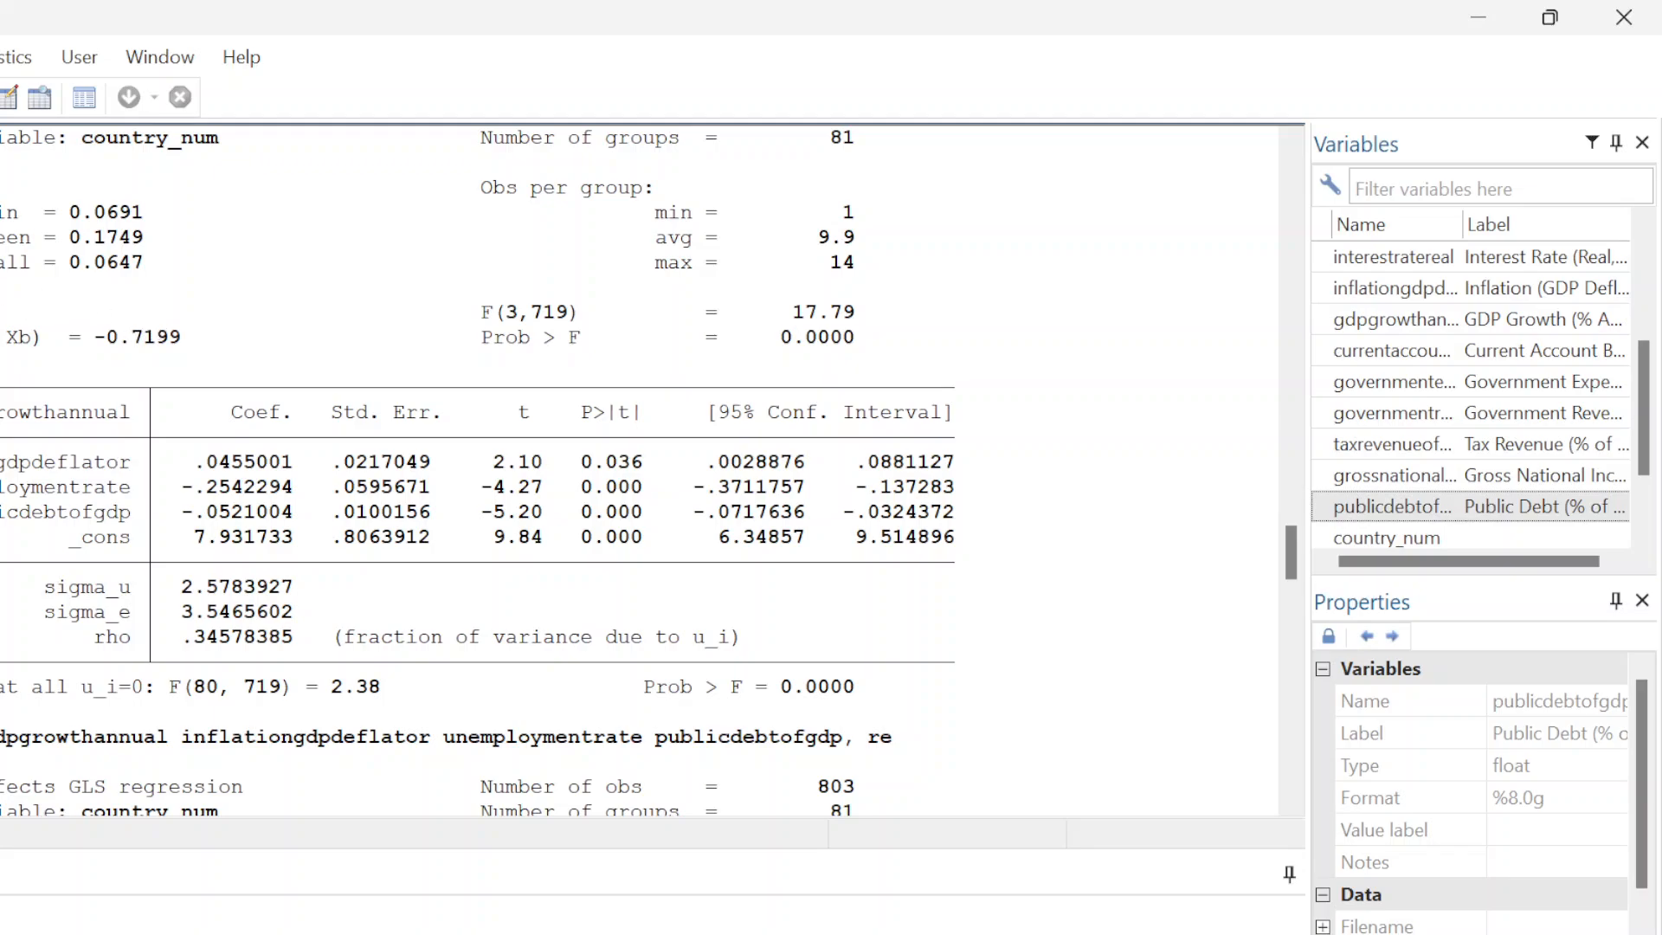
pyautogui.hotkey('alt', 'f')
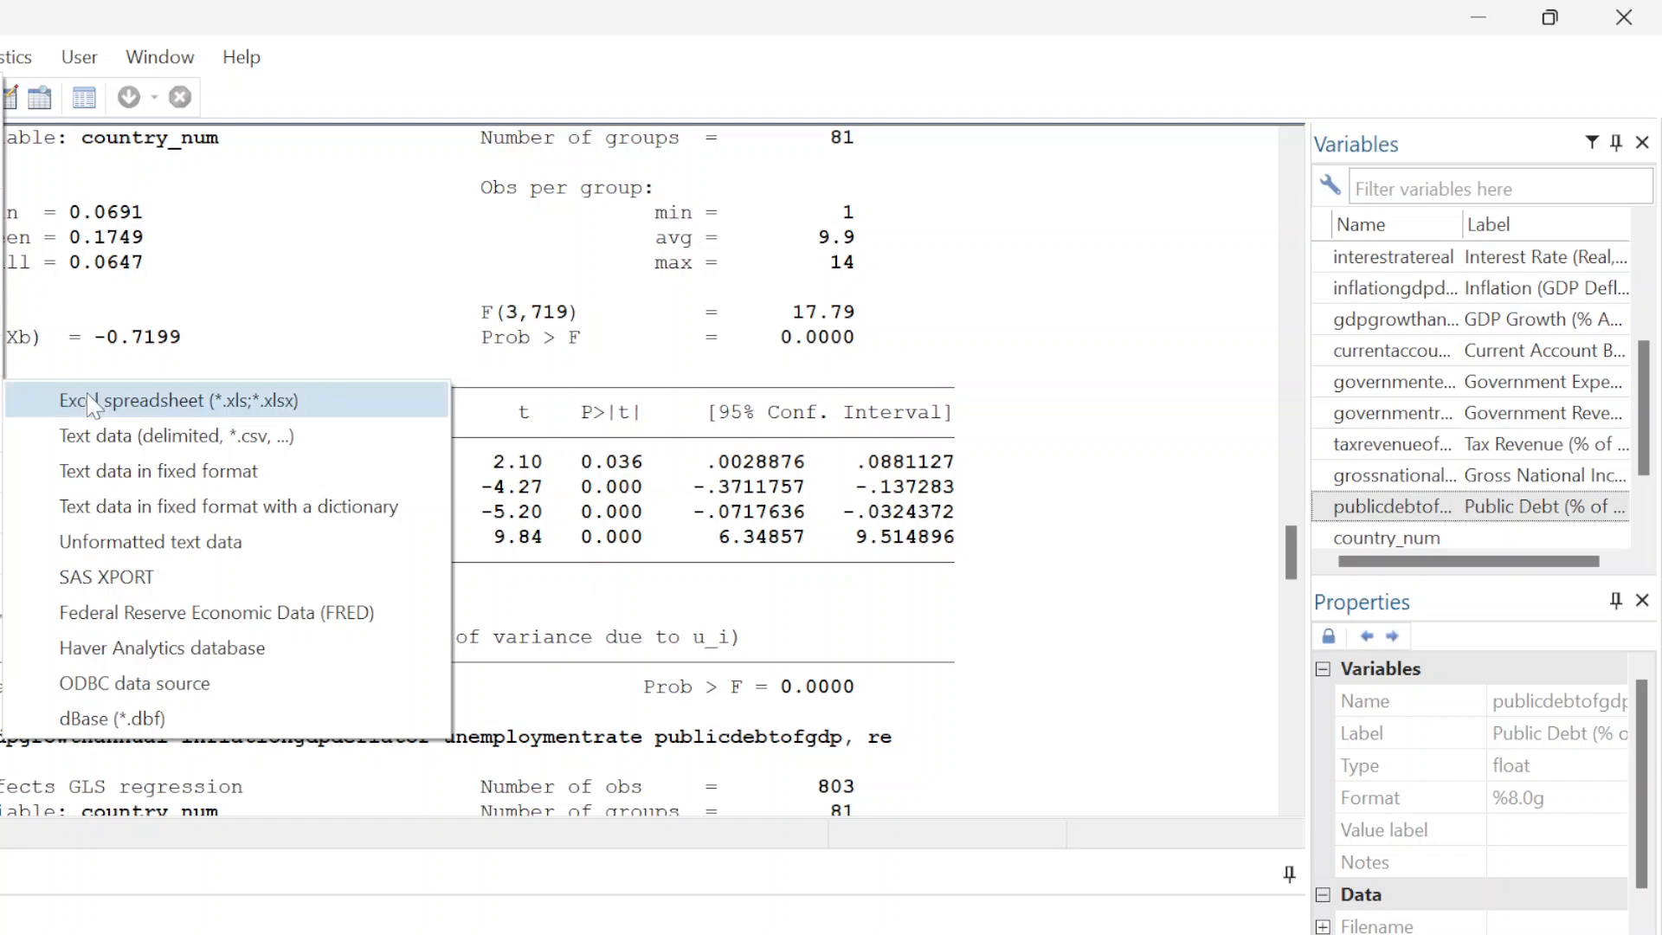
pyautogui.click(274, 232)
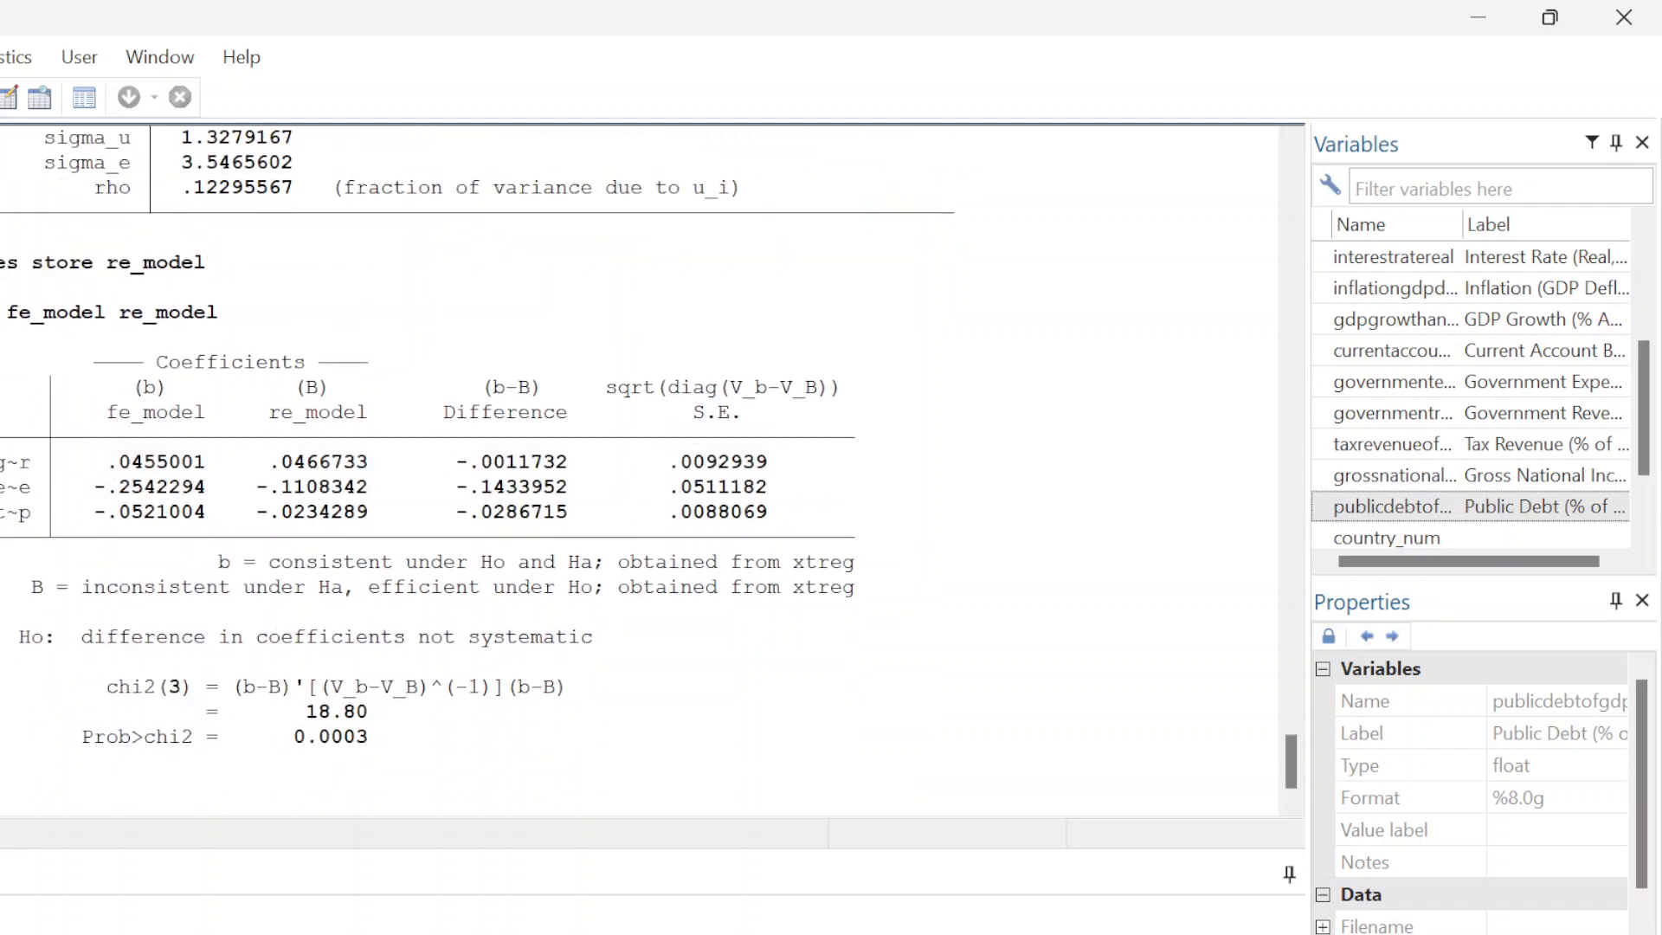
pyautogui.click(1324, 911)
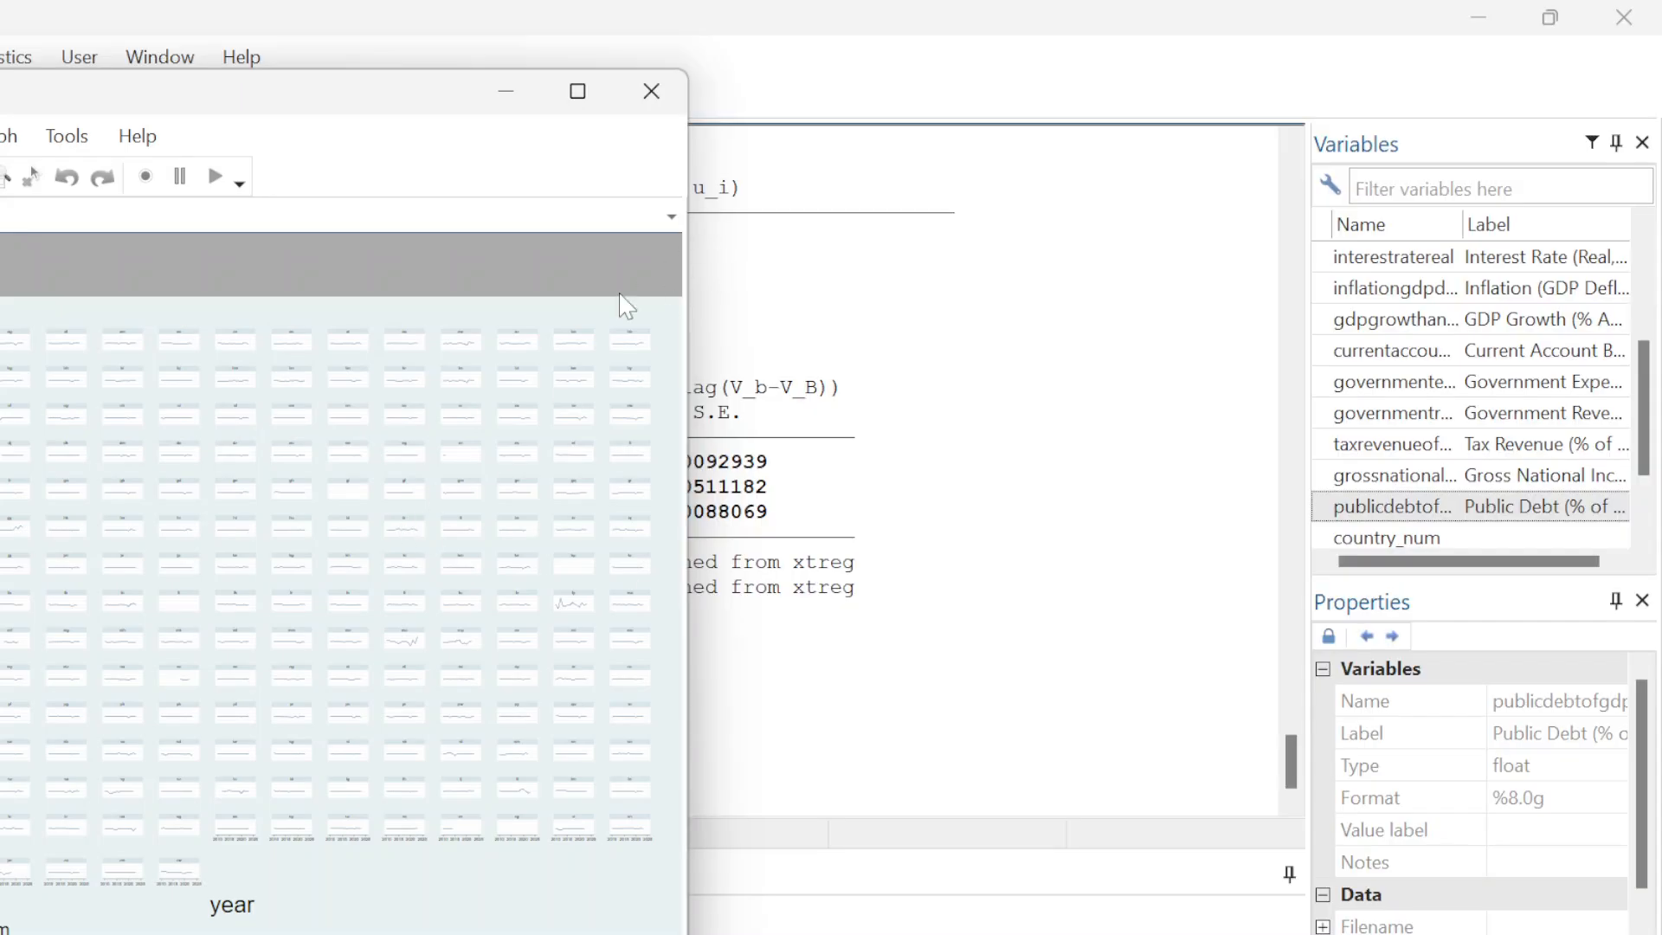
pyautogui.click(506, 92)
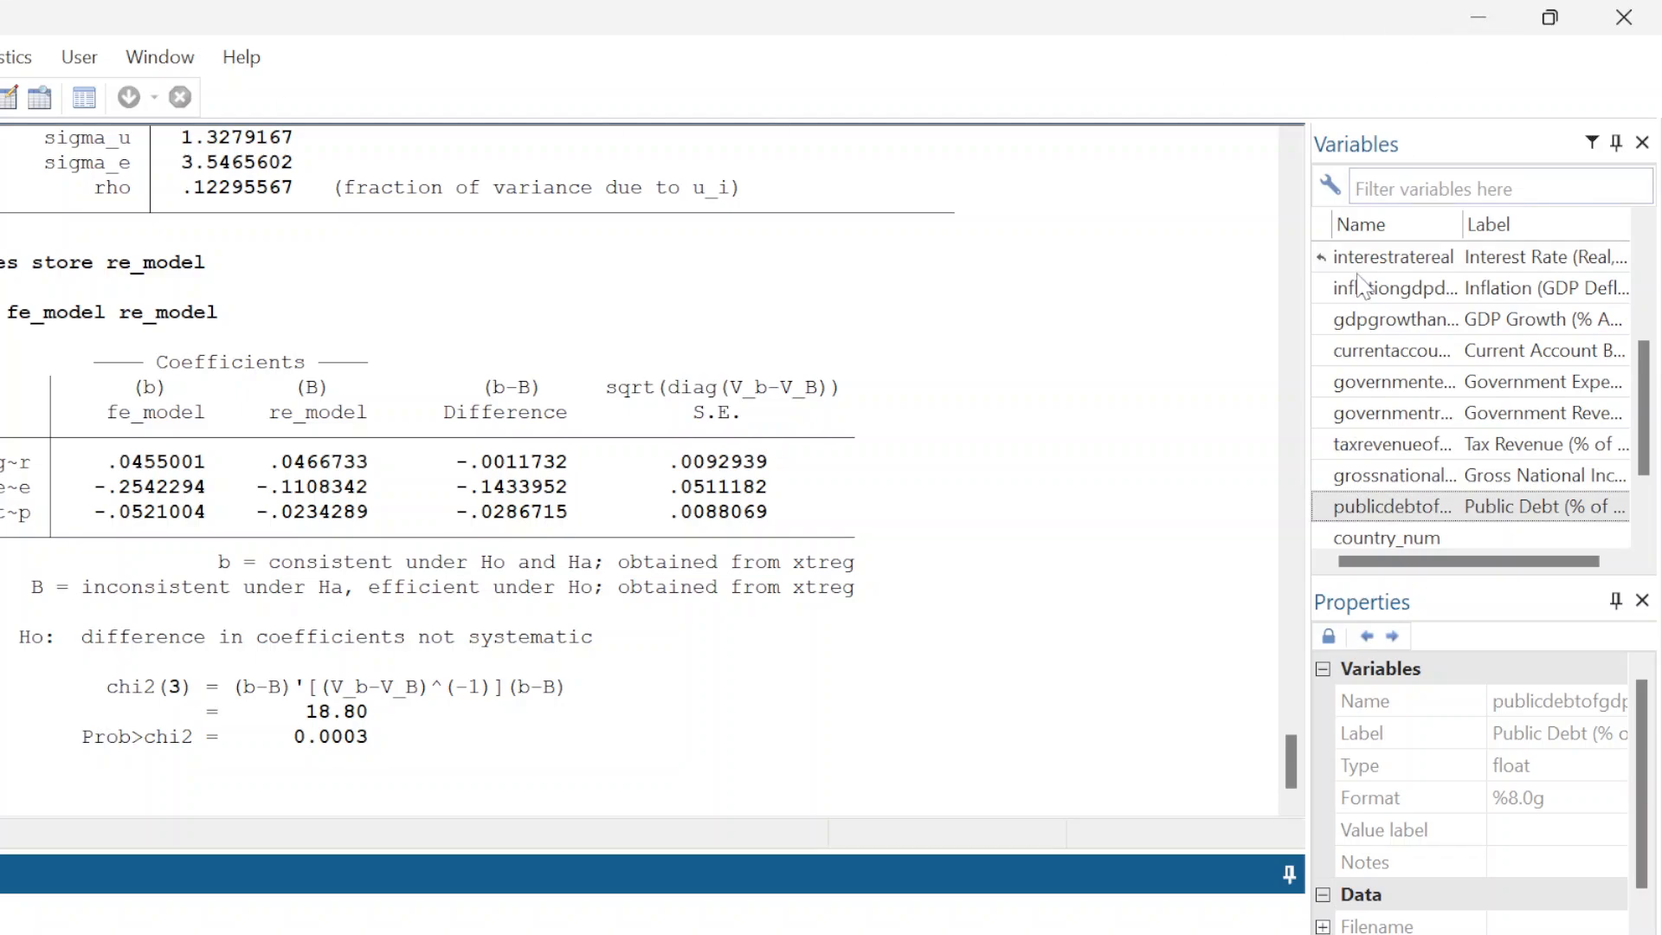
# Switch to Google Meet, present the entire screen to the call, and hide the screen-sharing notice
pyautogui.hotkey('alt', 'Tab')
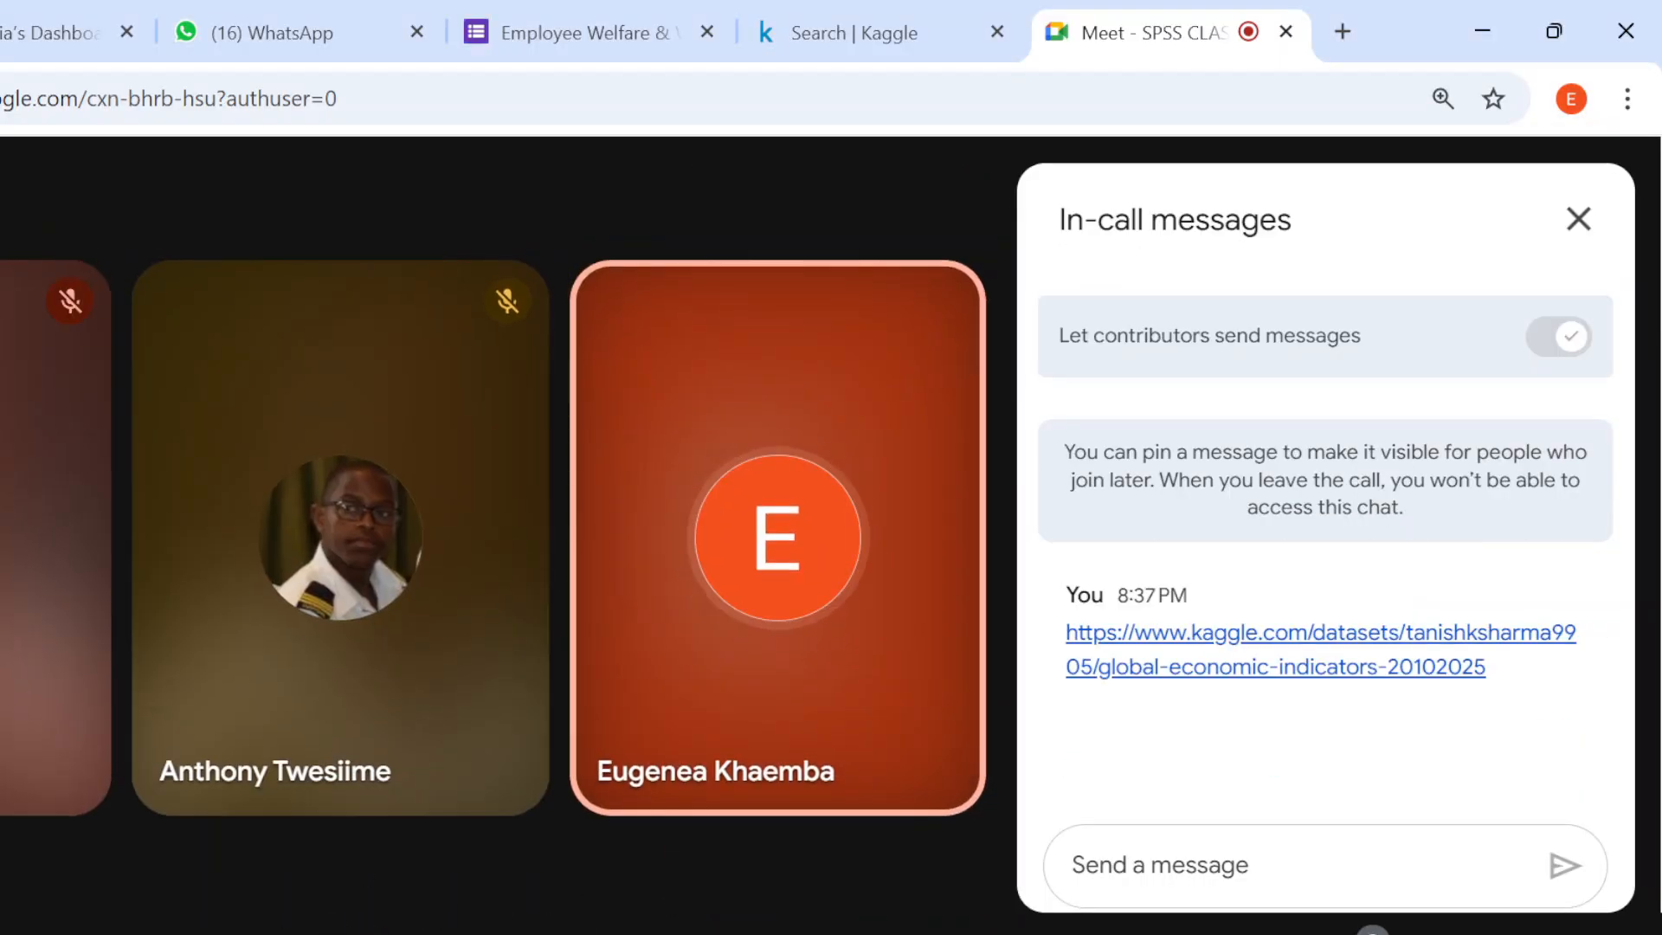
pyautogui.click(723, 934)
pyautogui.click(962, 292)
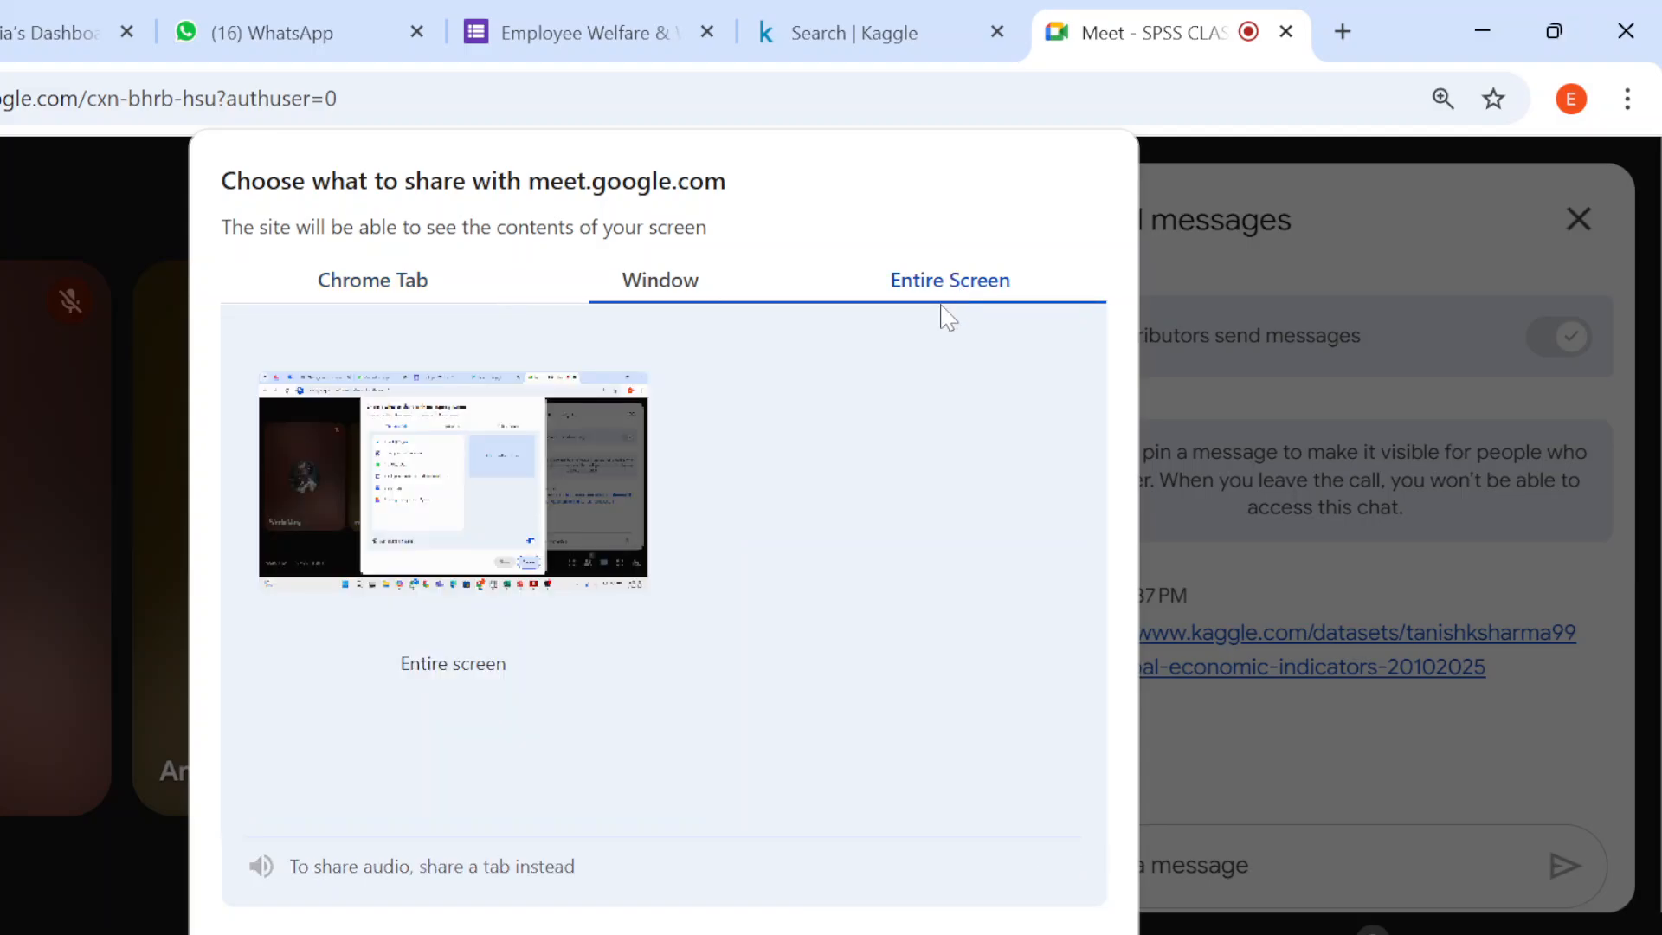
pyautogui.click(525, 472)
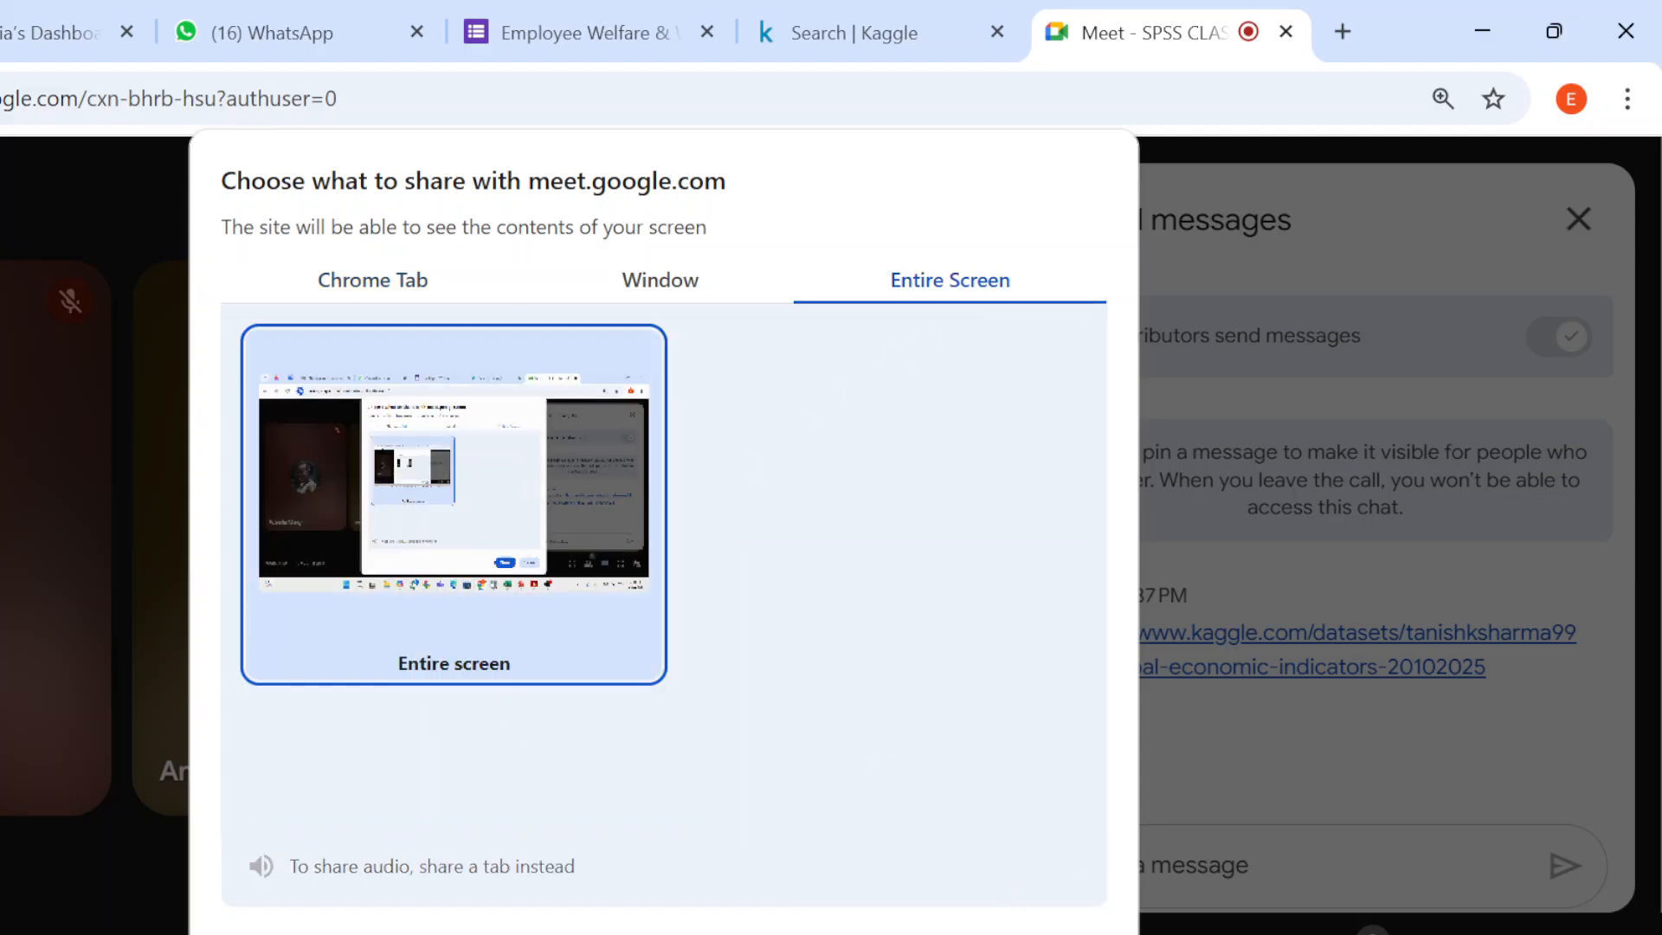
pyautogui.click(927, 933)
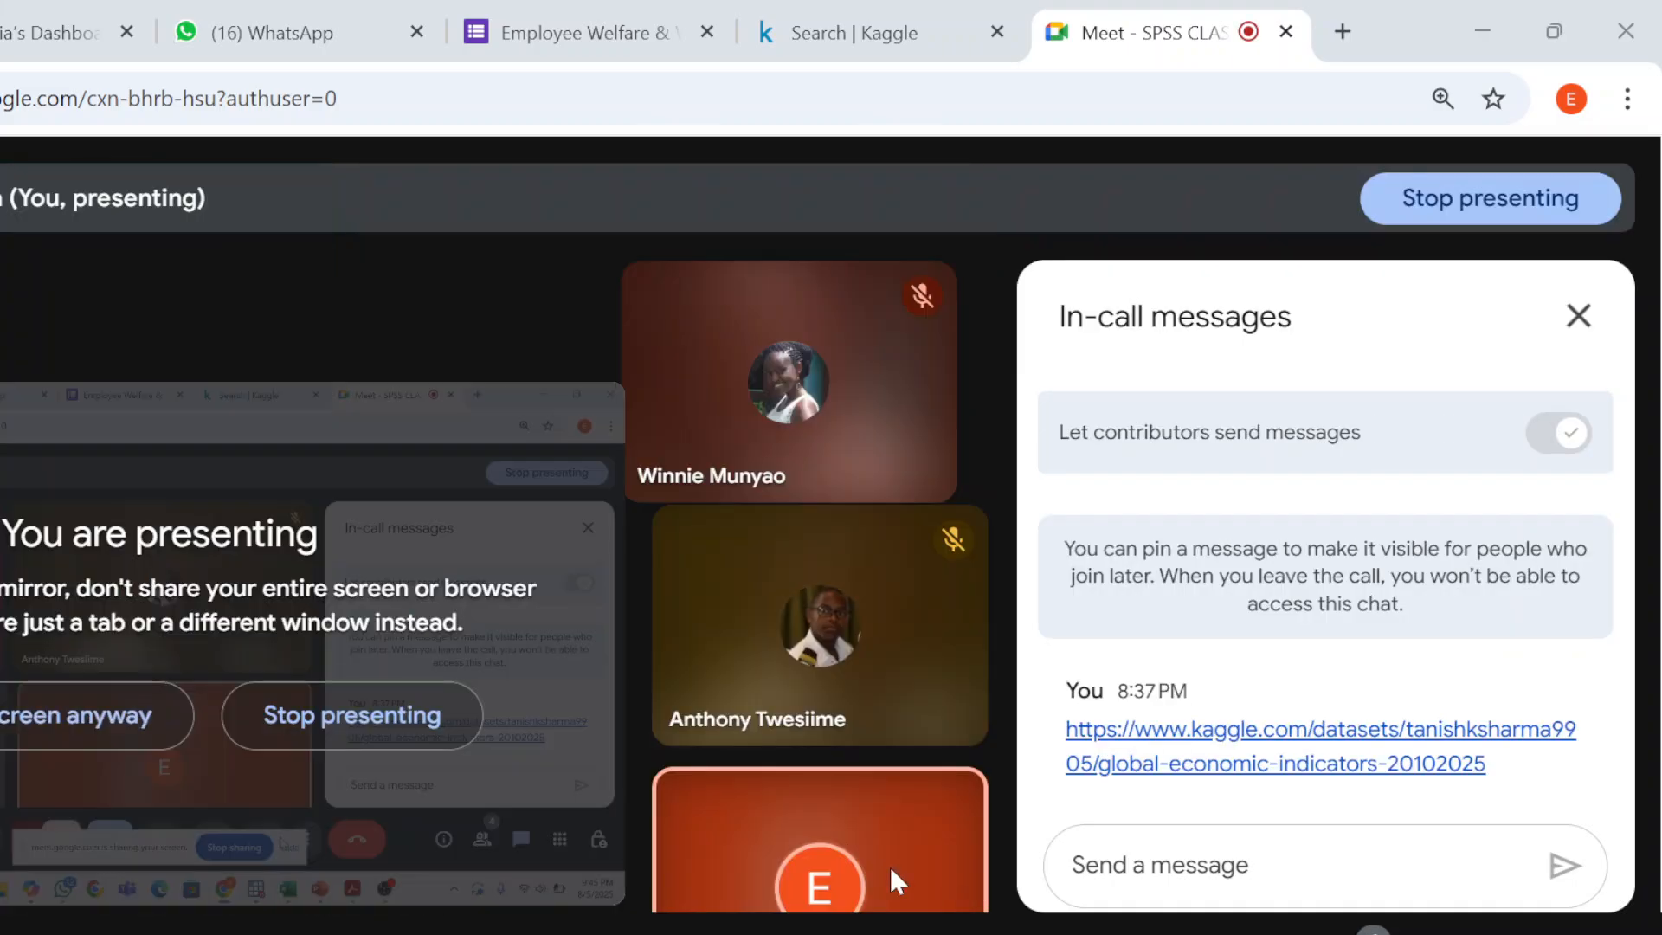
pyautogui.moveTo(797, 524)
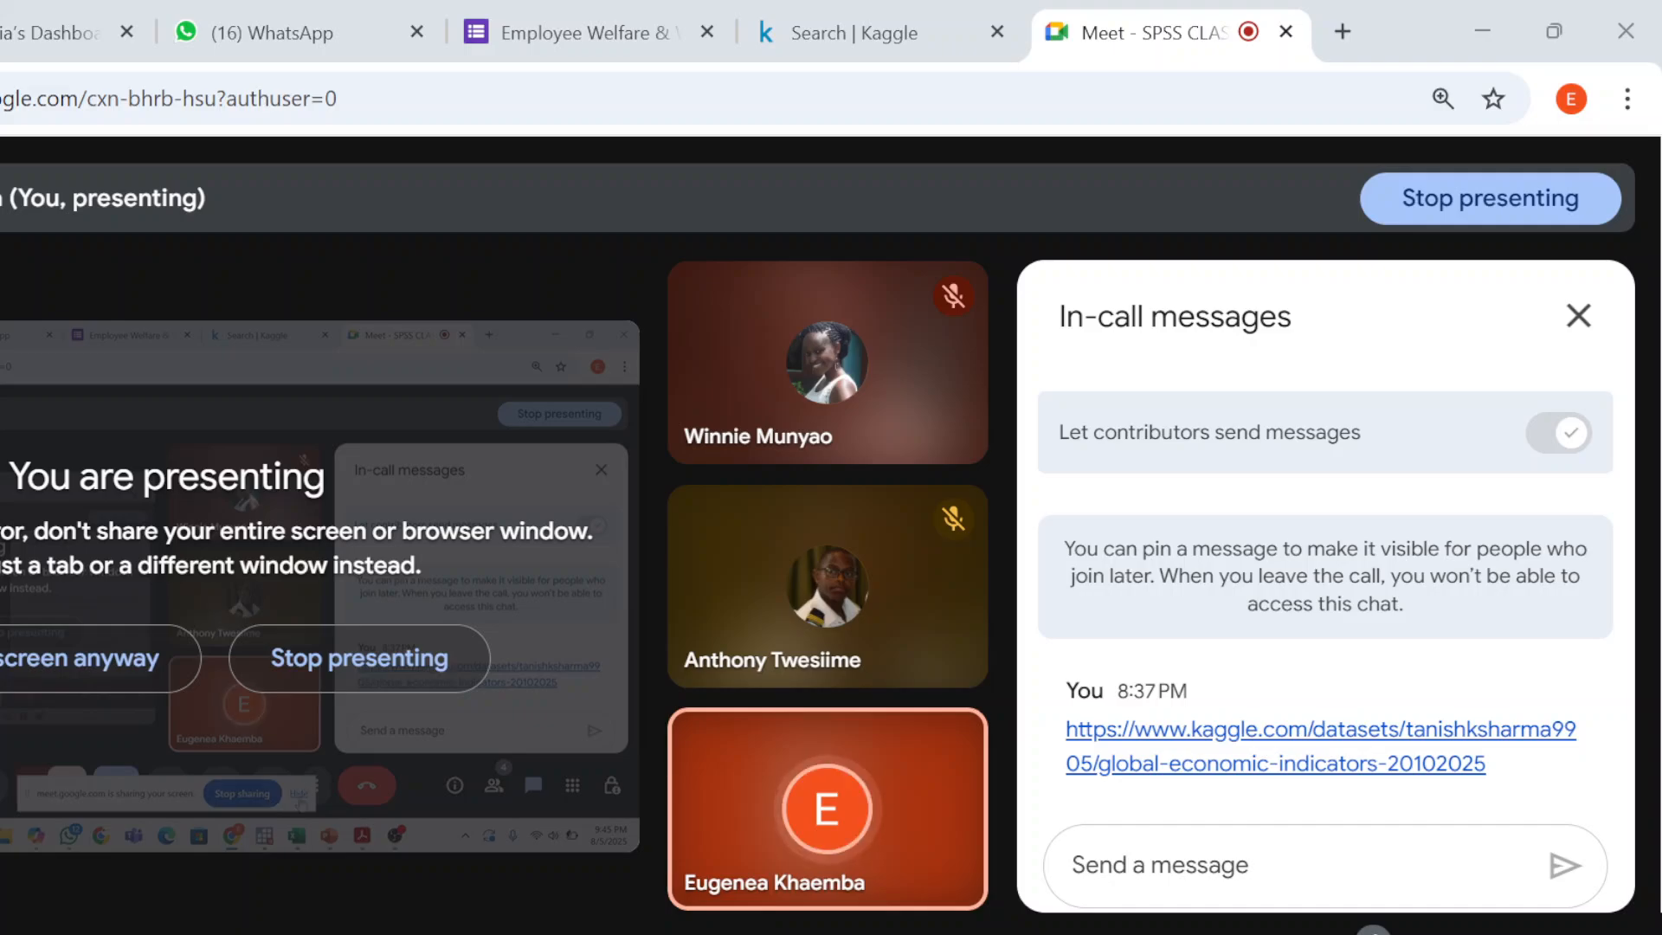
pyautogui.click(299, 797)
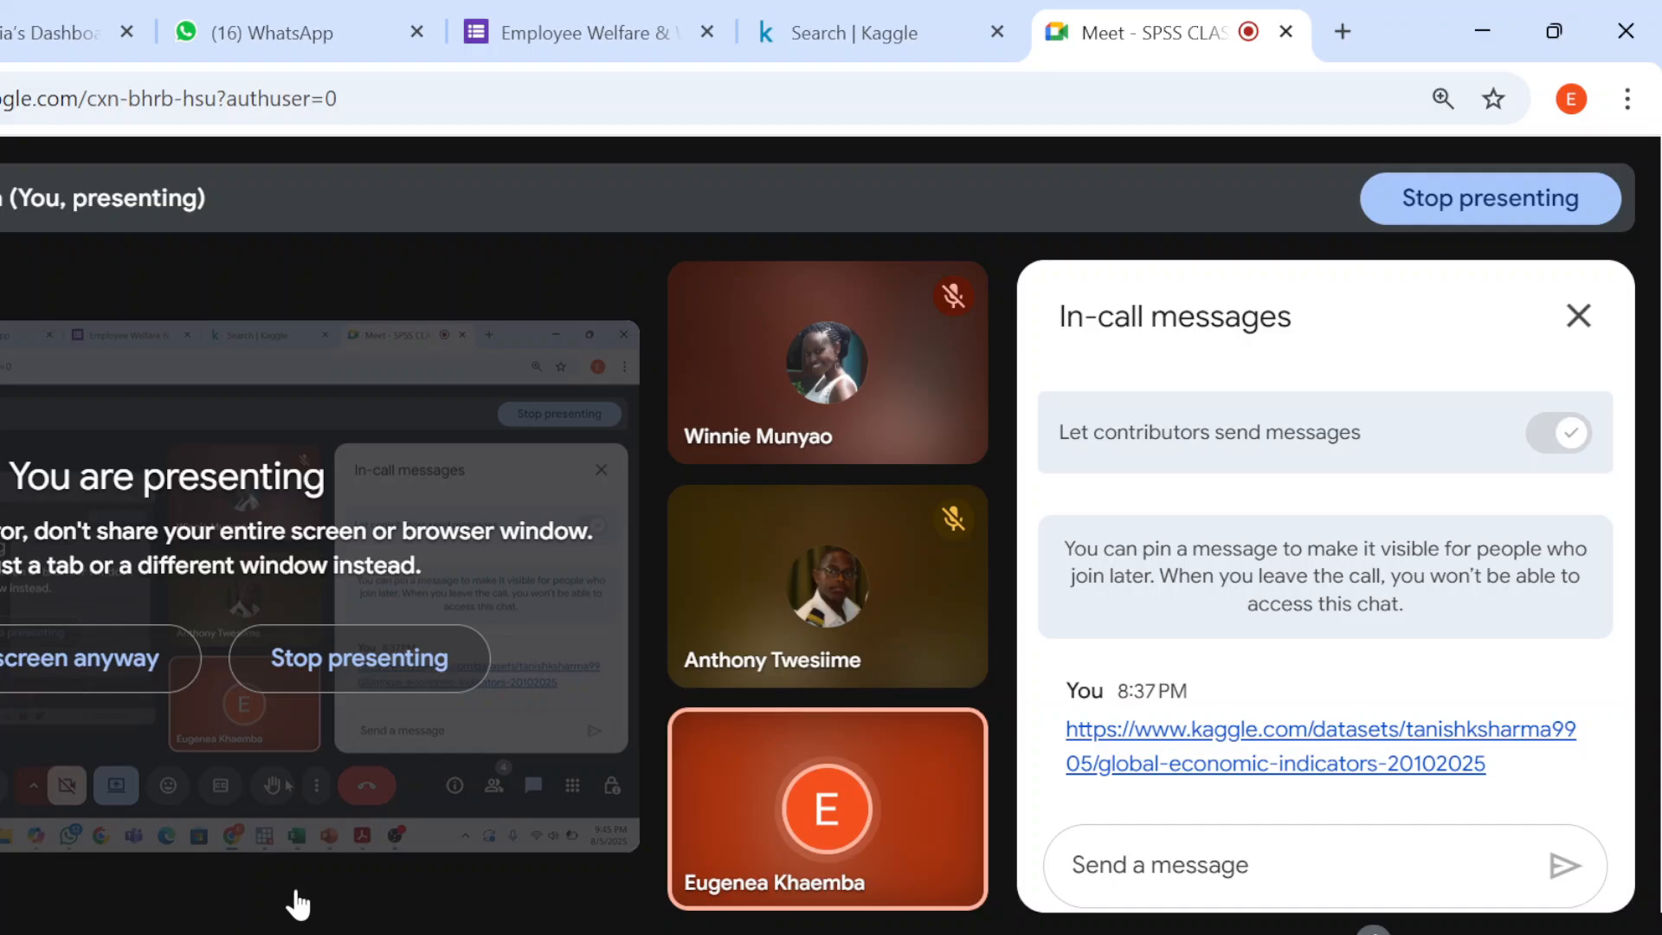
# Return to Stata and examine the Hausman test's chi-squared and p-value against the fixed-effects coefficients stored as fe_model
pyautogui.moveTo(868, 934)
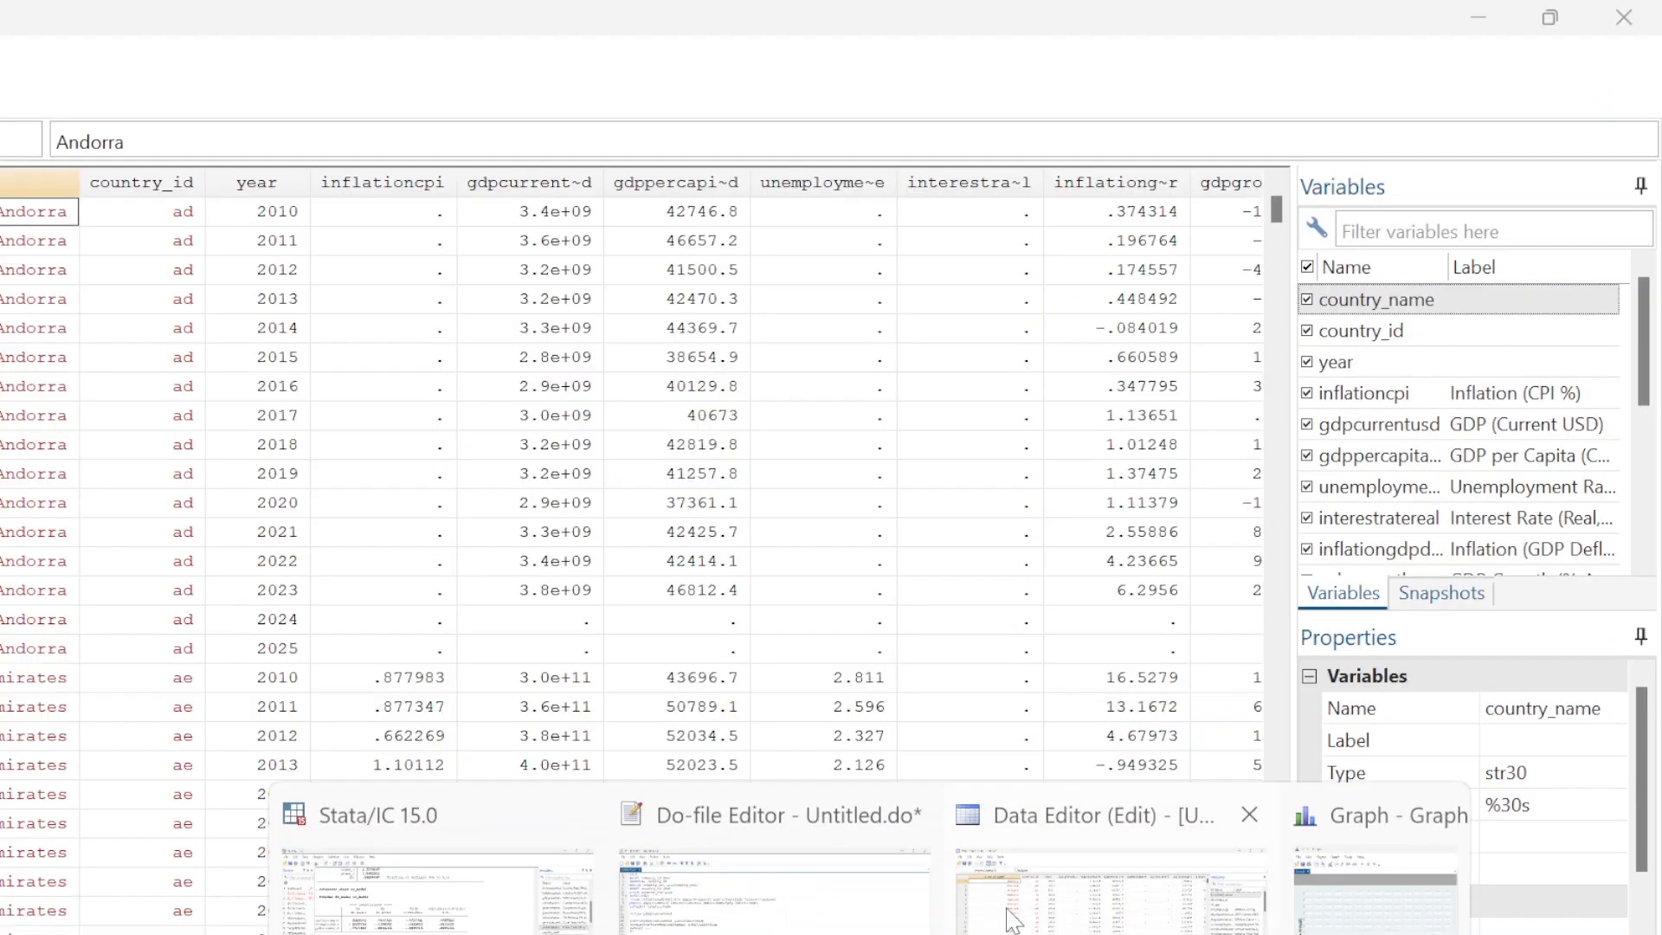
pyautogui.click(438, 919)
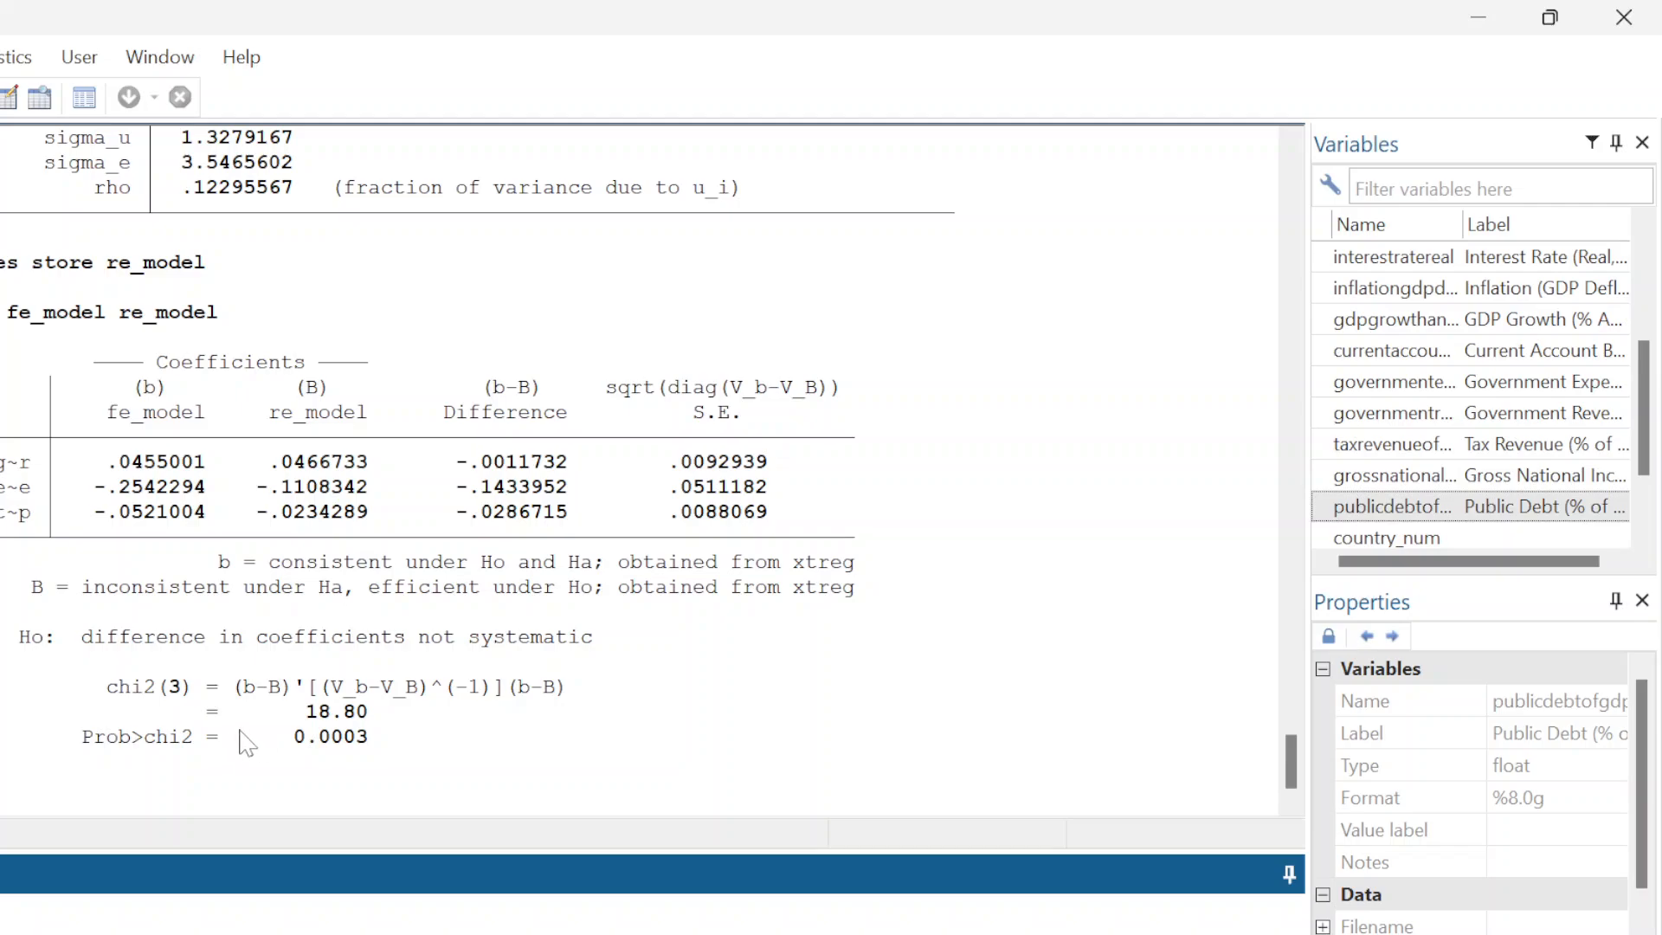
pyautogui.click(331, 748)
pyautogui.scroll(15, 342, 530)
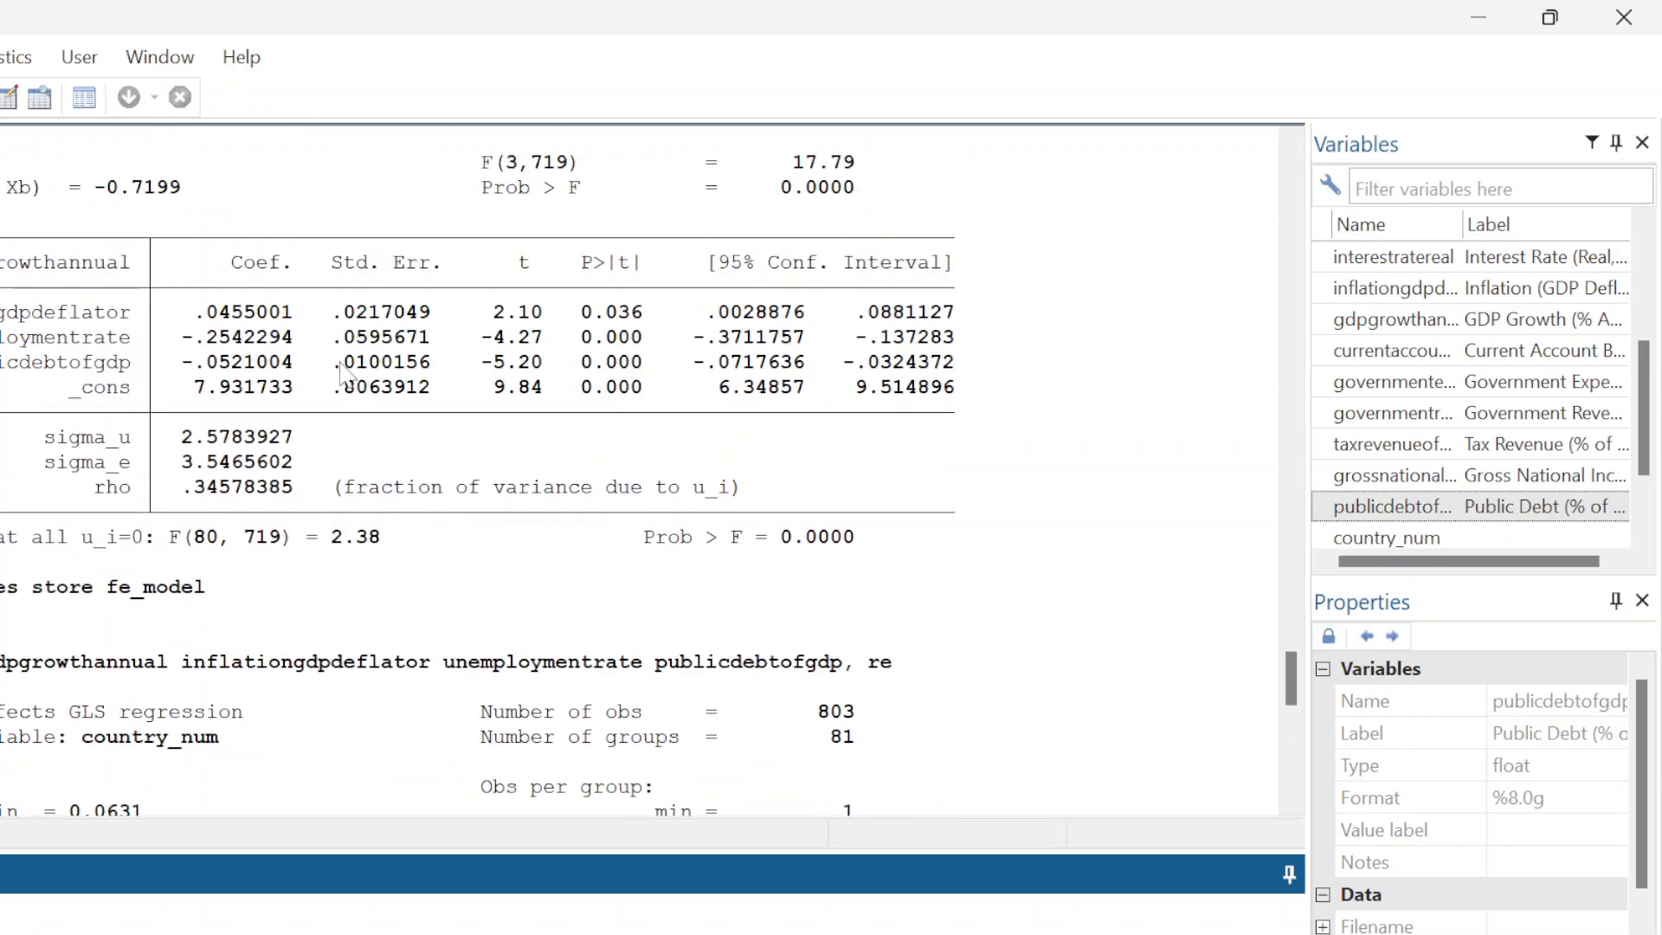
pyautogui.scroll(-15, 346, 402)
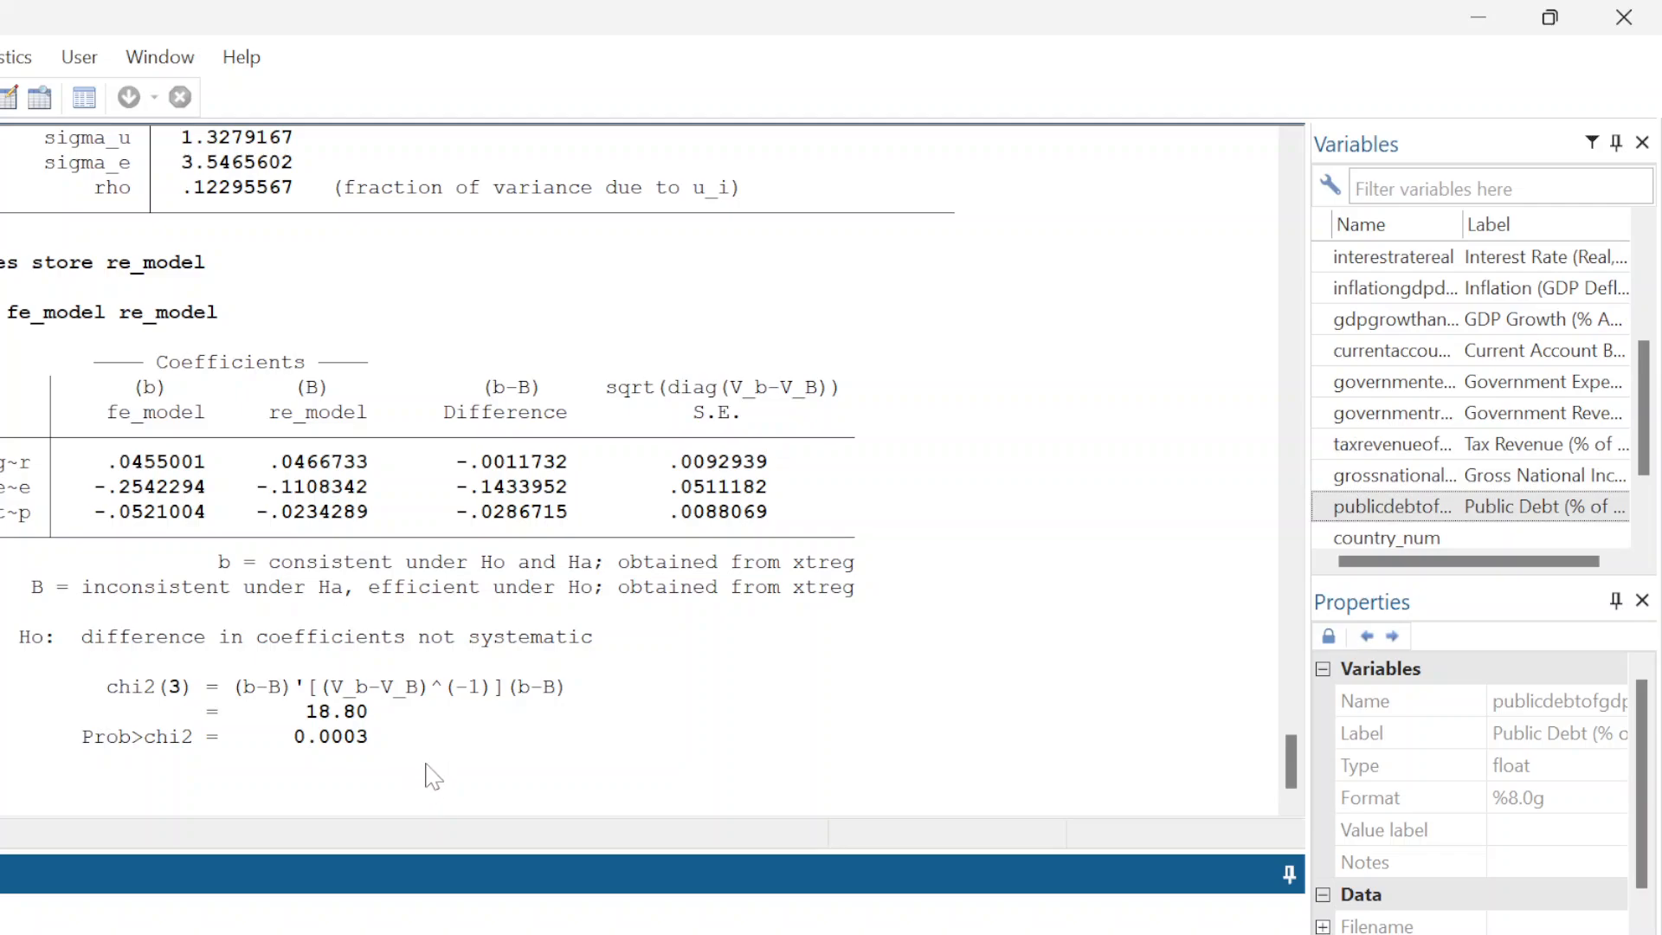
pyautogui.click(399, 806)
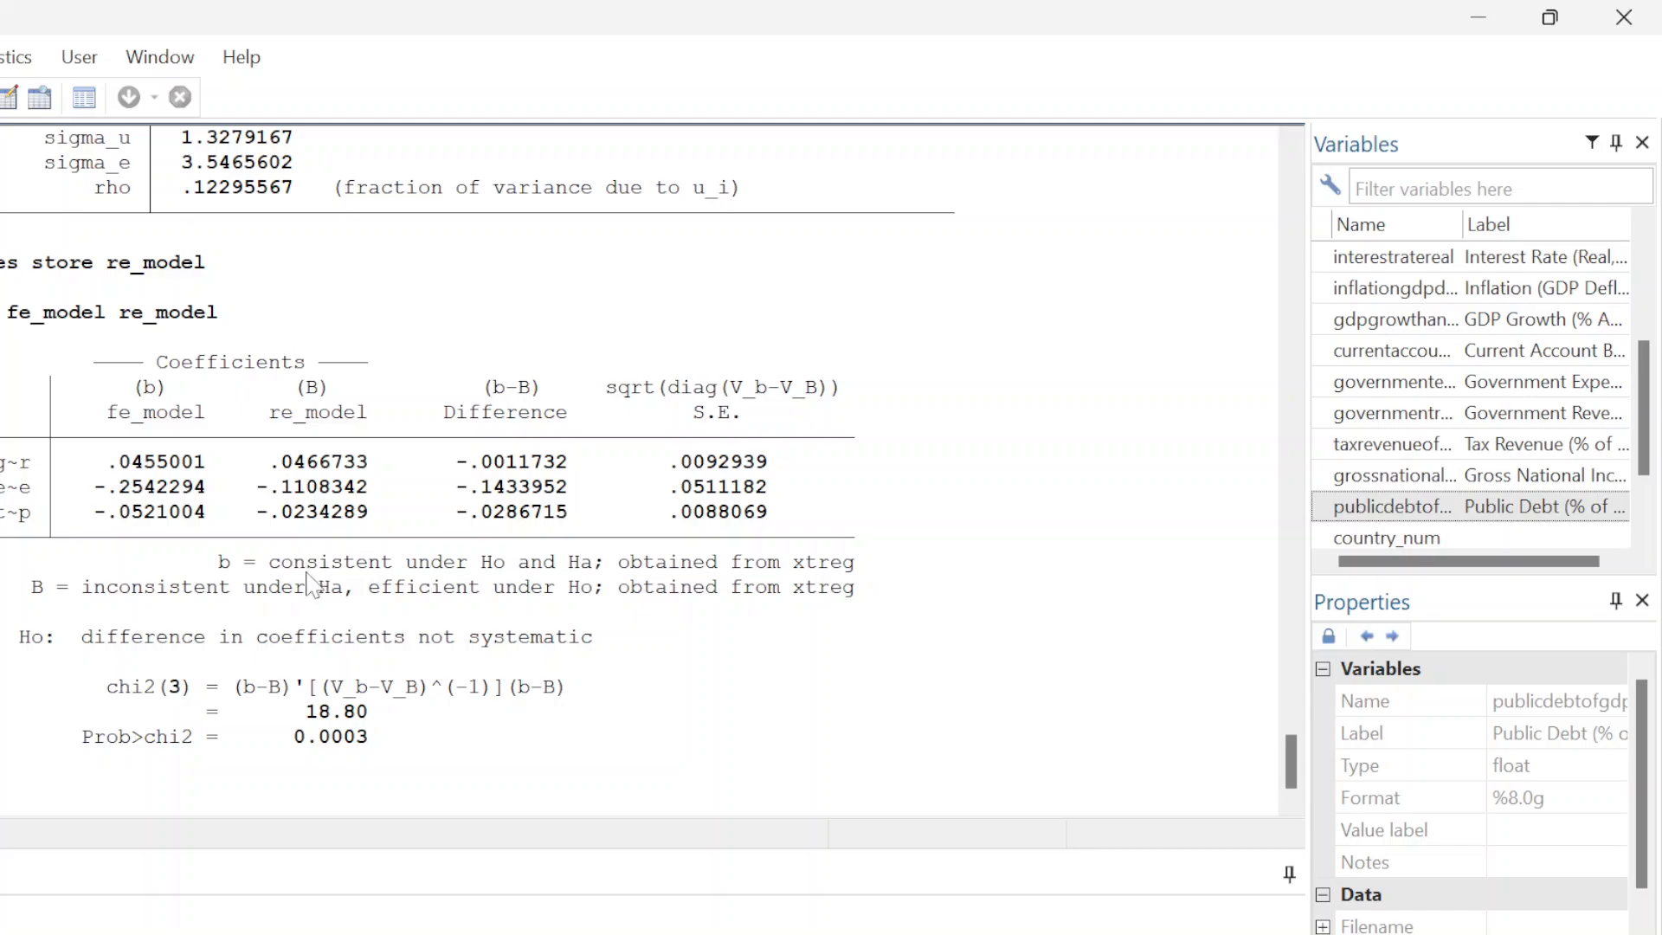
pyautogui.scroll(1, 312, 587)
pyautogui.scroll(9, 311, 586)
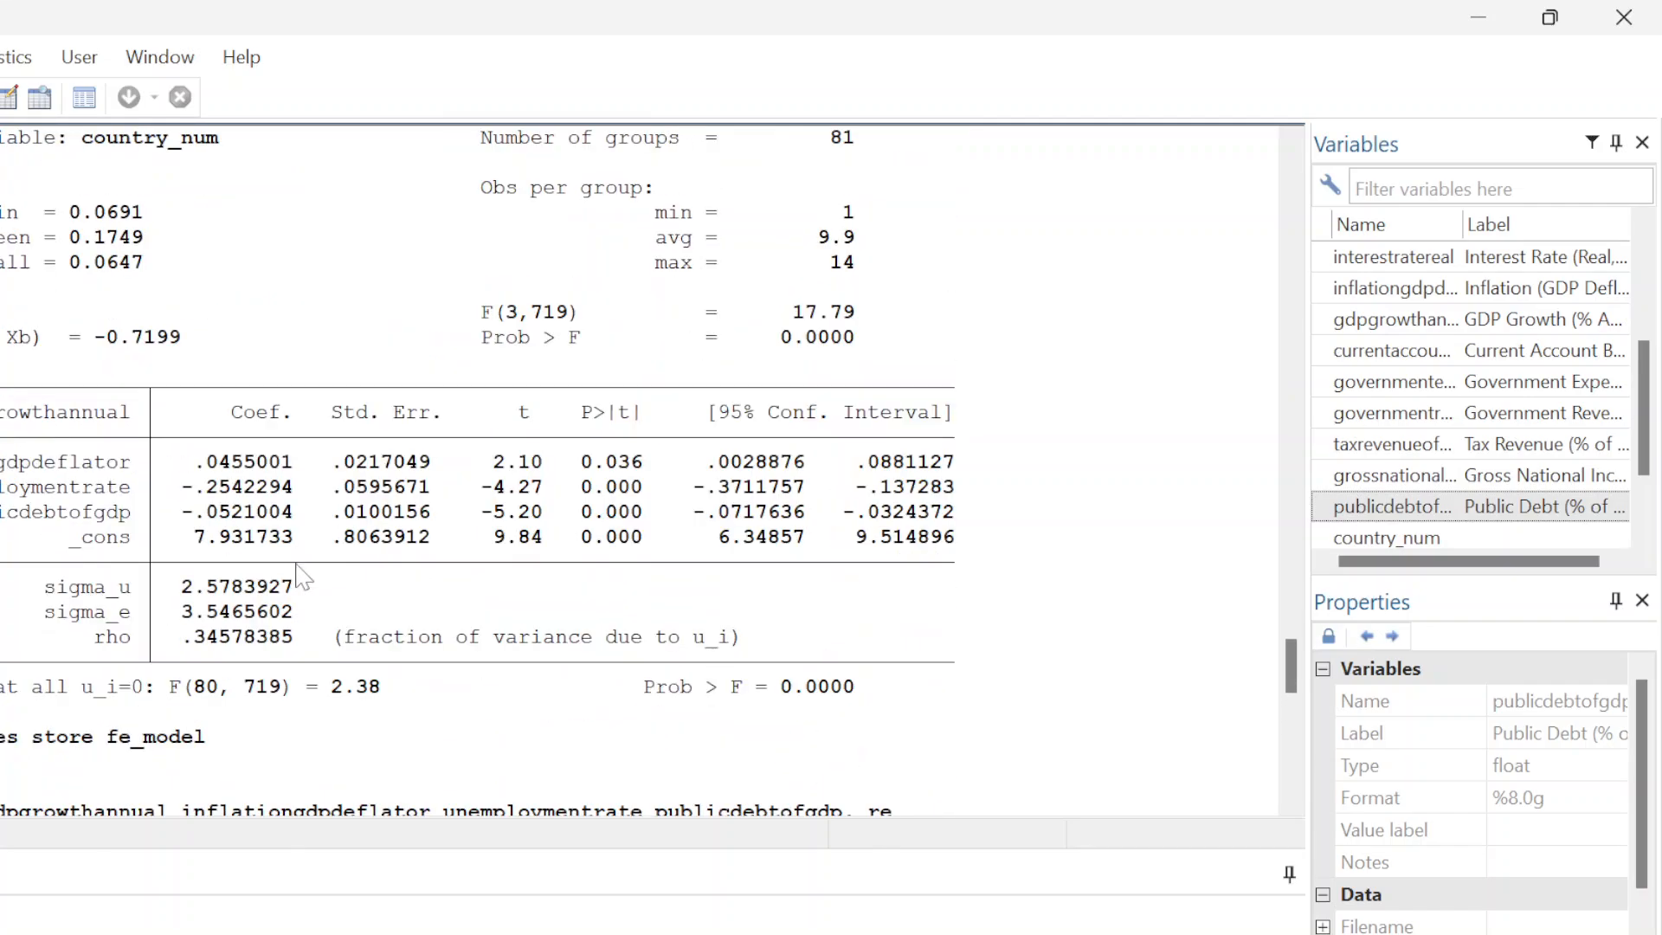
pyautogui.scroll(-10, 303, 577)
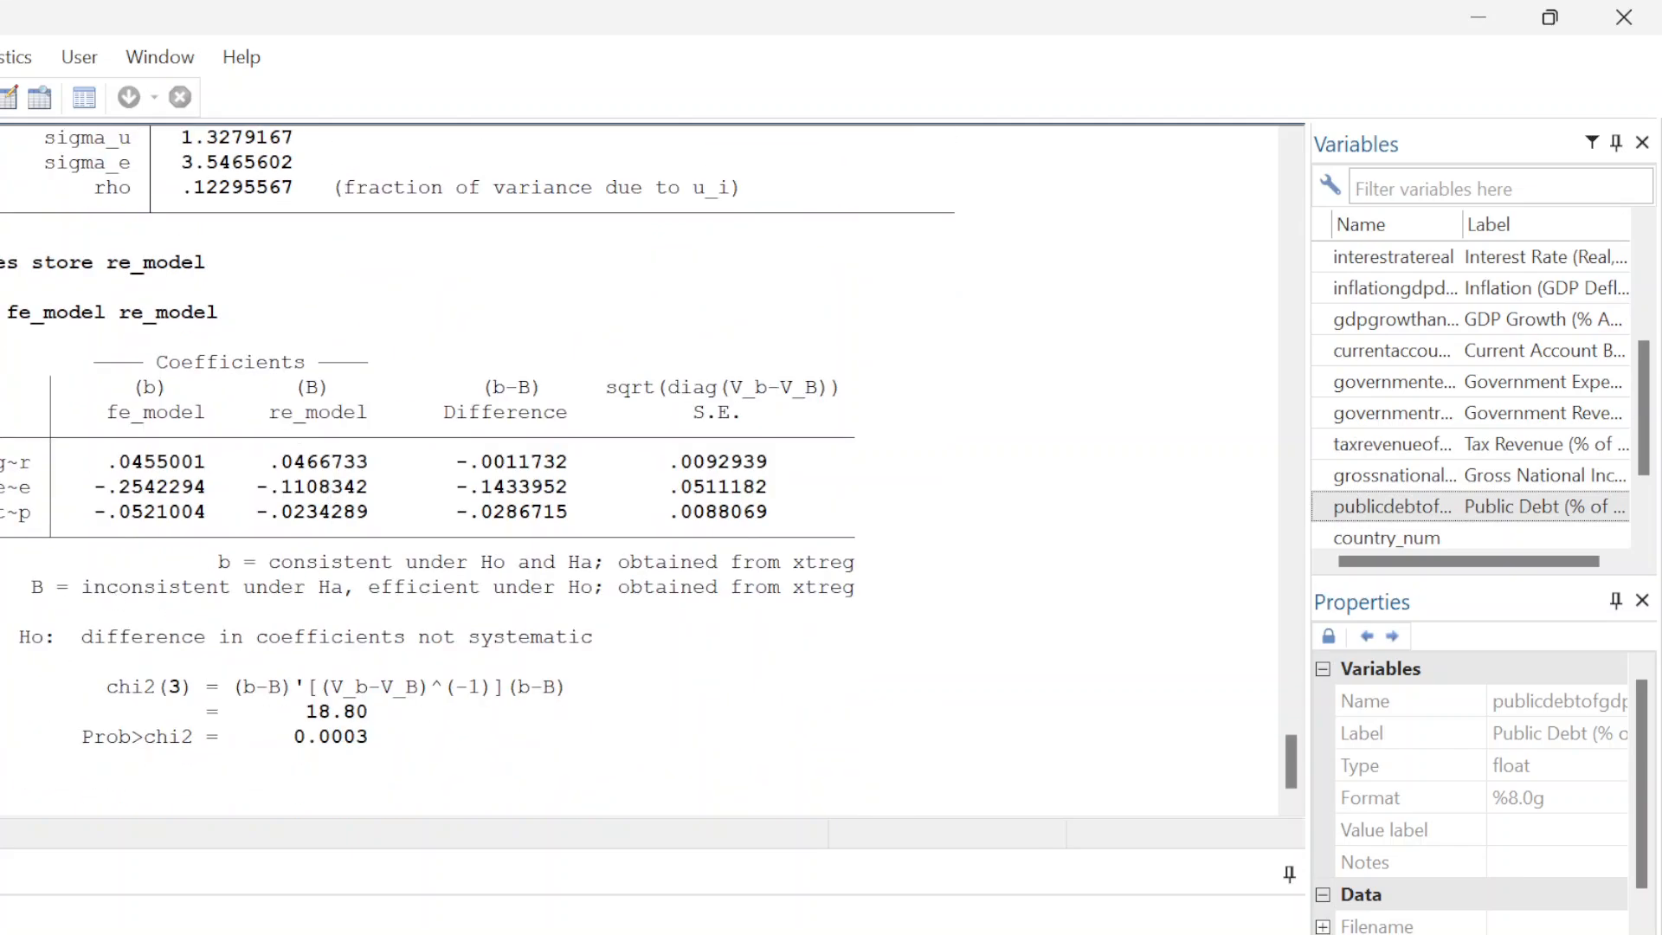
# Recall the random-effects regression command and highlight its dependent variable gdpgrowthannual and regressors inflationgdpdeflator, unemploymentrate and publicdebtofgdp
pyautogui.click(2, 572)
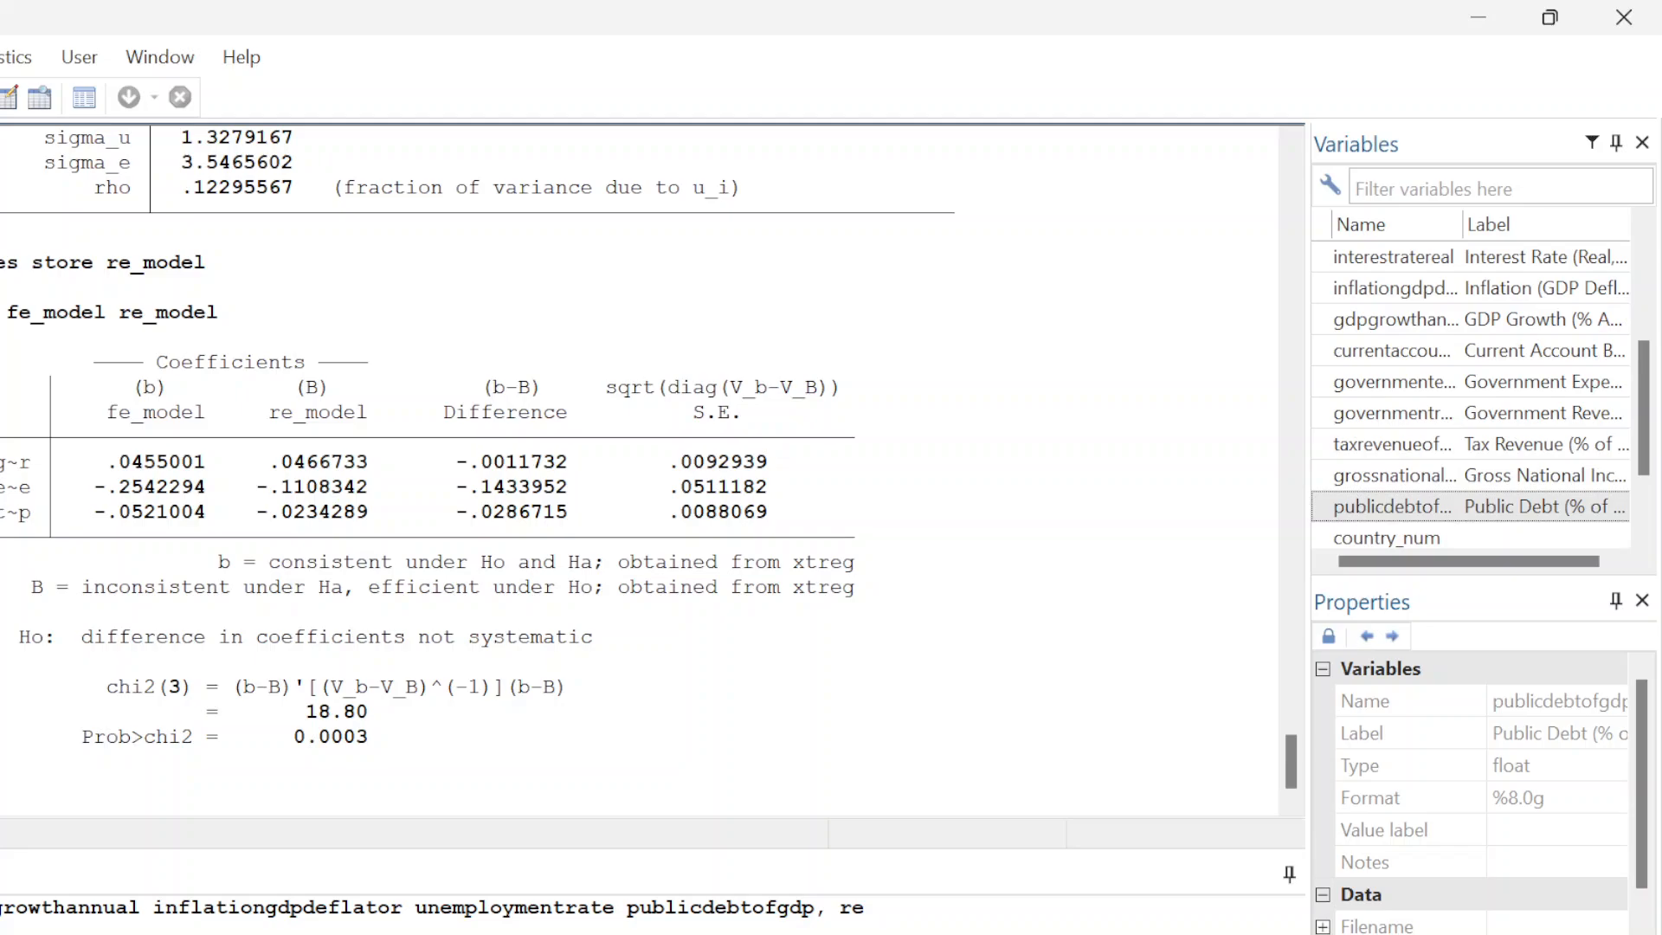
pyautogui.doubleClick(129, 908)
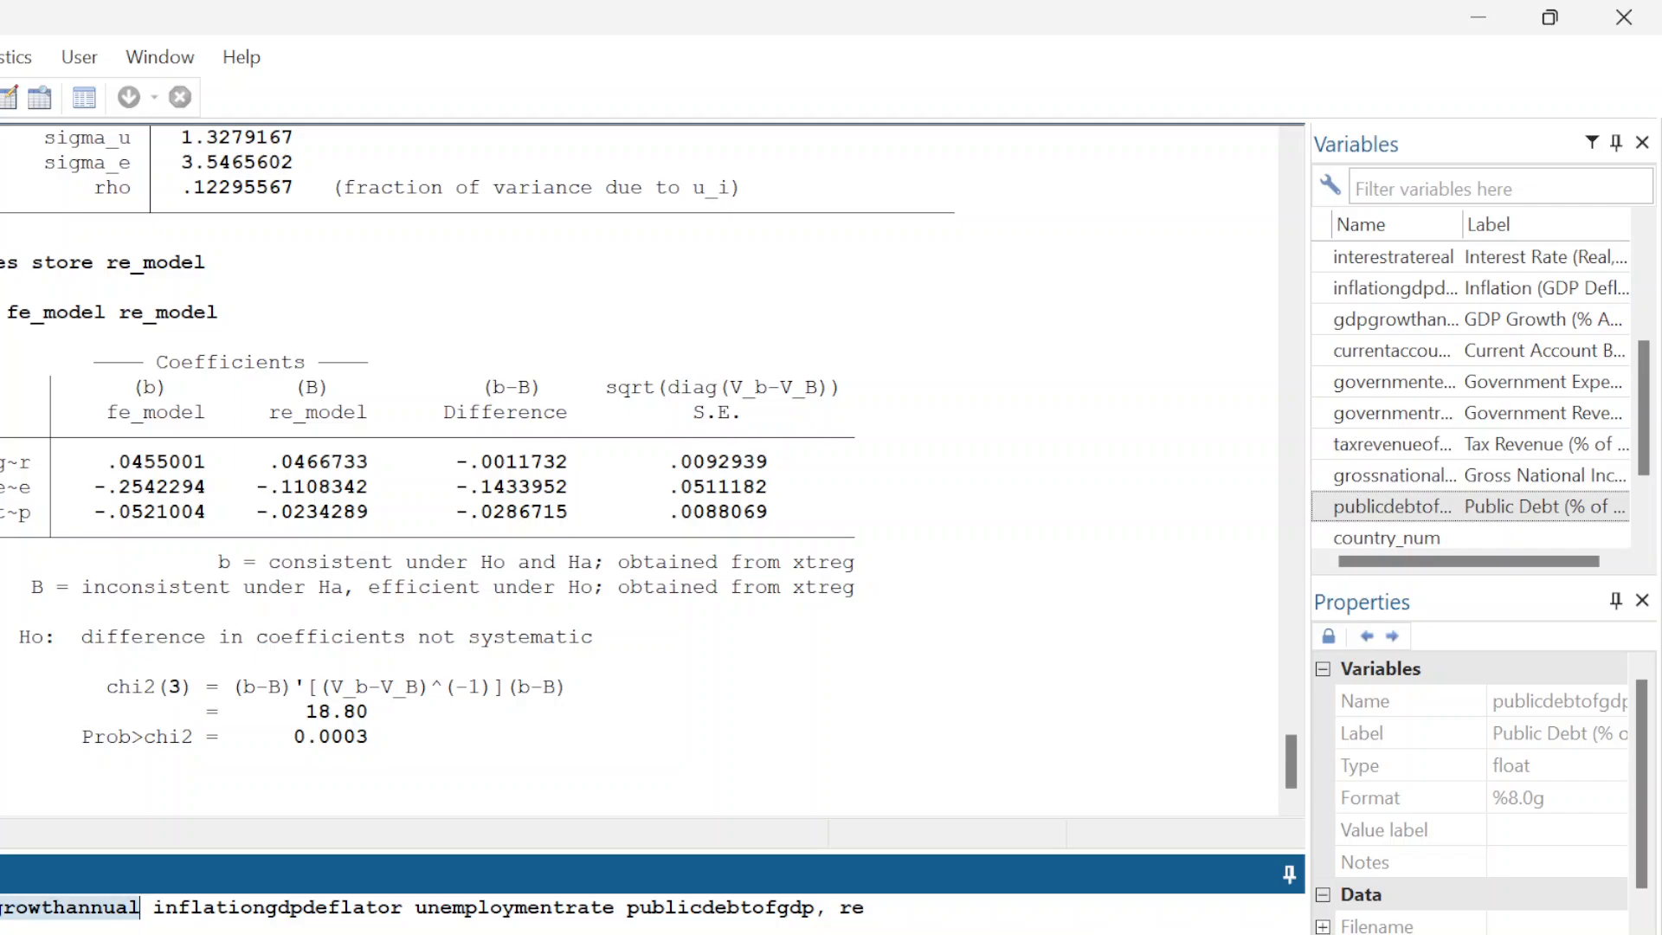
pyautogui.moveTo(154, 908); pyautogui.dragTo(819, 909)
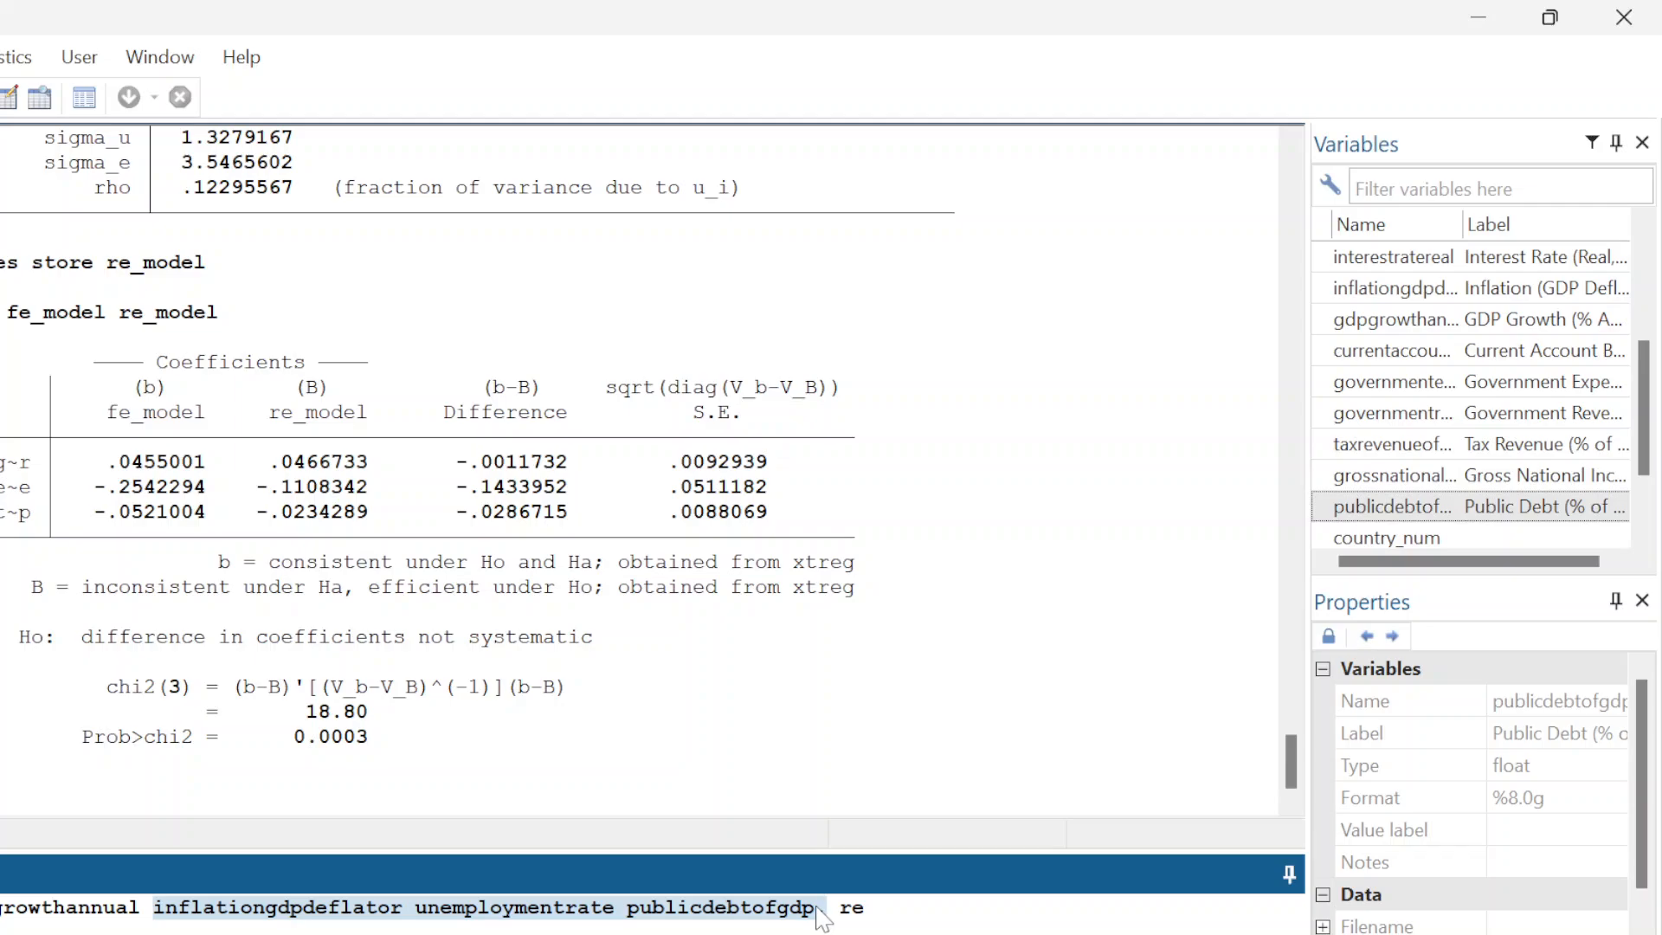
pyautogui.click(865, 907)
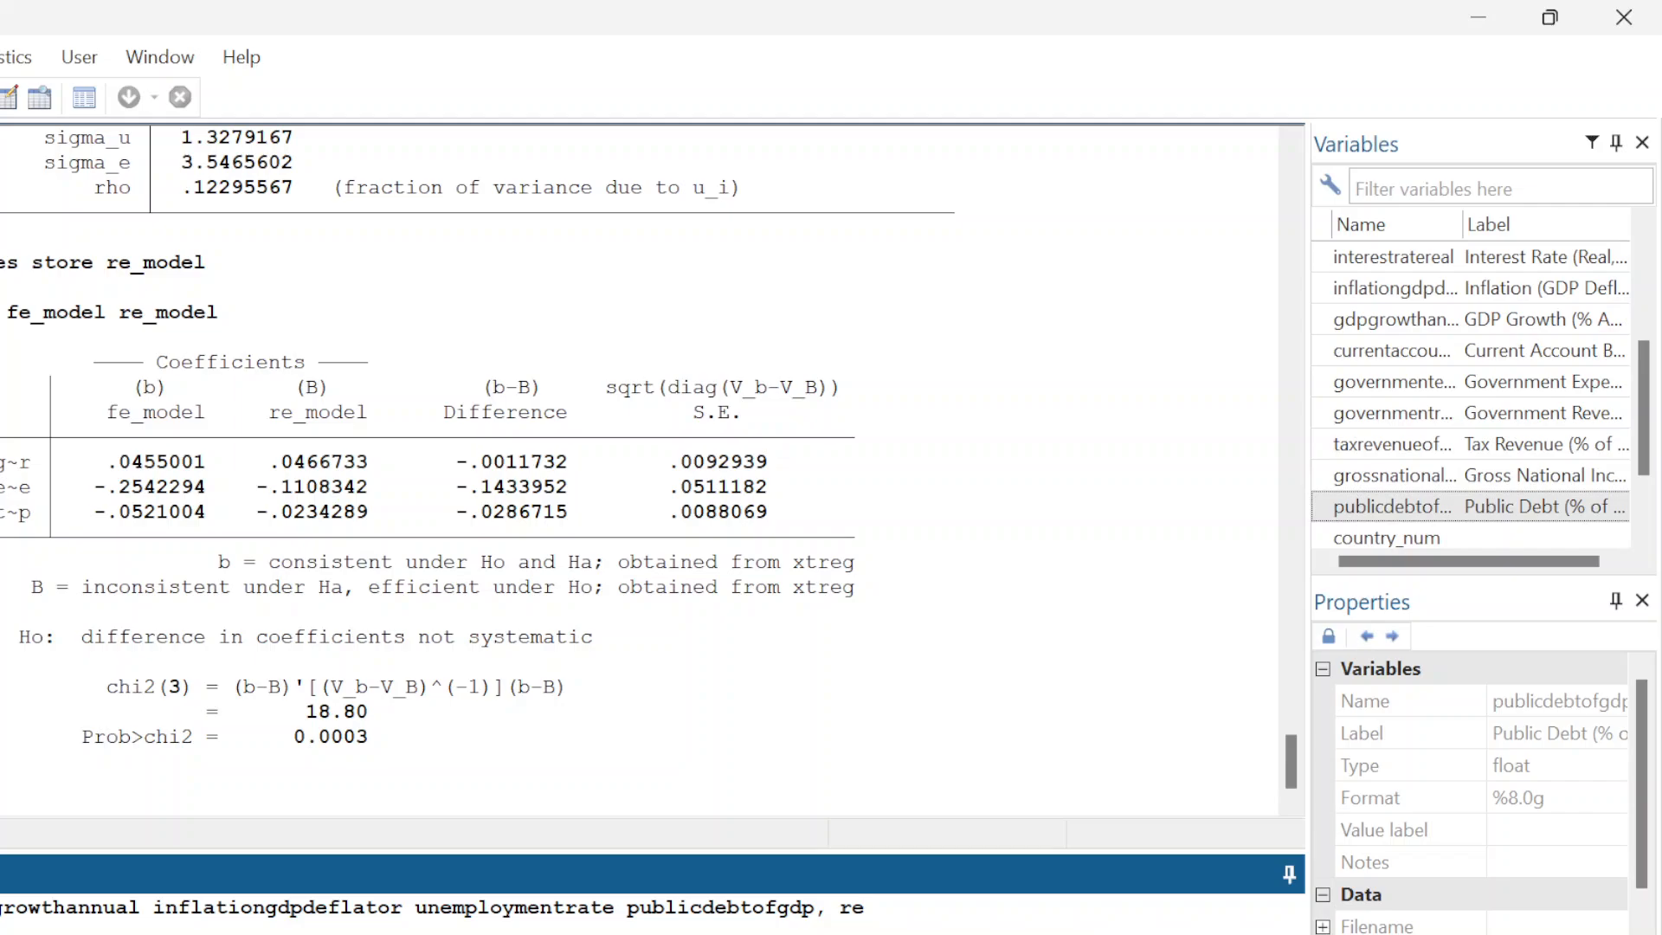
pyautogui.scroll(2, 641, 472)
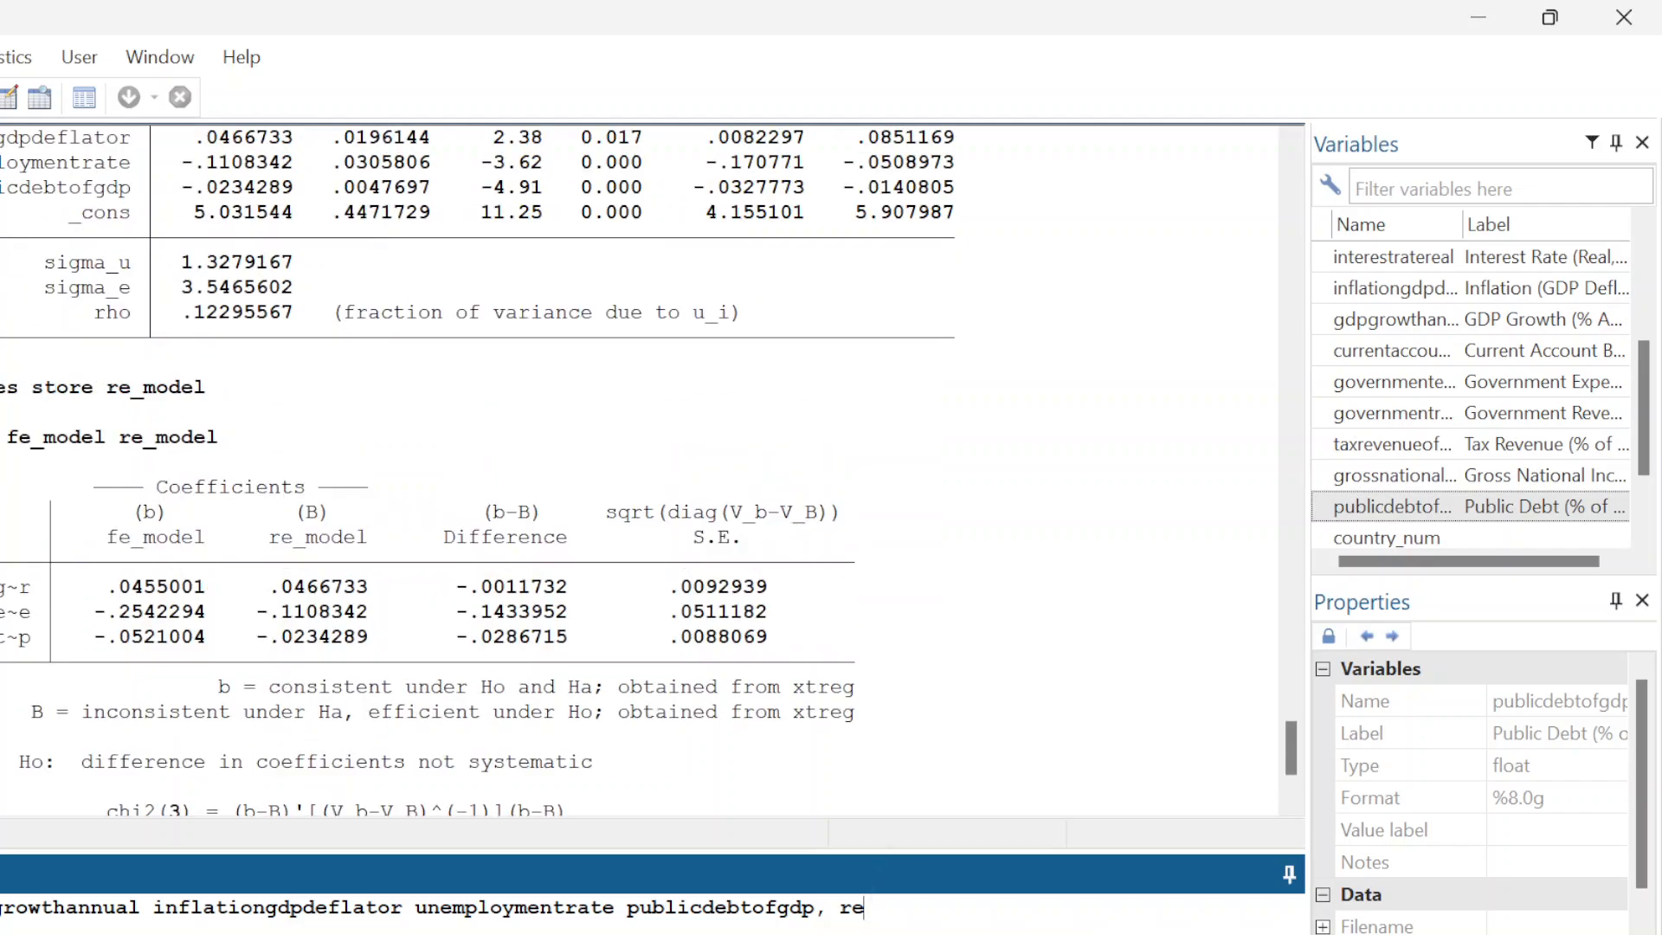
# Run the fixed-effects regression of gdpgrowthannual on inflationgdpdeflator, unemploymentrate and publicdebtofgdp, and look over its output against the earlier results
pyautogui.scroll(-1, 640, 472)
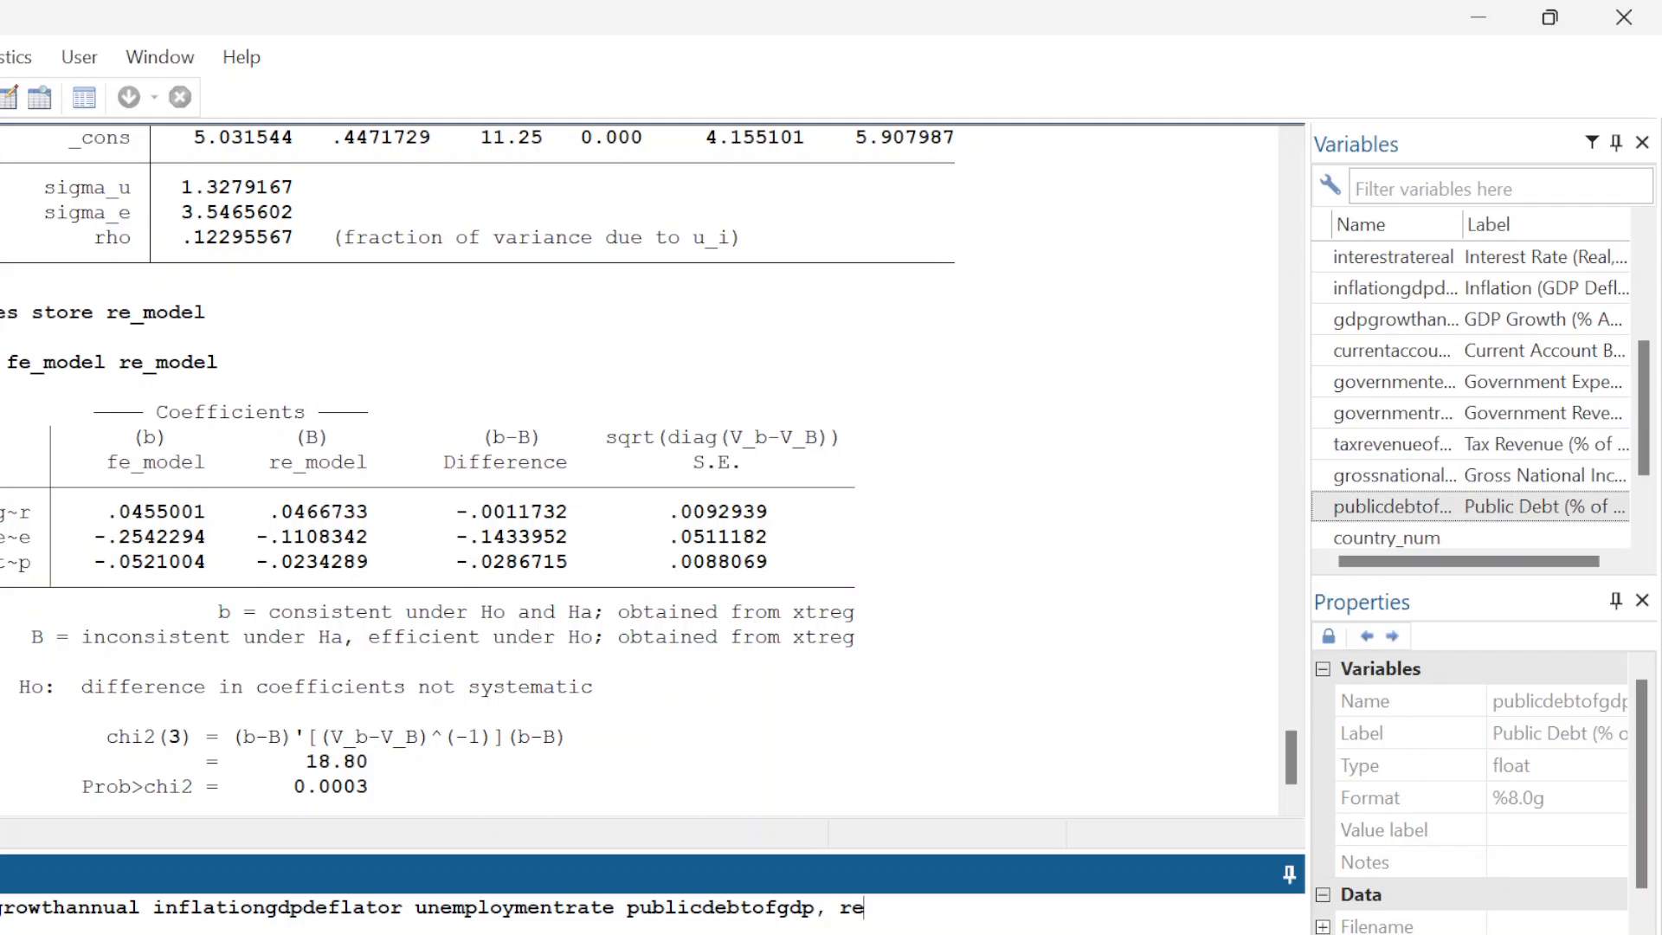
pyautogui.press('BackSpace')
pyautogui.press('BackSpace')
pyautogui.write('fe')
pyautogui.press('Return')
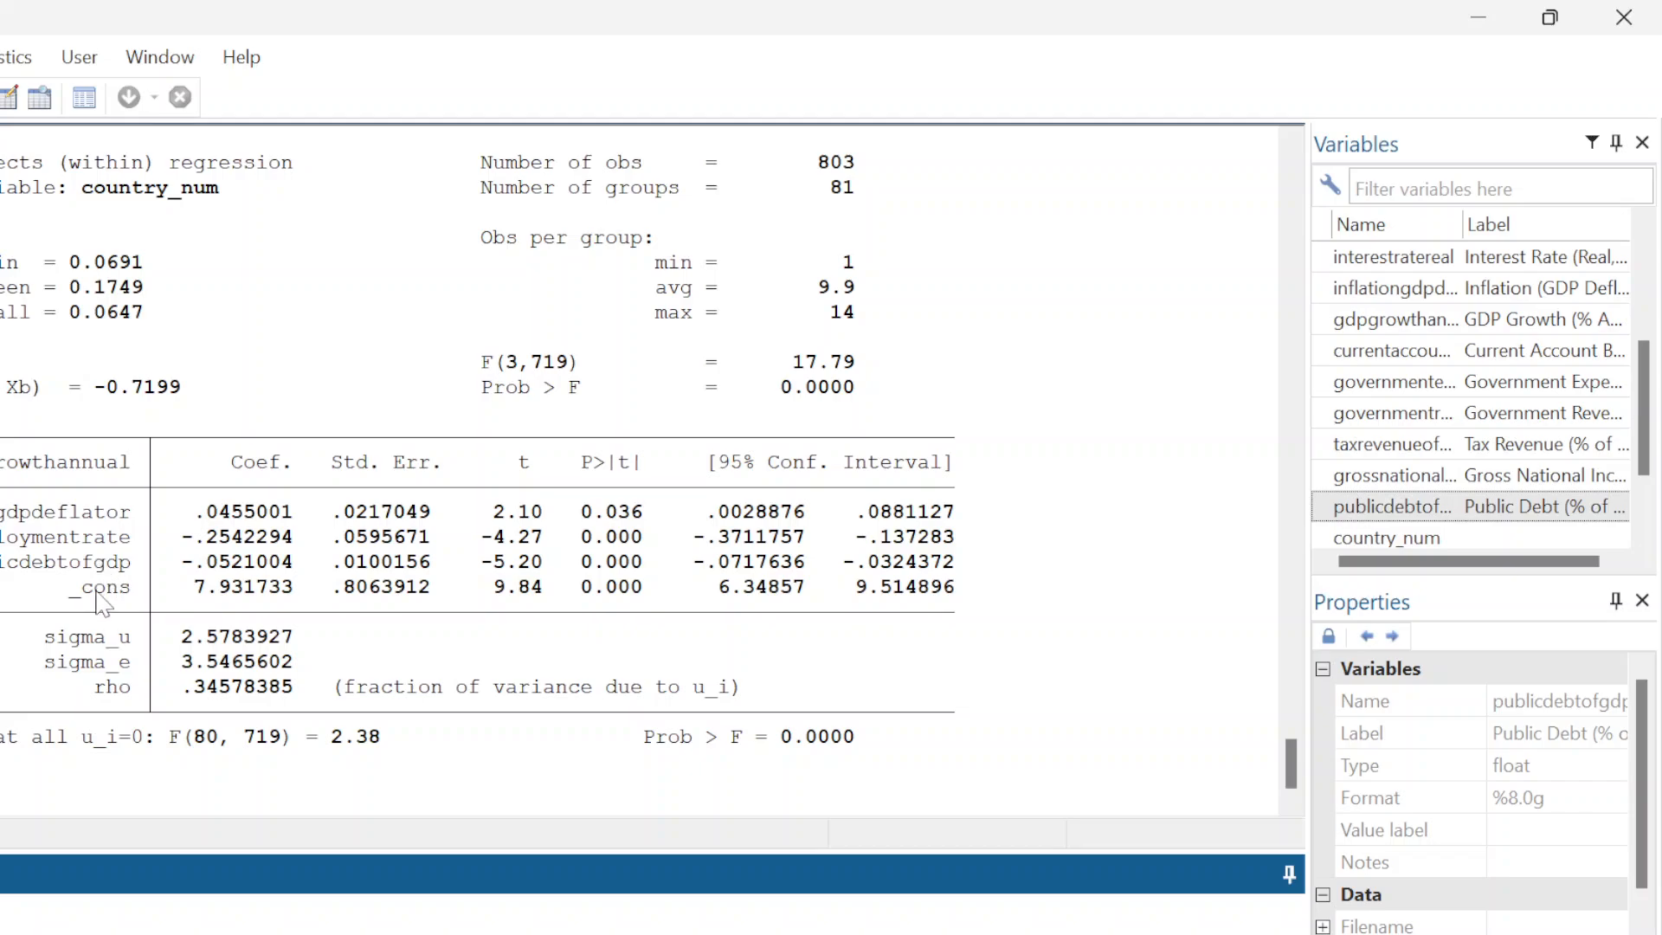
pyautogui.scroll(11, 145, 706)
pyautogui.scroll(-10, 145, 720)
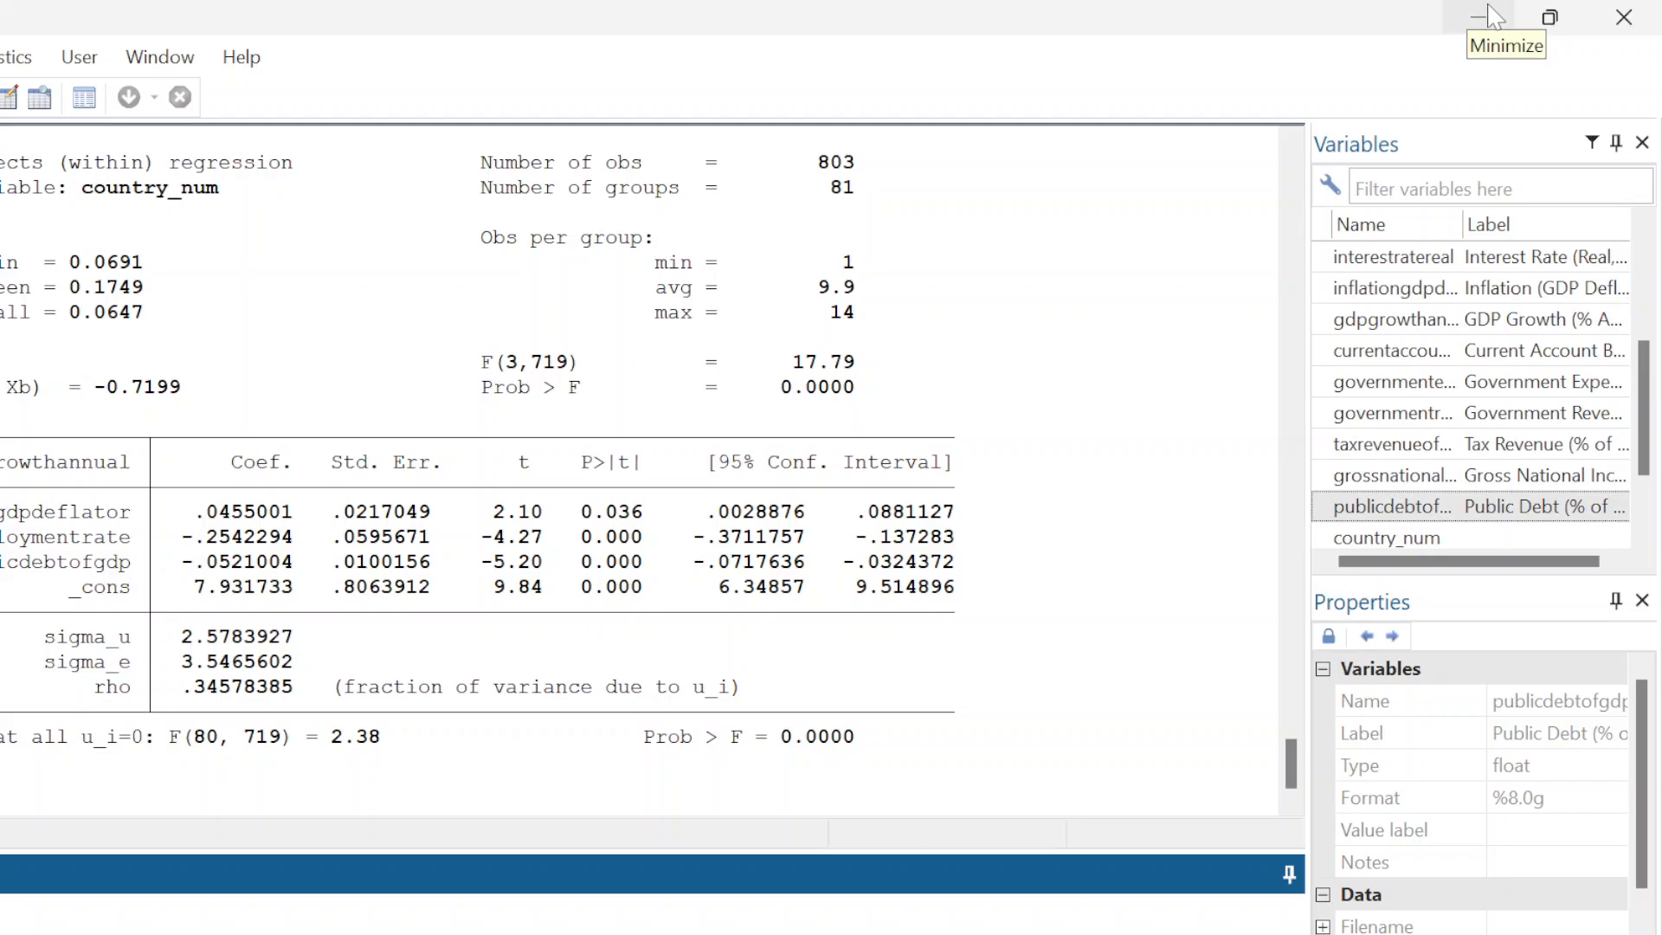
# View the country-by-year dataset in Stata's Data Editor, minimise it and return to the regression results
pyautogui.click(1484, 15)
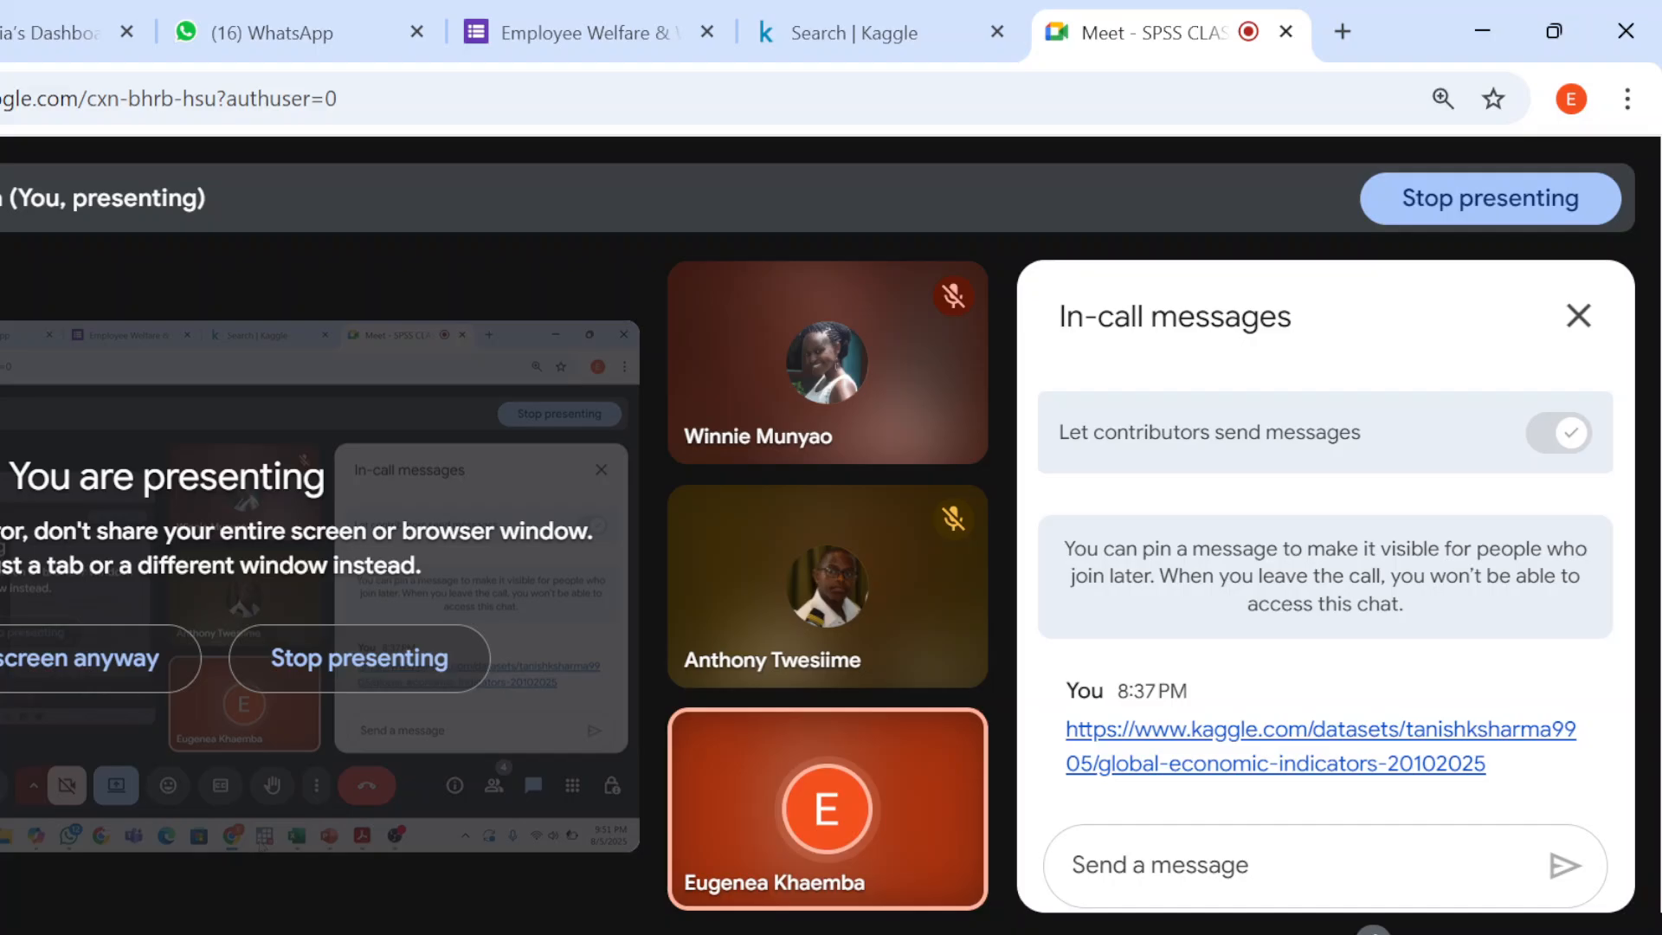
pyautogui.click(1002, 920)
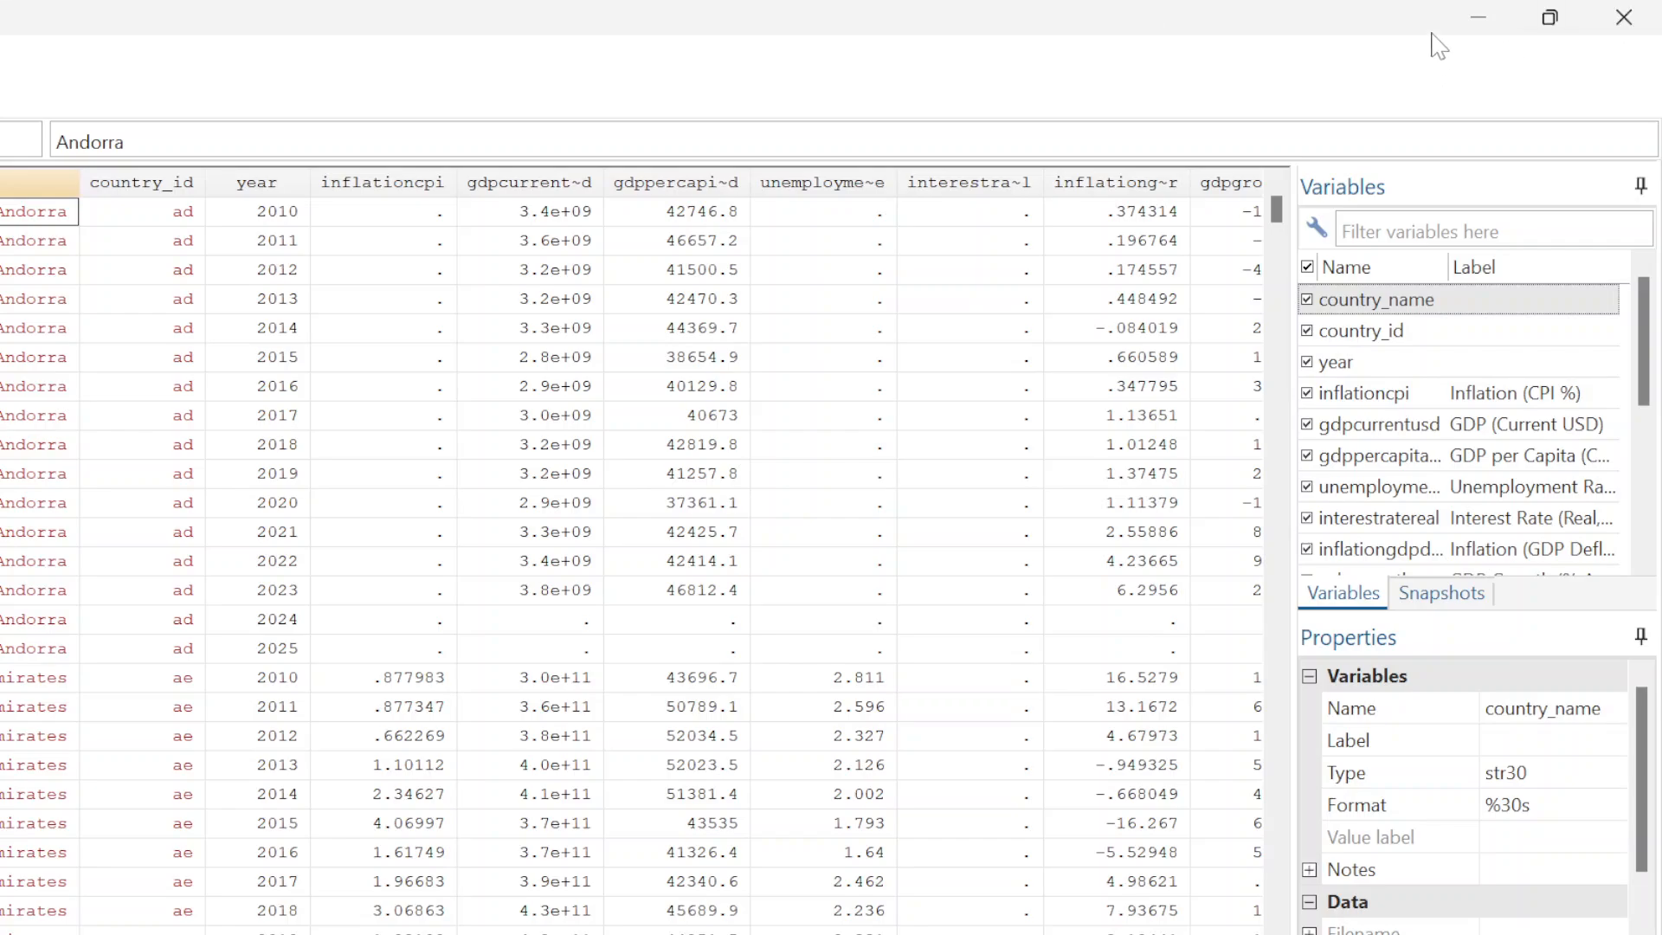
pyautogui.click(1478, 16)
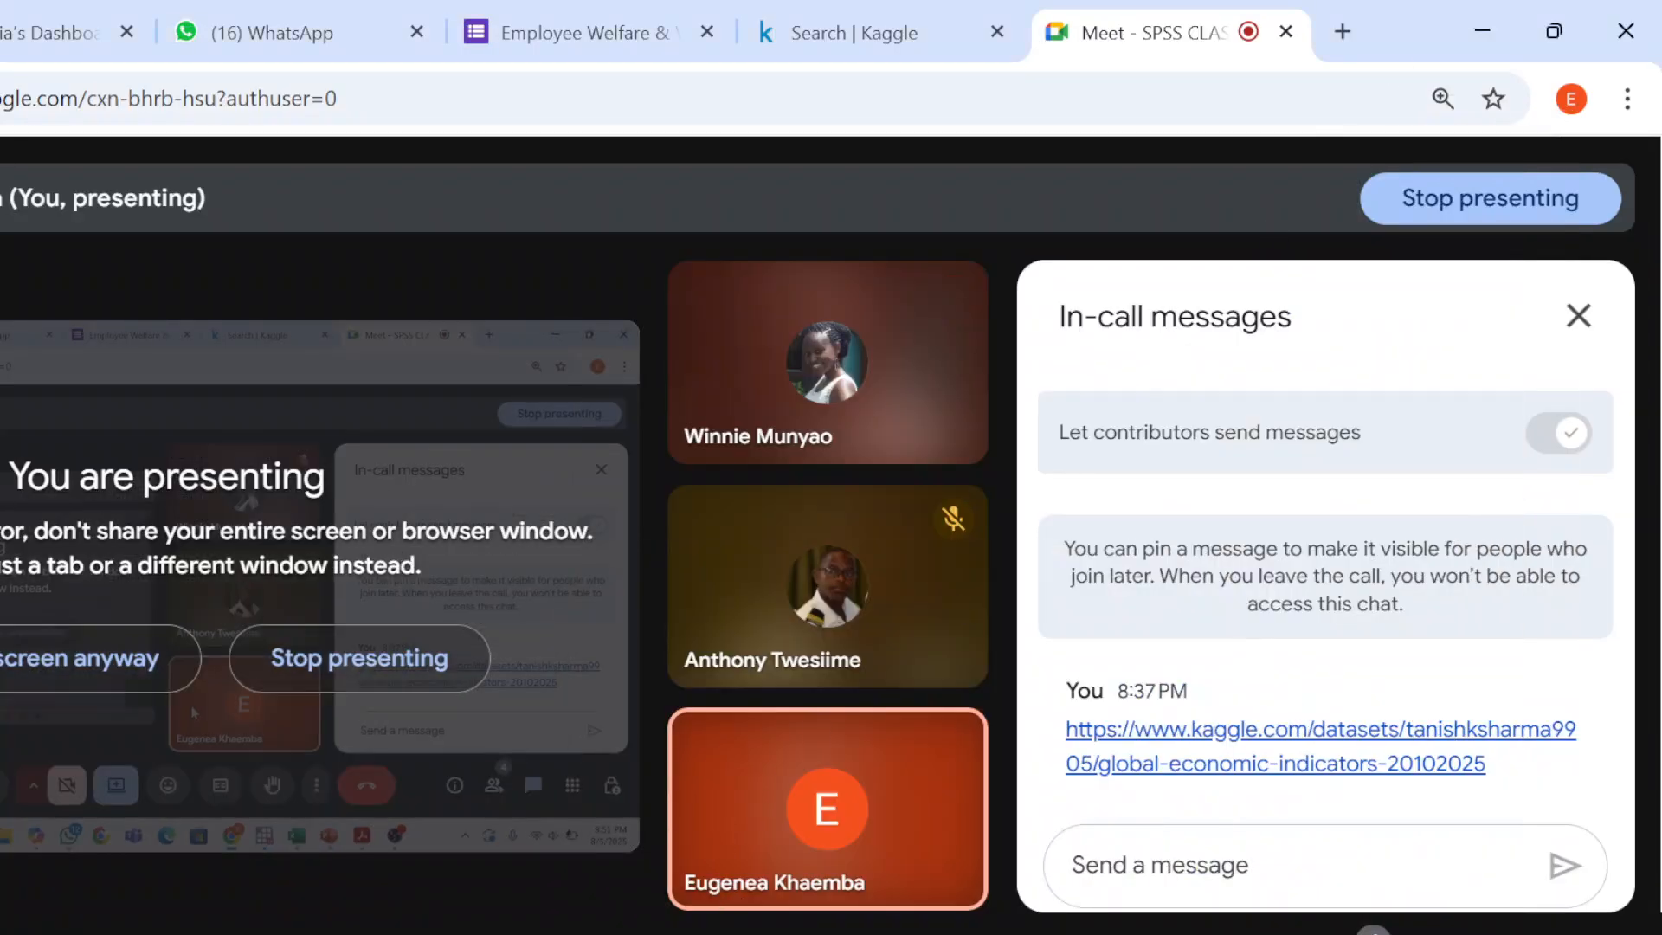
pyautogui.click(869, 934)
pyautogui.click(438, 892)
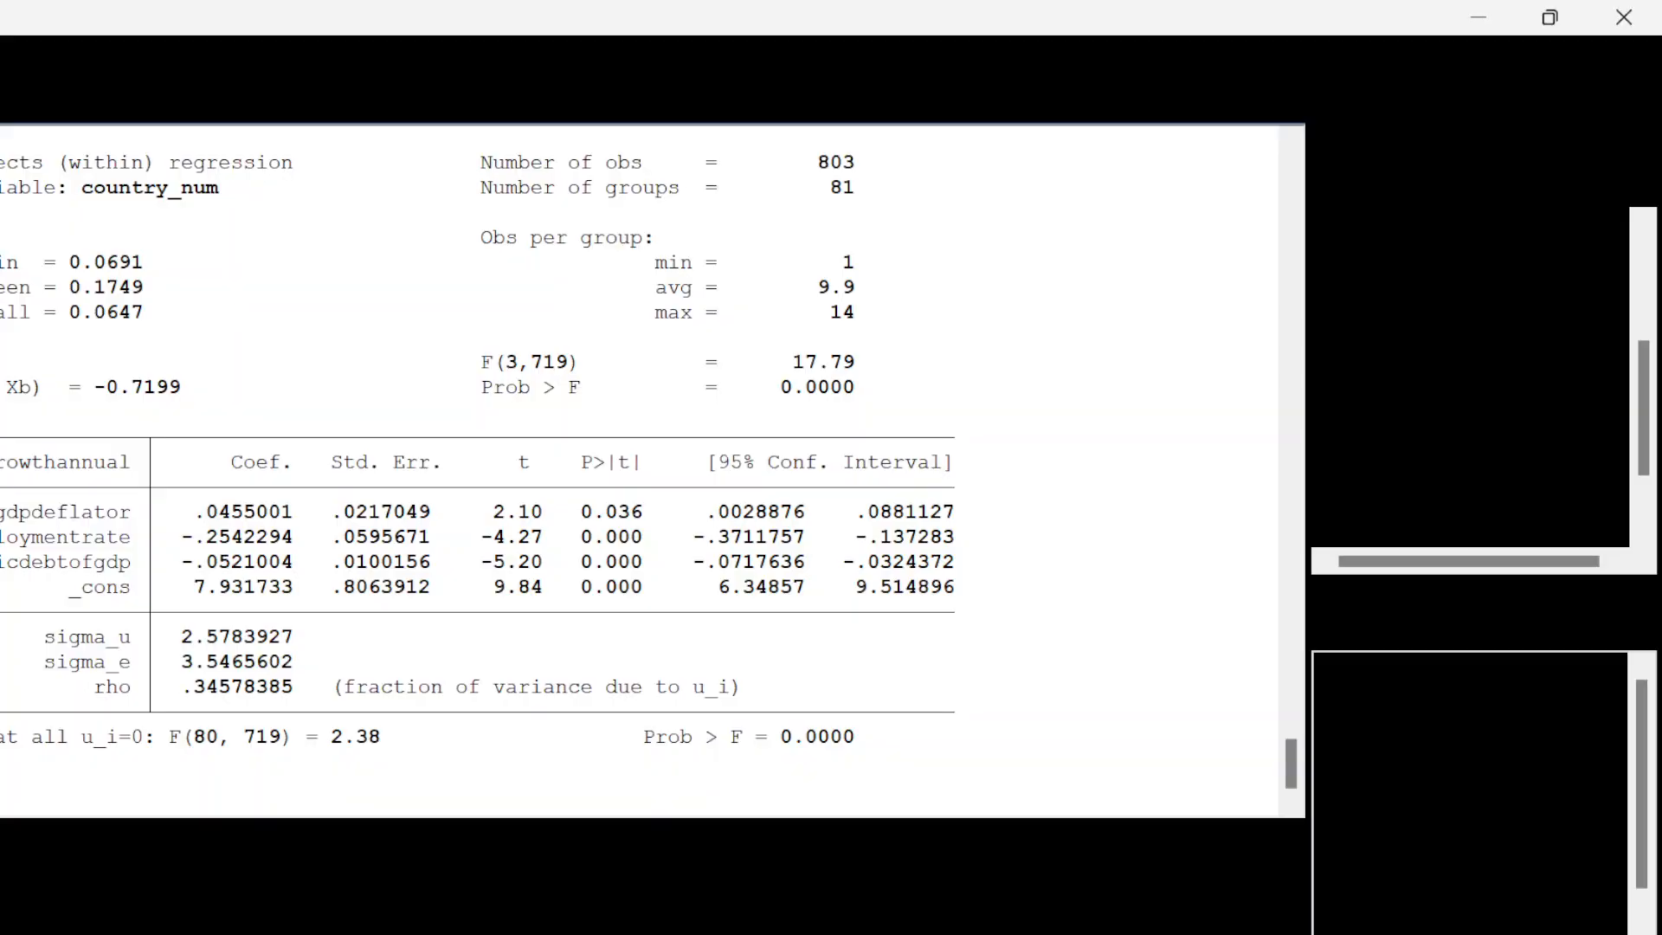
# Bring up the import dialog for delimited text data (*.csv) to show the file selection, and minimise it
pyautogui.click(0, 57)
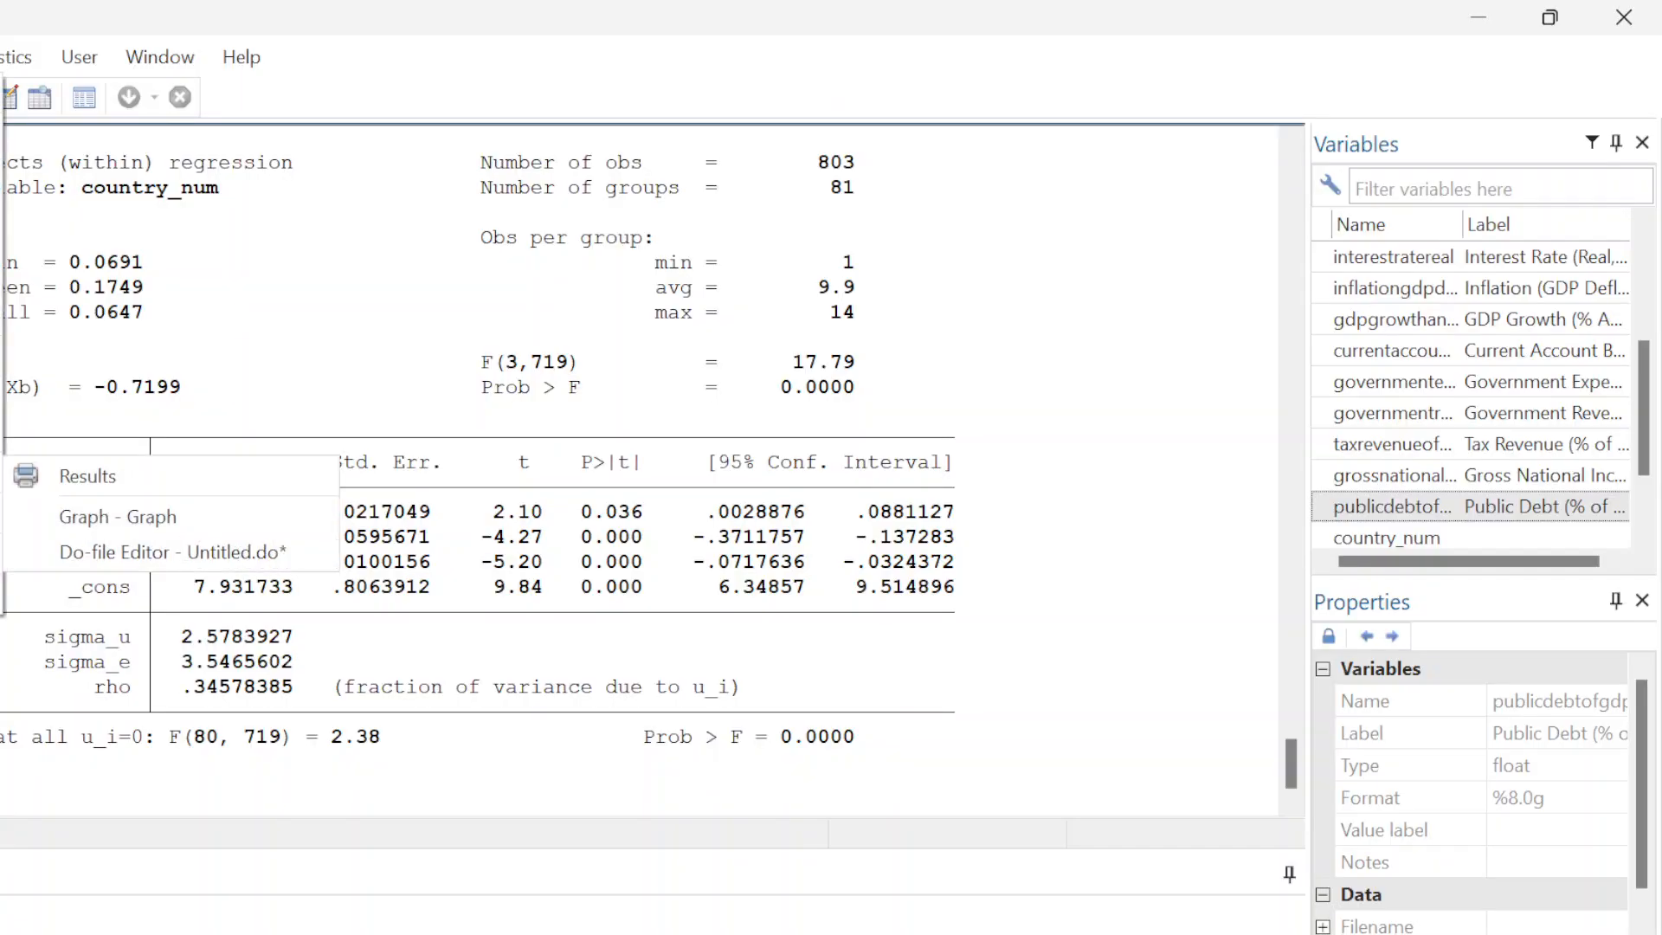
pyautogui.moveTo(0, 399)
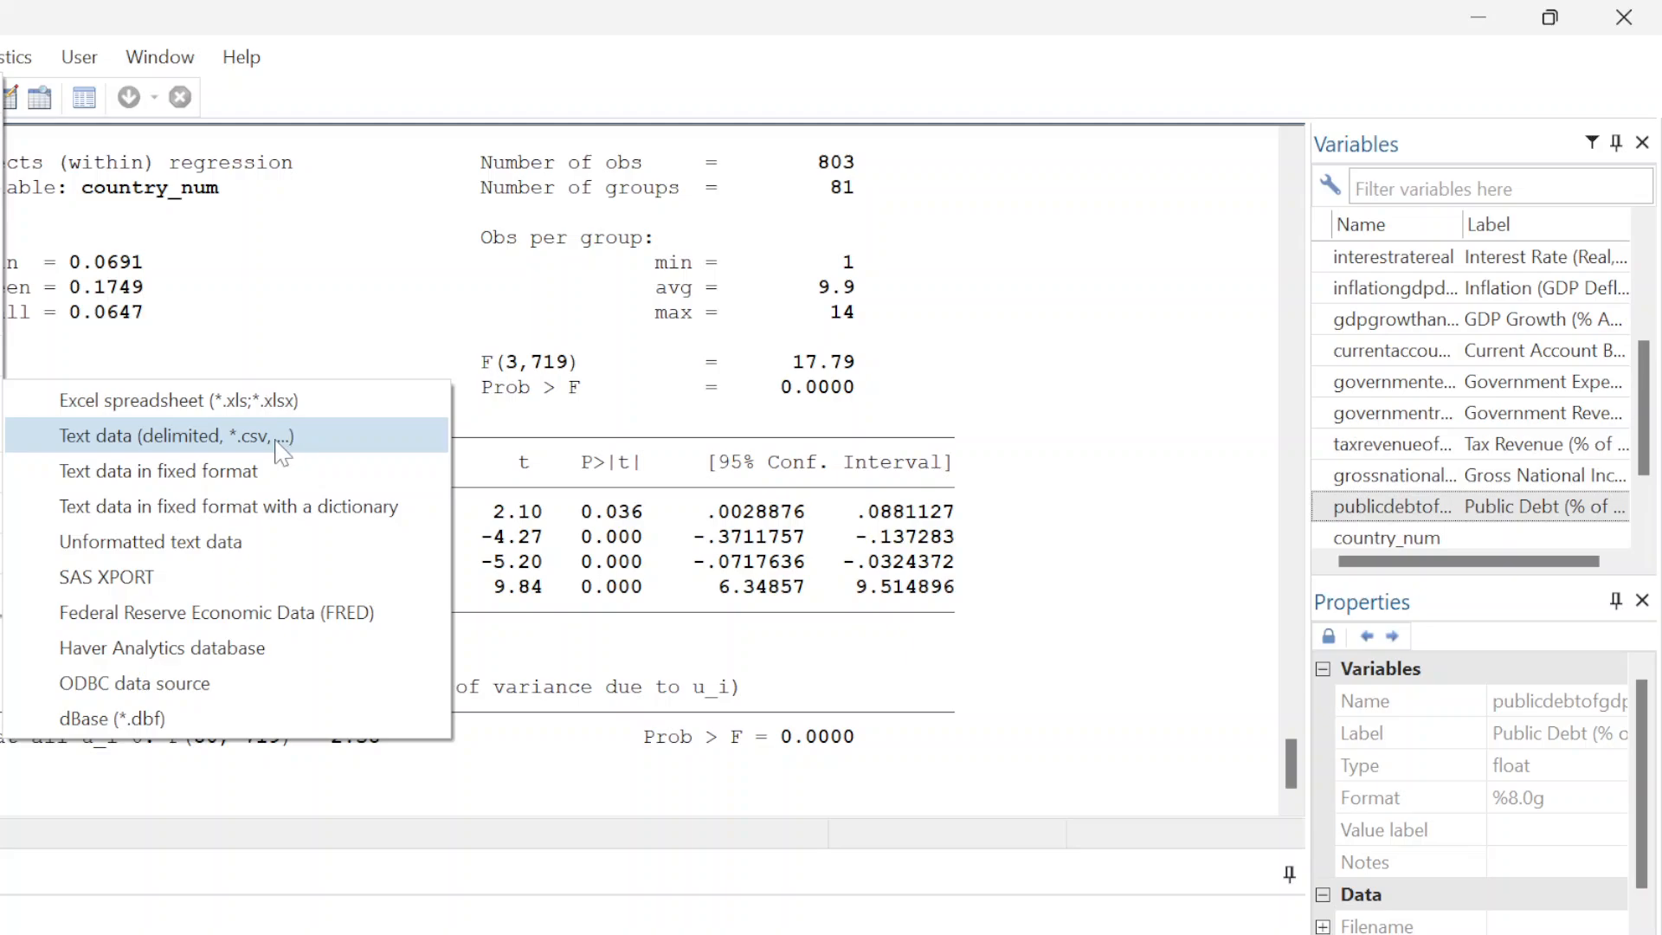
pyautogui.click(278, 438)
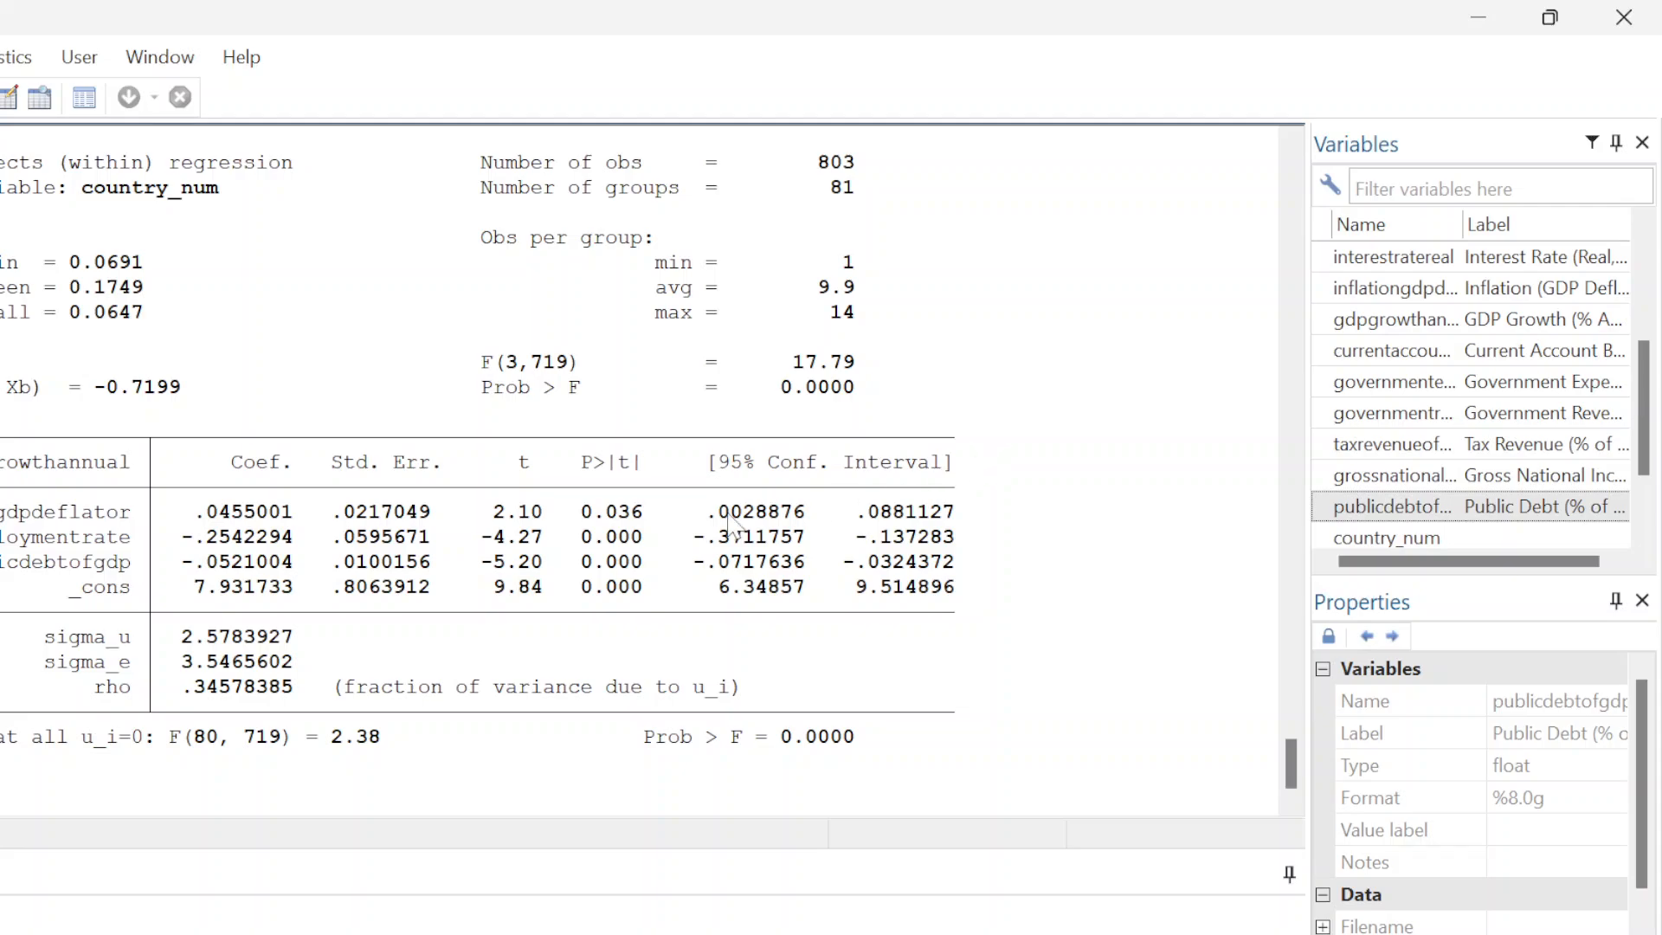
pyautogui.click(729, 514)
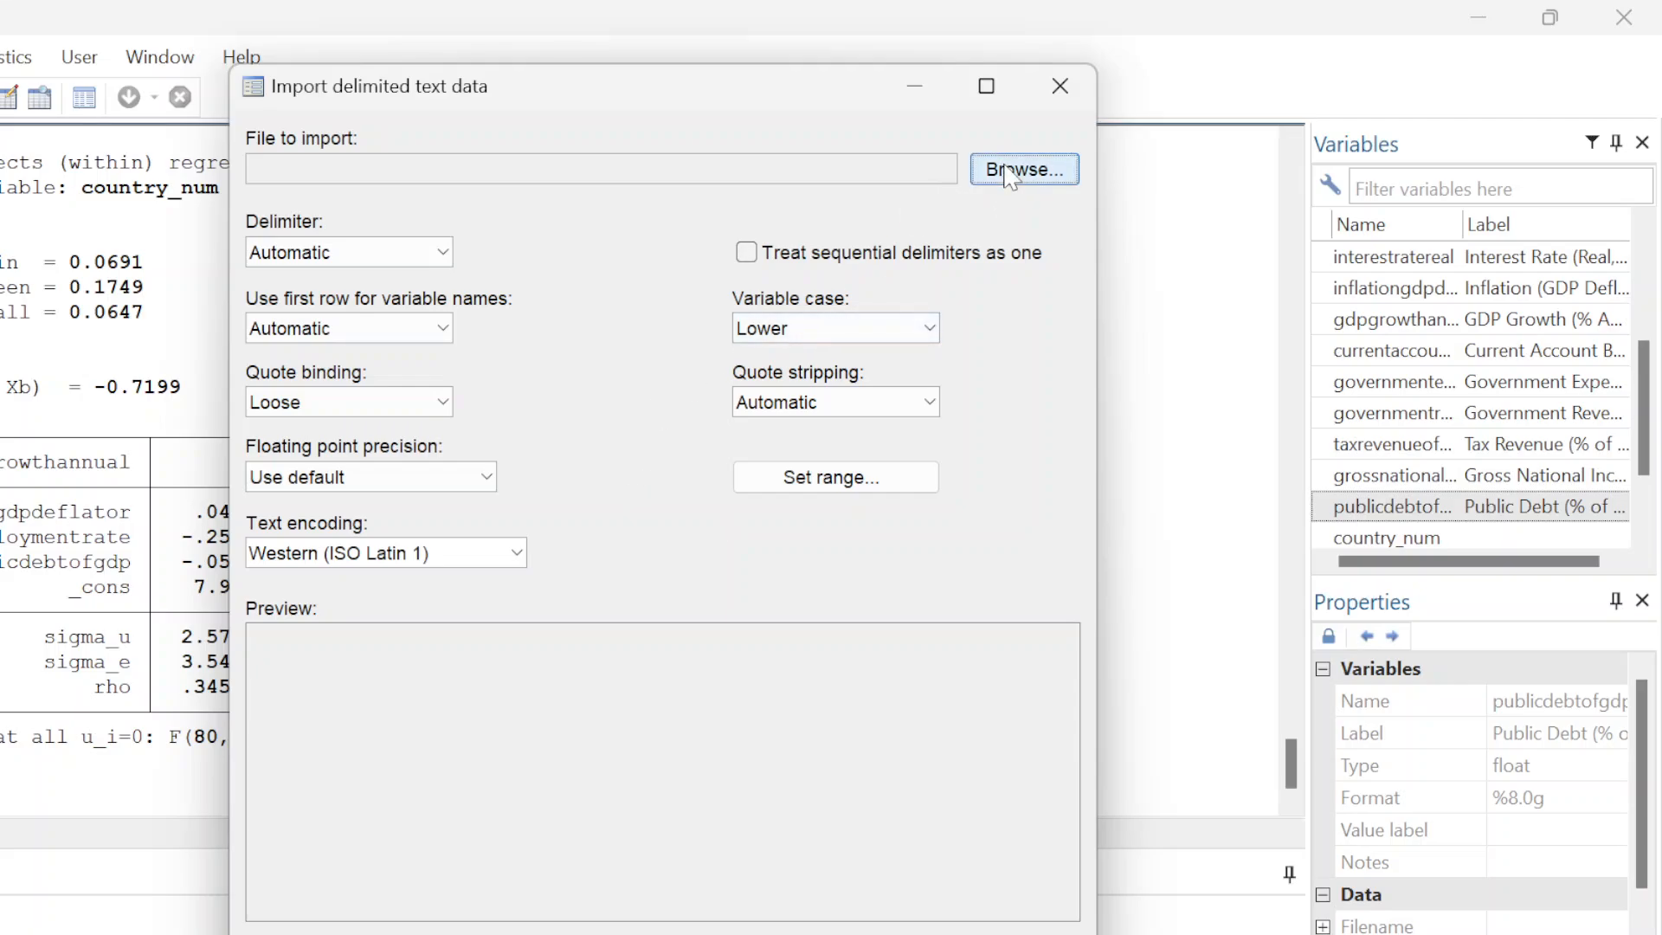
pyautogui.click(915, 86)
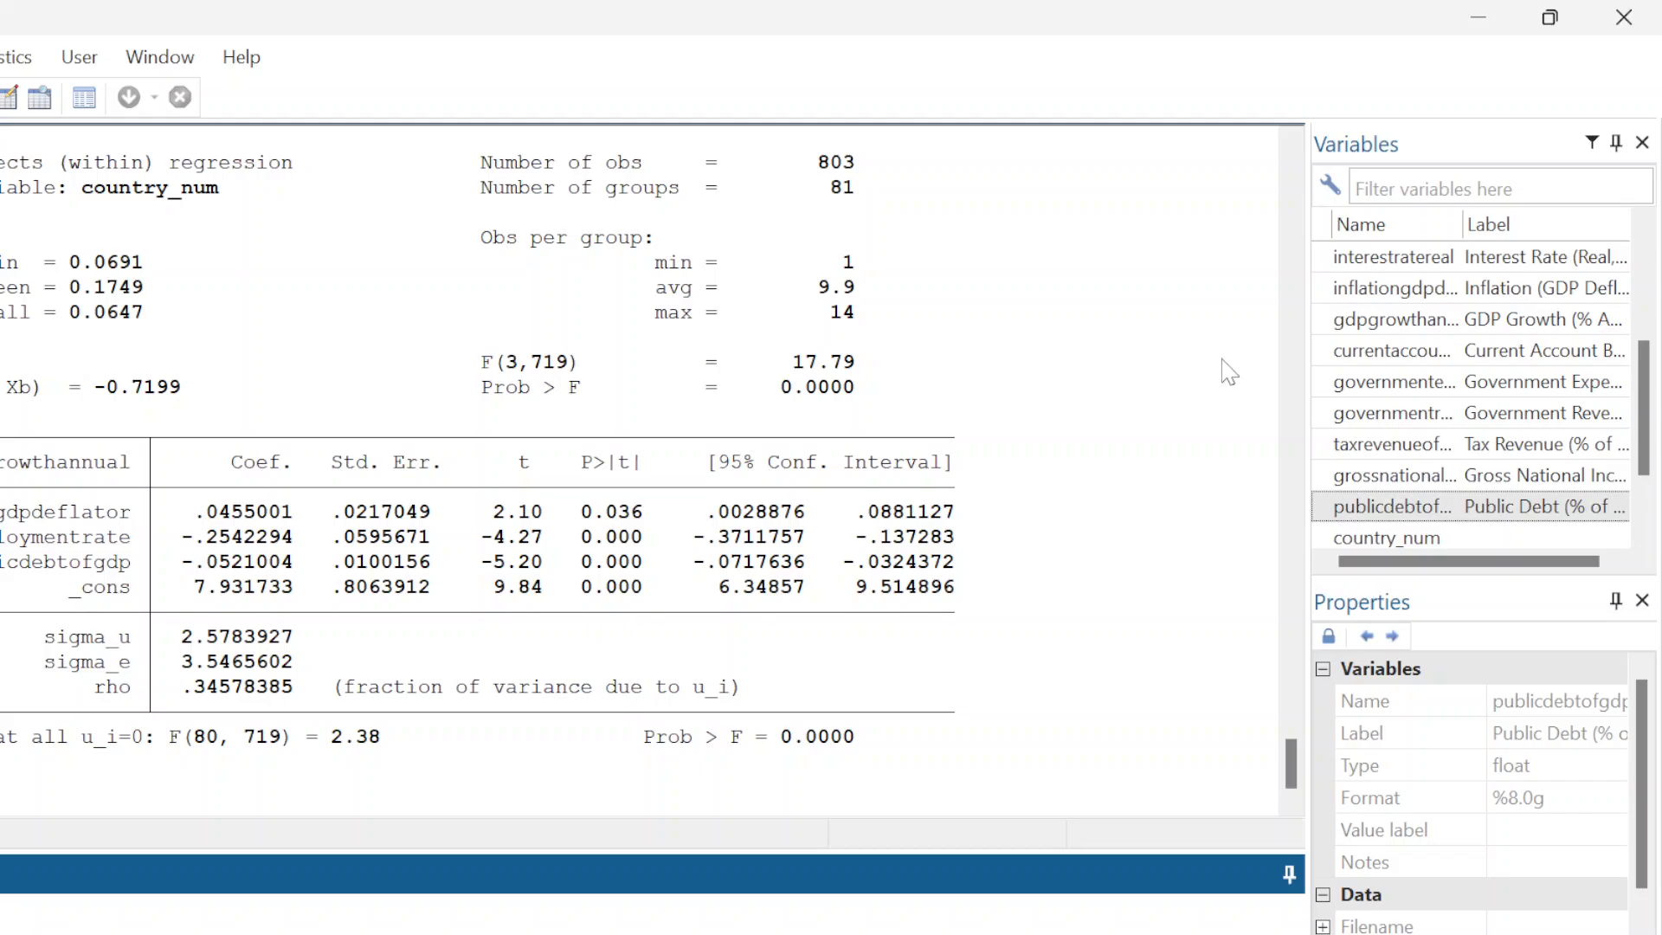
# Switch to Google Meet and view the panel analysis commands and notes in Stata's Do-file Editor
pyautogui.hotkey('alt', 'Tab')
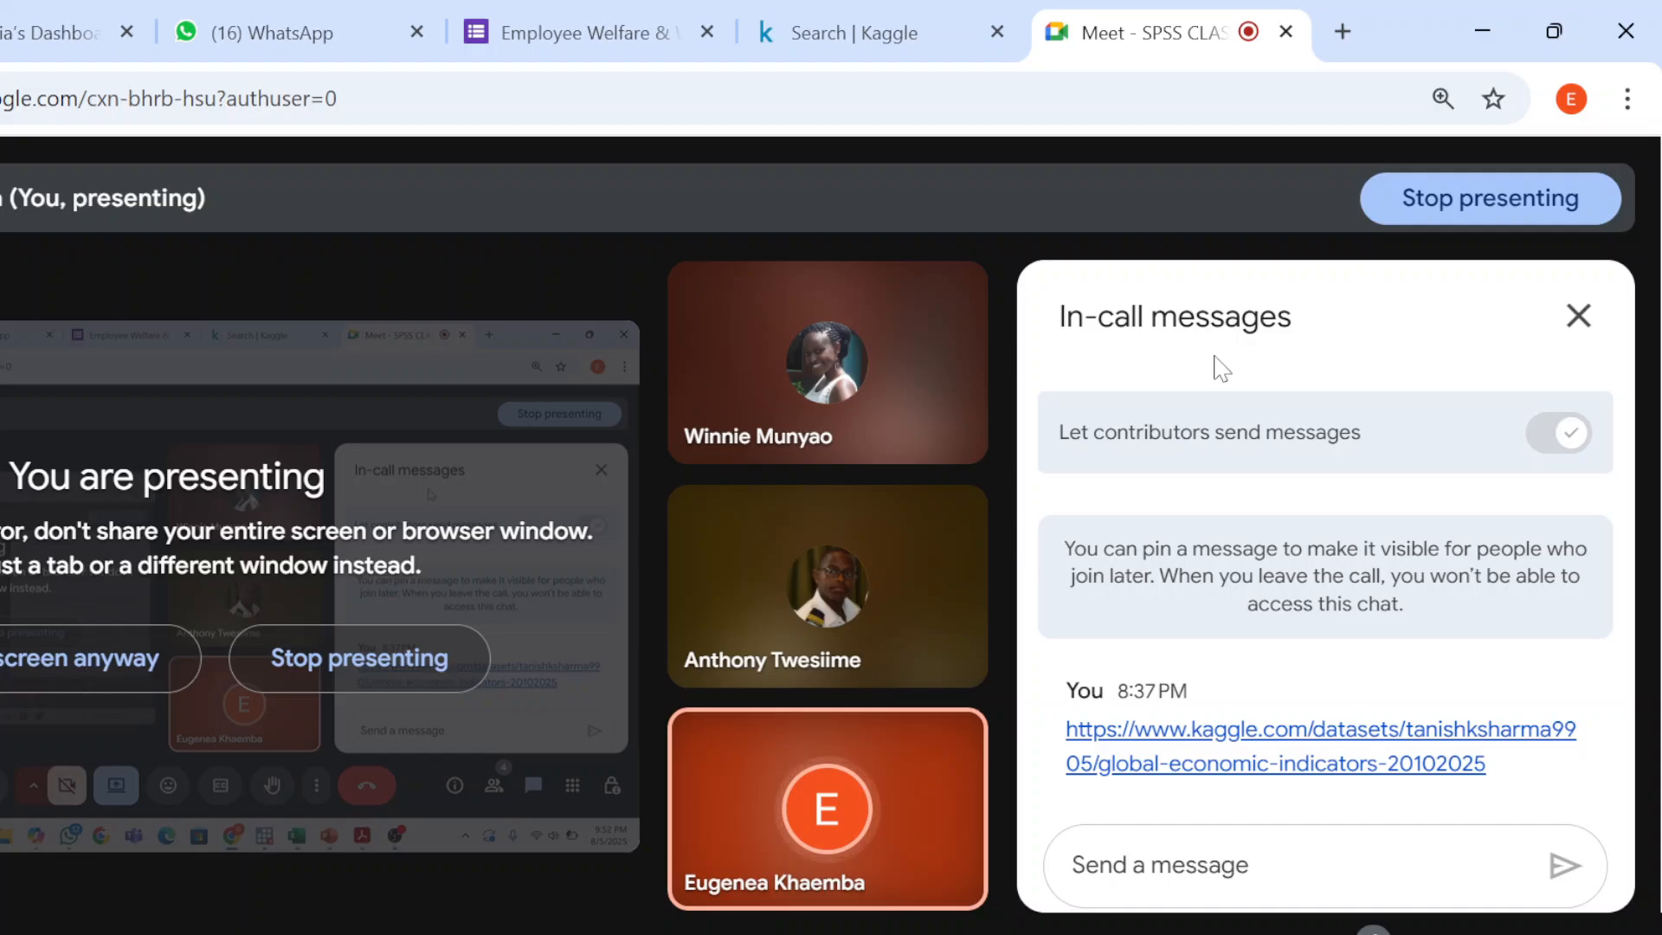
pyautogui.press('super+9')
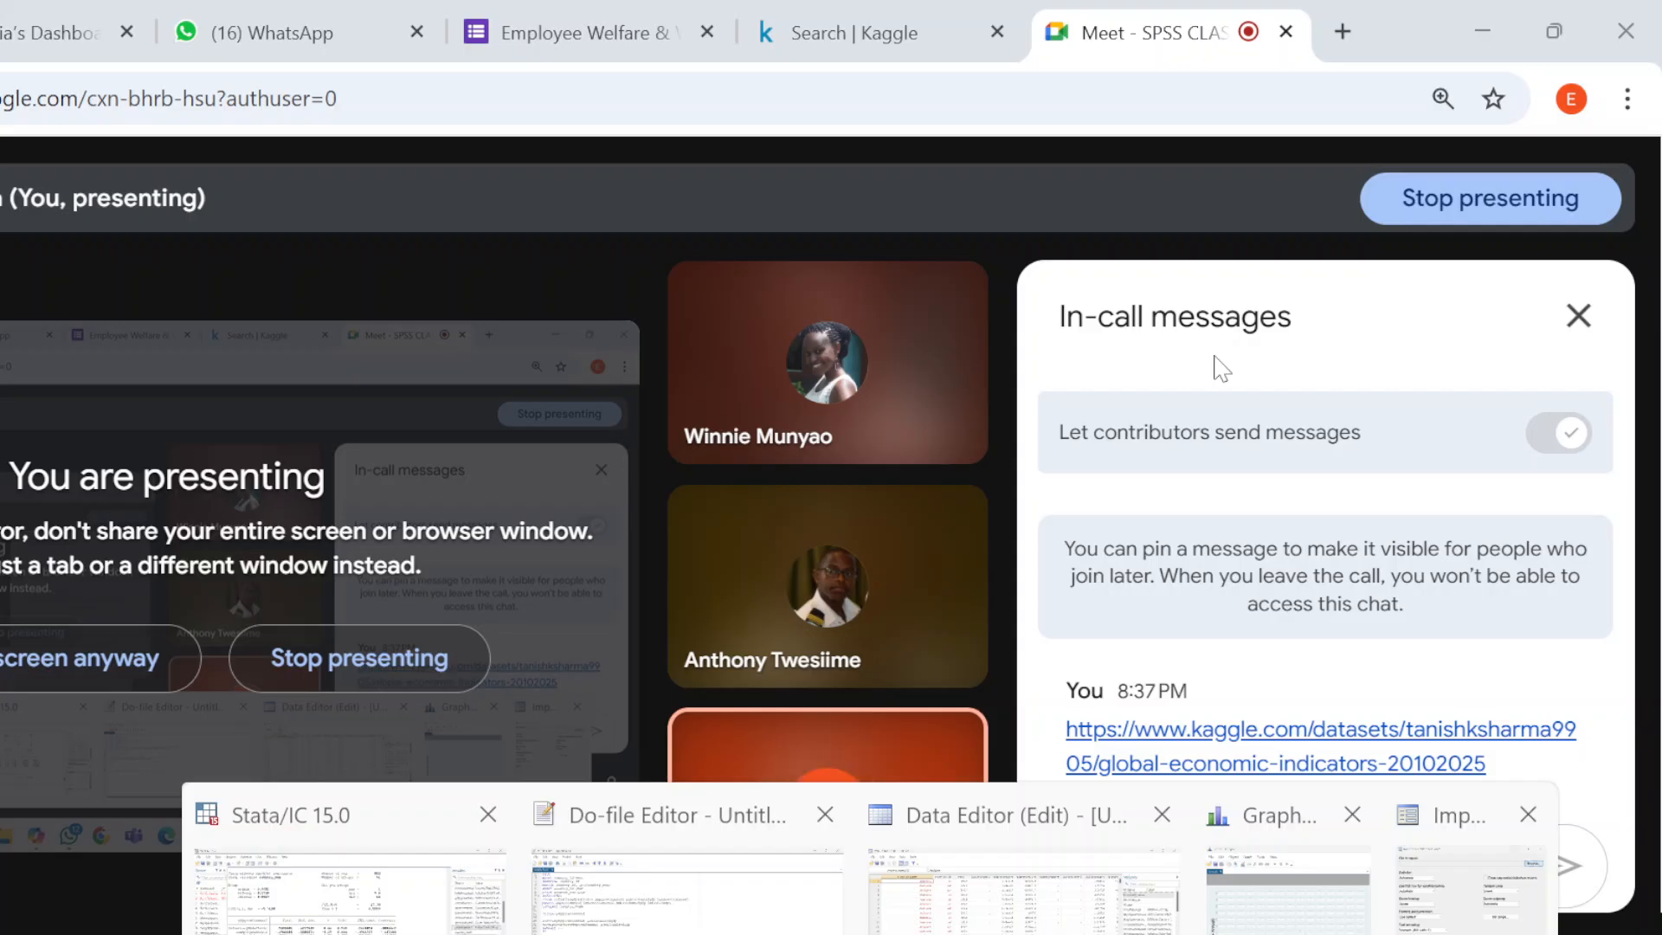
pyautogui.click(686, 892)
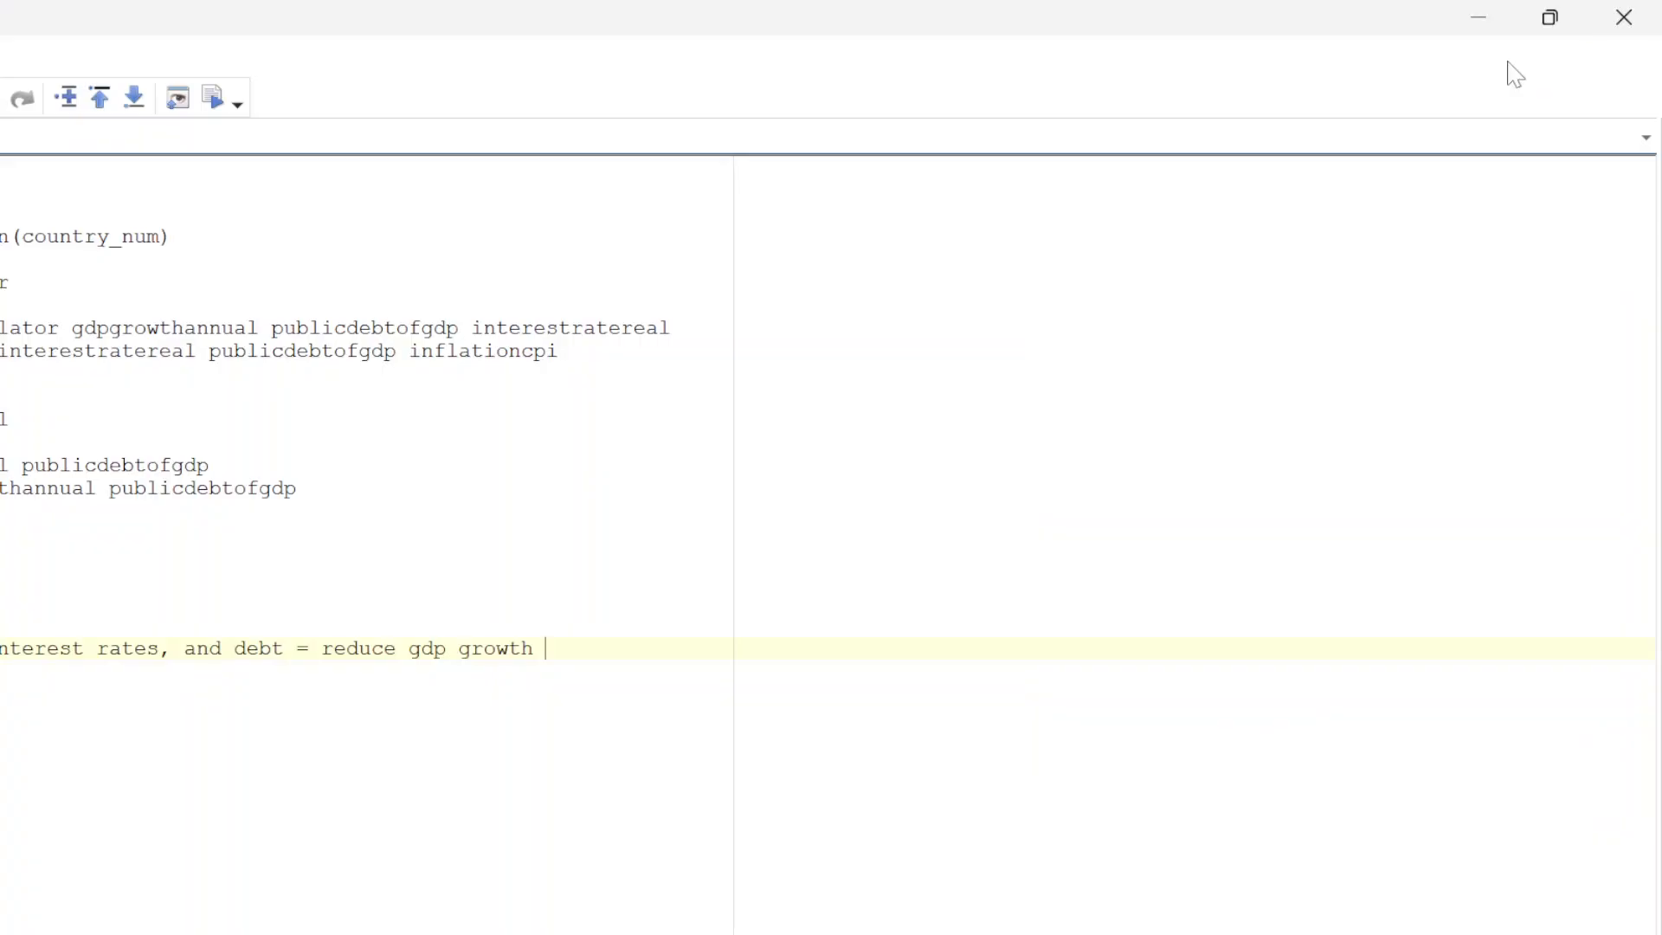
pyautogui.click(1477, 15)
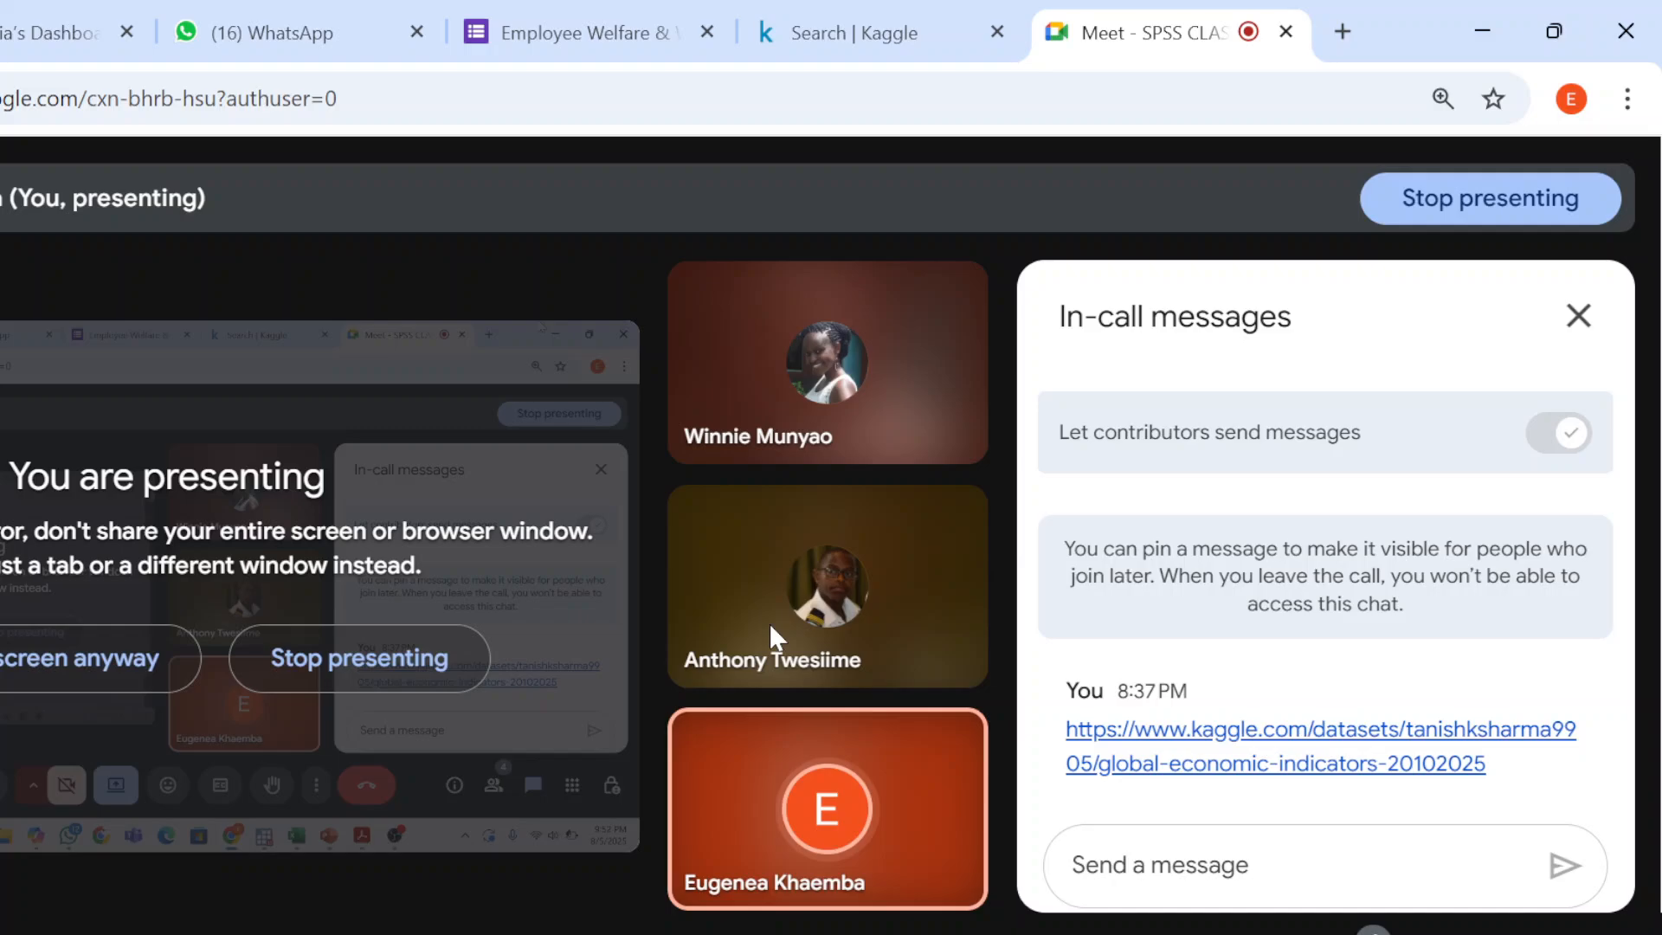
pyautogui.click(801, 934)
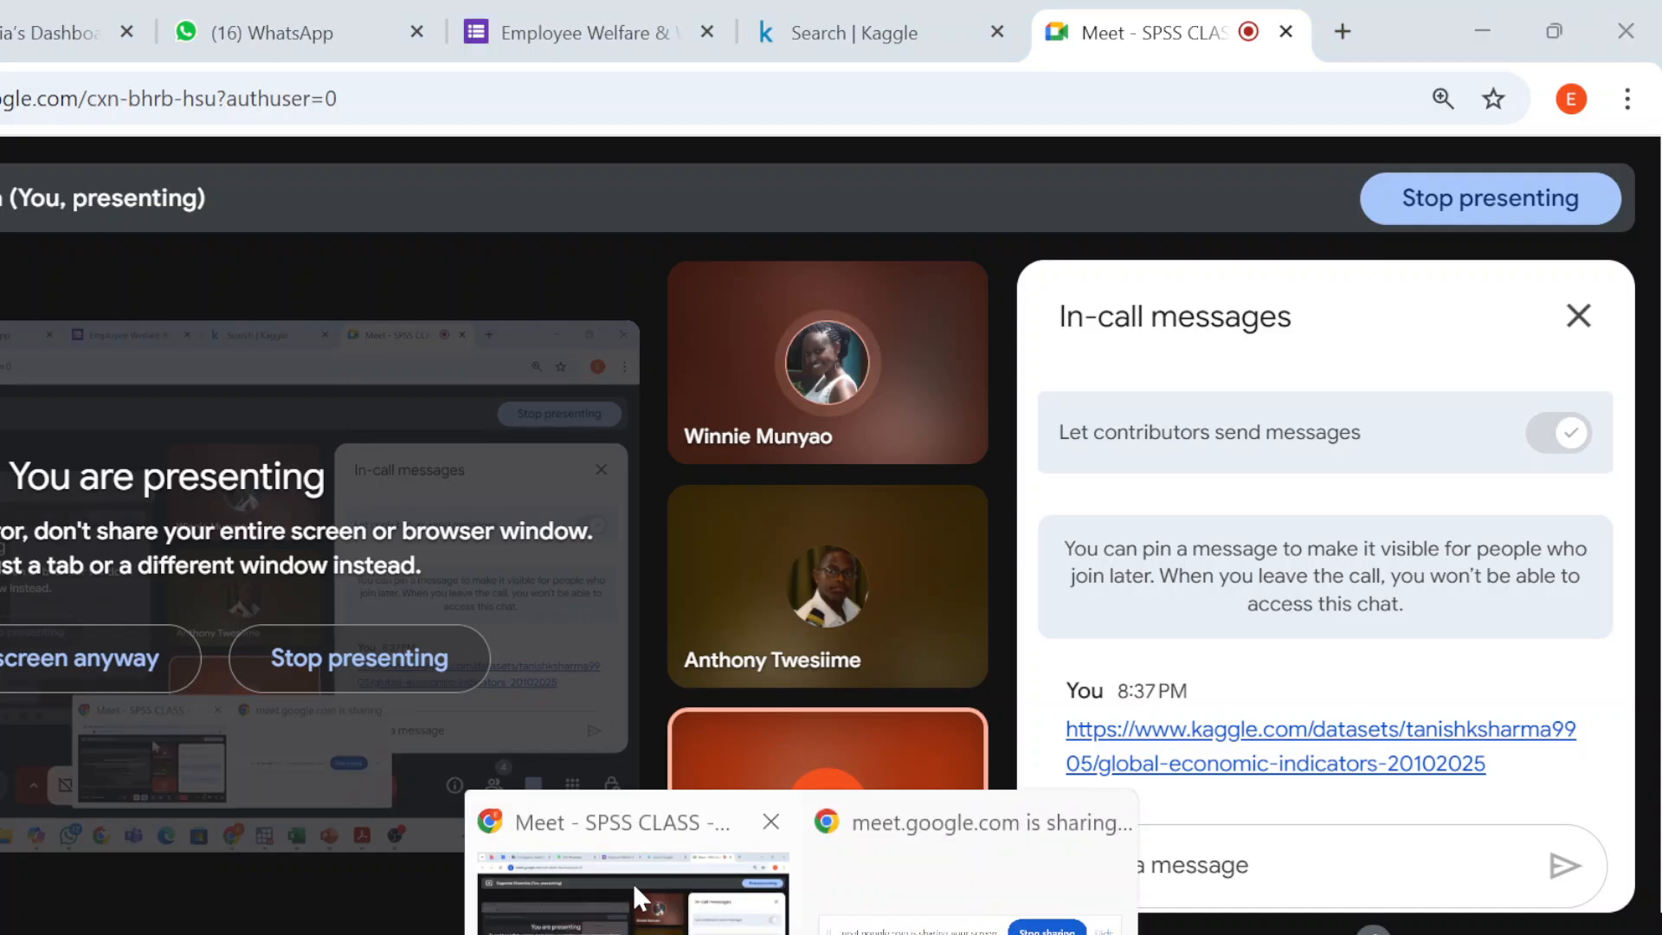
pyautogui.moveTo(870, 934)
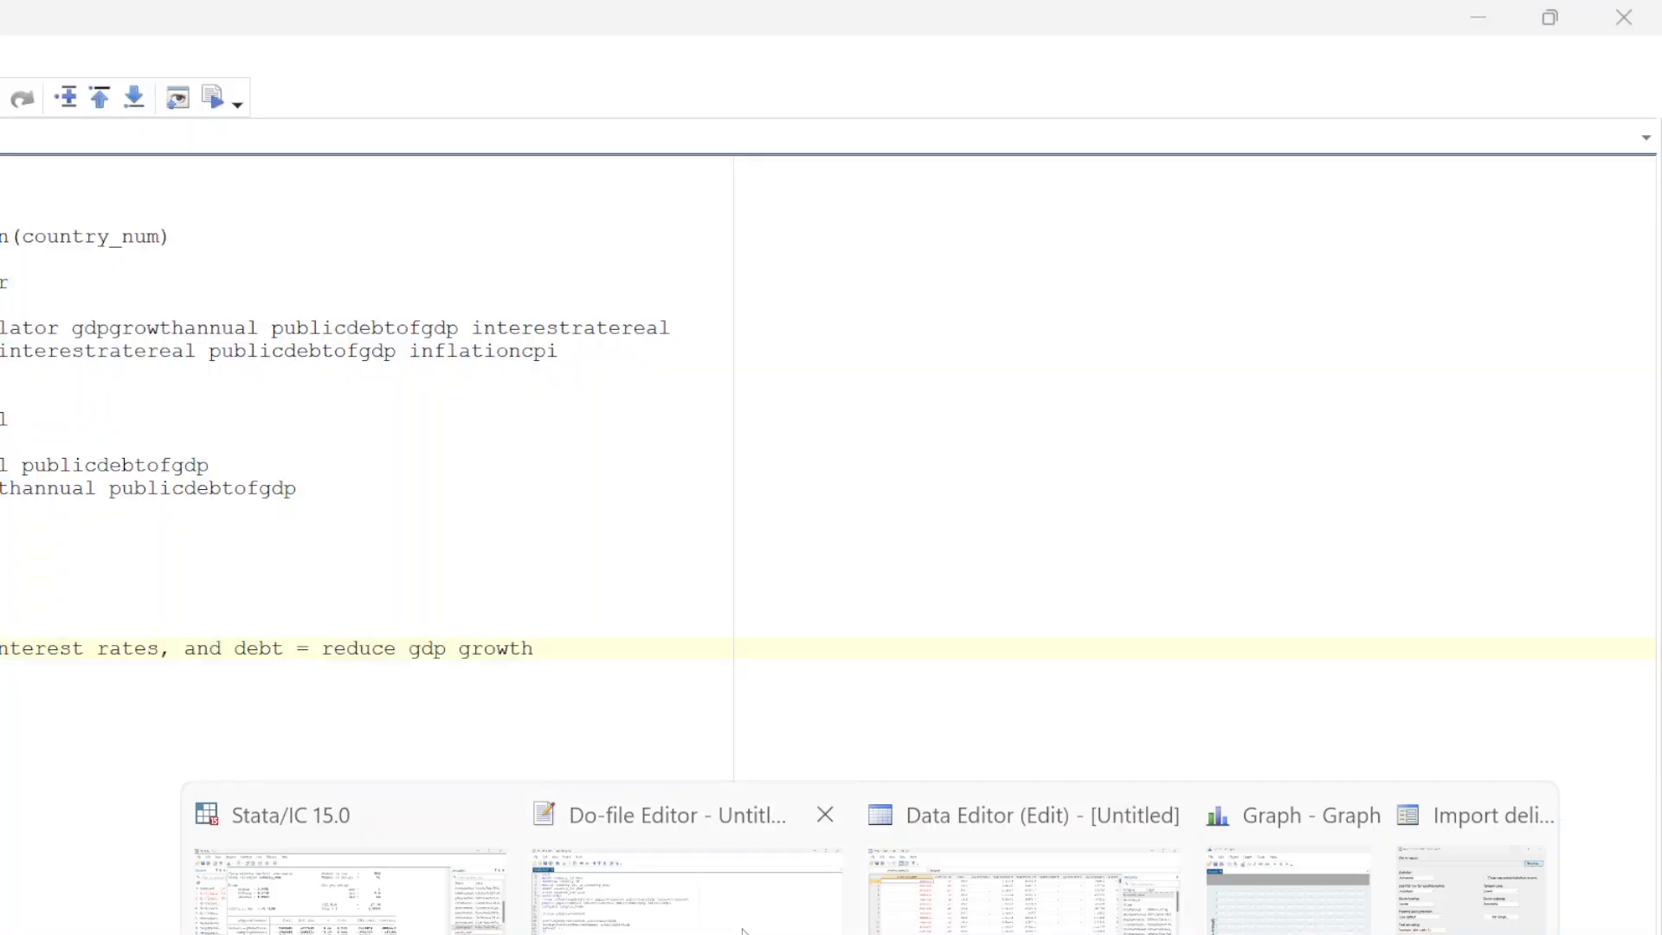
pyautogui.click(743, 931)
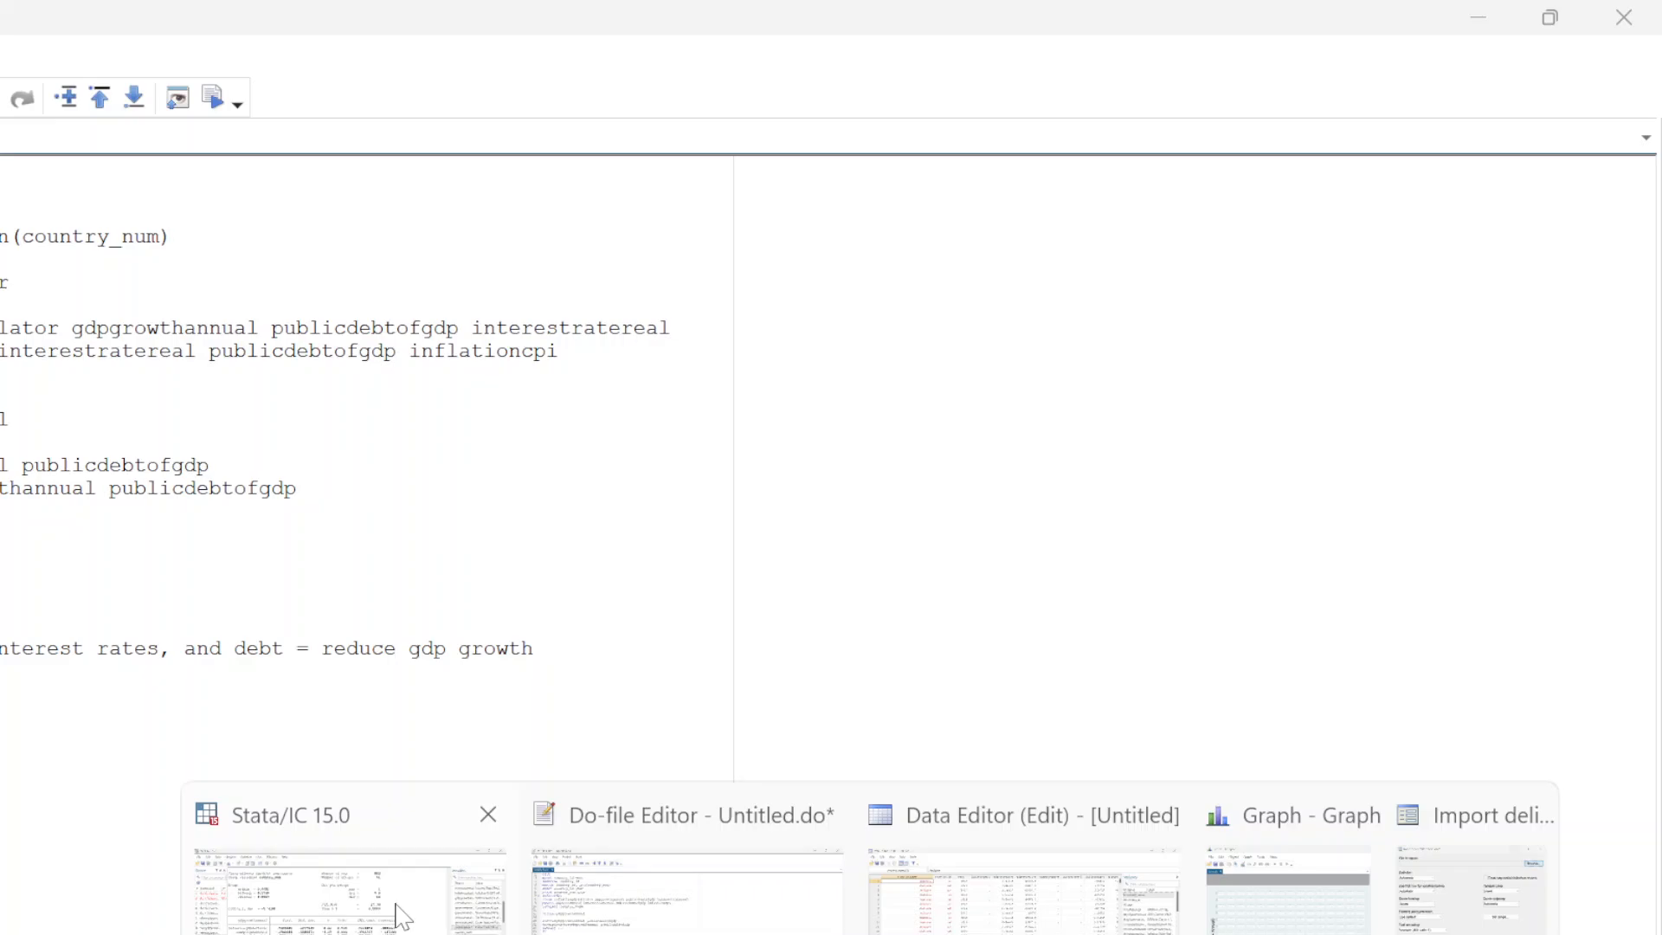
# Return to the Stata results and review the earlier output back to the panel declaration with country_num and year
pyautogui.click(400, 916)
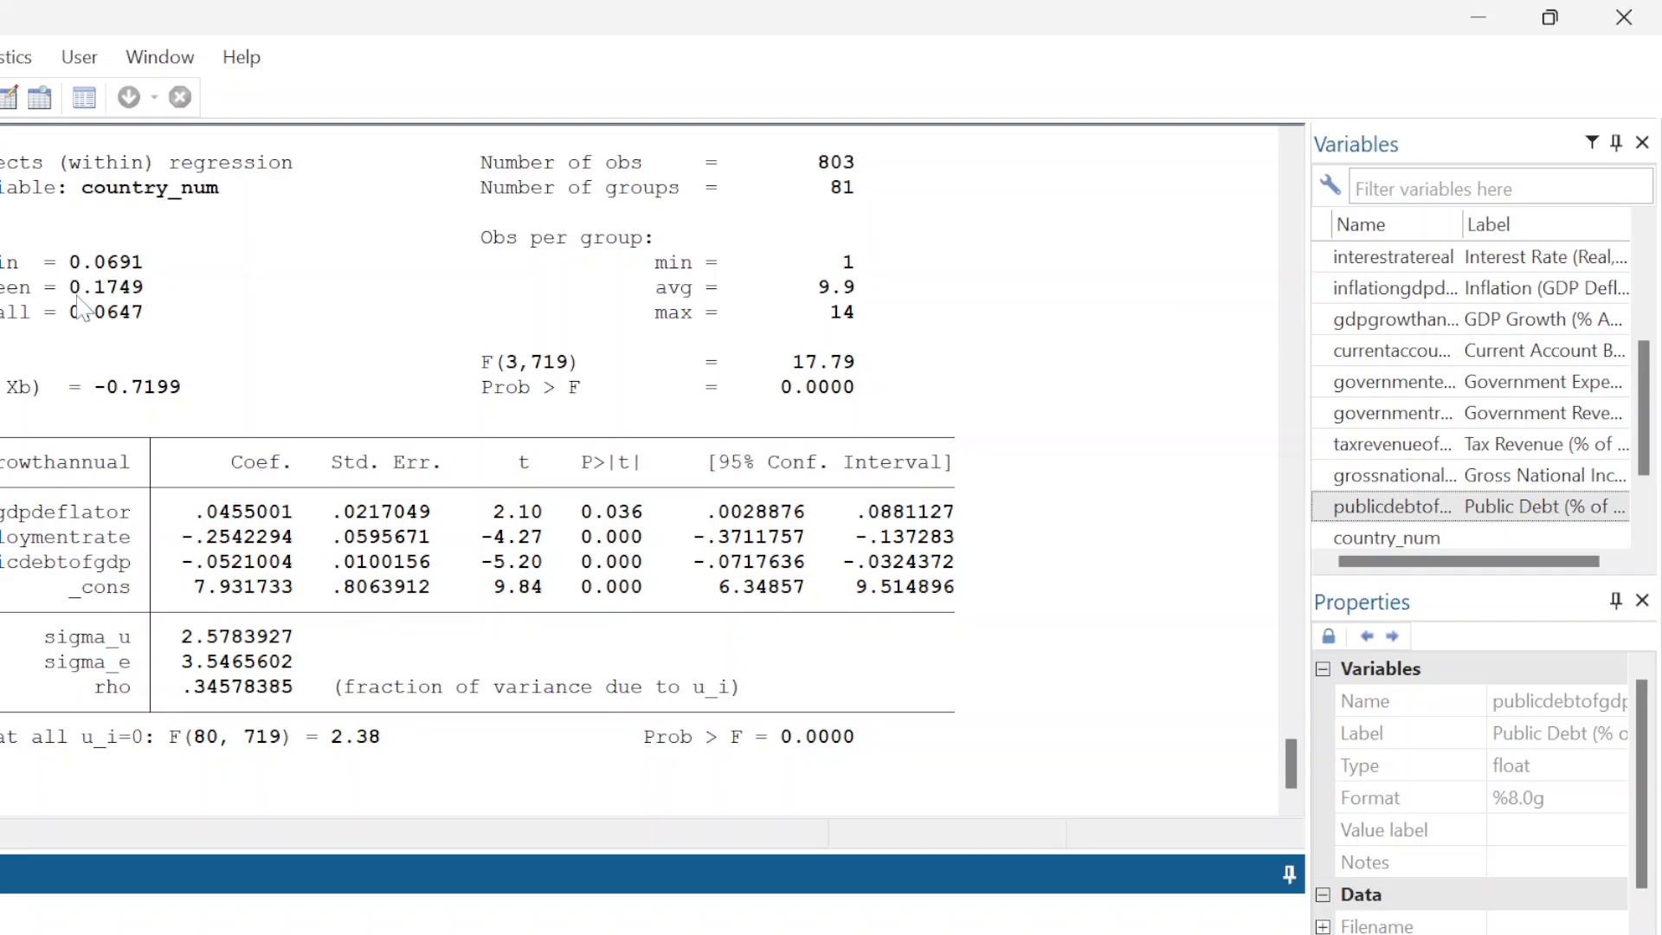
pyautogui.scroll(10, 80, 303)
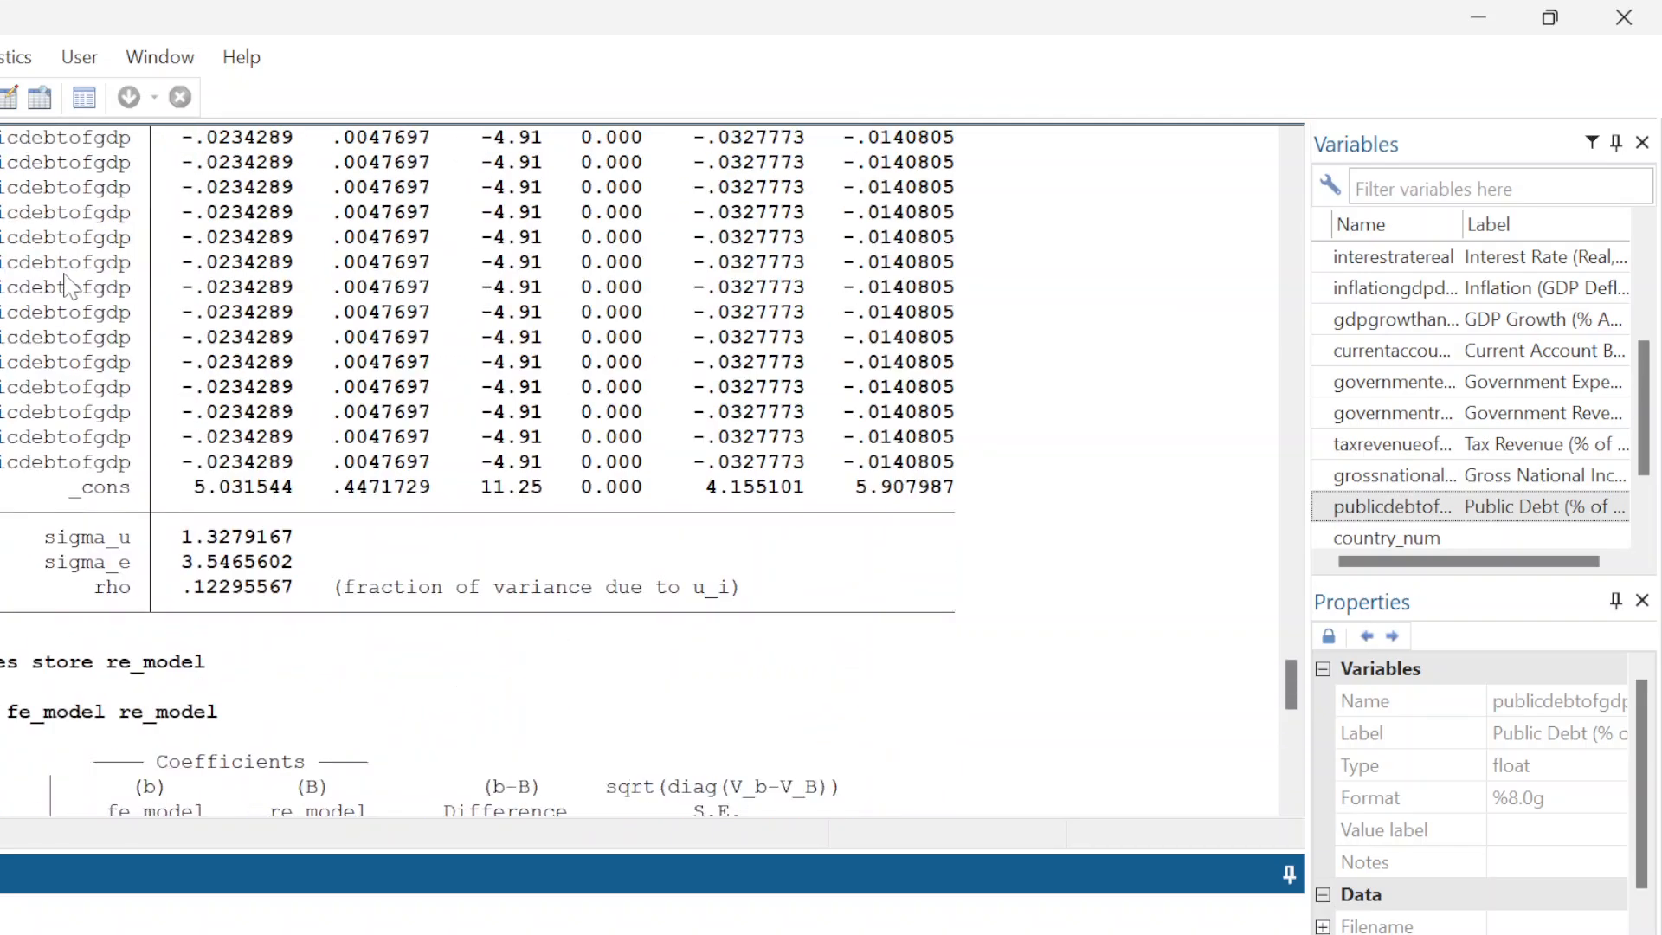
pyautogui.scroll(15, 70, 286)
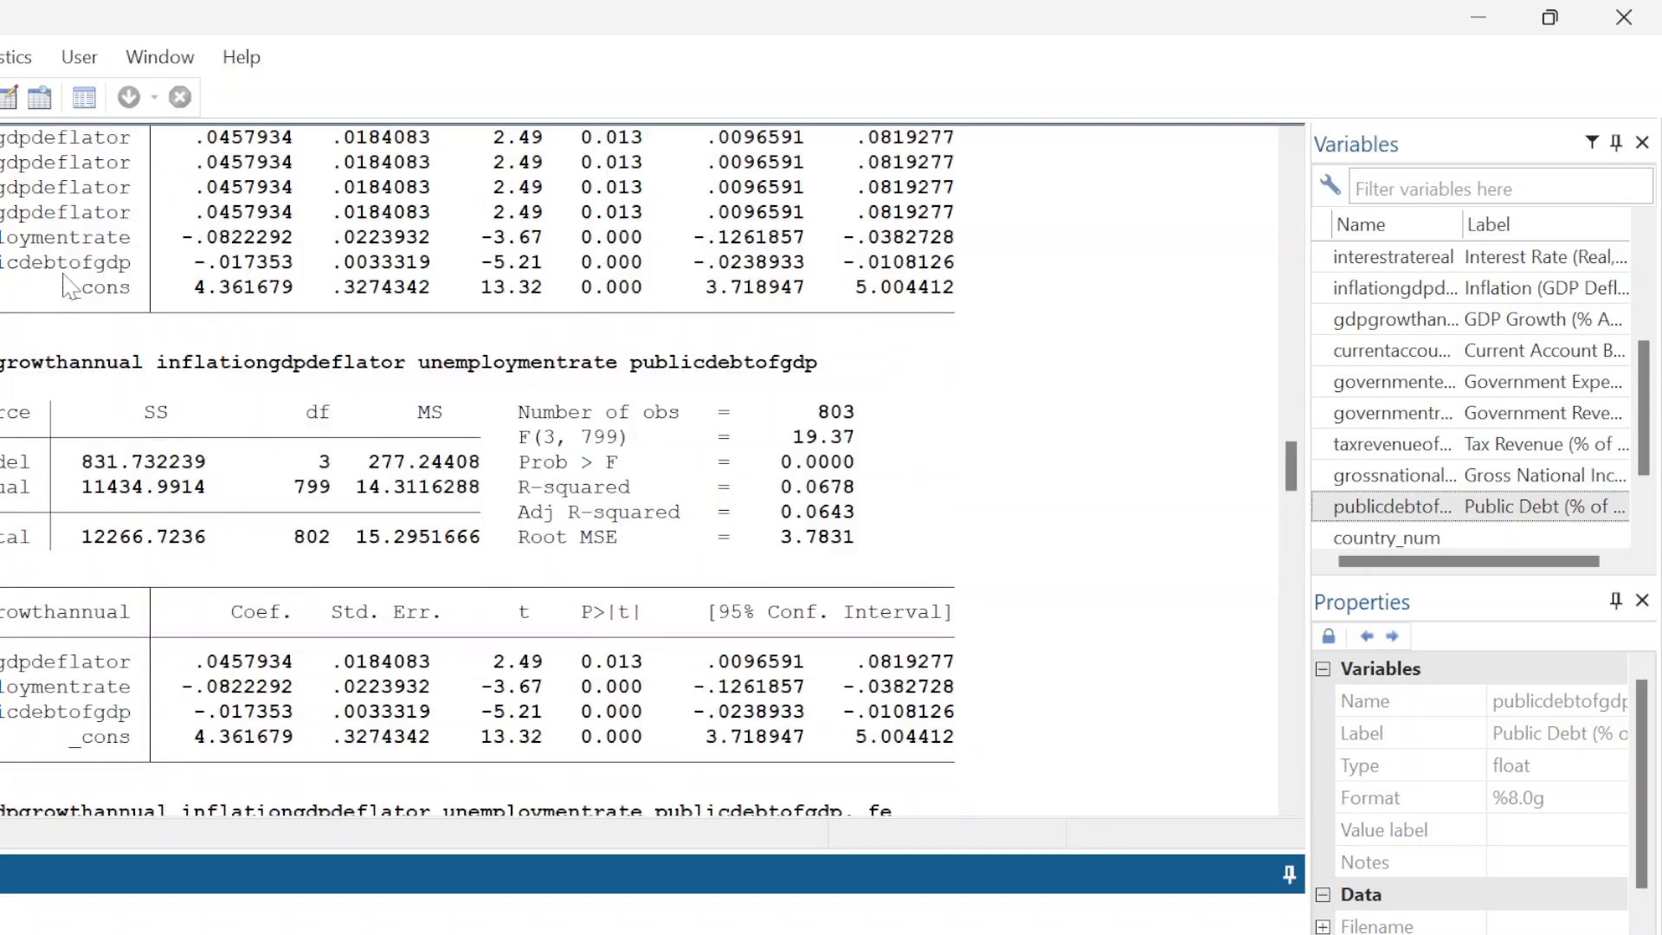
pyautogui.scroll(20, 69, 288)
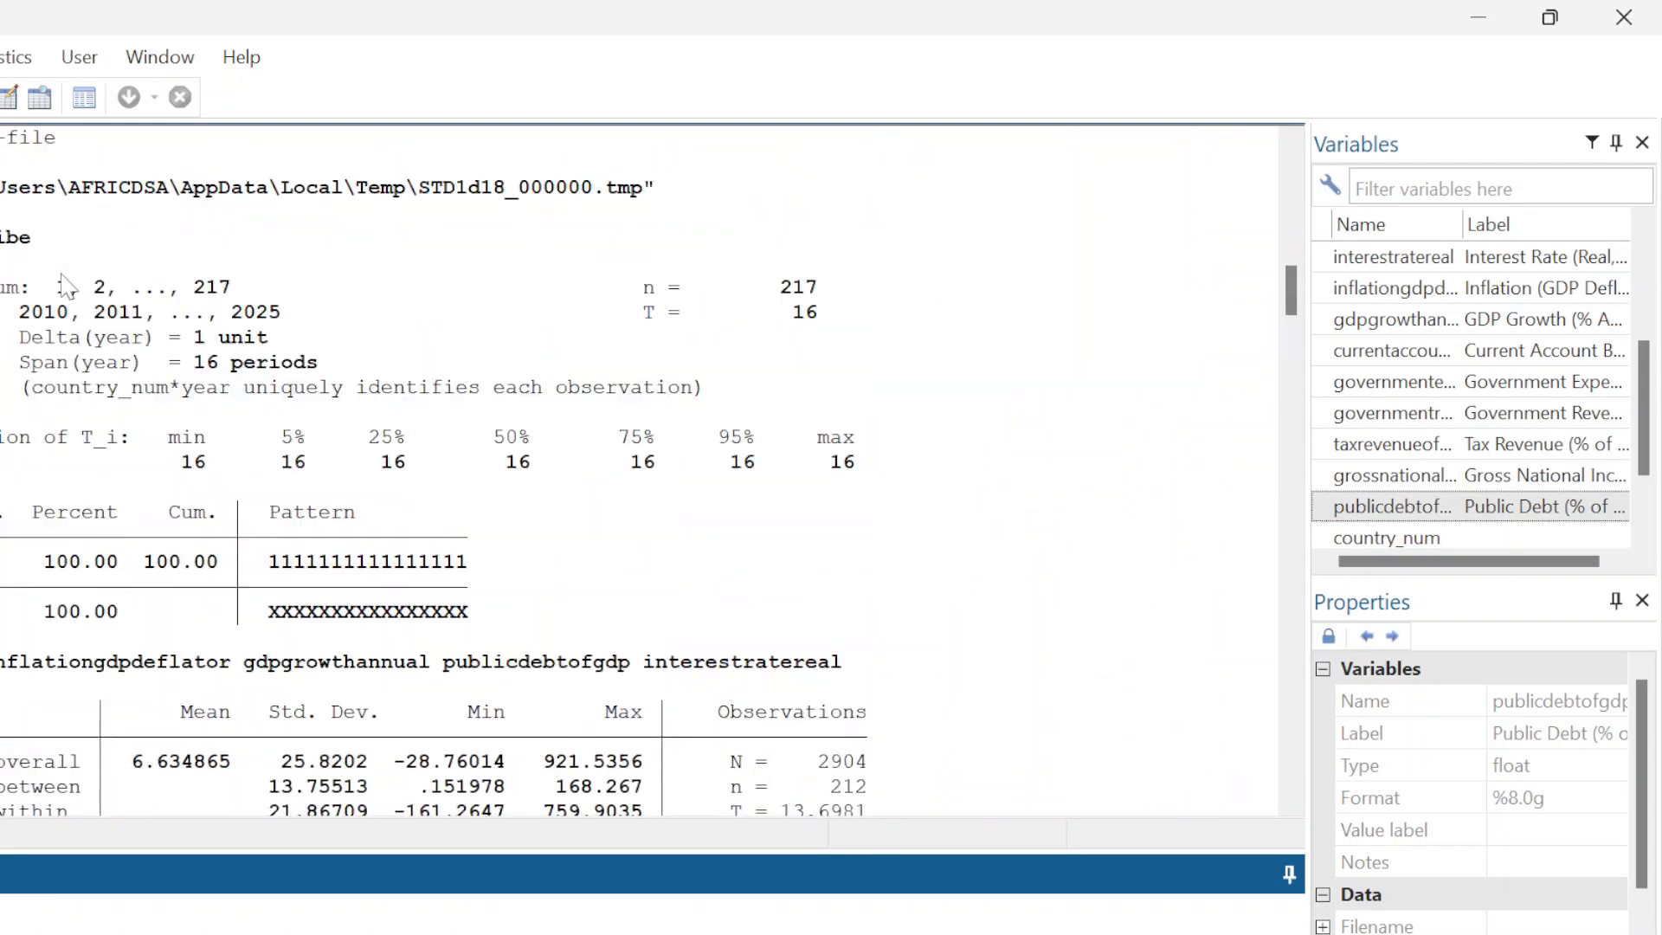
pyautogui.scroll(4, 67, 286)
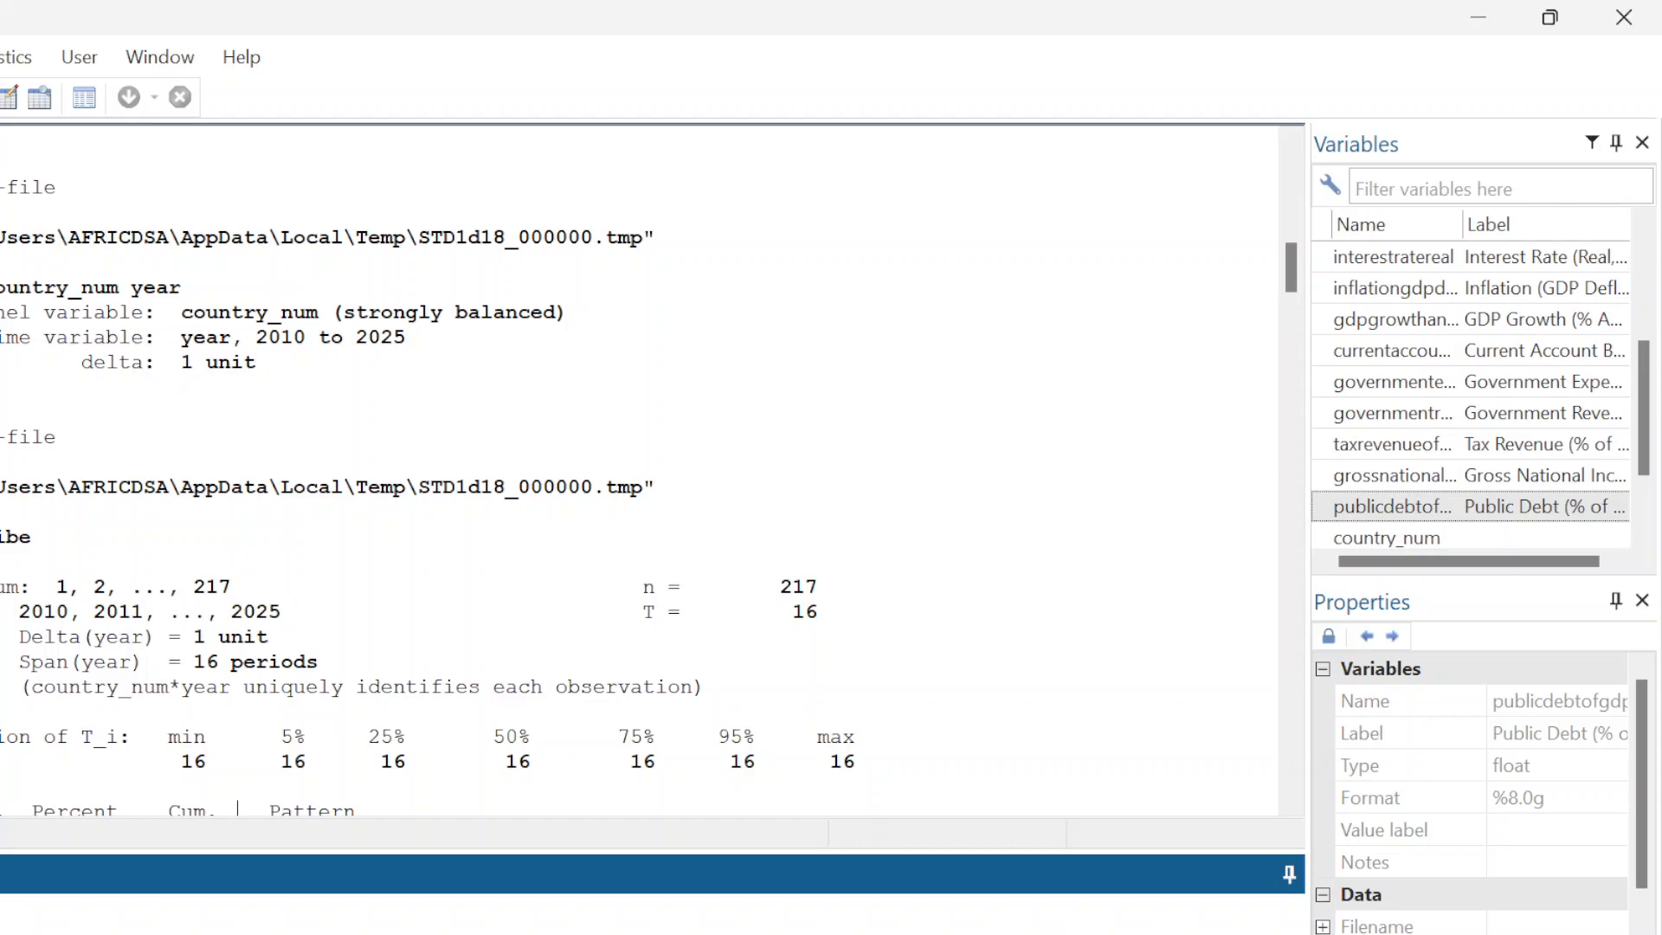
# Switch to Google Meet, mute the microphone and turn it back on to talk with the participants
pyautogui.click(802, 934)
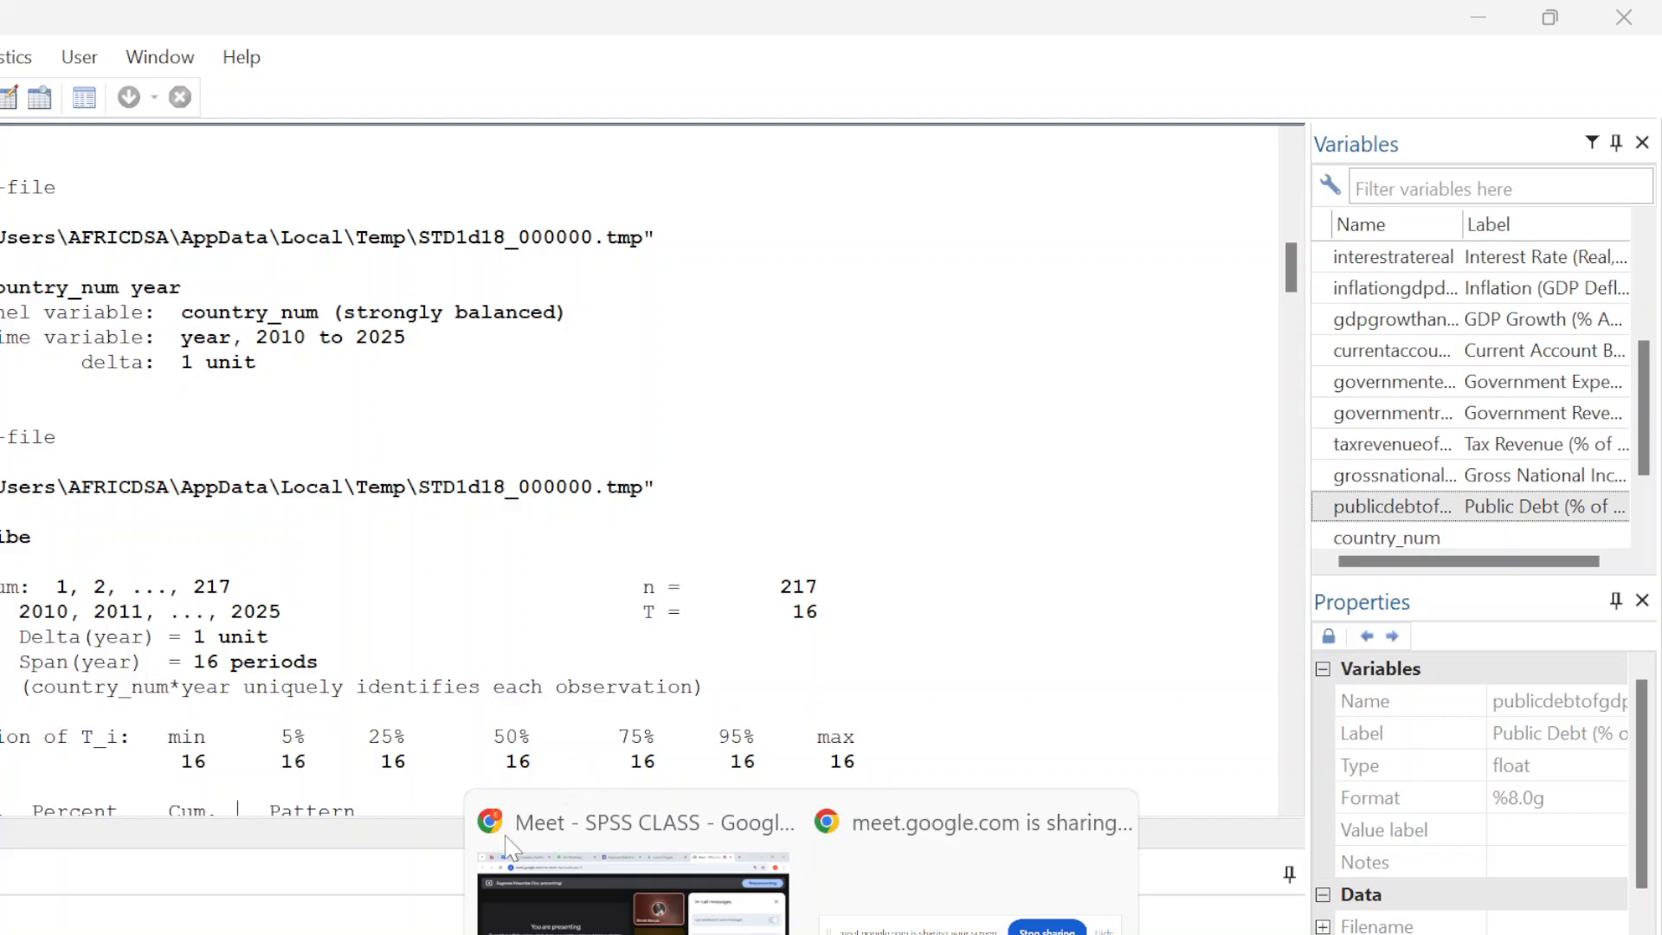
pyautogui.click(606, 922)
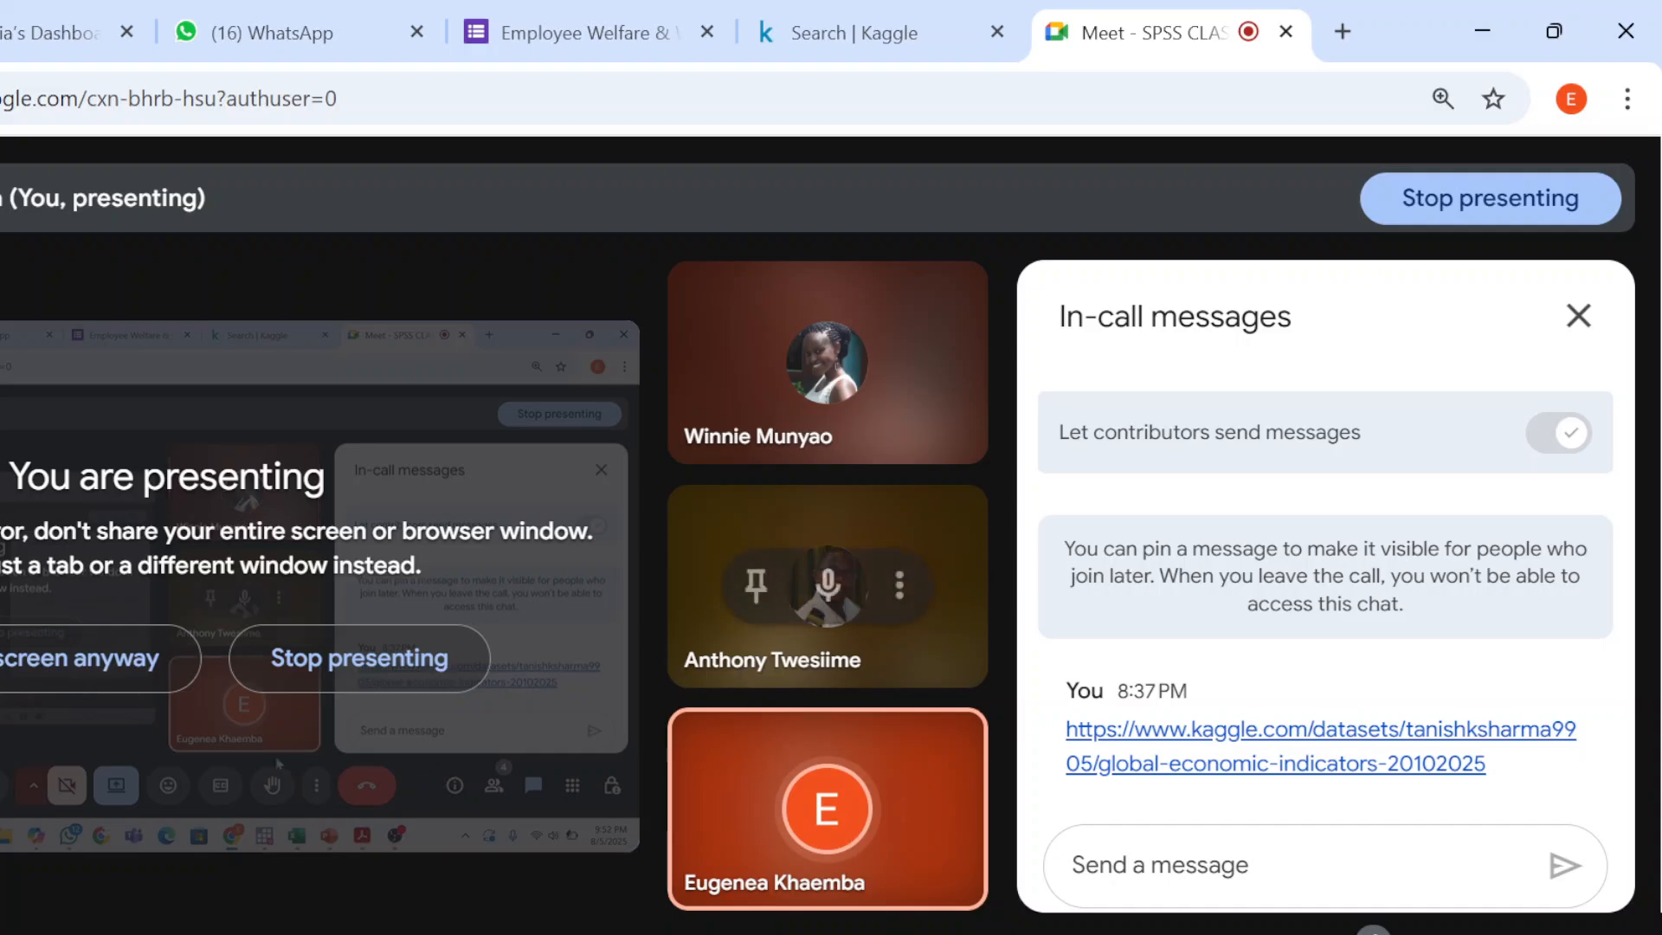
pyautogui.moveTo(727, 922)
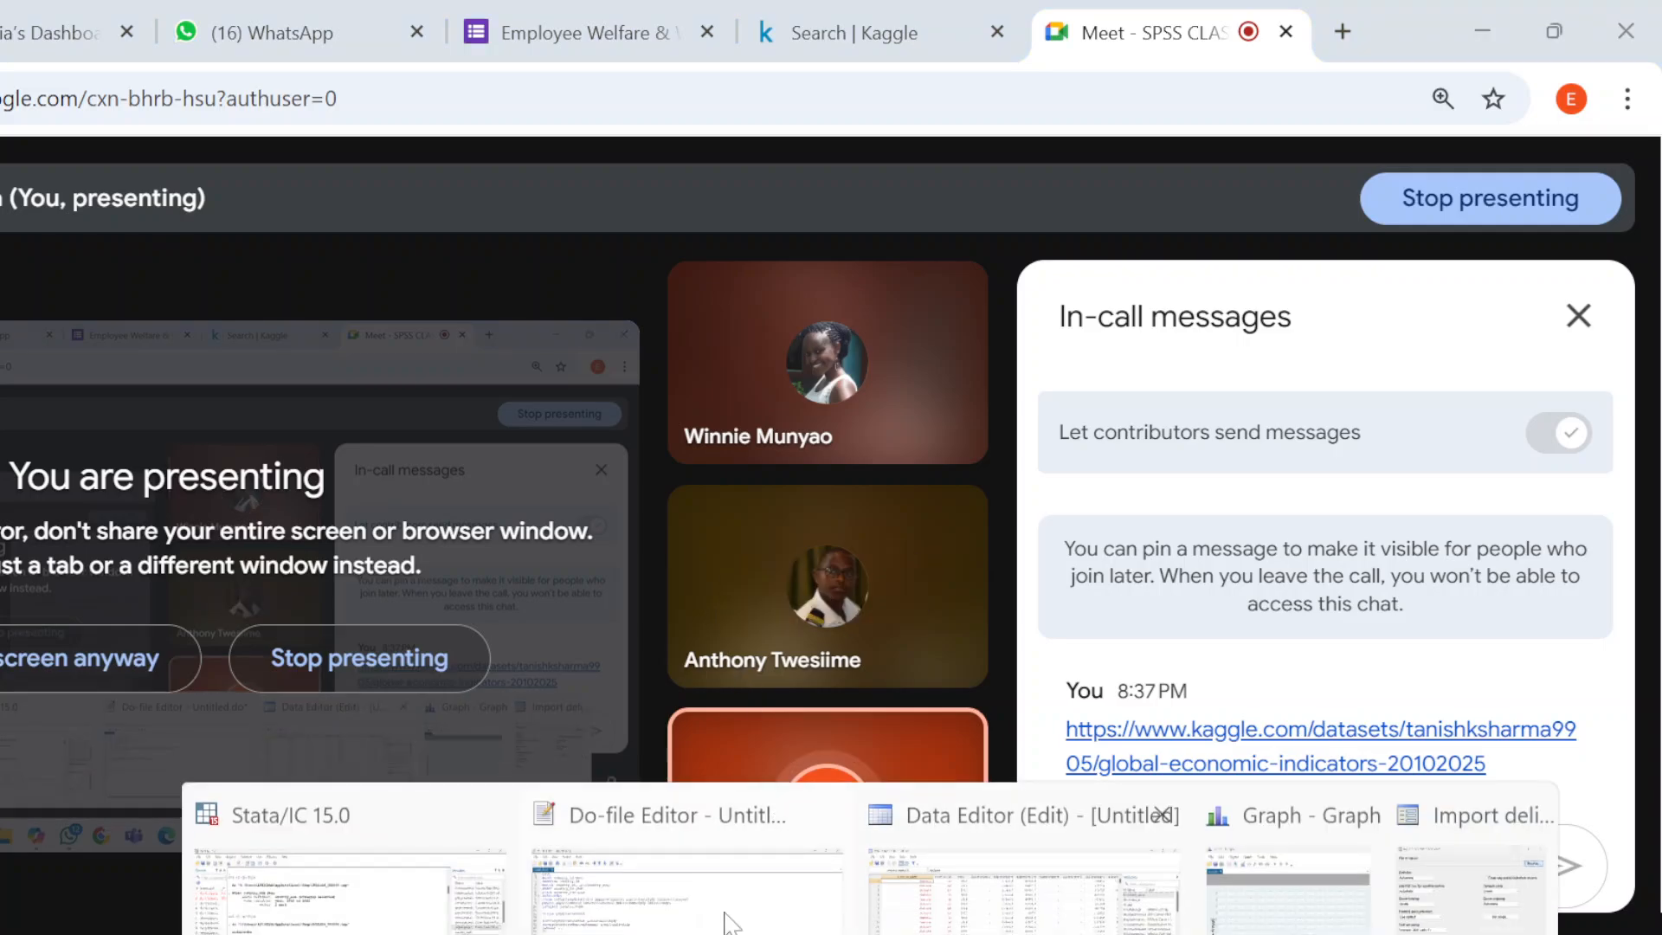
pyautogui.click(390, 923)
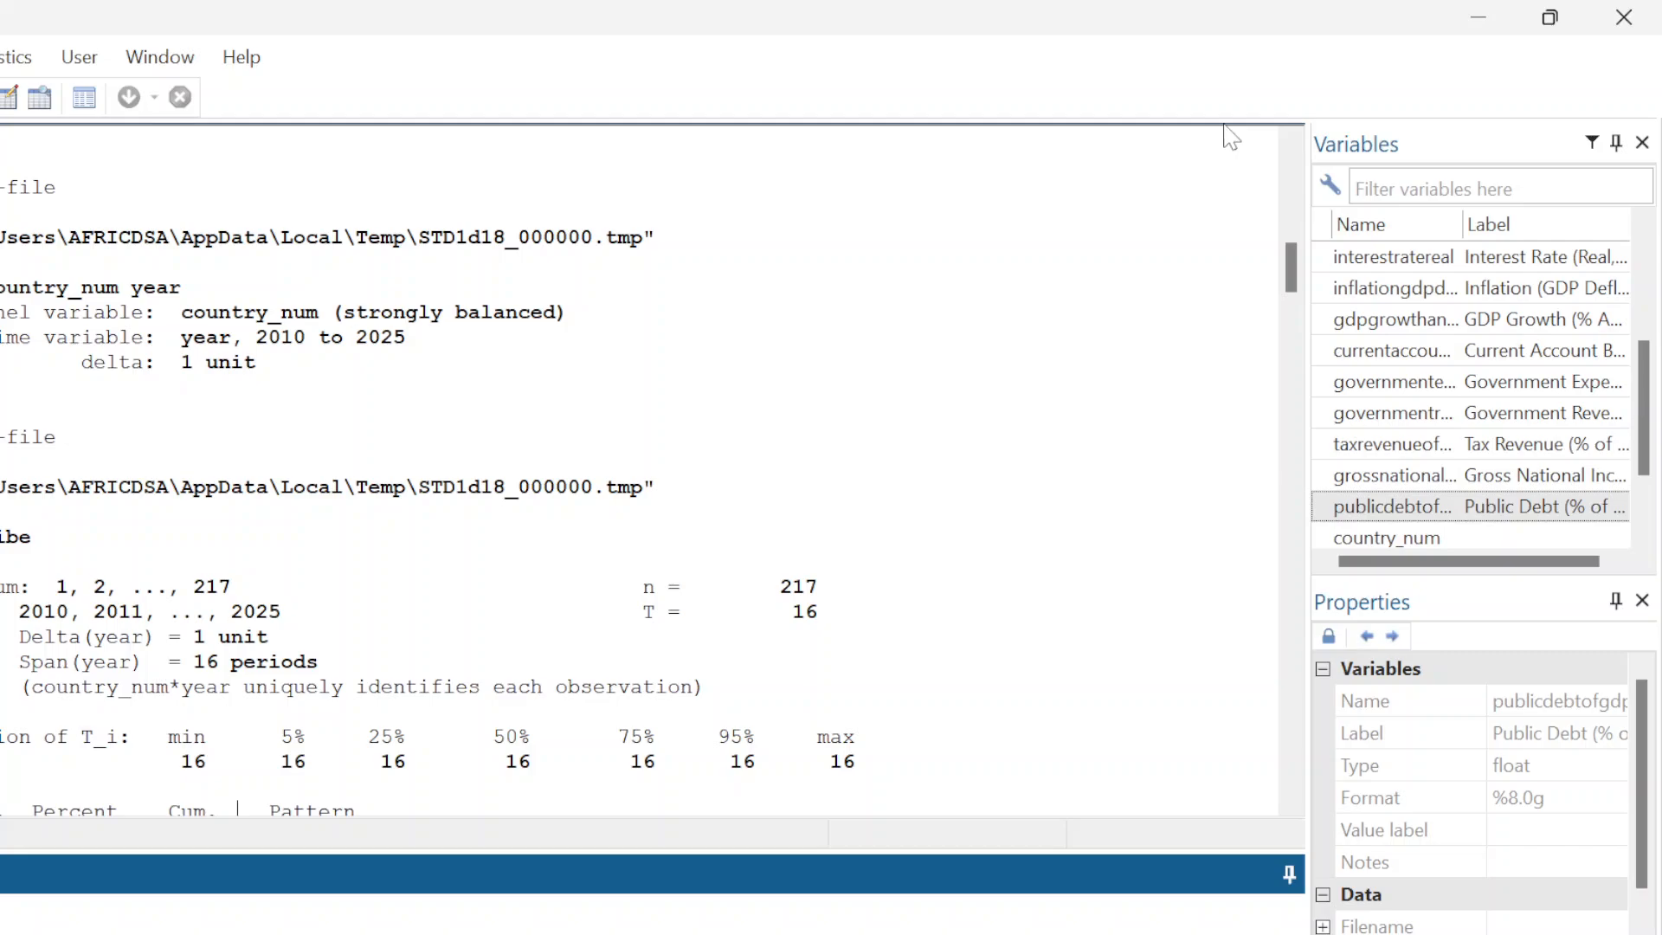
pyautogui.click(1481, 24)
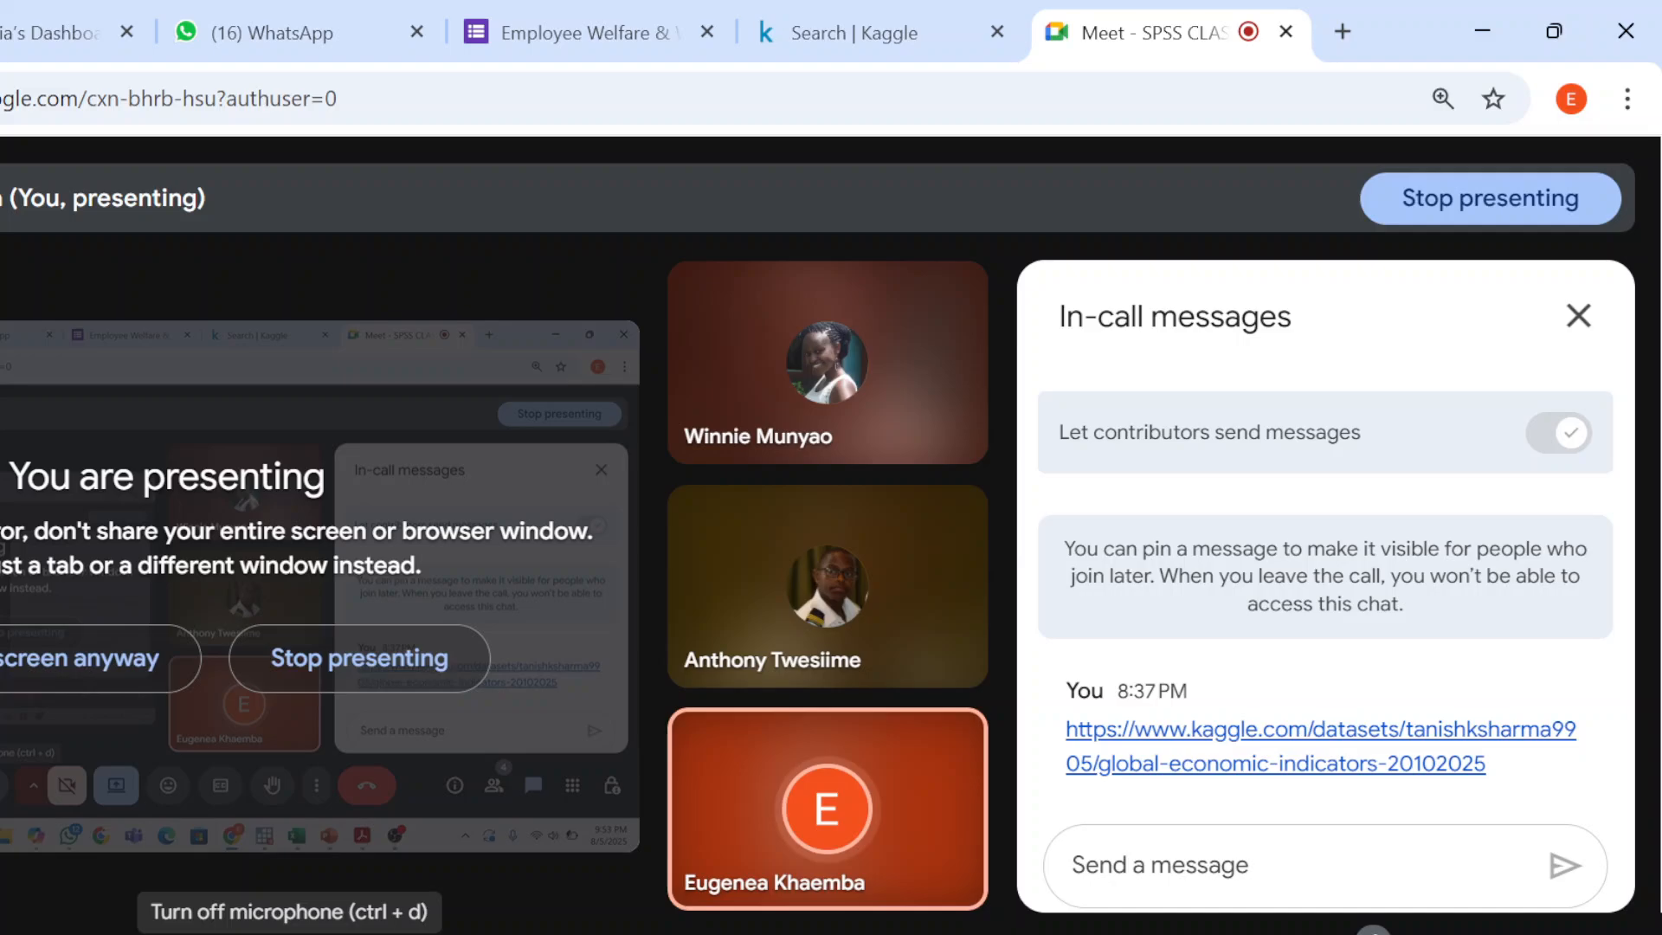
pyautogui.hotkey('ctrl', 'd')
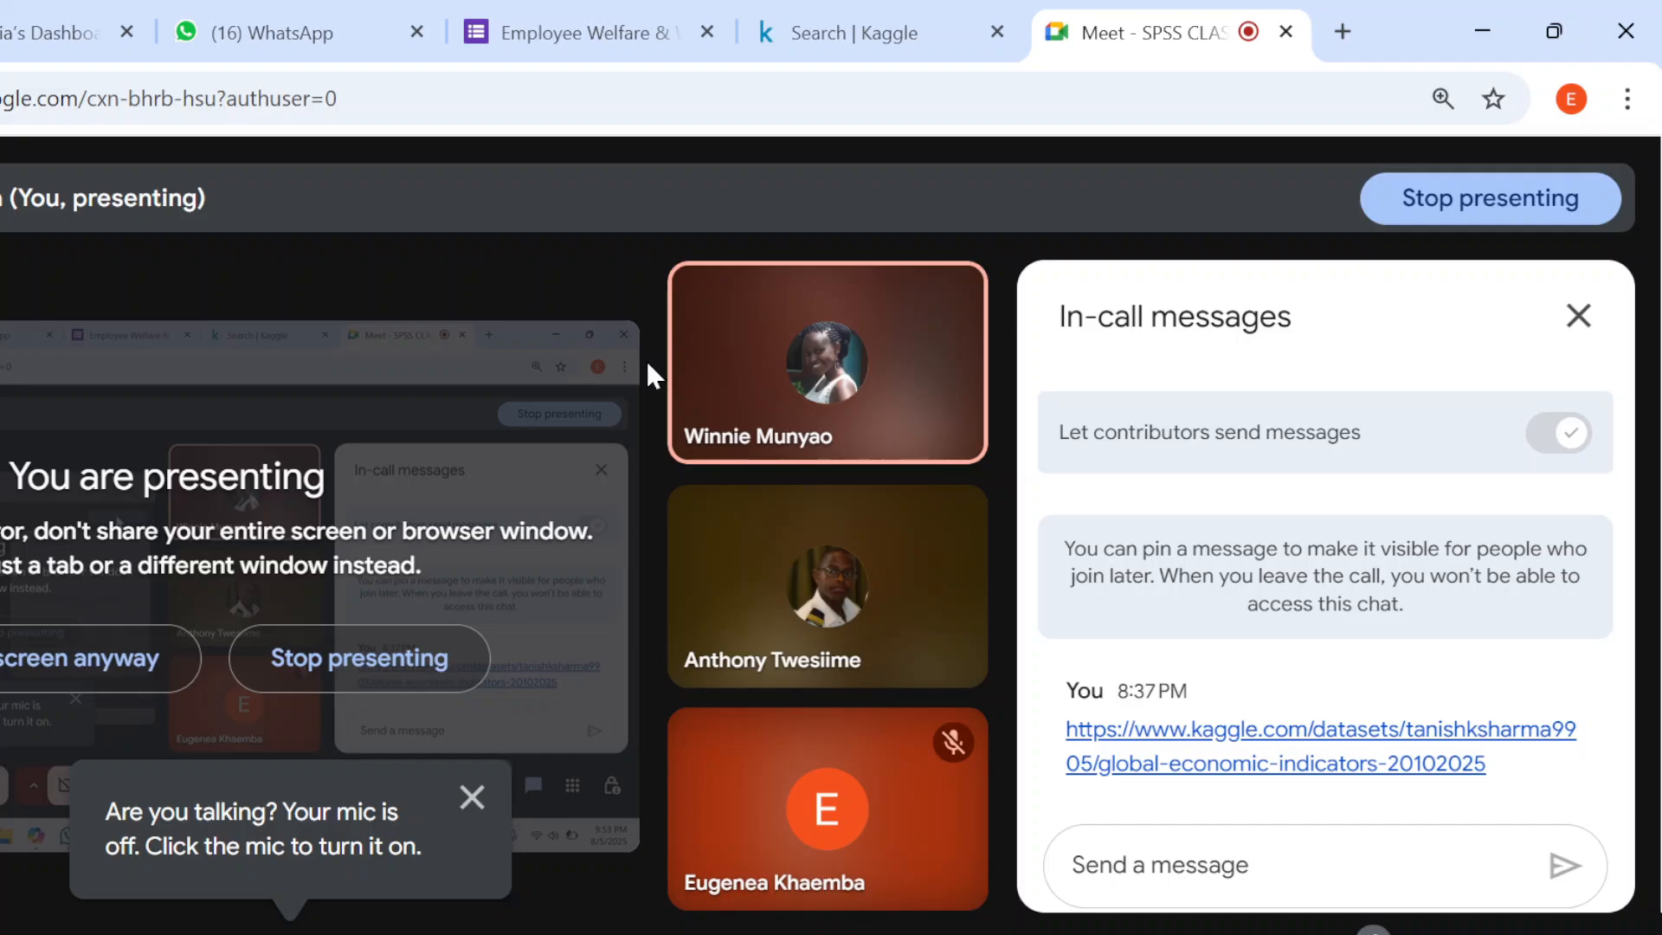
pyautogui.hotkey('ctrl', 'd')
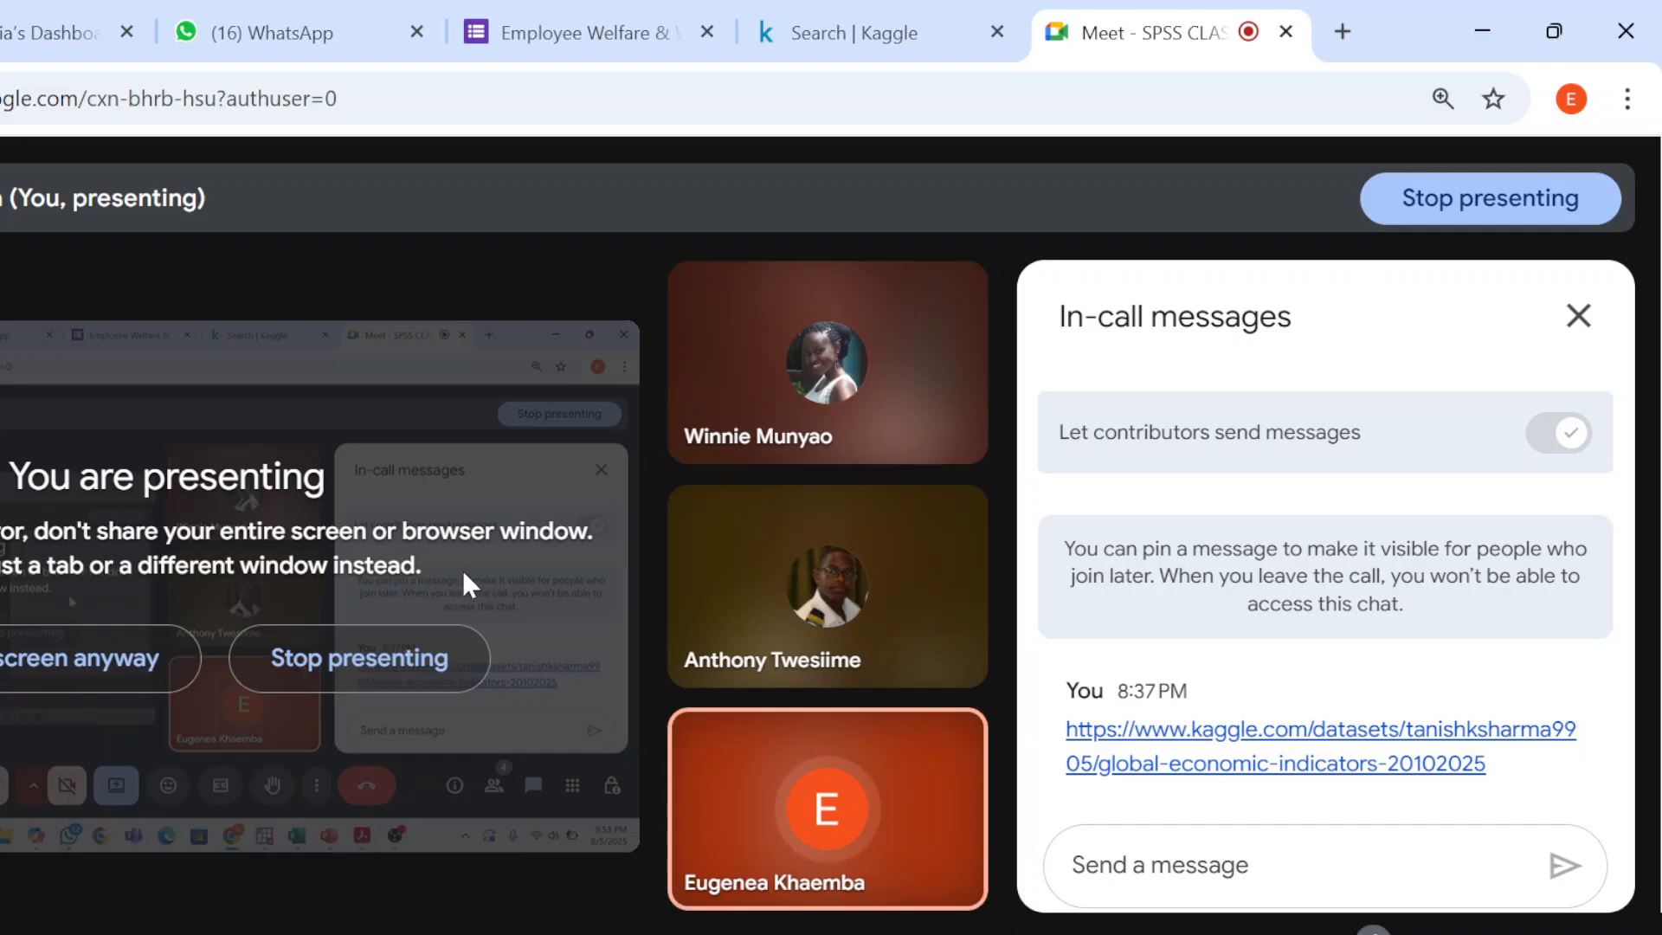